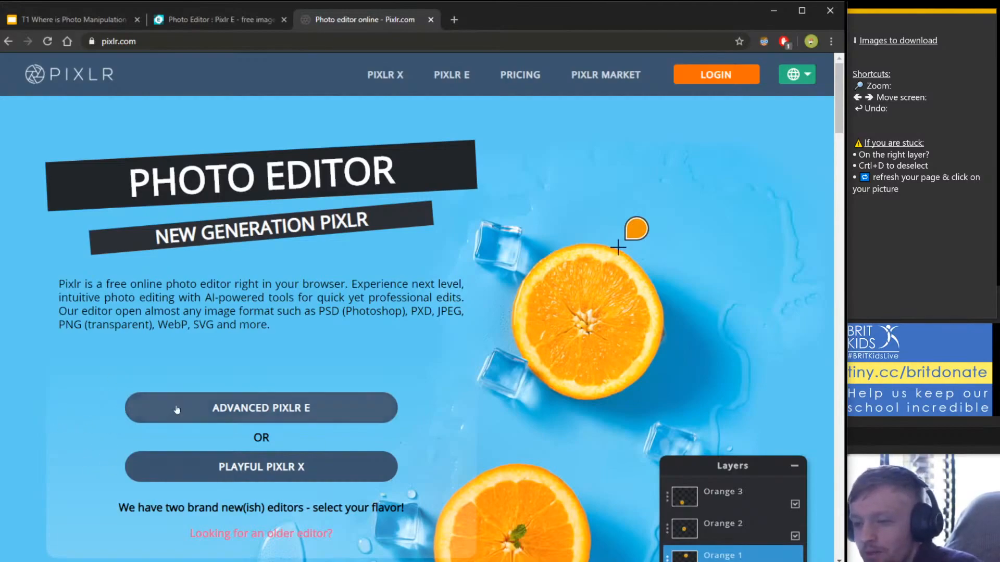
Launch ADVANCED PIXLR E from pixlr.com to reach its start page listing the History.
{"action": "left_click", "coordinate": [232, 415]}
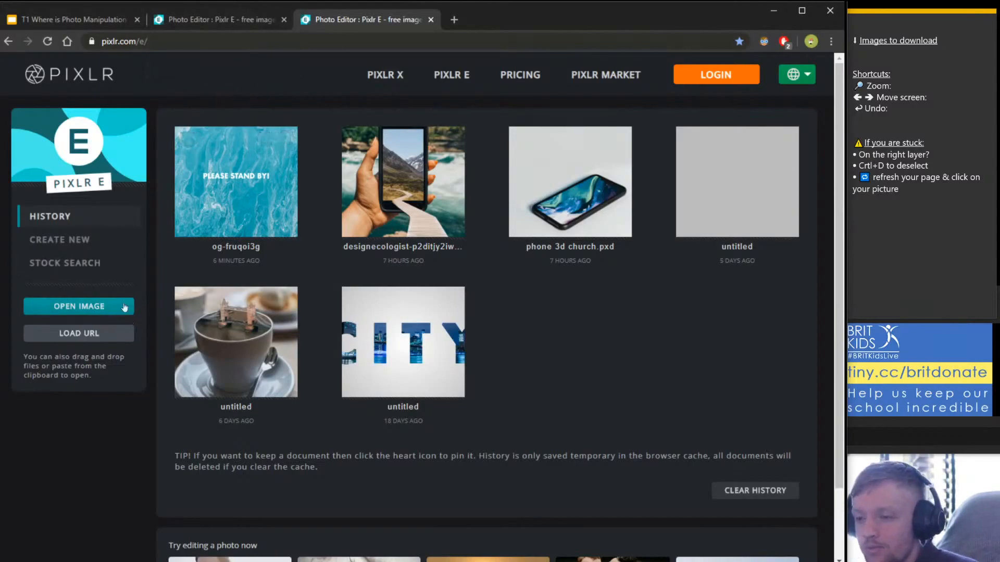
{"action": "left_click", "coordinate": [180, 46]}
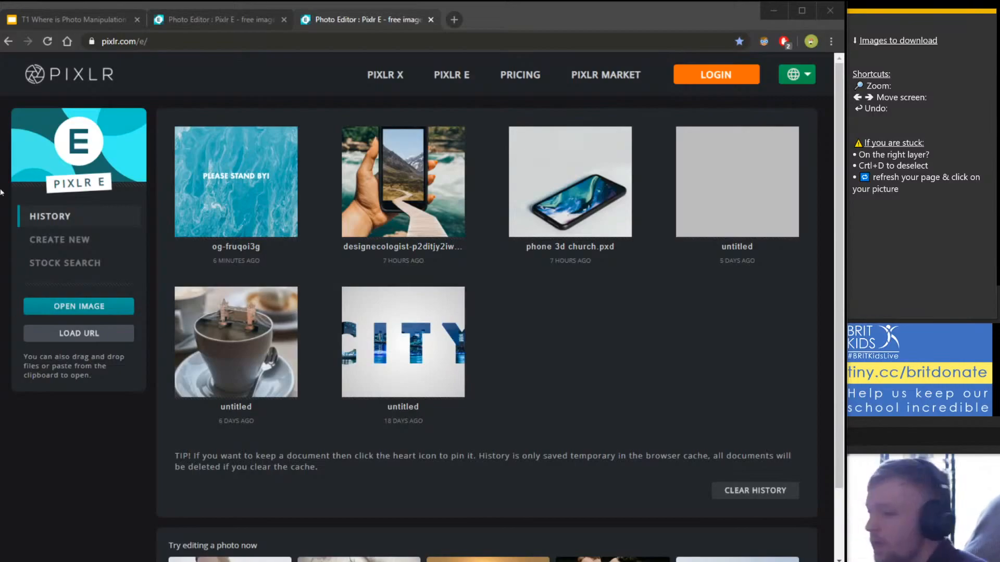
{"action": "left_click", "coordinate": [252, 137]}
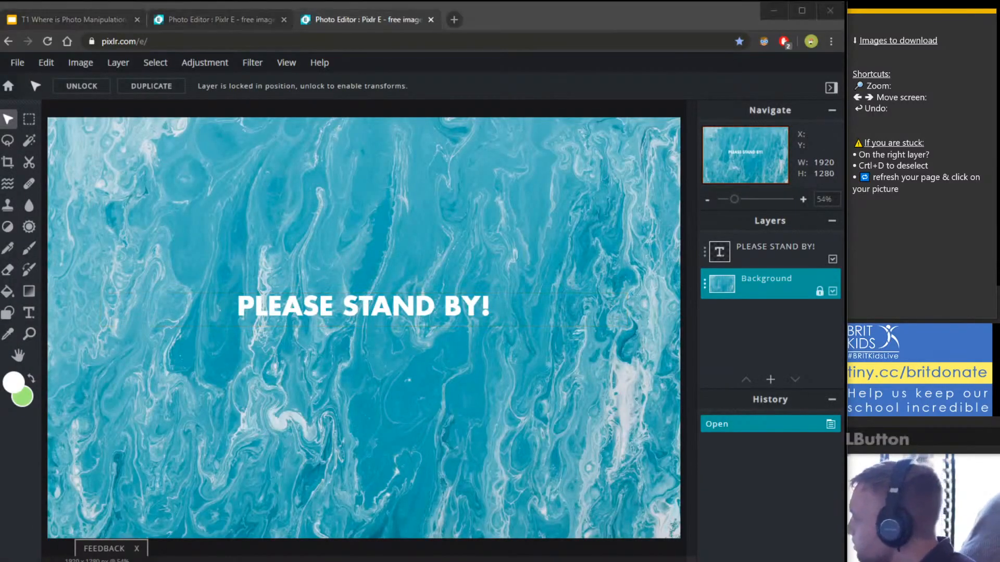
{"action": "left_click", "coordinate": [879, 28]}
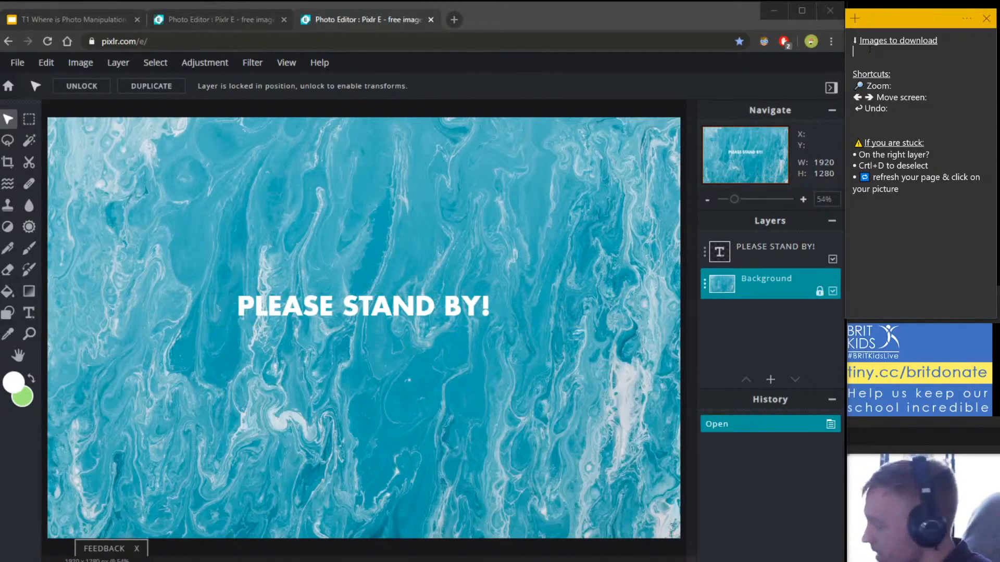
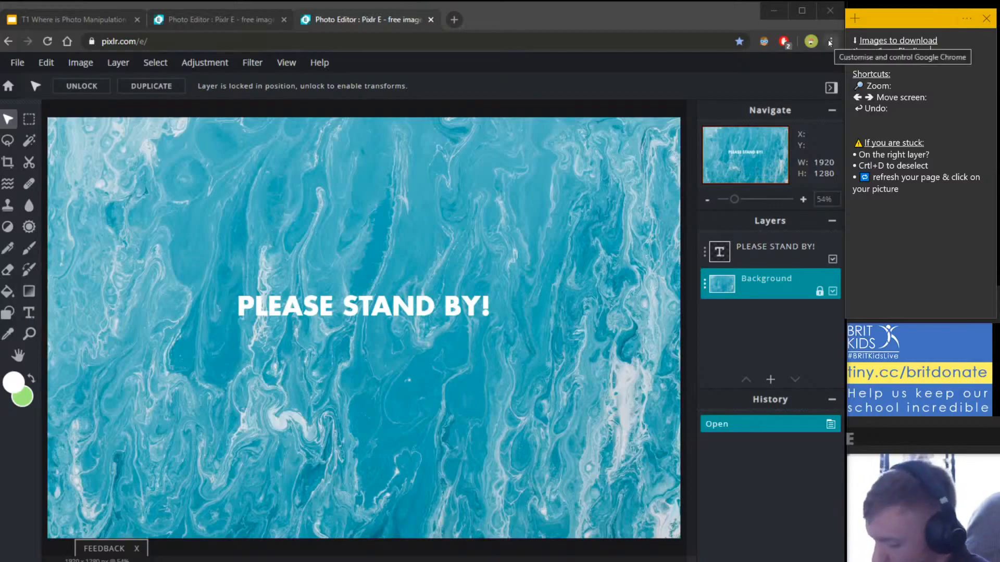
{"action": "left_click", "coordinate": [347, 303]}
{"action": "double_click", "coordinate": [347, 304]}
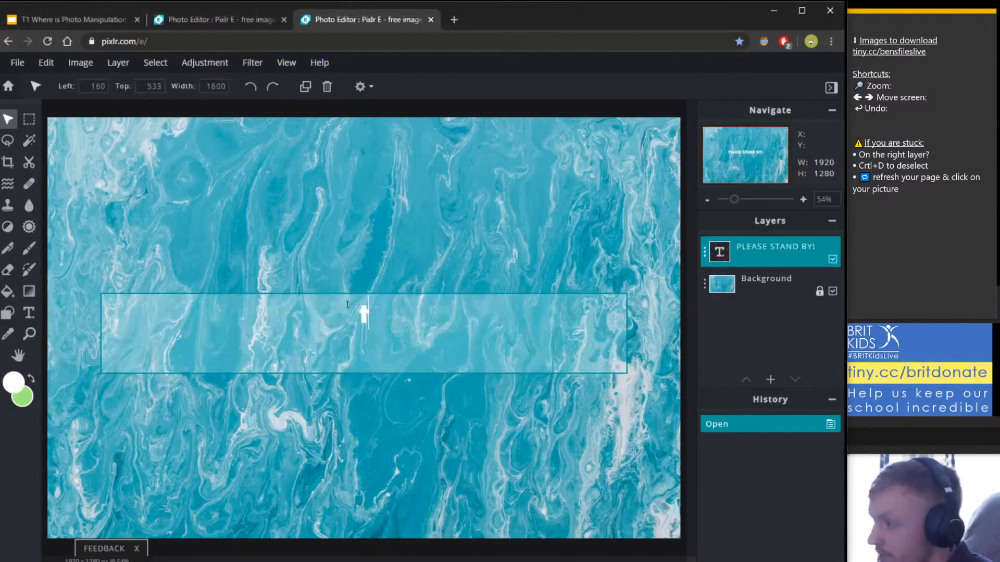
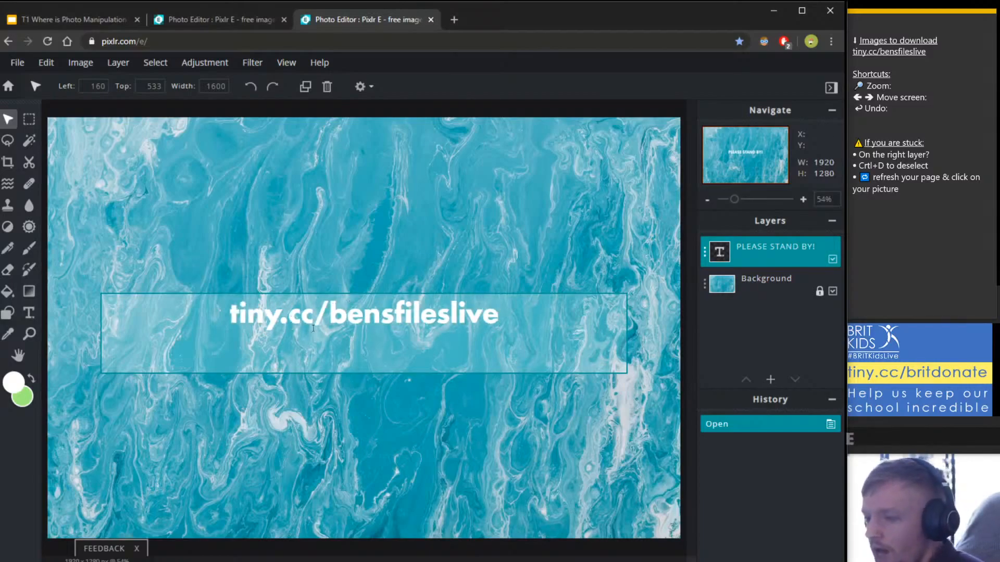
{"action": "triple_click", "coordinate": [325, 310]}
{"action": "key", "text": "ctrl+c"}
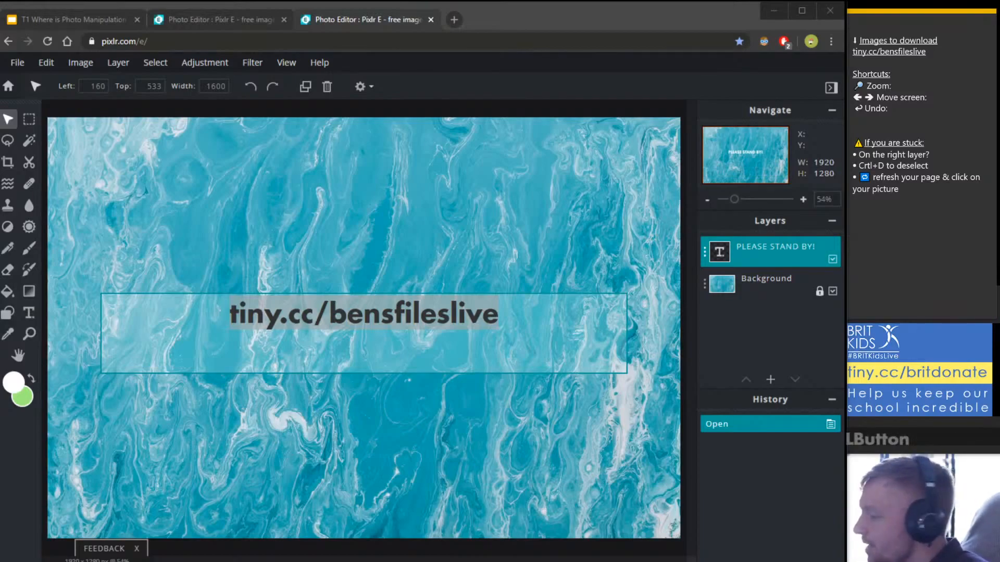
{"action": "left_click", "coordinate": [454, 19]}
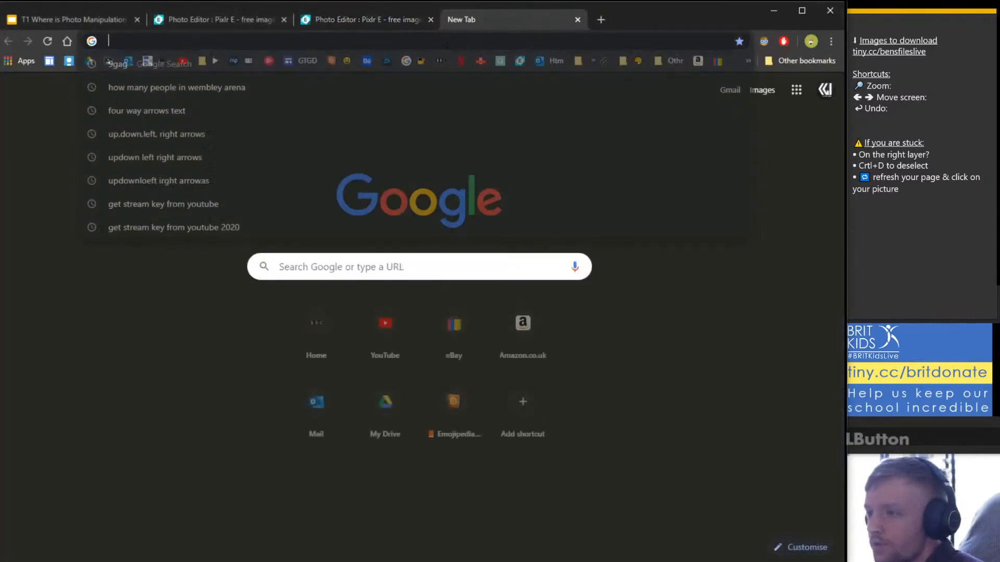
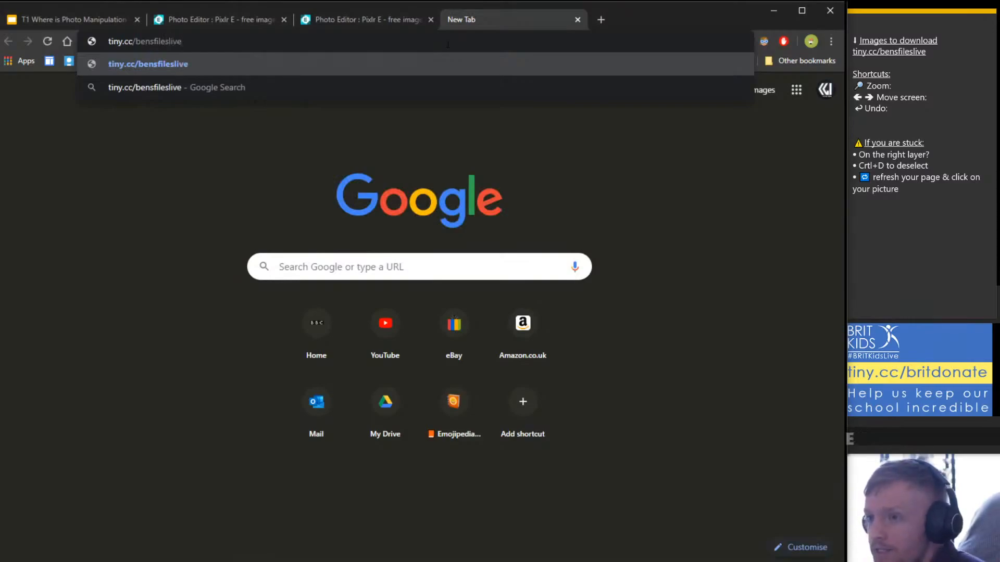
{"action": "key", "text": "Return"}
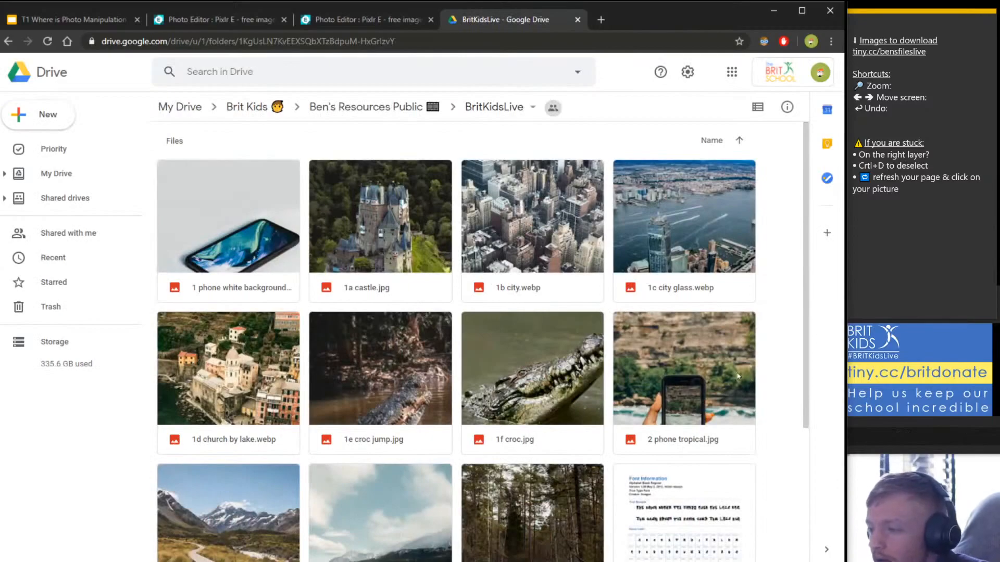
Preview and download 2 phone tropical.jpg, then close the preview.
{"action": "scroll", "coordinate": [737, 376], "scroll_direction": "down", "scroll_amount": 1}
{"action": "left_click", "coordinate": [740, 334]}
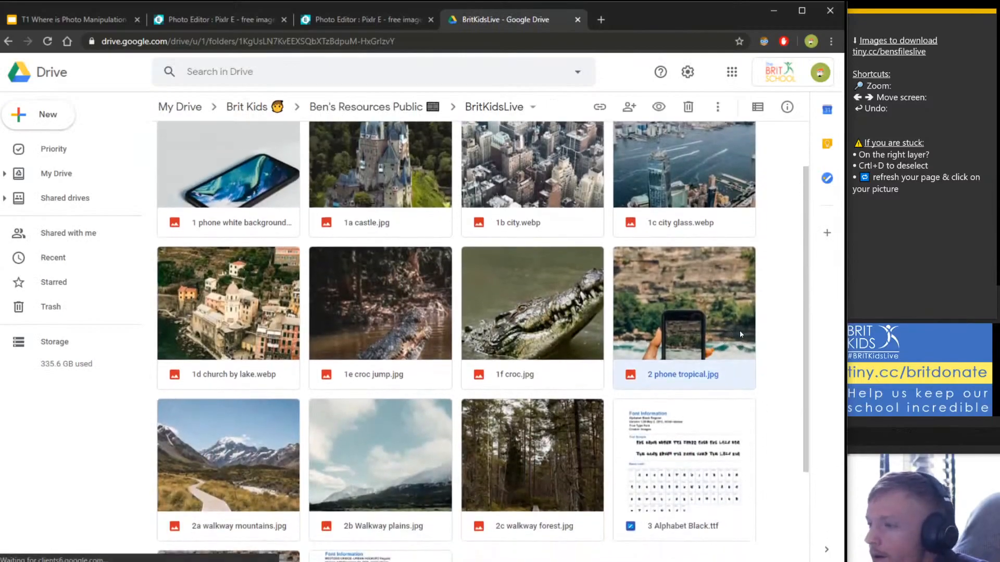
{"action": "scroll", "coordinate": [740, 334], "scroll_direction": "down", "scroll_amount": 1}
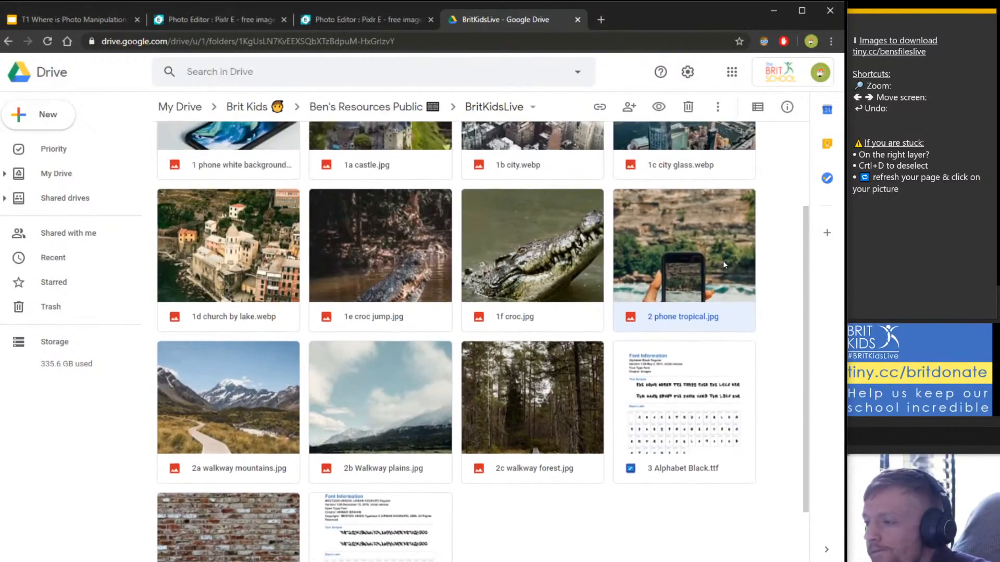
{"action": "scroll", "coordinate": [721, 264], "scroll_direction": "up", "scroll_amount": 2}
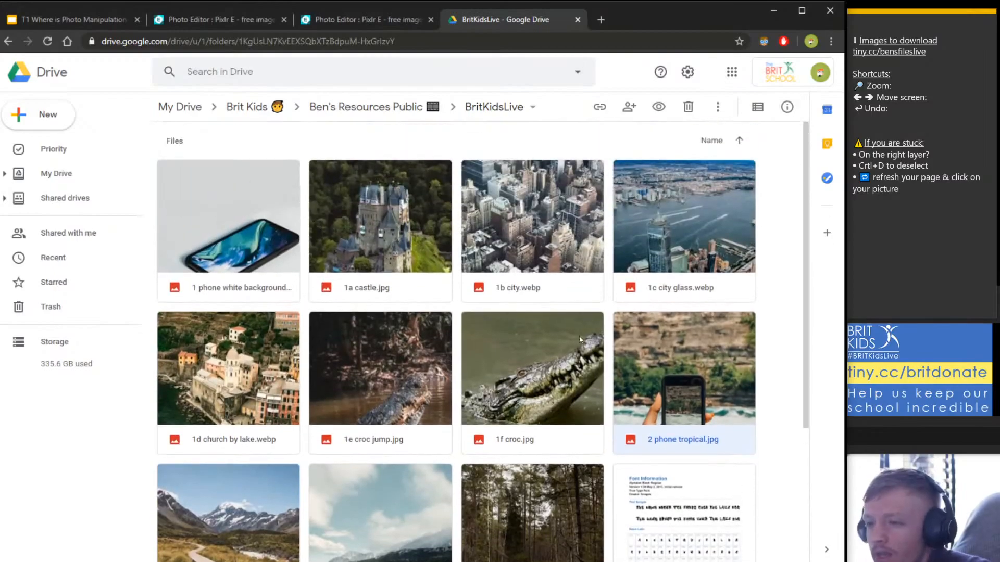
{"action": "scroll", "coordinate": [645, 318], "scroll_direction": "down", "scroll_amount": 3}
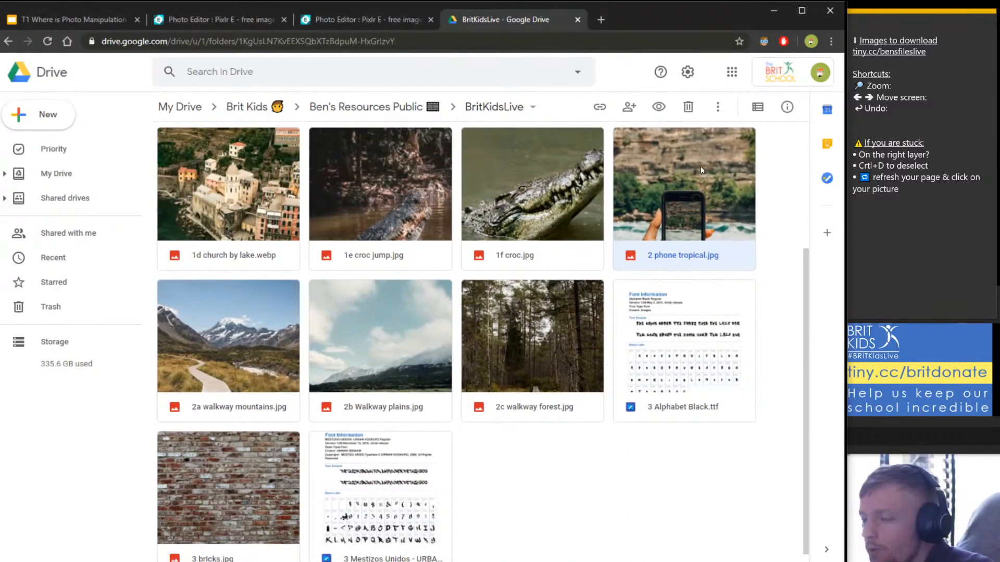
{"action": "scroll", "coordinate": [672, 230], "scroll_direction": "up", "scroll_amount": 1}
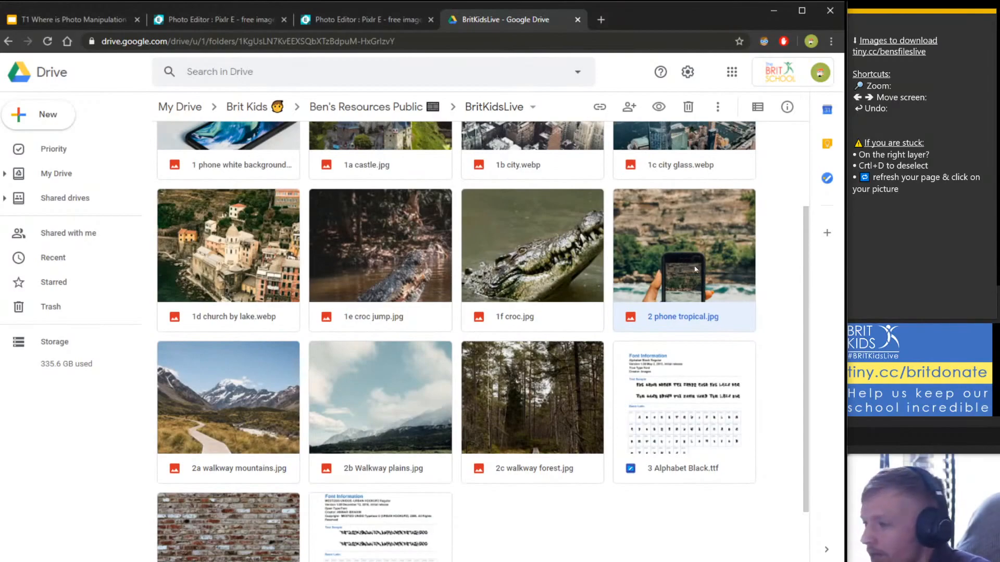
{"action": "double_click", "coordinate": [655, 238]}
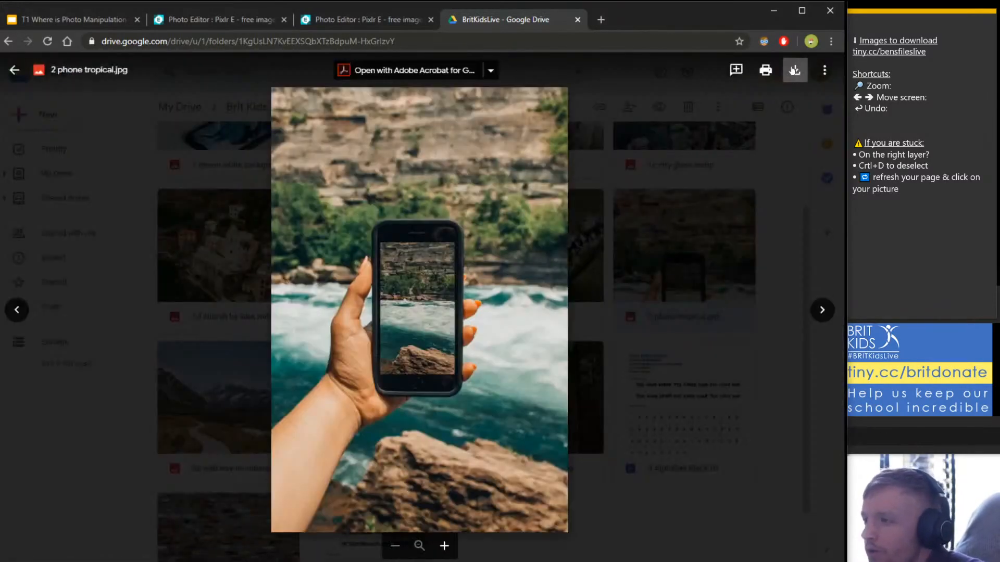
{"action": "left_click", "coordinate": [795, 71]}
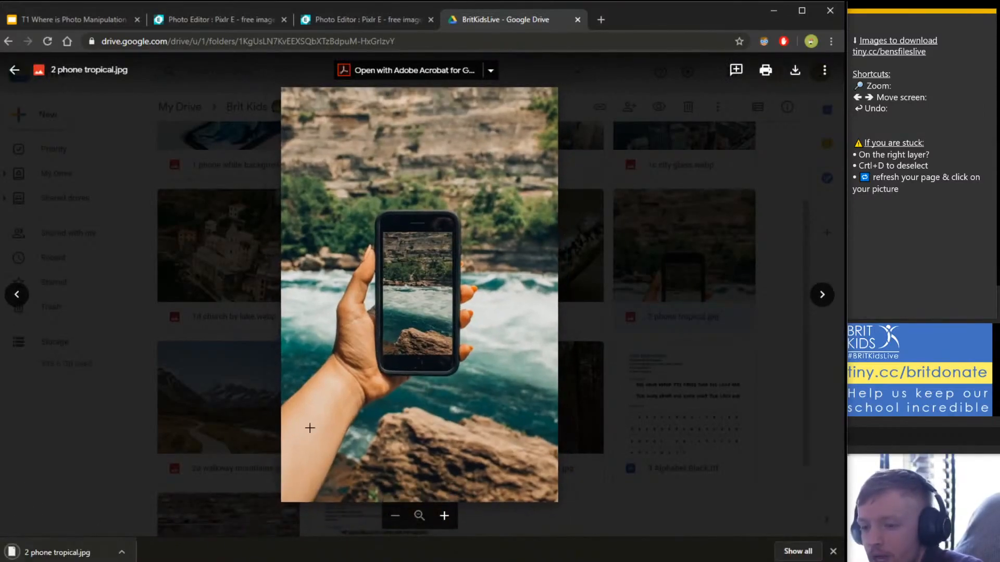
{"action": "left_click", "coordinate": [706, 432]}
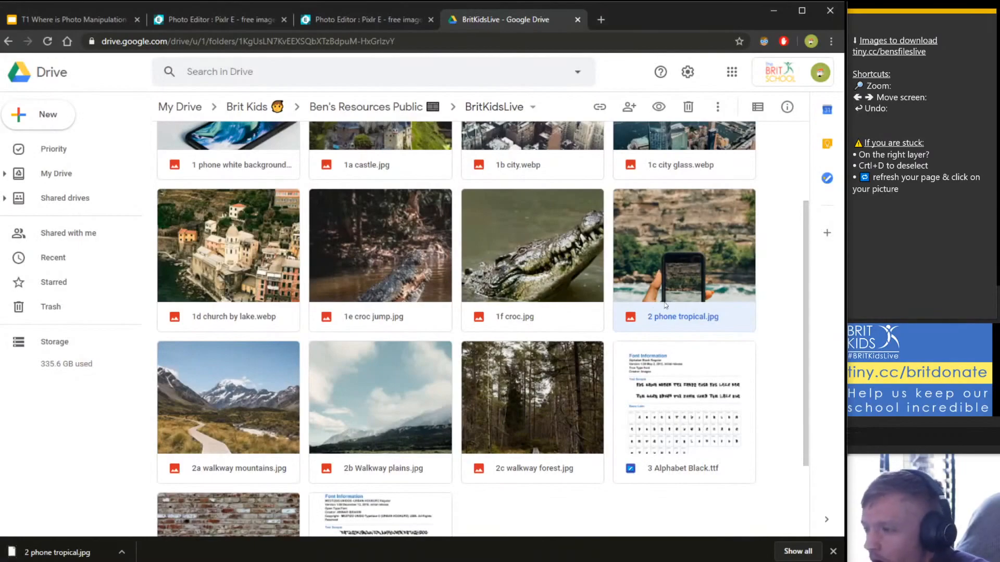
Preview and download 2a walkway mountains.jpg, then return to the folder.
{"action": "left_click", "coordinate": [243, 415]}
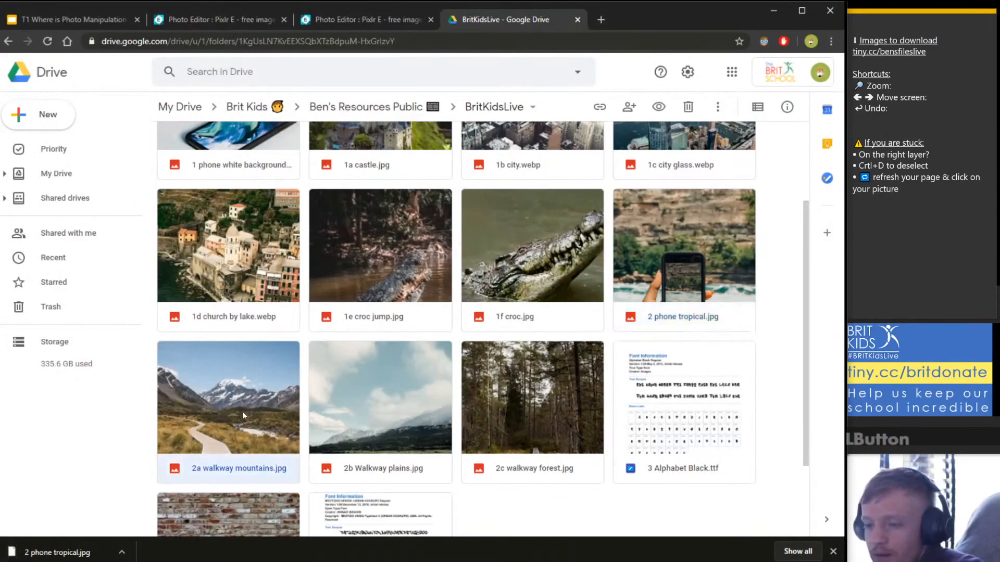
{"action": "double_click", "coordinate": [216, 407]}
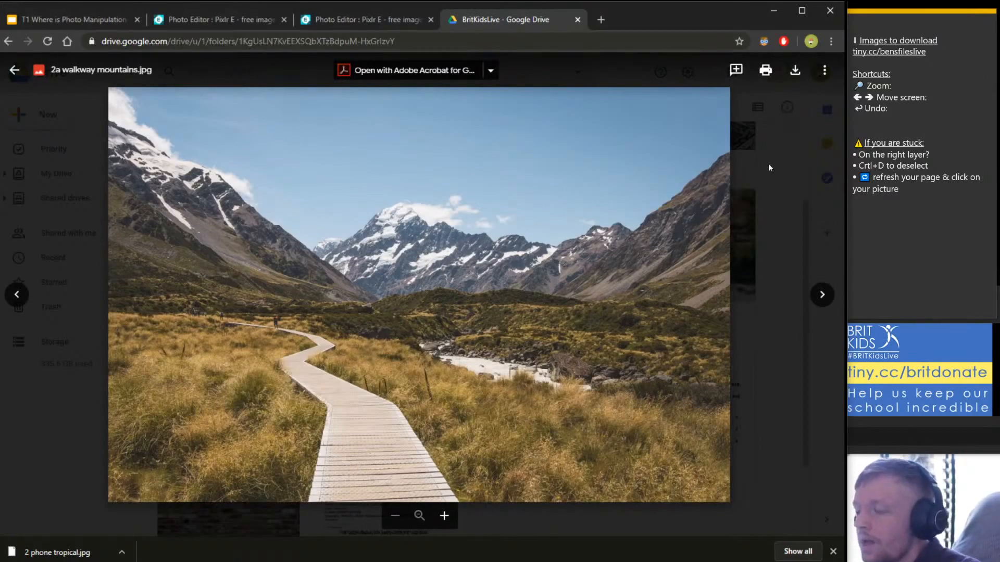
{"action": "left_click", "coordinate": [795, 70]}
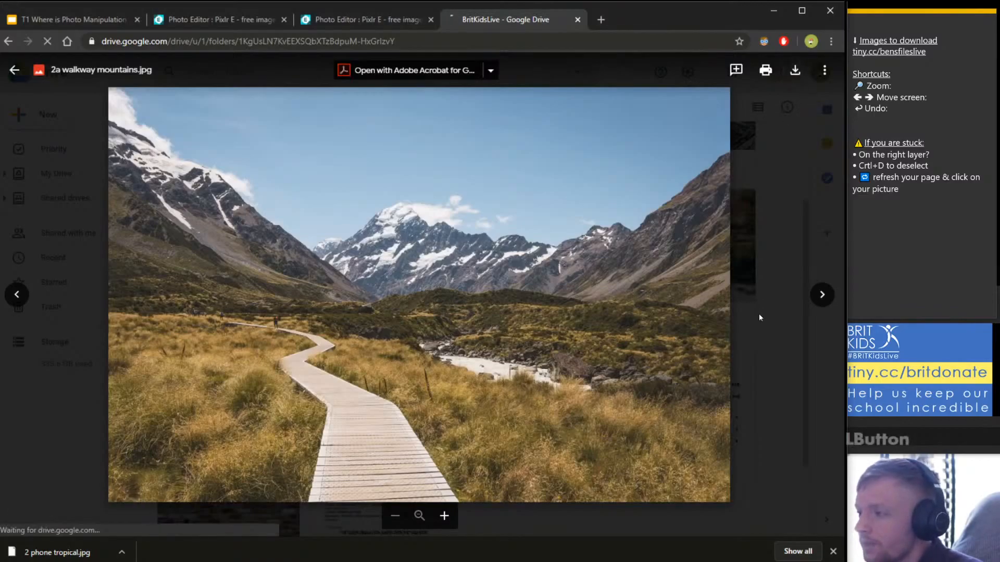
{"action": "left_click", "coordinate": [765, 368]}
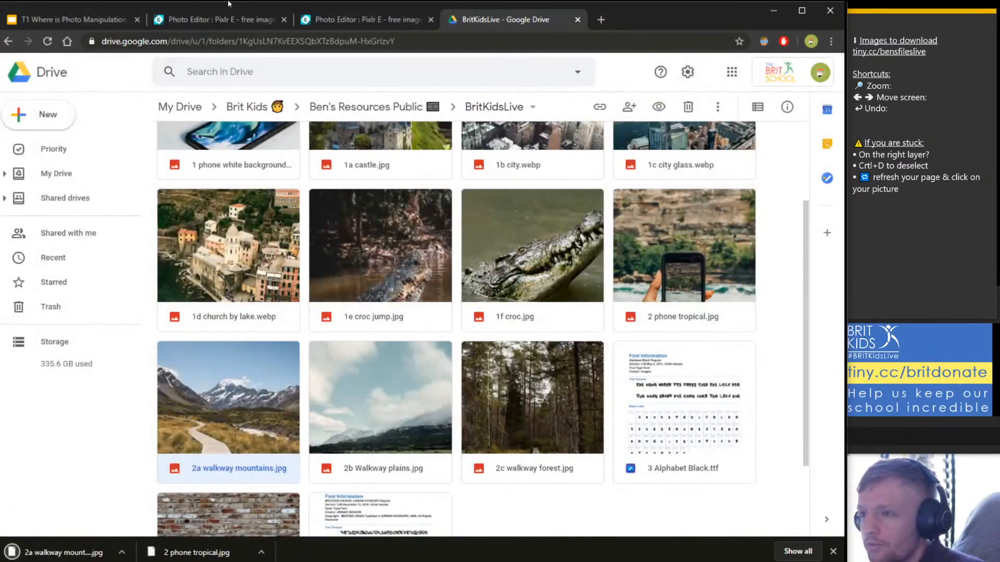
Reload Pixlr E and open the phone 3d church project from history.
{"action": "left_click", "coordinate": [368, 24]}
{"action": "left_click", "coordinate": [212, 20]}
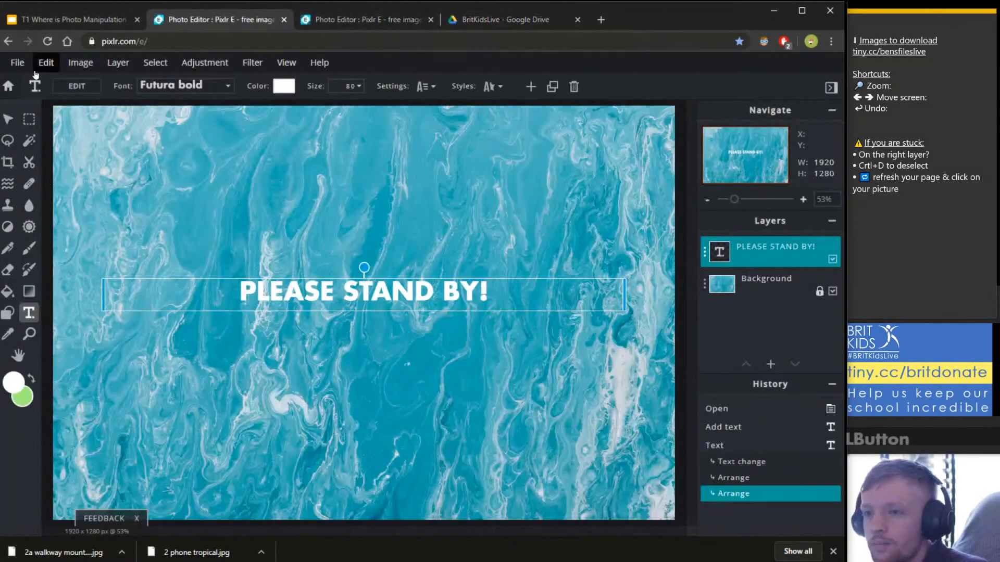
{"action": "left_click", "coordinate": [44, 44]}
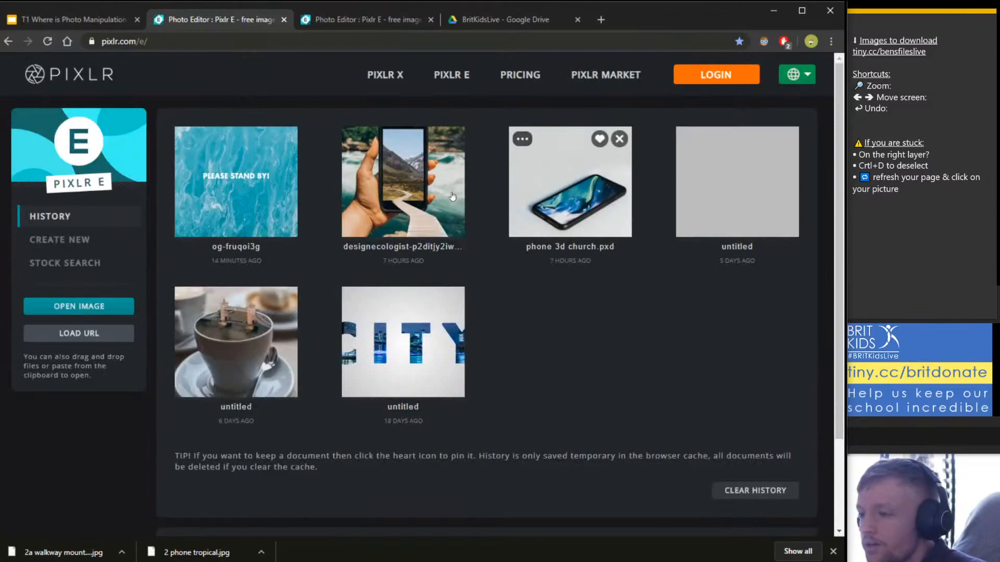
{"action": "left_click", "coordinate": [567, 187]}
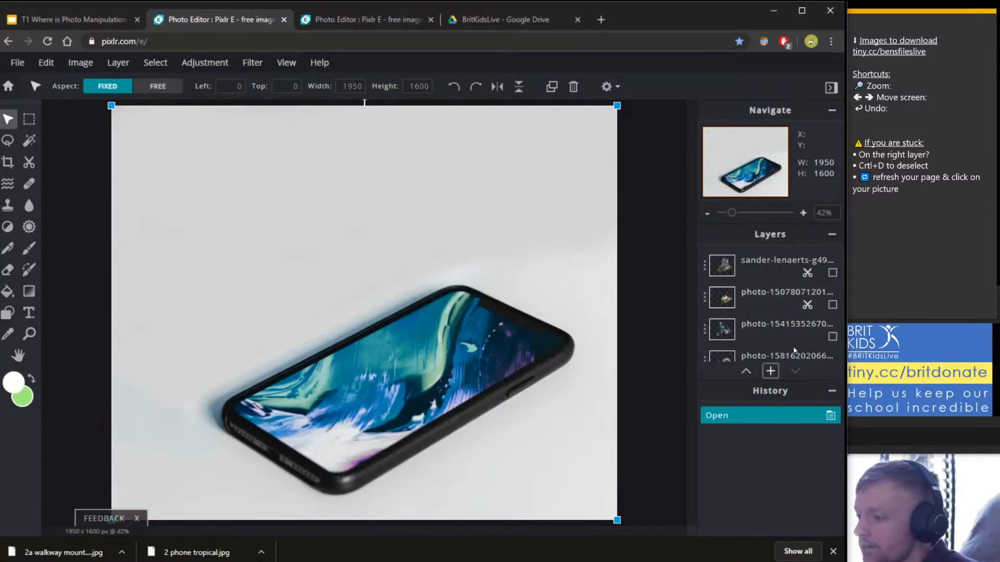
Preview the small-buildings city layer on the phone, undoing an accidental move, then hide it.
{"action": "scroll", "coordinate": [755, 339], "scroll_direction": "down", "scroll_amount": 2}
{"action": "left_click", "coordinate": [755, 342]}
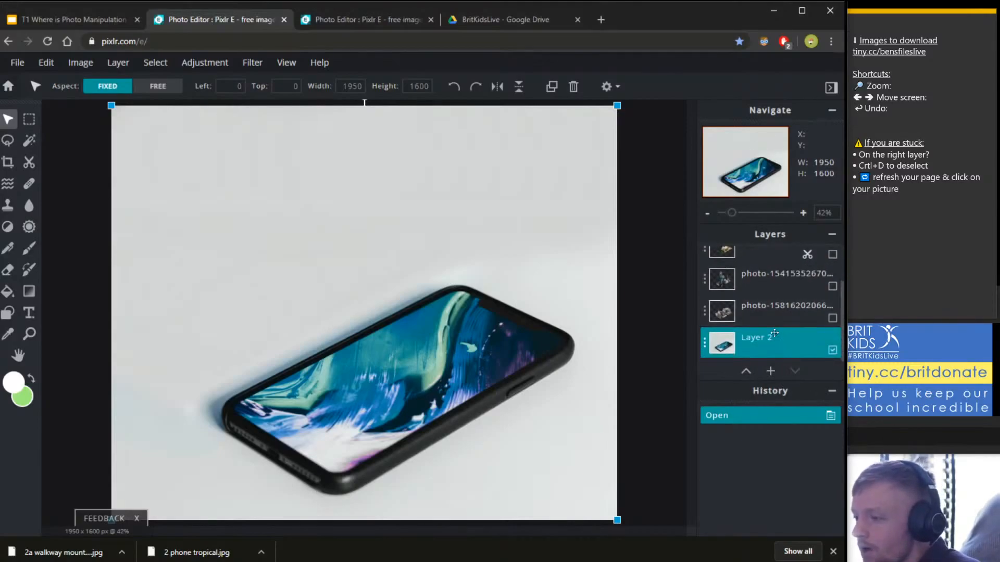
{"action": "left_click", "coordinate": [832, 318]}
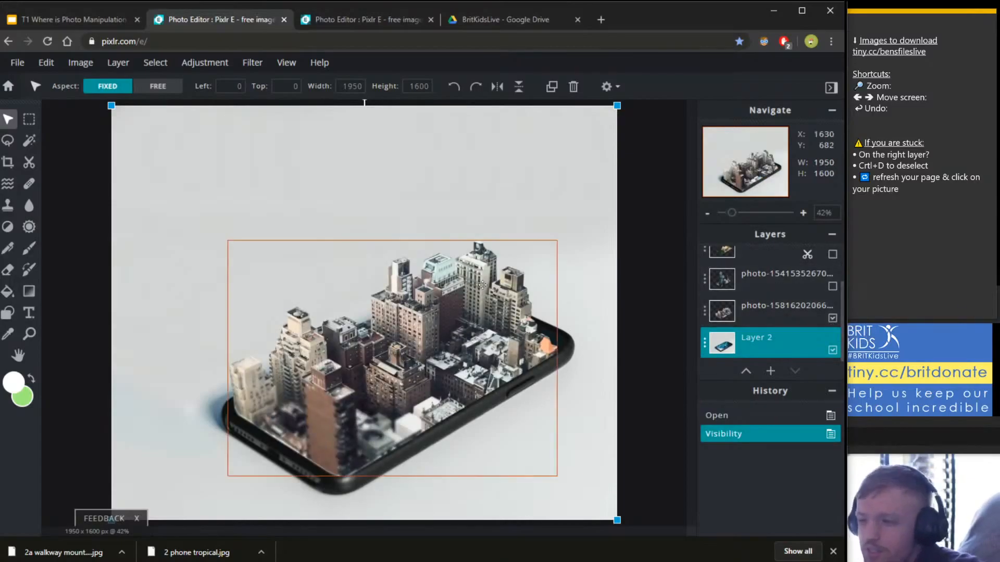
{"action": "scroll", "coordinate": [492, 388], "scroll_direction": "up", "scroll_amount": 1}
{"action": "scroll", "coordinate": [492, 388], "scroll_direction": "up", "scroll_amount": 1}
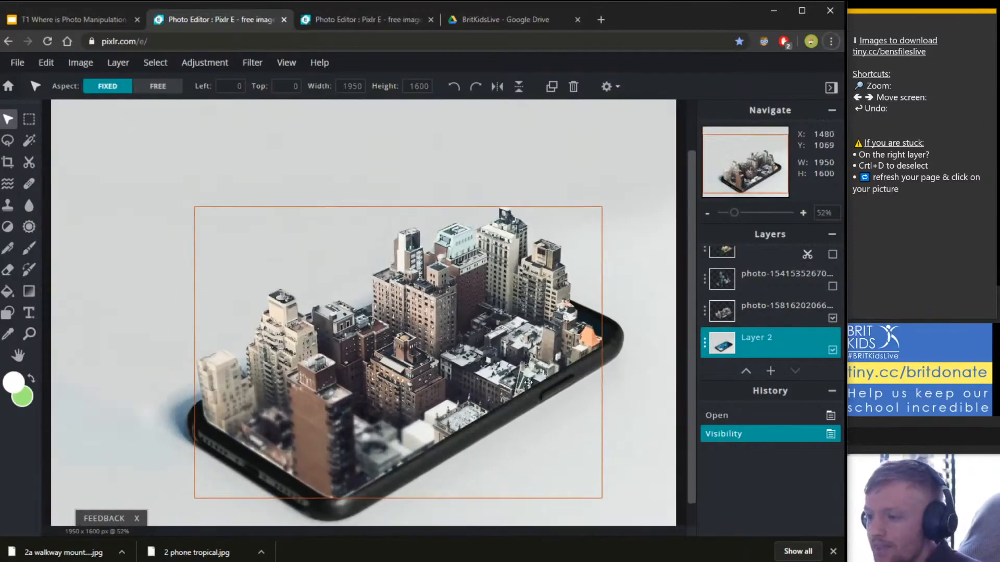
{"action": "left_click", "coordinate": [521, 390]}
{"action": "key", "text": "ctrl+z"}
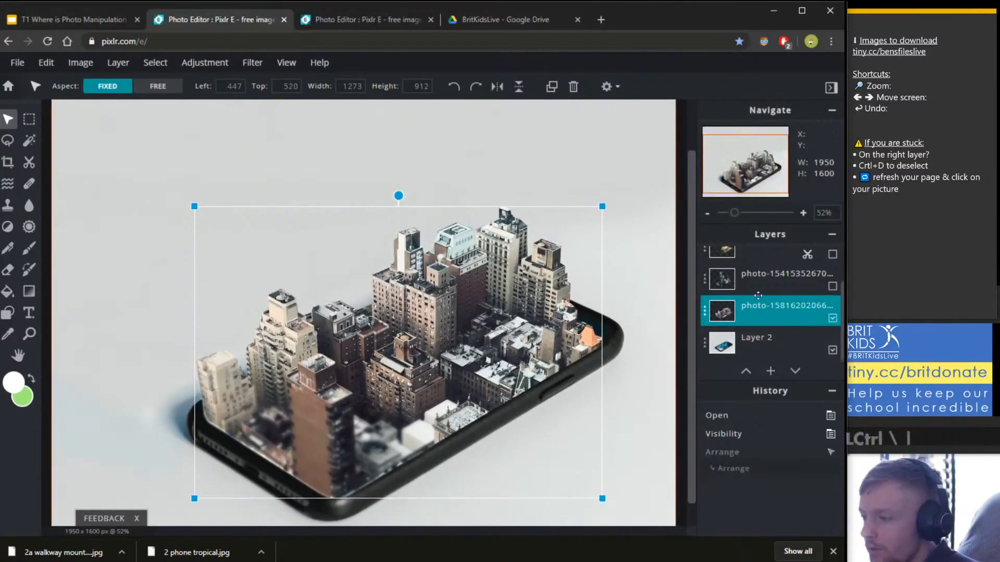
{"action": "left_click", "coordinate": [816, 290]}
{"action": "left_click", "coordinate": [832, 318]}
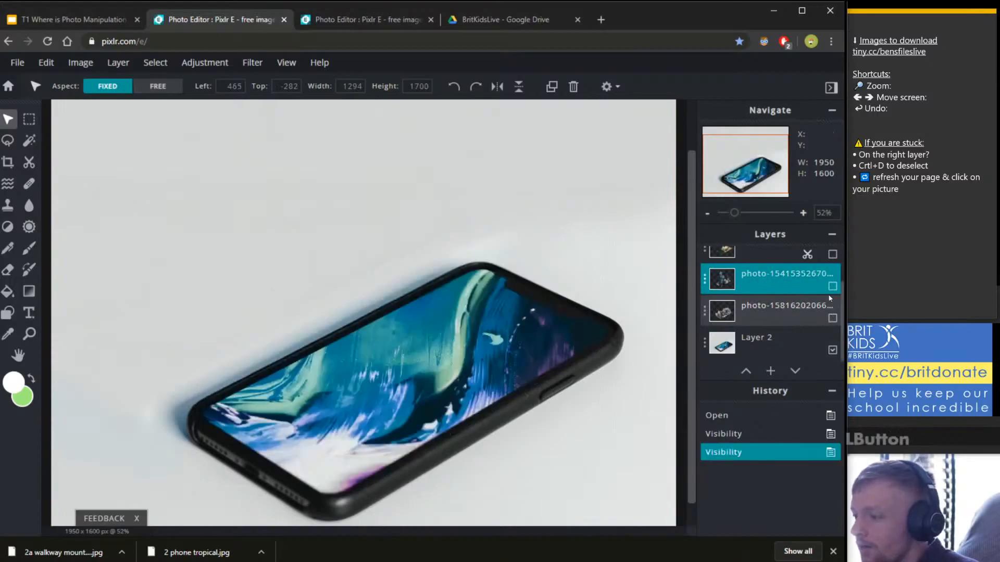
Preview the skyscraper, village and castle layers on the phone, hiding each again.
{"action": "left_click", "coordinate": [832, 286]}
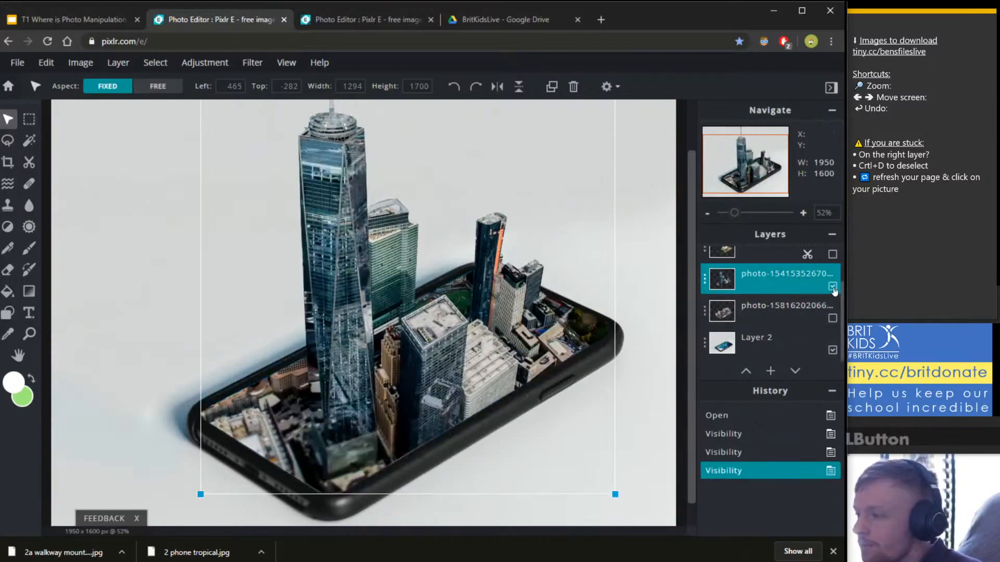
{"action": "left_click", "coordinate": [832, 286]}
{"action": "scroll", "coordinate": [831, 313], "scroll_direction": "up", "scroll_amount": 1}
{"action": "left_click", "coordinate": [832, 304]}
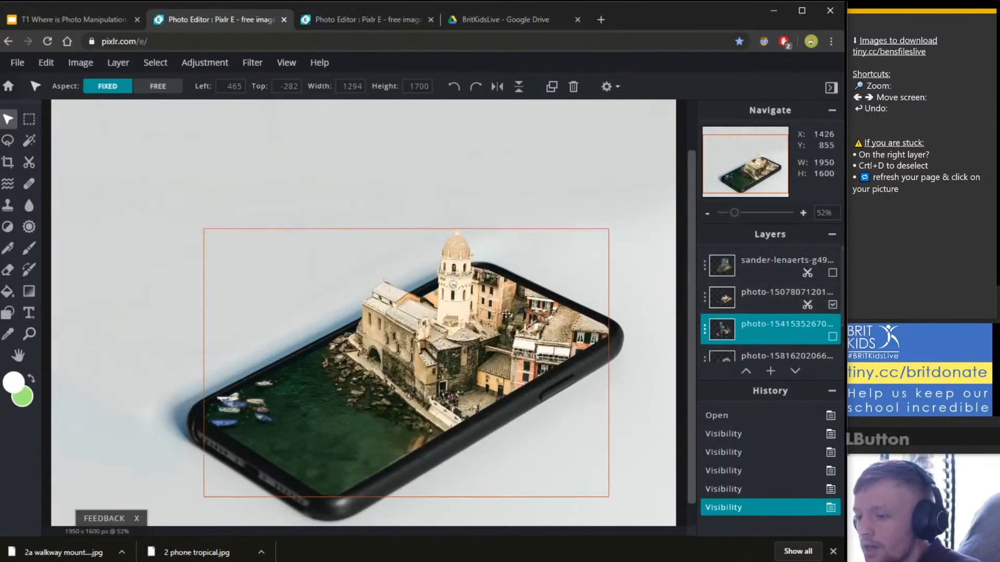
{"action": "left_click", "coordinate": [832, 304]}
{"action": "left_click", "coordinate": [832, 273]}
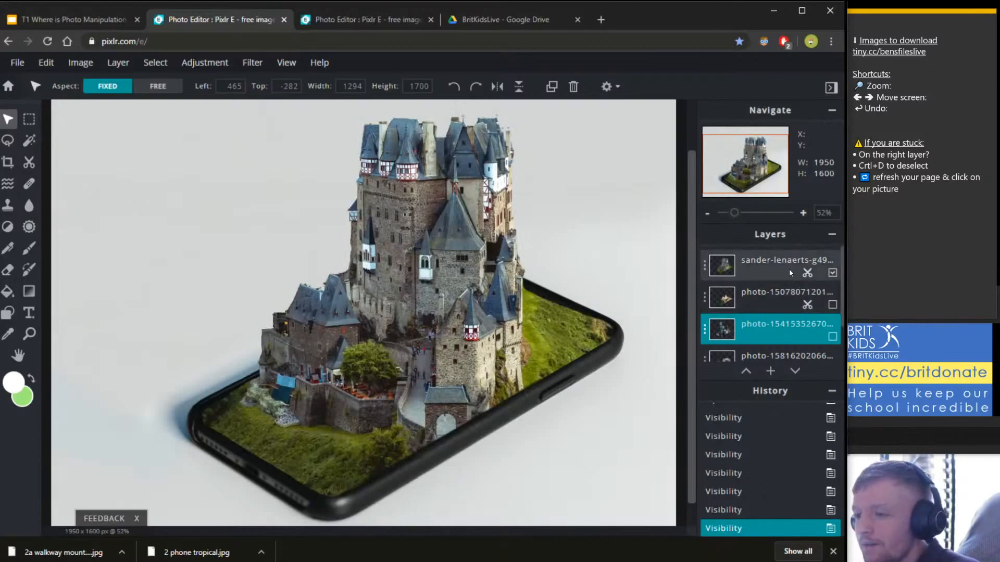
{"action": "scroll", "coordinate": [419, 189], "scroll_direction": "down", "scroll_amount": 1}
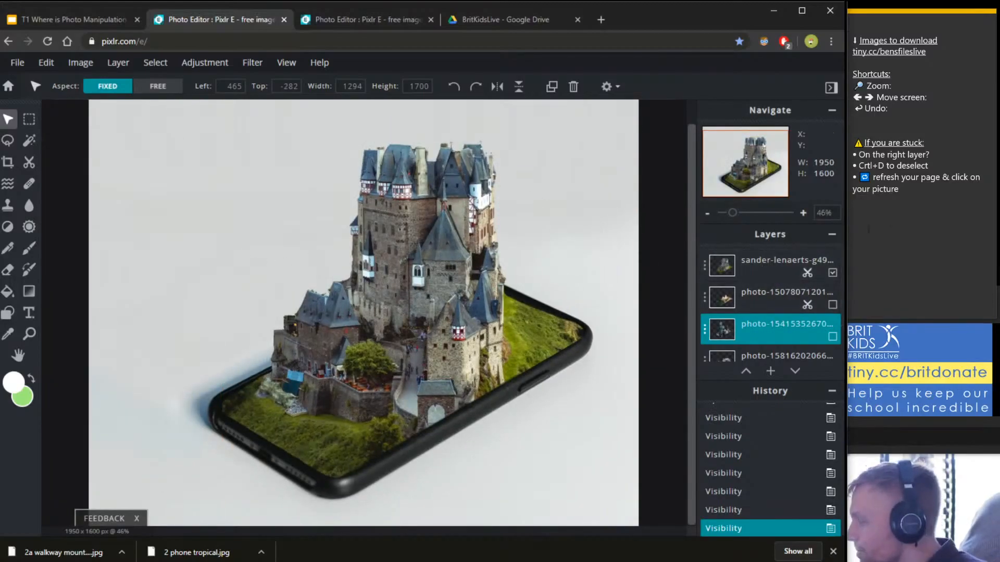
{"action": "left_click", "coordinate": [832, 272]}
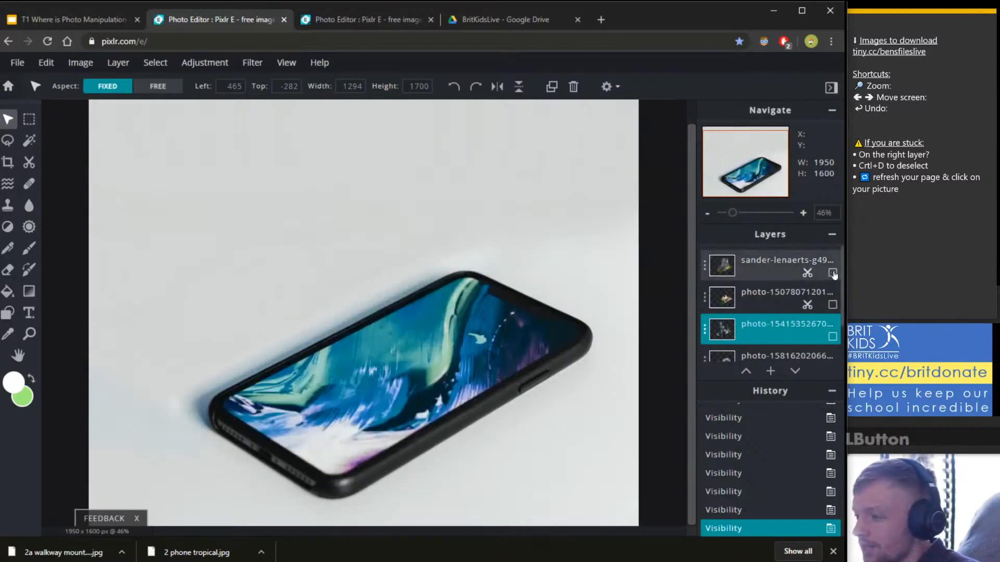
Reload the editor and open the hand-held phone walkway project from history.
{"action": "scroll", "coordinate": [771, 302], "scroll_direction": "down", "scroll_amount": 1}
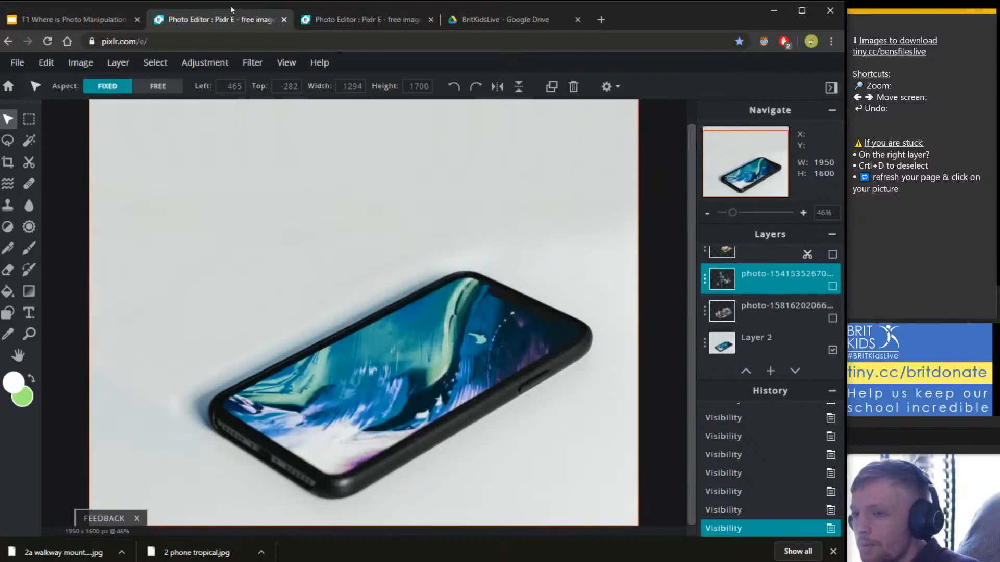
{"action": "left_click", "coordinate": [47, 41]}
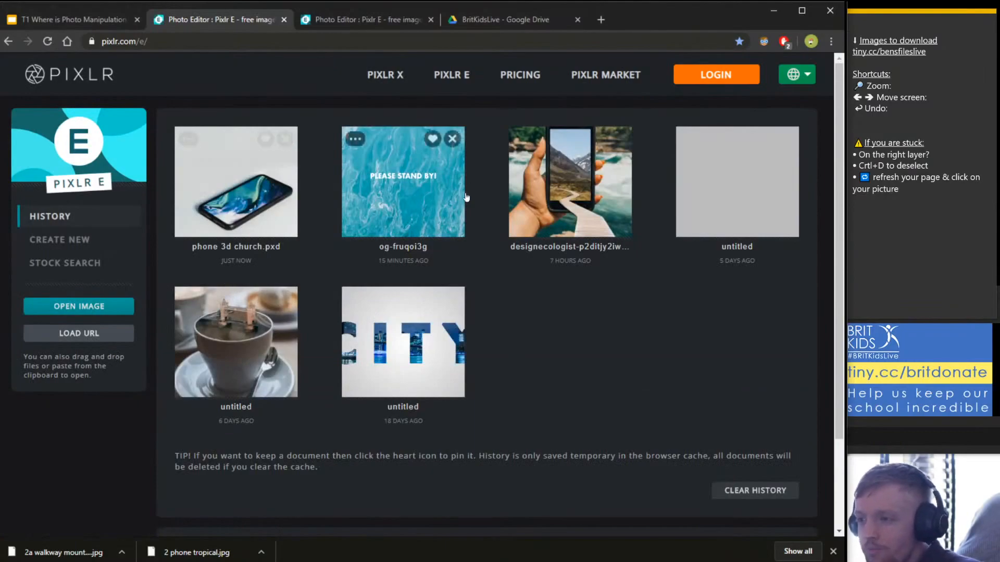
{"action": "left_click", "coordinate": [573, 201]}
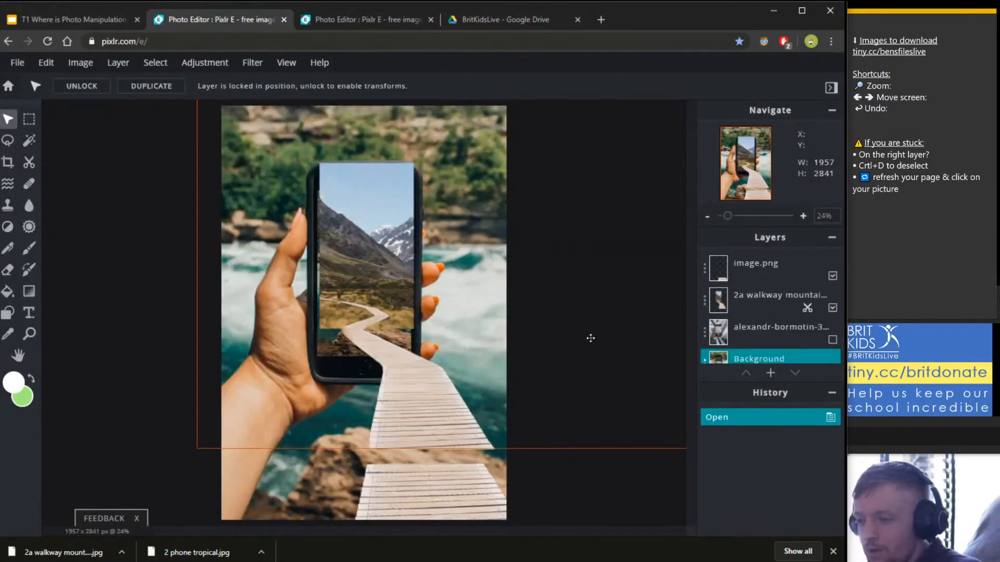
Drag the 2a walkway mountains layer lower so its path leads out of the phone screen.
{"action": "scroll", "coordinate": [462, 137], "scroll_direction": "up", "scroll_amount": 1}
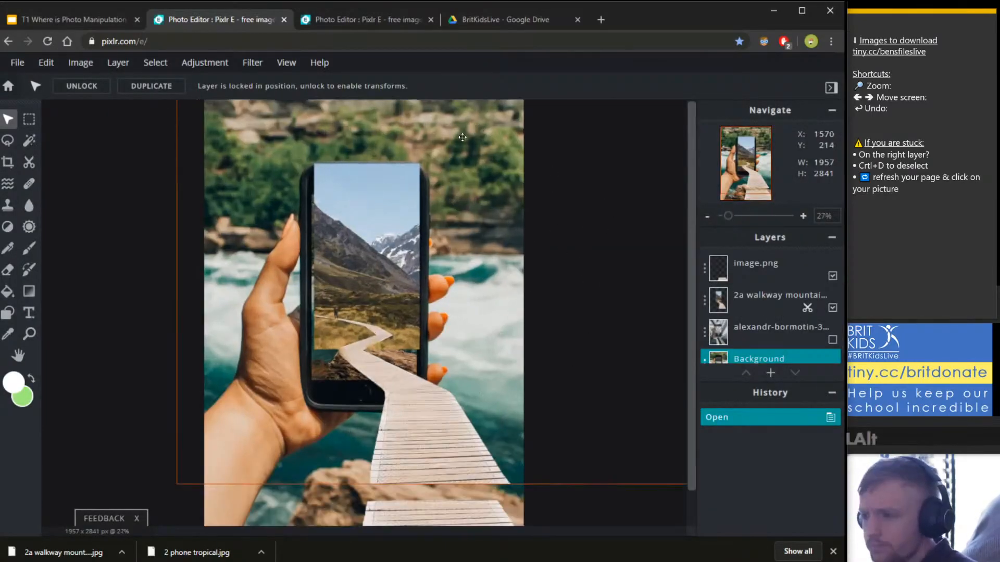
{"action": "scroll", "coordinate": [463, 137], "scroll_direction": "up", "scroll_amount": 1}
{"action": "left_click", "coordinate": [371, 215]}
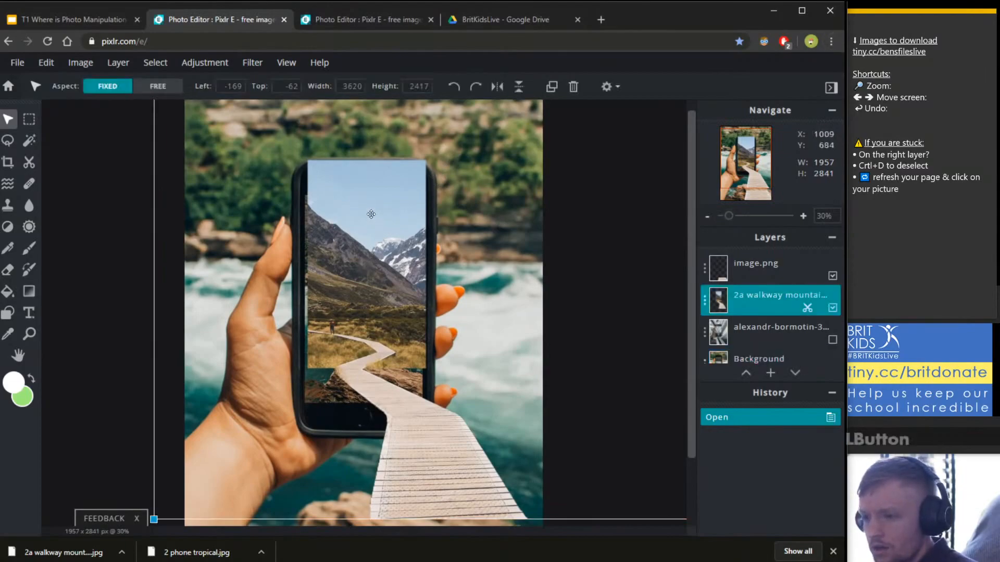
{"action": "left_click_drag", "start_coordinate": [292, 438], "coordinate": [428, 442]}
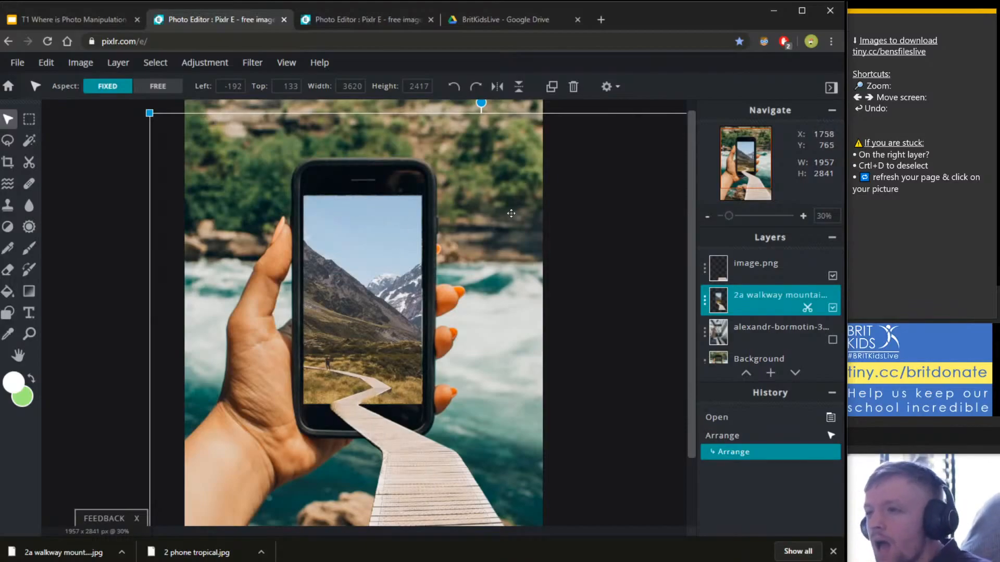
{"action": "scroll", "coordinate": [537, 231], "scroll_direction": "down", "scroll_amount": 2}
{"action": "key", "text": "space"}
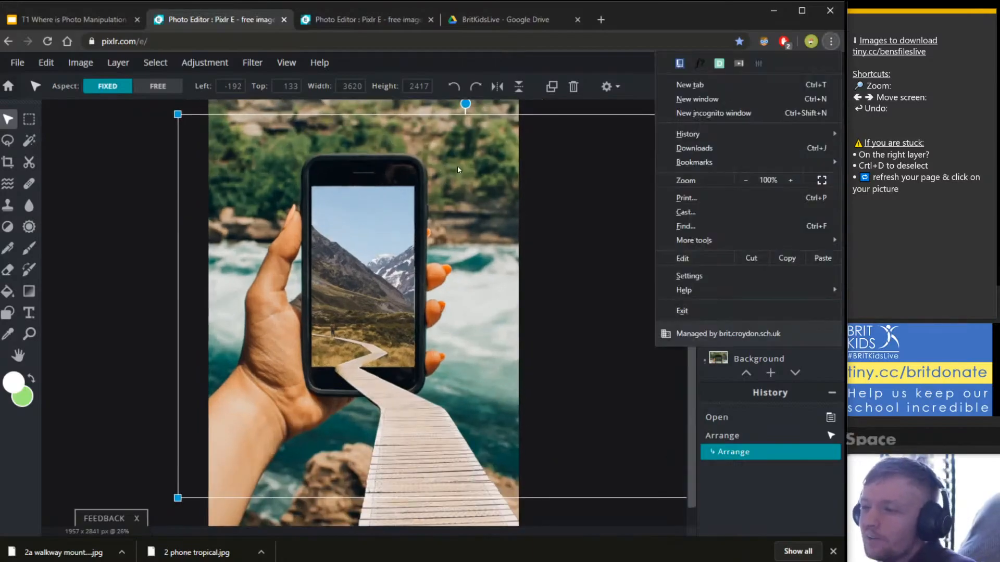
{"action": "left_click", "coordinate": [546, 153]}
{"action": "left_click_drag", "start_coordinate": [546, 153], "coordinate": [538, 196]}
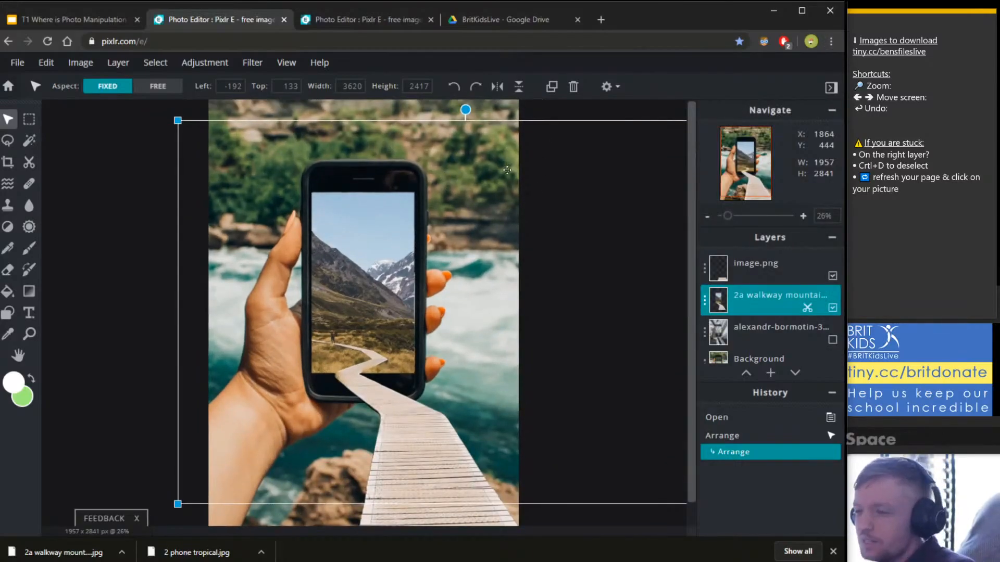
{"action": "scroll", "coordinate": [507, 170], "scroll_direction": "up", "scroll_amount": 1}
{"action": "key", "text": "space"}
{"action": "left_click_drag", "start_coordinate": [532, 154], "coordinate": [521, 187]}
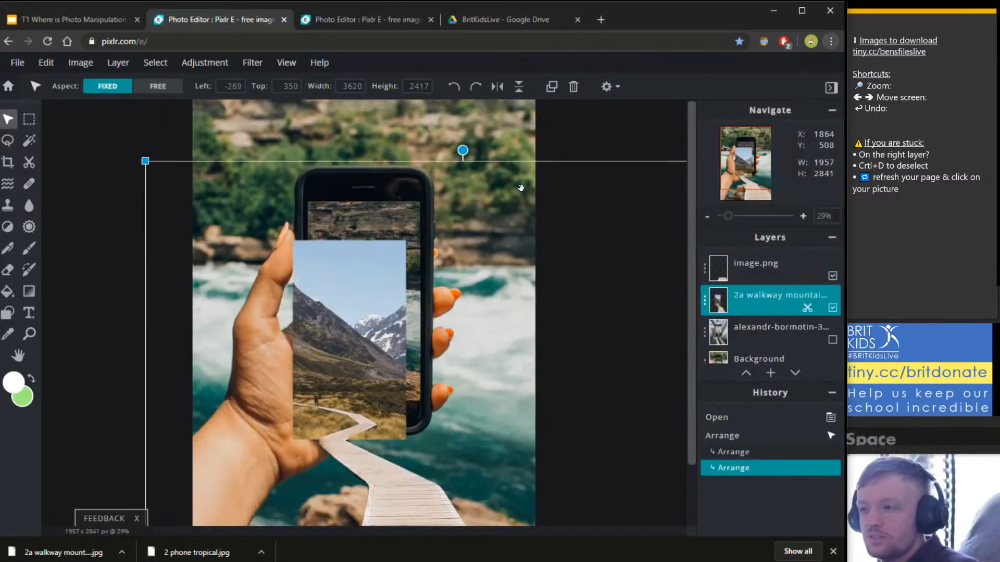
{"action": "key", "text": "ctrl+z"}
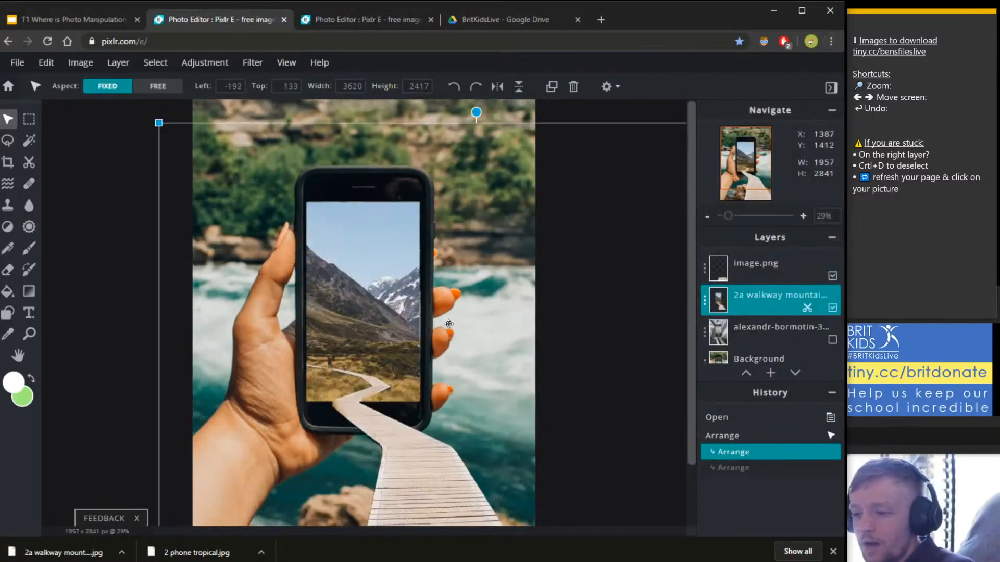
Check the placement against the Background, reselect the walkway layer, and reload to the start page.
{"action": "left_click", "coordinate": [90, 189]}
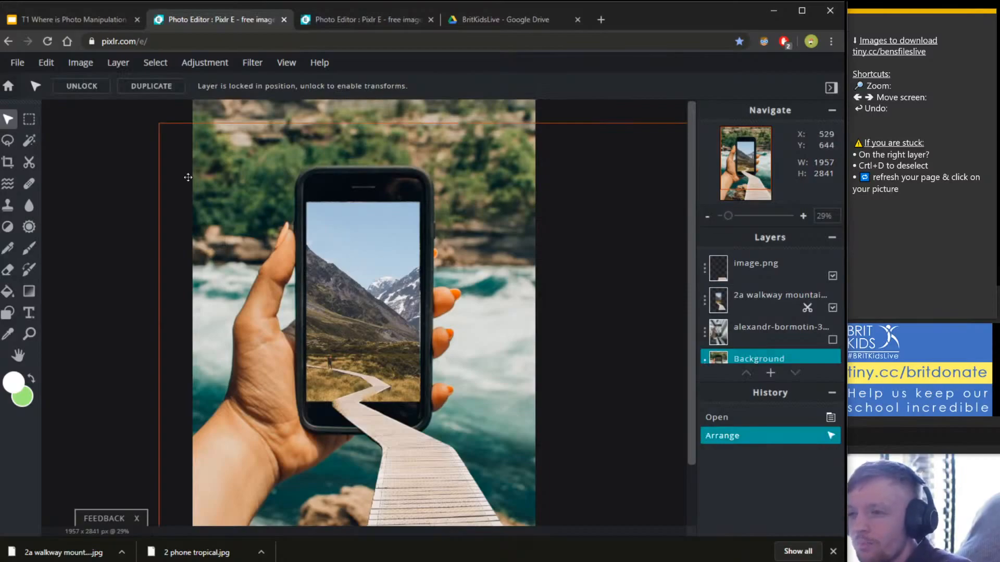
{"action": "left_click", "coordinate": [368, 16]}
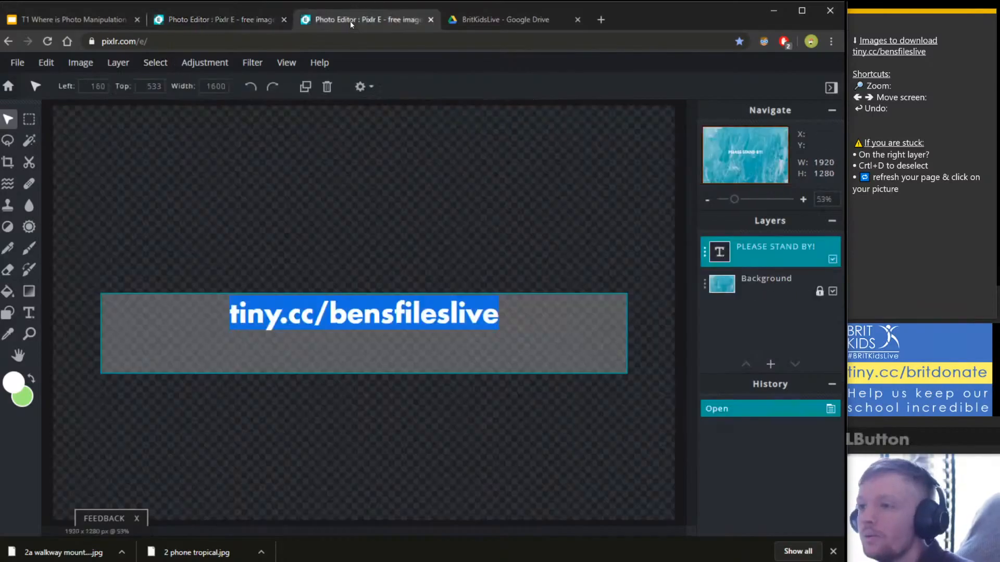
{"action": "left_click", "coordinate": [271, 14]}
{"action": "left_click", "coordinate": [358, 295]}
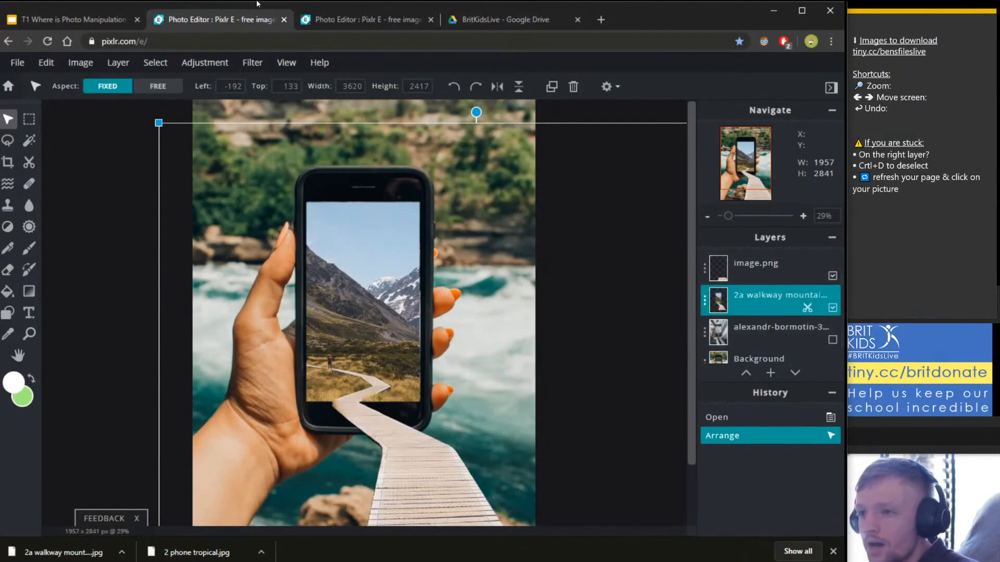
{"action": "left_click", "coordinate": [52, 37]}
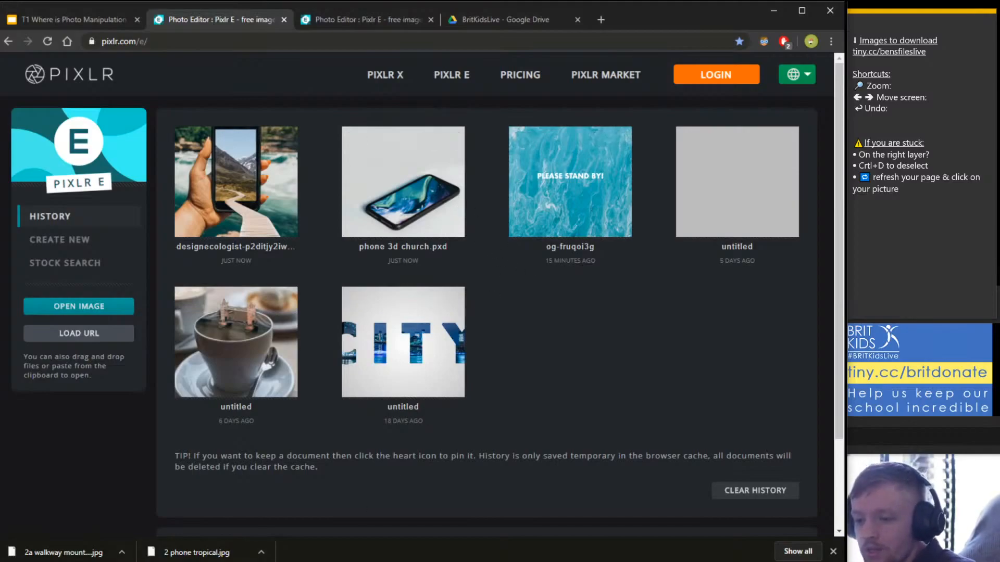
Resize and position the File Explorer window over the Pixlr E page.
{"action": "left_click", "coordinate": [654, 320]}
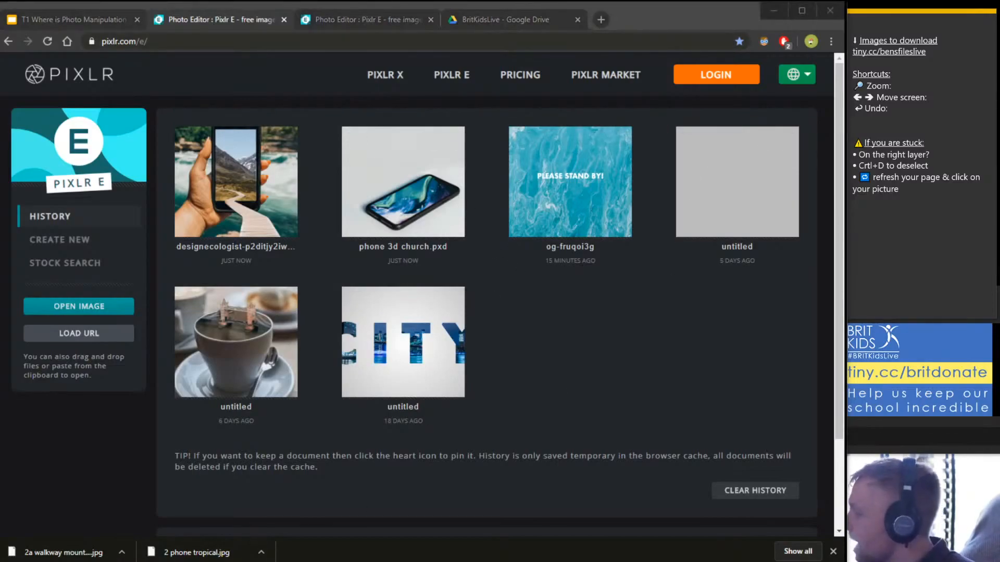
{"action": "left_click_drag", "start_coordinate": [676, 107], "coordinate": [660, 404]}
{"action": "left_click_drag", "start_coordinate": [792, 405], "coordinate": [483, 262]}
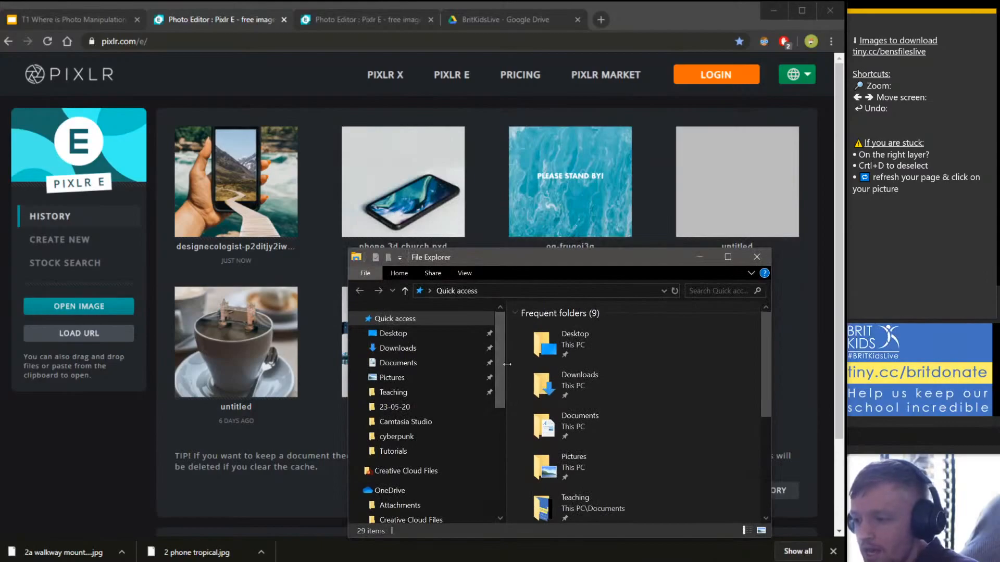
{"action": "left_click_drag", "start_coordinate": [508, 363], "coordinate": [391, 365]}
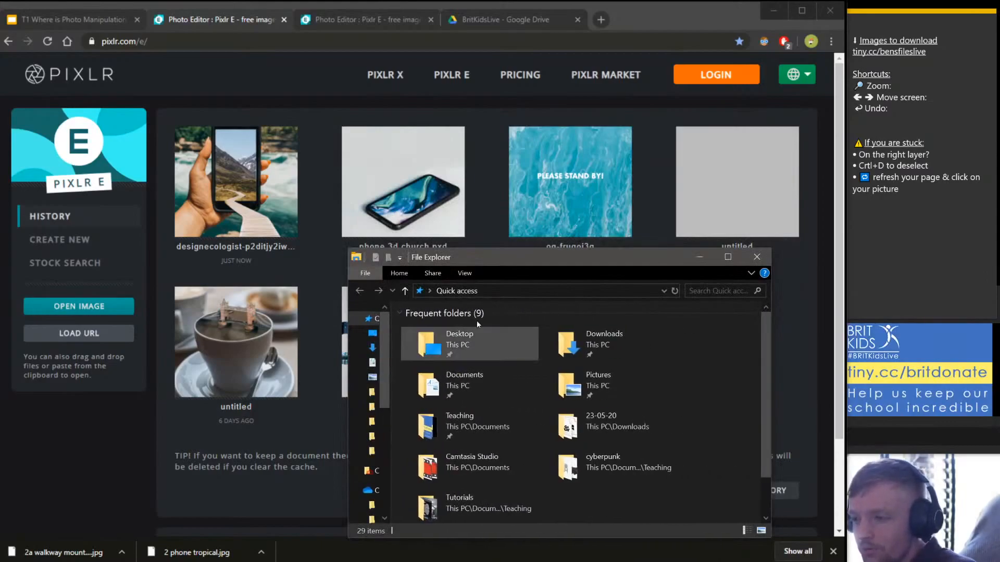
{"action": "left_click_drag", "start_coordinate": [501, 257], "coordinate": [509, 190]}
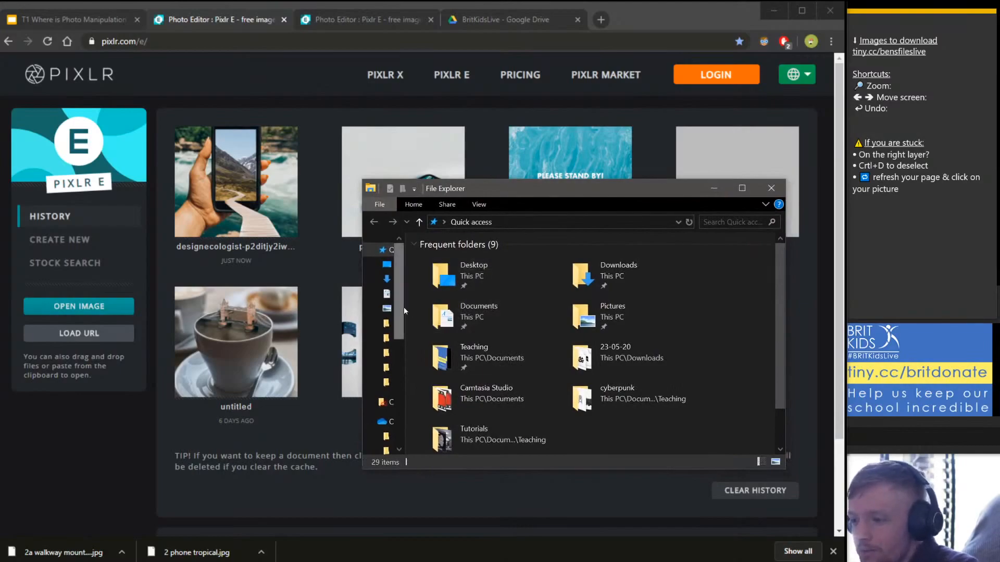
{"action": "left_click_drag", "start_coordinate": [406, 306], "coordinate": [456, 306]}
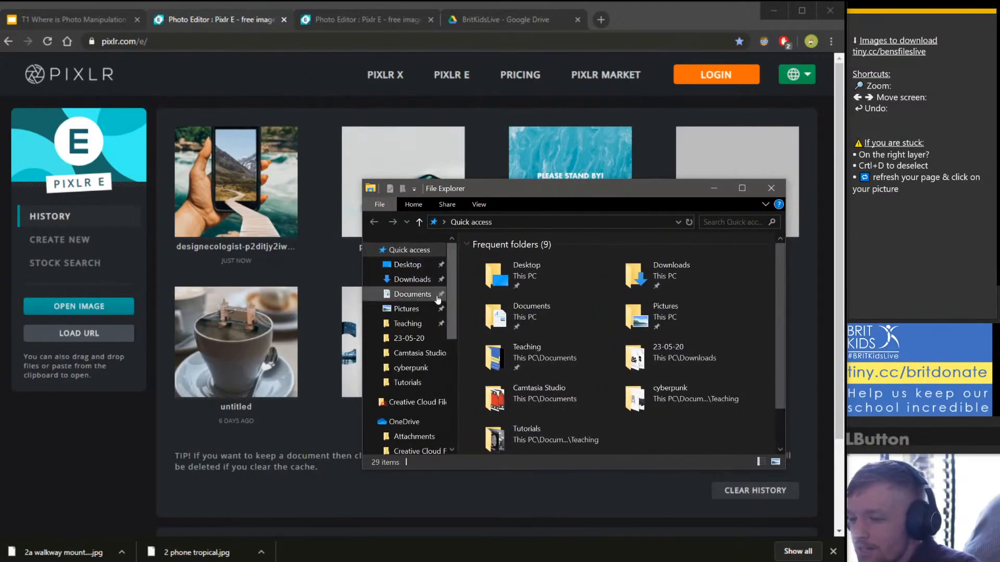
Drag '2 phone tropical' from Downloads onto the Pixlr E page to open it.
{"action": "left_click", "coordinate": [412, 280]}
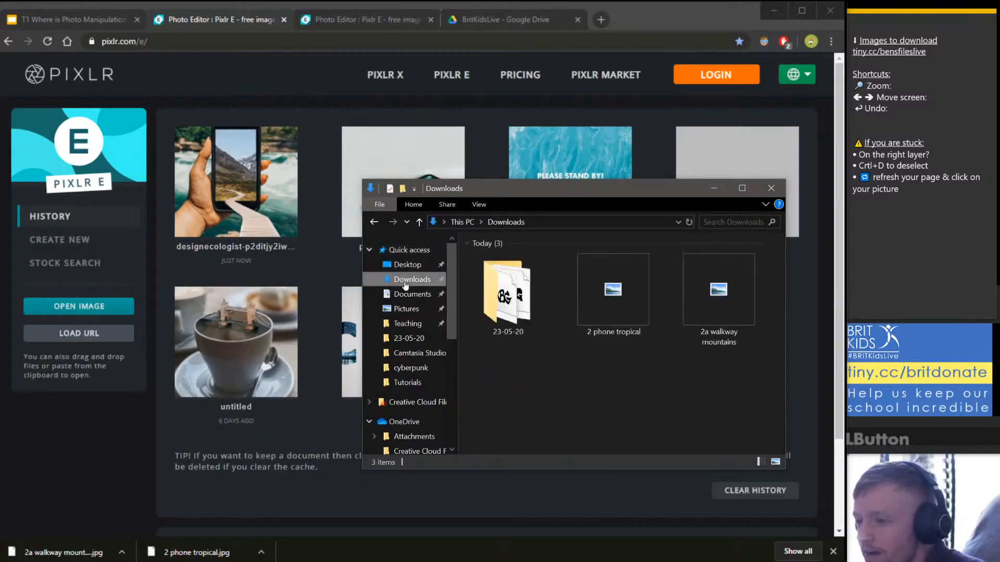
{"action": "left_click_drag", "start_coordinate": [617, 190], "coordinate": [529, 171]}
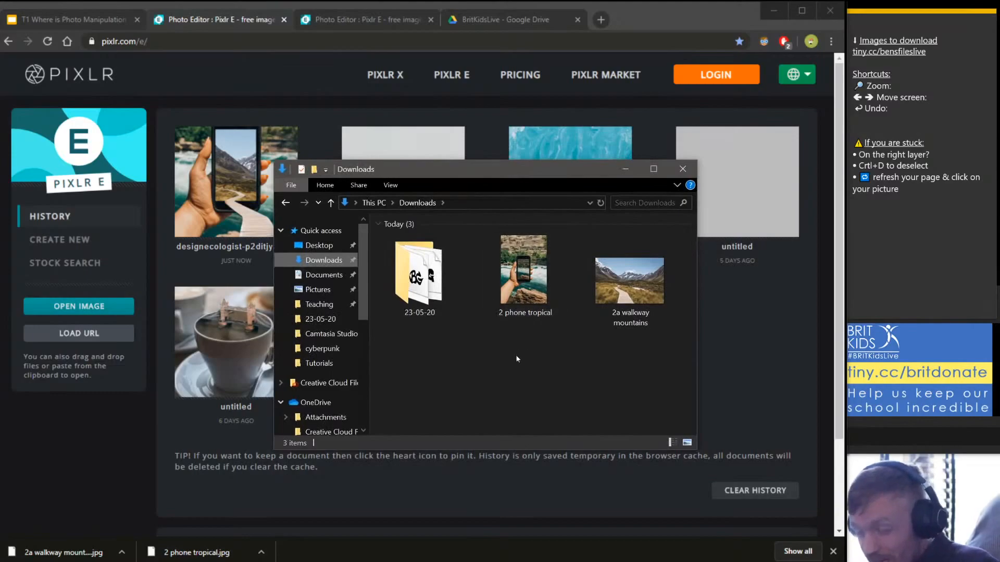
{"action": "left_click_drag", "start_coordinate": [512, 369], "coordinate": [635, 273]}
{"action": "left_click", "coordinate": [604, 339]}
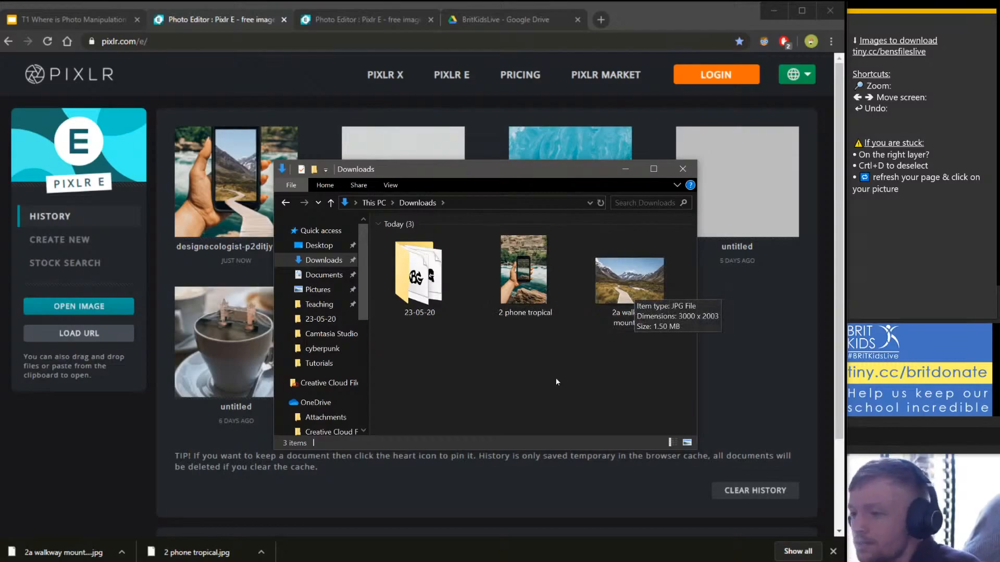
{"action": "left_click", "coordinate": [543, 278]}
{"action": "left_click_drag", "start_coordinate": [499, 166], "coordinate": [710, 227]}
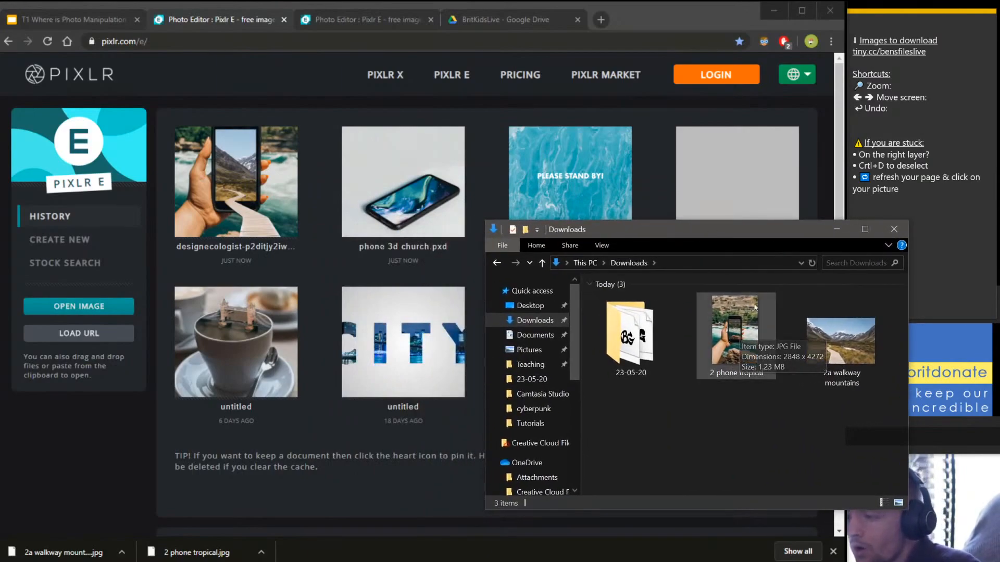
{"action": "left_click_drag", "start_coordinate": [625, 233], "coordinate": [760, 148]}
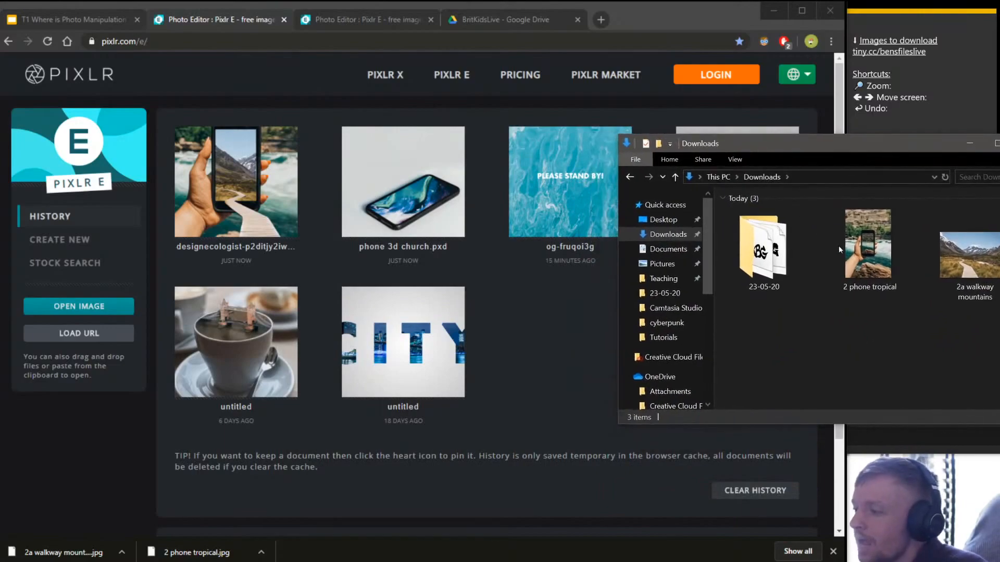
{"action": "left_click_drag", "start_coordinate": [875, 249], "coordinate": [511, 271]}
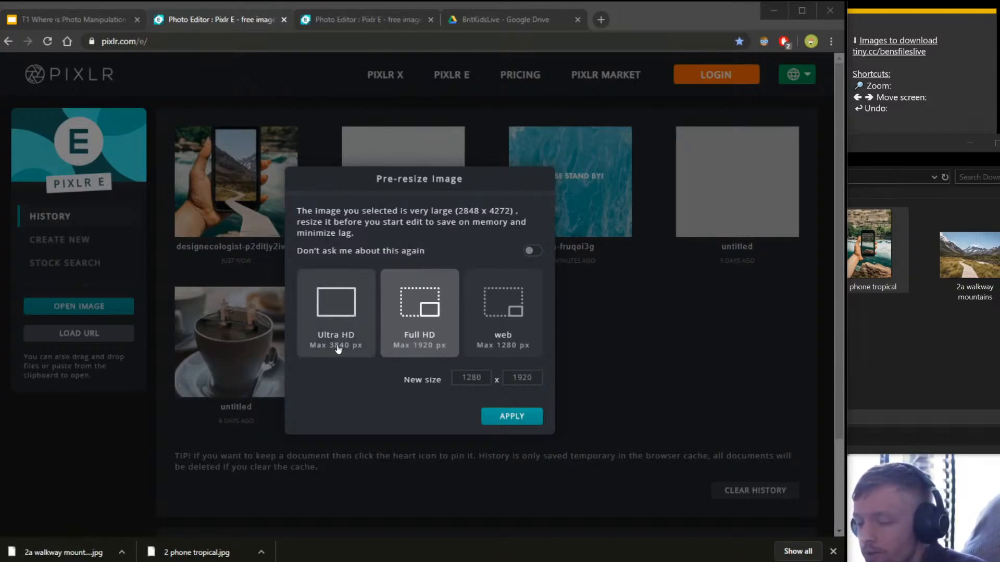
Choose Ultra HD (2560 × 3840) in Pre-resize Image and apply it.
{"action": "left_click", "coordinate": [343, 319]}
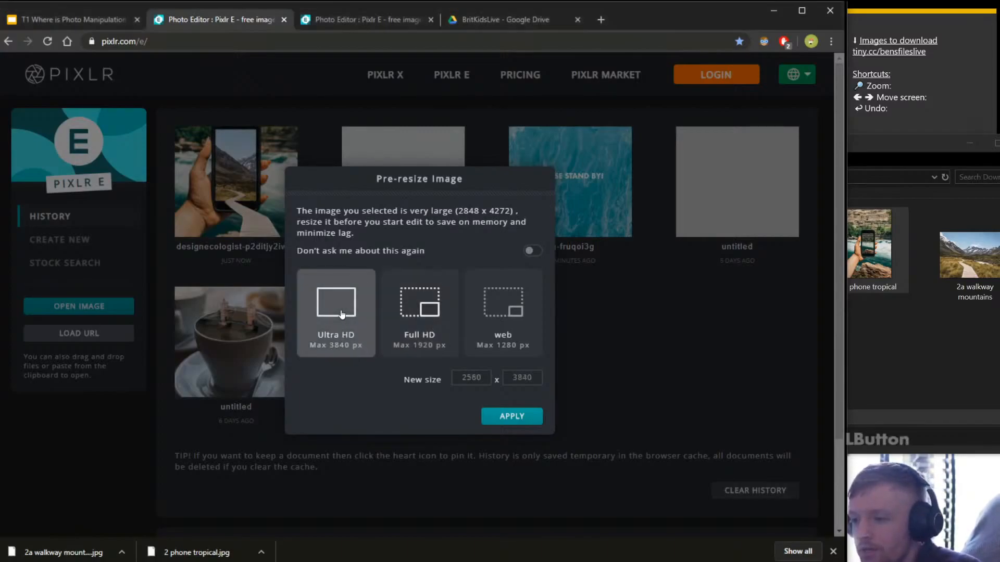
{"action": "left_click", "coordinate": [513, 420]}
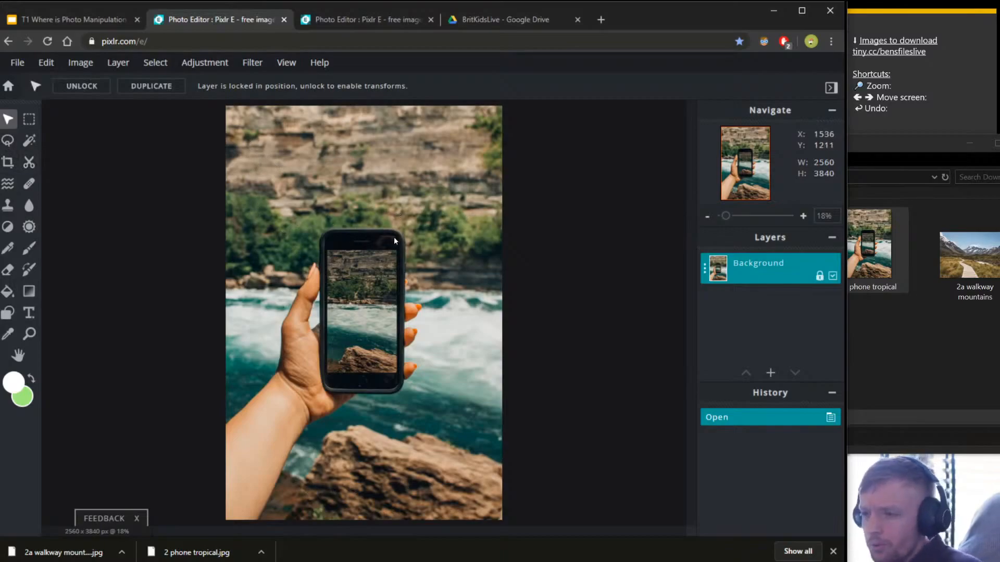
{"action": "scroll", "coordinate": [393, 241], "scroll_direction": "up", "scroll_amount": 4}
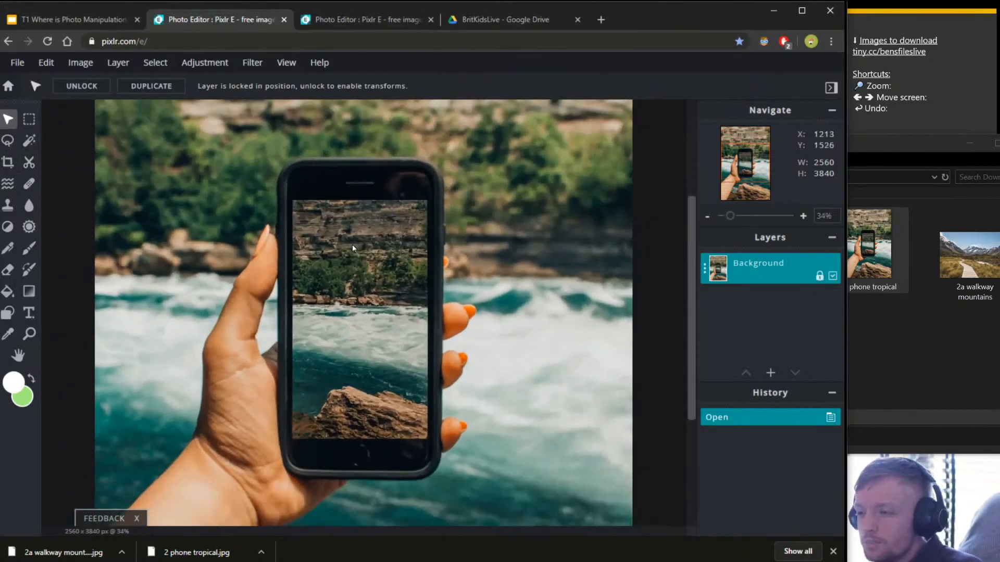
{"action": "scroll", "coordinate": [353, 248], "scroll_direction": "up", "scroll_amount": 1}
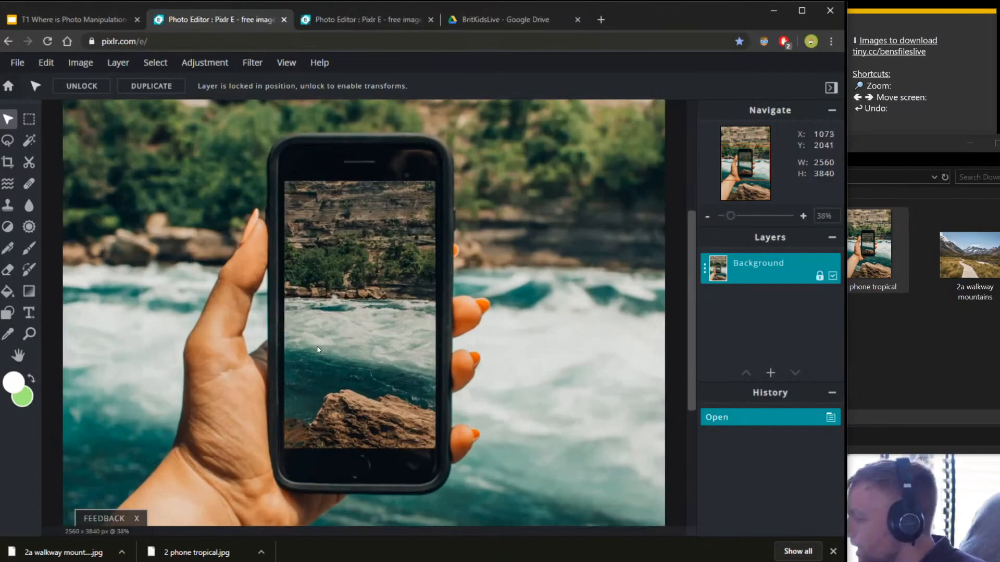
{"action": "scroll", "coordinate": [285, 326], "scroll_direction": "down", "scroll_amount": 4}
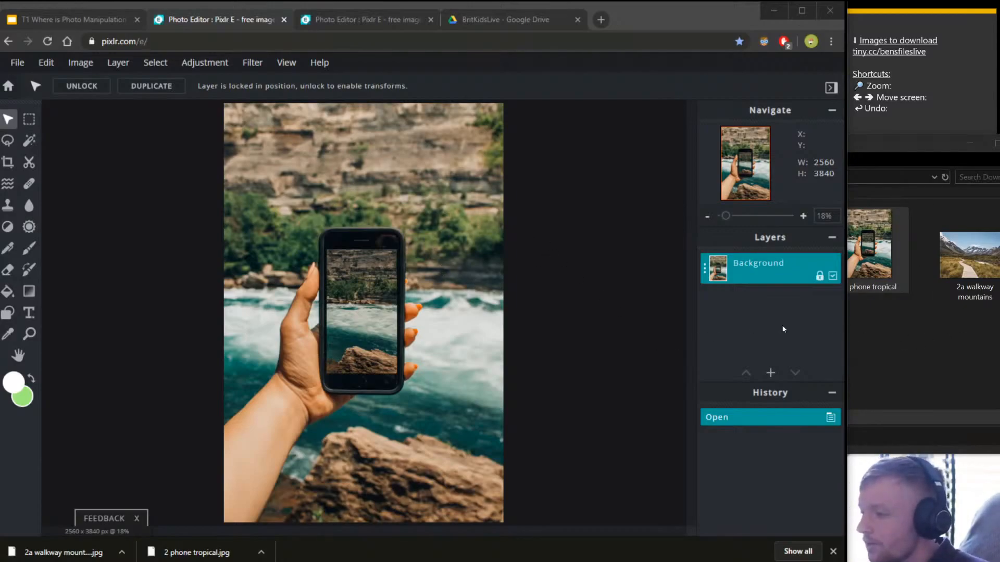
{"action": "left_click", "coordinate": [949, 97]}
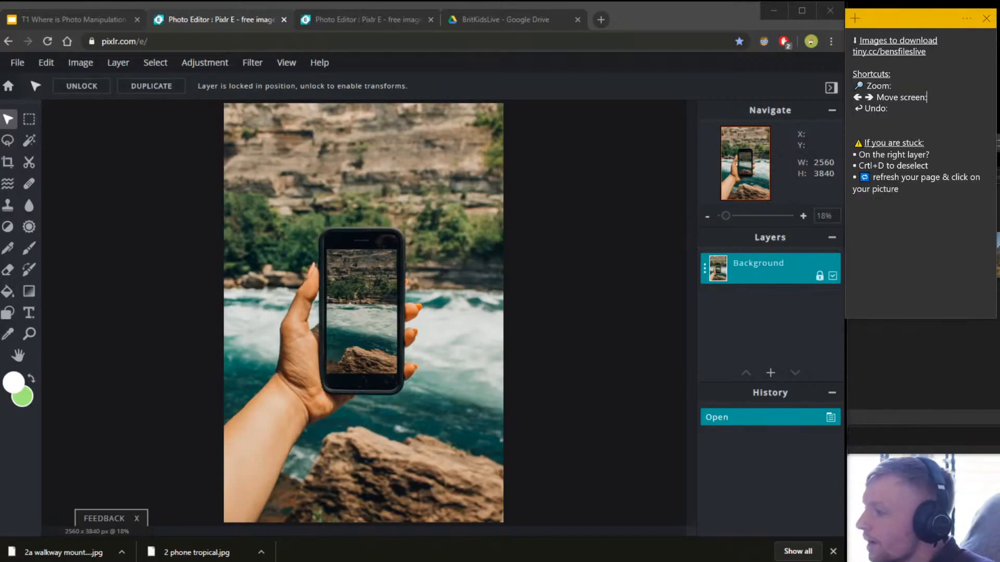
{"action": "left_click", "coordinate": [975, 144]}
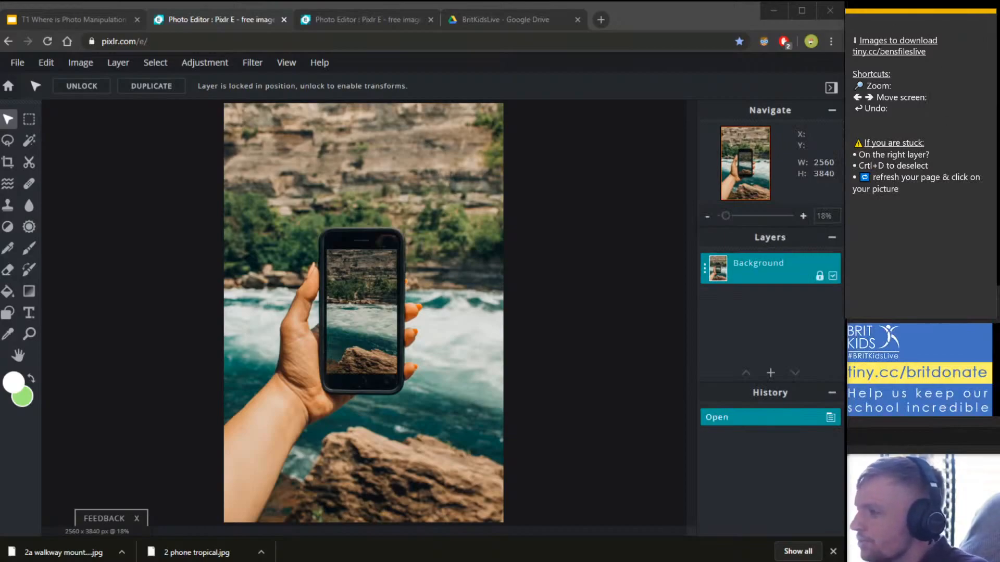
{"action": "left_click", "coordinate": [864, 142]}
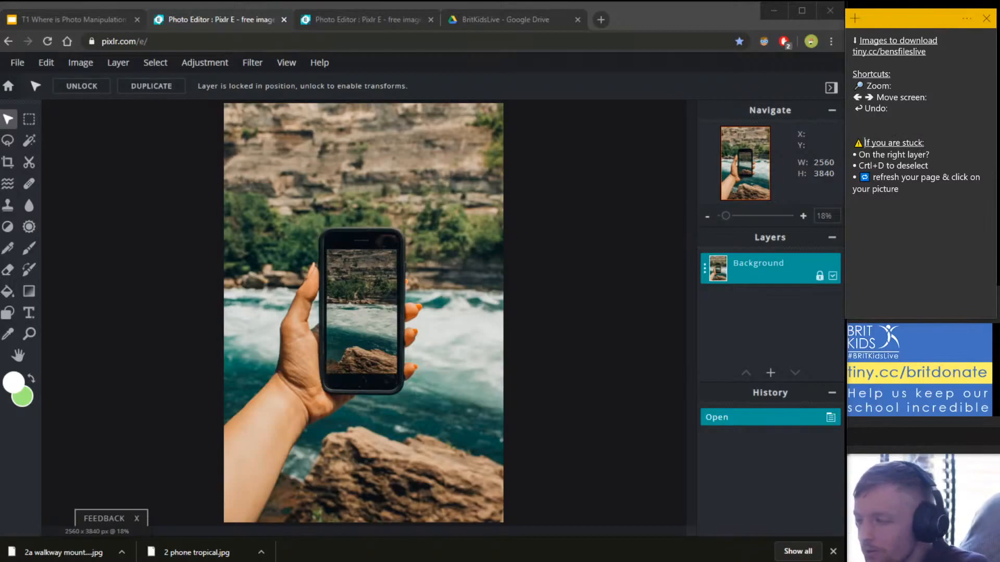
{"action": "left_click_drag", "start_coordinate": [858, 154], "coordinate": [949, 157]}
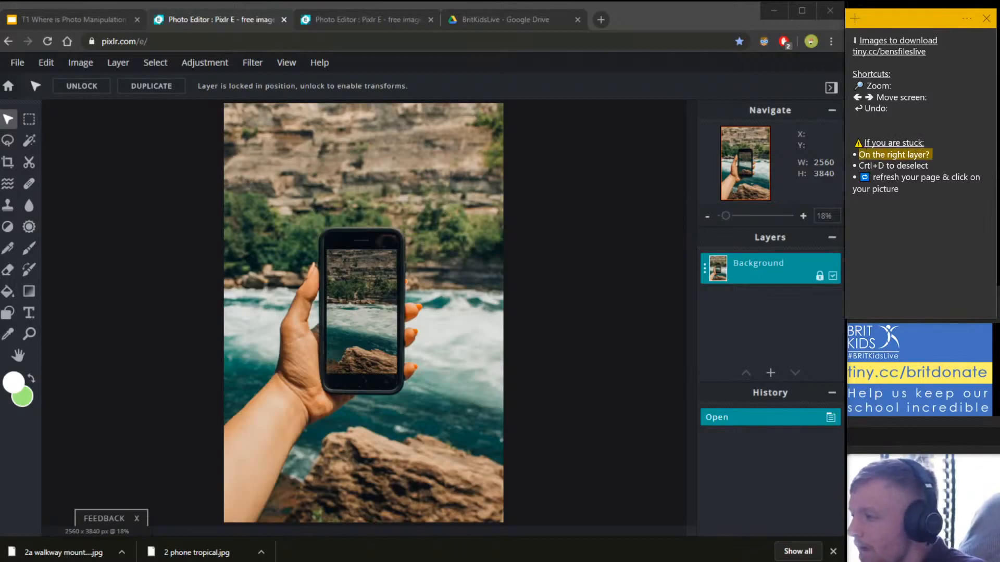
{"action": "left_click_drag", "start_coordinate": [858, 166], "coordinate": [928, 165]}
{"action": "left_click", "coordinate": [928, 166]}
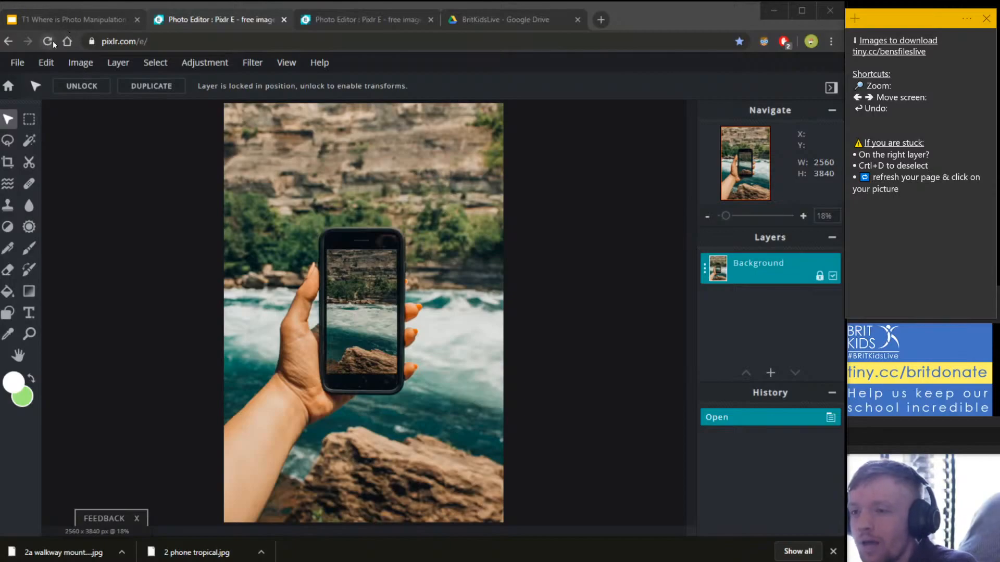
{"action": "left_click", "coordinate": [58, 147]}
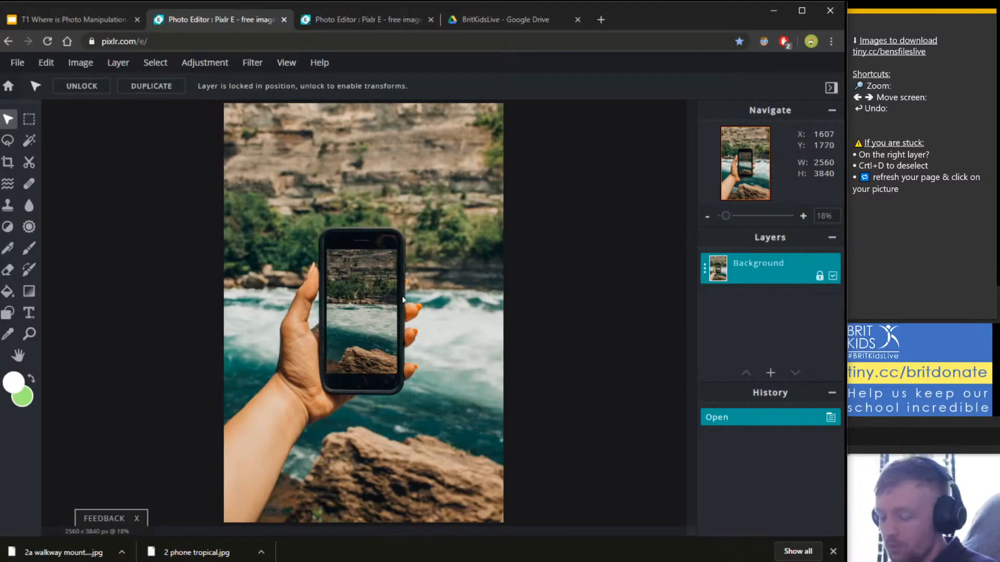
{"action": "scroll", "coordinate": [342, 285], "scroll_direction": "up", "scroll_amount": 3}
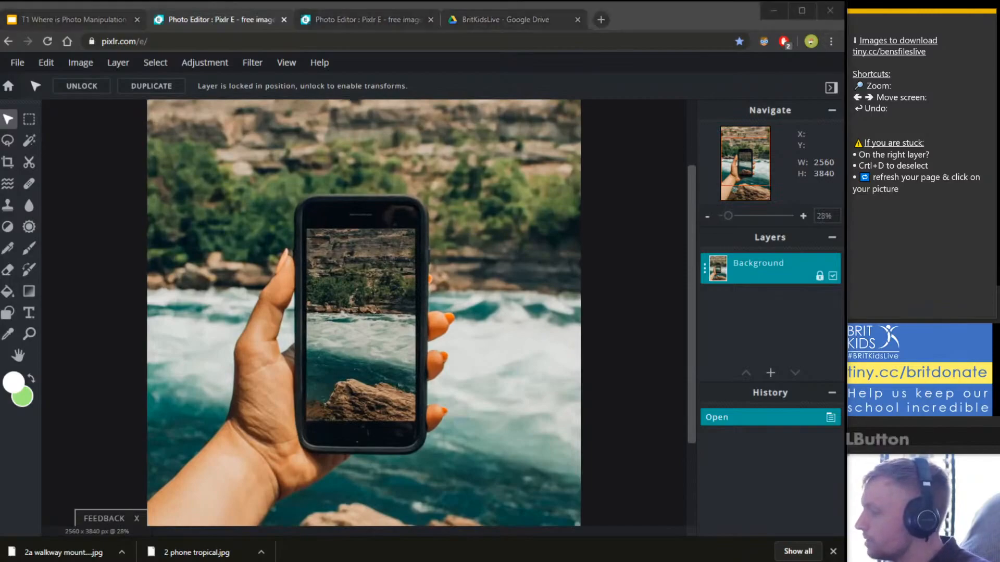
{"action": "scroll", "coordinate": [306, 336], "scroll_direction": "up", "scroll_amount": 2}
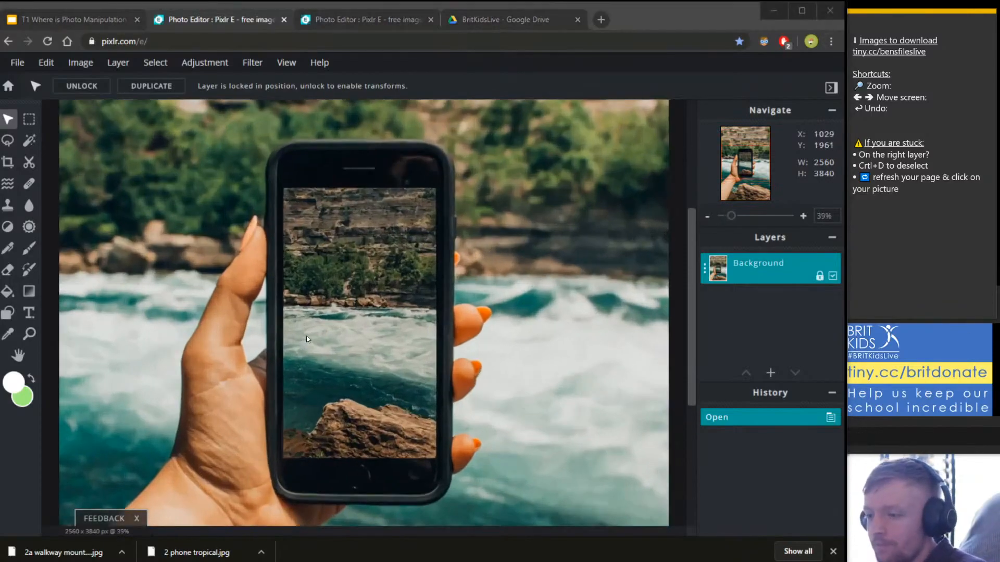
{"action": "scroll", "coordinate": [306, 336], "scroll_direction": "down", "scroll_amount": 4}
{"action": "scroll", "coordinate": [320, 330], "scroll_direction": "up", "scroll_amount": 3}
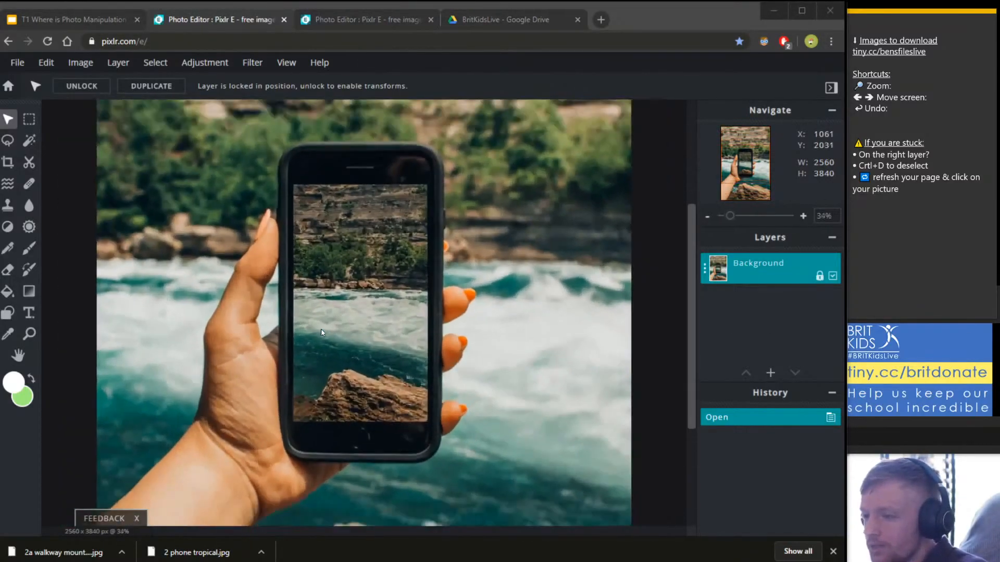
{"action": "scroll", "coordinate": [327, 329], "scroll_direction": "down", "scroll_amount": 3}
{"action": "scroll", "coordinate": [327, 329], "scroll_direction": "up", "scroll_amount": 1}
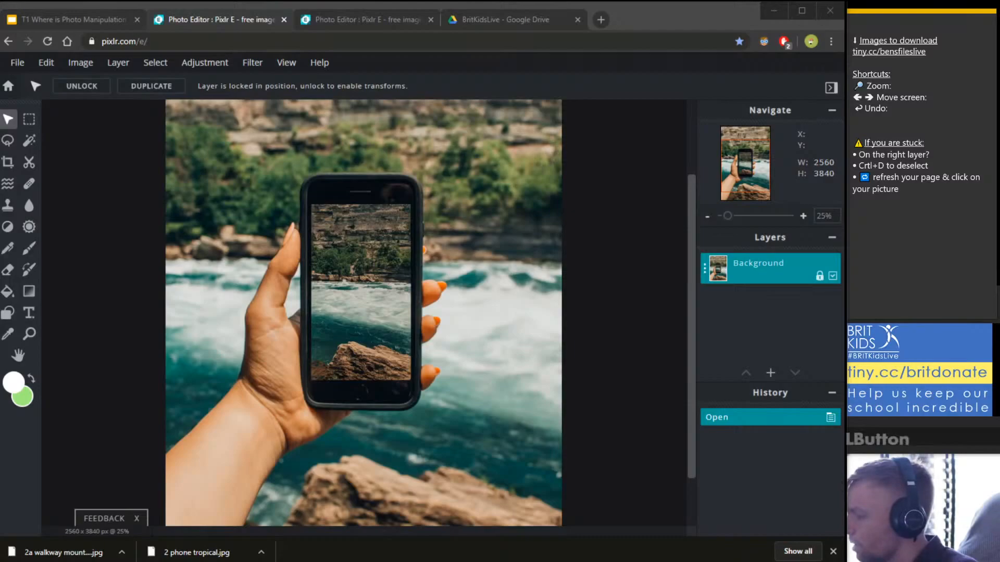
{"action": "scroll", "coordinate": [373, 276], "scroll_direction": "up", "scroll_amount": 1}
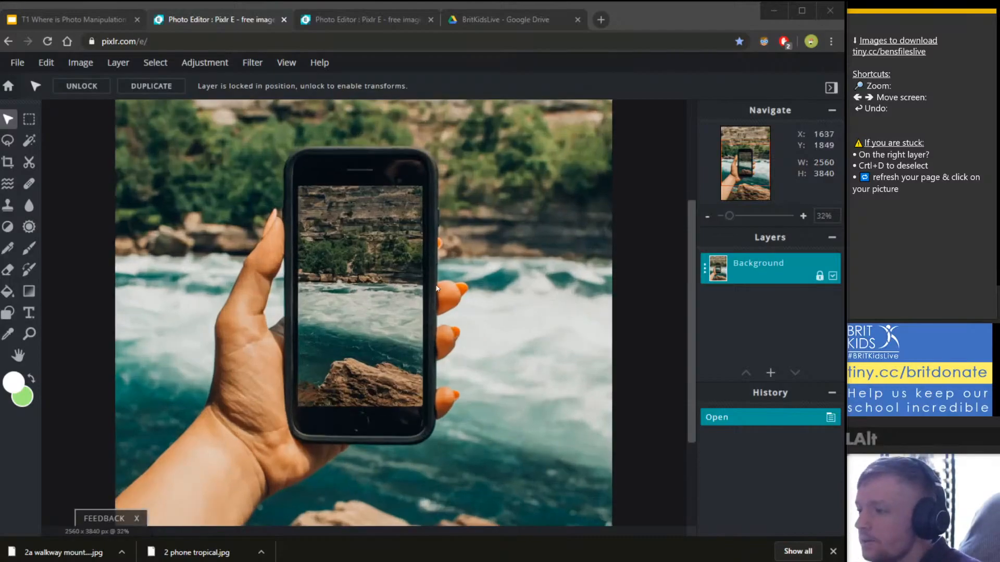
{"action": "scroll", "coordinate": [374, 277], "scroll_direction": "down", "scroll_amount": 2}
{"action": "scroll", "coordinate": [372, 278], "scroll_direction": "up", "scroll_amount": 1}
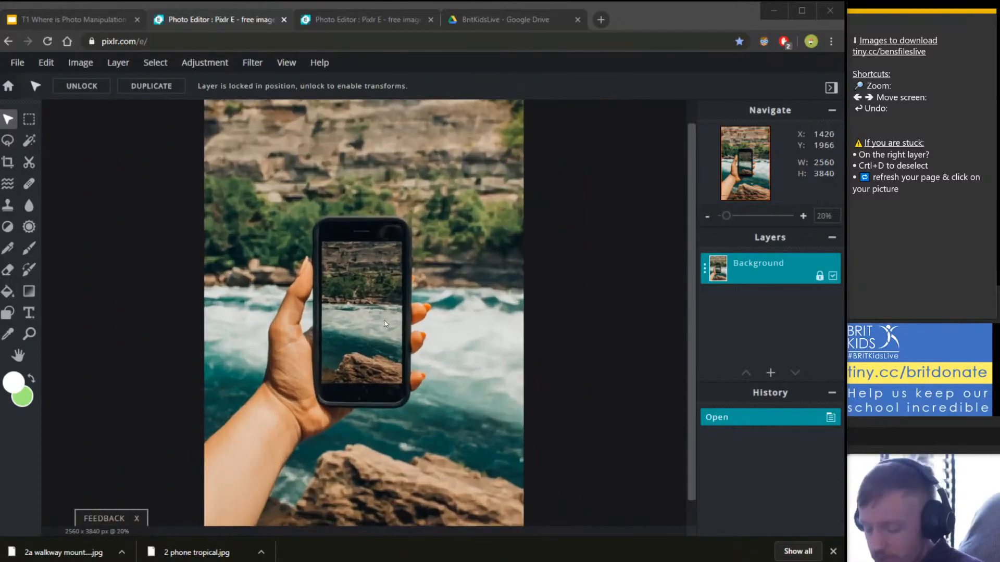
{"action": "scroll", "coordinate": [382, 323], "scroll_direction": "down", "scroll_amount": 2}
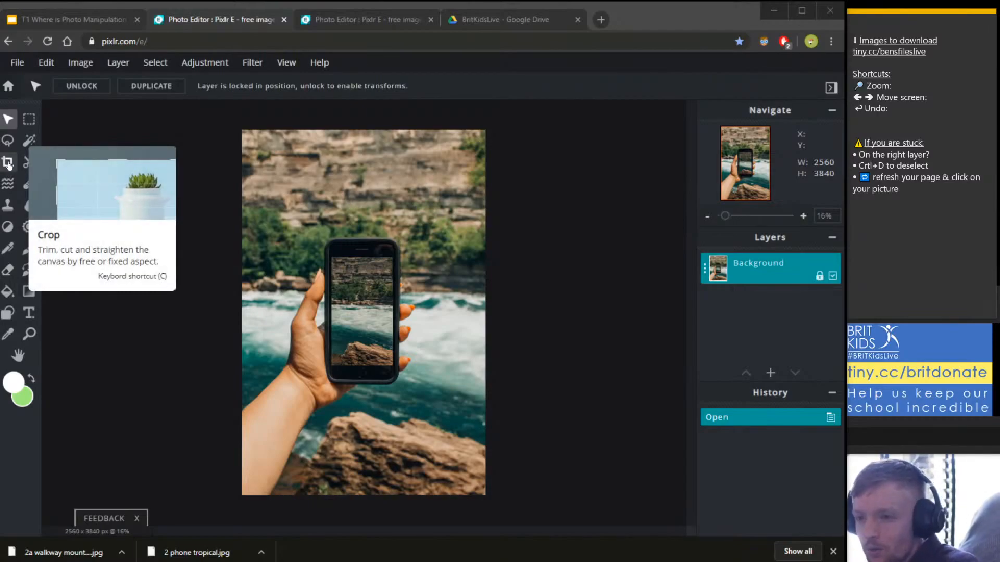
Crop the phone photo to 2035 × 3126 by pulling in every edge.
{"action": "left_click", "coordinate": [8, 163]}
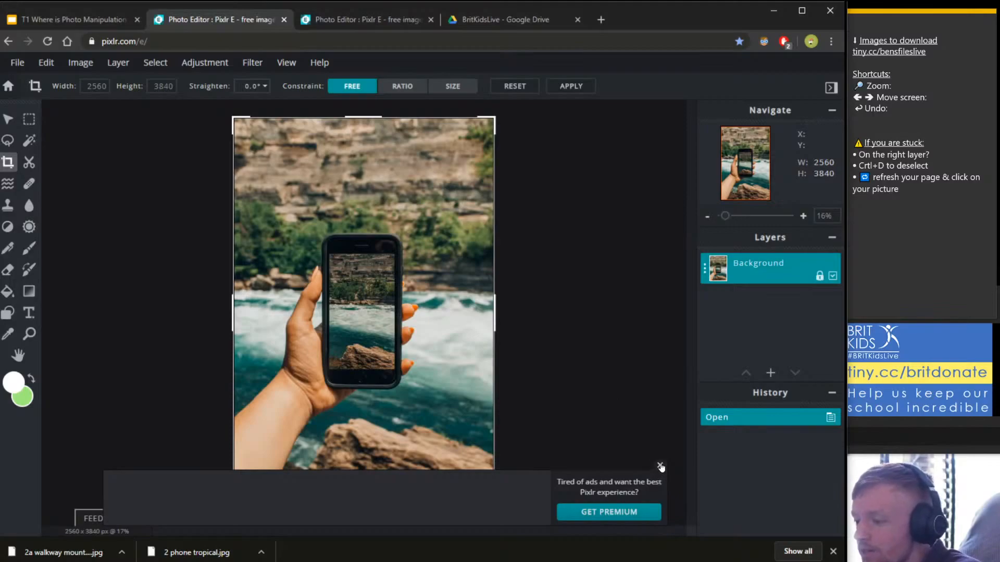
{"action": "left_click", "coordinate": [660, 467]}
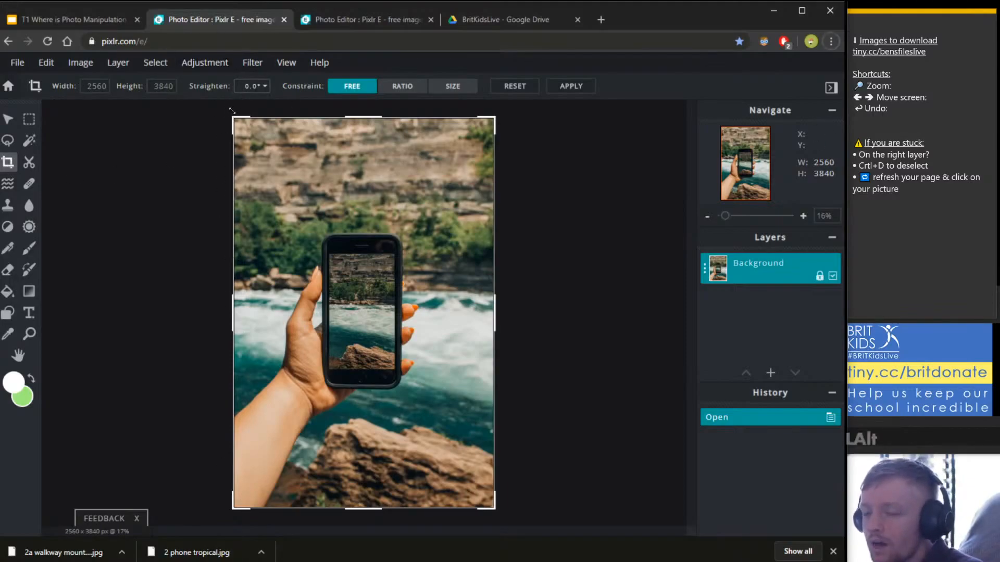
{"action": "left_click_drag", "start_coordinate": [229, 113], "coordinate": [246, 150]}
{"action": "left_click_drag", "start_coordinate": [499, 512], "coordinate": [472, 482]}
{"action": "left_click_drag", "start_coordinate": [369, 159], "coordinate": [367, 170]}
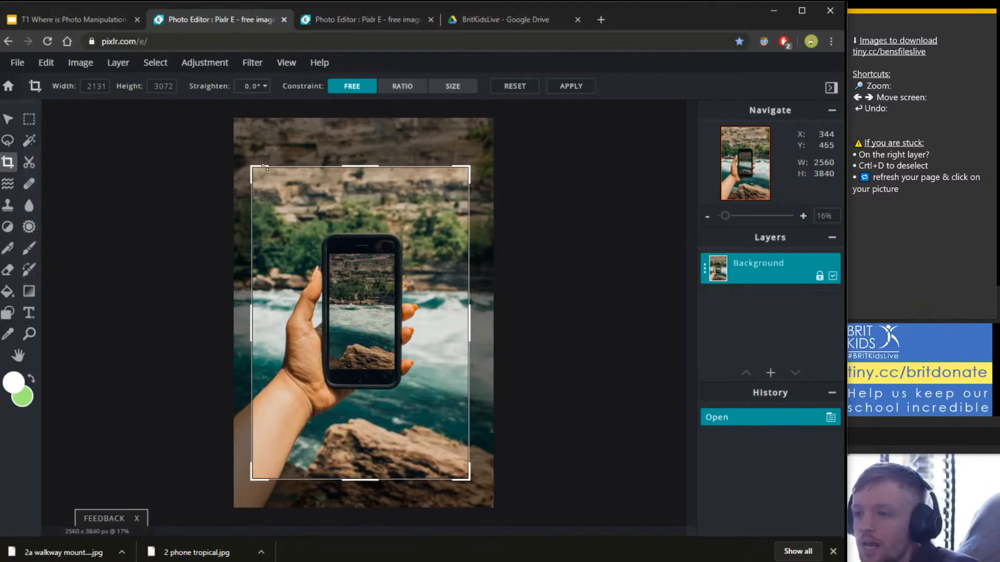
{"action": "left_click_drag", "start_coordinate": [254, 167], "coordinate": [264, 162]}
{"action": "left_click_drag", "start_coordinate": [478, 322], "coordinate": [474, 323]}
{"action": "left_click_drag", "start_coordinate": [264, 307], "coordinate": [266, 306]}
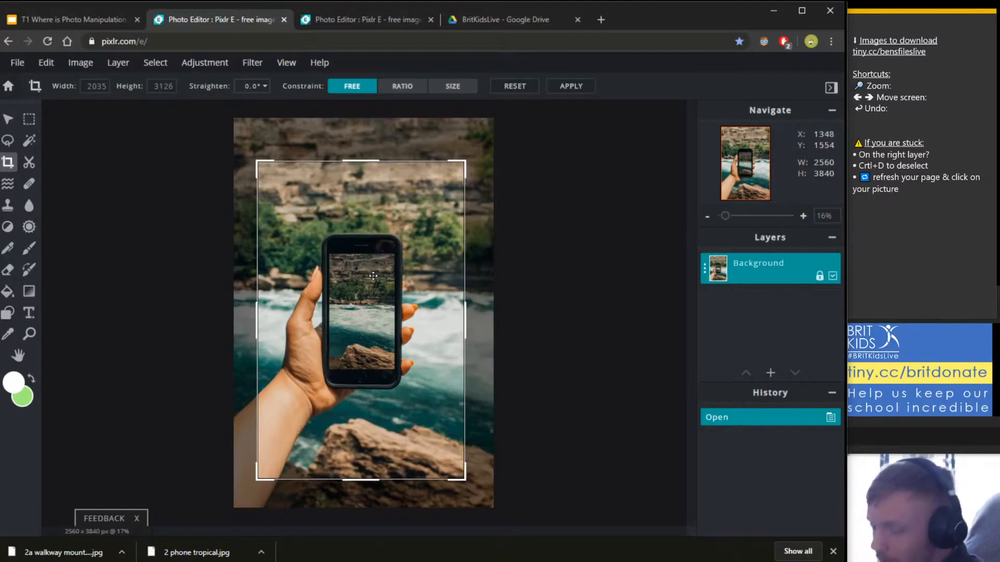
{"action": "key", "text": "Return"}
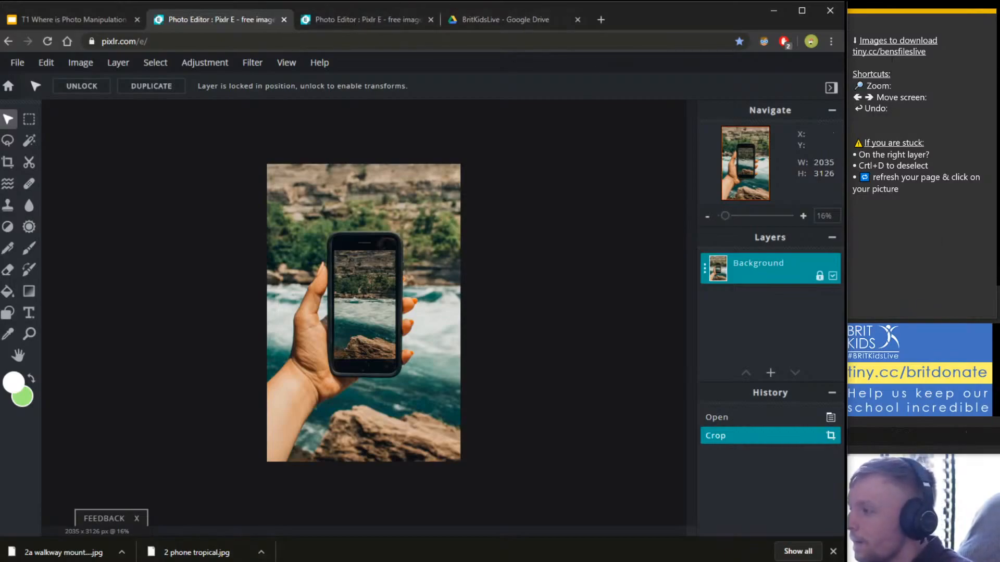
{"action": "left_click", "coordinate": [892, 52]}
{"action": "mouse_move", "coordinate": [929, 52]}
{"action": "left_mouse_down"}
{"action": "mouse_move", "coordinate": [853, 51]}
{"action": "mouse_move", "coordinate": [930, 51]}
{"action": "left_mouse_up"}
{"action": "left_click", "coordinate": [881, 53]}
{"action": "left_click", "coordinate": [929, 52]}
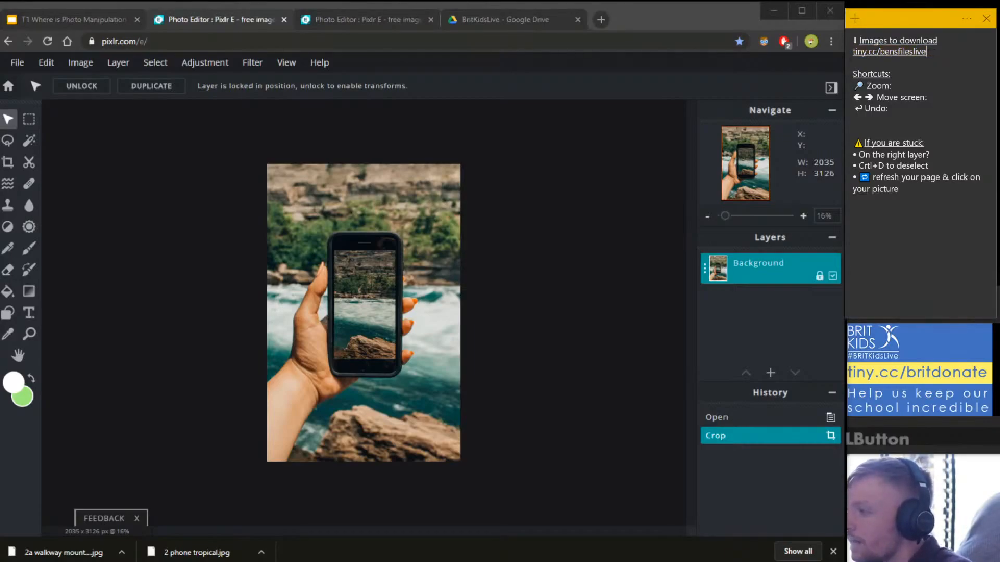
{"action": "left_click", "coordinate": [477, 24]}
{"action": "scroll", "coordinate": [520, 313], "scroll_direction": "up", "scroll_amount": 3}
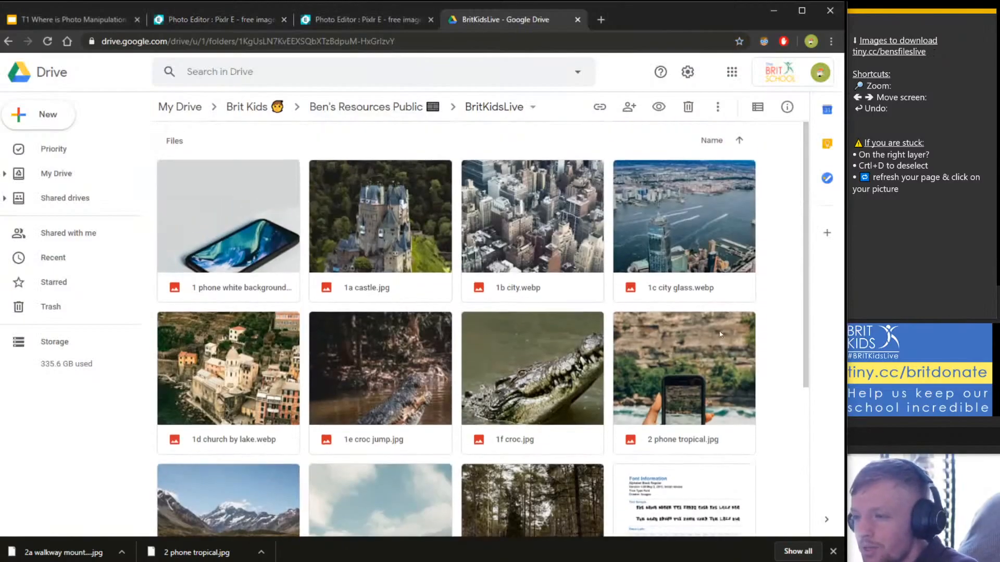
{"action": "left_click_drag", "start_coordinate": [692, 369], "coordinate": [715, 330]}
{"action": "scroll", "coordinate": [714, 330], "scroll_direction": "down", "scroll_amount": 2}
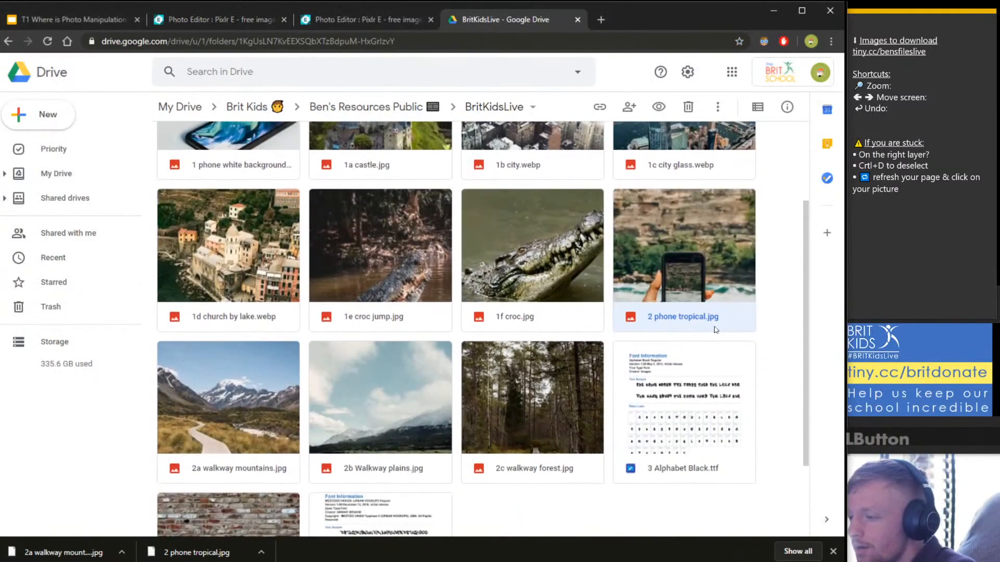
{"action": "right_click", "coordinate": [652, 222]}
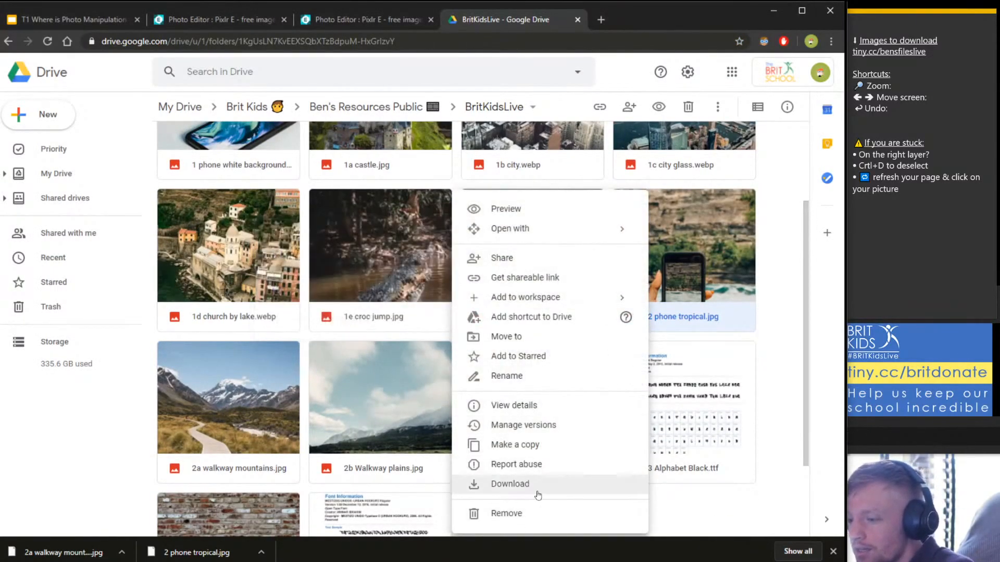
{"action": "left_click", "coordinate": [701, 266]}
{"action": "double_click", "coordinate": [702, 267]}
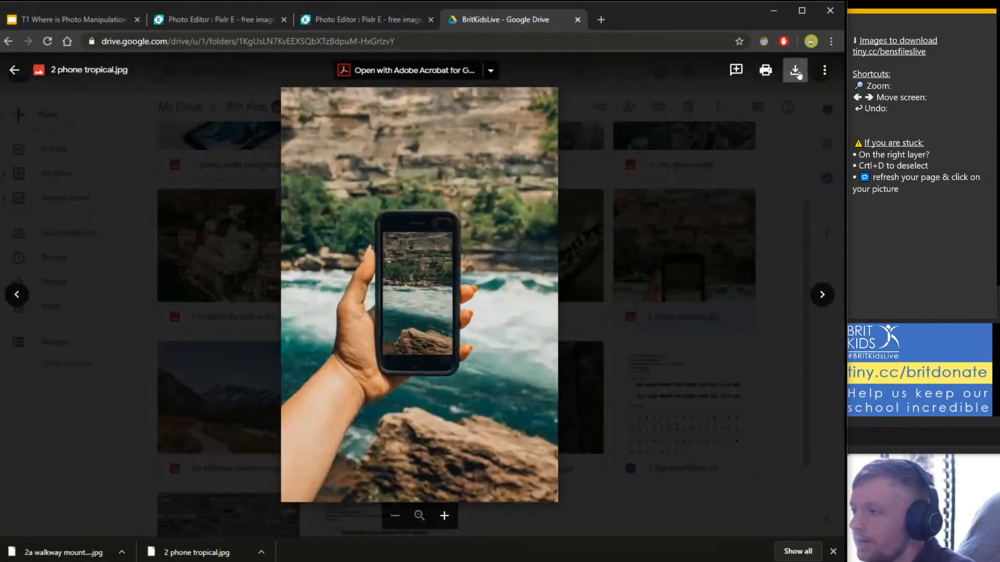
{"action": "left_click", "coordinate": [791, 146]}
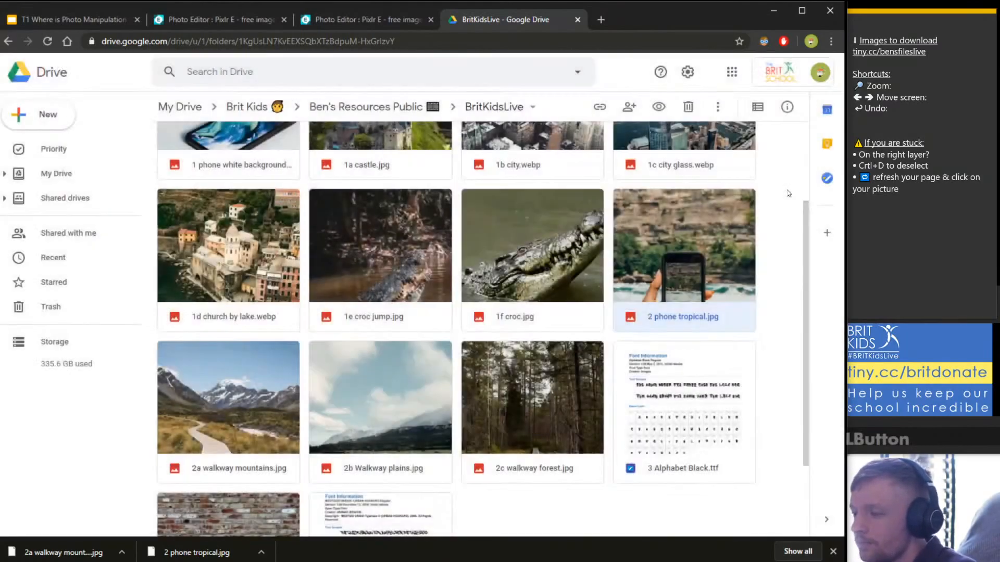
{"action": "double_click", "coordinate": [251, 405]}
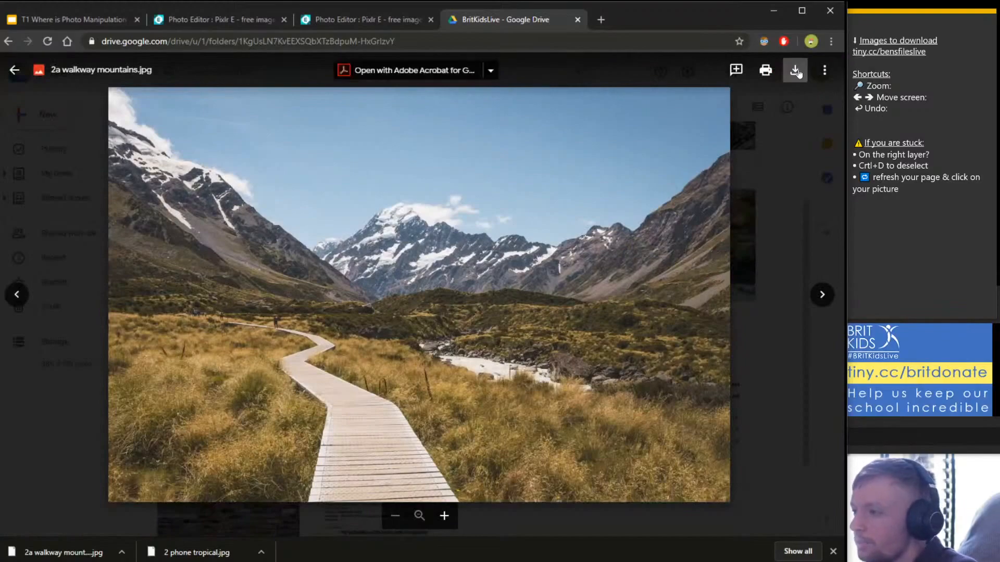
{"action": "left_click", "coordinate": [773, 180]}
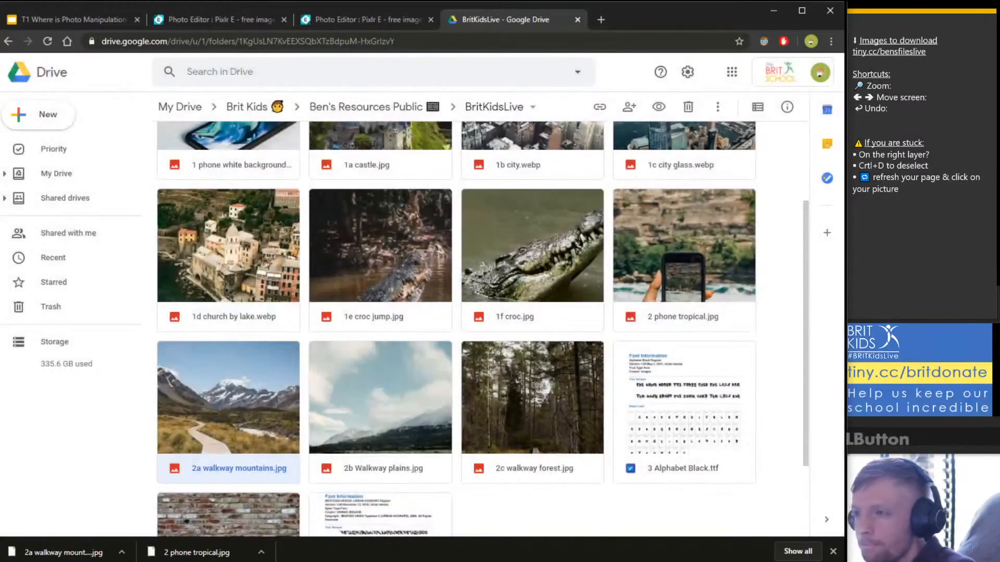
{"action": "left_click", "coordinate": [327, 21]}
{"action": "left_click", "coordinate": [189, 21]}
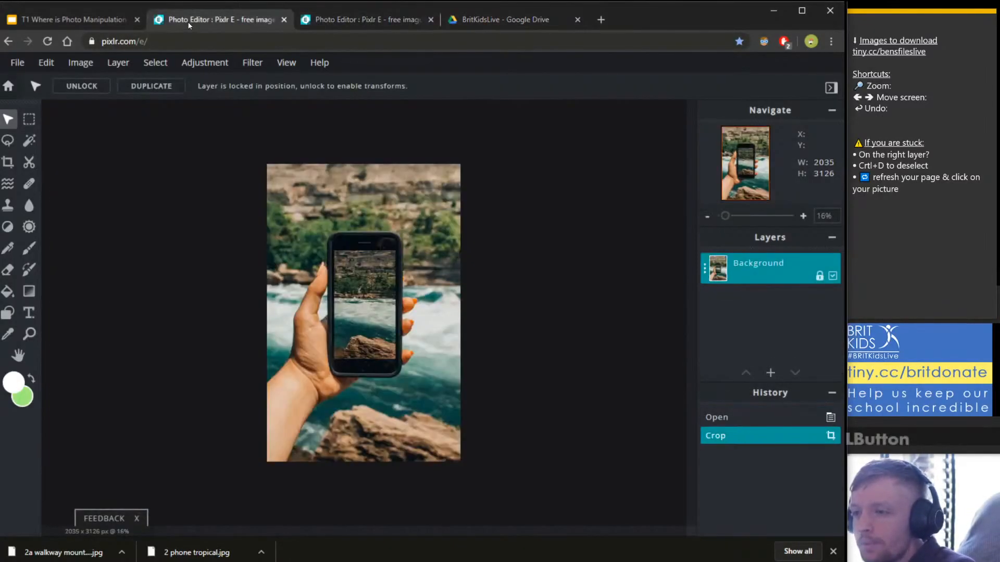
Return to the Pixlr tab holding the phone photo and bring up File Explorer.
{"action": "left_click", "coordinate": [326, 13]}
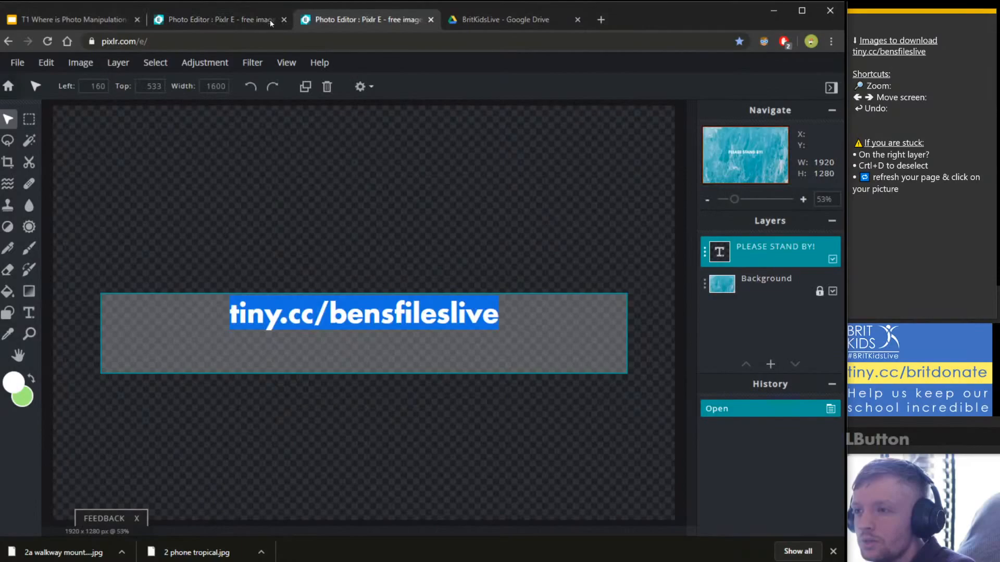
{"action": "left_click", "coordinate": [102, 42]}
{"action": "left_click", "coordinate": [175, 24]}
{"action": "left_click", "coordinate": [109, 46]}
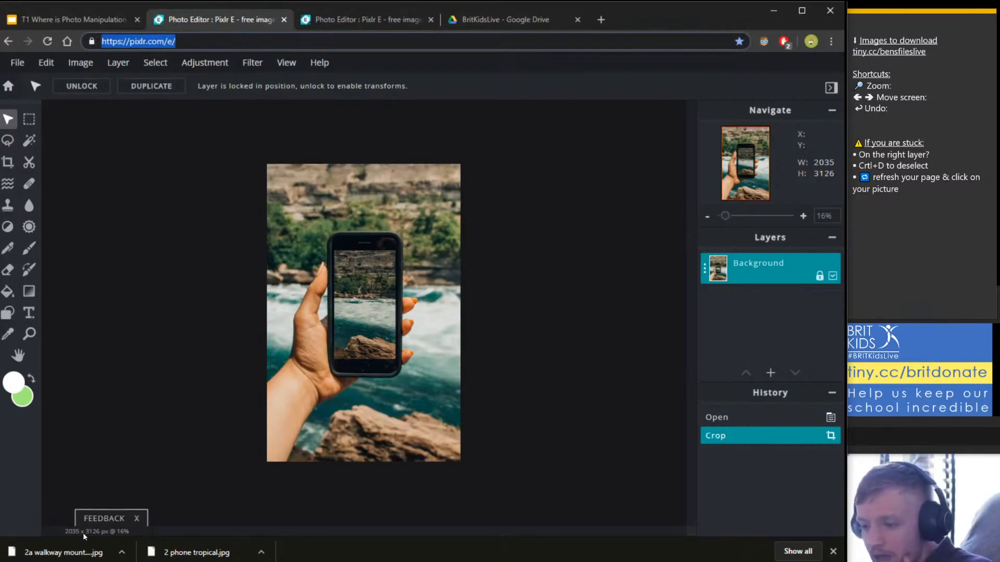
{"action": "left_click", "coordinate": [112, 561]}
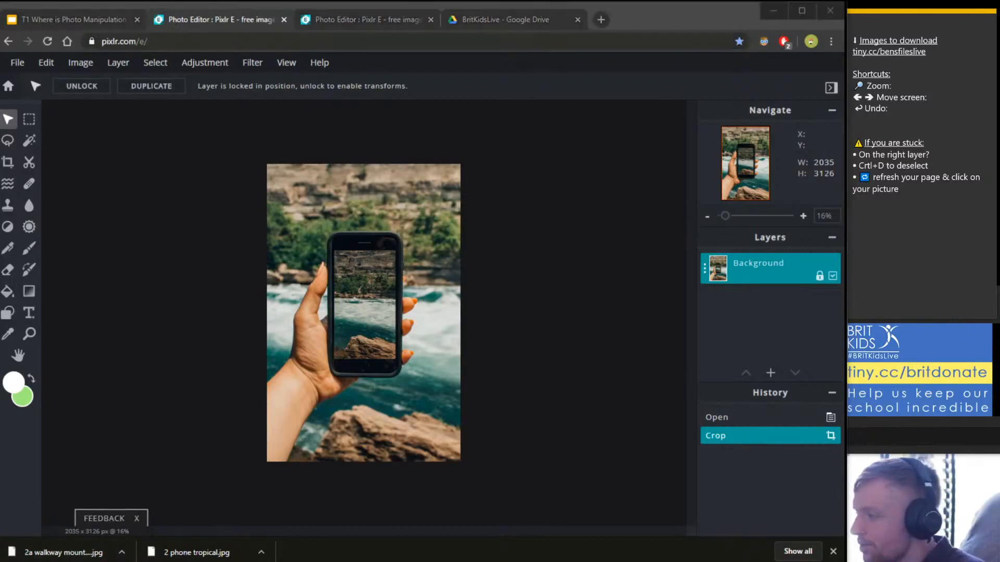
Drag 2a walkway mountains from Downloads onto the phone photo canvas.
{"action": "left_click_drag", "start_coordinate": [175, 189], "coordinate": [542, 187]}
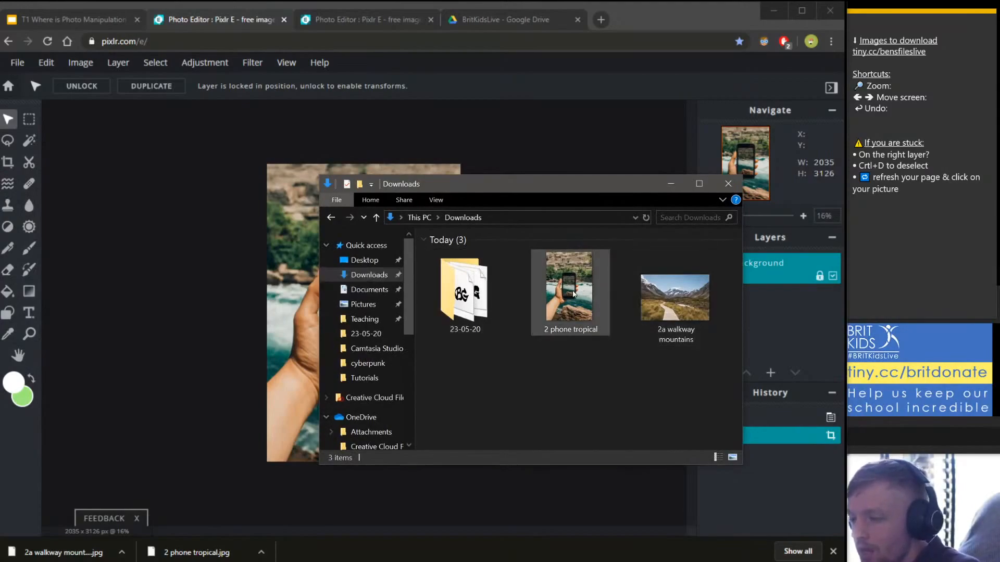
{"action": "left_click_drag", "start_coordinate": [569, 289], "coordinate": [561, 318]}
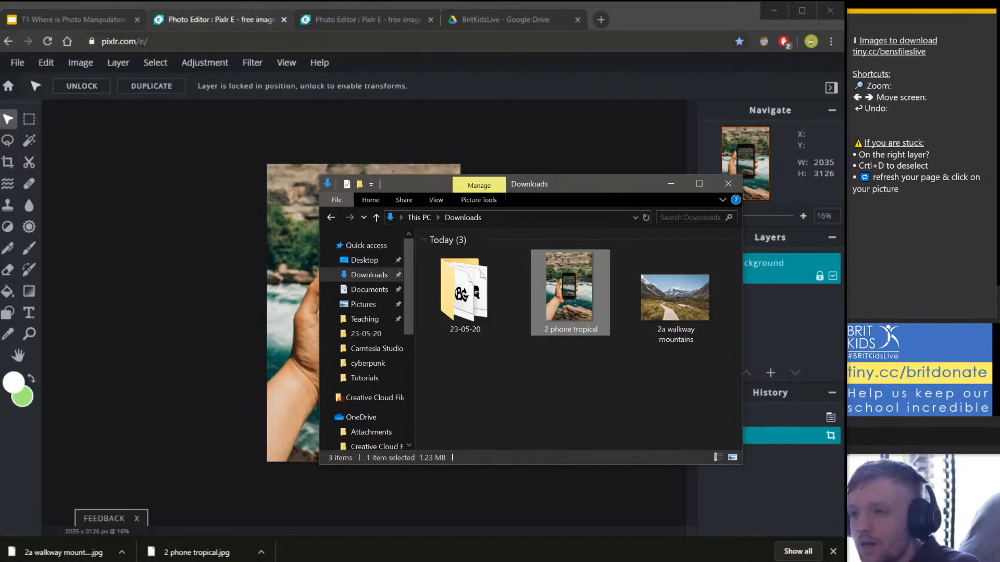
{"action": "left_click_drag", "start_coordinate": [575, 184], "coordinate": [997, 224]}
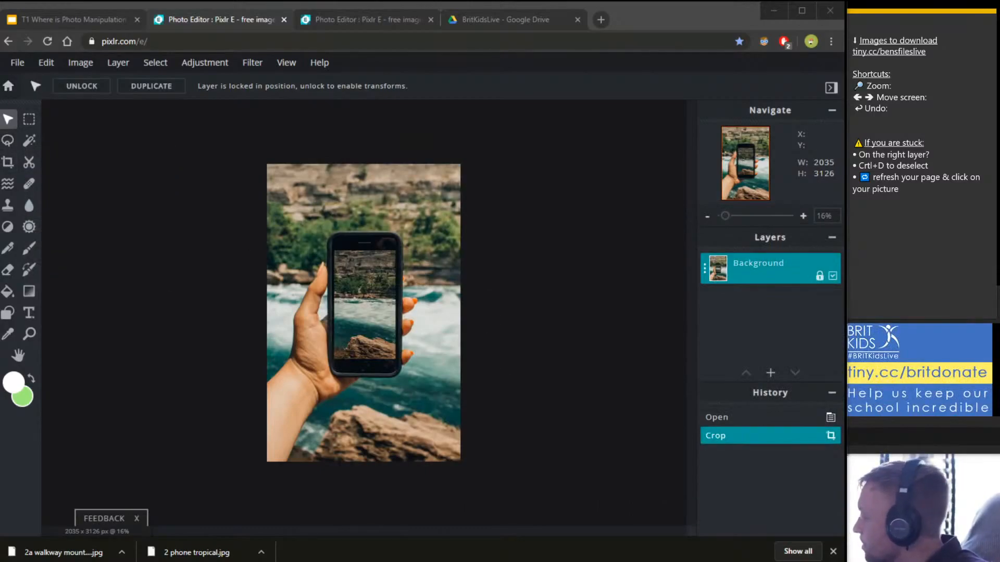
{"action": "left_click_drag", "start_coordinate": [213, 227], "coordinate": [561, 117]}
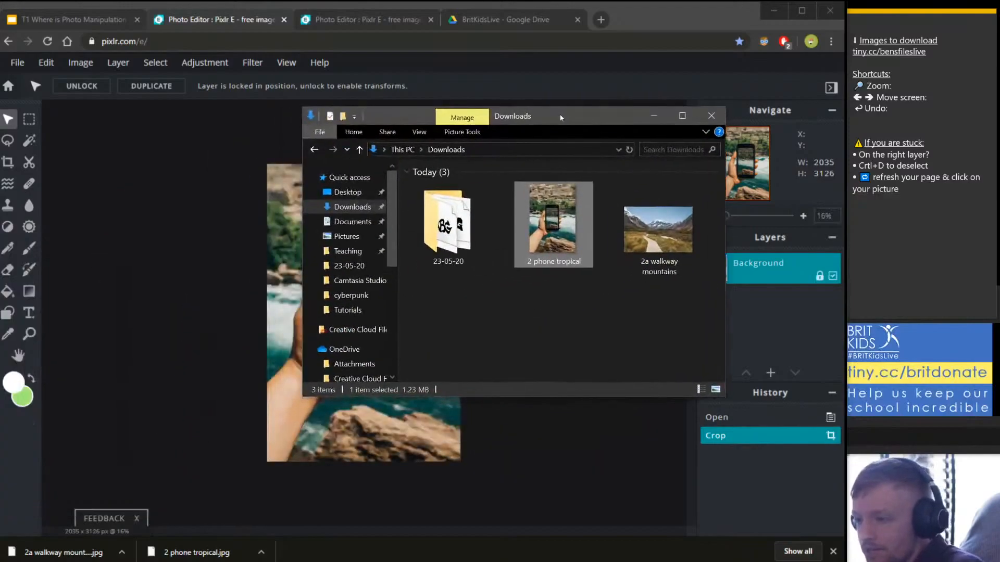
{"action": "left_click", "coordinate": [659, 260]}
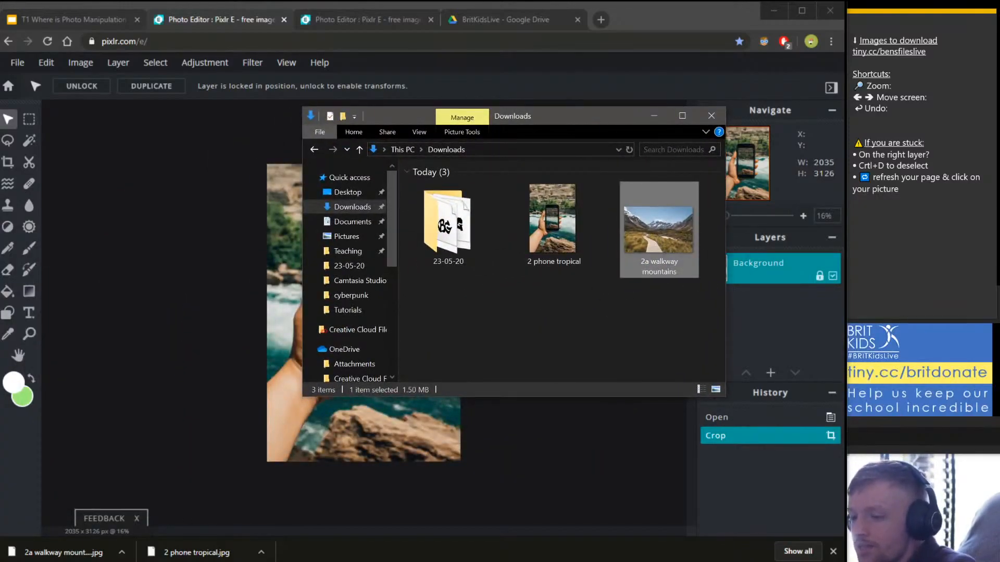
{"action": "key", "text": "alt+Tab"}
{"action": "key", "text": "alt+Tab"}
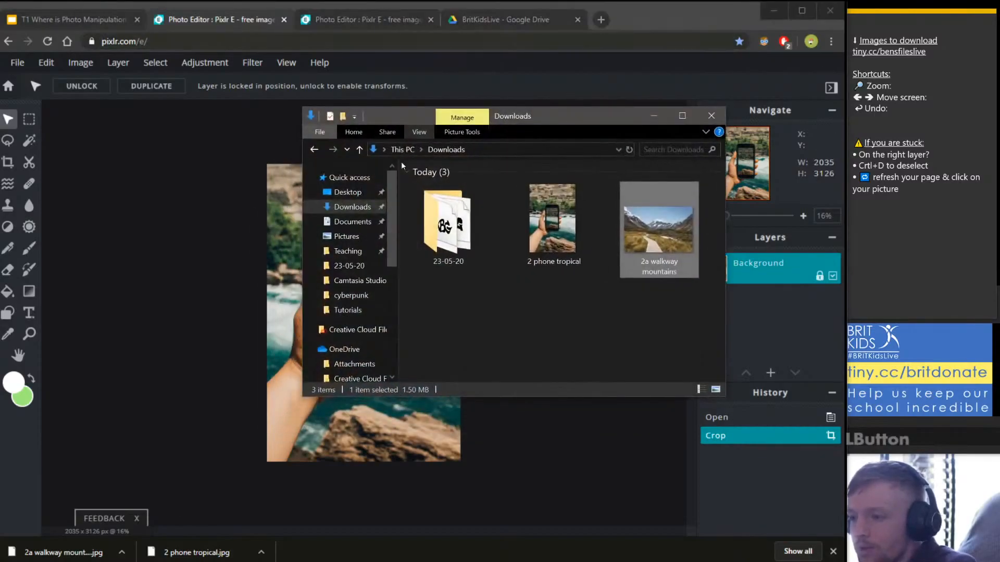
{"action": "left_click", "coordinate": [348, 213]}
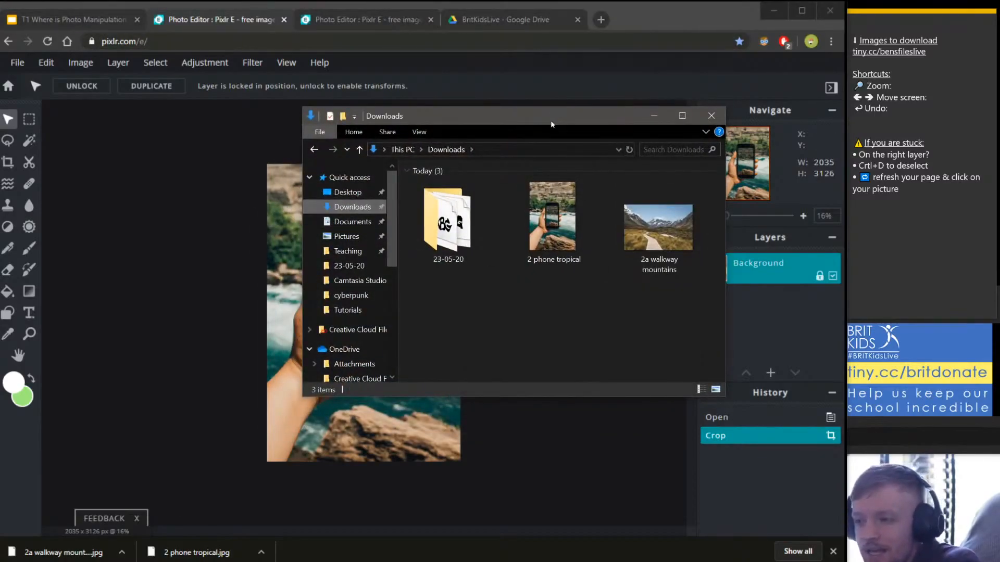
{"action": "left_click_drag", "start_coordinate": [577, 113], "coordinate": [816, 178]}
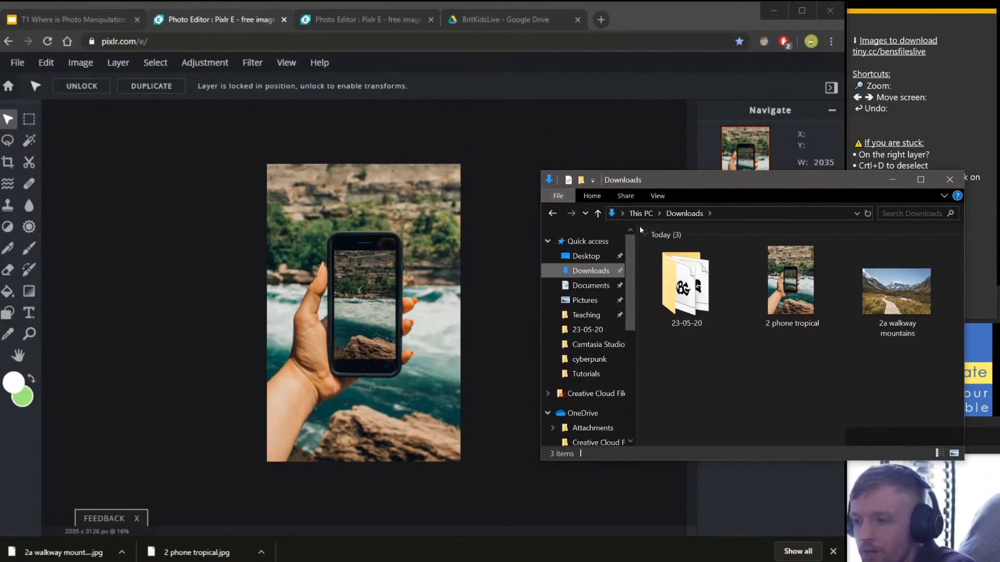
{"action": "left_click", "coordinate": [844, 392]}
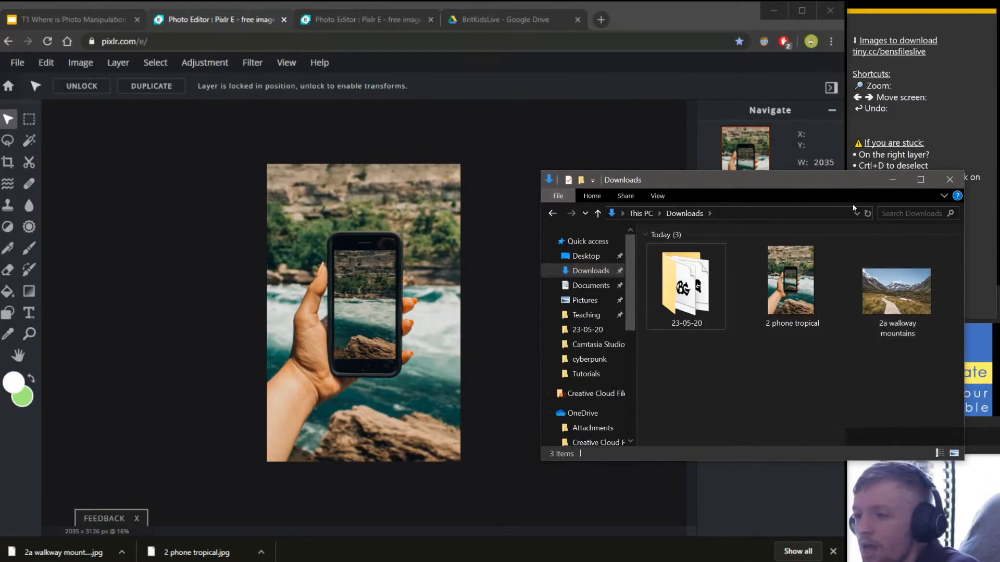
{"action": "left_click", "coordinate": [891, 305]}
{"action": "left_click_drag", "start_coordinate": [892, 304], "coordinate": [358, 277]}
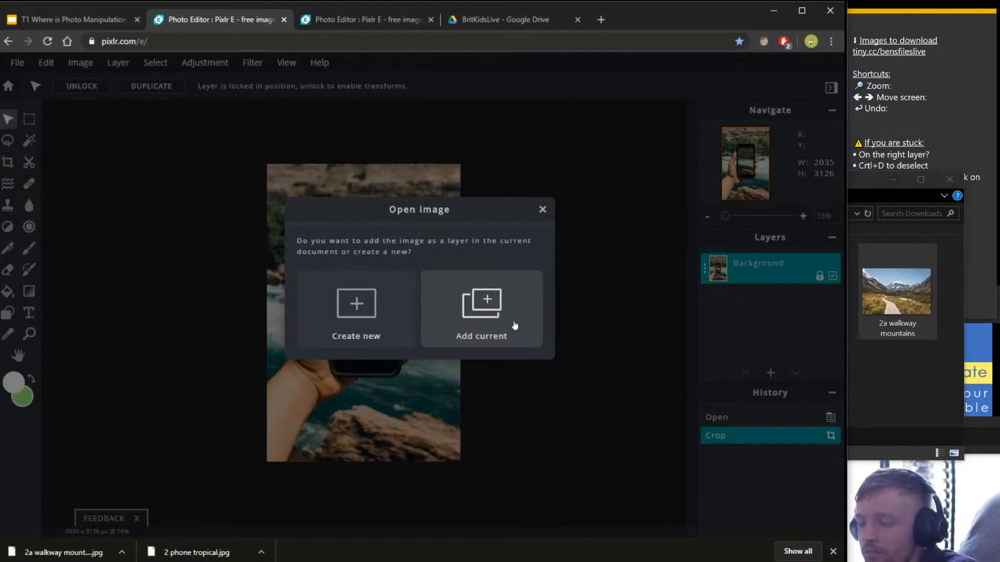
Add the walkway photo as a layer and drag it to snap to the image's top edge.
{"action": "left_click", "coordinate": [509, 304]}
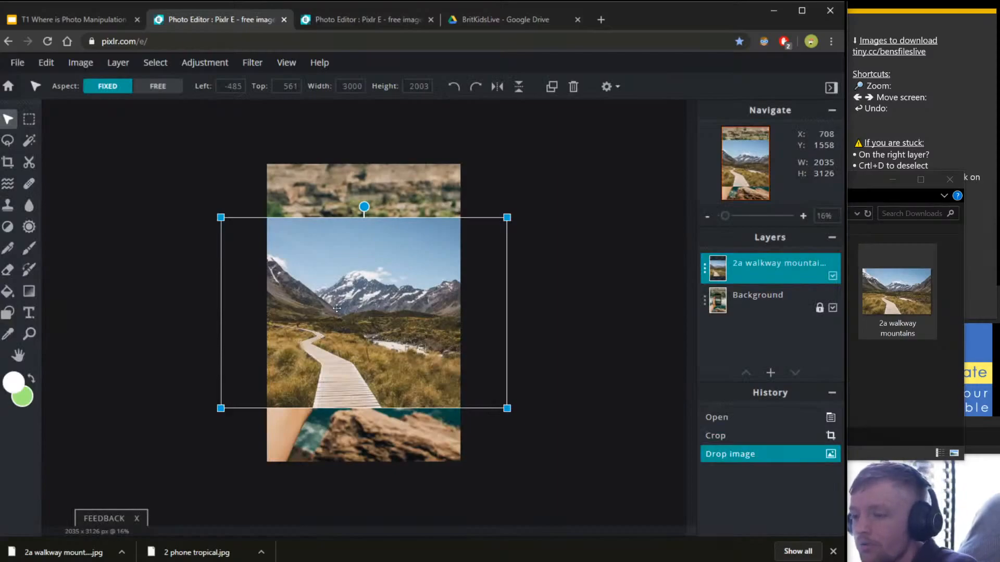
{"action": "left_click_drag", "start_coordinate": [360, 305], "coordinate": [387, 314]}
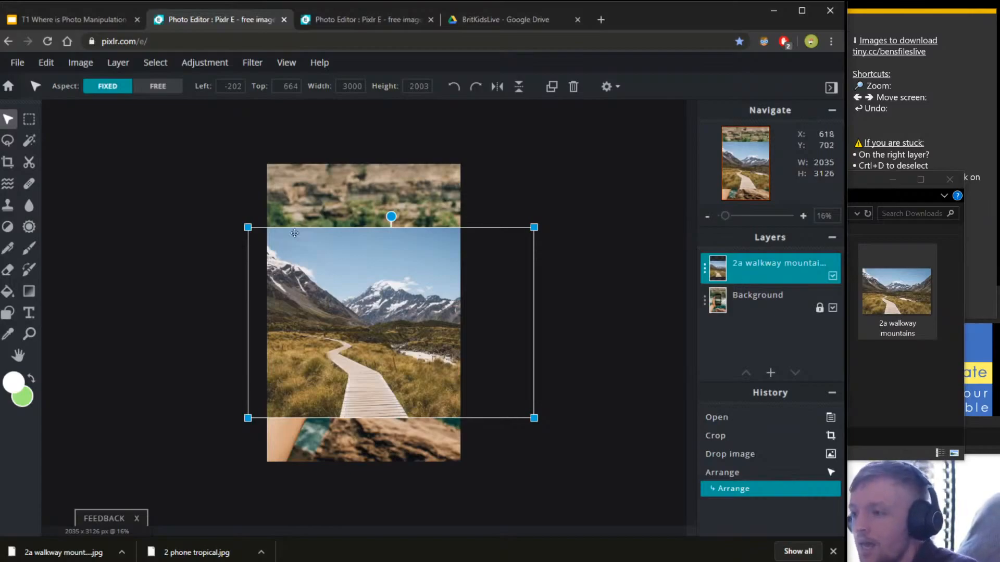
{"action": "mouse_move", "coordinate": [369, 315]}
{"action": "left_mouse_down"}
{"action": "mouse_move", "coordinate": [562, 220]}
{"action": "mouse_move", "coordinate": [308, 325]}
{"action": "mouse_move", "coordinate": [373, 294]}
{"action": "mouse_move", "coordinate": [386, 206]}
{"action": "mouse_move", "coordinate": [387, 267]}
{"action": "mouse_move", "coordinate": [372, 268]}
{"action": "mouse_move", "coordinate": [369, 303]}
{"action": "left_mouse_up"}
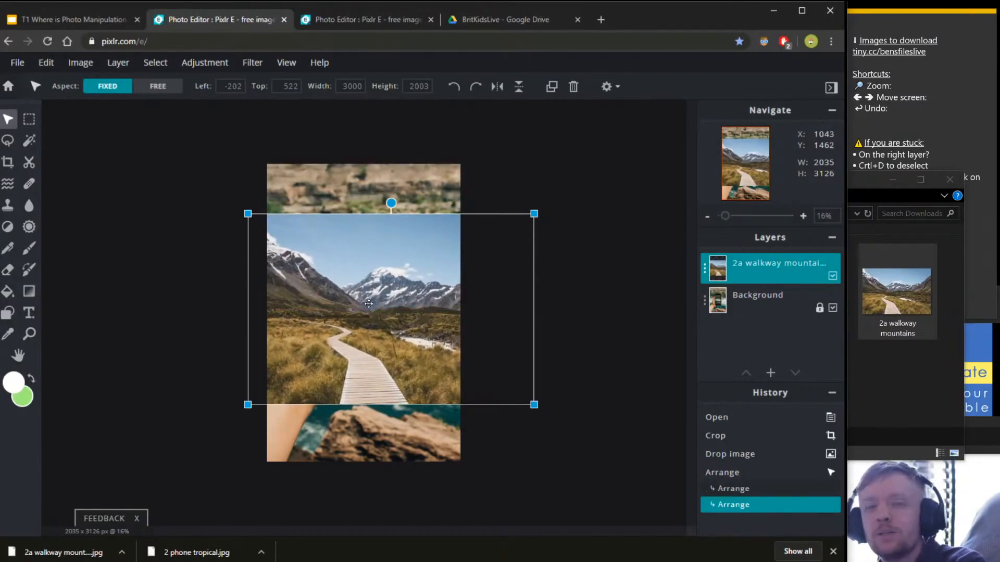
{"action": "mouse_move", "coordinate": [352, 262]}
{"action": "left_mouse_down"}
{"action": "mouse_move", "coordinate": [457, 163]}
{"action": "mouse_move", "coordinate": [348, 213]}
{"action": "mouse_move", "coordinate": [366, 295]}
{"action": "mouse_move", "coordinate": [359, 308]}
{"action": "mouse_move", "coordinate": [361, 245]}
{"action": "mouse_move", "coordinate": [336, 292]}
{"action": "mouse_move", "coordinate": [331, 227]}
{"action": "mouse_move", "coordinate": [339, 260]}
{"action": "mouse_move", "coordinate": [352, 254]}
{"action": "left_mouse_up"}
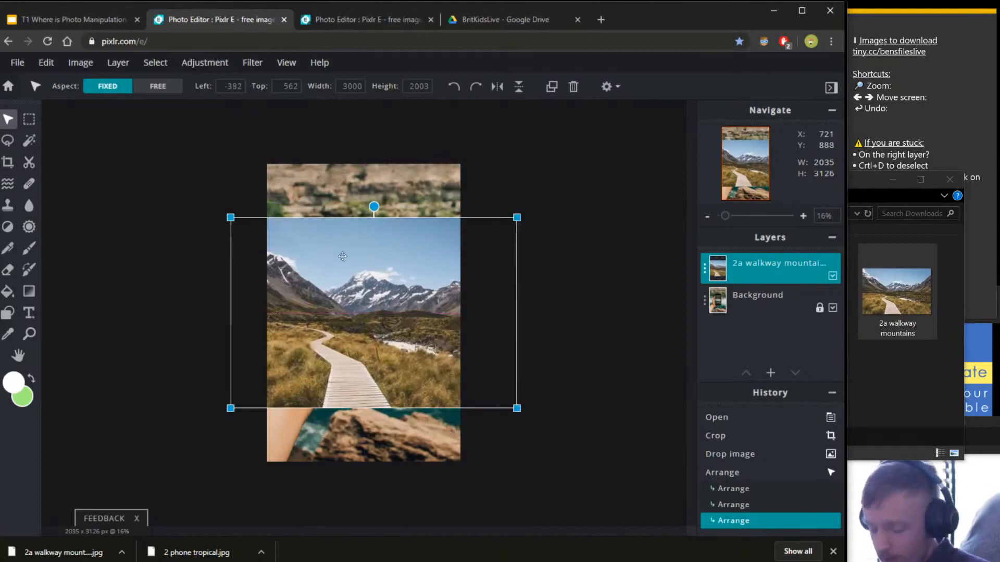
Nudge the walkway layer slightly down and right to Left -357, Top 641.
{"action": "scroll", "coordinate": [324, 302], "scroll_direction": "up", "scroll_amount": 3}
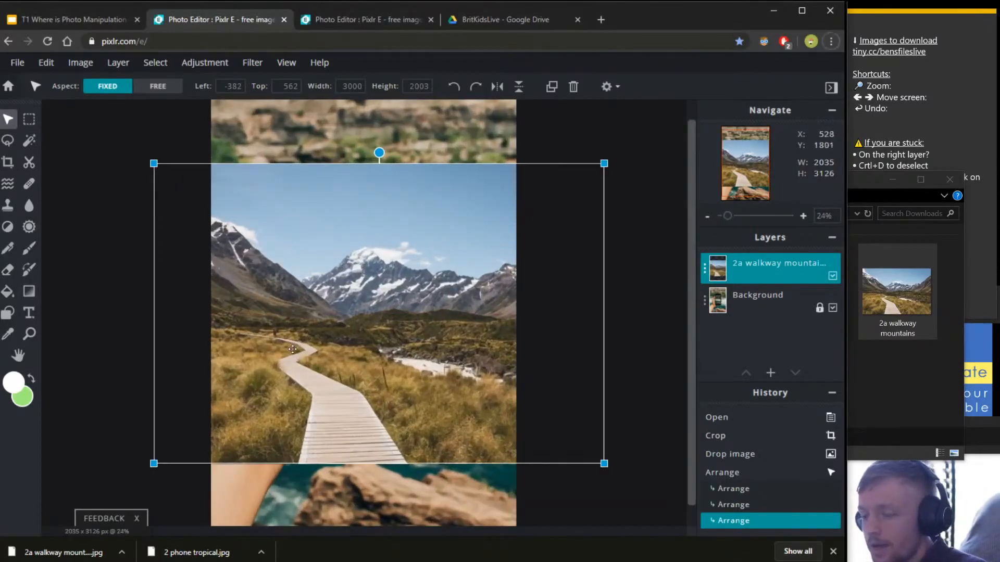
{"action": "scroll", "coordinate": [311, 368], "scroll_direction": "down", "scroll_amount": 4}
{"action": "scroll", "coordinate": [311, 369], "scroll_direction": "up", "scroll_amount": 2}
{"action": "scroll", "coordinate": [306, 373], "scroll_direction": "up", "scroll_amount": 1}
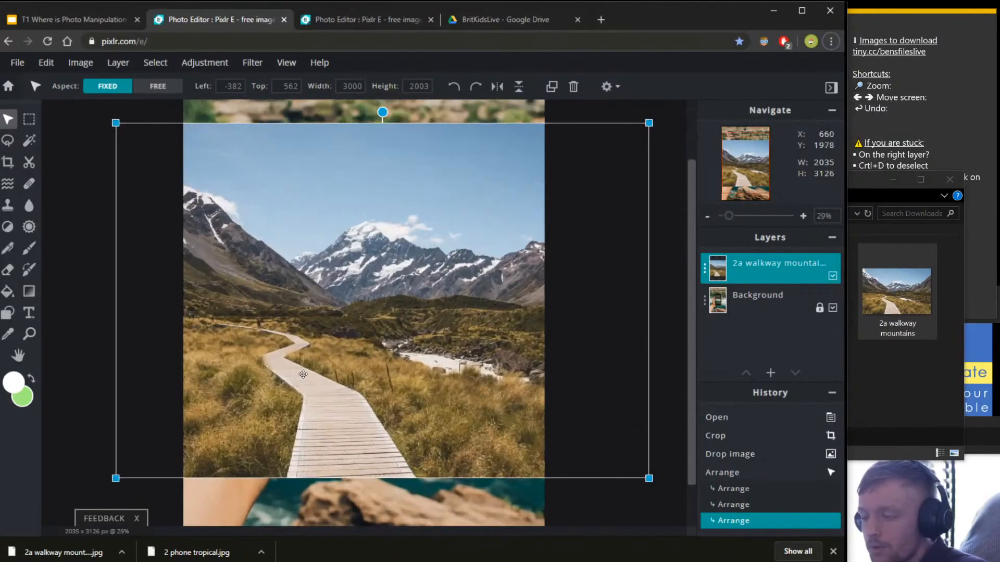
{"action": "scroll", "coordinate": [315, 365], "scroll_direction": "down", "scroll_amount": 1}
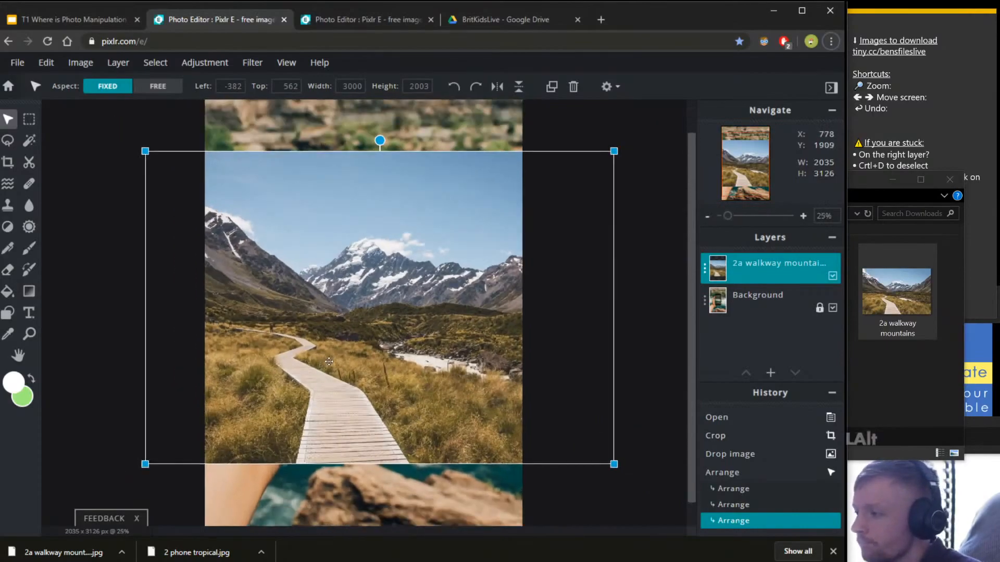
{"action": "scroll", "coordinate": [315, 365], "scroll_direction": "up", "scroll_amount": 1}
{"action": "left_click", "coordinate": [927, 440]}
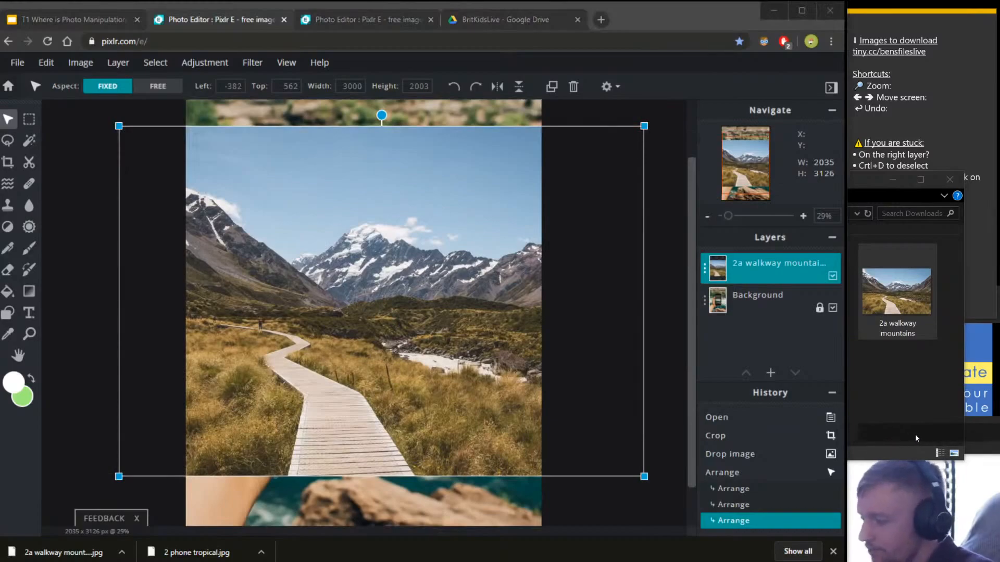
{"action": "scroll", "coordinate": [428, 411], "scroll_direction": "down", "scroll_amount": 1}
{"action": "scroll", "coordinate": [428, 411], "scroll_direction": "down", "scroll_amount": 1}
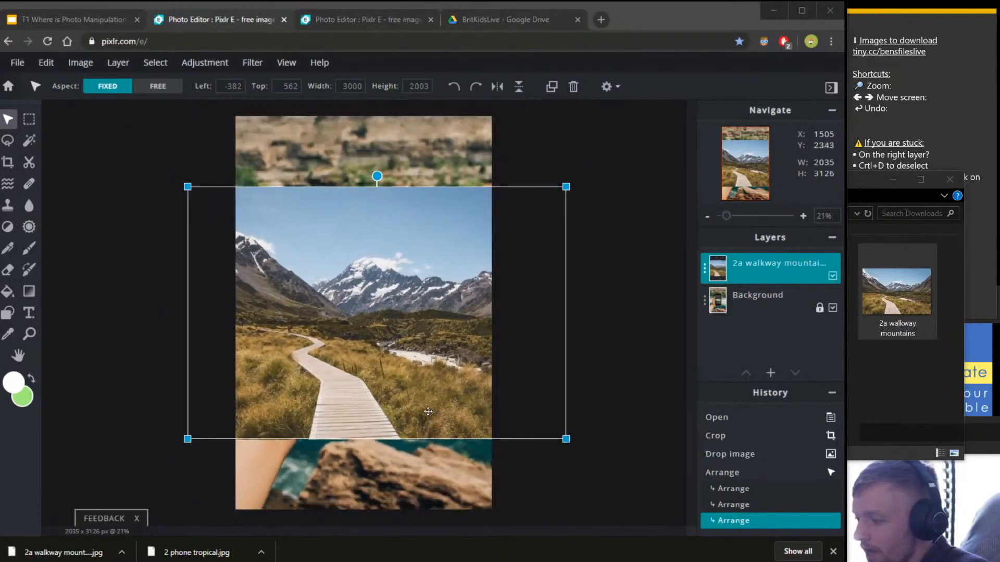
{"action": "scroll", "coordinate": [443, 404], "scroll_direction": "up", "scroll_amount": 2}
{"action": "scroll", "coordinate": [458, 394], "scroll_direction": "down", "scroll_amount": 1}
{"action": "scroll", "coordinate": [474, 385], "scroll_direction": "up", "scroll_amount": 1}
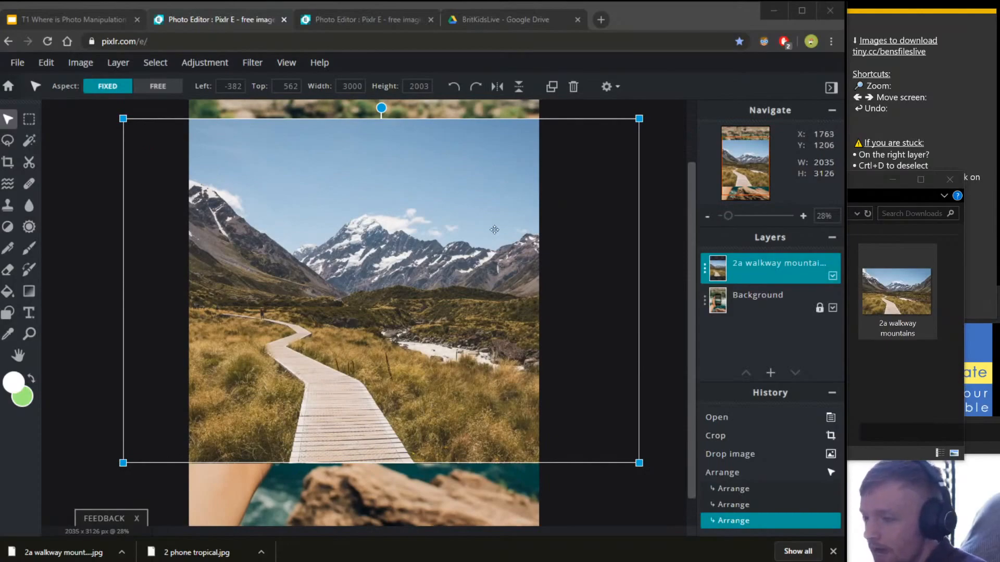
{"action": "left_click_drag", "start_coordinate": [451, 233], "coordinate": [456, 248]}
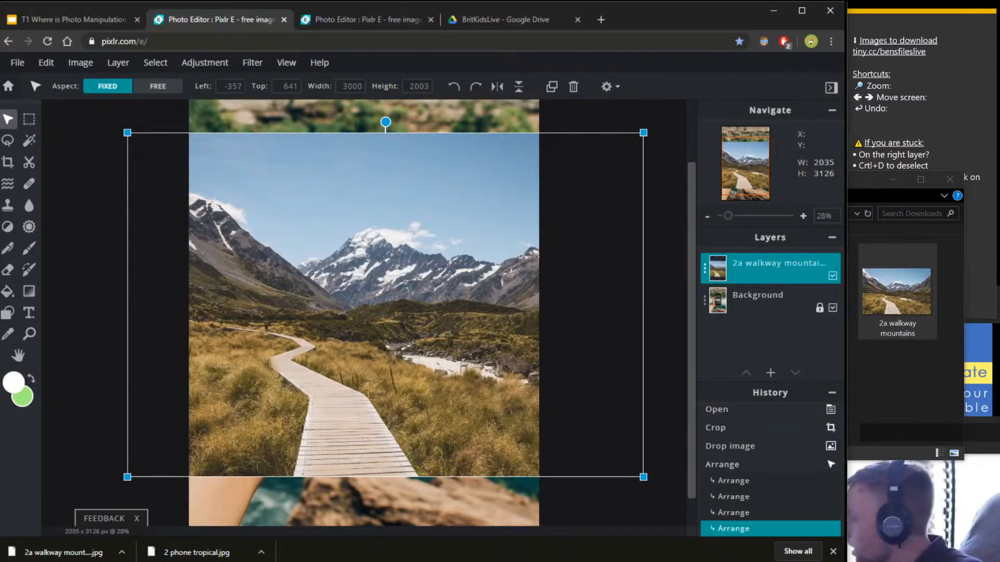
{"action": "left_click", "coordinate": [997, 281]}
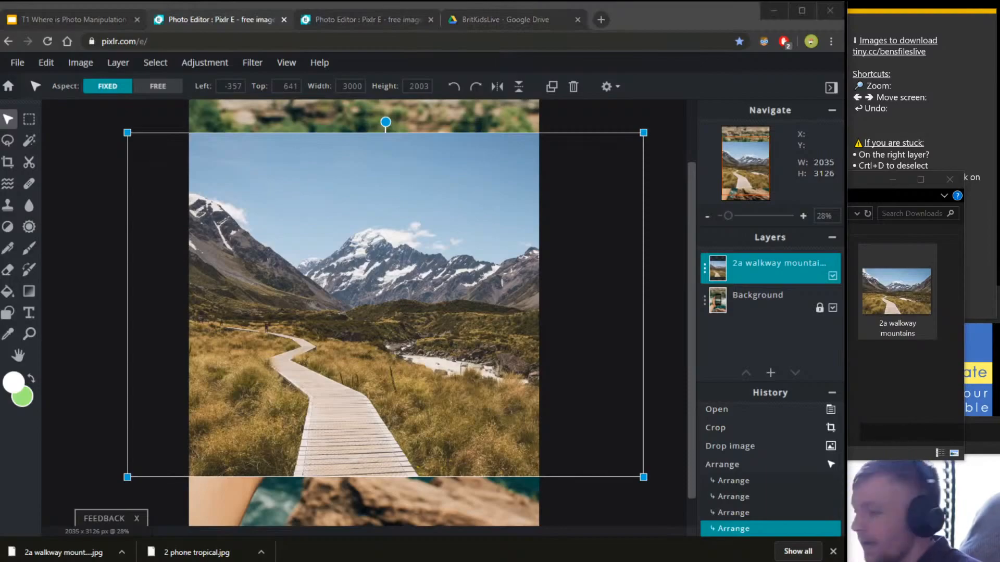
{"action": "left_click", "coordinate": [171, 42]}
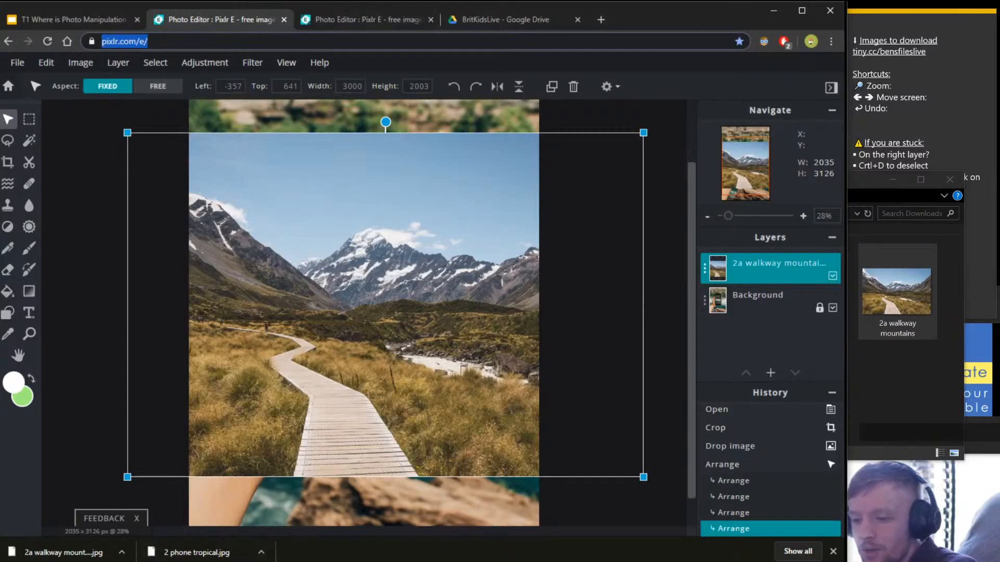
{"action": "key", "text": "alt+Tab"}
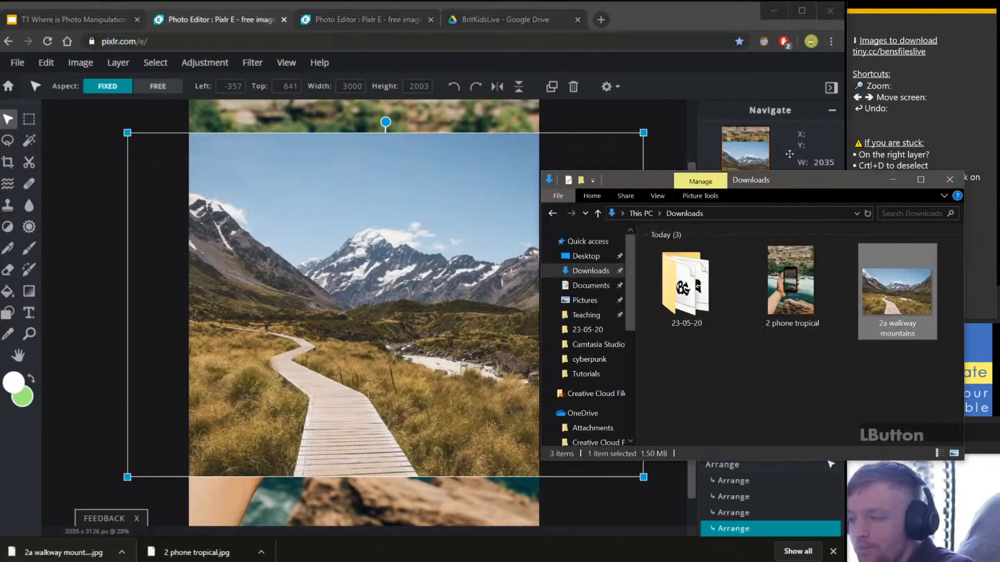
{"action": "left_click_drag", "start_coordinate": [789, 182], "coordinate": [564, 103]}
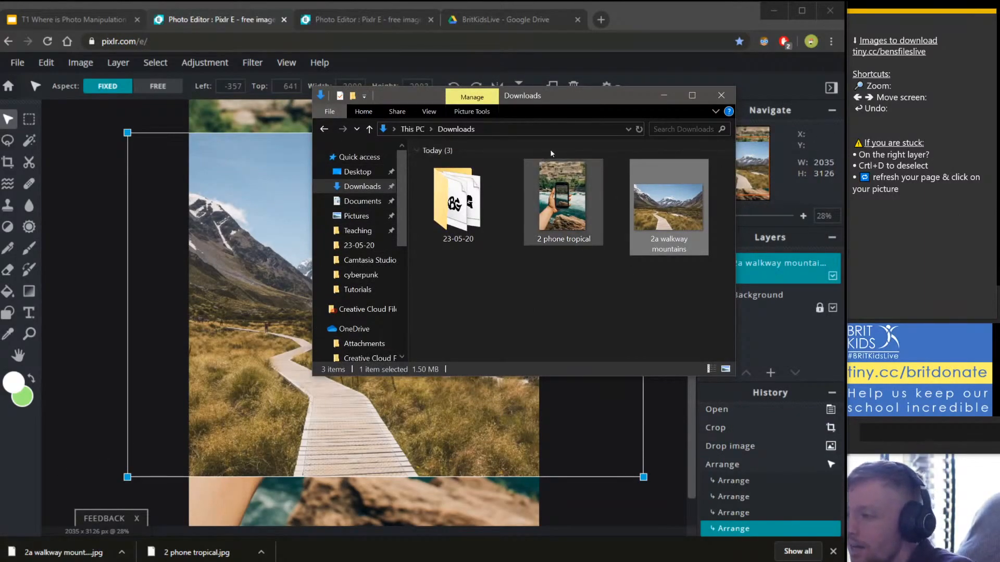
{"action": "left_click", "coordinate": [344, 186]}
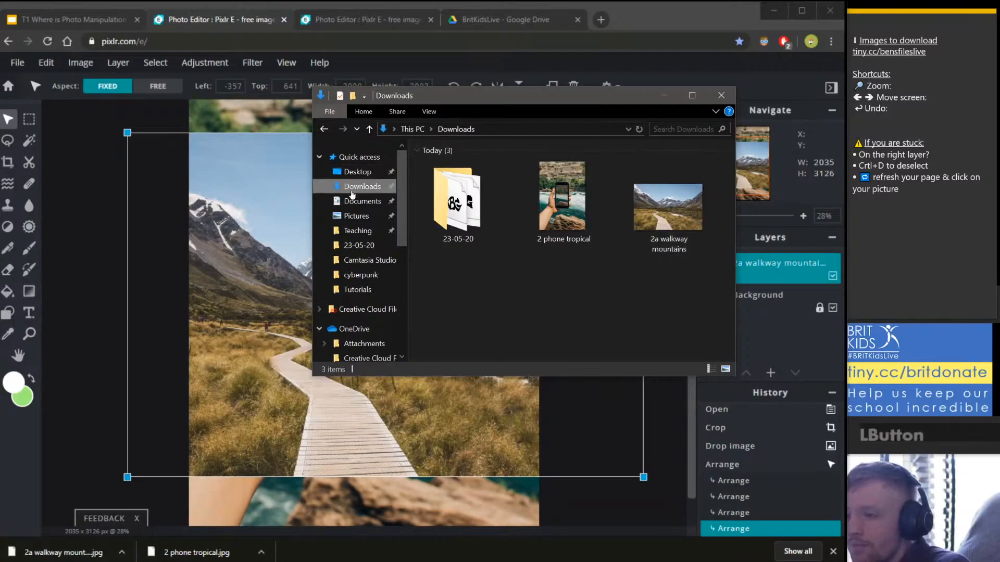
{"action": "left_click_drag", "start_coordinate": [584, 89], "coordinate": [605, 141]}
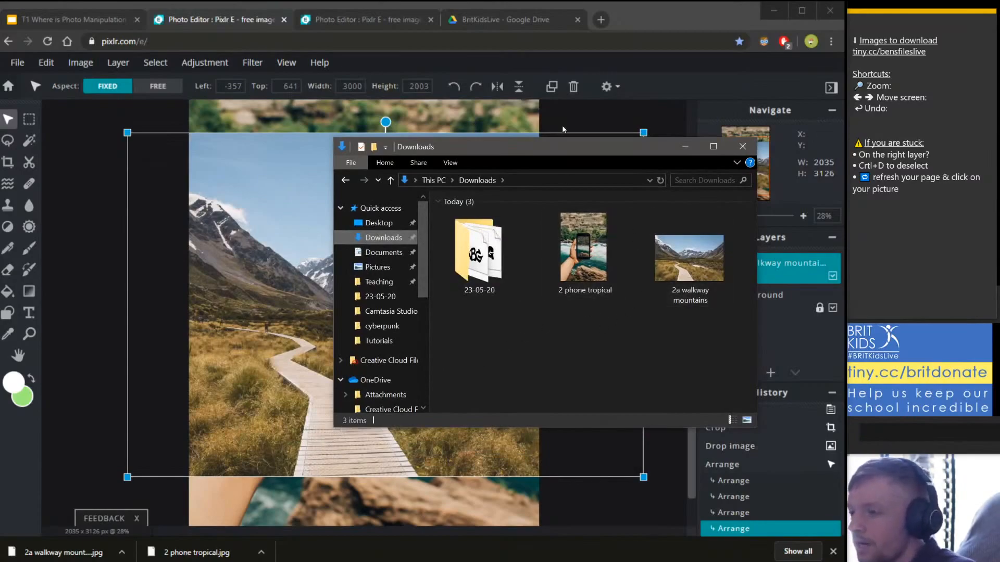
{"action": "left_click", "coordinate": [689, 260]}
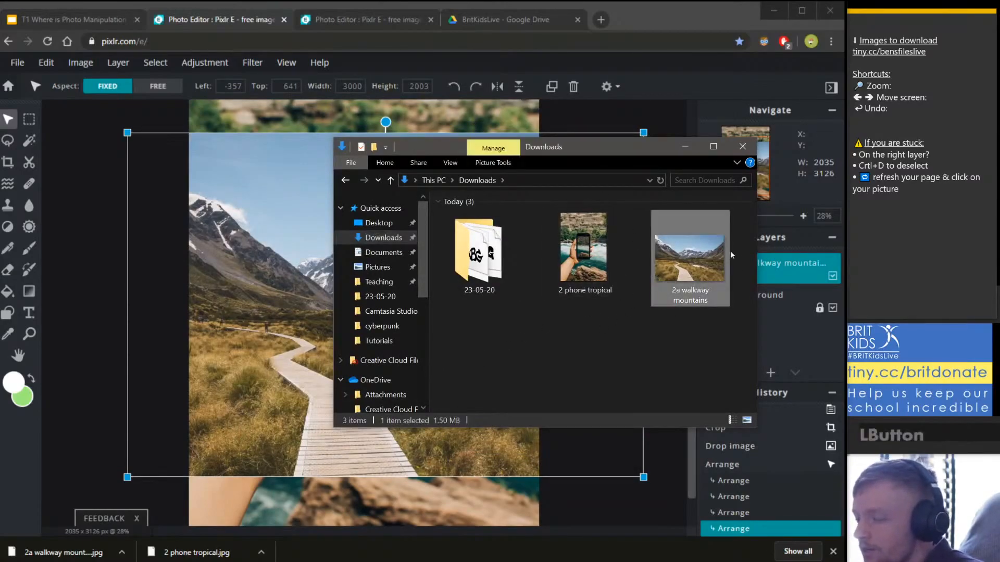
{"action": "left_click", "coordinate": [580, 276]}
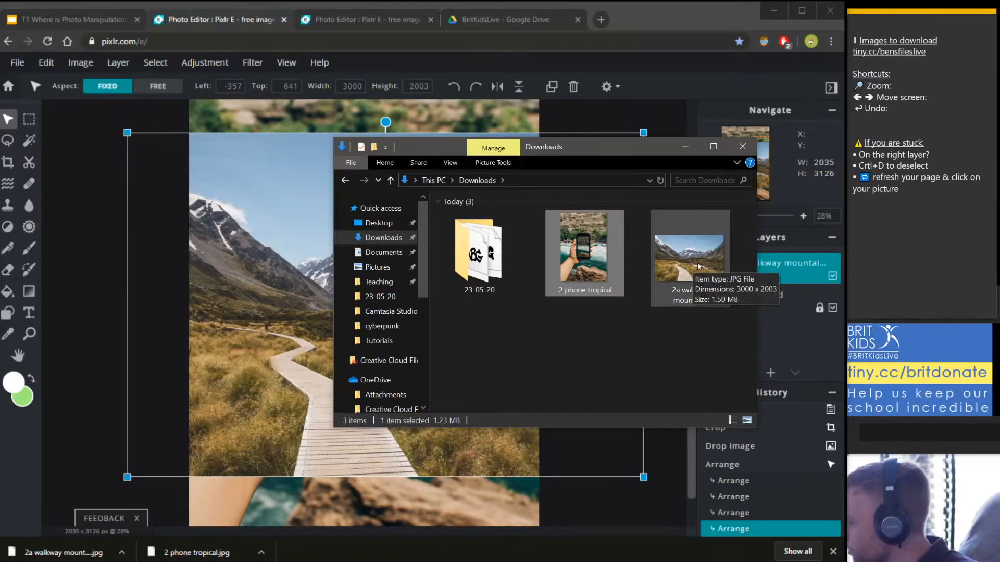
Zoom out and crop the image in from the top-left corner to 1981 × 3072.
{"action": "left_click_drag", "start_coordinate": [253, 261], "coordinate": [254, 261]}
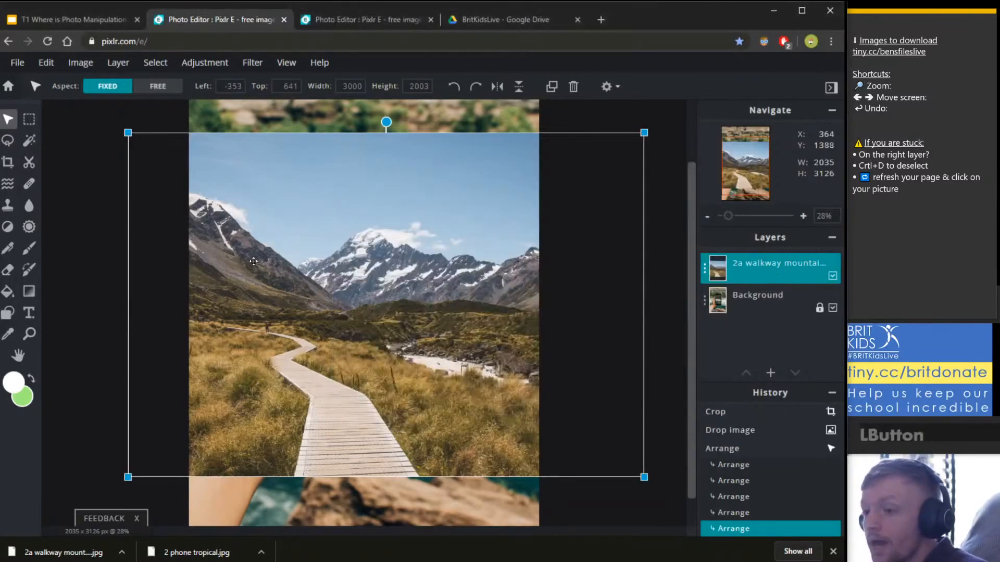
{"action": "key", "text": "ctrl+minus"}
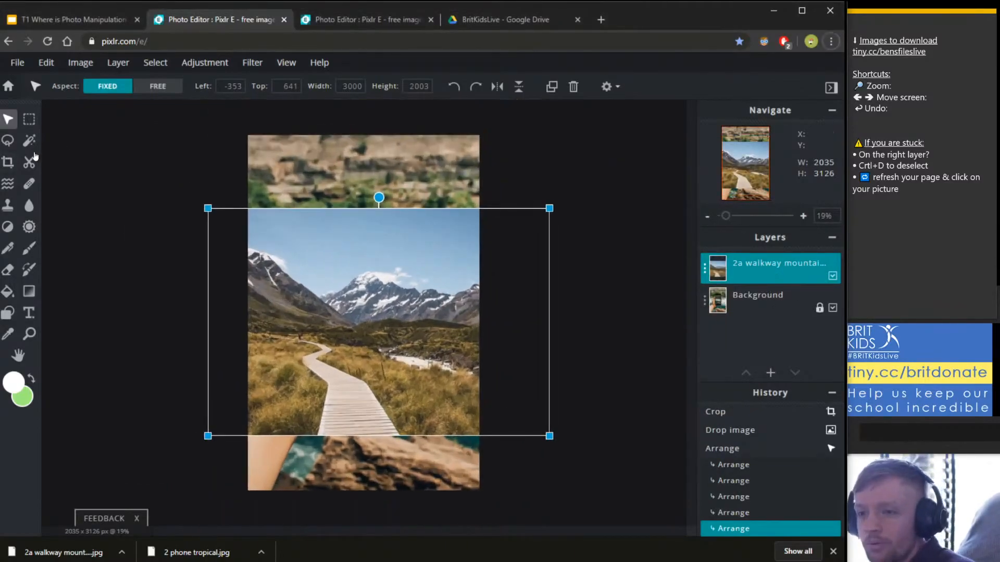
{"action": "left_click", "coordinate": [8, 162]}
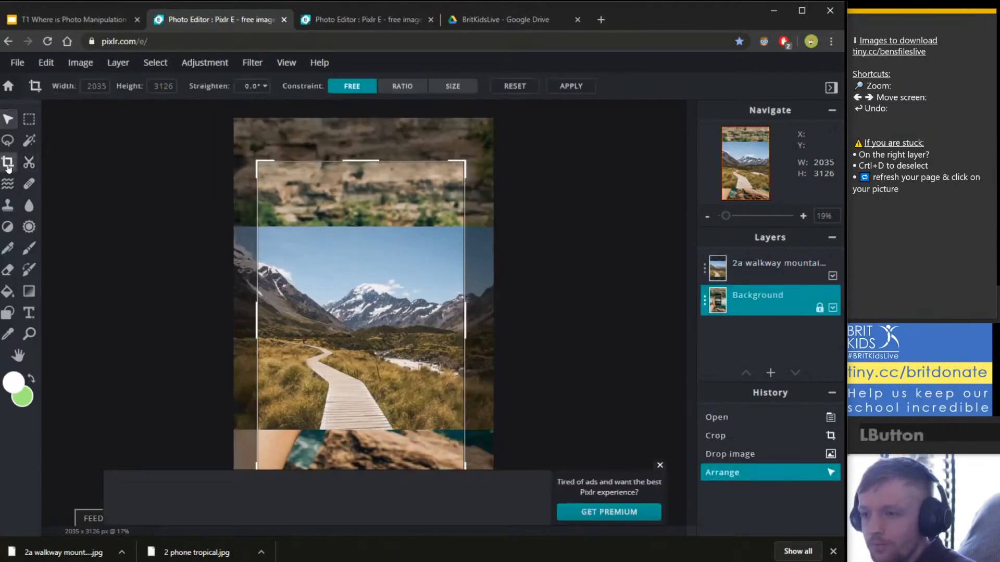
{"action": "mouse_move", "coordinate": [265, 162]}
{"action": "left_mouse_down"}
{"action": "mouse_move", "coordinate": [252, 153]}
{"action": "mouse_move", "coordinate": [268, 167]}
{"action": "left_mouse_up"}
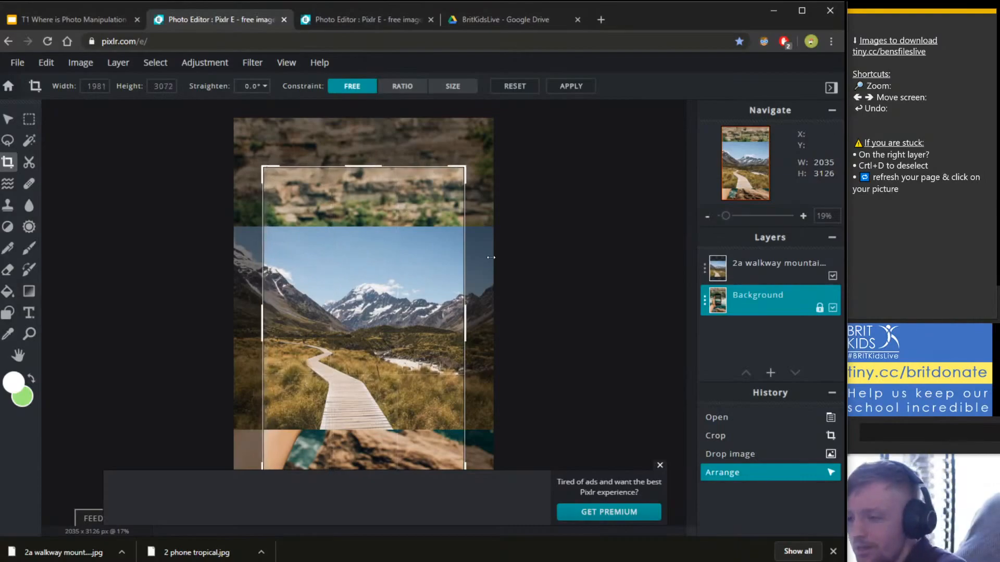
{"action": "key", "text": "Return"}
{"action": "left_click", "coordinate": [6, 163]}
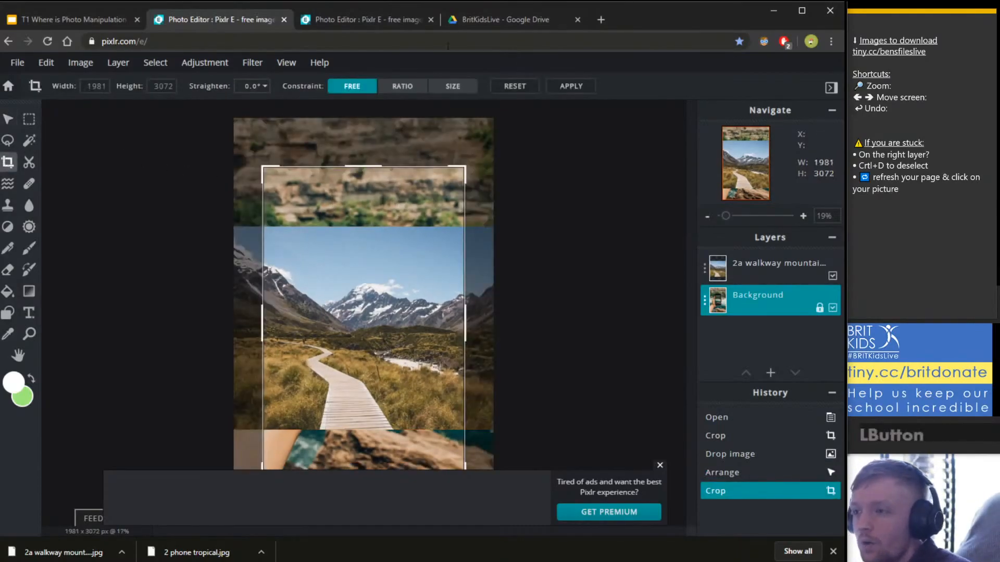
{"action": "left_click", "coordinate": [571, 86]}
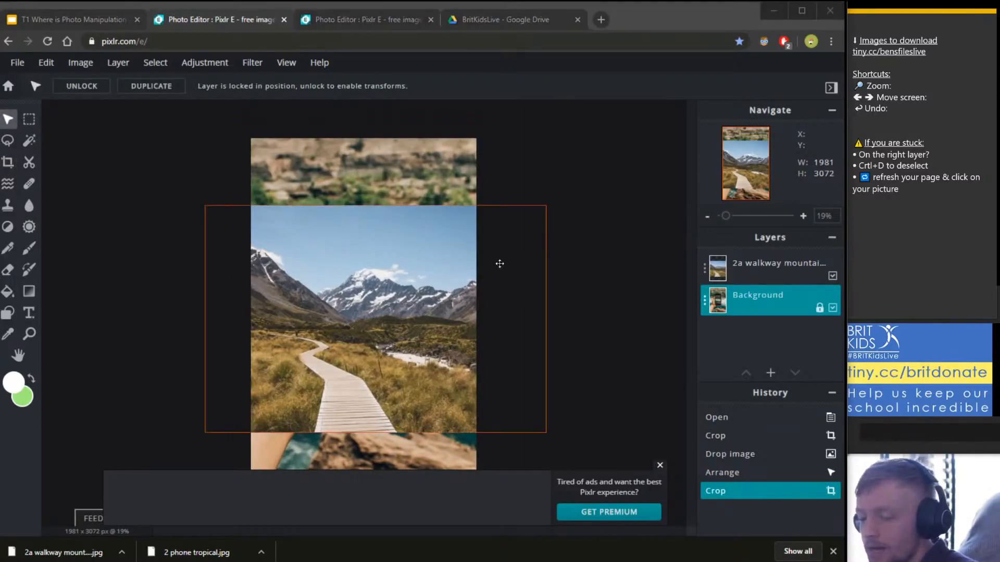
Select the walkway mountains layer and close the third Pixlr editor tab.
{"action": "left_click", "coordinate": [500, 234]}
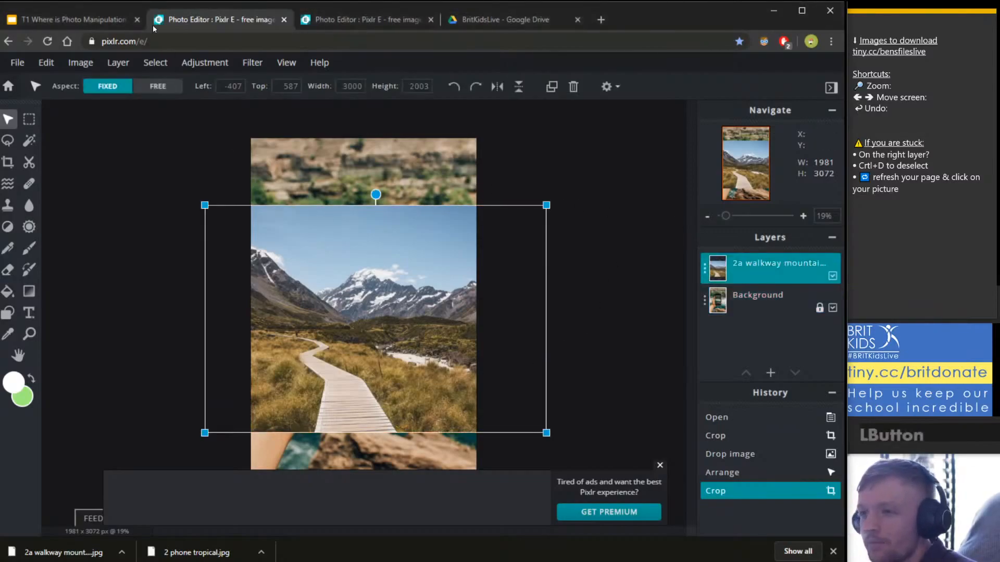
{"action": "left_click", "coordinate": [336, 9]}
{"action": "left_click", "coordinate": [241, 21]}
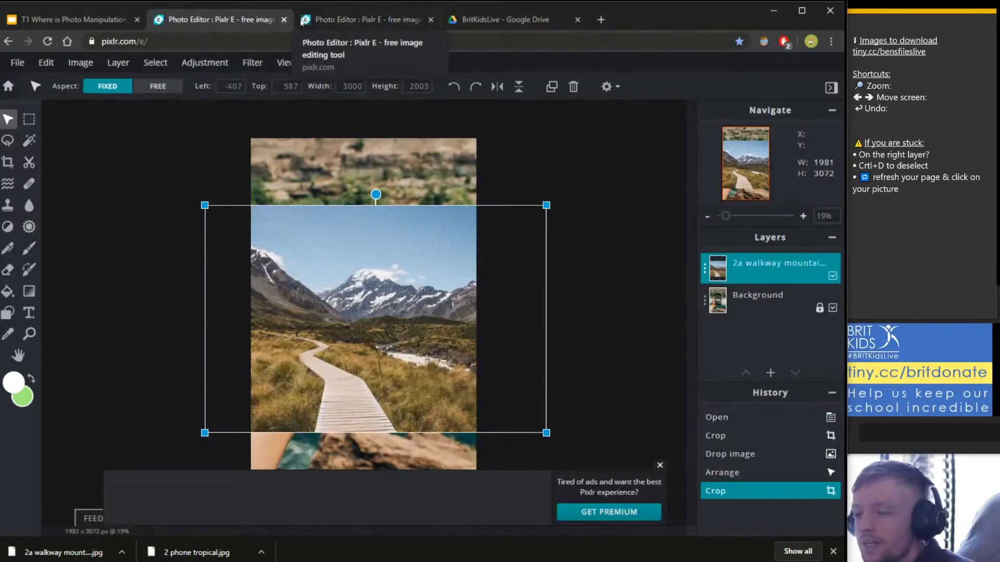
{"action": "left_click", "coordinate": [373, 19]}
{"action": "left_click", "coordinate": [430, 20]}
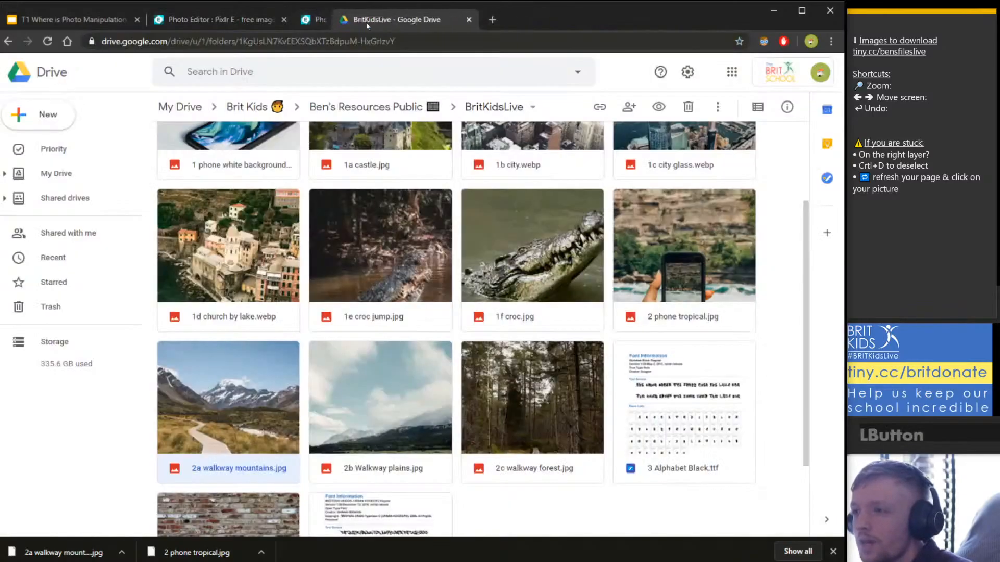
Load pixlr.com/e in a fresh Chrome tab to reach the Pixlr E start page.
{"action": "left_click", "coordinate": [284, 20]}
{"action": "left_click", "coordinate": [307, 20]}
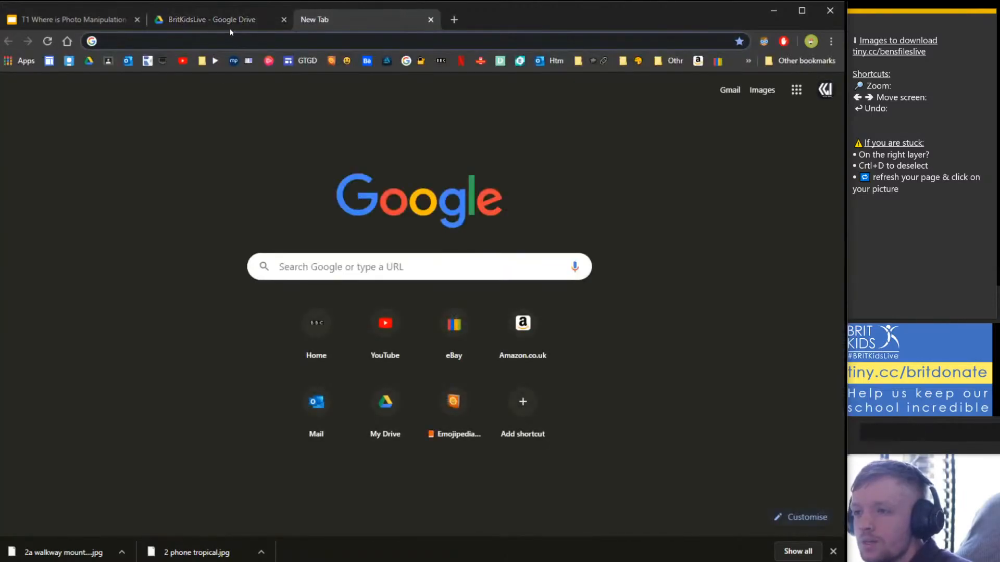
{"action": "left_click", "coordinate": [260, 16]}
{"action": "left_click", "coordinate": [307, 21]}
{"action": "left_click", "coordinate": [283, 37]}
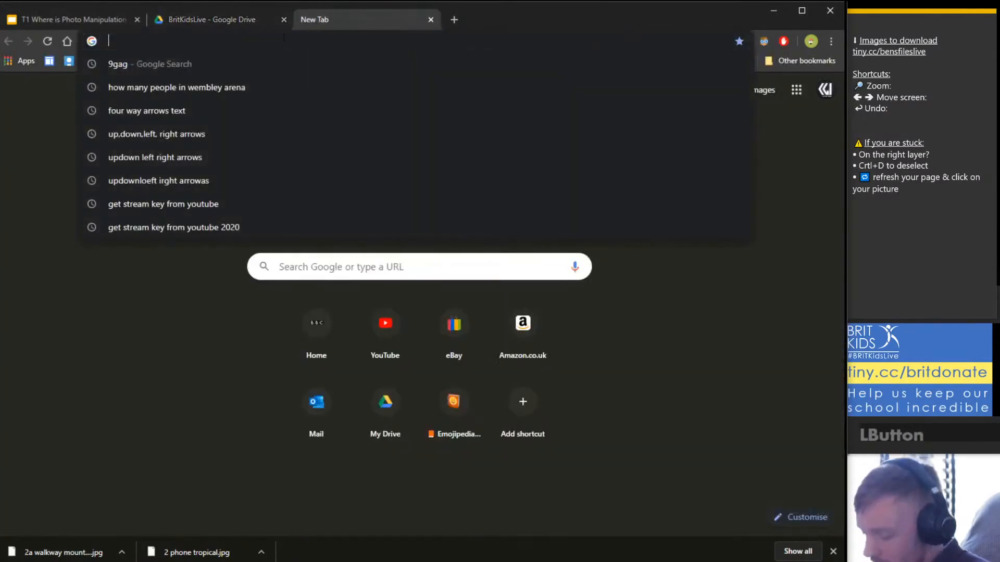
{"action": "type", "text": "pix"}
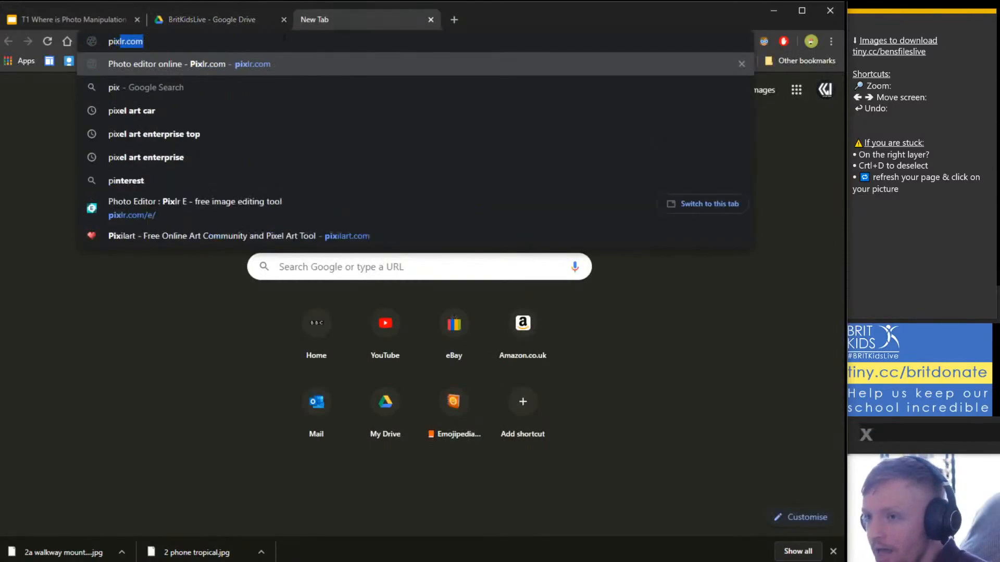
{"action": "type", "text": "lr.c"}
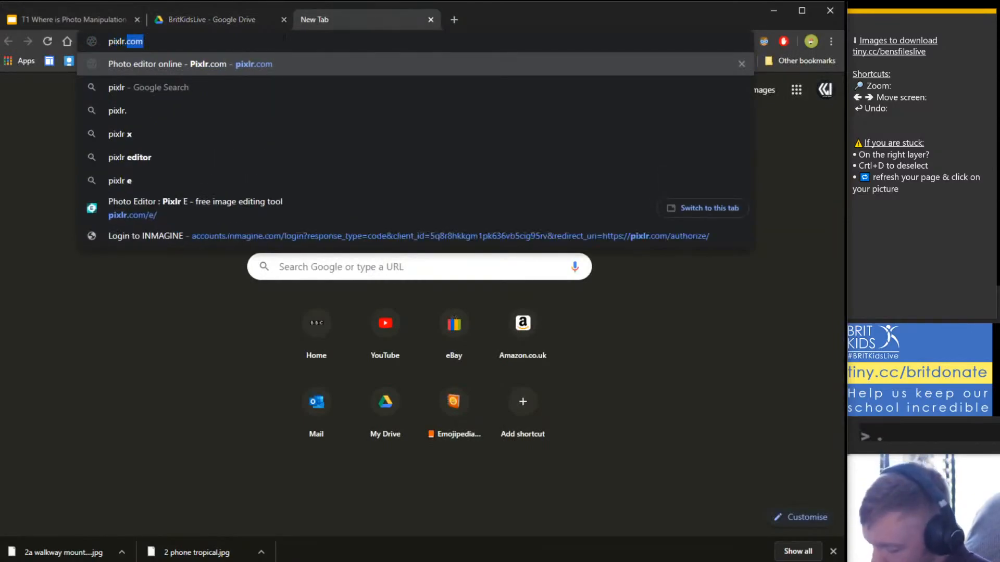
{"action": "type", "text": "om"}
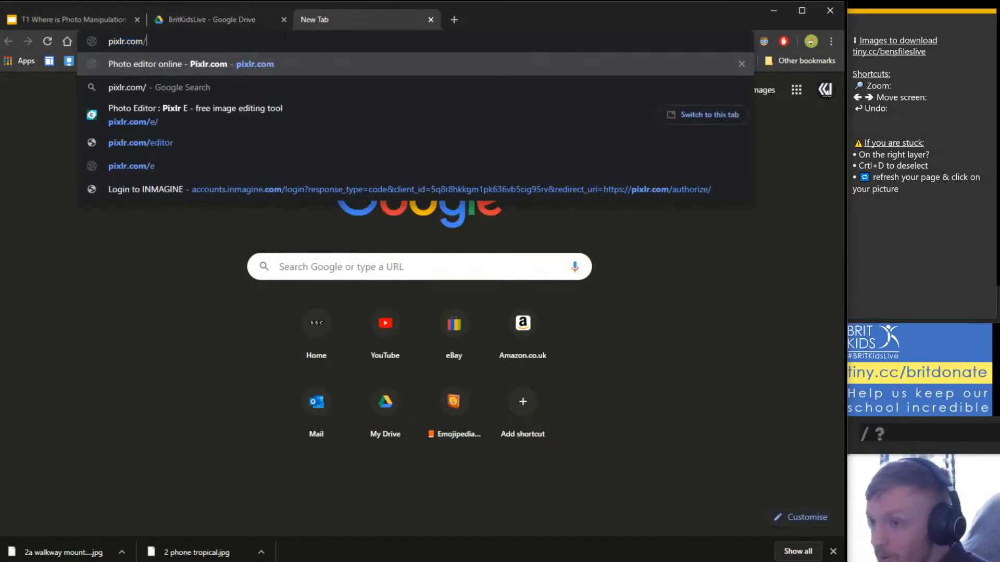
{"action": "type", "text": "/e"}
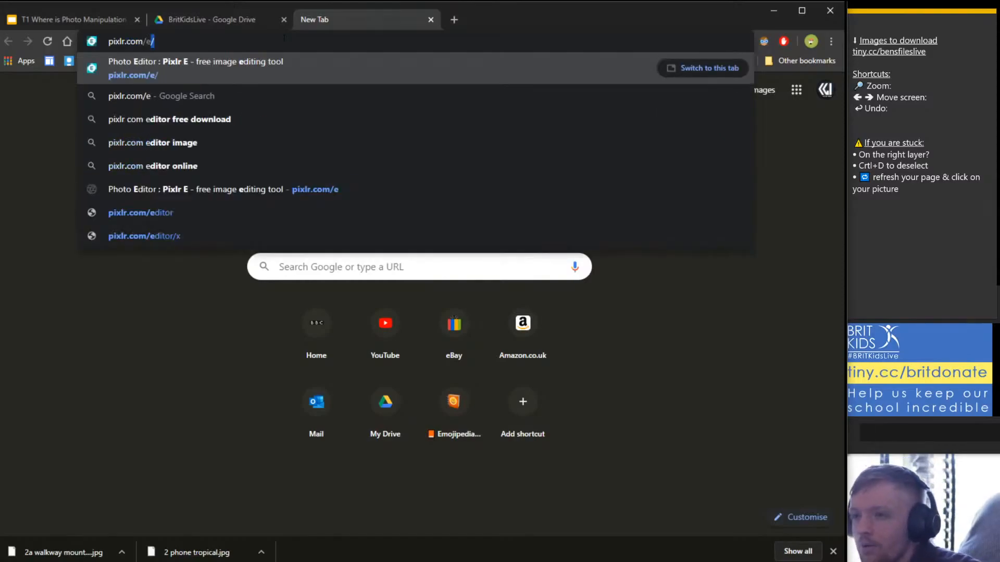
{"action": "key", "text": "Return"}
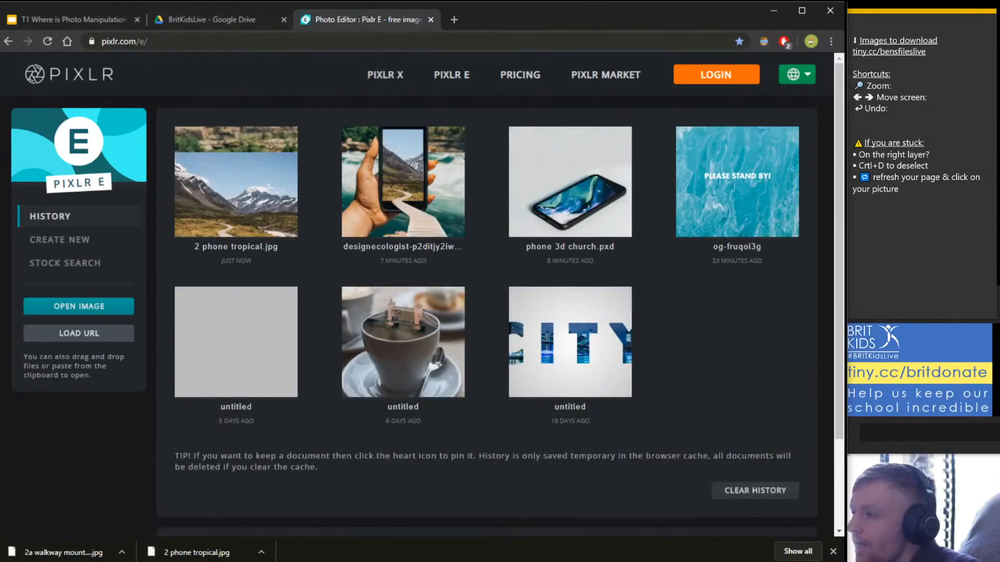
{"action": "left_click", "coordinate": [217, 21]}
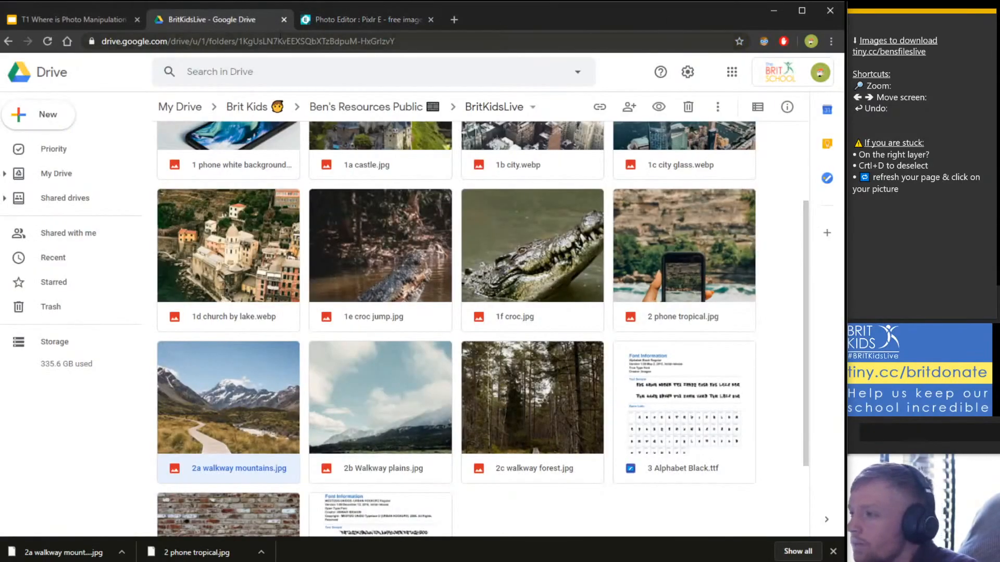
{"action": "left_click", "coordinate": [303, 41]}
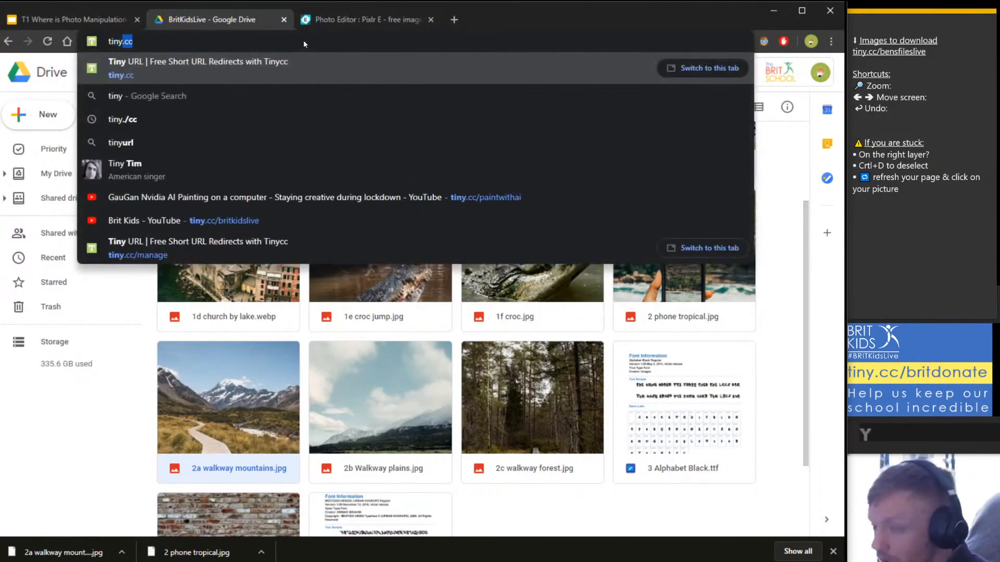
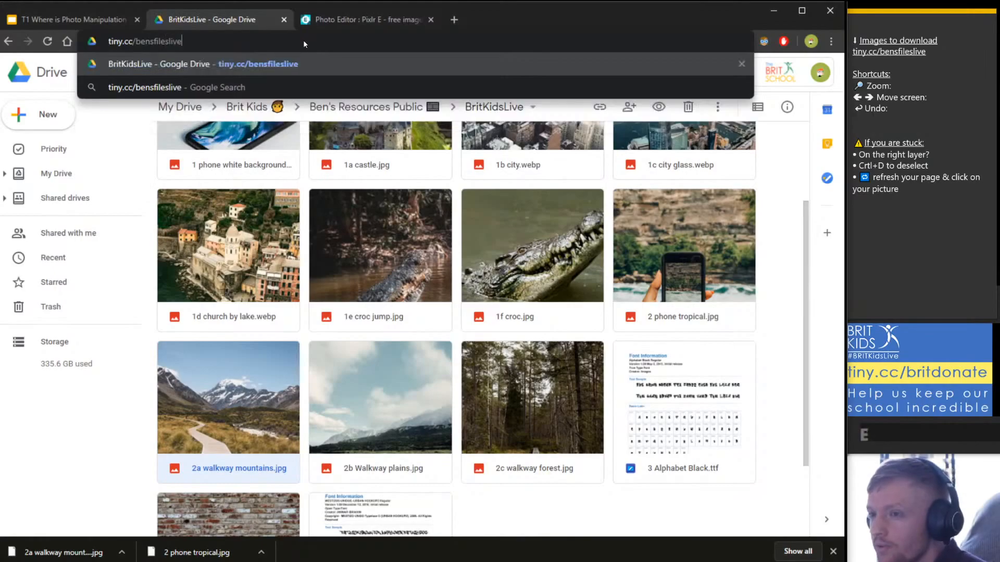
{"action": "key", "text": "Return"}
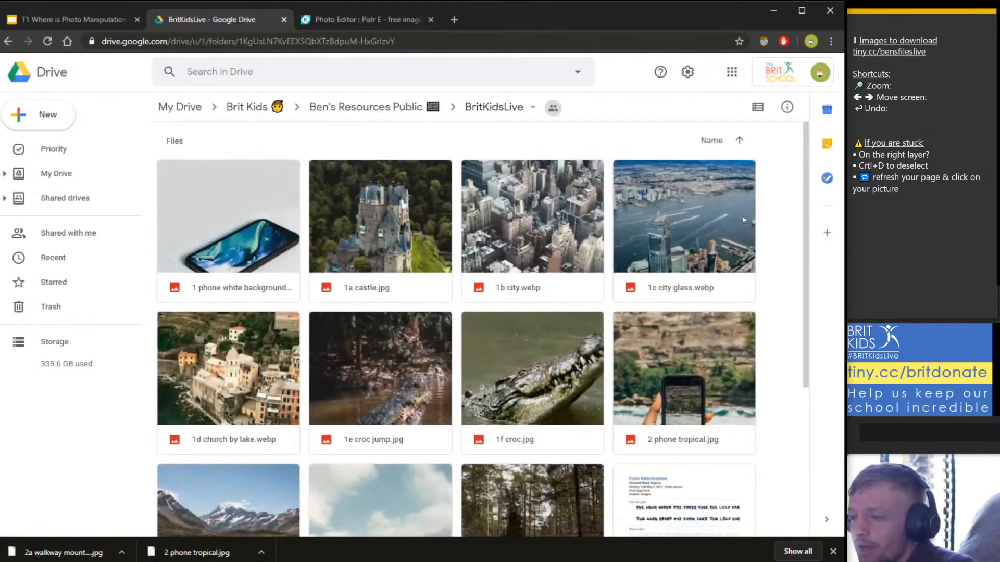
Preview 2 phone tropical.jpg and 2a walkway mountains.jpg, closing each preview afterwards.
{"action": "scroll", "coordinate": [644, 276], "scroll_direction": "down", "scroll_amount": 4}
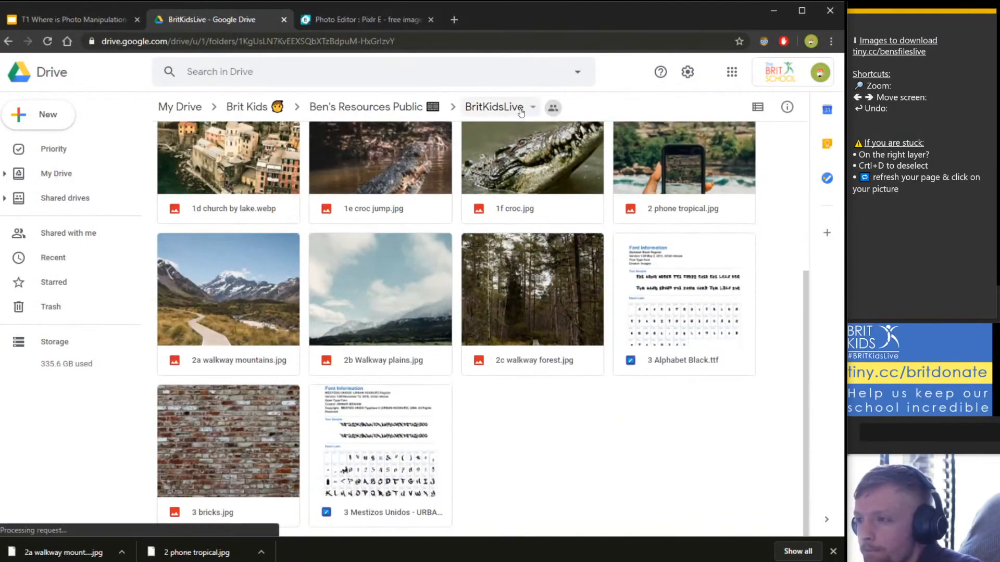
{"action": "left_click", "coordinate": [705, 179]}
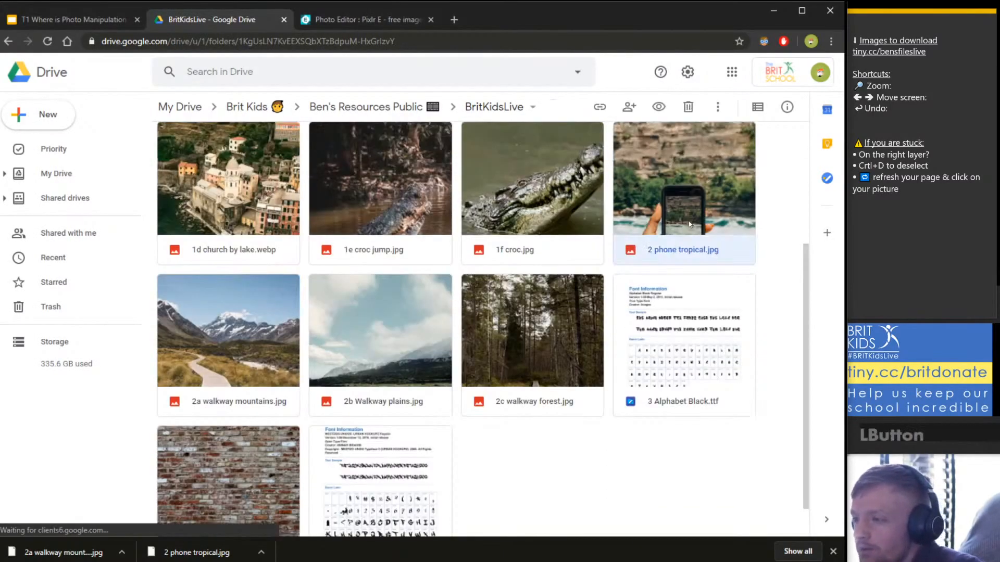
{"action": "scroll", "coordinate": [684, 255], "scroll_direction": "up", "scroll_amount": 3}
{"action": "double_click", "coordinate": [672, 305]}
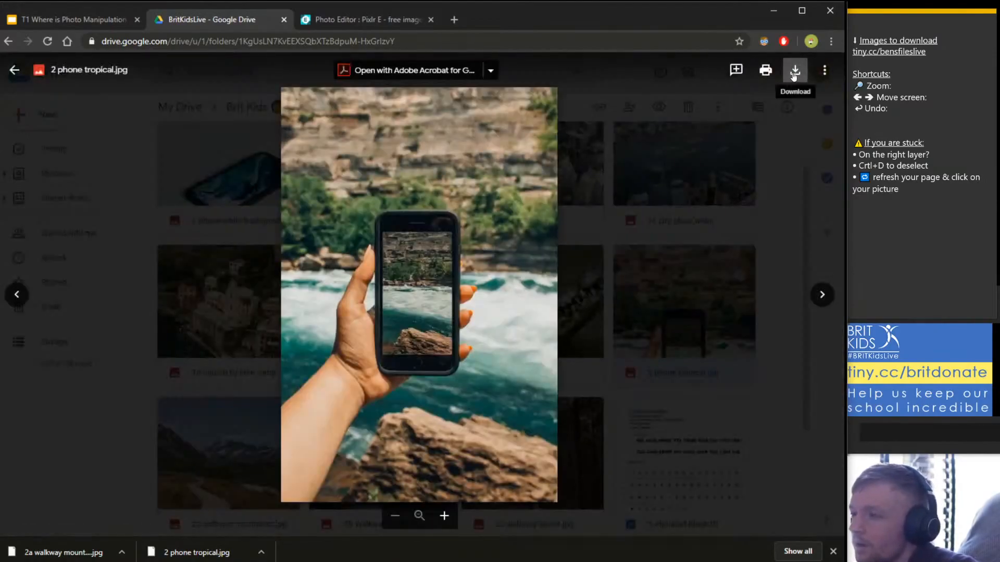
{"action": "left_click", "coordinate": [781, 238]}
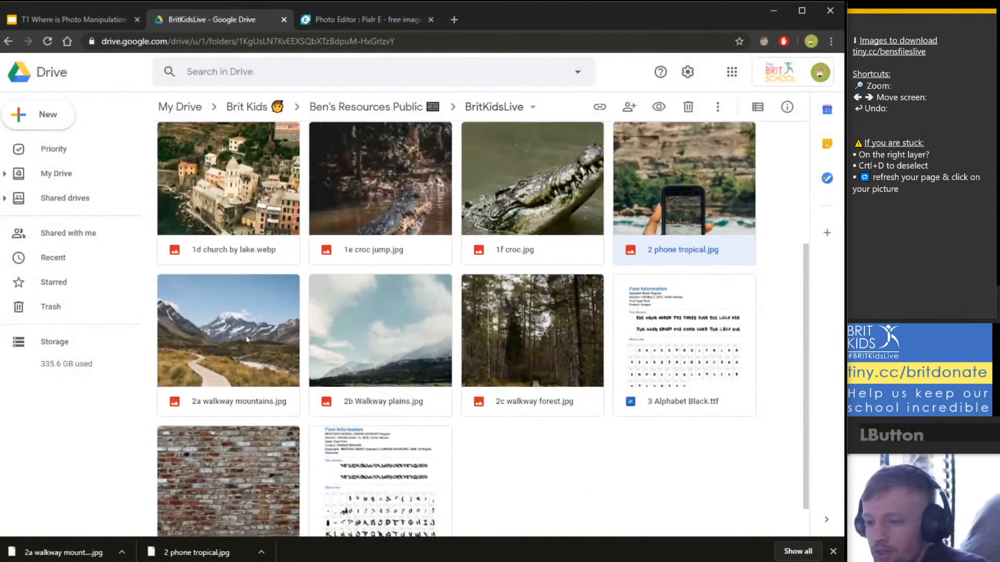
{"action": "double_click", "coordinate": [693, 187]}
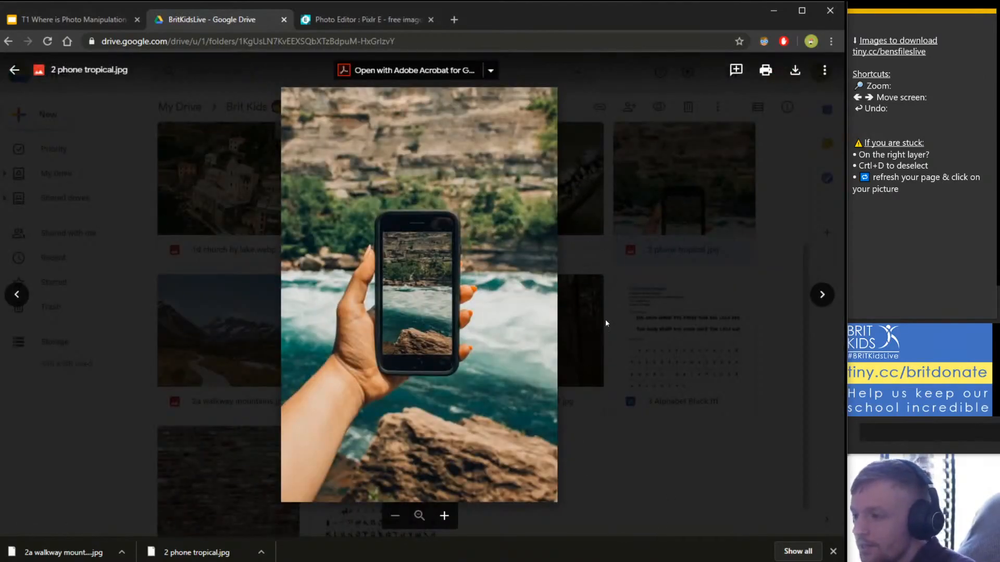
{"action": "left_click", "coordinate": [706, 264]}
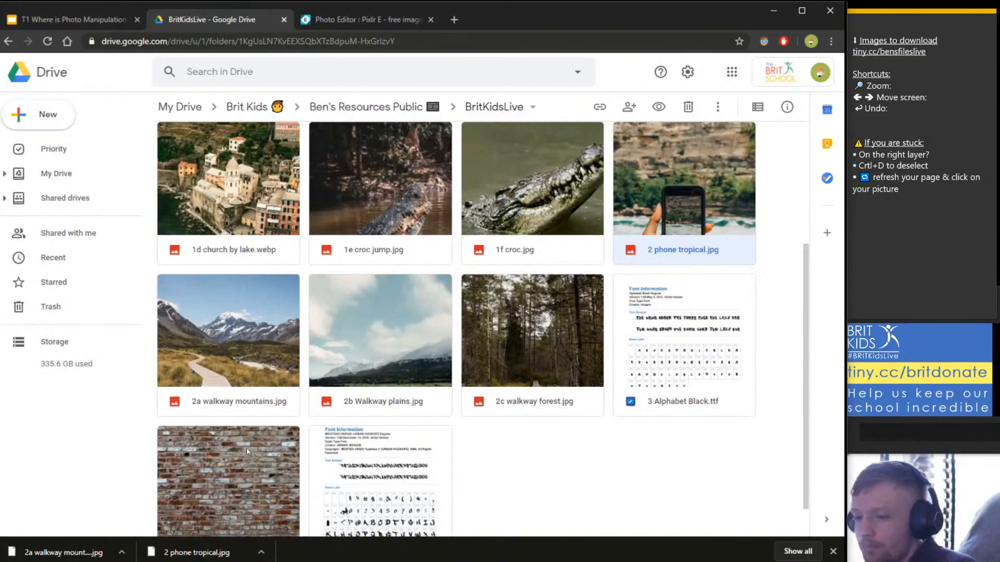
{"action": "scroll", "coordinate": [287, 277], "scroll_direction": "down", "scroll_amount": 1}
{"action": "left_click", "coordinate": [255, 262]}
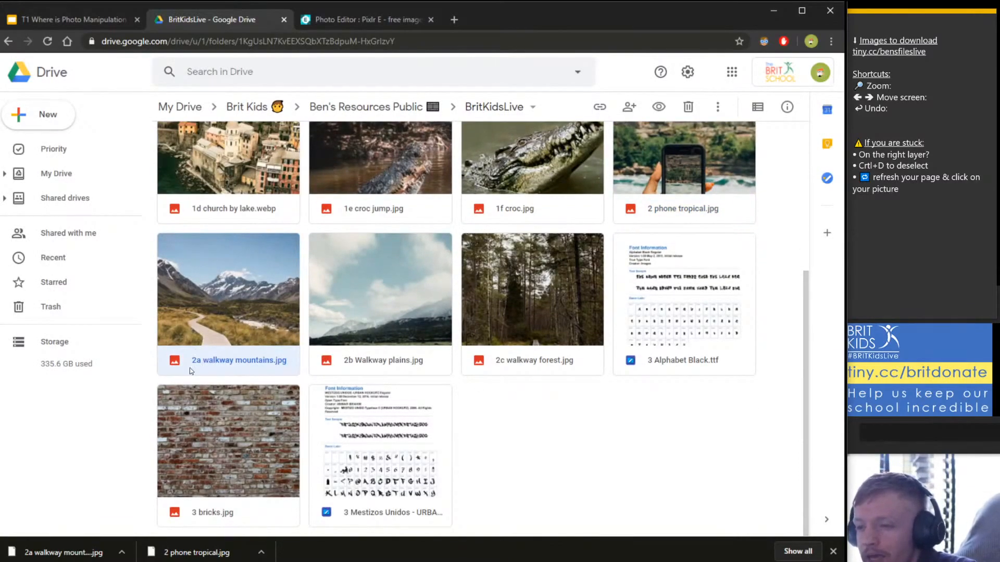
{"action": "double_click", "coordinate": [241, 312]}
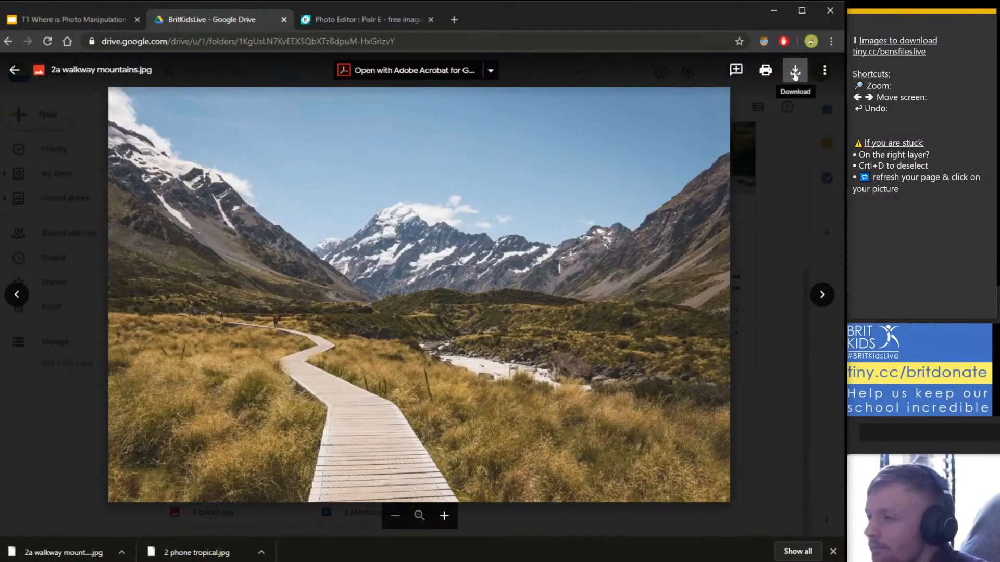
{"action": "left_click", "coordinate": [789, 172]}
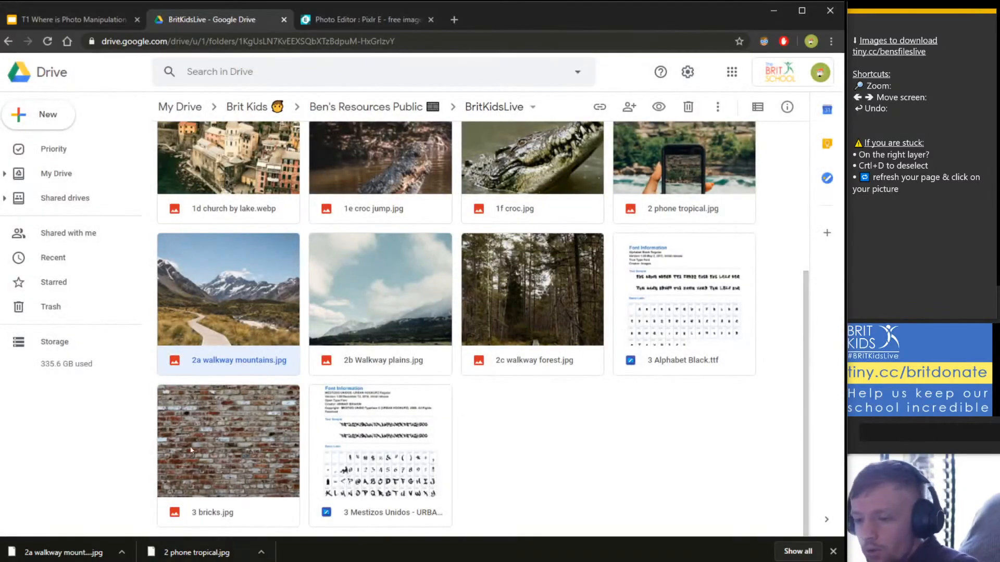
Place the Downloads folder beside Pixlr E and drag 2 phone tropical onto the editor.
{"action": "left_click", "coordinate": [86, 556]}
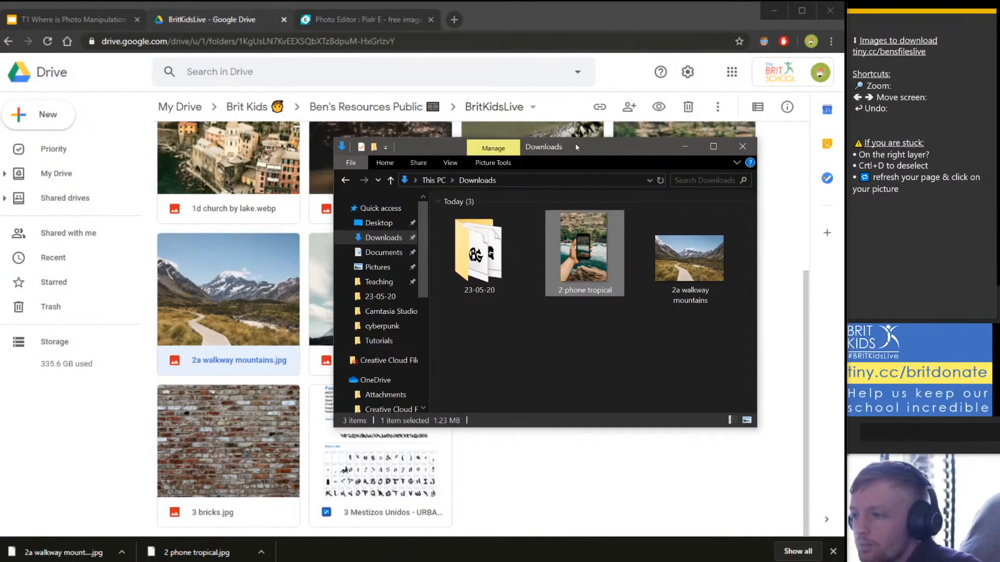
{"action": "left_click_drag", "start_coordinate": [602, 180], "coordinate": [516, 202]}
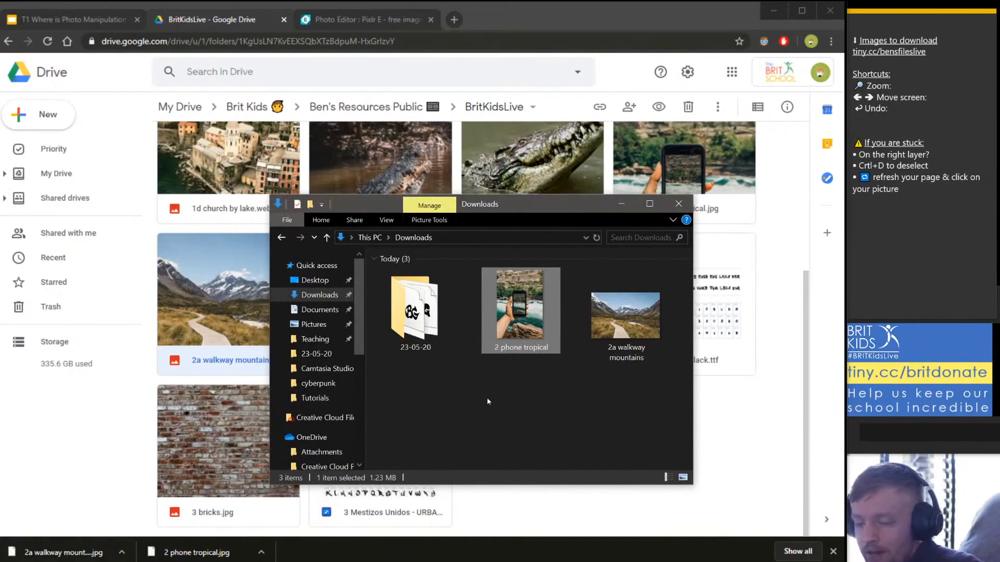
{"action": "left_click", "coordinate": [320, 295]}
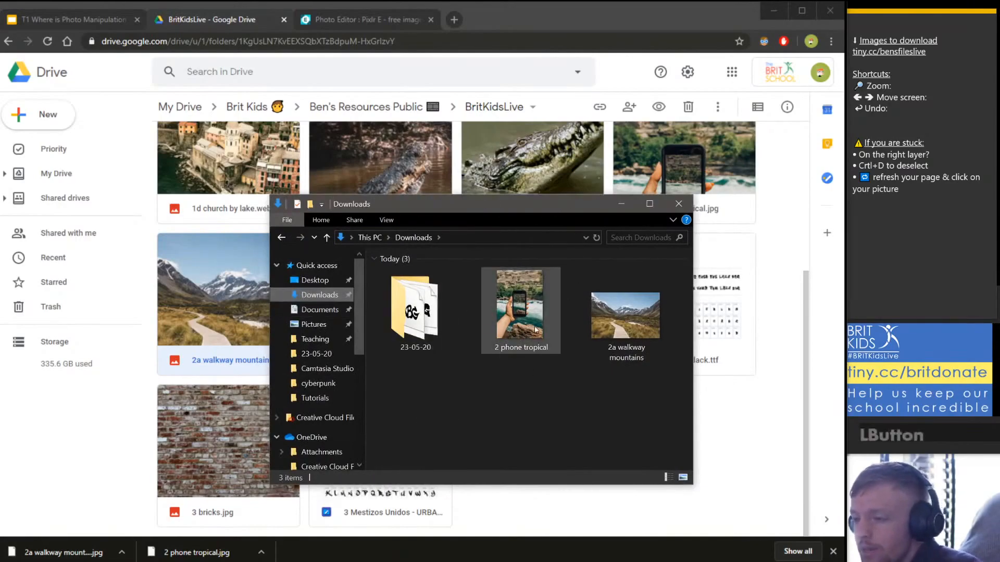
{"action": "left_click_drag", "start_coordinate": [473, 204], "coordinate": [778, 298]}
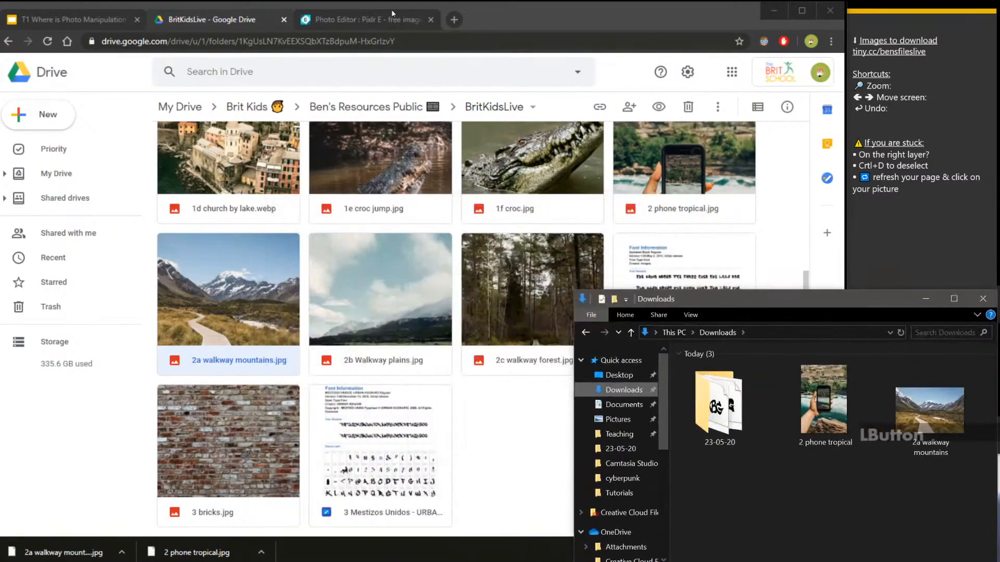
{"action": "left_click", "coordinate": [370, 21]}
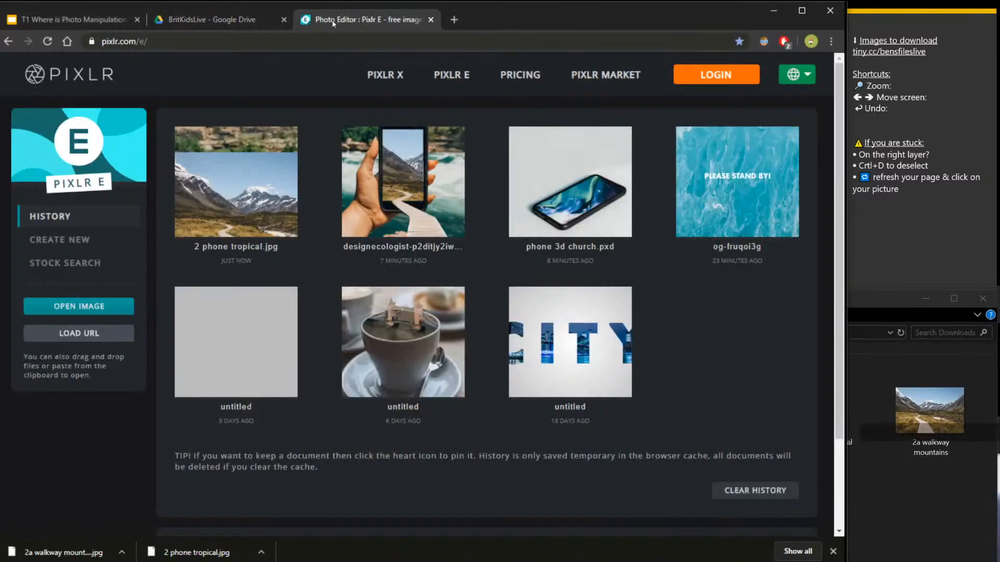
{"action": "left_click", "coordinate": [905, 503]}
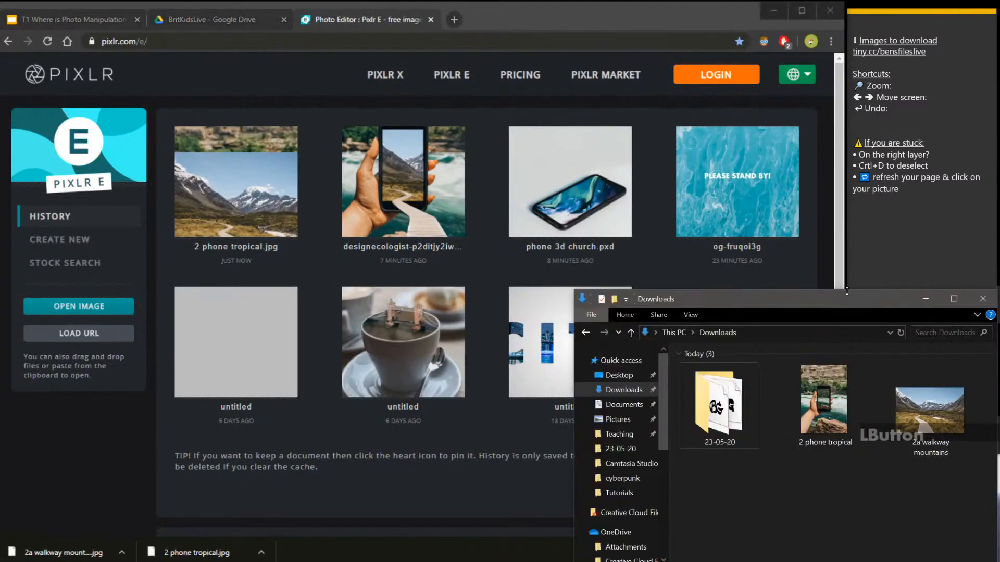
{"action": "left_click_drag", "start_coordinate": [846, 300], "coordinate": [787, 88]}
{"action": "left_click_drag", "start_coordinate": [765, 190], "coordinate": [385, 220]}
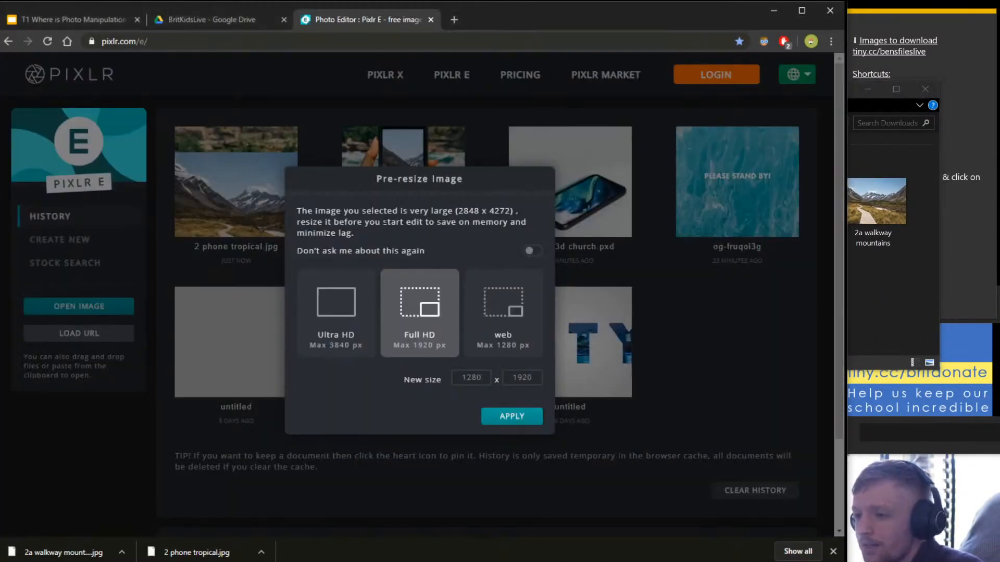
Open the phone photo at the Ultra HD size, 2560 x 3840.
{"action": "left_click", "coordinate": [349, 318]}
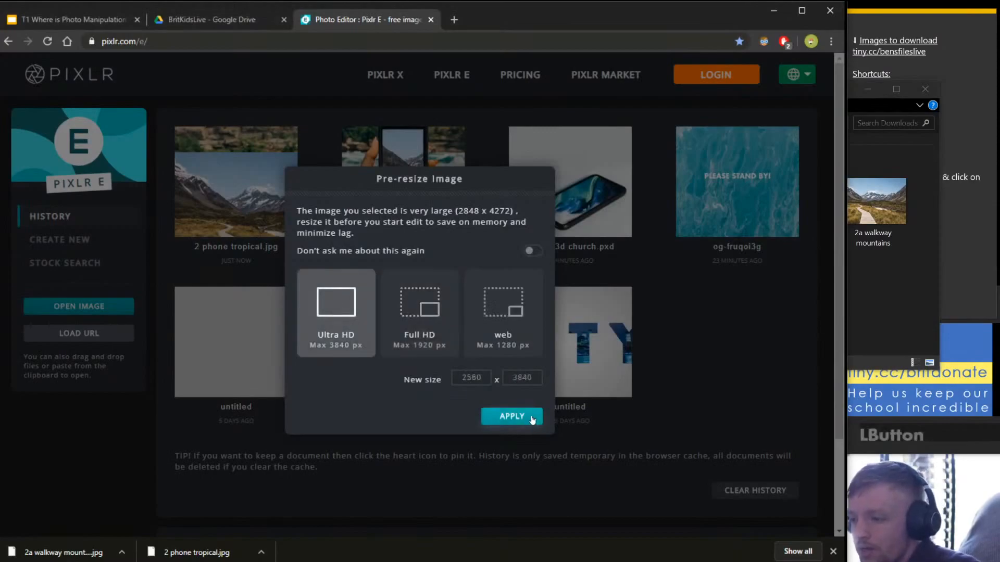
{"action": "left_click", "coordinate": [513, 416]}
{"action": "left_click", "coordinate": [879, 283]}
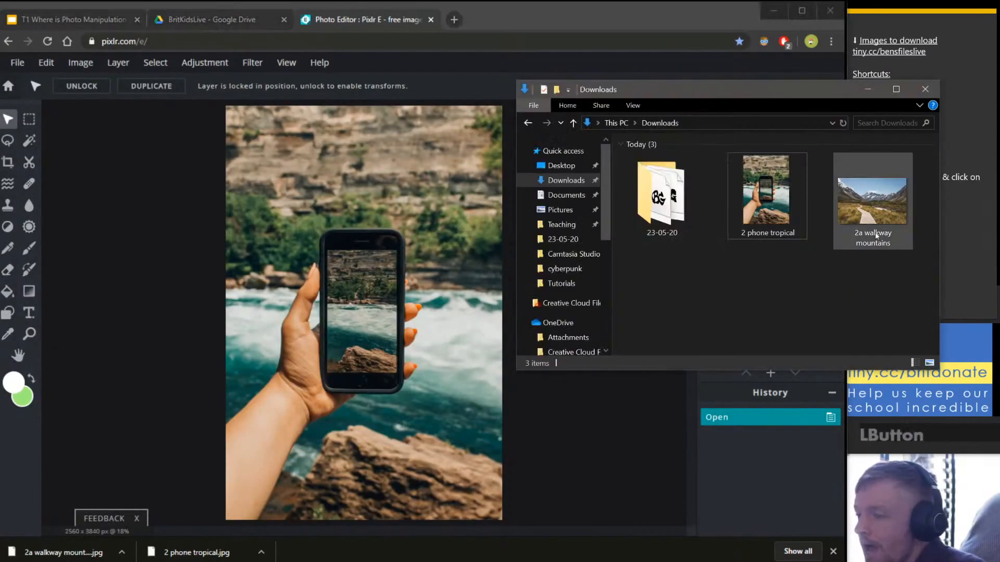
Crop tightly around the hand and phone, giving 1774 × 2757.
{"action": "left_click", "coordinate": [8, 163]}
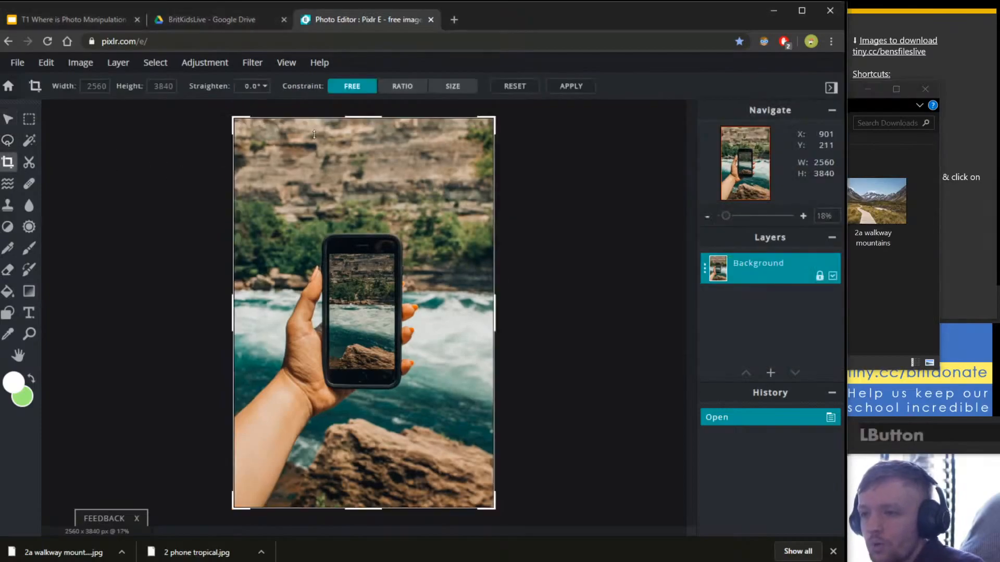
{"action": "left_click_drag", "start_coordinate": [233, 118], "coordinate": [264, 166]}
{"action": "left_click_drag", "start_coordinate": [487, 507], "coordinate": [448, 449]}
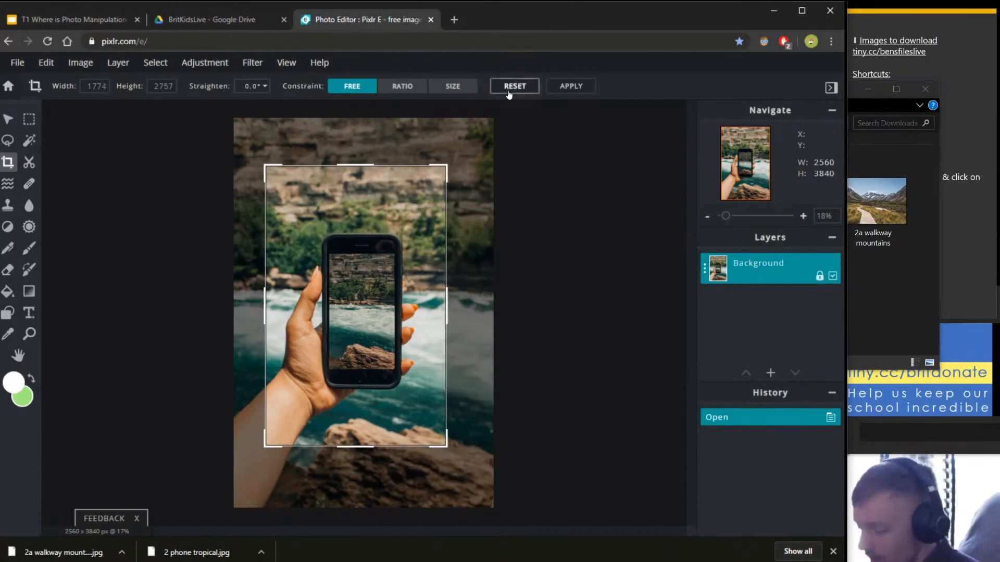
{"action": "left_click", "coordinate": [578, 87]}
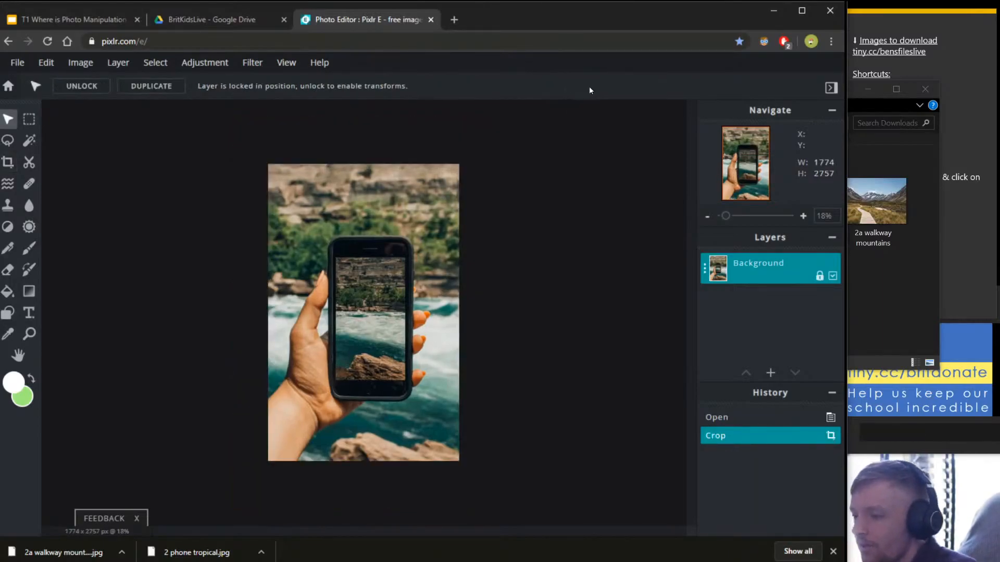
Drag 2a walkway mountains in with Add current and shift the layer over the photo.
{"action": "left_click", "coordinate": [860, 306]}
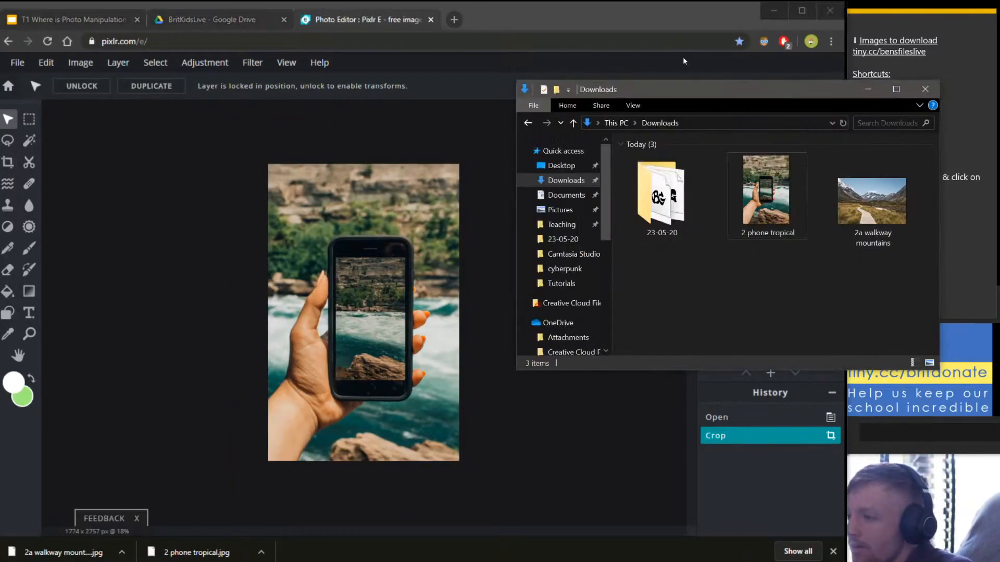
{"action": "left_click_drag", "start_coordinate": [683, 94], "coordinate": [734, 98]}
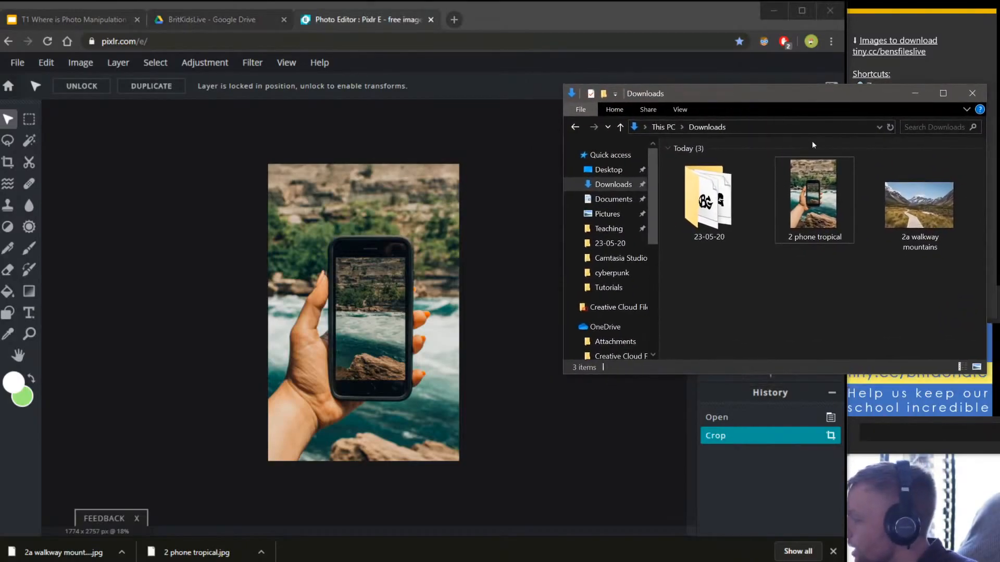
{"action": "left_click_drag", "start_coordinate": [924, 206], "coordinate": [380, 303]}
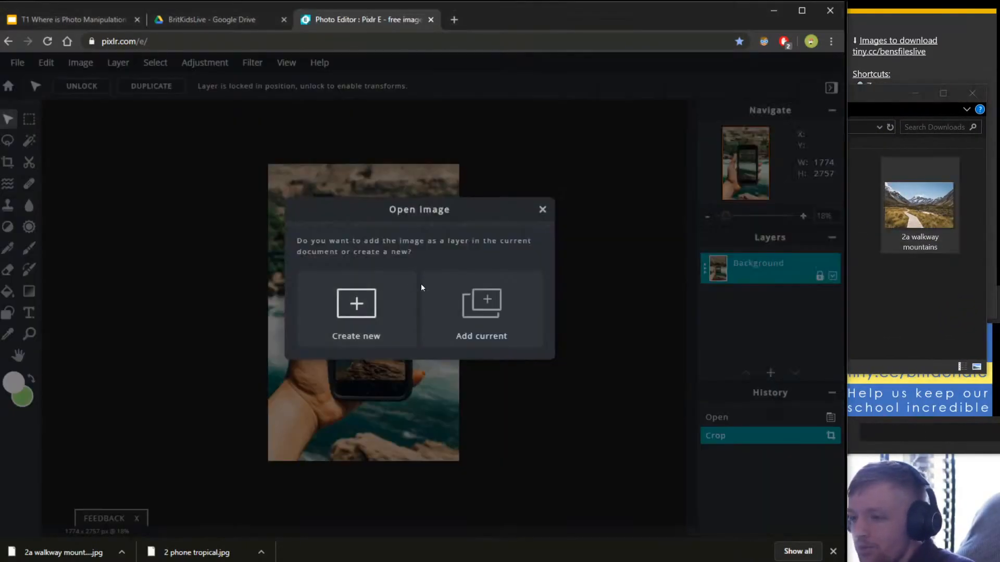
{"action": "left_click", "coordinate": [488, 314]}
{"action": "left_click_drag", "start_coordinate": [311, 300], "coordinate": [346, 298]}
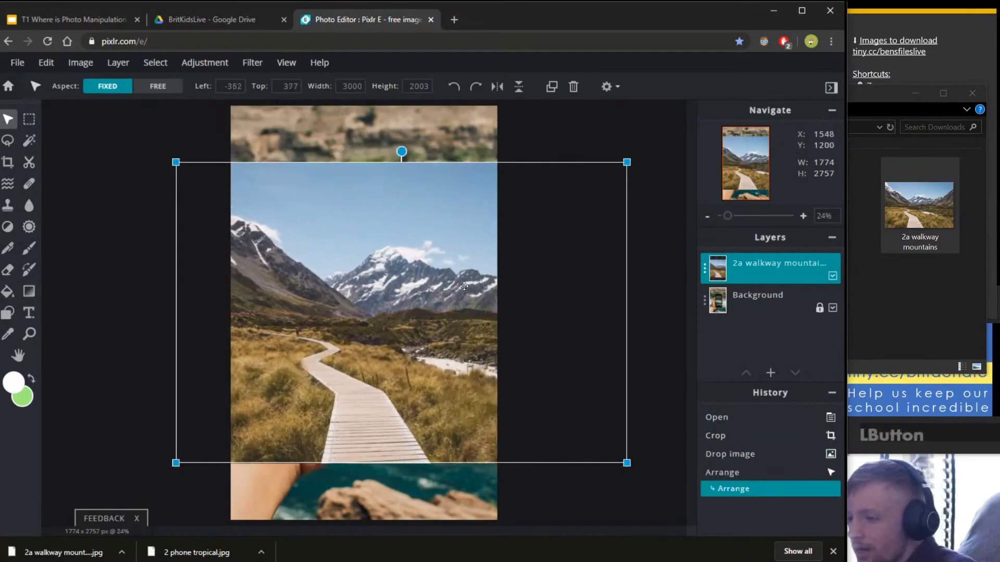
{"action": "left_click_drag", "start_coordinate": [464, 286], "coordinate": [458, 284]}
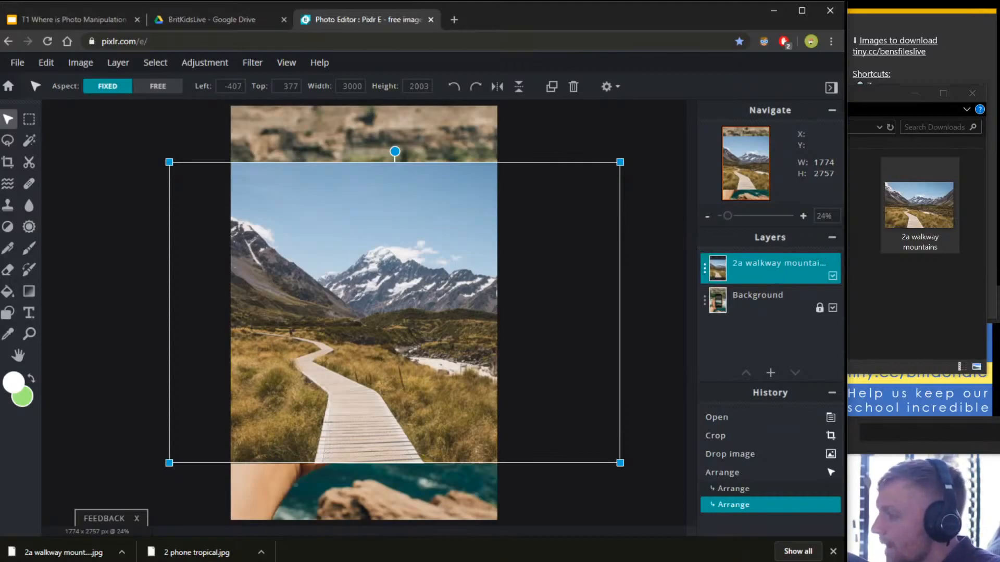
Bring up the walkway layer's settings panel.
{"action": "left_click", "coordinate": [705, 269]}
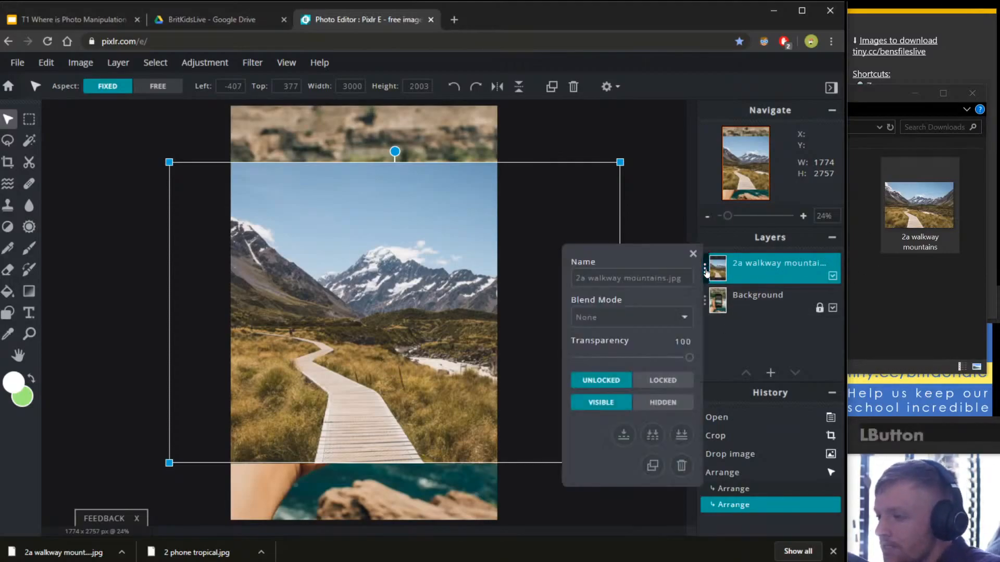
{"action": "left_click", "coordinate": [693, 253]}
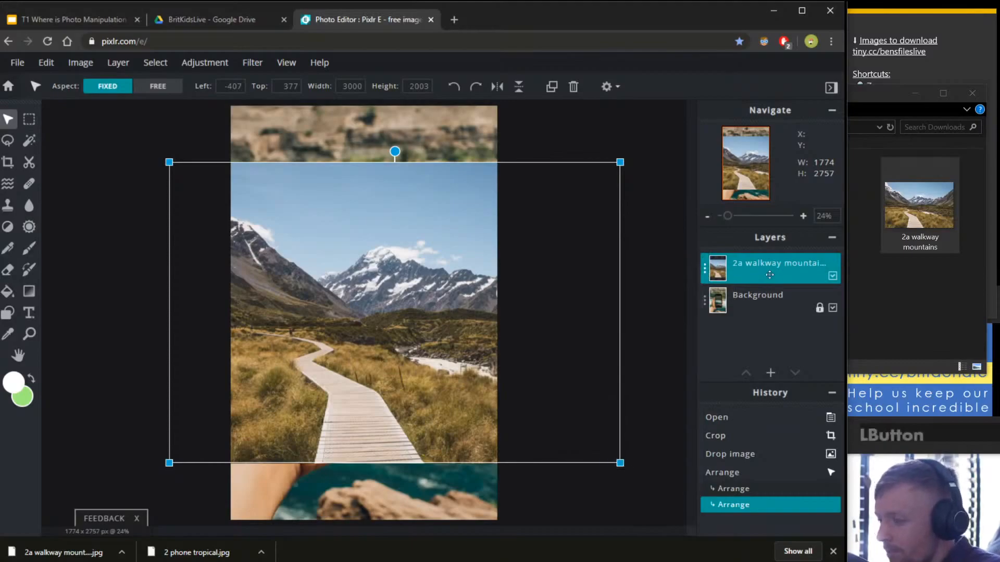
{"action": "right_click", "coordinate": [757, 272]}
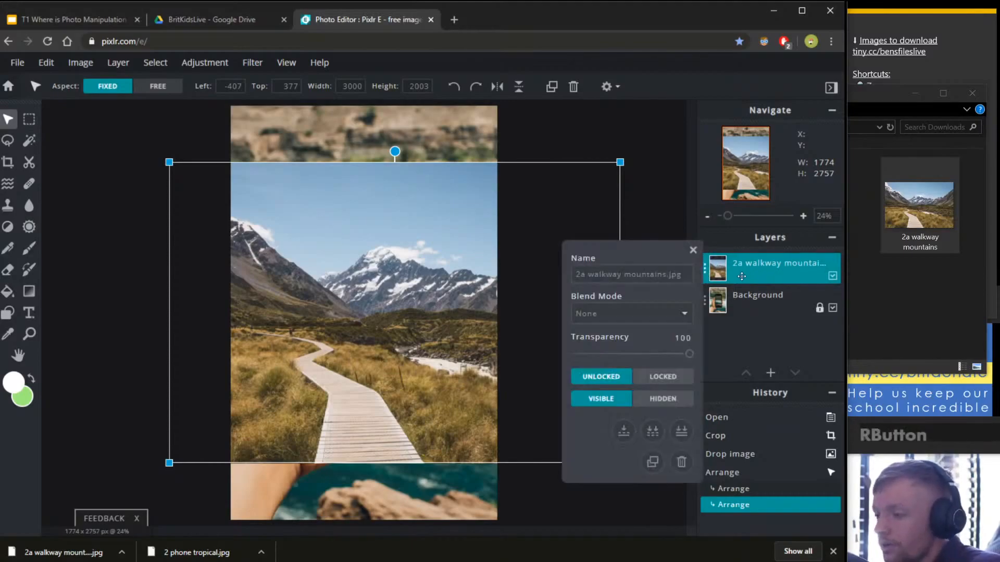
{"action": "left_click", "coordinate": [693, 250]}
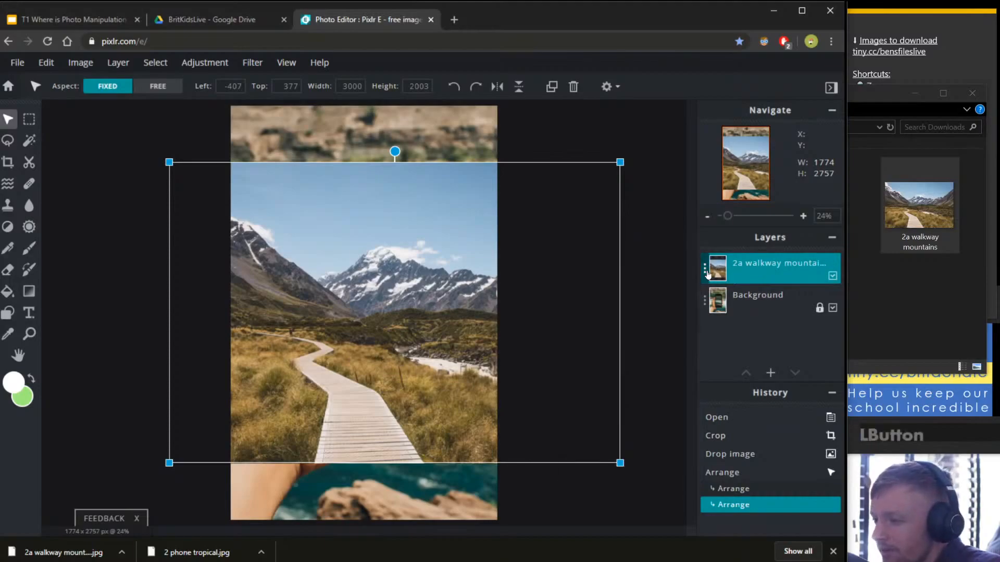
{"action": "left_click", "coordinate": [713, 269]}
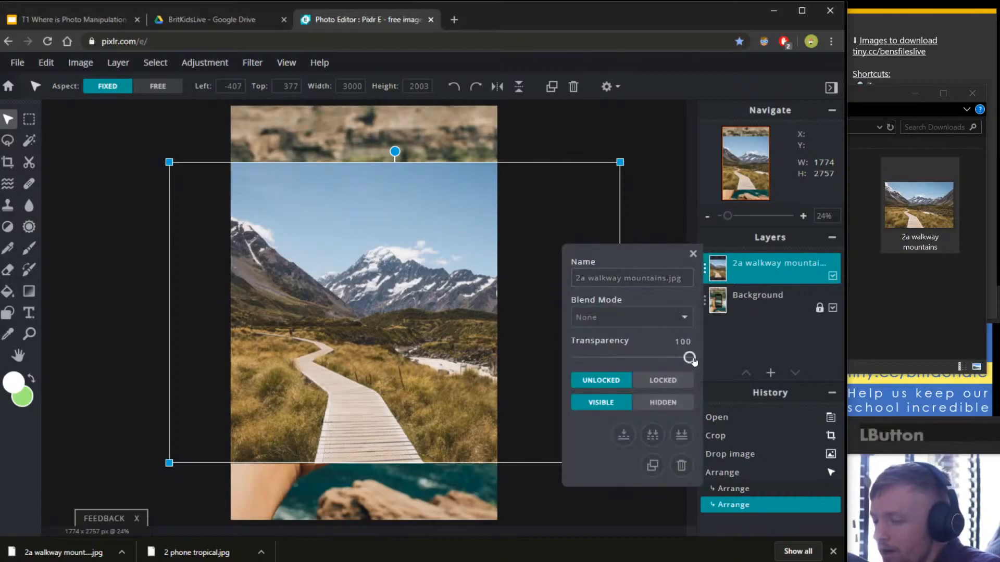
Set the walkway layer's transparency to 50 and drag it across the phone photo.
{"action": "left_click_drag", "start_coordinate": [689, 357], "coordinate": [631, 357]}
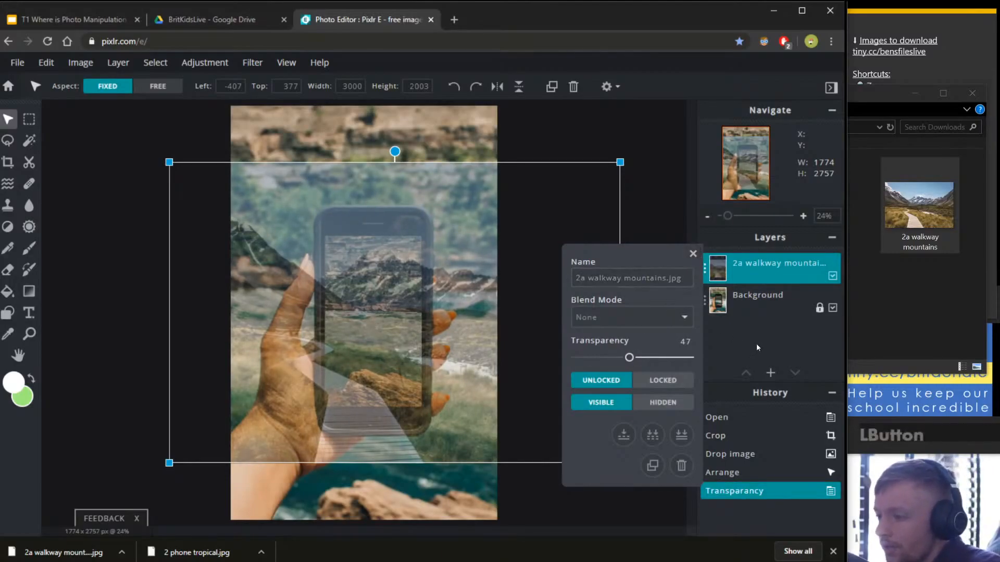
{"action": "left_click", "coordinate": [694, 260]}
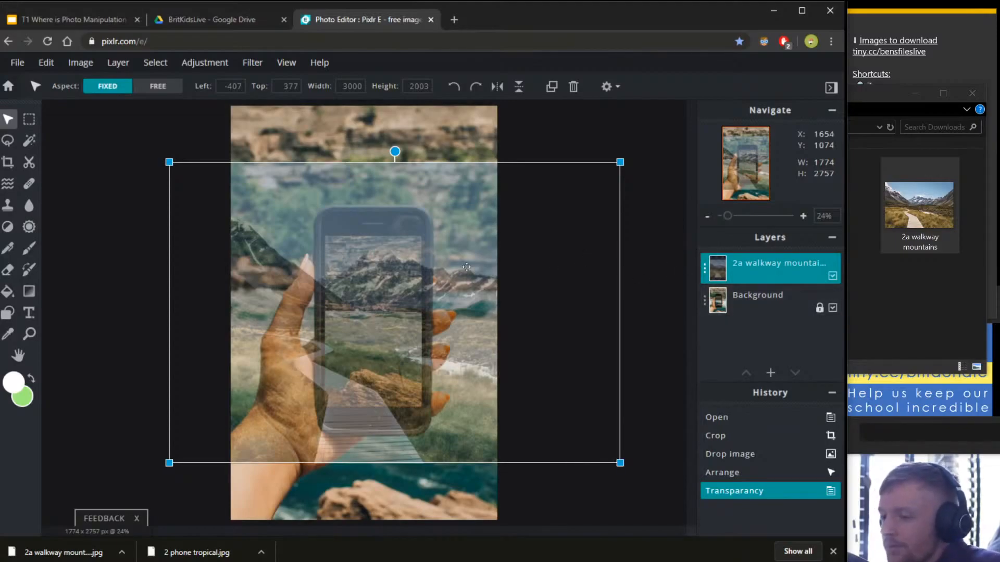
{"action": "left_click_drag", "start_coordinate": [394, 258], "coordinate": [437, 249]}
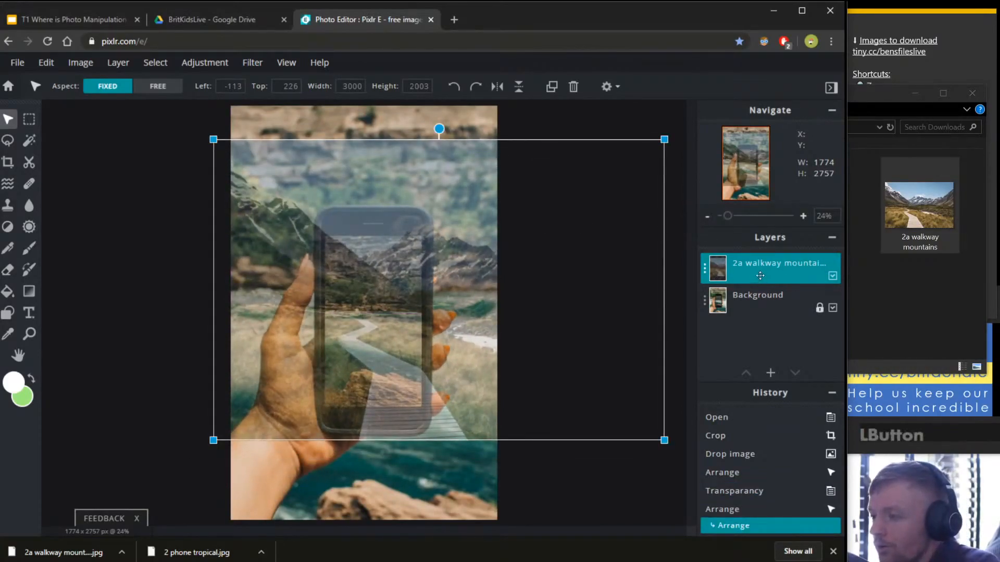
{"action": "left_click", "coordinate": [705, 269]}
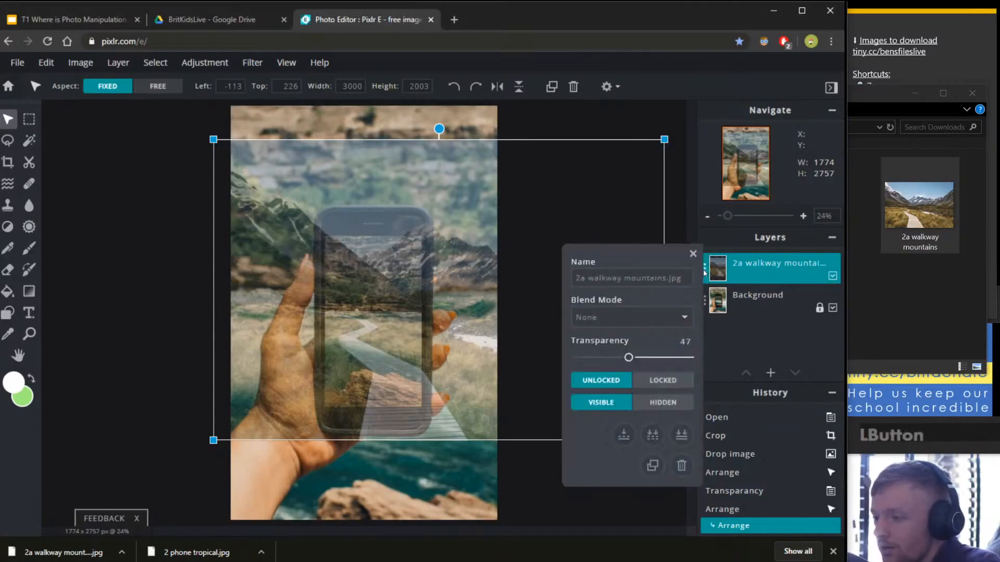
{"action": "left_click_drag", "start_coordinate": [628, 358], "coordinate": [633, 359]}
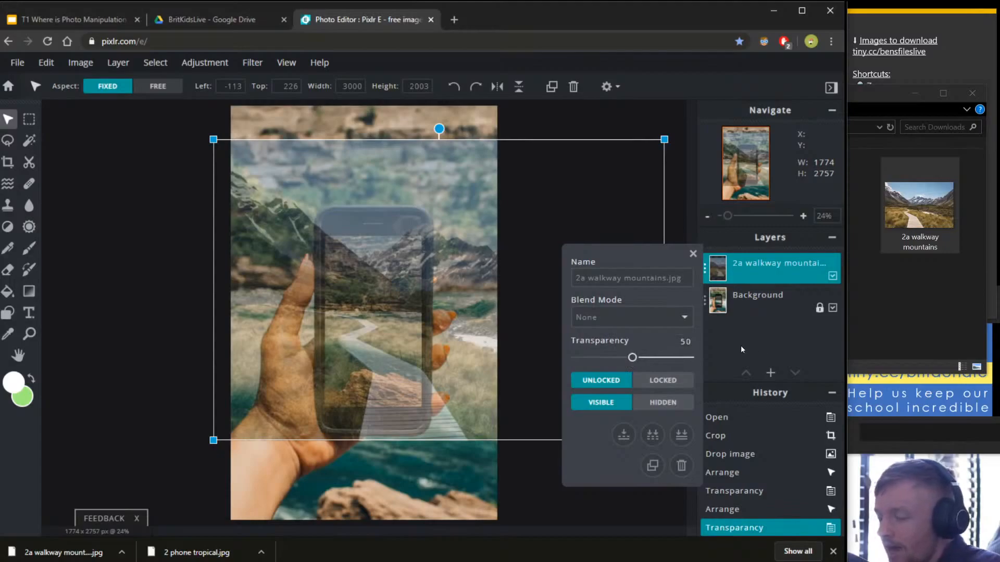
{"action": "left_click", "coordinate": [692, 254]}
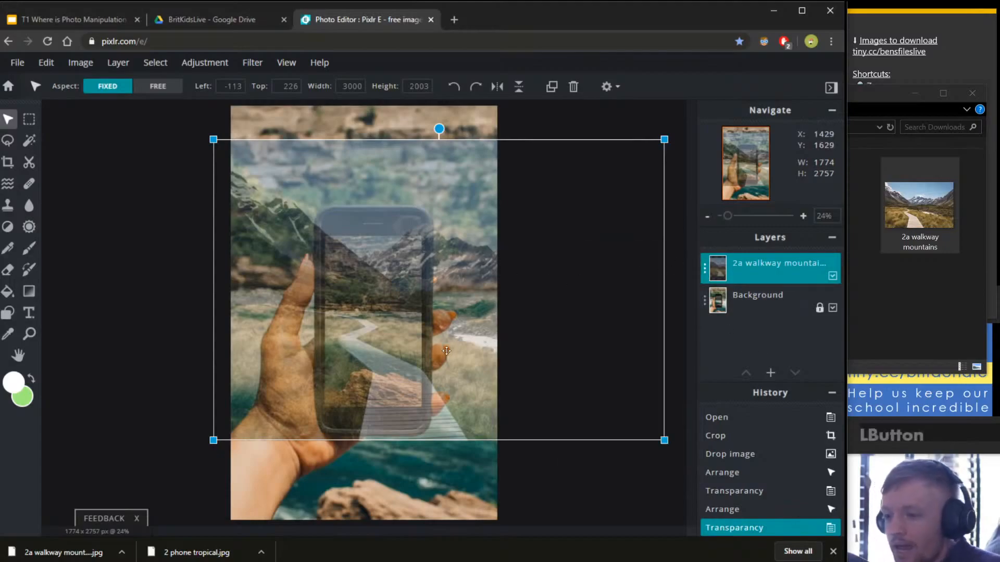
Zoom out and drag the walkway layer further down over the phone photo.
{"action": "scroll", "coordinate": [293, 363], "scroll_direction": "up", "scroll_amount": 4}
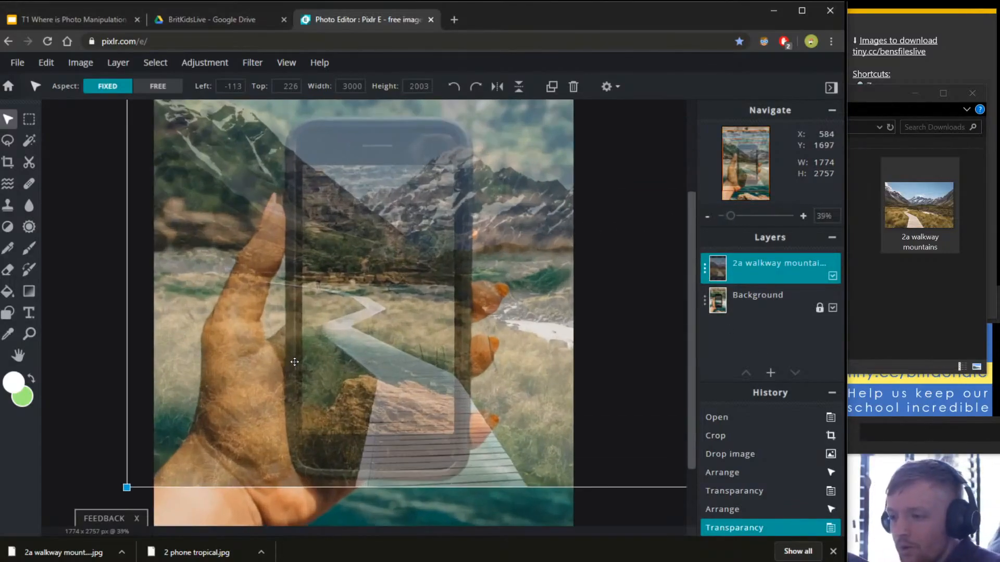
{"action": "left_click_drag", "start_coordinate": [384, 210], "coordinate": [383, 288]}
{"action": "scroll", "coordinate": [388, 290], "scroll_direction": "up", "scroll_amount": 8}
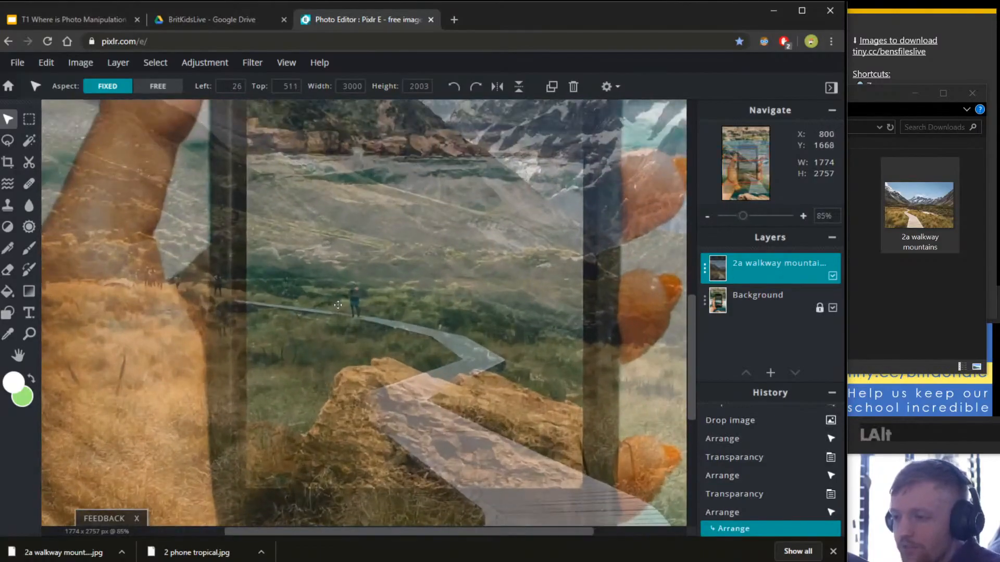
{"action": "scroll", "coordinate": [396, 308], "scroll_direction": "down", "scroll_amount": 5}
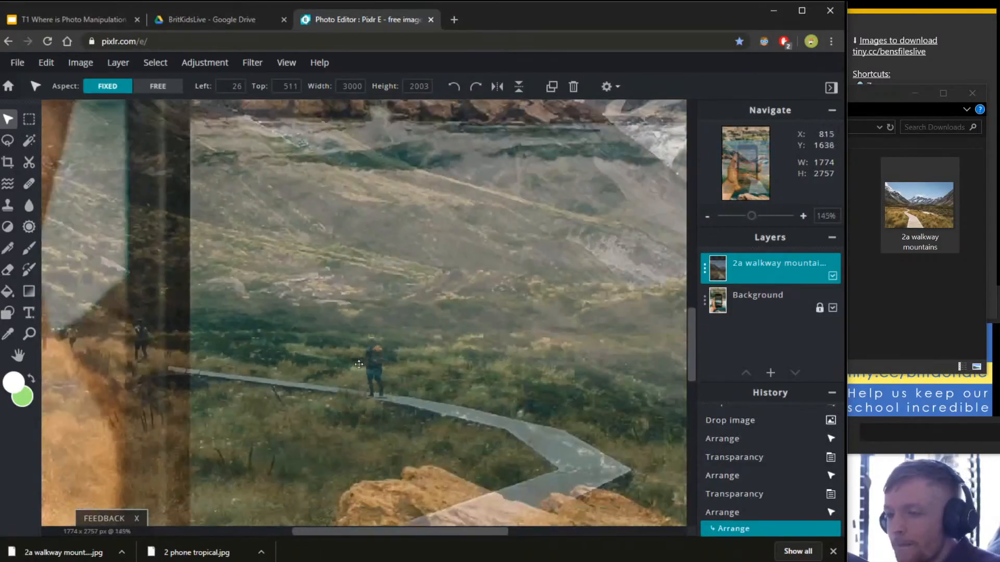
{"action": "scroll", "coordinate": [421, 337], "scroll_direction": "up", "scroll_amount": 4}
{"action": "scroll", "coordinate": [420, 337], "scroll_direction": "down", "scroll_amount": 8}
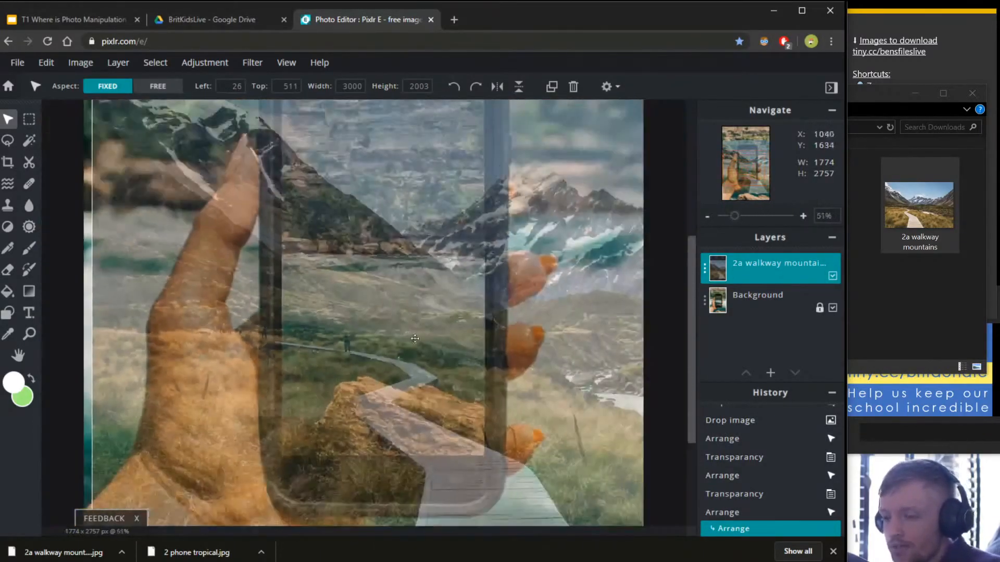
{"action": "scroll", "coordinate": [331, 326], "scroll_direction": "down", "scroll_amount": 3}
{"action": "scroll", "coordinate": [385, 358], "scroll_direction": "up", "scroll_amount": 2}
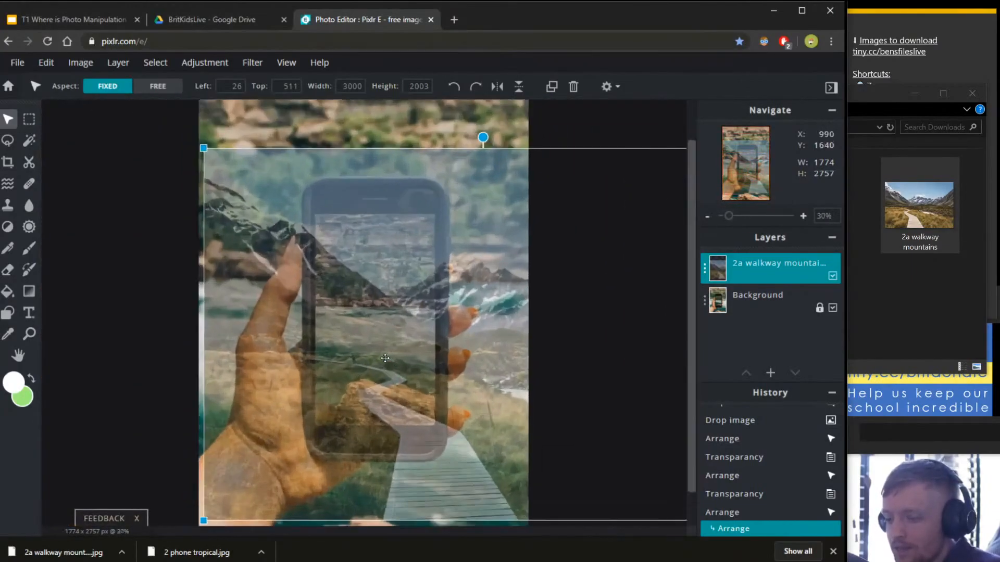
{"action": "scroll", "coordinate": [365, 400], "scroll_direction": "up", "scroll_amount": 1}
{"action": "scroll", "coordinate": [371, 390], "scroll_direction": "down", "scroll_amount": 3}
{"action": "scroll", "coordinate": [380, 376], "scroll_direction": "up", "scroll_amount": 2}
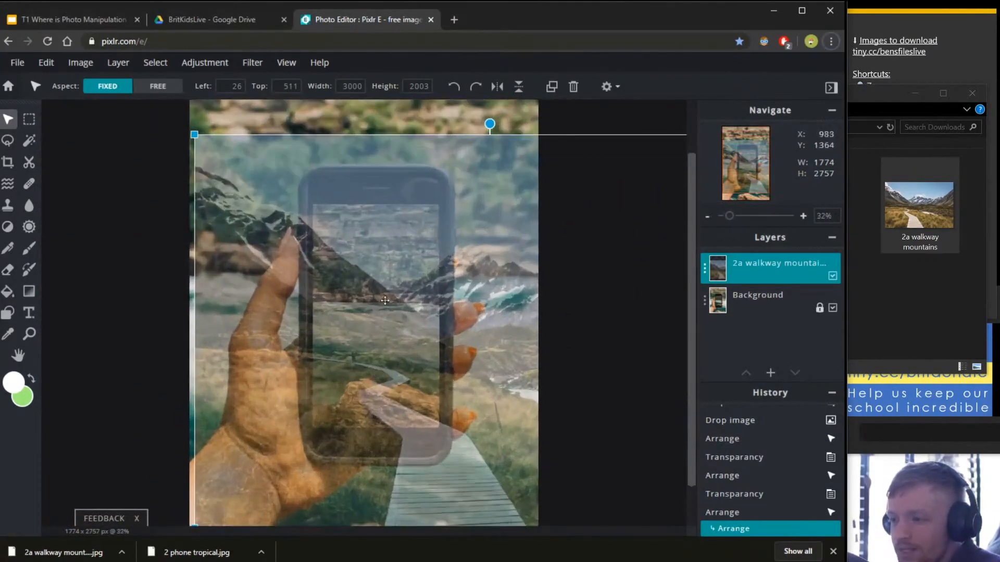
{"action": "left_click_drag", "start_coordinate": [384, 301], "coordinate": [382, 322]}
{"action": "scroll", "coordinate": [396, 417], "scroll_direction": "up", "scroll_amount": 1}
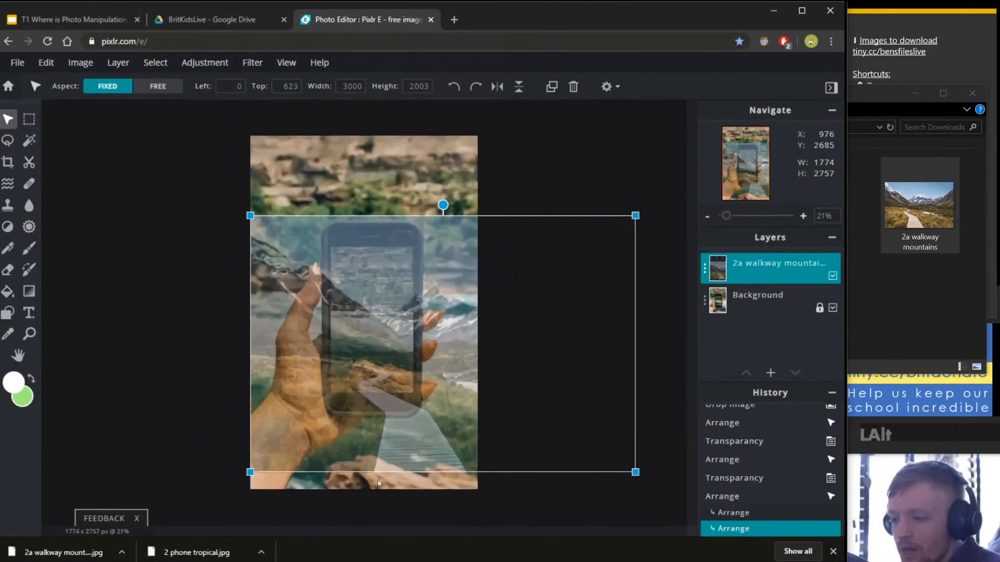
{"action": "scroll", "coordinate": [407, 483], "scroll_direction": "down", "scroll_amount": 1}
{"action": "scroll", "coordinate": [407, 484], "scroll_direction": "down", "scroll_amount": 2}
{"action": "scroll", "coordinate": [489, 492], "scroll_direction": "up", "scroll_amount": 4}
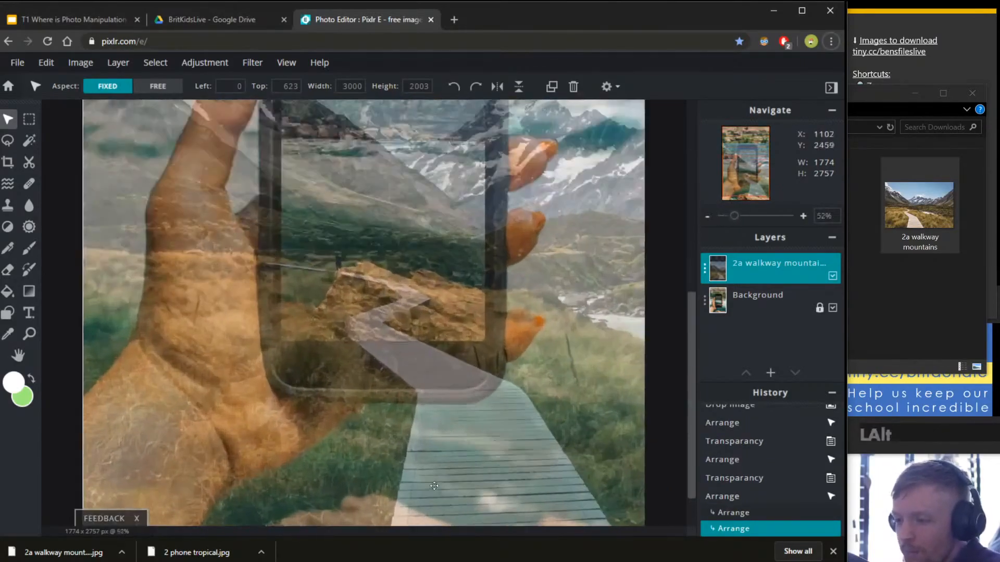
{"action": "scroll", "coordinate": [499, 413], "scroll_direction": "down", "scroll_amount": 3}
{"action": "scroll", "coordinate": [499, 413], "scroll_direction": "up", "scroll_amount": 4}
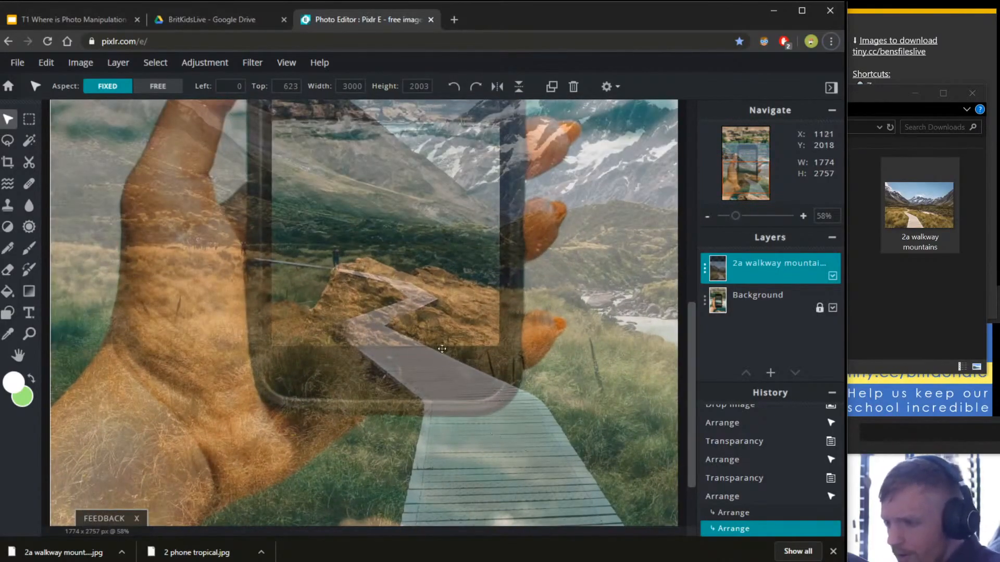
Pan and zoom to view the whole composite, undoing two trial layer moves.
{"action": "left_click_drag", "start_coordinate": [476, 467], "coordinate": [472, 344]}
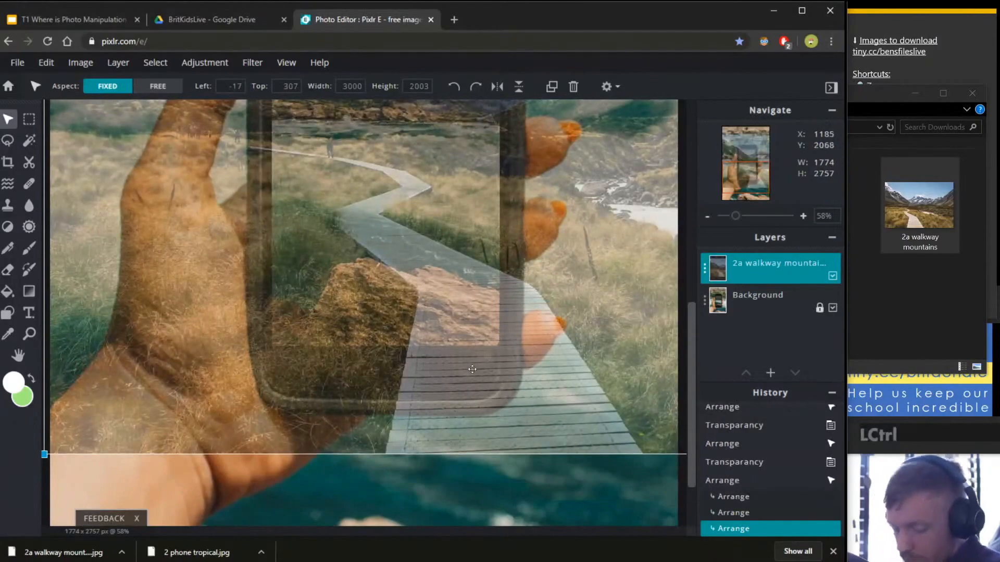
{"action": "key", "text": "ctrl+z"}
{"action": "key", "text": "space"}
{"action": "left_click_drag", "start_coordinate": [486, 489], "coordinate": [443, 435]}
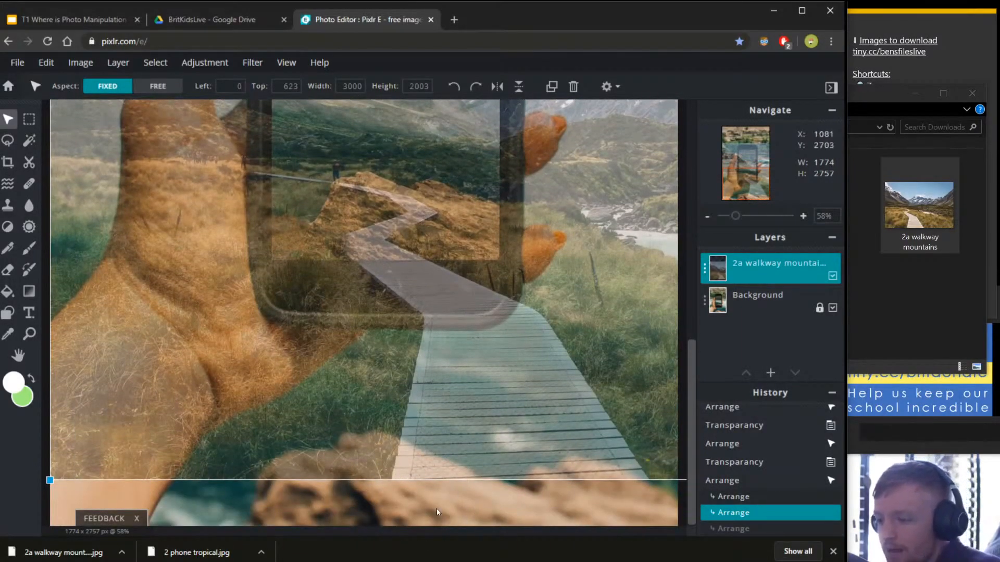
{"action": "key", "text": "alt"}
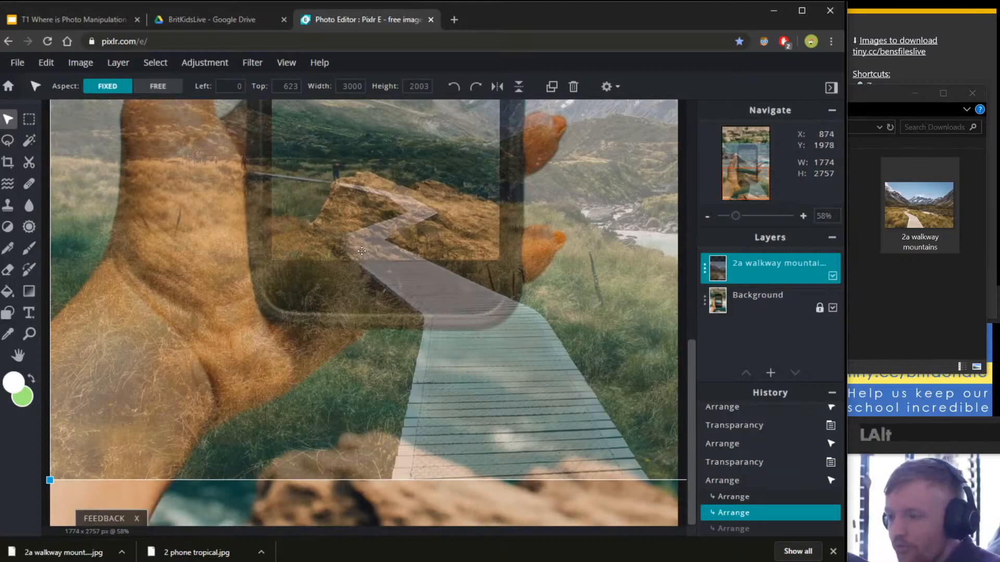
{"action": "scroll", "coordinate": [362, 251], "scroll_direction": "up", "scroll_amount": 2}
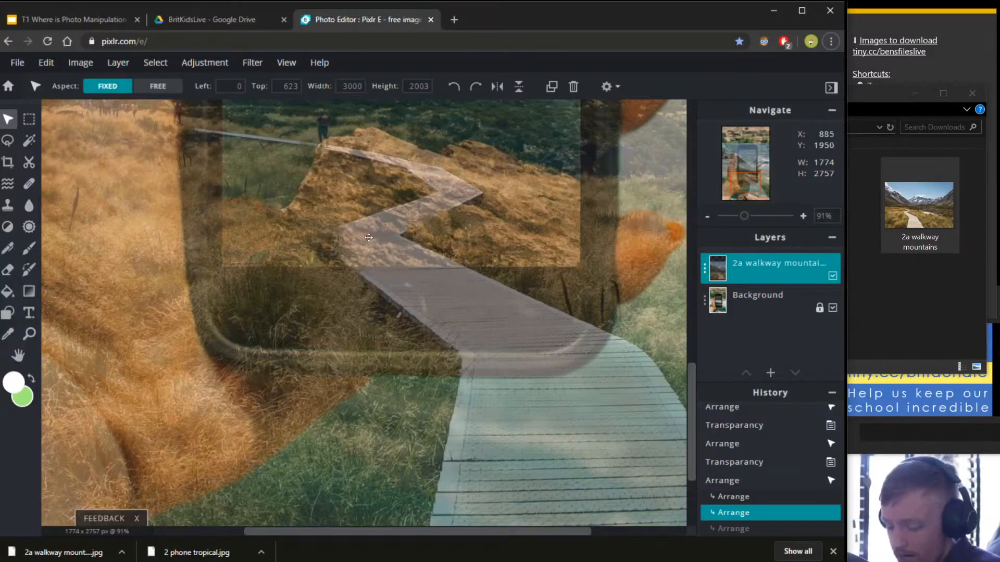
{"action": "scroll", "coordinate": [369, 238], "scroll_direction": "down", "scroll_amount": 4}
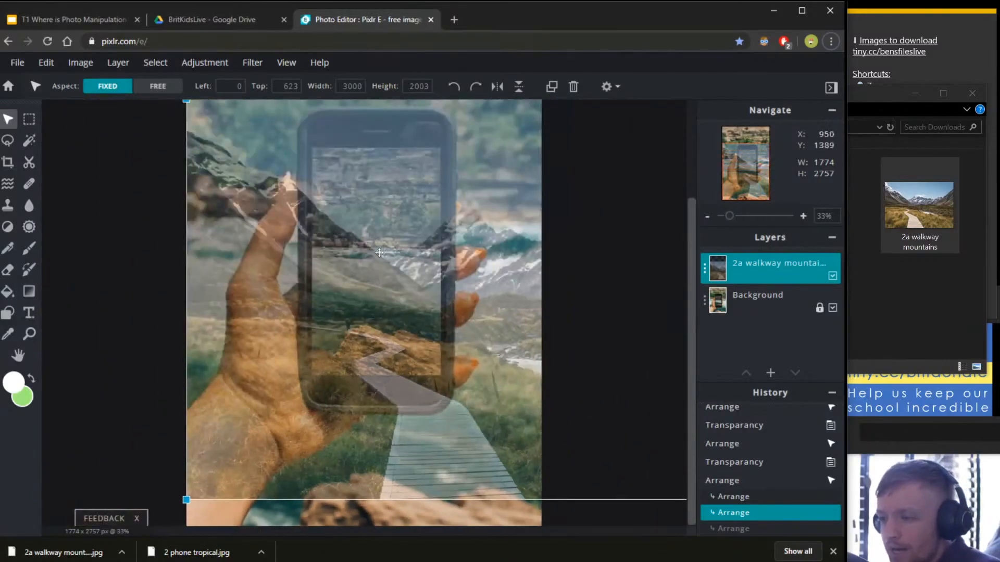
{"action": "scroll", "coordinate": [439, 286], "scroll_direction": "up", "scroll_amount": 1}
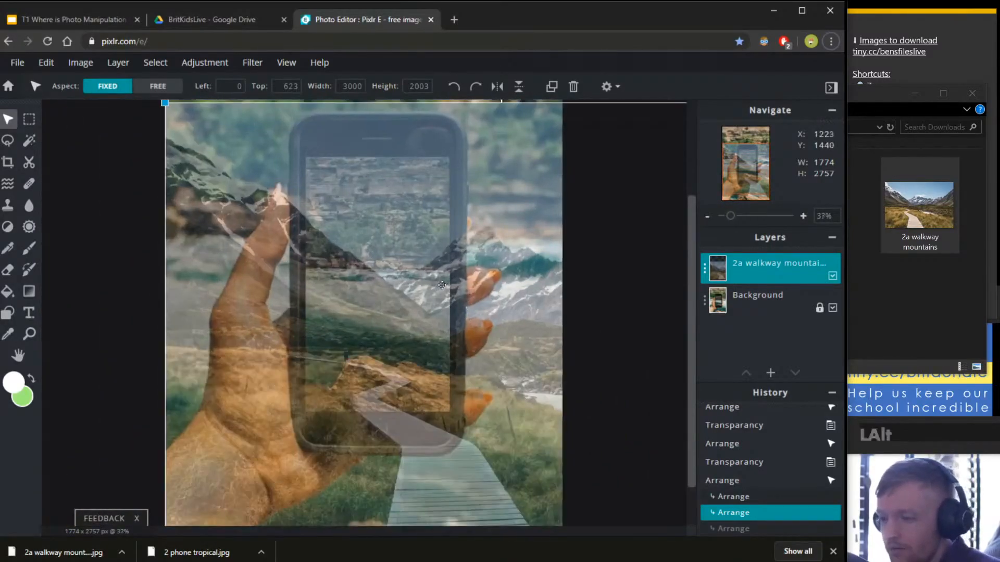
{"action": "scroll", "coordinate": [445, 286], "scroll_direction": "down", "scroll_amount": 1}
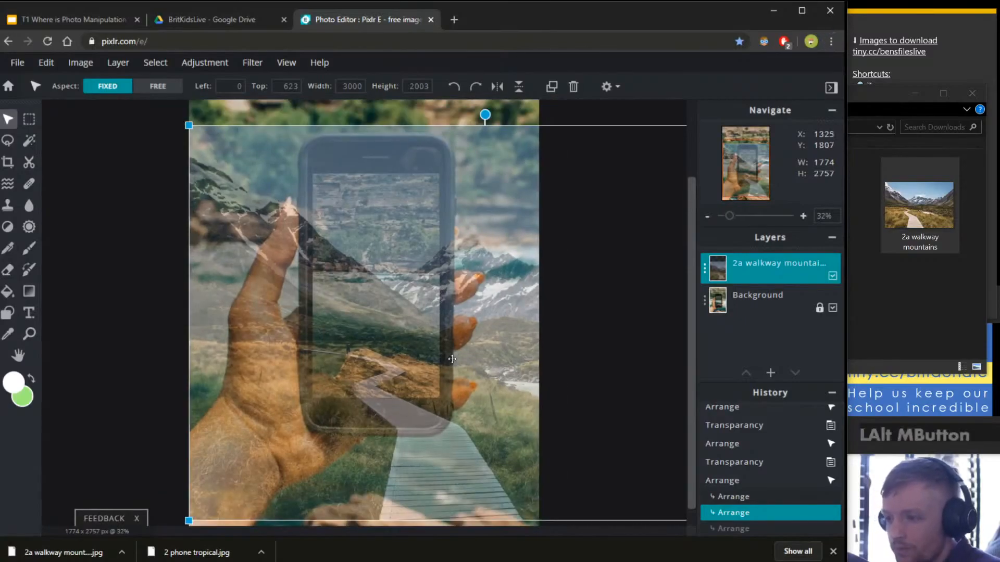
{"action": "left_click_drag", "start_coordinate": [426, 351], "coordinate": [449, 328]}
{"action": "key", "text": "ctrl+z"}
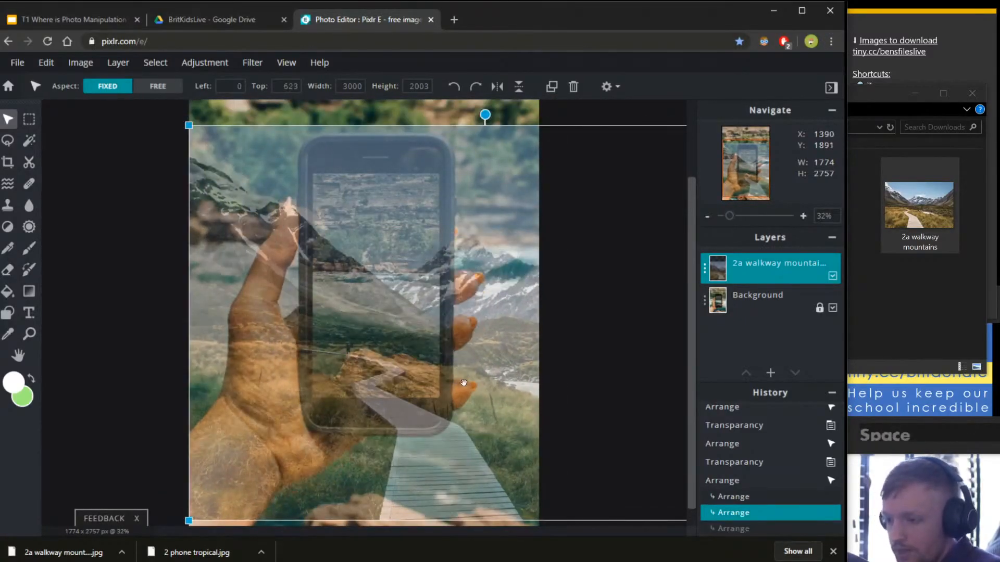
{"action": "left_click_drag", "start_coordinate": [464, 391], "coordinate": [464, 366]}
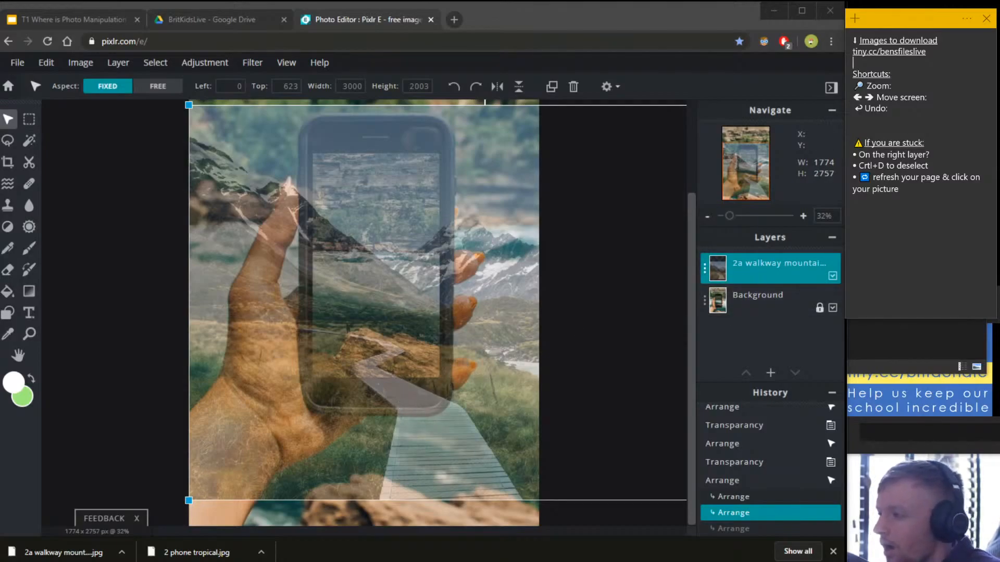
Fill in the Zoom shortcut note as 'alt + scroll'.
{"action": "left_click_drag", "start_coordinate": [892, 86], "coordinate": [852, 85]}
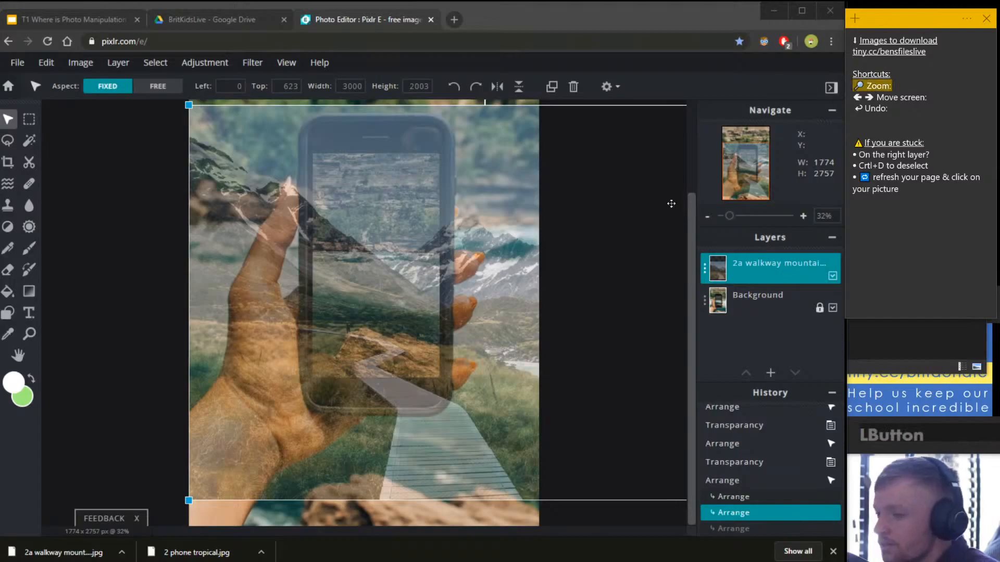
{"action": "scroll", "coordinate": [605, 357], "scroll_direction": "up", "scroll_amount": 1}
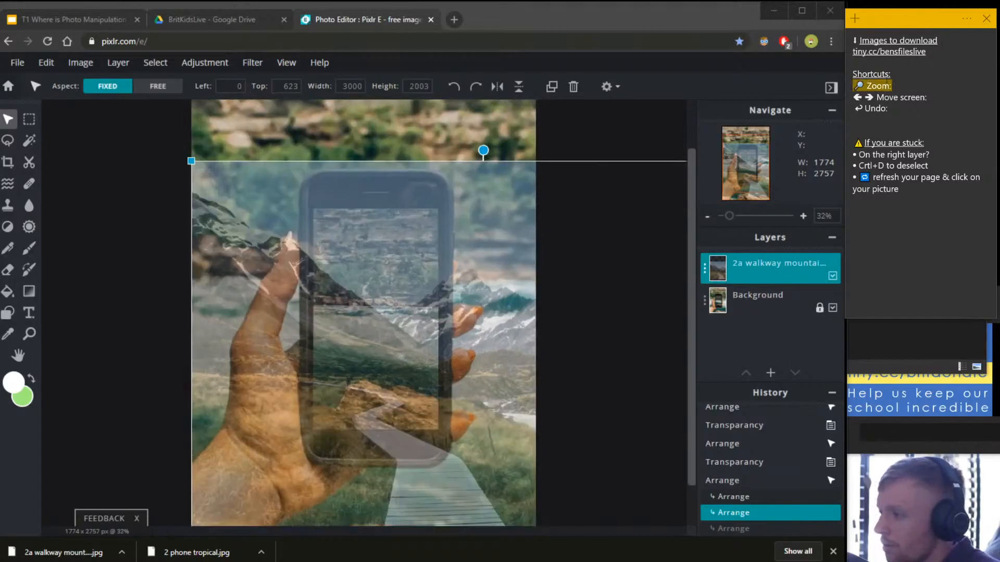
{"action": "left_click", "coordinate": [910, 84]}
{"action": "type", "text": "alt"}
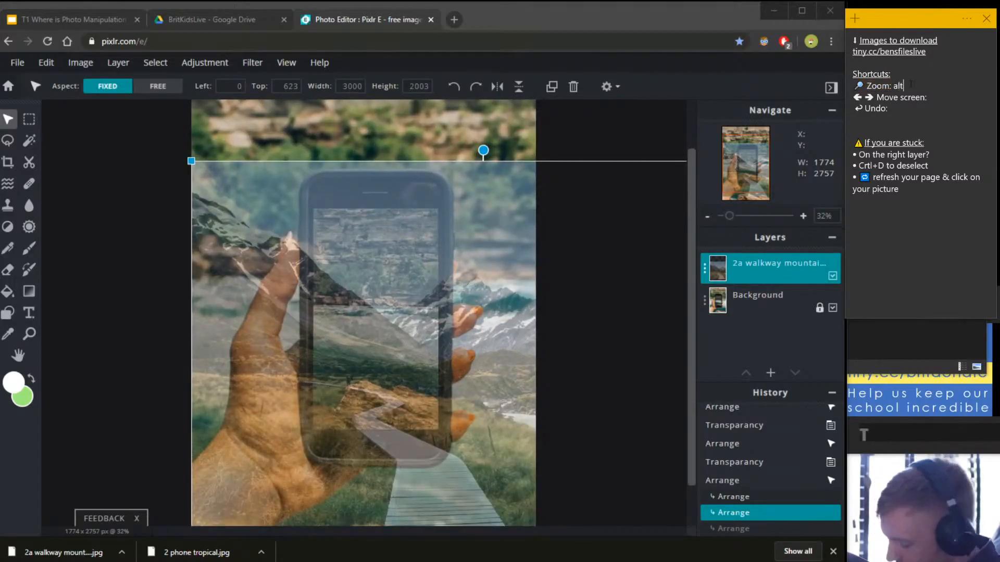
{"action": "type", "text": " + s"}
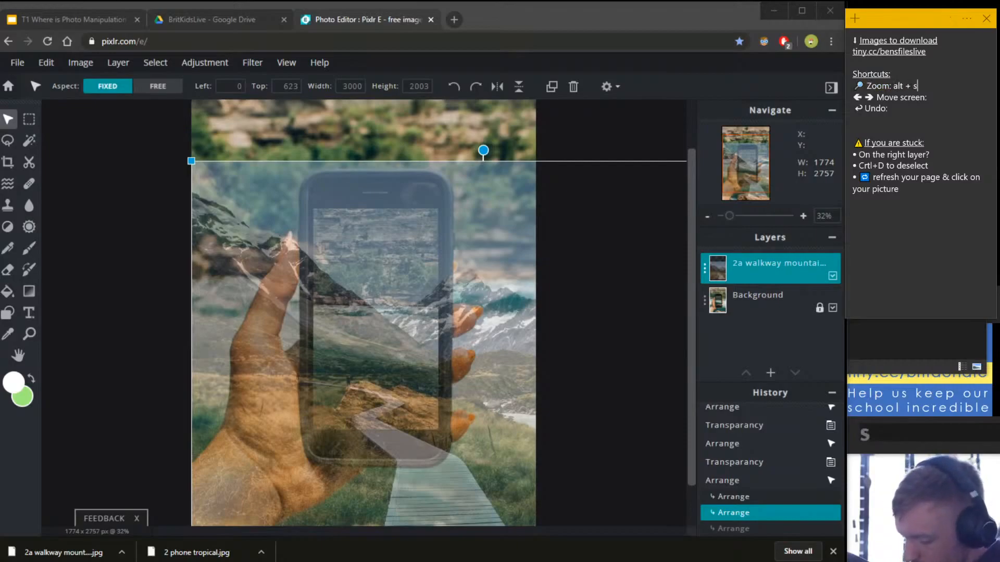
{"action": "type", "text": "crooll"}
{"action": "key", "text": "BackSpace"}
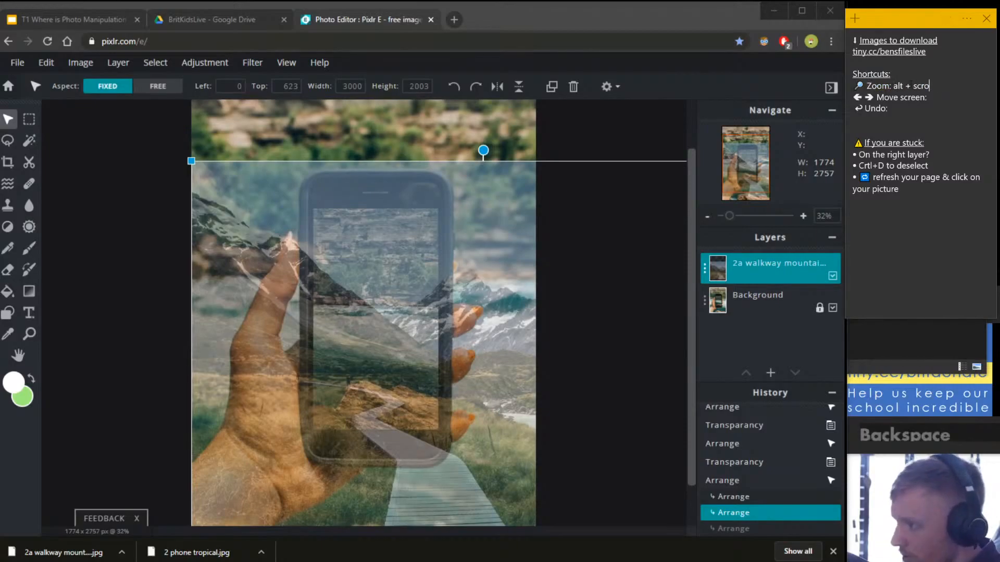
{"action": "type", "text": "ll"}
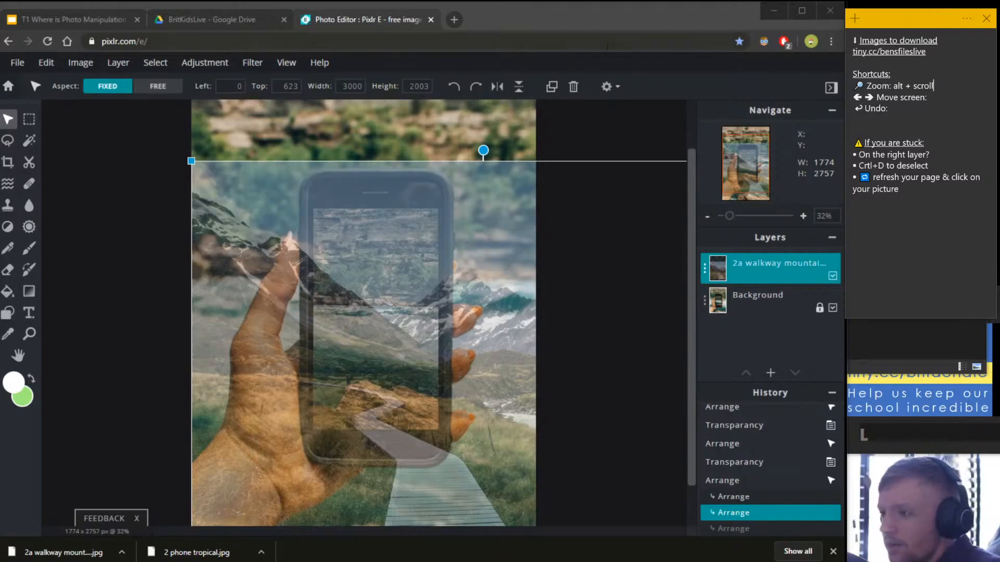
Pan the canvas with Space-drag, then note 'hold space & drag click' after Move screen:.
{"action": "left_click", "coordinate": [669, 92]}
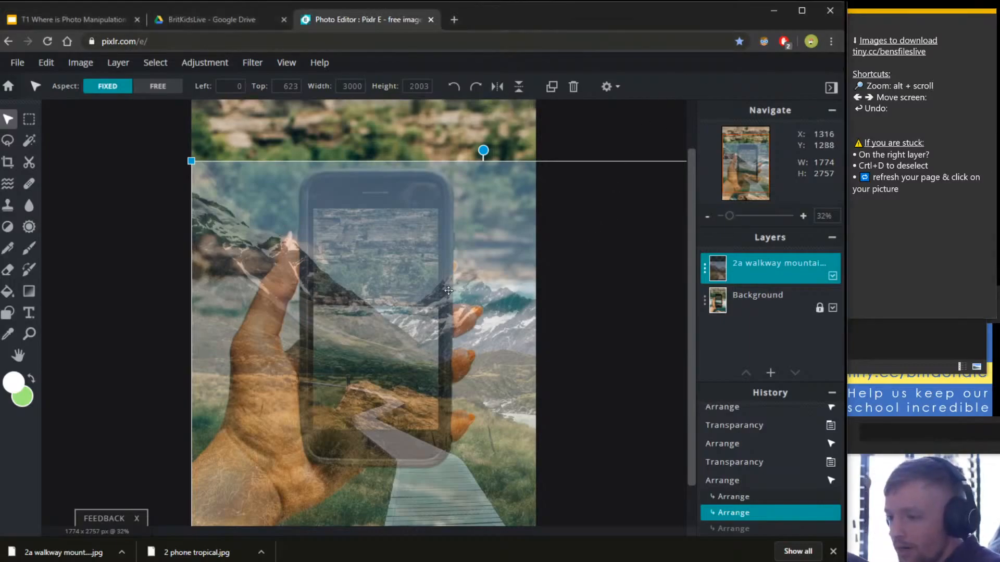
{"action": "key", "text": "space"}
{"action": "left_click_drag", "start_coordinate": [392, 339], "coordinate": [410, 390]}
{"action": "scroll", "coordinate": [409, 390], "scroll_direction": "up", "scroll_amount": 3}
{"action": "key", "text": "alt"}
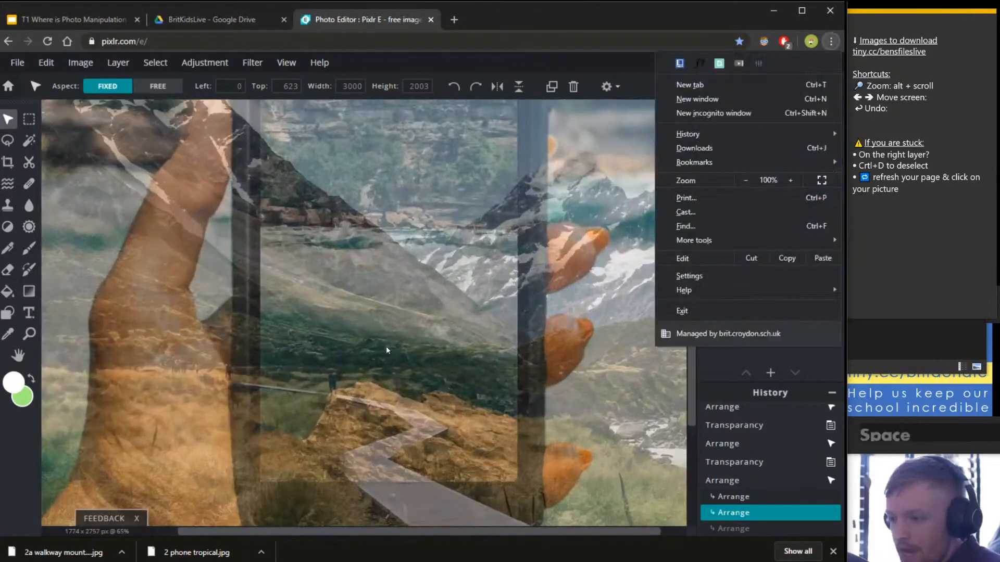
{"action": "left_click", "coordinate": [406, 305]}
{"action": "key", "text": "space"}
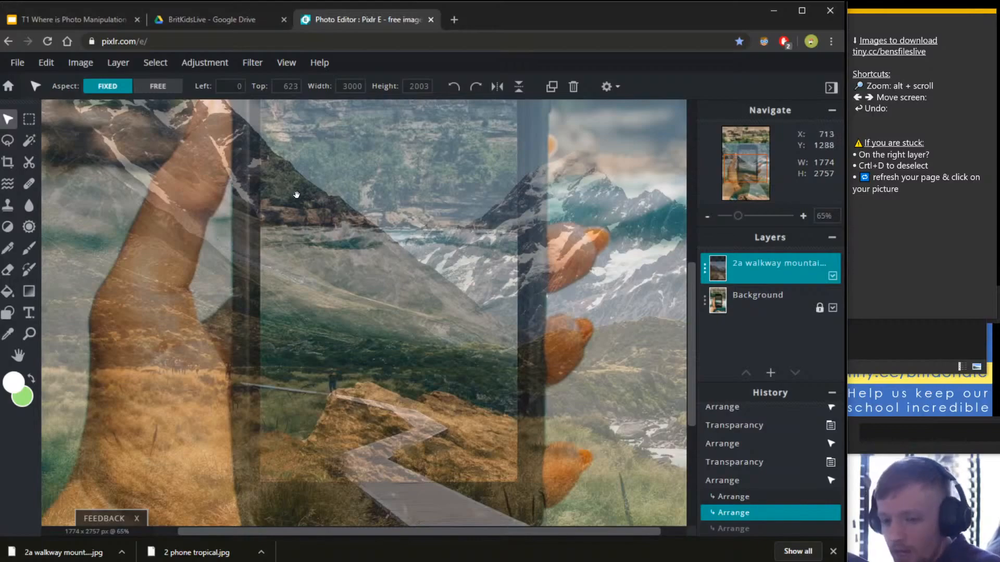
{"action": "mouse_move", "coordinate": [384, 160]}
{"action": "left_mouse_down"}
{"action": "mouse_move", "coordinate": [366, 288]}
{"action": "mouse_move", "coordinate": [491, 357]}
{"action": "mouse_move", "coordinate": [448, 292]}
{"action": "mouse_move", "coordinate": [364, 250]}
{"action": "mouse_move", "coordinate": [326, 321]}
{"action": "mouse_move", "coordinate": [393, 219]}
{"action": "mouse_move", "coordinate": [346, 174]}
{"action": "mouse_move", "coordinate": [437, 188]}
{"action": "mouse_move", "coordinate": [316, 299]}
{"action": "mouse_move", "coordinate": [424, 212]}
{"action": "mouse_move", "coordinate": [380, 290]}
{"action": "mouse_move", "coordinate": [357, 223]}
{"action": "mouse_move", "coordinate": [428, 192]}
{"action": "mouse_move", "coordinate": [379, 163]}
{"action": "left_mouse_up"}
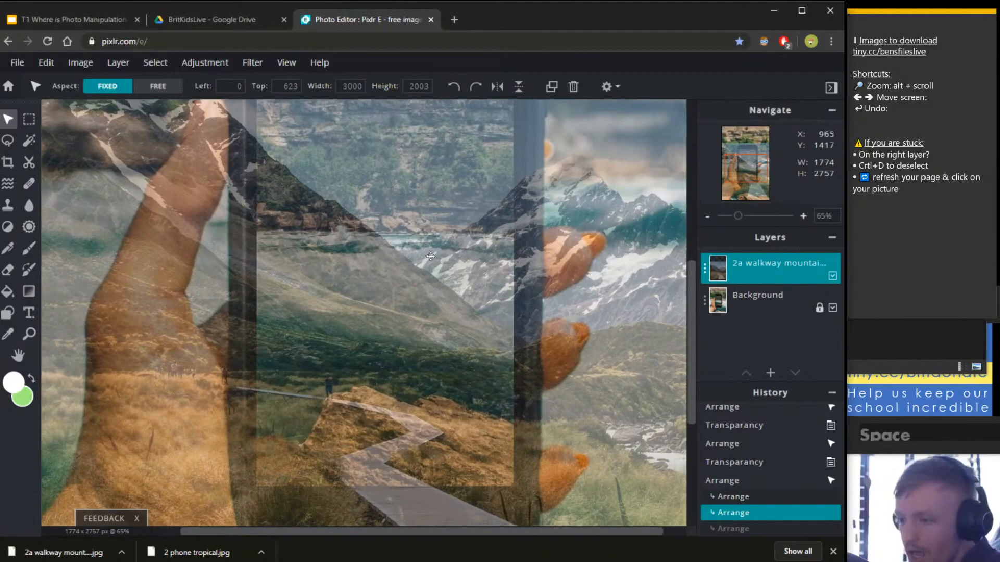
{"action": "left_click", "coordinate": [954, 97]}
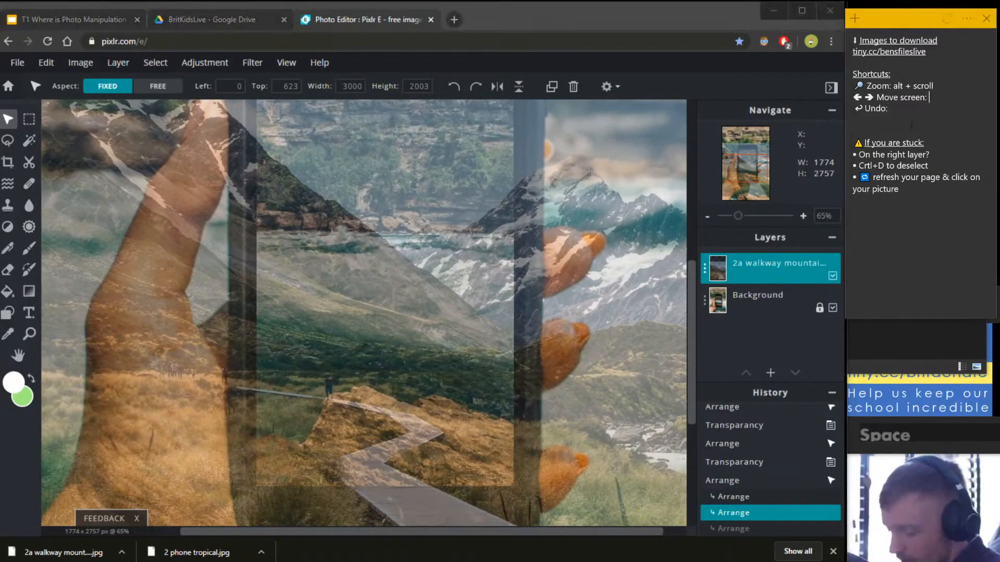
{"action": "type", "text": "hold "}
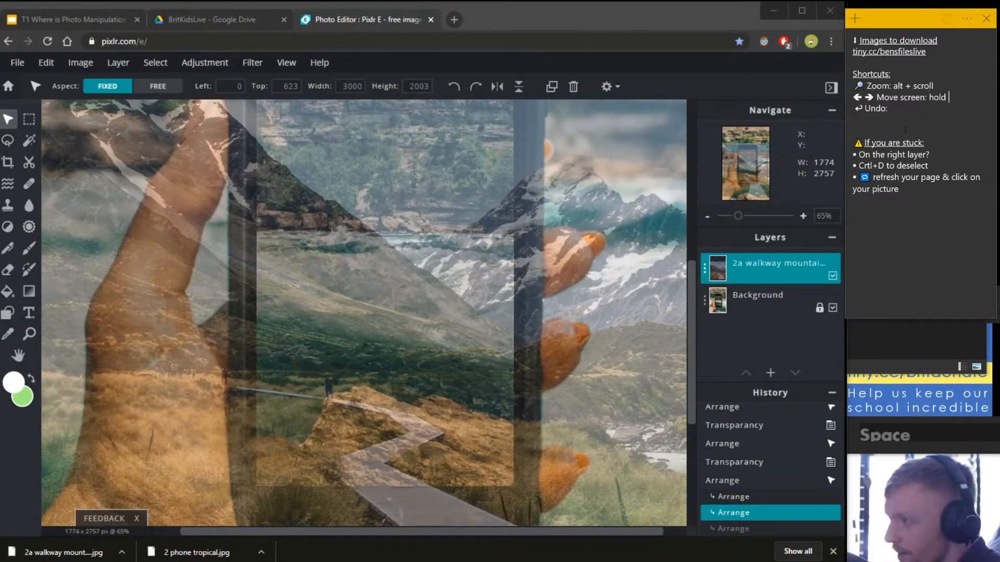
{"action": "type", "text": "space"}
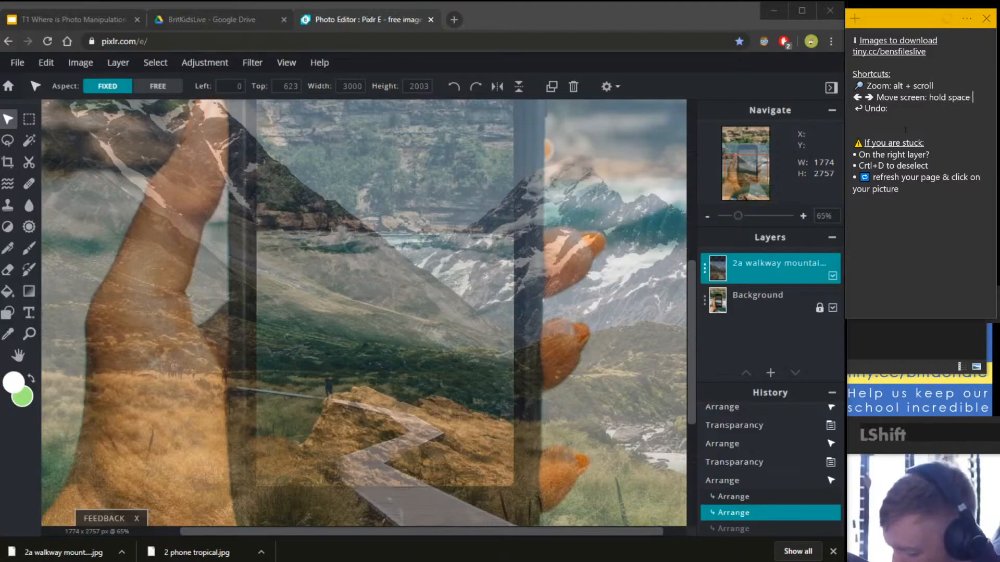
{"action": "type", "text": " & d"}
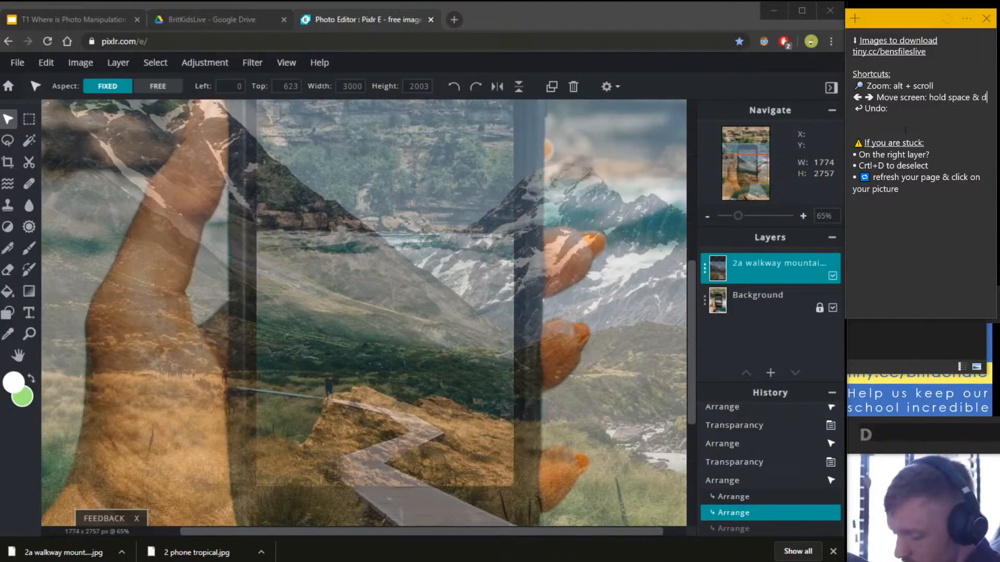
{"action": "type", "text": "rag click"}
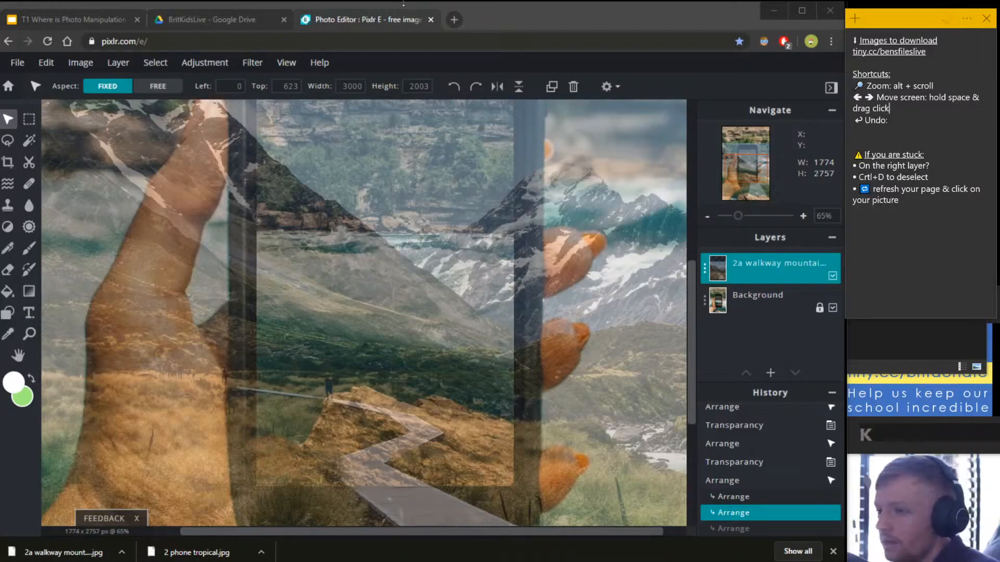
Pan the view toward the walkway and put the cursor after the note's Undo: entry.
{"action": "left_click", "coordinate": [570, 65]}
{"action": "key", "text": "space"}
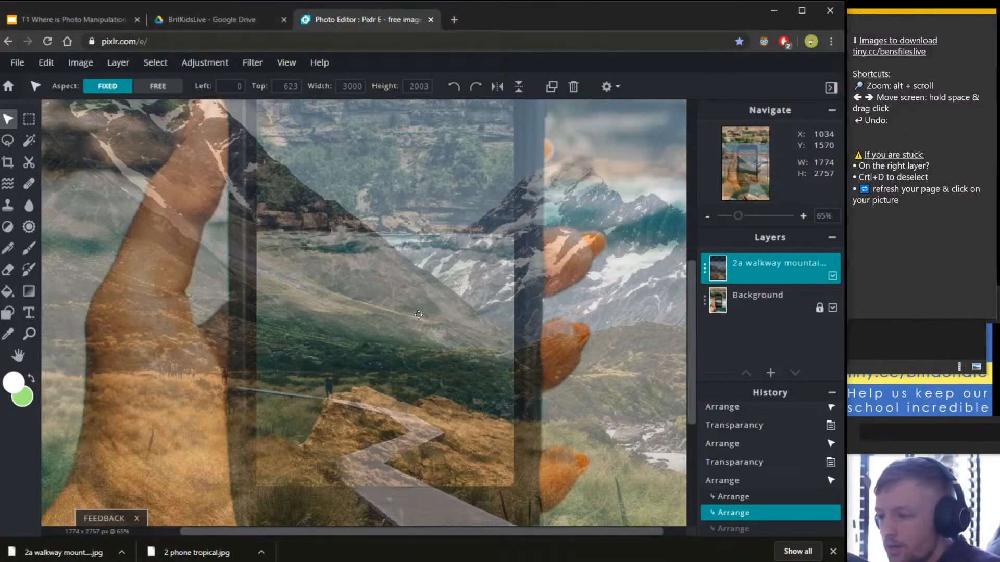
{"action": "left_click_drag", "start_coordinate": [373, 328], "coordinate": [328, 240]}
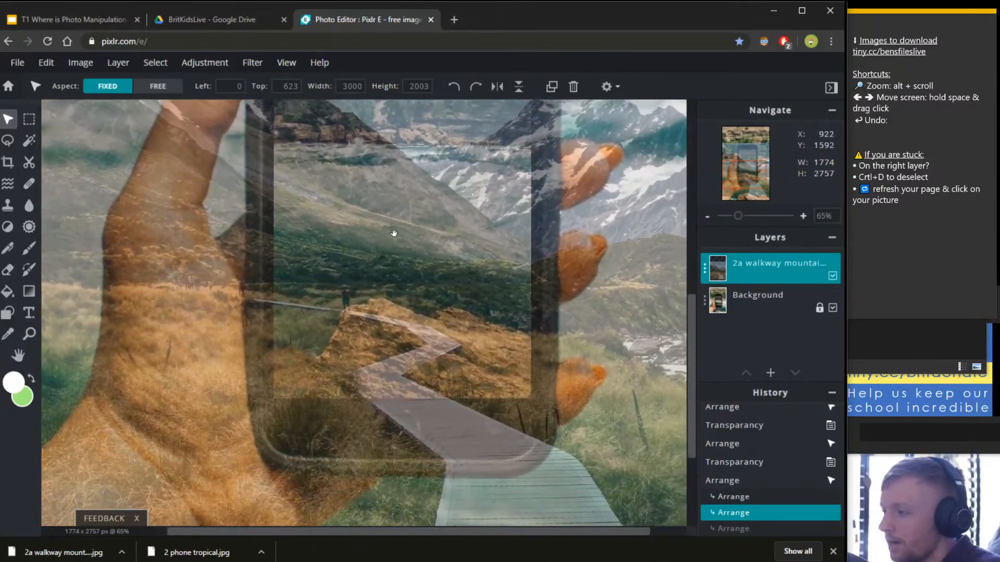
{"action": "left_click_drag", "start_coordinate": [395, 233], "coordinate": [402, 221]}
{"action": "left_click", "coordinate": [909, 116]}
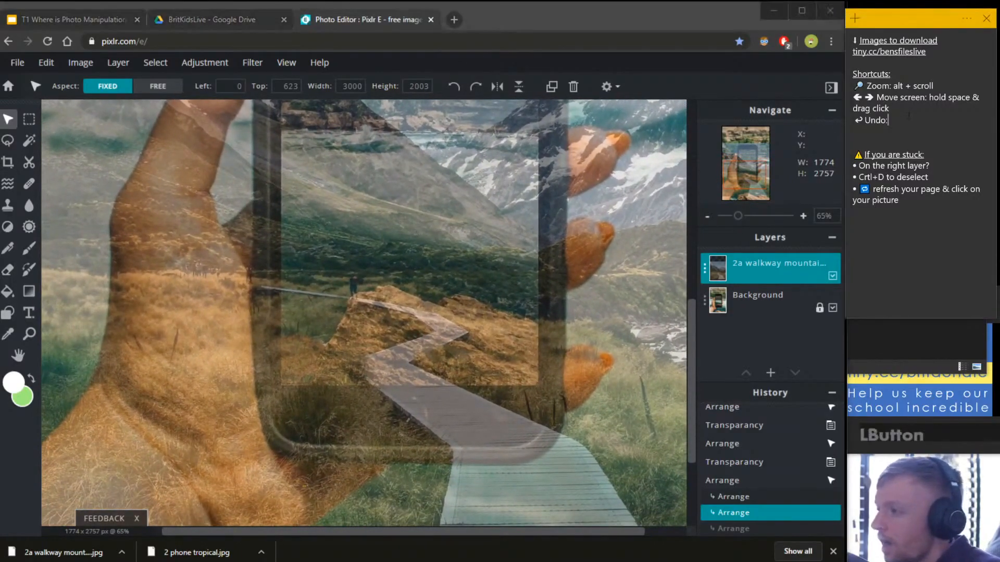
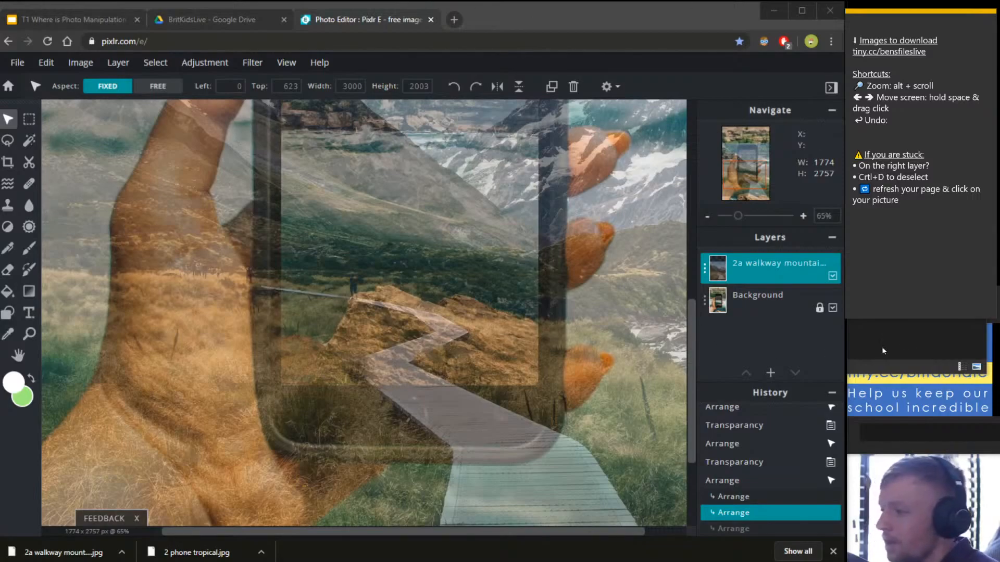
Type 'ctrl+z' after Undo: in the shortcuts sticky note and highlight it.
{"action": "left_click", "coordinate": [903, 120]}
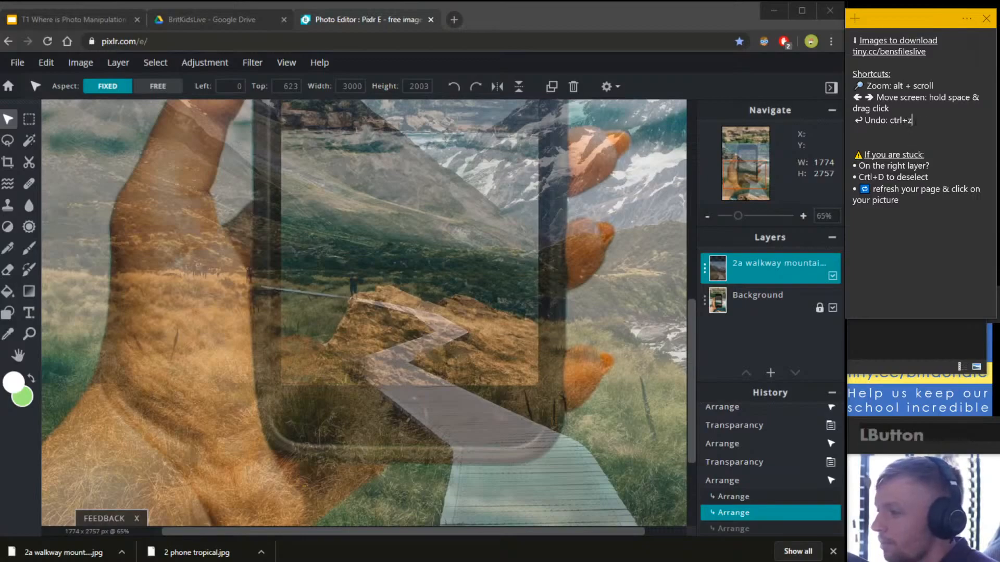
{"action": "left_click_drag", "start_coordinate": [912, 120], "coordinate": [891, 123]}
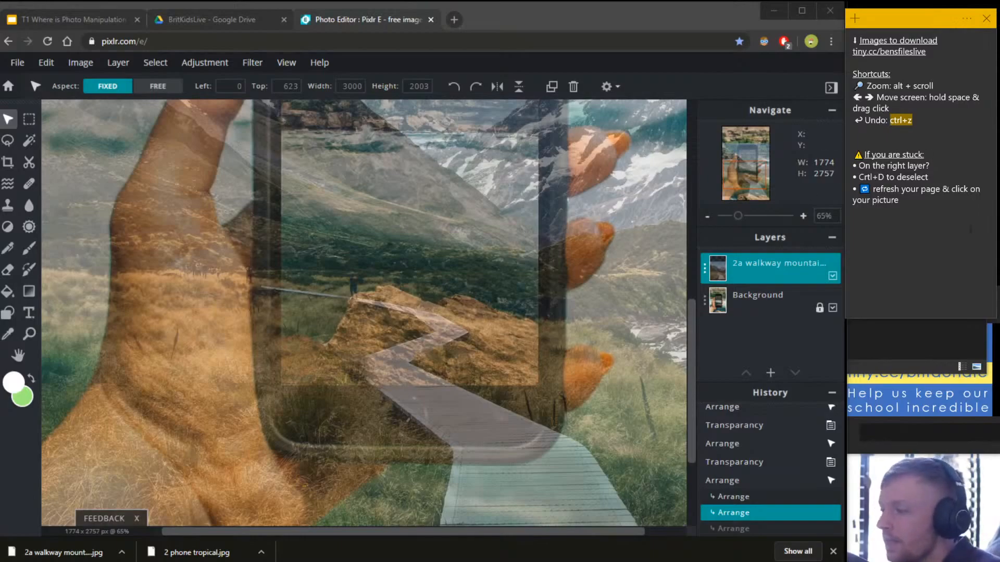
{"action": "left_click", "coordinate": [885, 219]}
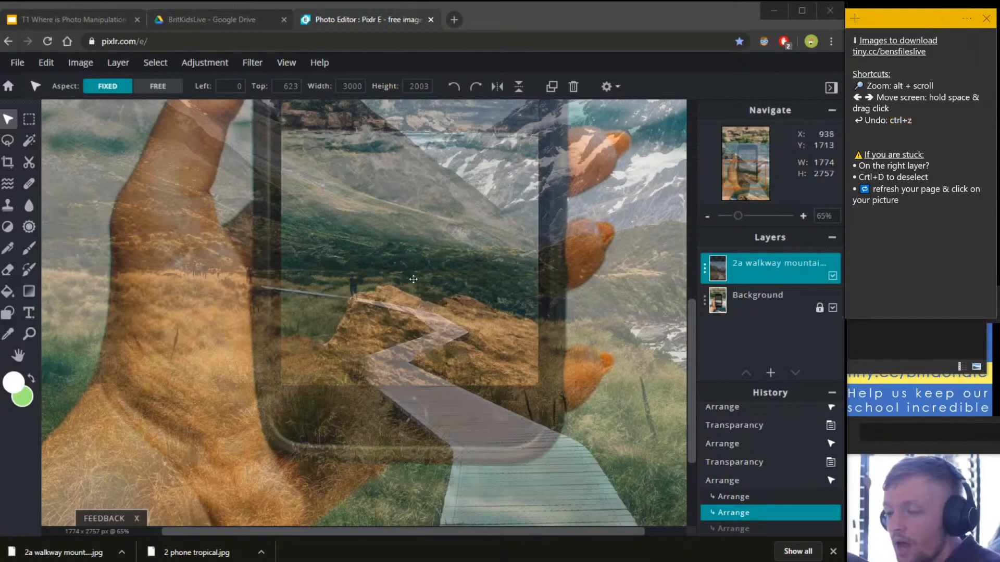
Nudge the walkway layer's Top from 623 to 621, zoom out to 32%, and pick Cutout/Mask.
{"action": "left_click", "coordinate": [474, 429]}
{"action": "scroll", "coordinate": [475, 429], "scroll_direction": "down", "scroll_amount": 5}
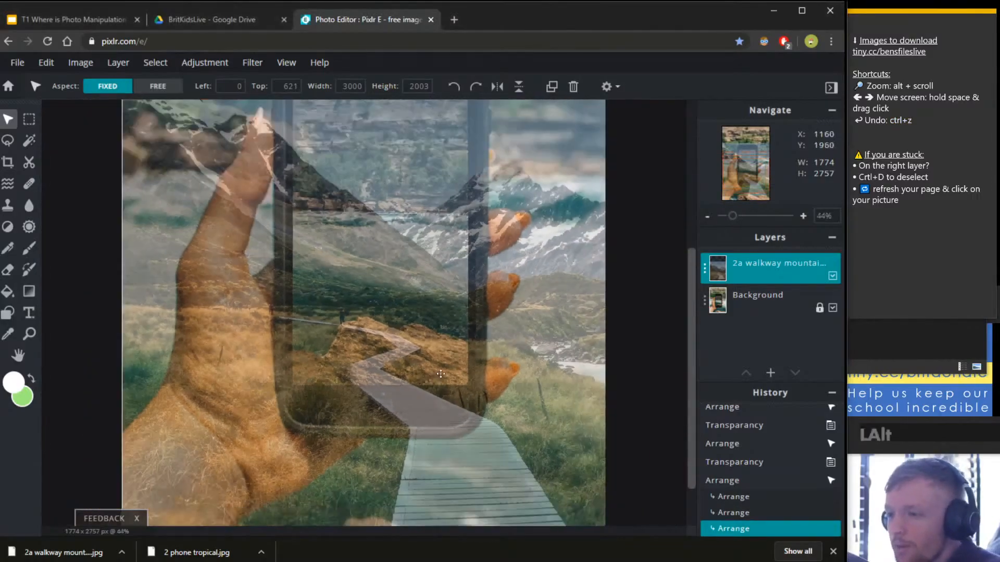
{"action": "scroll", "coordinate": [444, 418], "scroll_direction": "up", "scroll_amount": 2}
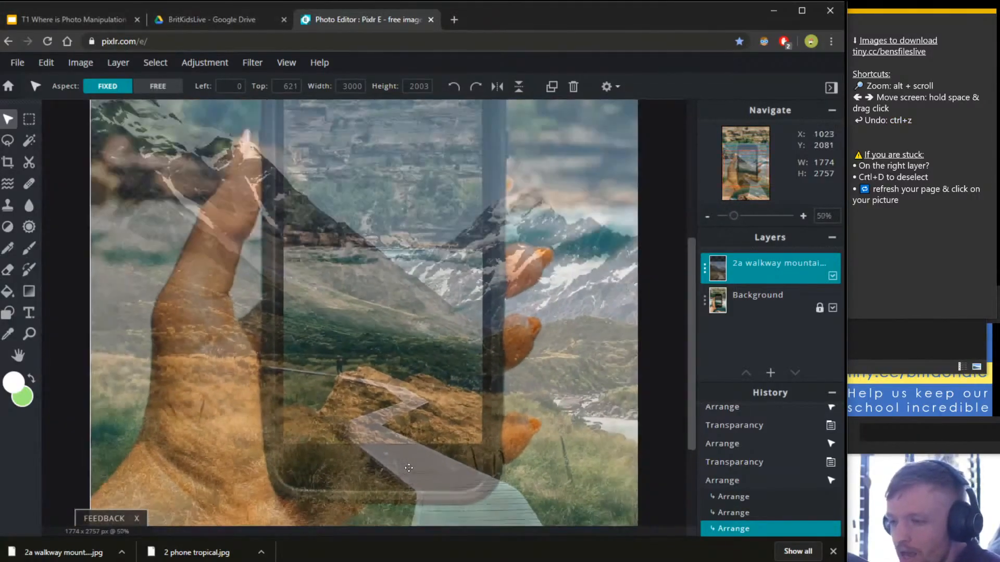
{"action": "scroll", "coordinate": [412, 458], "scroll_direction": "down", "scroll_amount": 4}
{"action": "scroll", "coordinate": [363, 372], "scroll_direction": "up", "scroll_amount": 1}
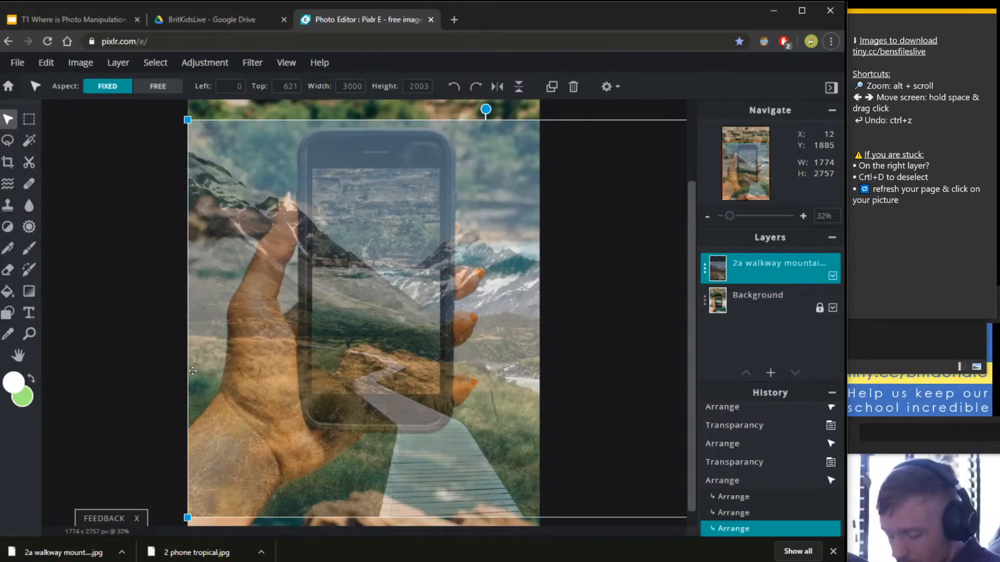
{"action": "left_click", "coordinate": [30, 162]}
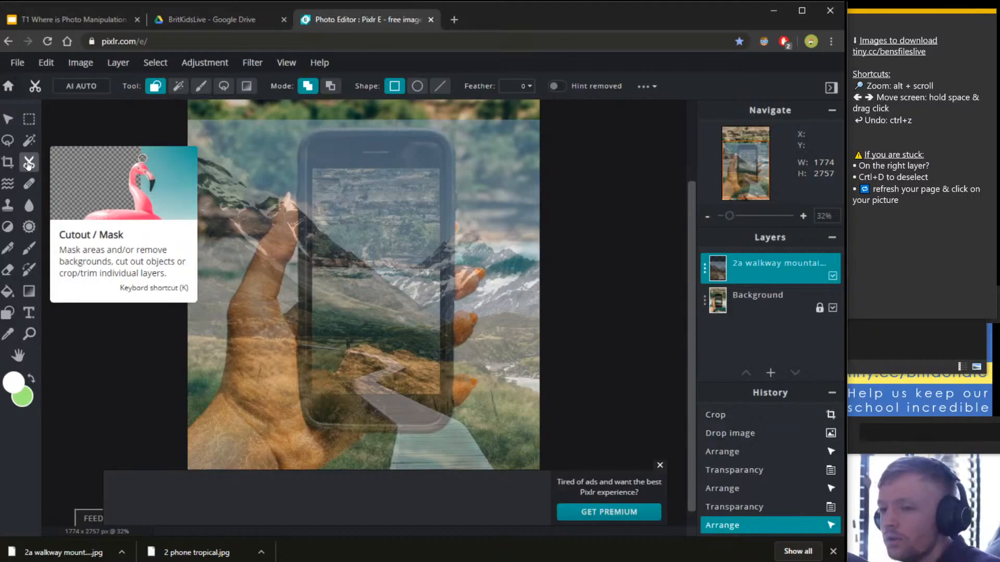
Activate the Cutout/Mask tool, dismiss its help card, and set Tool to Lasso Mask.
{"action": "left_click", "coordinate": [29, 164]}
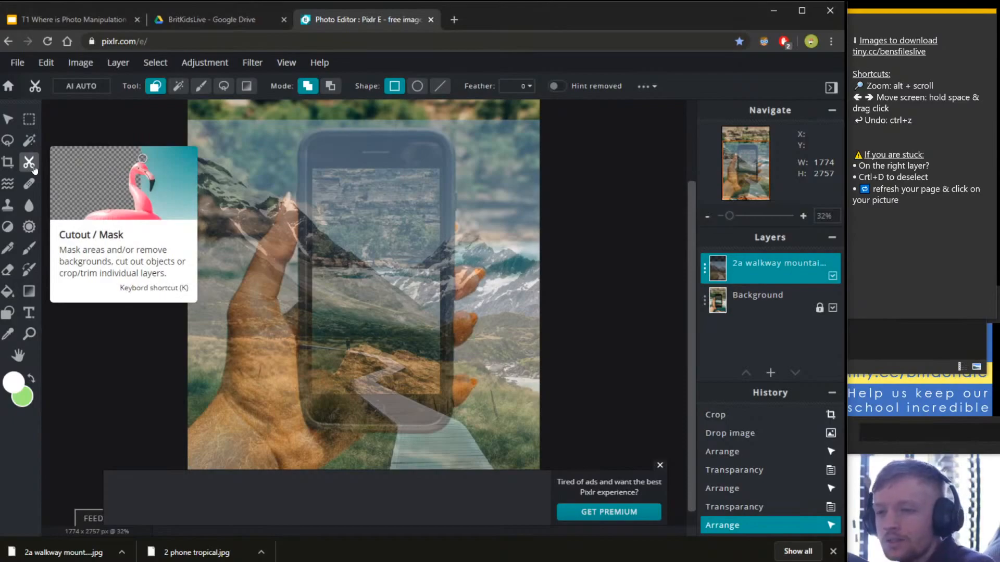
{"action": "left_click", "coordinate": [30, 166]}
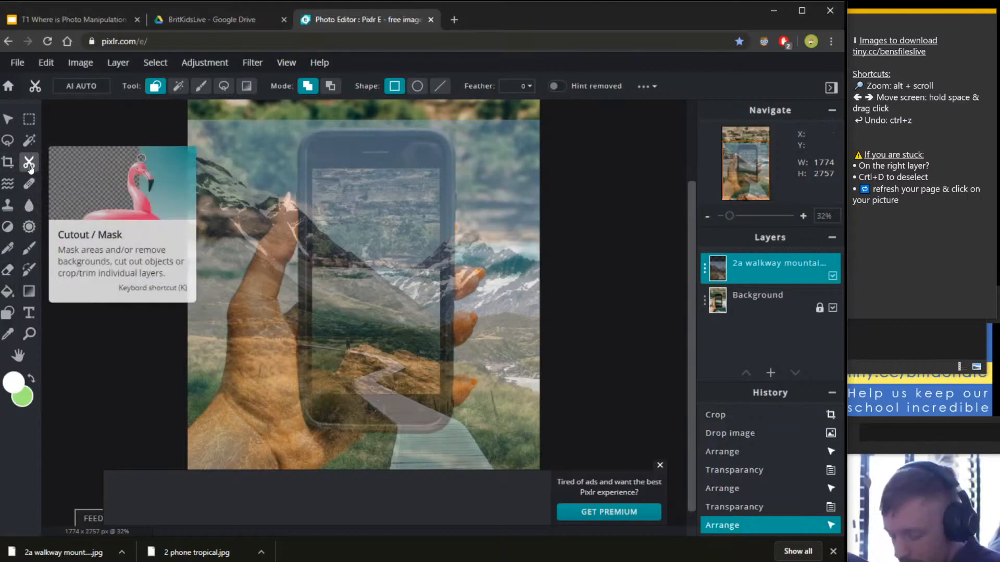
{"action": "key", "text": "k"}
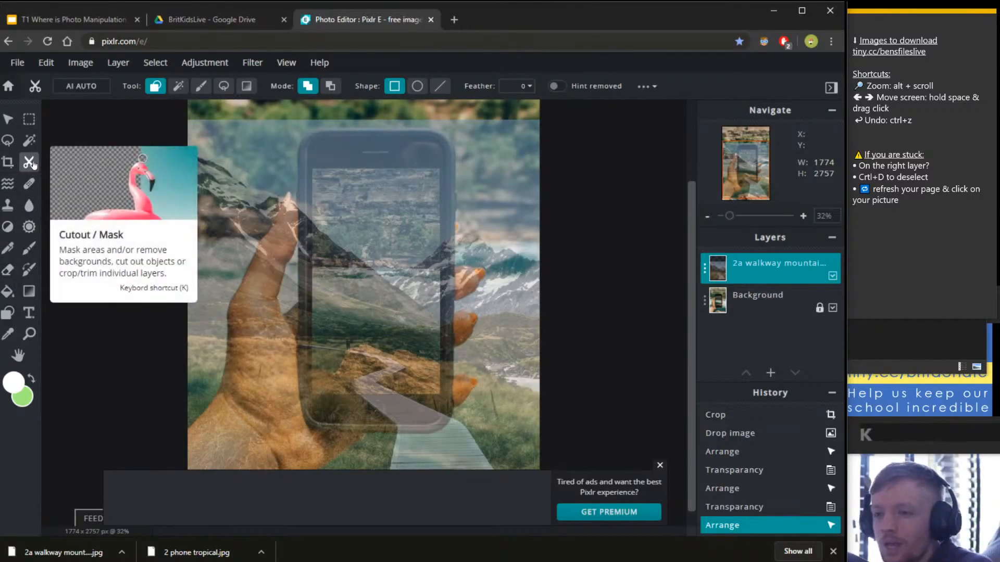
{"action": "left_click", "coordinate": [29, 163]}
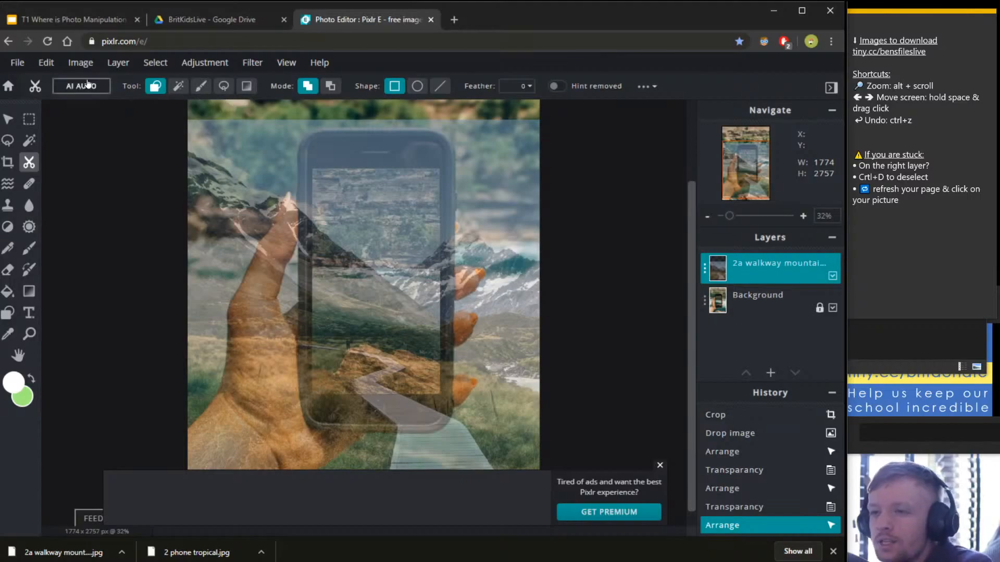
{"action": "left_click", "coordinate": [226, 88]}
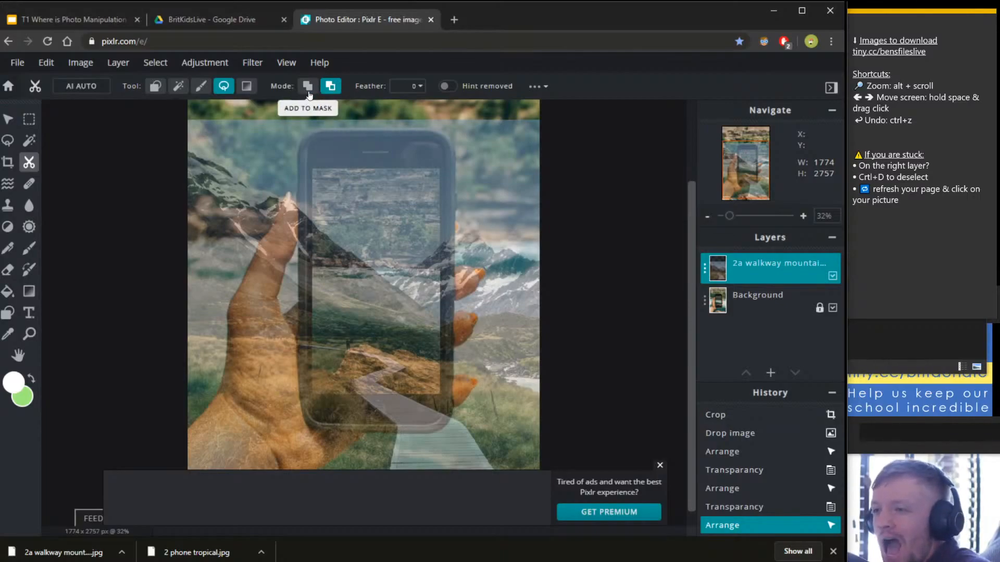
Set the lasso to Add To Mask and trace around the phone screen and walkway below.
{"action": "left_click", "coordinate": [308, 93]}
{"action": "mouse_move", "coordinate": [288, 183]}
{"action": "left_mouse_down"}
{"action": "mouse_move", "coordinate": [297, 130]}
{"action": "mouse_move", "coordinate": [318, 123]}
{"action": "mouse_move", "coordinate": [429, 118]}
{"action": "mouse_move", "coordinate": [482, 157]}
{"action": "mouse_move", "coordinate": [524, 359]}
{"action": "mouse_move", "coordinate": [493, 434]}
{"action": "mouse_move", "coordinate": [445, 453]}
{"action": "mouse_move", "coordinate": [389, 453]}
{"action": "mouse_move", "coordinate": [210, 363]}
{"action": "mouse_move", "coordinate": [227, 167]}
{"action": "mouse_move", "coordinate": [258, 179]}
{"action": "left_mouse_up"}
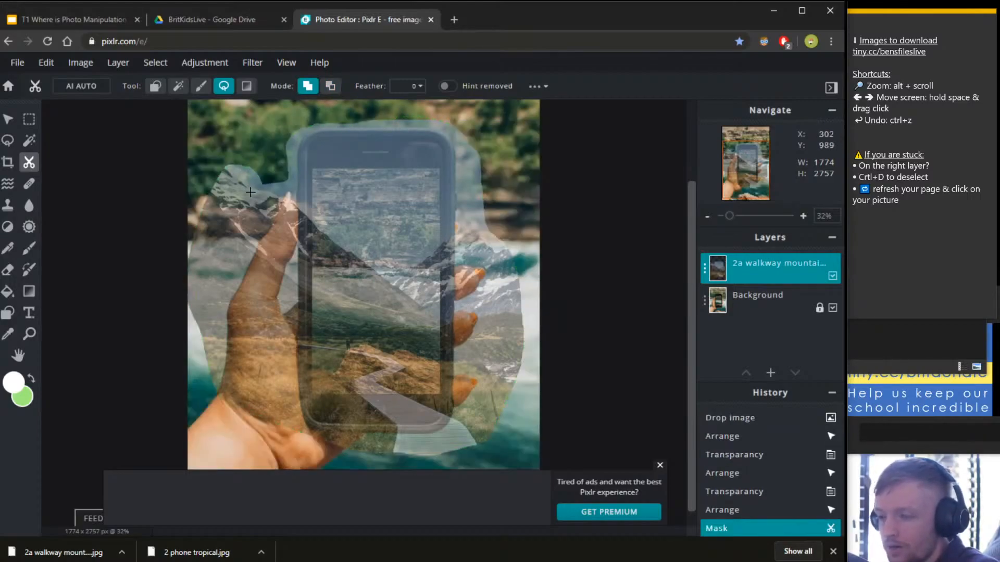
{"action": "key", "text": "ctrl+z"}
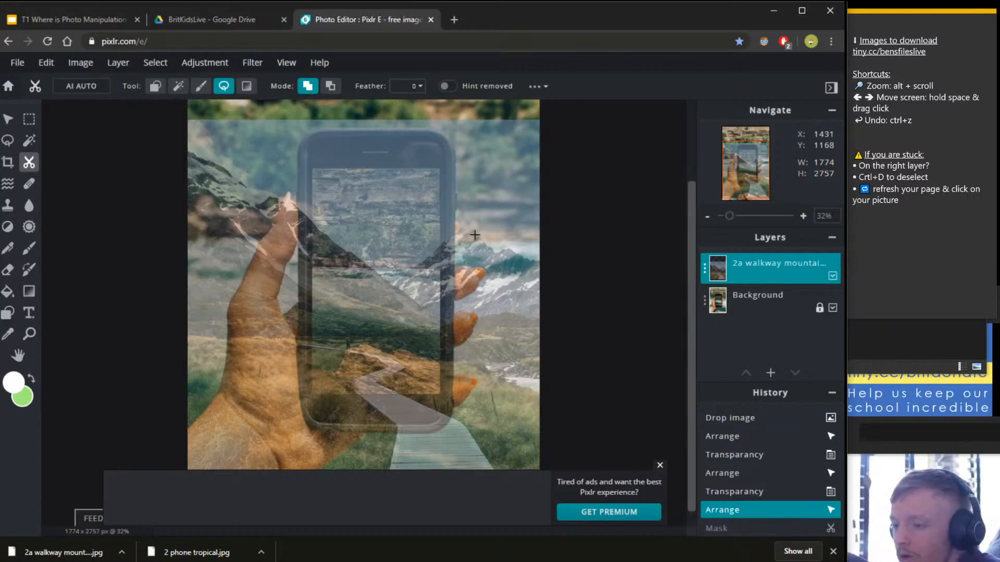
{"action": "left_click", "coordinate": [660, 466]}
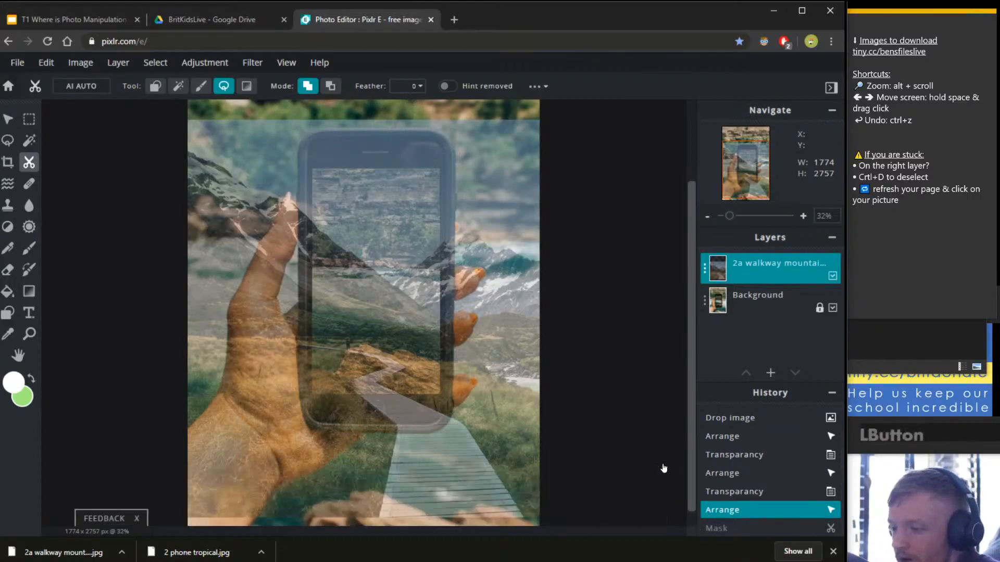
{"action": "mouse_move", "coordinate": [283, 174]}
{"action": "left_mouse_down"}
{"action": "mouse_move", "coordinate": [307, 126]}
{"action": "mouse_move", "coordinate": [383, 122]}
{"action": "left_mouse_up"}
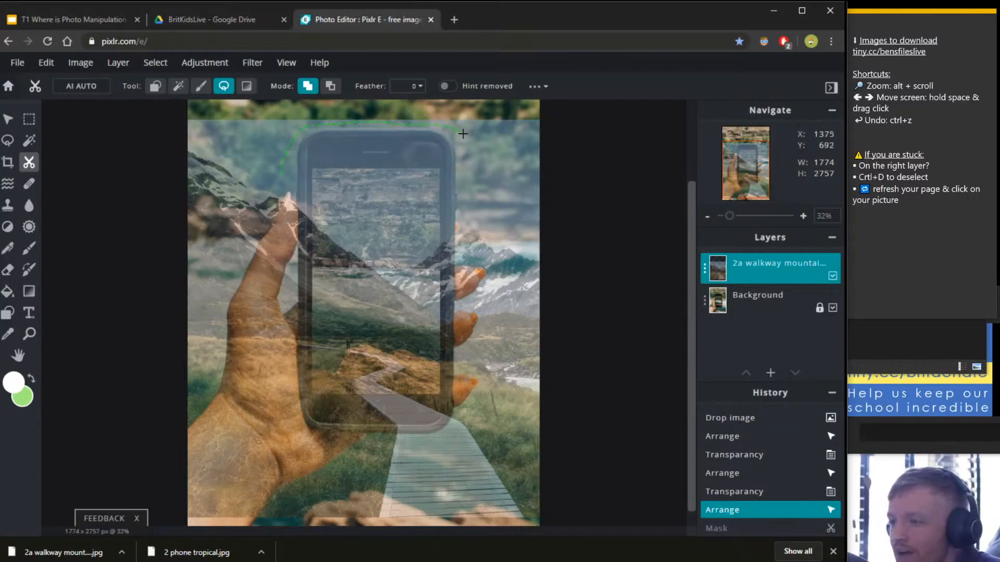
{"action": "mouse_move", "coordinate": [463, 134]}
{"action": "left_mouse_down"}
{"action": "mouse_move", "coordinate": [454, 402]}
{"action": "mouse_move", "coordinate": [515, 464]}
{"action": "mouse_move", "coordinate": [536, 527]}
{"action": "left_mouse_up"}
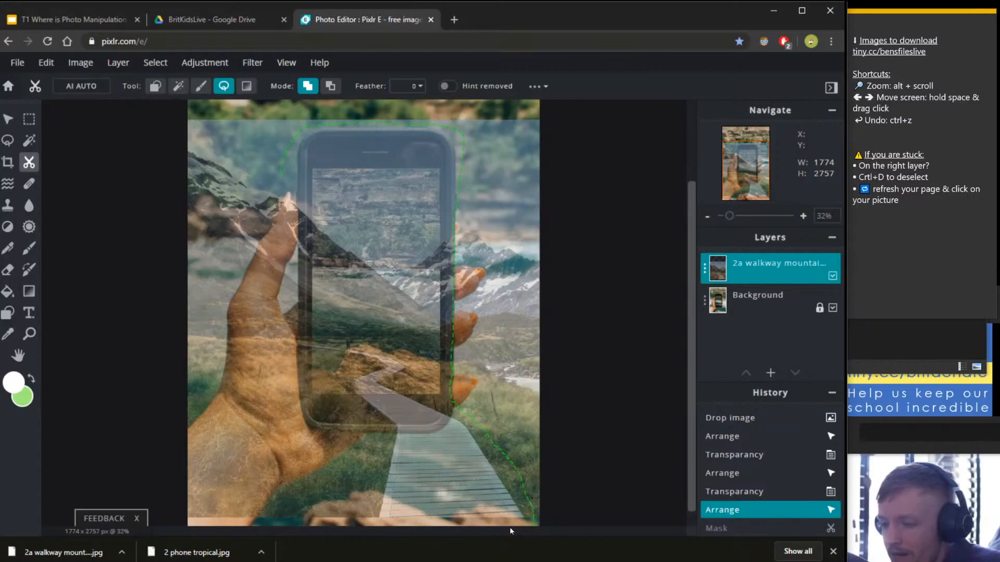
{"action": "mouse_move", "coordinate": [360, 525]}
{"action": "left_mouse_down"}
{"action": "mouse_move", "coordinate": [376, 458]}
{"action": "mouse_move", "coordinate": [362, 414]}
{"action": "mouse_move", "coordinate": [305, 400]}
{"action": "mouse_move", "coordinate": [295, 381]}
{"action": "mouse_move", "coordinate": [283, 174]}
{"action": "left_mouse_up"}
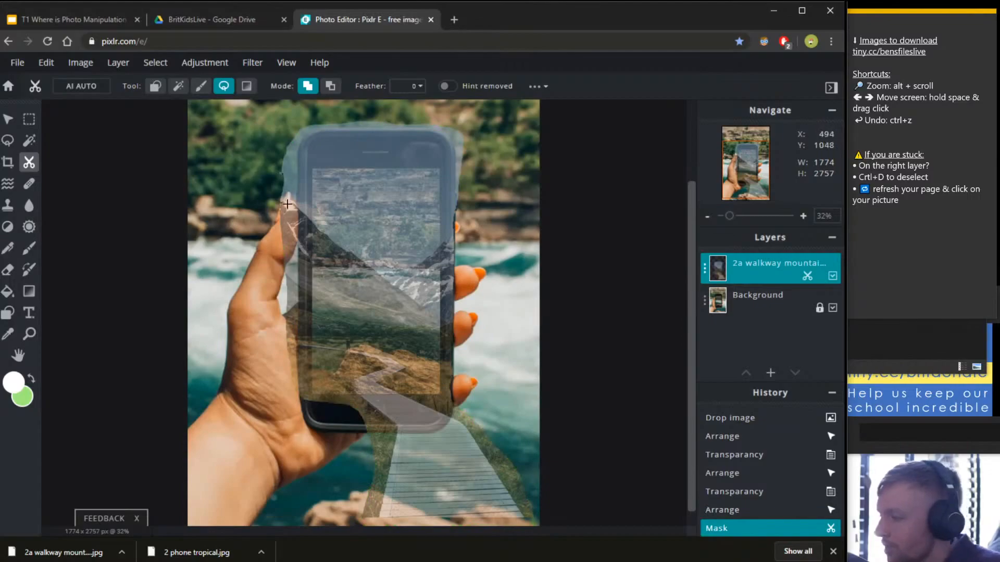
{"action": "left_click", "coordinate": [705, 268]}
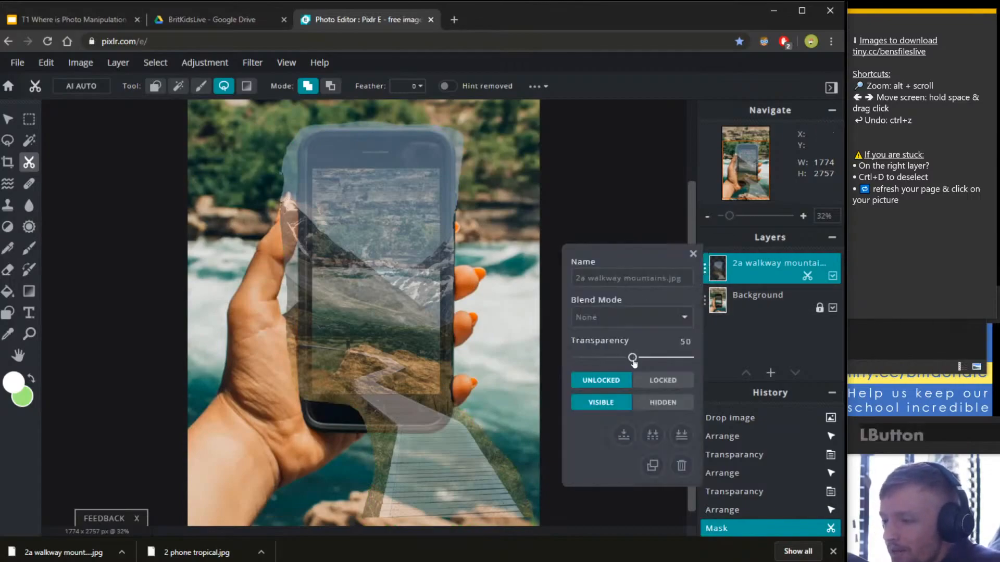
{"action": "left_click_drag", "start_coordinate": [632, 358], "coordinate": [719, 361]}
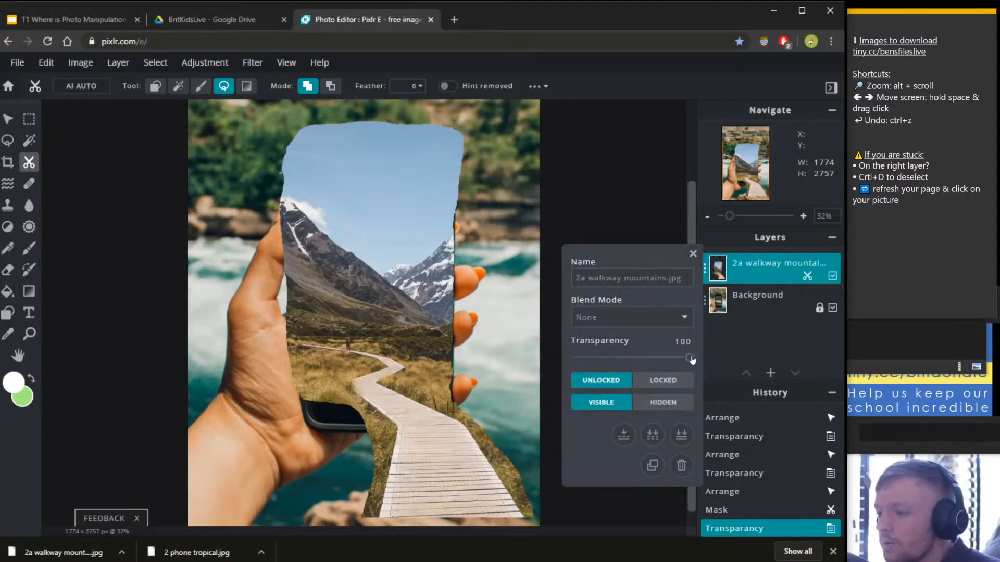
{"action": "left_click_drag", "start_coordinate": [691, 359], "coordinate": [632, 360]}
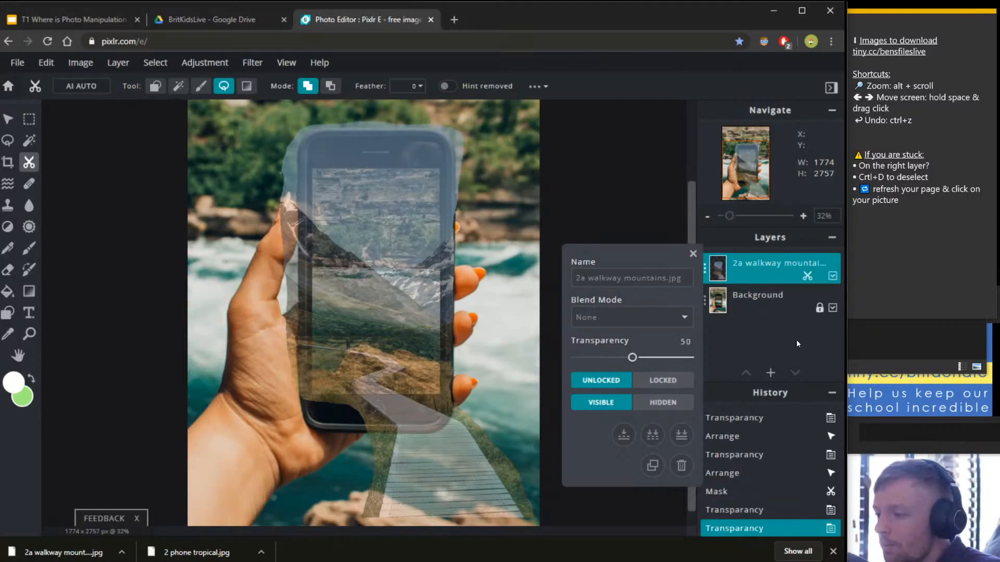
{"action": "left_click", "coordinate": [808, 340]}
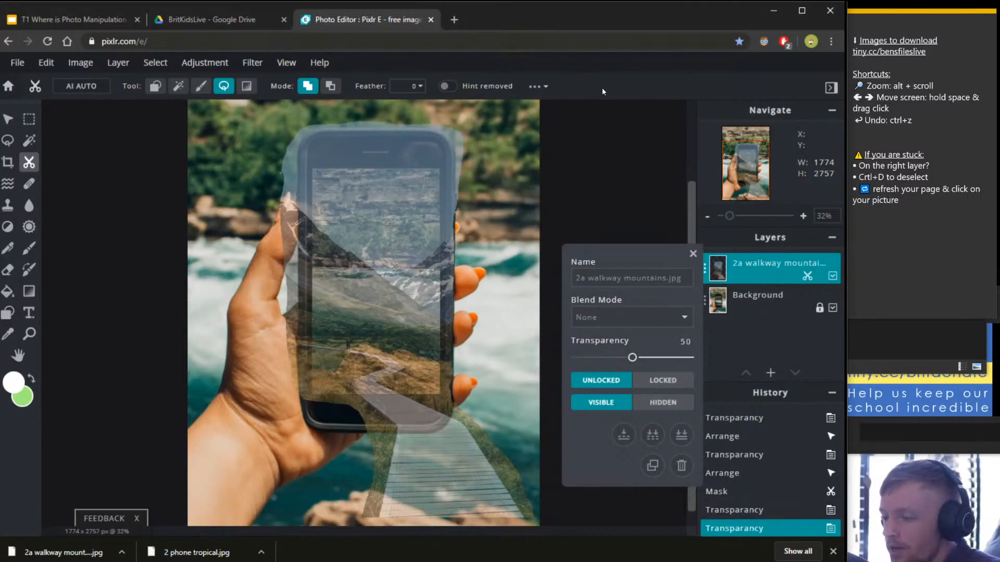
{"action": "left_click", "coordinate": [693, 254]}
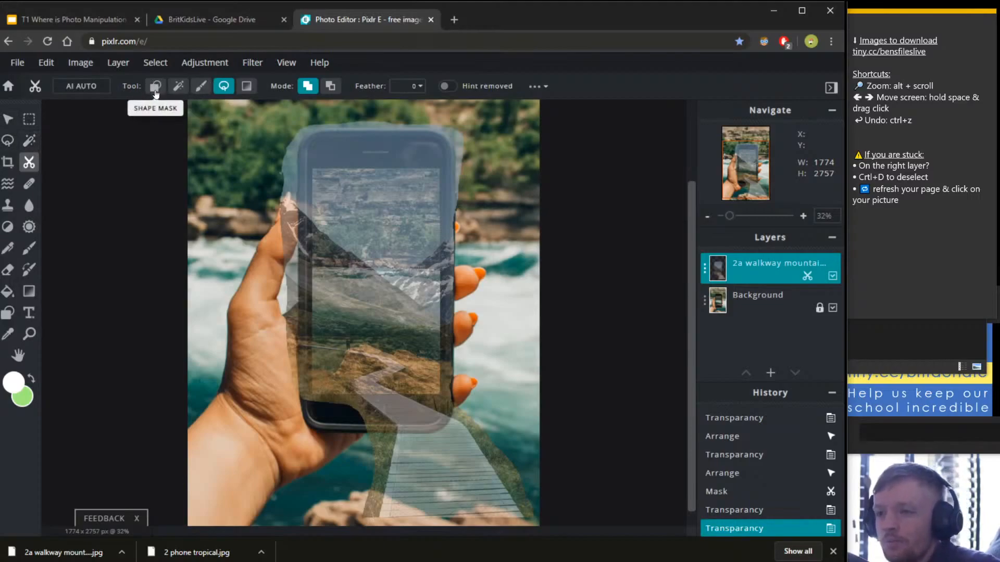
Switch Cutout/Mask to shape masking and highlight the right-layer reminder in the notes.
{"action": "left_click", "coordinate": [29, 165]}
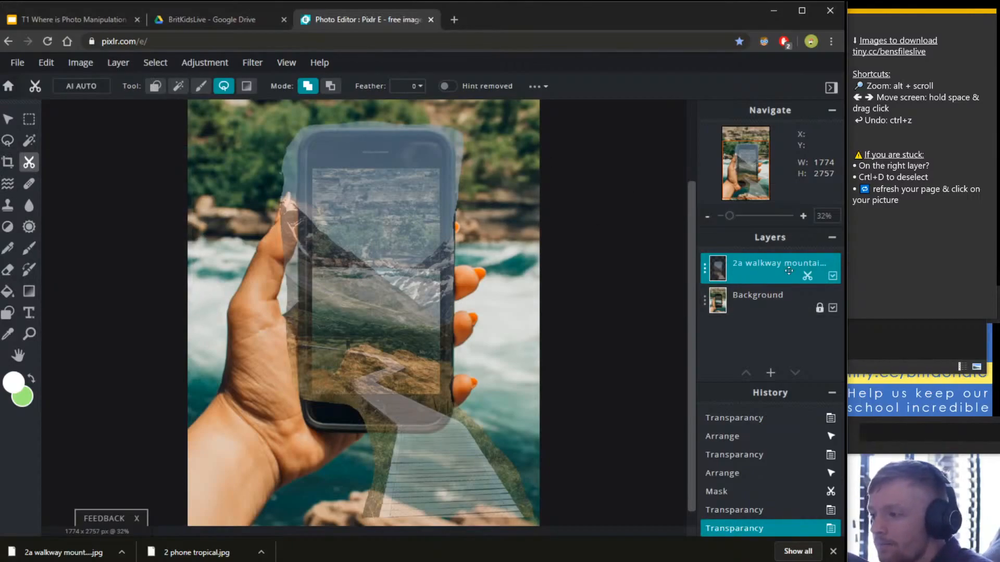
{"action": "left_click", "coordinate": [154, 89]}
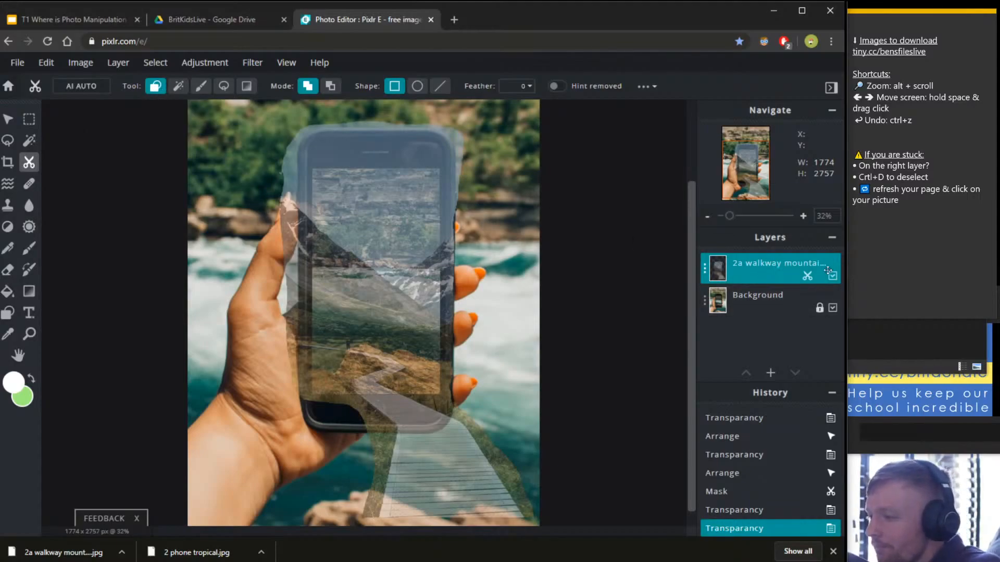
{"action": "triple_click", "coordinate": [925, 165]}
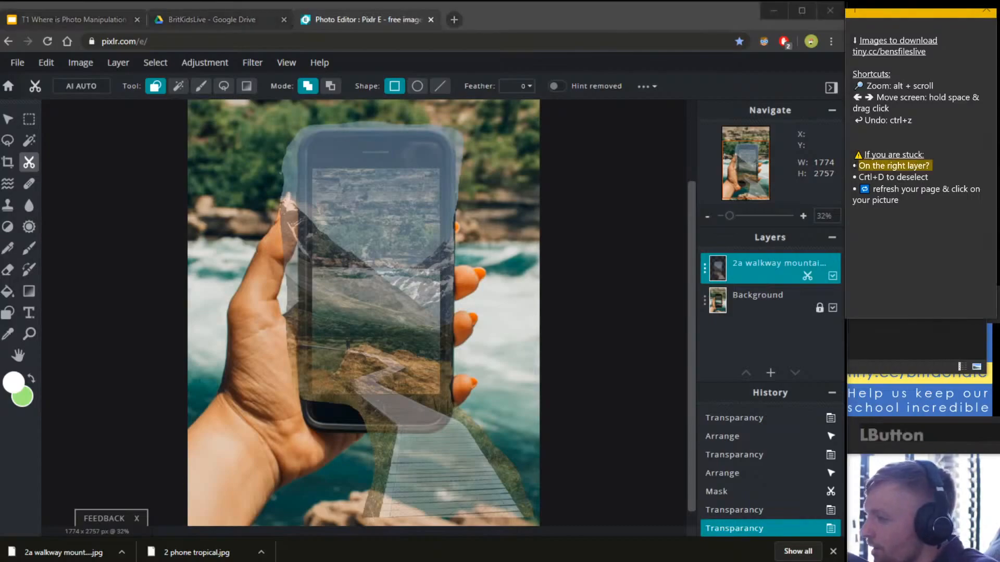
{"action": "left_click", "coordinate": [958, 343]}
{"action": "left_click", "coordinate": [930, 91]}
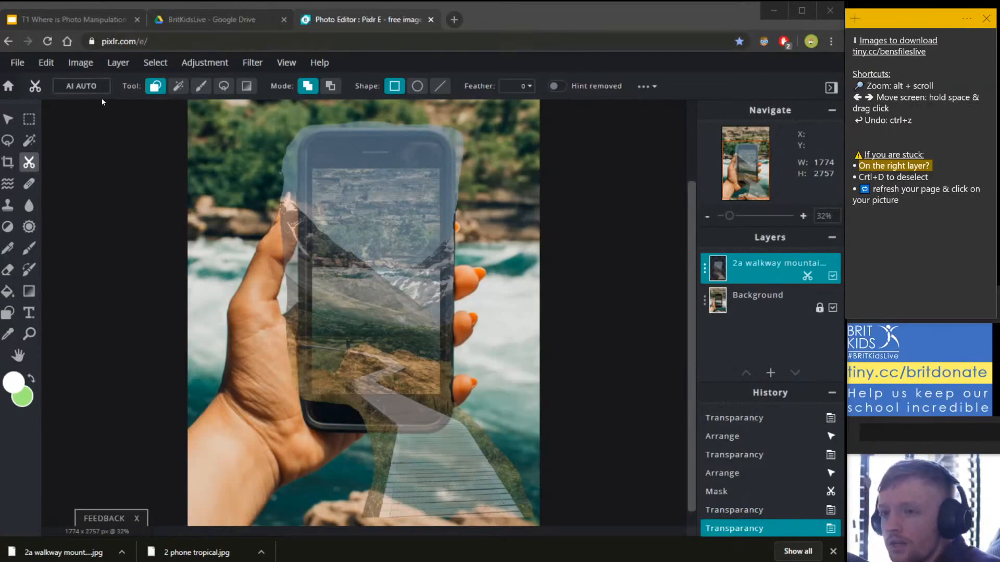
{"action": "left_click", "coordinate": [152, 90]}
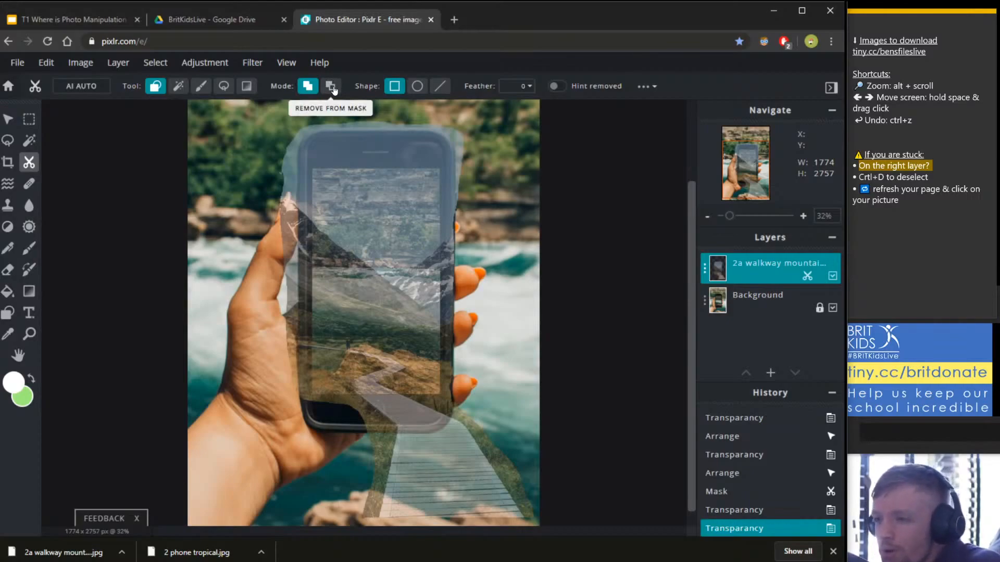
Set masking to remove from the mask and select the walkway mountain layer.
{"action": "left_click", "coordinate": [332, 89]}
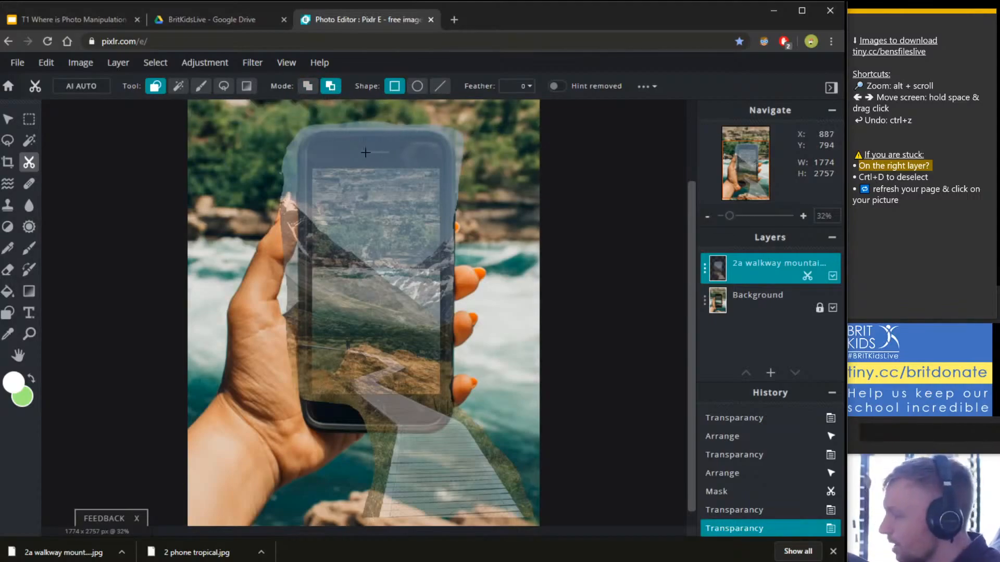
{"action": "scroll", "coordinate": [345, 148], "scroll_direction": "up", "scroll_amount": 3}
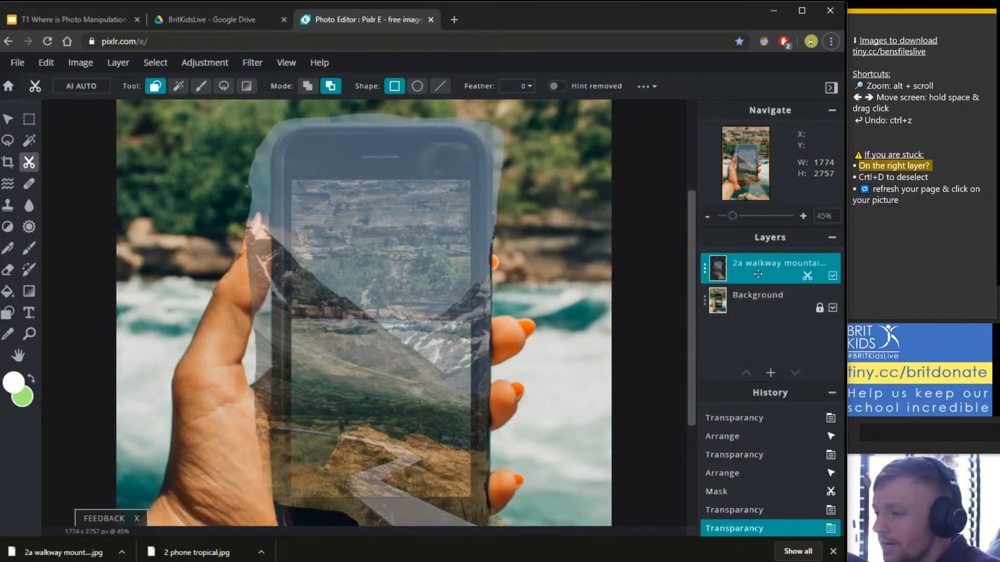
{"action": "left_click_drag", "start_coordinate": [758, 275], "coordinate": [760, 282]}
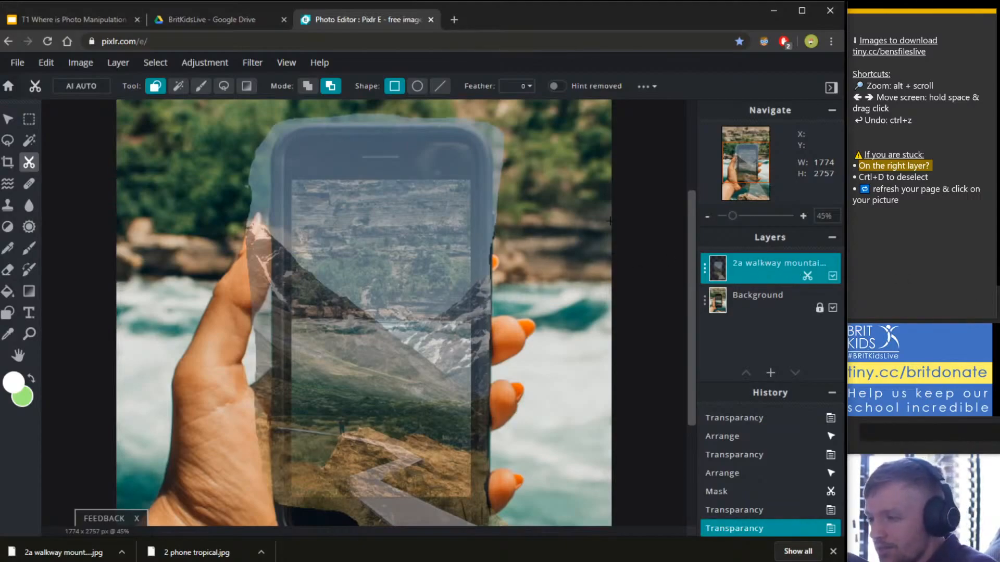
{"action": "scroll", "coordinate": [365, 156], "scroll_direction": "up", "scroll_amount": 3}
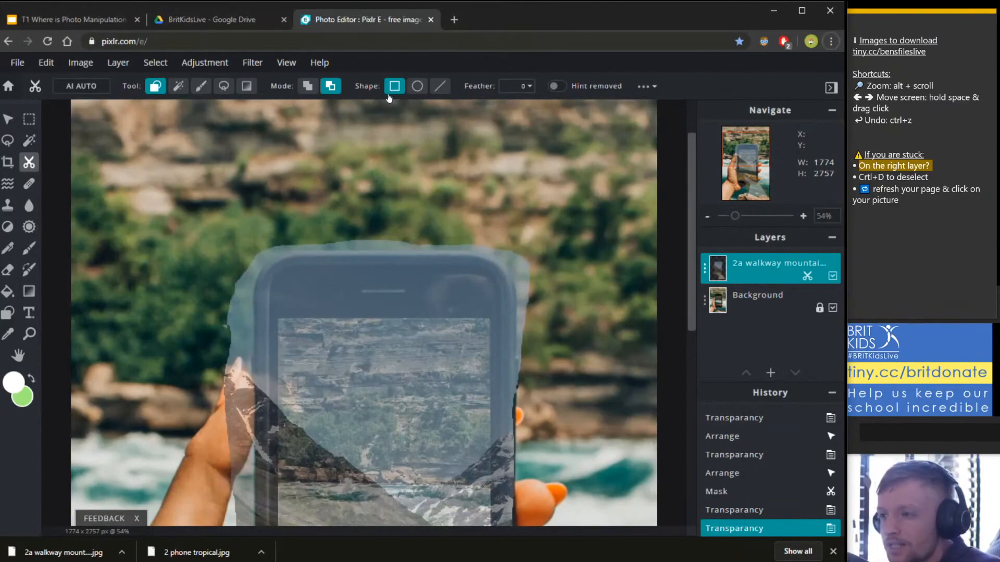
Mask out a Rectangle above the phone screen, then undo that cut.
{"action": "left_click", "coordinate": [394, 87]}
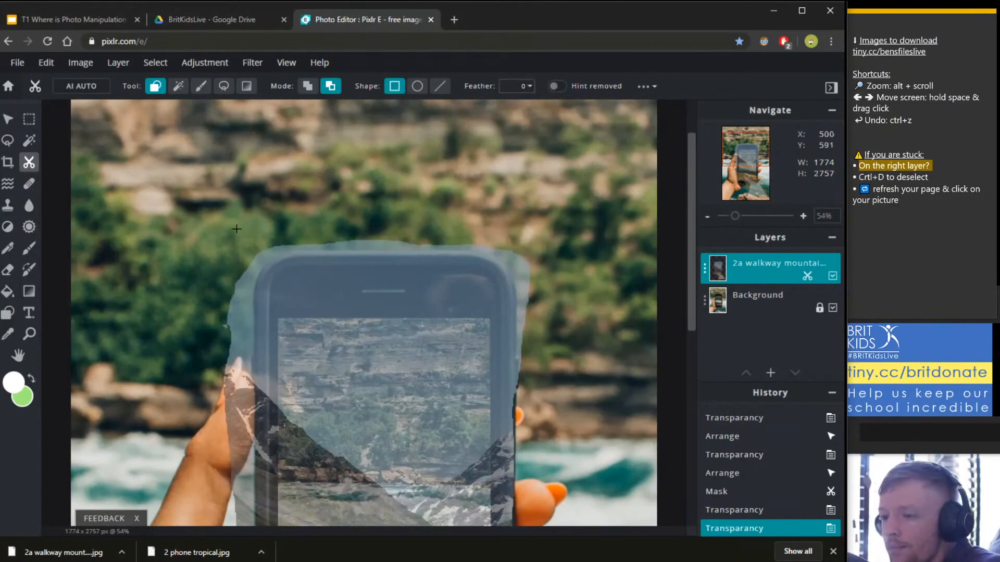
{"action": "left_click_drag", "start_coordinate": [170, 181], "coordinate": [594, 315]}
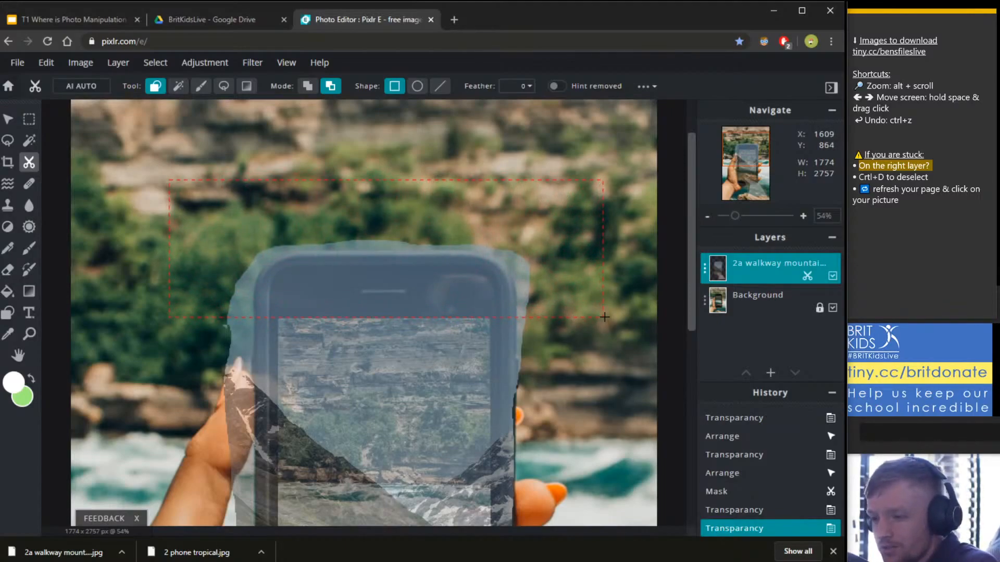
{"action": "left_click_drag", "start_coordinate": [604, 317], "coordinate": [604, 317]}
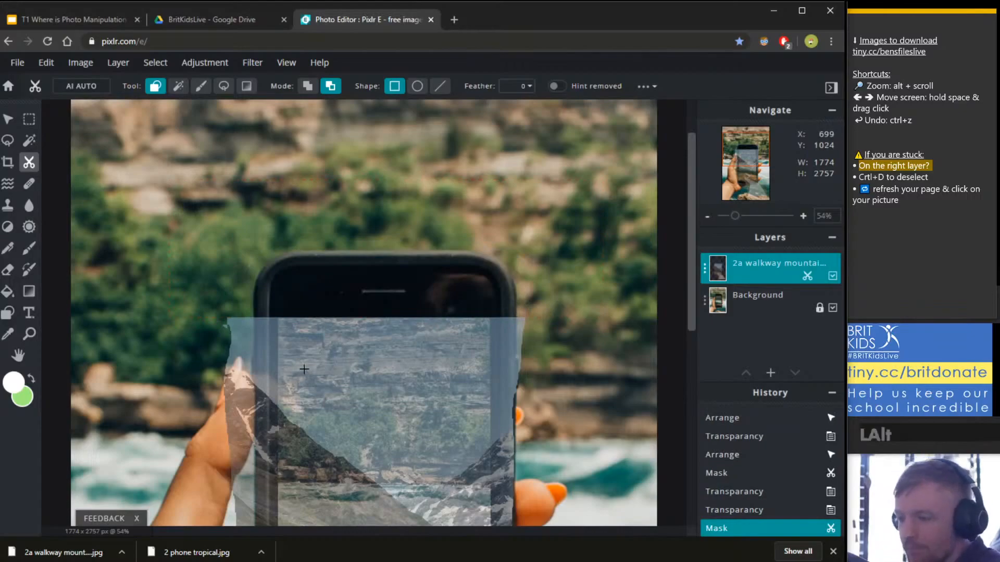
{"action": "scroll", "coordinate": [312, 365], "scroll_direction": "up", "scroll_amount": 3}
{"action": "scroll", "coordinate": [404, 348], "scroll_direction": "up", "scroll_amount": 3}
{"action": "scroll", "coordinate": [404, 348], "scroll_direction": "down", "scroll_amount": 3}
{"action": "scroll", "coordinate": [404, 348], "scroll_direction": "up", "scroll_amount": 6}
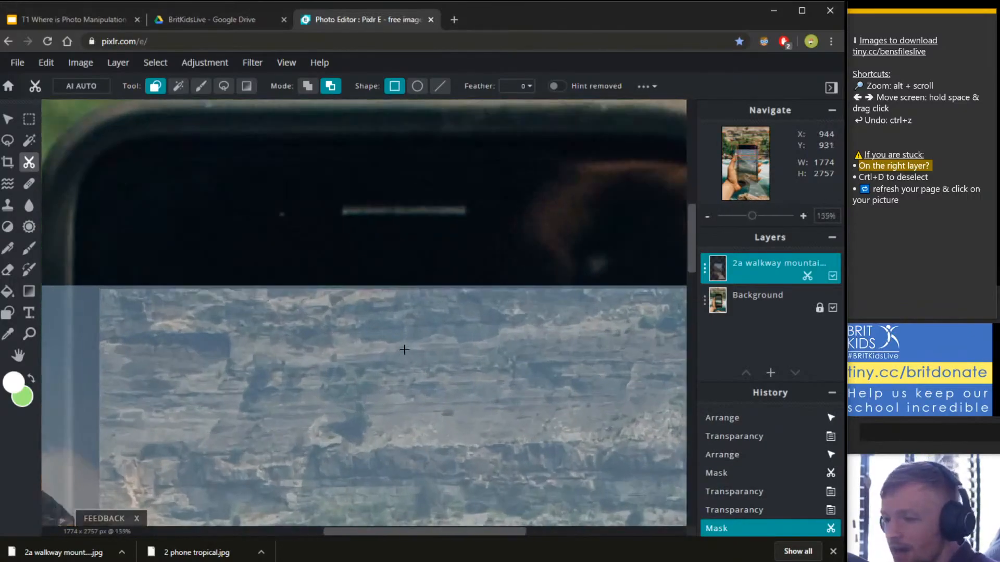
{"action": "scroll", "coordinate": [424, 285], "scroll_direction": "down", "scroll_amount": 5}
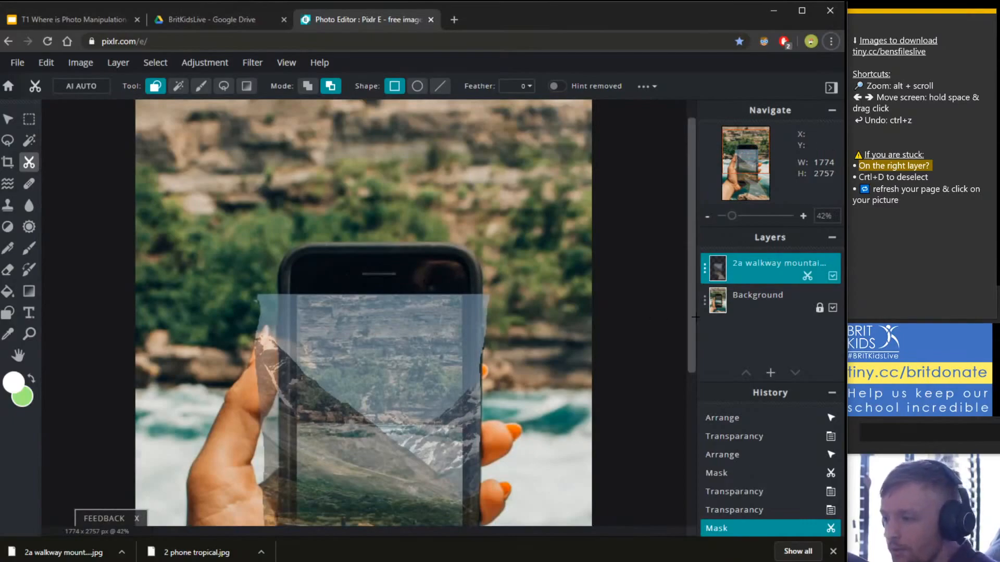
{"action": "left_click", "coordinate": [776, 277]}
{"action": "key", "text": "ctrl+z"}
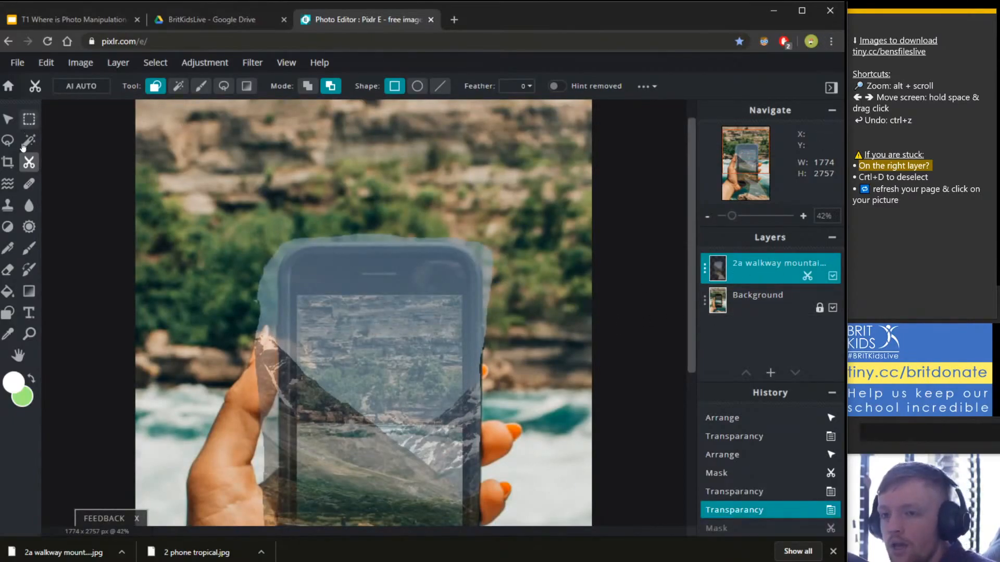
Remove a rectangle of walkway above the phone screen, then pan toward the layer's left edge.
{"action": "left_click", "coordinate": [30, 163]}
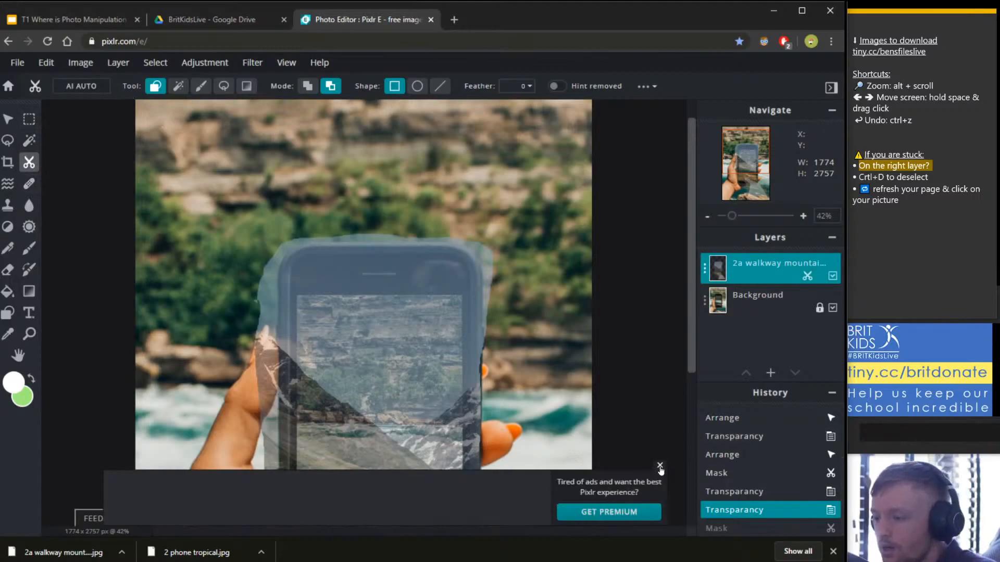
{"action": "left_click", "coordinate": [659, 466]}
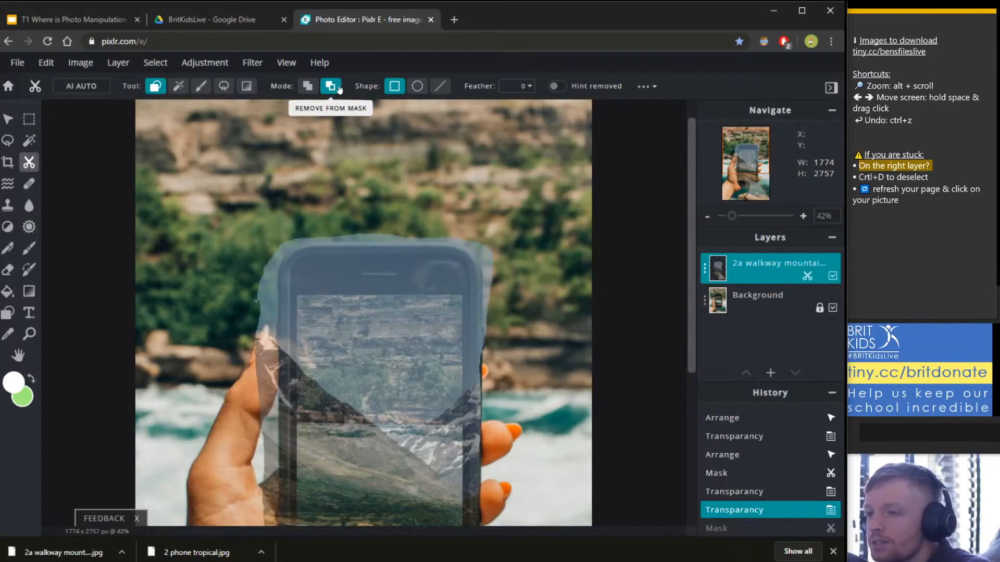
{"action": "left_click", "coordinate": [389, 92]}
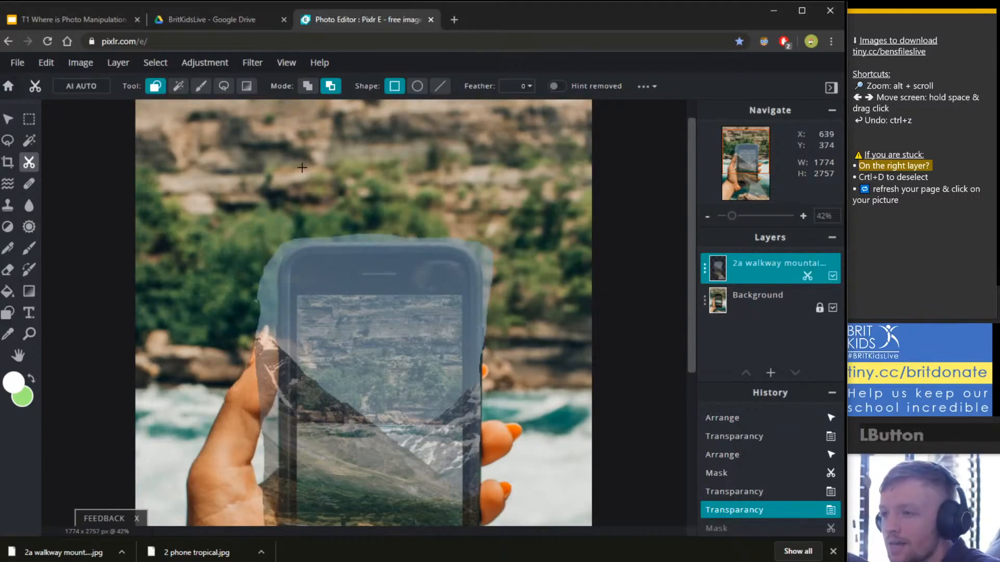
{"action": "left_click_drag", "start_coordinate": [275, 211], "coordinate": [473, 276]}
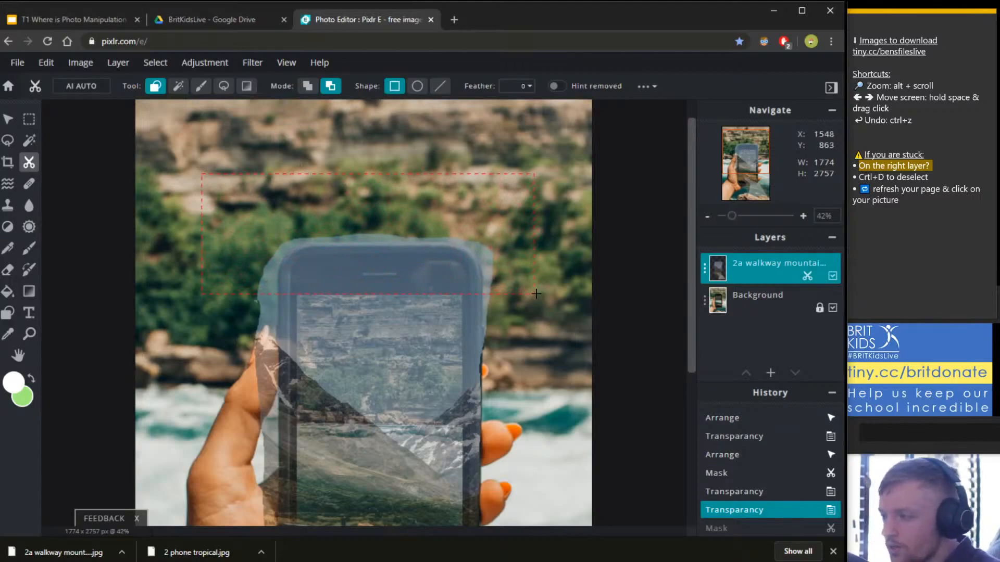
{"action": "left_click_drag", "start_coordinate": [536, 293], "coordinate": [536, 294]}
{"action": "scroll", "coordinate": [384, 328], "scroll_direction": "up", "scroll_amount": 10}
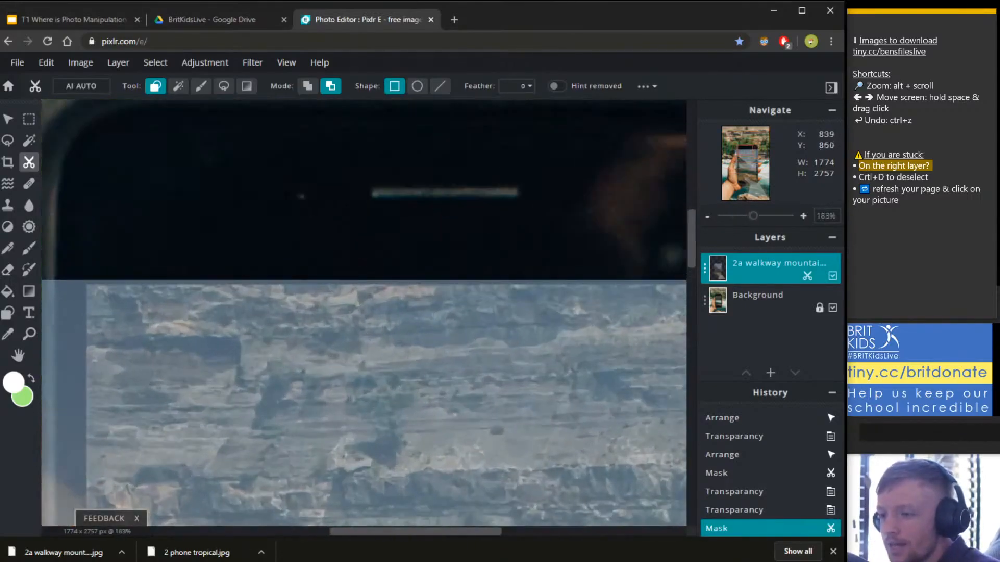
{"action": "scroll", "coordinate": [364, 338], "scroll_direction": "down", "scroll_amount": 10}
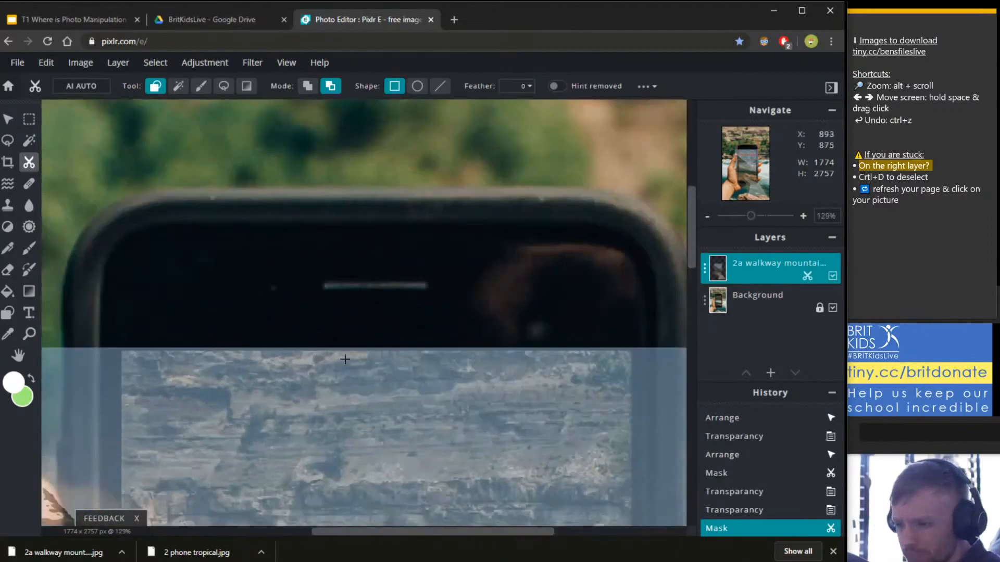
{"action": "scroll", "coordinate": [456, 403], "scroll_direction": "down", "scroll_amount": 4}
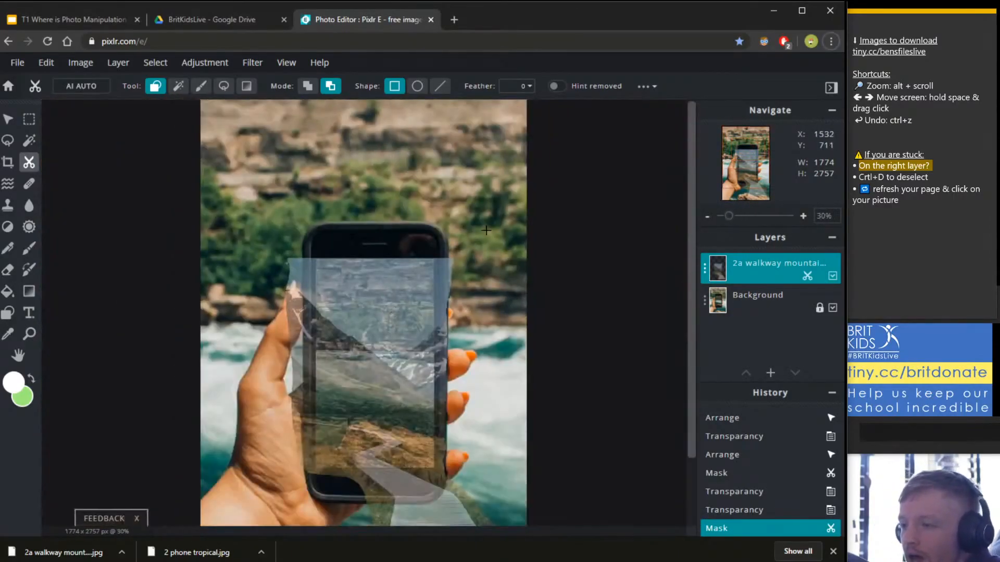
{"action": "scroll", "coordinate": [479, 253], "scroll_direction": "up", "scroll_amount": 8}
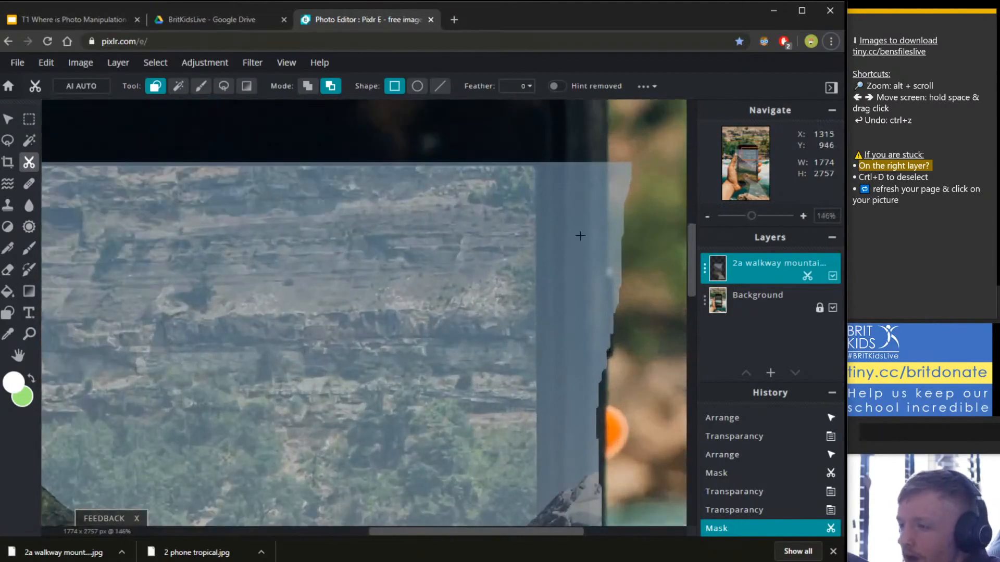
{"action": "scroll", "coordinate": [507, 297], "scroll_direction": "down", "scroll_amount": 2}
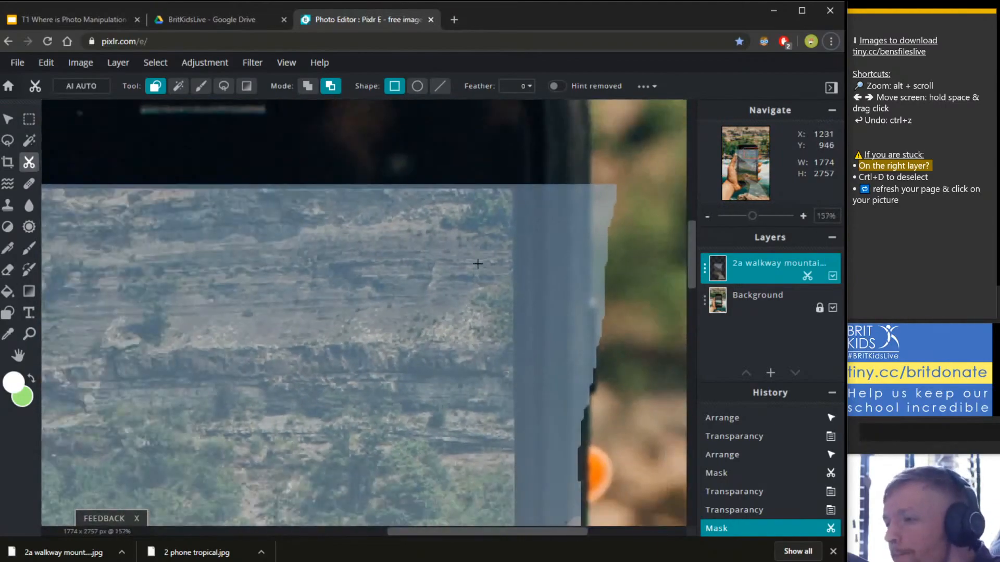
{"action": "scroll", "coordinate": [364, 317], "scroll_direction": "down", "scroll_amount": 1}
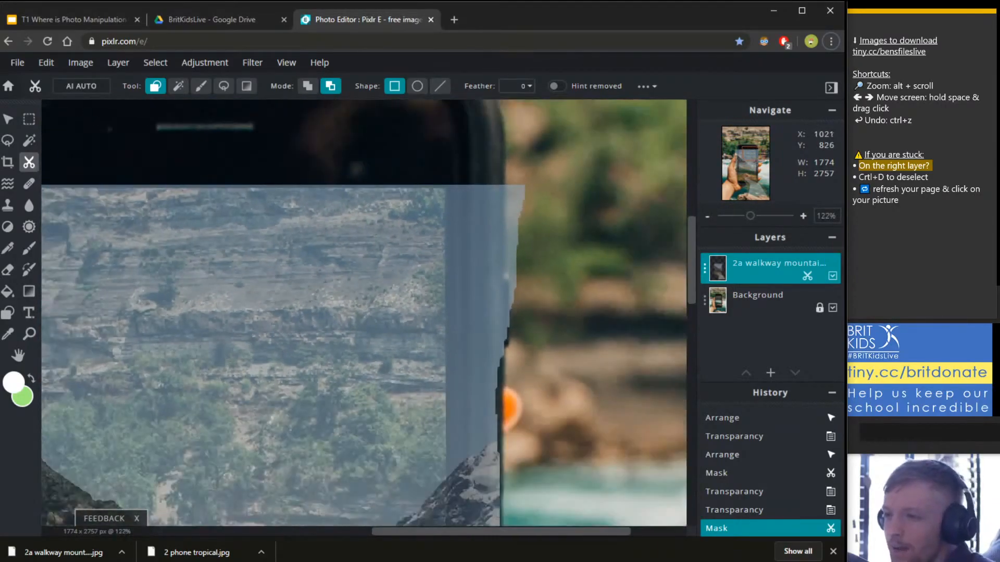
{"action": "key", "text": "space"}
{"action": "left_click_drag", "start_coordinate": [266, 165], "coordinate": [255, 172]}
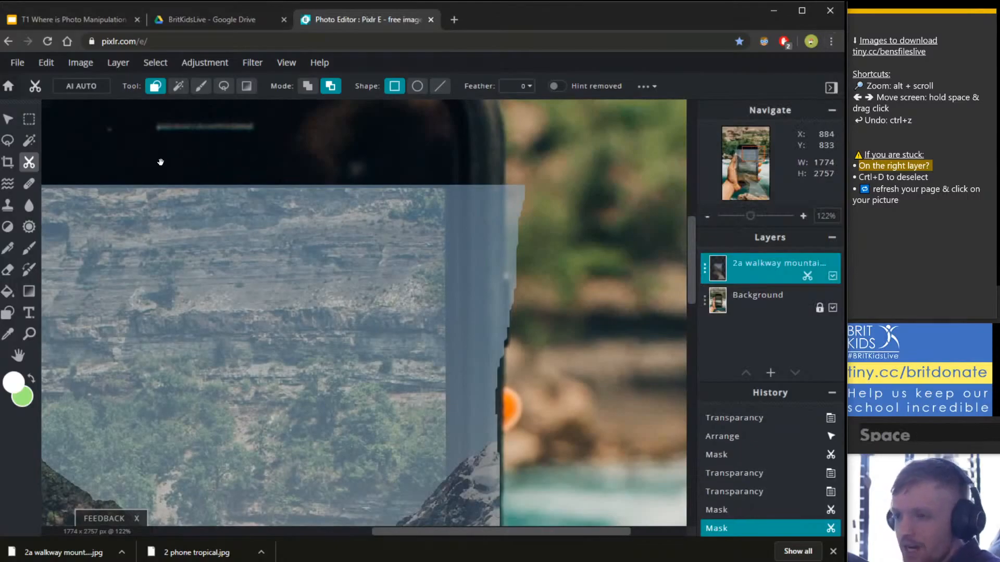
{"action": "left_click_drag", "start_coordinate": [161, 162], "coordinate": [559, 295]}
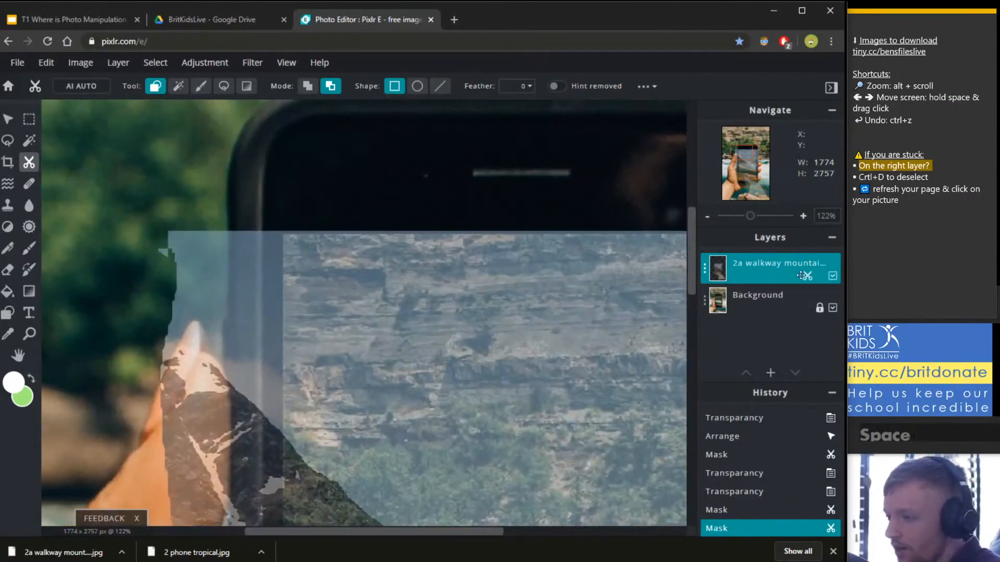
{"action": "left_click", "coordinate": [833, 276]}
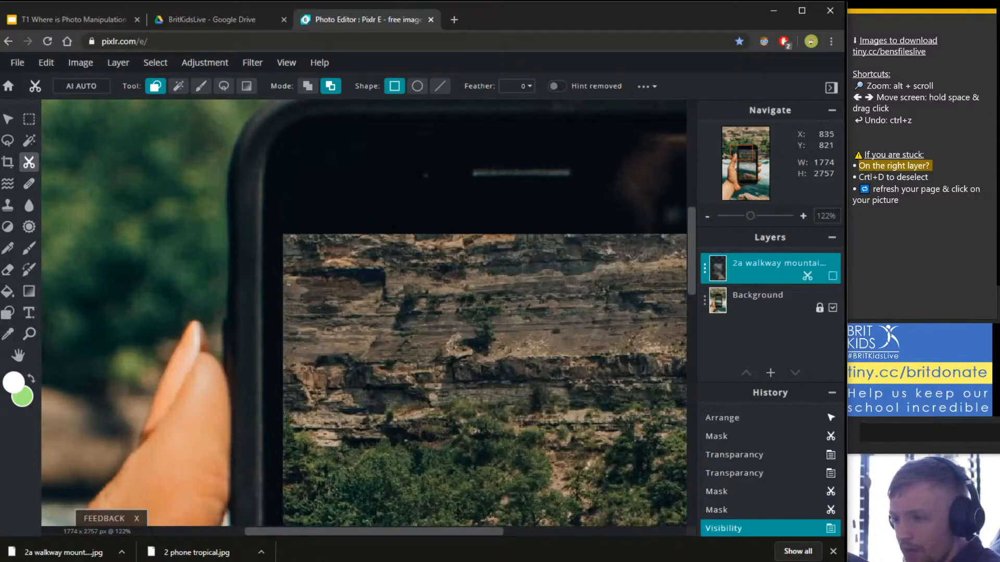
{"action": "left_click_drag", "start_coordinate": [511, 165], "coordinate": [411, 288]}
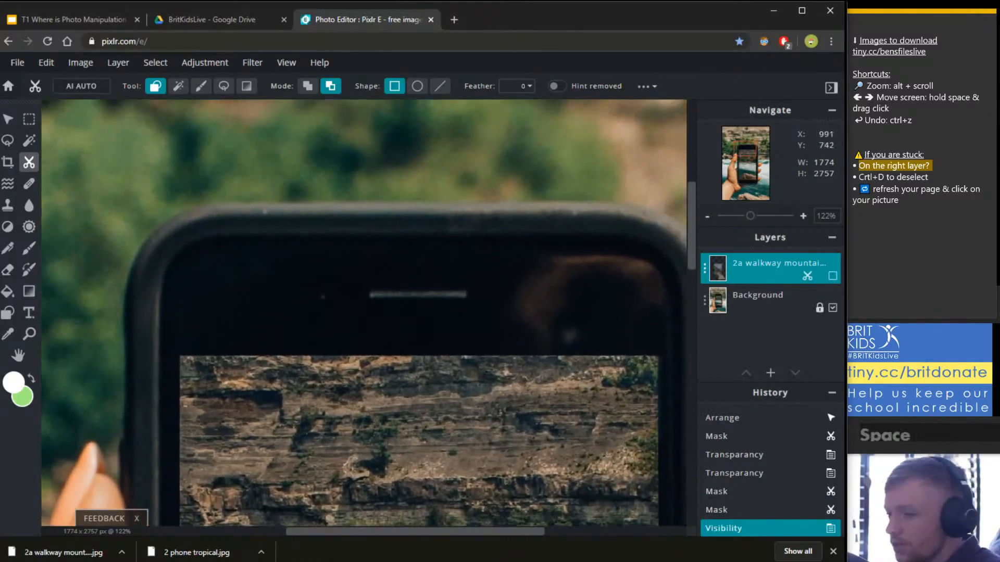
{"action": "scroll", "coordinate": [438, 327], "scroll_direction": "down", "scroll_amount": 3}
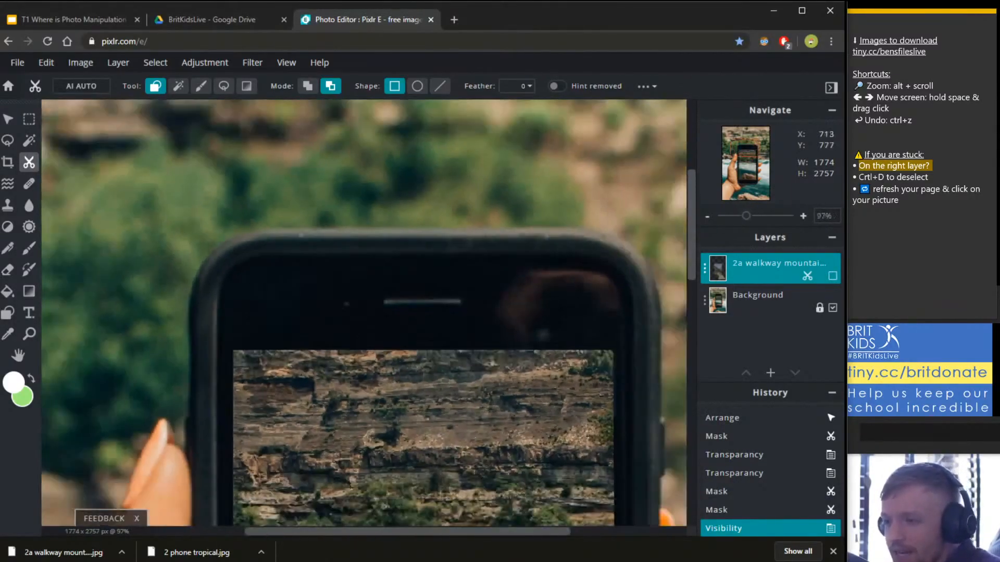
{"action": "scroll", "coordinate": [140, 433], "scroll_direction": "up", "scroll_amount": 3}
{"action": "scroll", "coordinate": [271, 266], "scroll_direction": "down", "scroll_amount": 2}
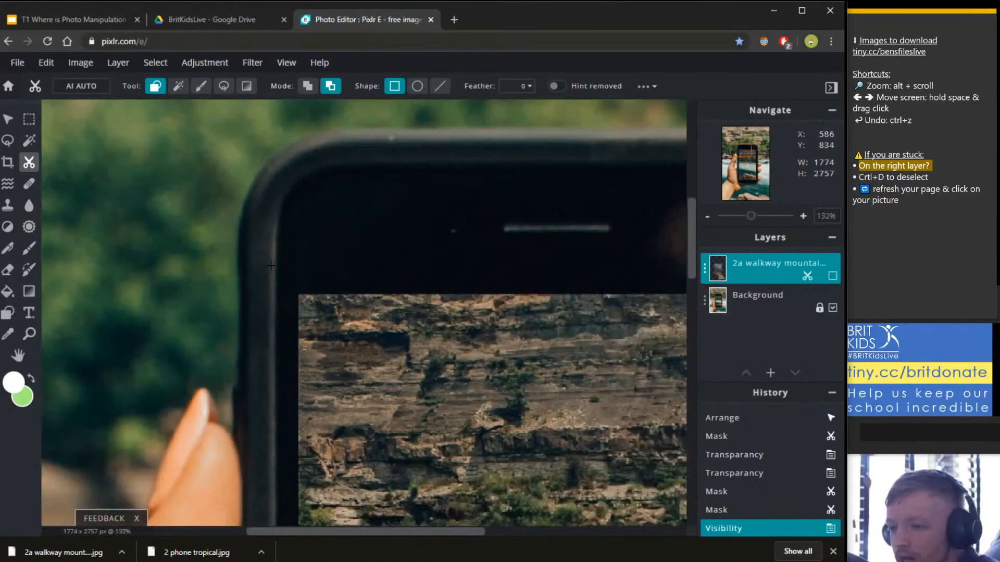
{"action": "scroll", "coordinate": [423, 196], "scroll_direction": "down", "scroll_amount": 2}
{"action": "scroll", "coordinate": [525, 162], "scroll_direction": "down", "scroll_amount": 2}
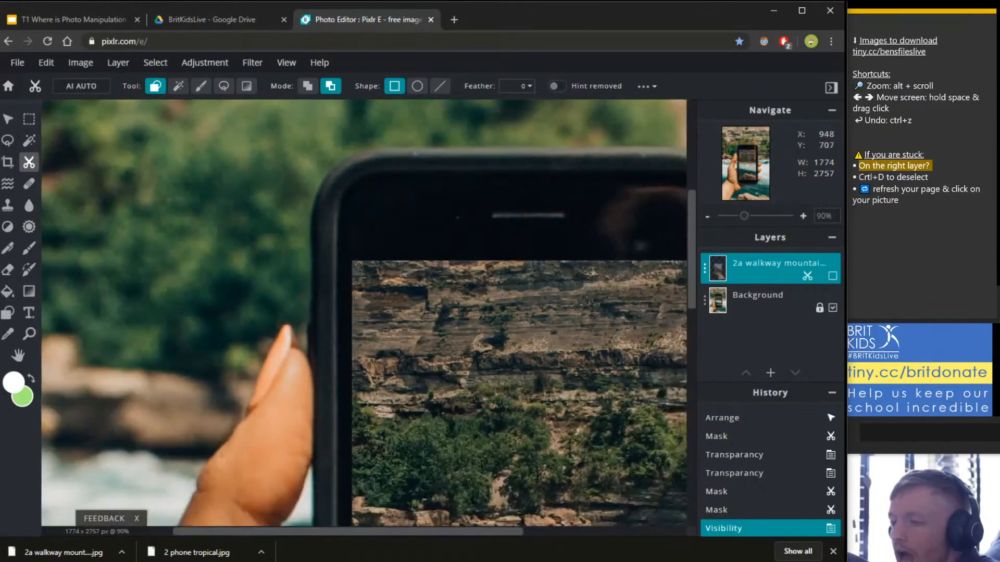
{"action": "left_click", "coordinate": [832, 275]}
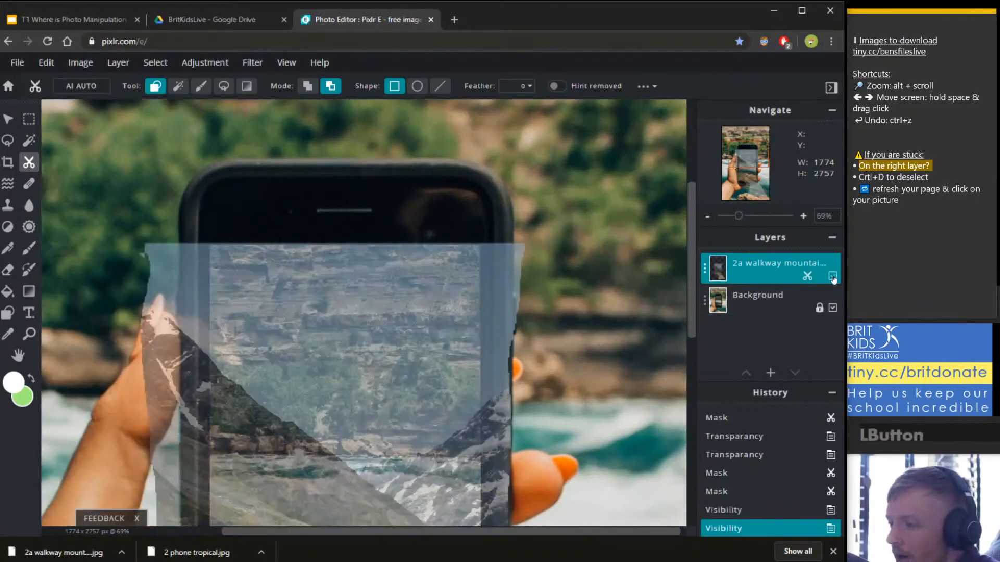
{"action": "scroll", "coordinate": [307, 174], "scroll_direction": "up", "scroll_amount": 2}
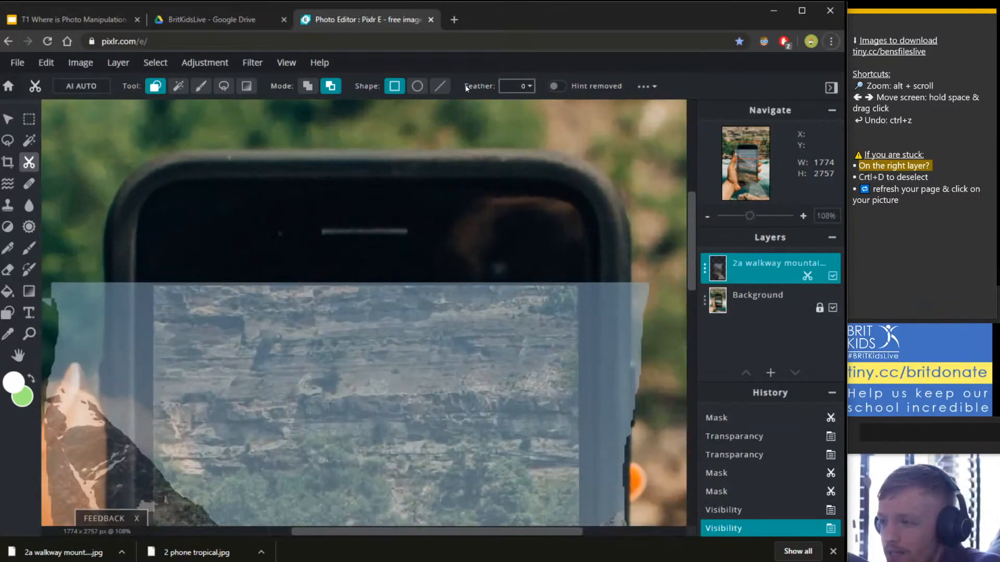
Set the cutout Feather to 5 and apply a thin cut near the phone's right edge.
{"action": "left_click", "coordinate": [518, 86]}
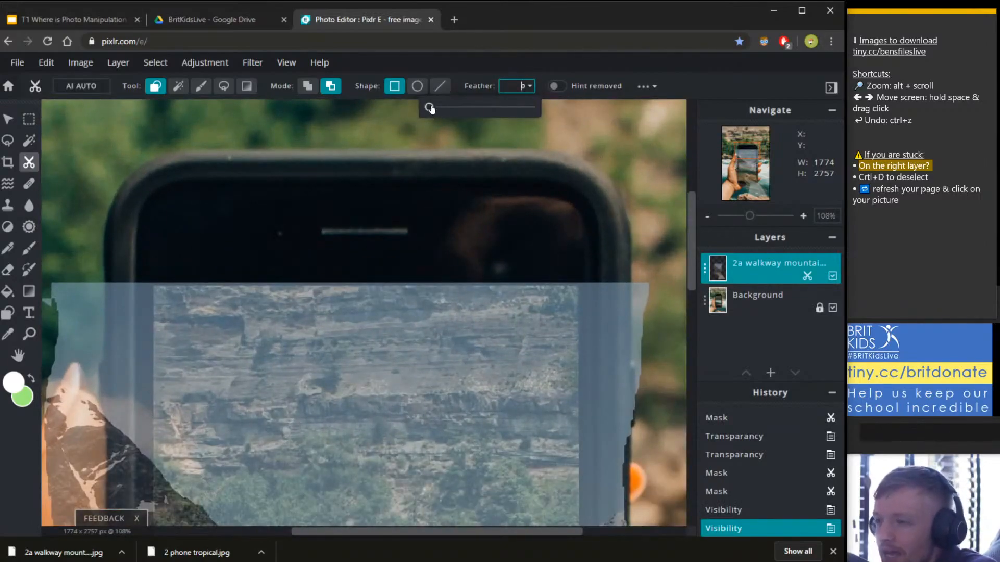
{"action": "left_click_drag", "start_coordinate": [428, 106], "coordinate": [436, 109]}
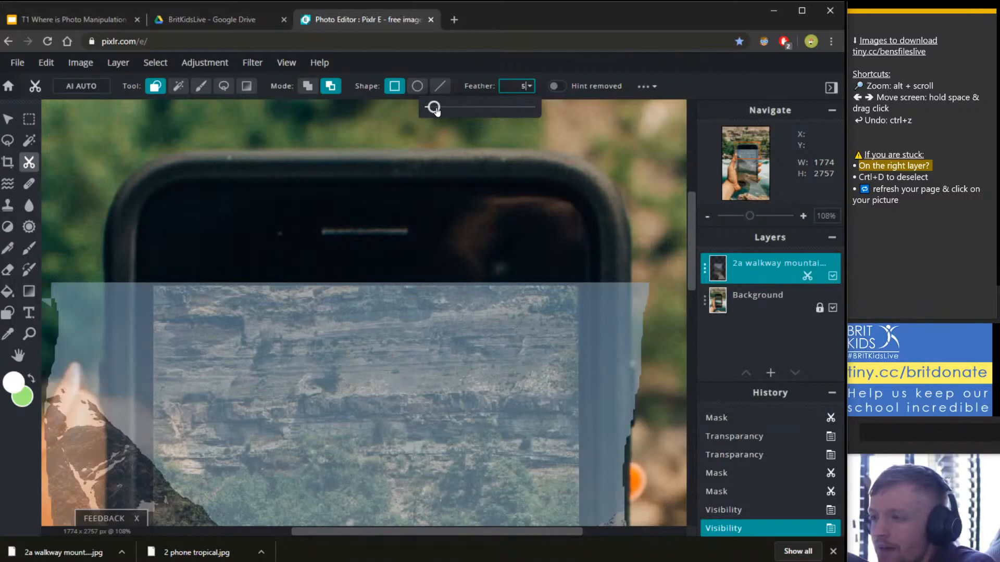
{"action": "left_click", "coordinate": [722, 92]}
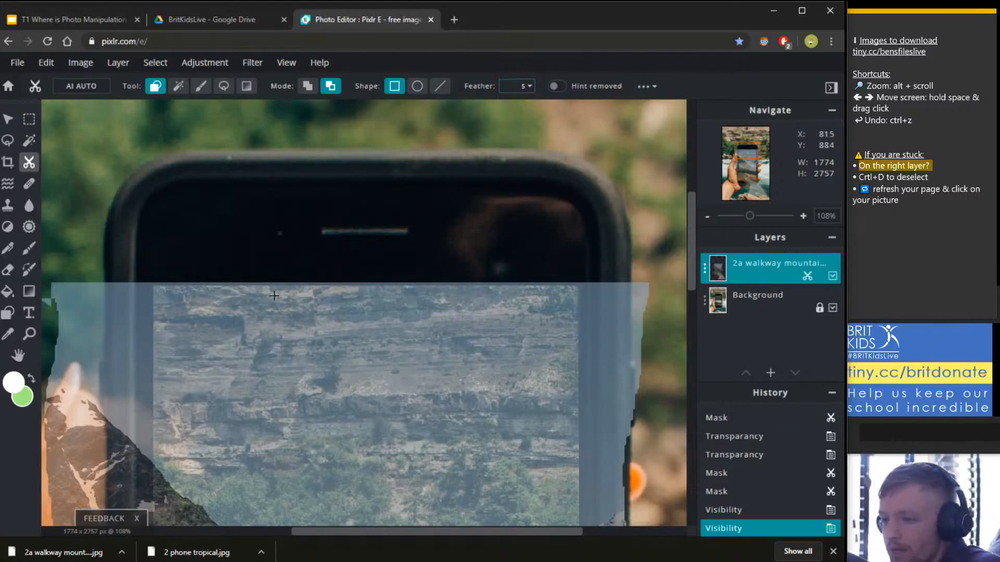
{"action": "key", "text": "alt"}
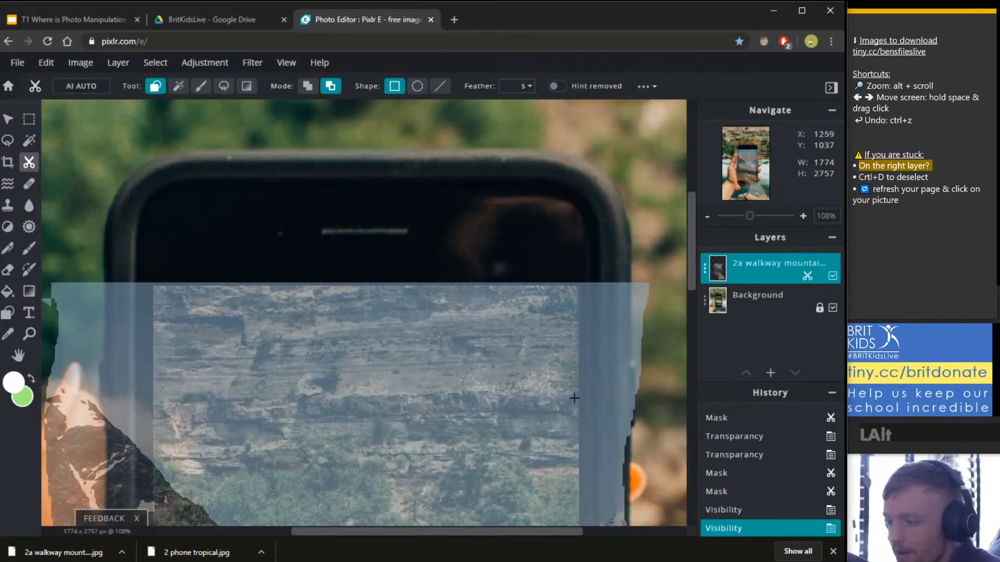
{"action": "left_click", "coordinate": [596, 366]}
{"action": "key", "text": "ctrl"}
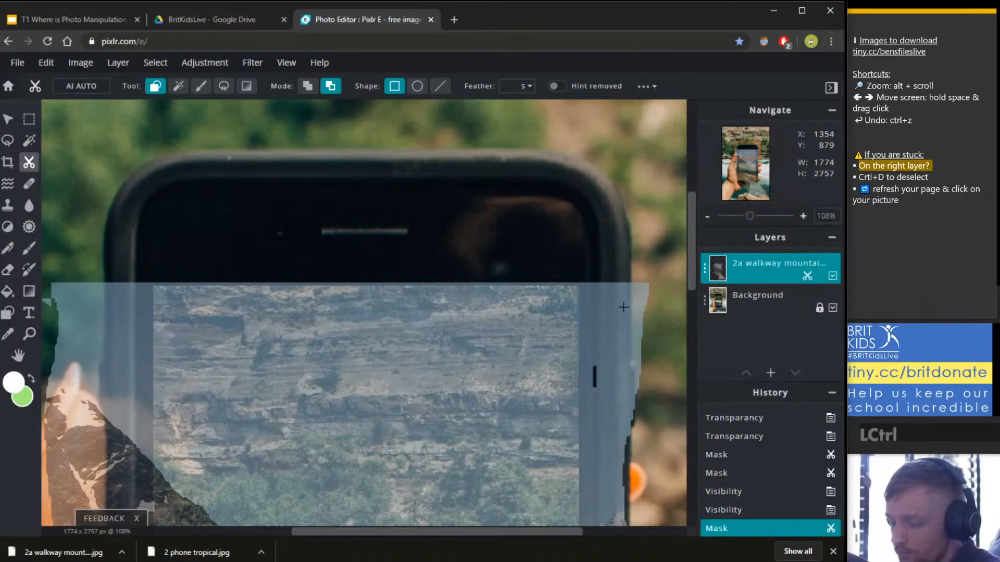
Cut a rectangular walkway strip beside the phone's right edge.
{"action": "left_click_drag", "start_coordinate": [574, 334], "coordinate": [468, 201]}
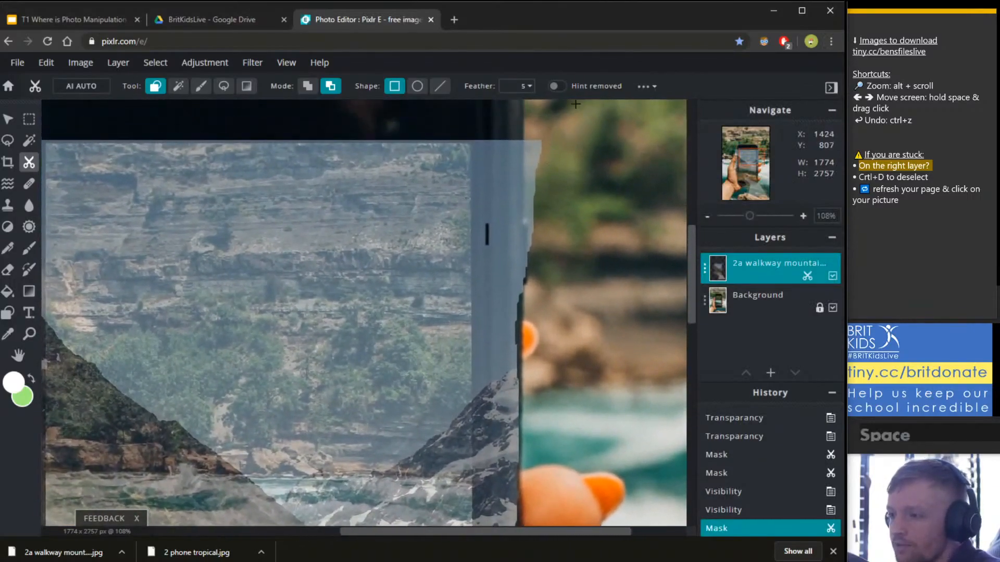
{"action": "left_click_drag", "start_coordinate": [575, 104], "coordinate": [474, 341]}
{"action": "key", "text": "space"}
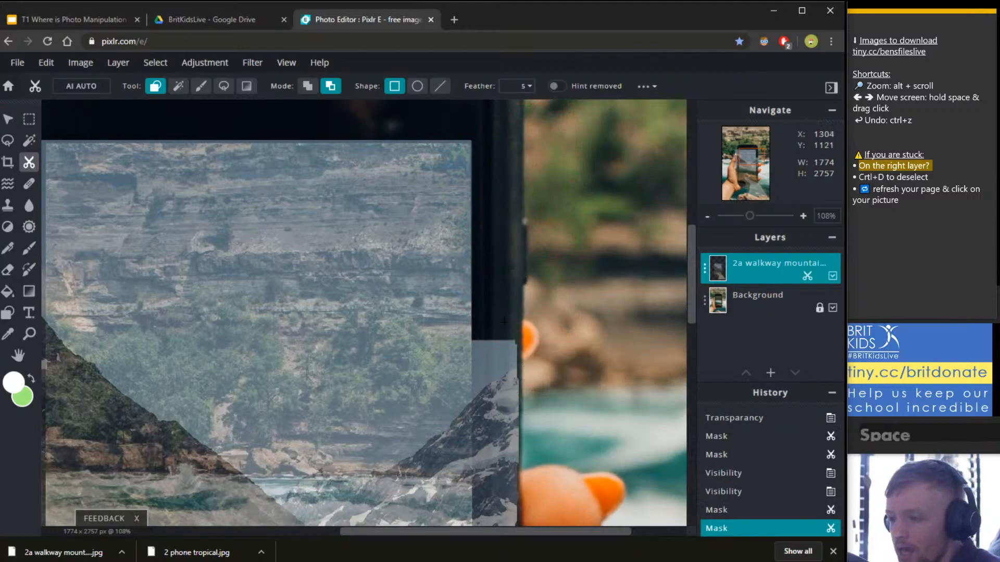
{"action": "key", "text": "alt+space"}
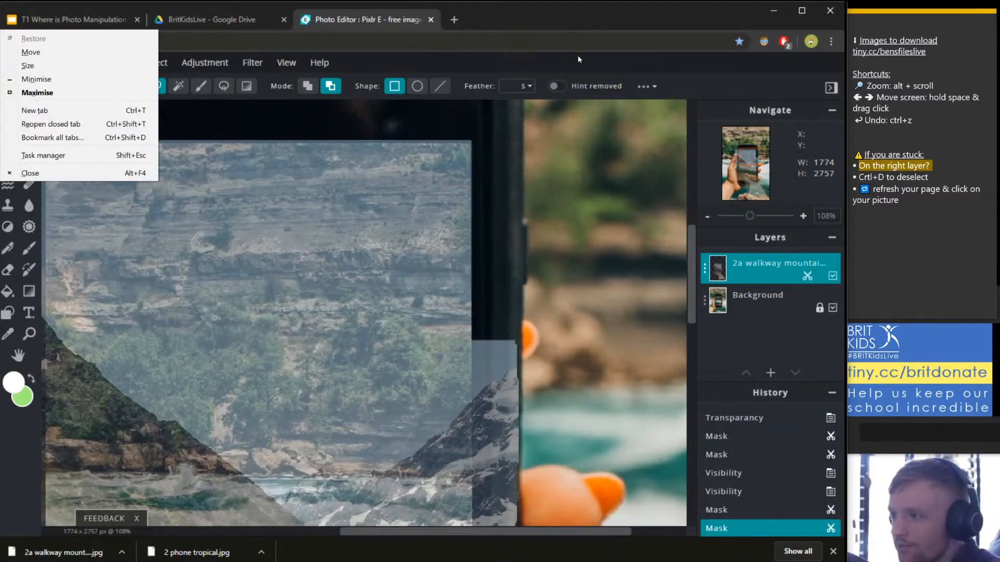
{"action": "left_click", "coordinate": [518, 369]}
Zoom in and remove the walkway overlapping the phone's dark edge with a rectangle.
{"action": "scroll", "coordinate": [514, 379], "scroll_direction": "up", "scroll_amount": 10}
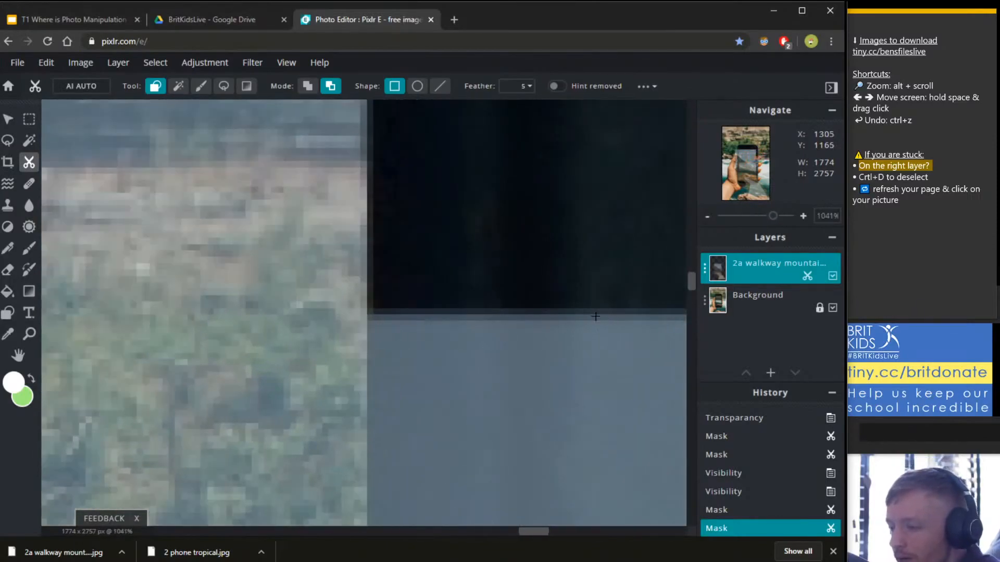
{"action": "scroll", "coordinate": [595, 316], "scroll_direction": "down", "scroll_amount": 3}
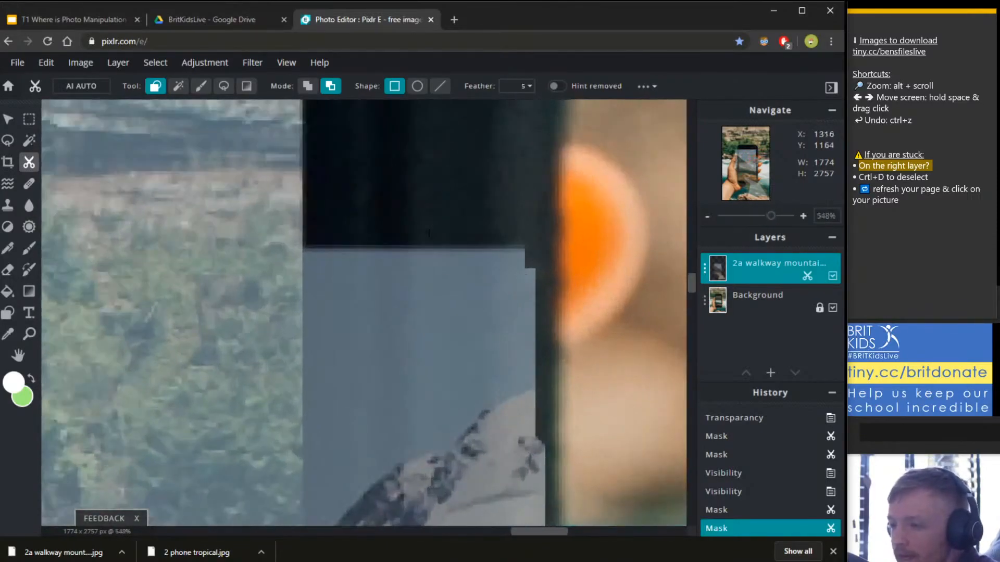
{"action": "scroll", "coordinate": [370, 235], "scroll_direction": "up", "scroll_amount": 3}
{"action": "scroll", "coordinate": [381, 278], "scroll_direction": "down", "scroll_amount": 3}
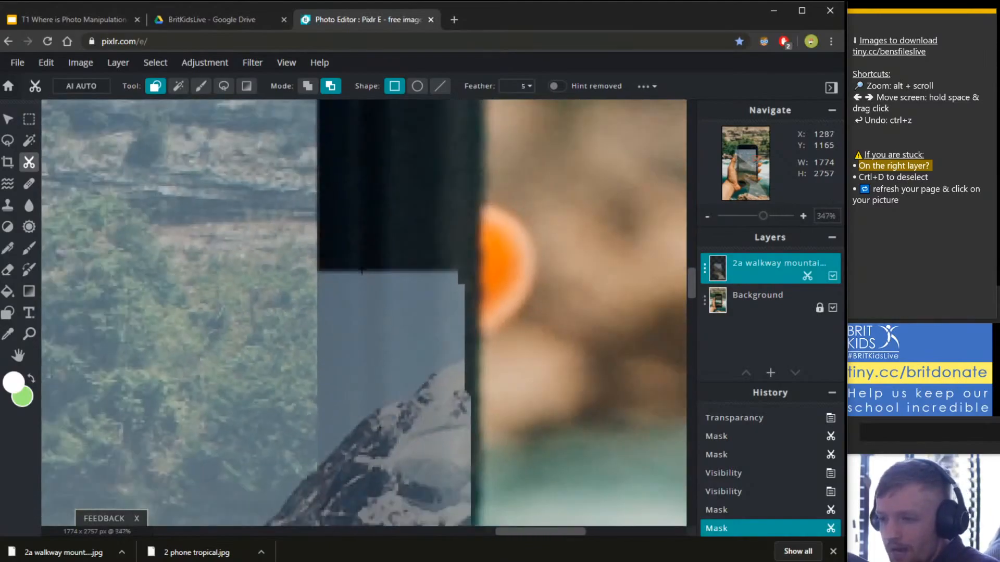
{"action": "scroll", "coordinate": [381, 278], "scroll_direction": "down", "scroll_amount": 4}
{"action": "scroll", "coordinate": [578, 257], "scroll_direction": "up", "scroll_amount": 3}
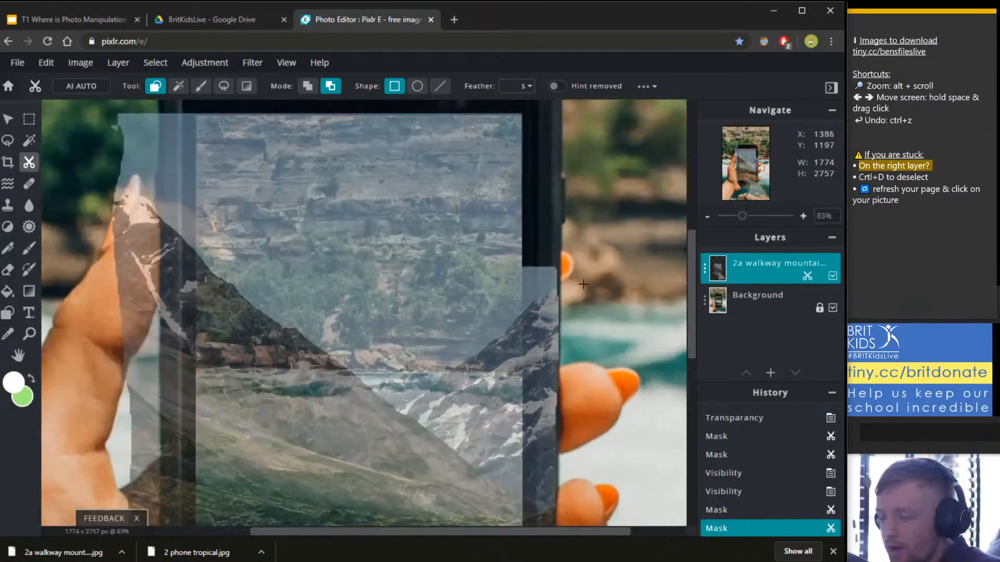
{"action": "scroll", "coordinate": [579, 257], "scroll_direction": "up", "scroll_amount": 8}
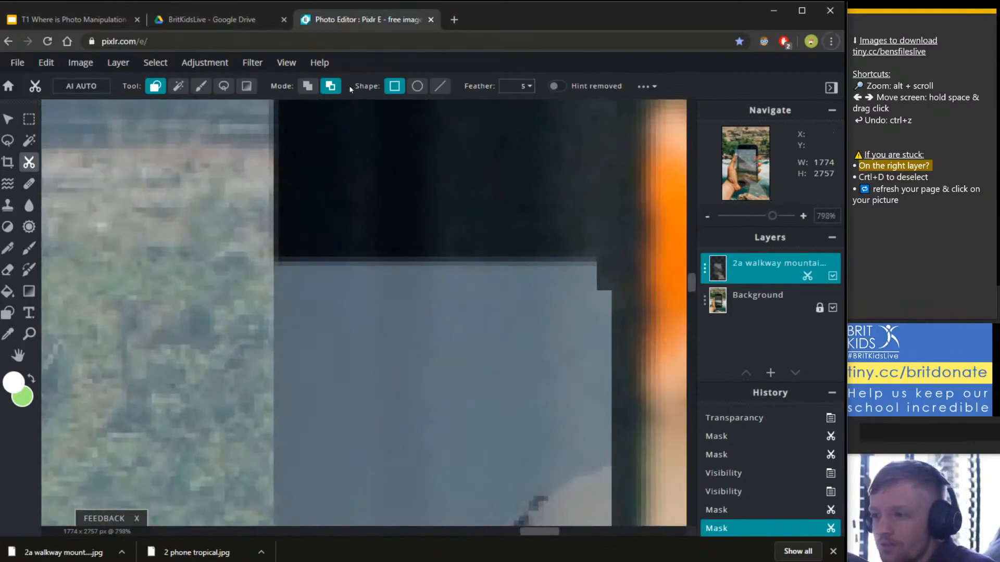
{"action": "left_click", "coordinate": [395, 86]}
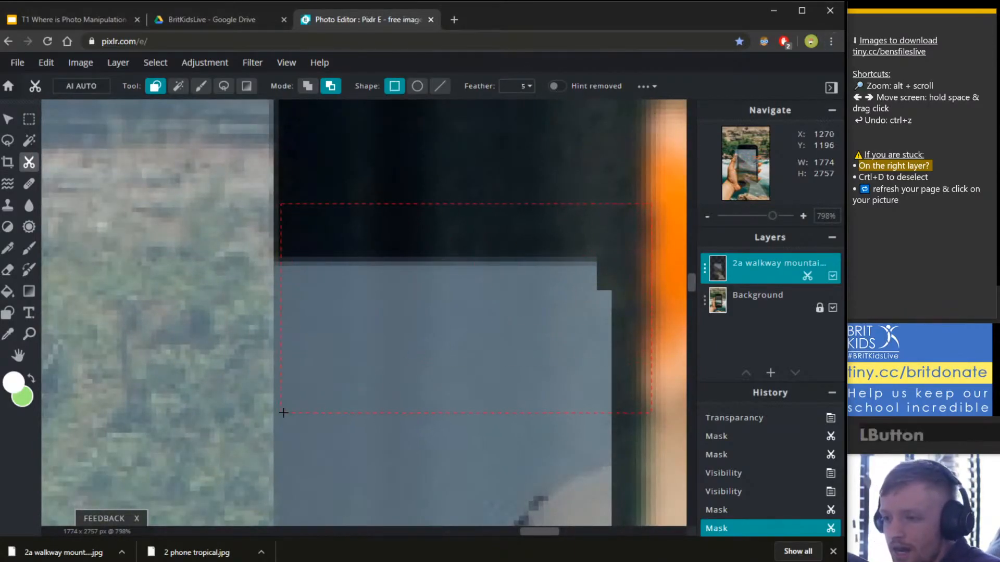
{"action": "left_click_drag", "start_coordinate": [283, 413], "coordinate": [280, 413]}
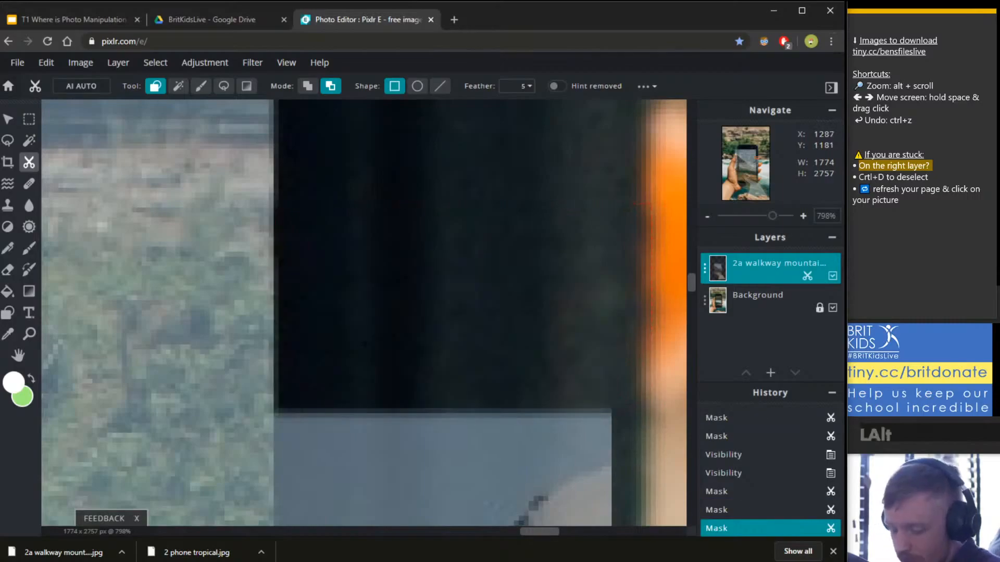
Pan to the lower part of the image and zoom out to 40%.
{"action": "scroll", "coordinate": [586, 478], "scroll_direction": "down", "scroll_amount": 10}
{"action": "key", "text": "space"}
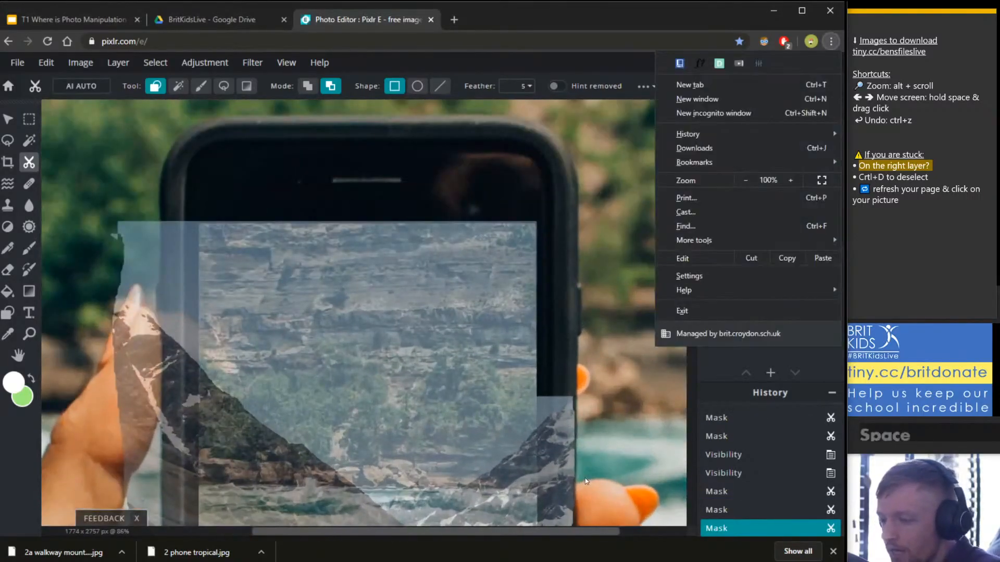
{"action": "left_click", "coordinate": [568, 64]}
{"action": "key", "text": "space"}
{"action": "left_click_drag", "start_coordinate": [616, 378], "coordinate": [540, 249]}
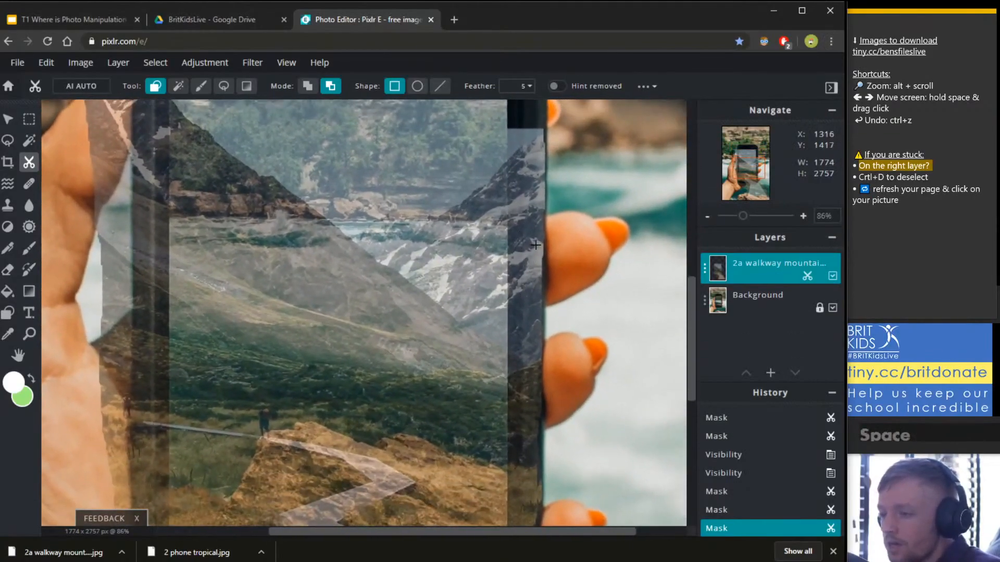
{"action": "scroll", "coordinate": [540, 249], "scroll_direction": "down", "scroll_amount": 2}
{"action": "scroll", "coordinate": [539, 249], "scroll_direction": "down", "scroll_amount": 2}
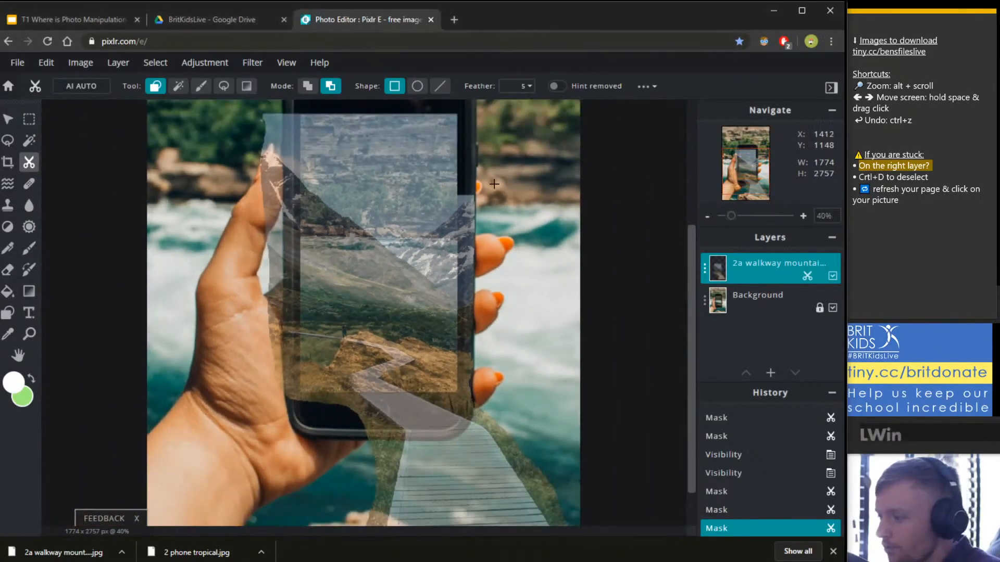
Cut a tall walkway strip off the phone's right edge and zoom into the nearby boardwalk.
{"action": "left_click_drag", "start_coordinate": [494, 169], "coordinate": [460, 405]}
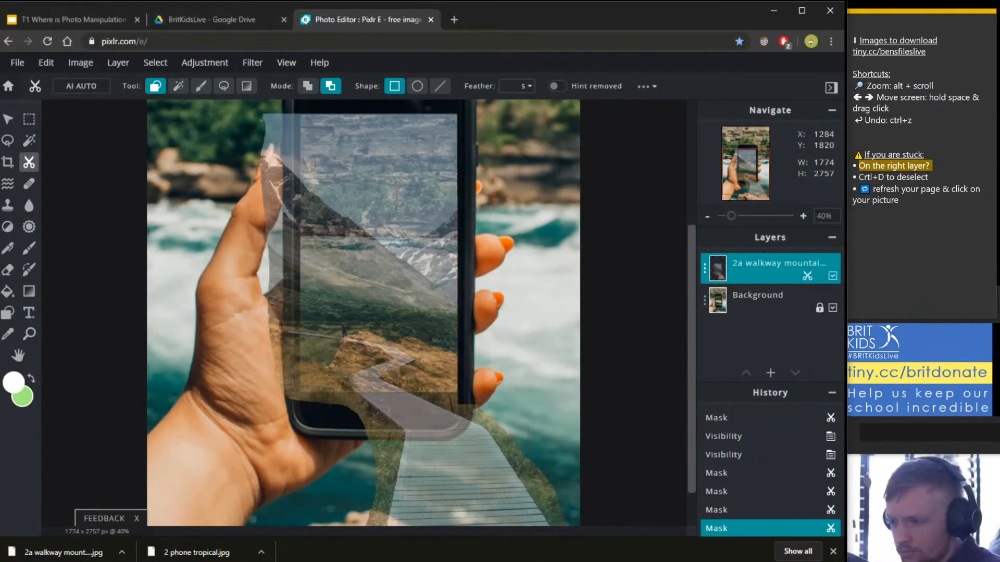
{"action": "scroll", "coordinate": [435, 409], "scroll_direction": "up", "scroll_amount": 7}
{"action": "scroll", "coordinate": [546, 245], "scroll_direction": "down", "scroll_amount": 6}
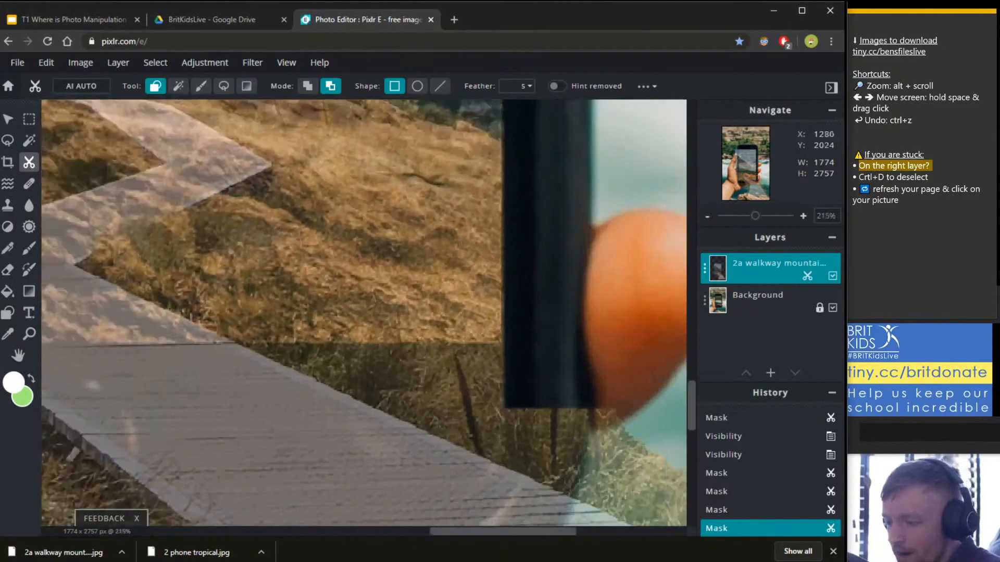
{"action": "scroll", "coordinate": [546, 245], "scroll_direction": "up", "scroll_amount": 5}
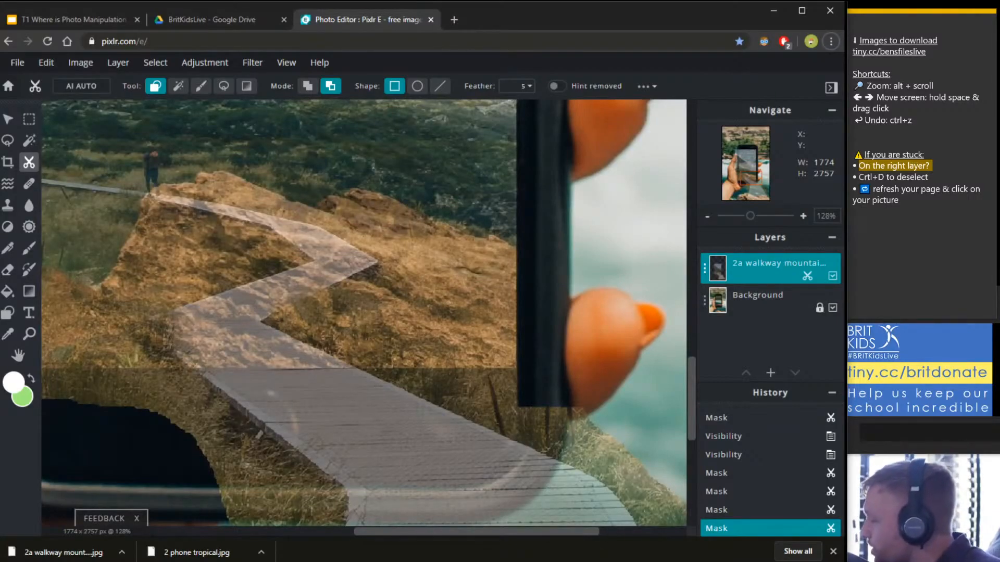
{"action": "left_click", "coordinate": [896, 46]}
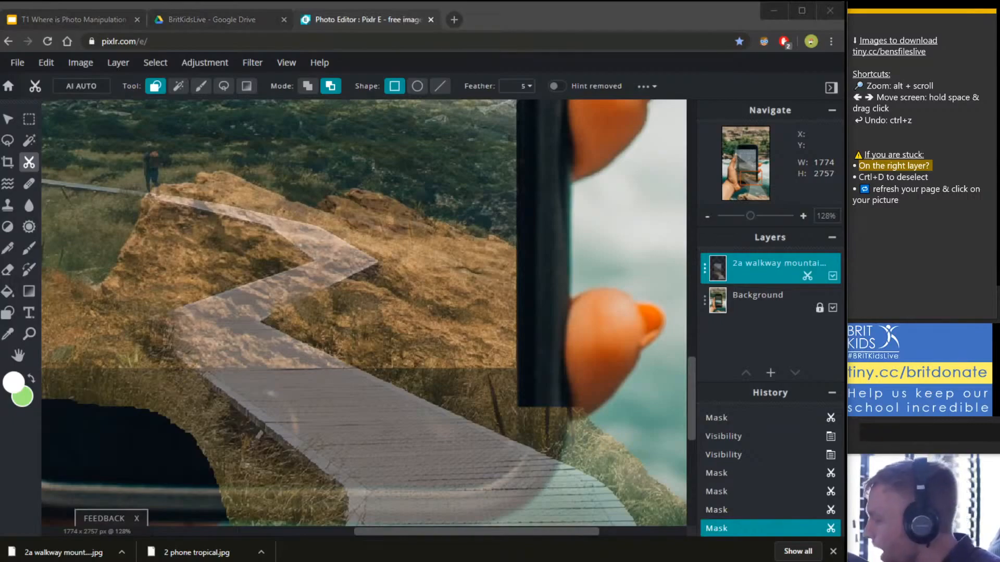
{"action": "left_click", "coordinate": [705, 270]}
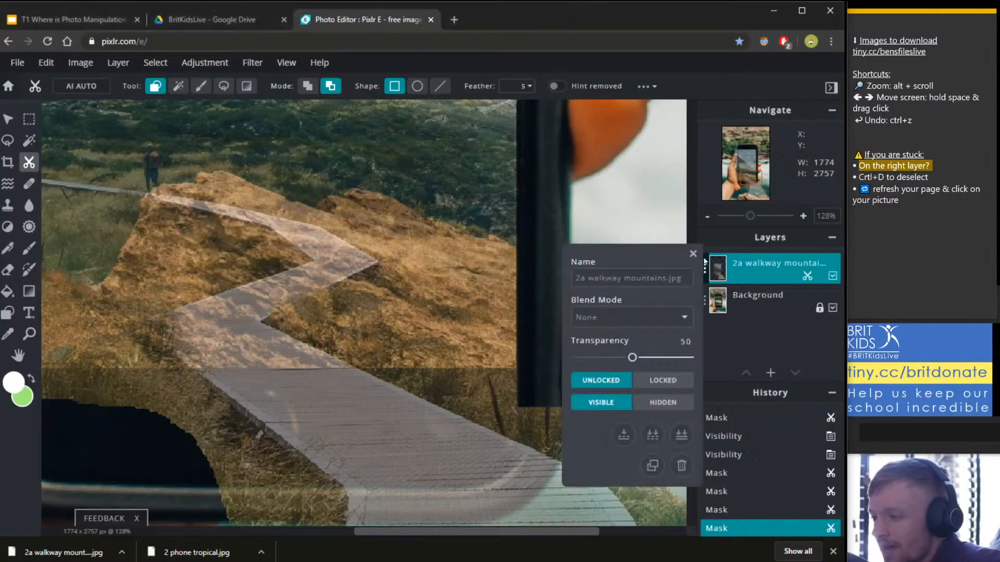
{"action": "mouse_move", "coordinate": [632, 358]}
{"action": "left_mouse_down"}
{"action": "mouse_move", "coordinate": [648, 358]}
{"action": "mouse_move", "coordinate": [631, 358]}
{"action": "left_mouse_up"}
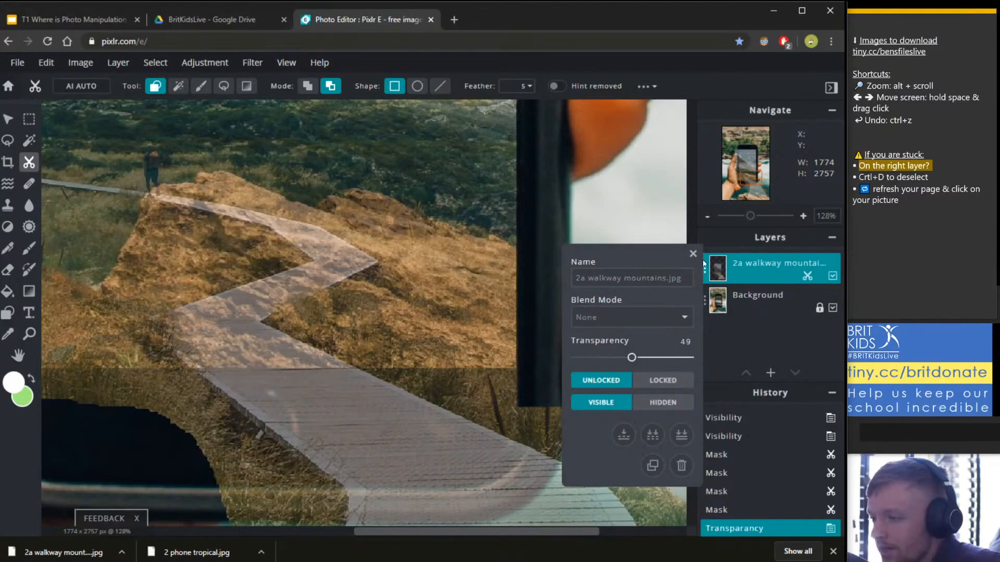
{"action": "left_click", "coordinate": [693, 252]}
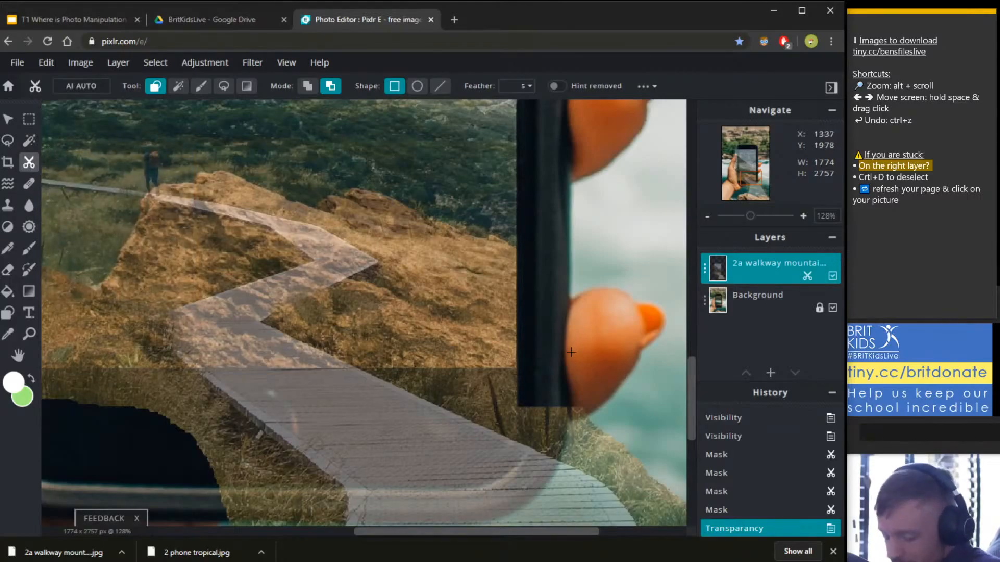
Cut rectangles at the phone's bottom edge and left grass, then restore a notch with Add to Mask.
{"action": "left_click_drag", "start_coordinate": [575, 362], "coordinate": [604, 412]}
{"action": "scroll", "coordinate": [579, 407], "scroll_direction": "up", "scroll_amount": 4}
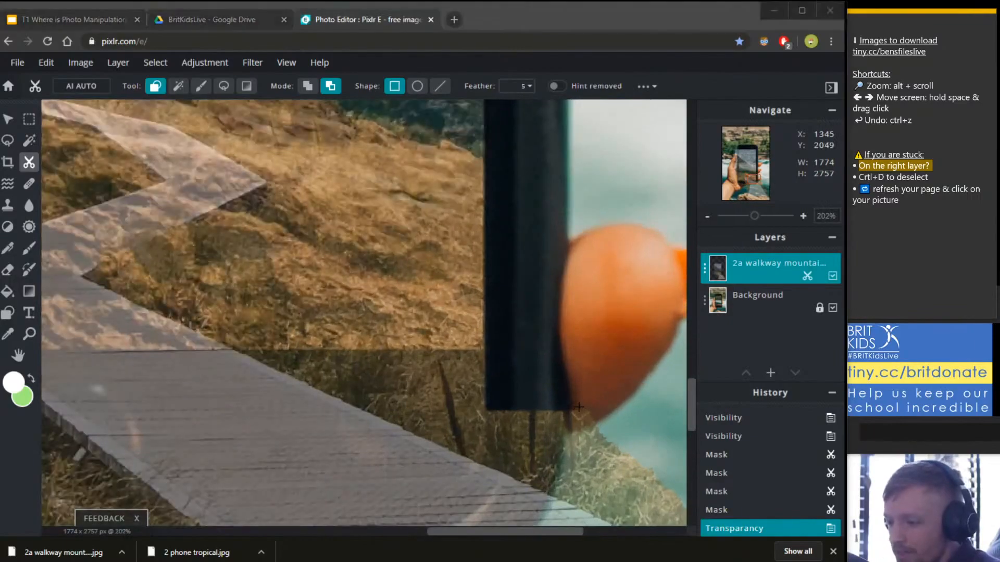
{"action": "mouse_move", "coordinate": [477, 360]}
{"action": "left_mouse_down"}
{"action": "mouse_move", "coordinate": [580, 536]}
{"action": "mouse_move", "coordinate": [586, 432]}
{"action": "mouse_move", "coordinate": [630, 445]}
{"action": "mouse_move", "coordinate": [589, 408]}
{"action": "mouse_move", "coordinate": [540, 249]}
{"action": "left_mouse_up"}
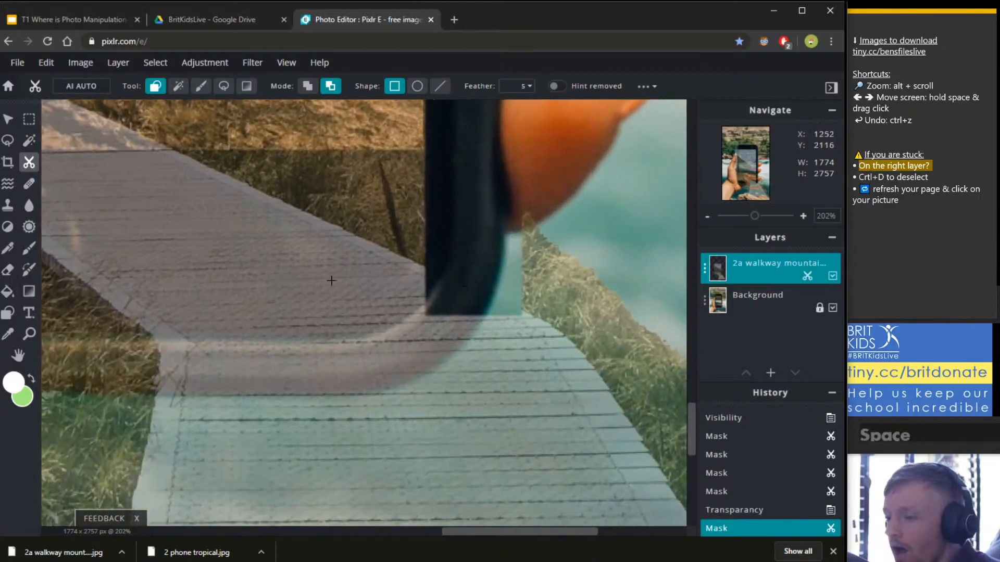
{"action": "left_click_drag", "start_coordinate": [103, 350], "coordinate": [44, 398]}
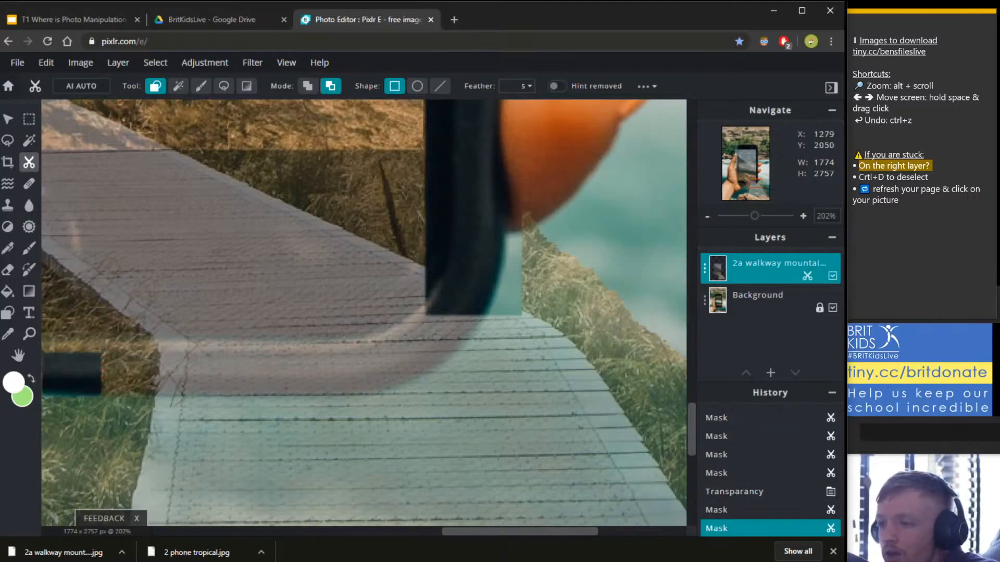
{"action": "left_click", "coordinate": [308, 88]}
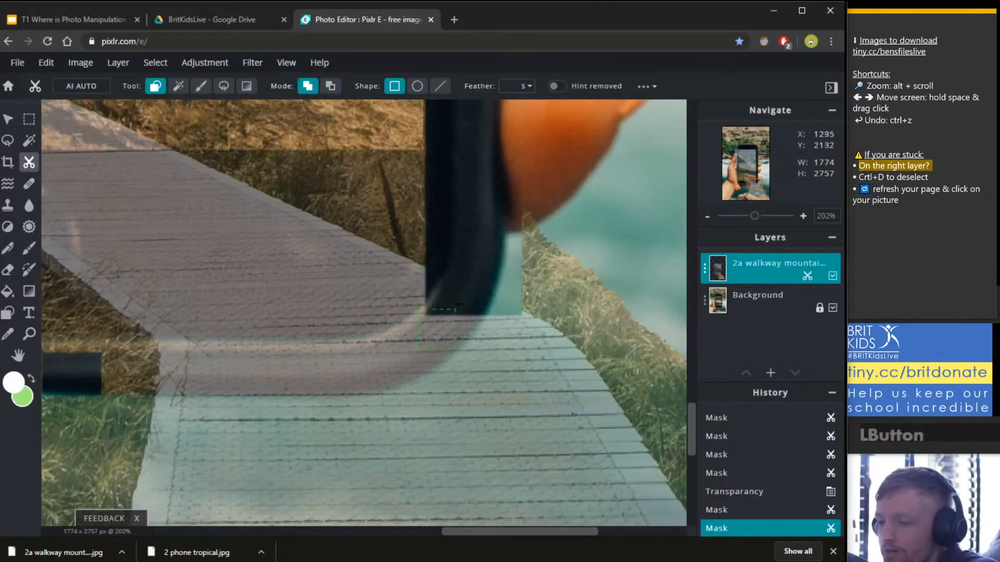
{"action": "left_click_drag", "start_coordinate": [453, 282], "coordinate": [453, 282]}
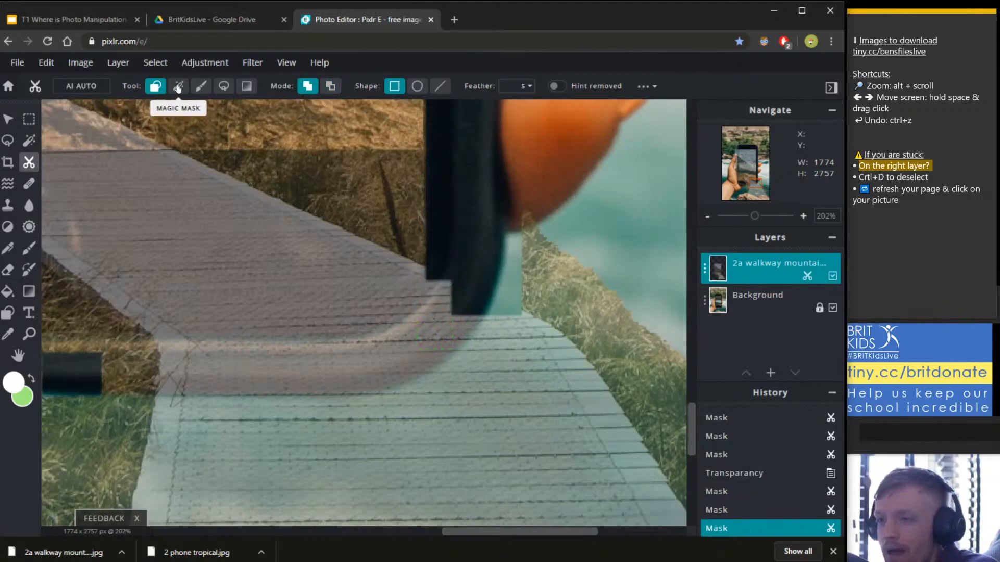
With the freehand mask lasso, trace along the dark shape's bottom edge and apply it to the walkway mask.
{"action": "left_click", "coordinate": [224, 86]}
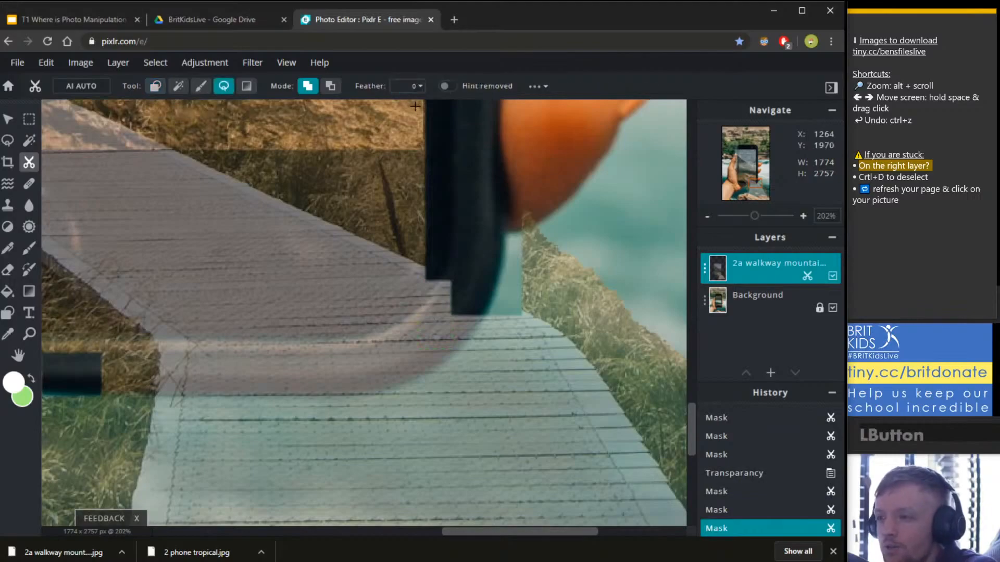
{"action": "left_click", "coordinate": [308, 86]}
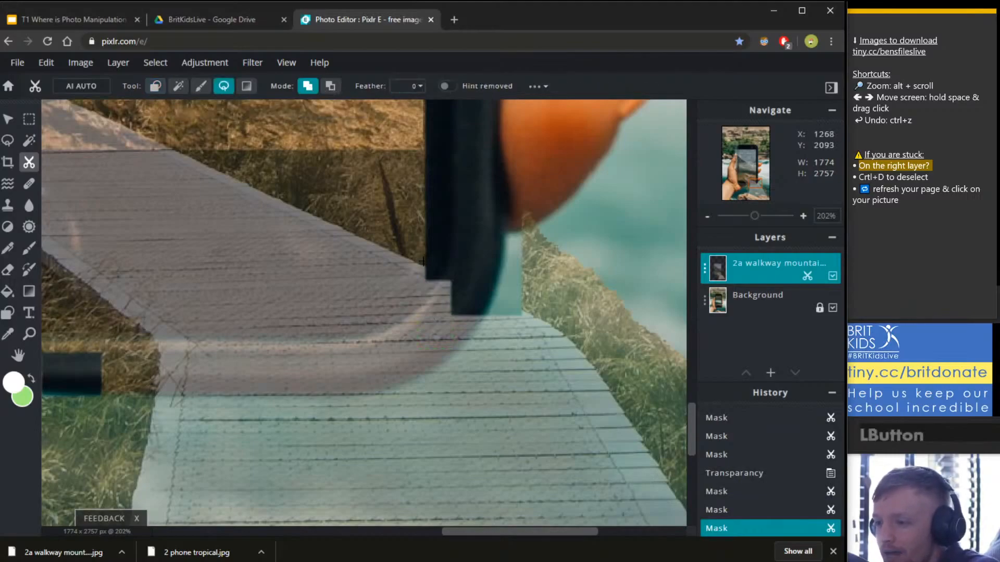
{"action": "mouse_move", "coordinate": [421, 267]}
{"action": "left_mouse_down"}
{"action": "mouse_move", "coordinate": [527, 313]}
{"action": "mouse_move", "coordinate": [469, 352]}
{"action": "mouse_move", "coordinate": [356, 306]}
{"action": "mouse_move", "coordinate": [470, 287]}
{"action": "mouse_move", "coordinate": [417, 262]}
{"action": "mouse_move", "coordinate": [470, 295]}
{"action": "mouse_move", "coordinate": [397, 302]}
{"action": "mouse_move", "coordinate": [383, 274]}
{"action": "left_mouse_up"}
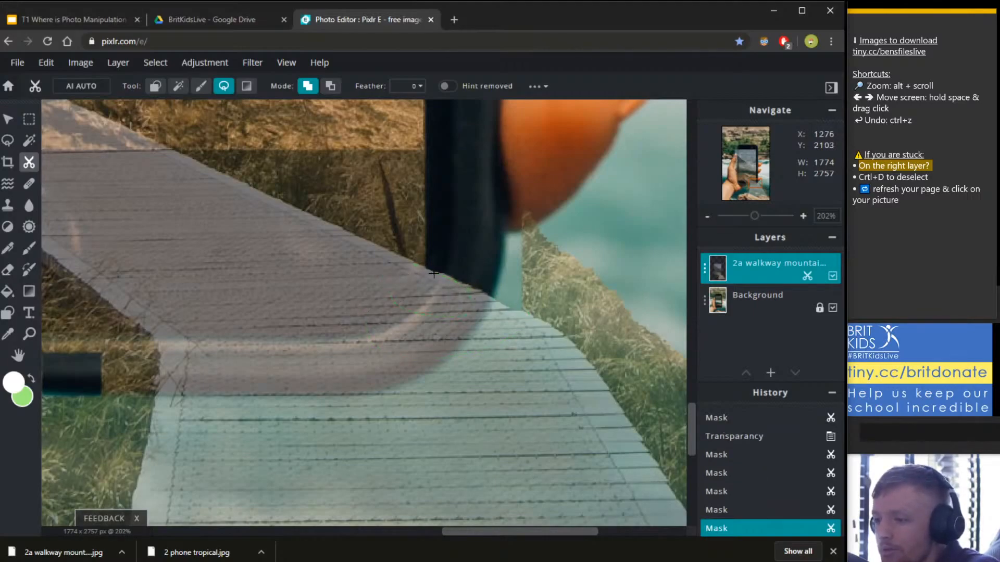
{"action": "left_click_drag", "start_coordinate": [373, 282], "coordinate": [463, 269]}
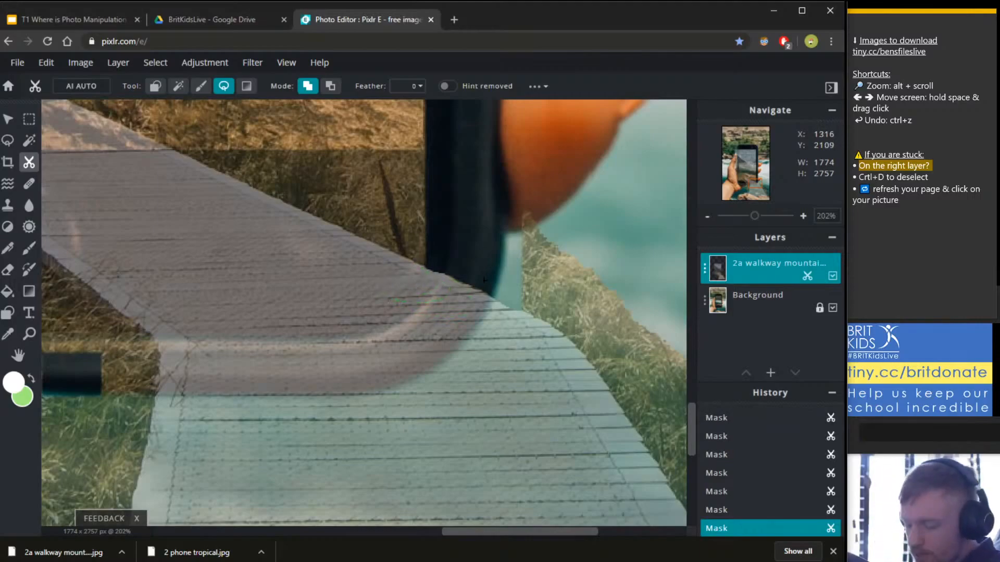
{"action": "scroll", "coordinate": [484, 279], "scroll_direction": "down", "scroll_amount": 5}
{"action": "scroll", "coordinate": [521, 213], "scroll_direction": "down", "scroll_amount": 2}
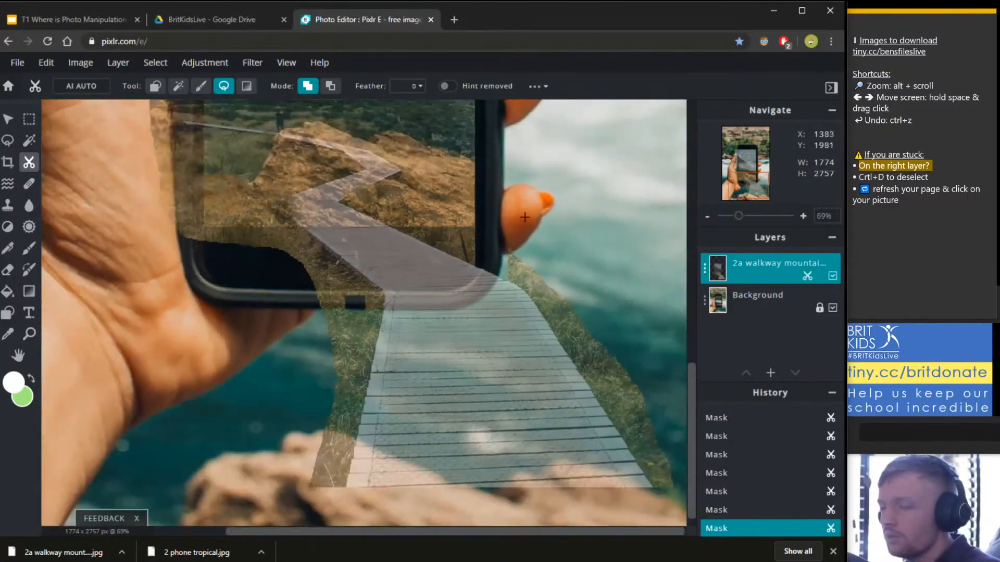
{"action": "scroll", "coordinate": [528, 210], "scroll_direction": "down", "scroll_amount": 4}
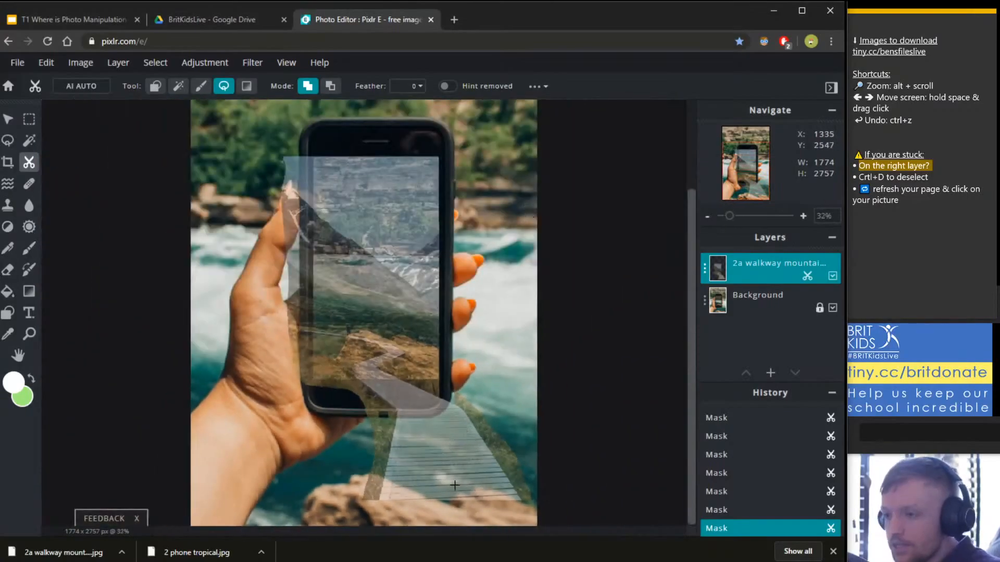
{"action": "scroll", "coordinate": [456, 479], "scroll_direction": "up", "scroll_amount": 10}
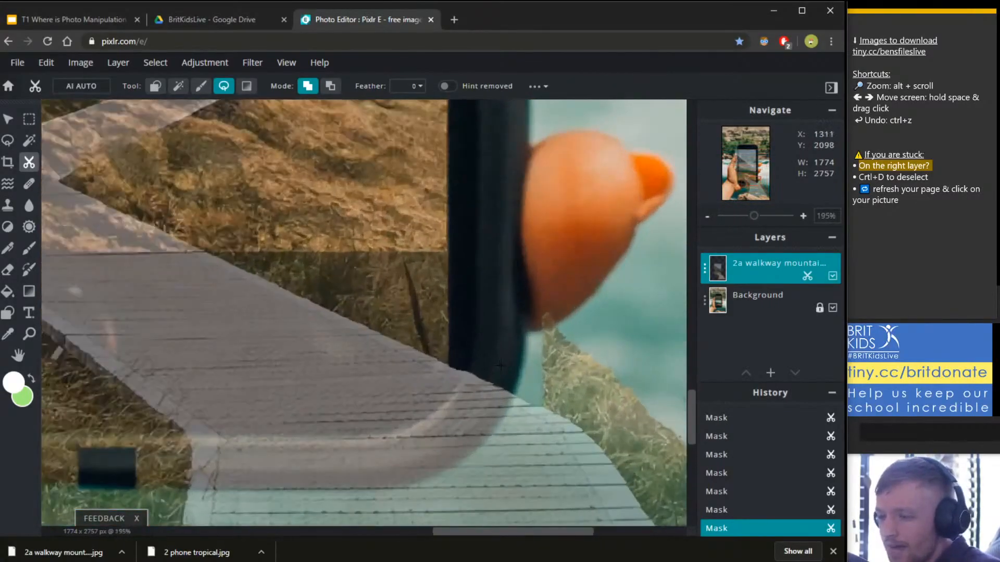
{"action": "scroll", "coordinate": [500, 366], "scroll_direction": "down", "scroll_amount": 2}
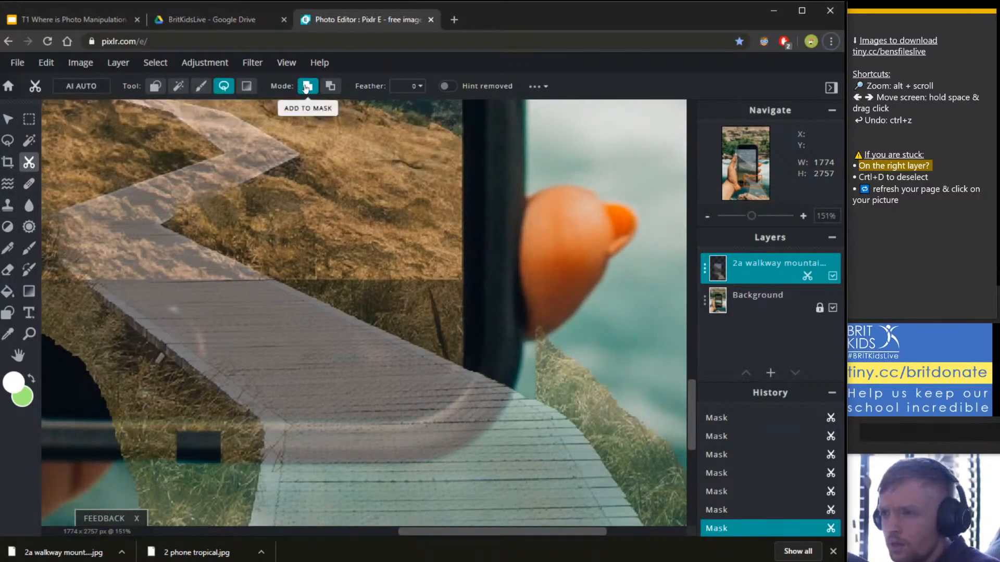
Subtract the walkway beside the phone's lower right, then add it back under the phone's lower edge.
{"action": "left_click", "coordinate": [330, 86]}
{"action": "mouse_move", "coordinate": [578, 323]}
{"action": "left_mouse_down"}
{"action": "mouse_move", "coordinate": [649, 341]}
{"action": "mouse_move", "coordinate": [578, 326]}
{"action": "left_mouse_up"}
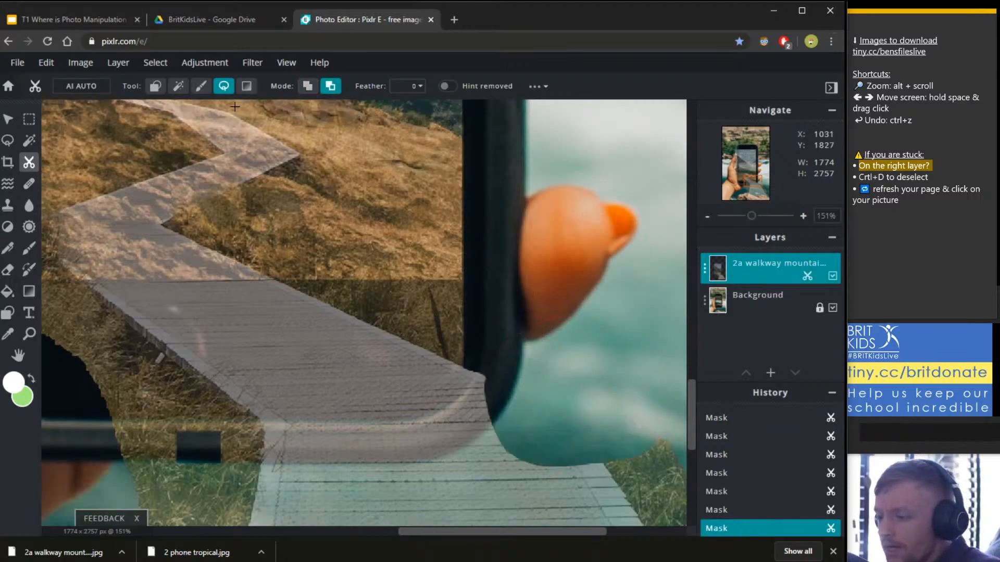
{"action": "left_click", "coordinate": [308, 86]}
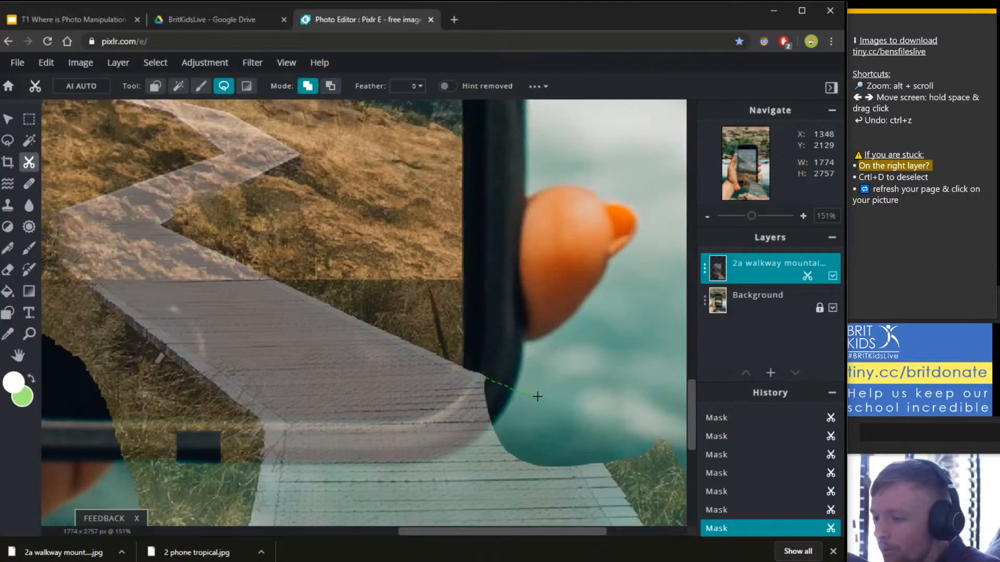
{"action": "left_click_drag", "start_coordinate": [537, 396], "coordinate": [555, 405]}
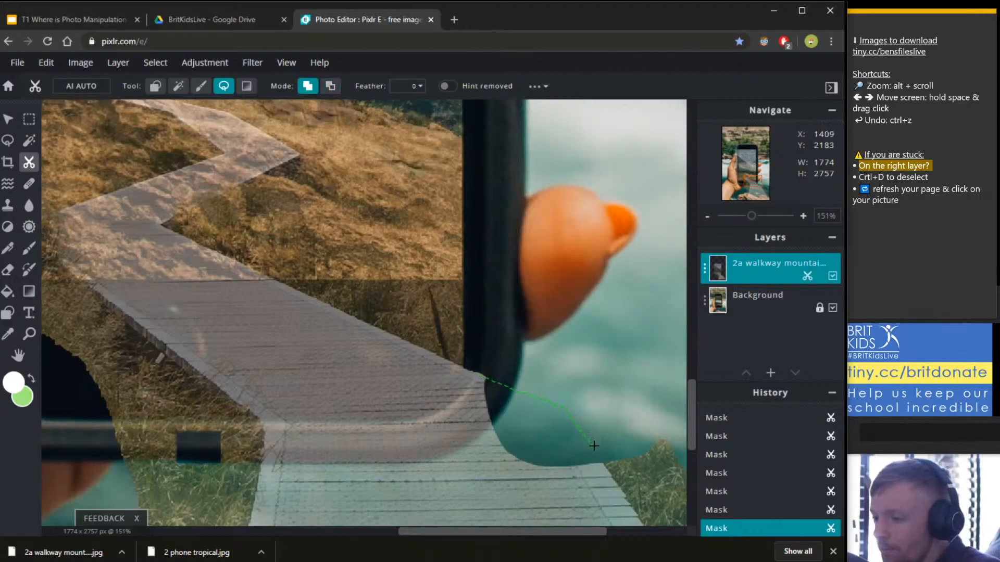
{"action": "left_click_drag", "start_coordinate": [418, 442], "coordinate": [437, 409]}
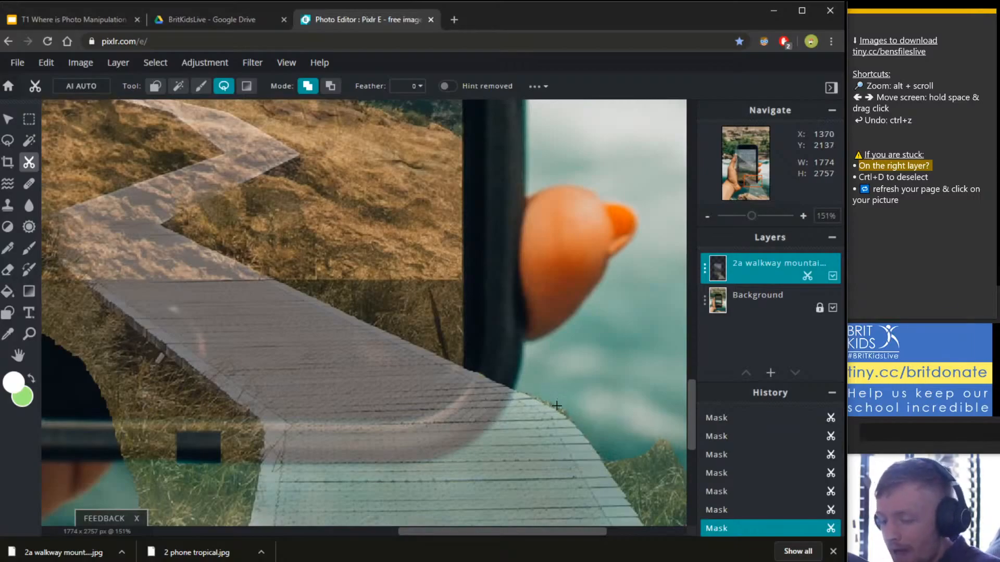
{"action": "scroll", "coordinate": [555, 405], "scroll_direction": "down", "scroll_amount": 2}
{"action": "scroll", "coordinate": [558, 442], "scroll_direction": "down", "scroll_amount": 3}
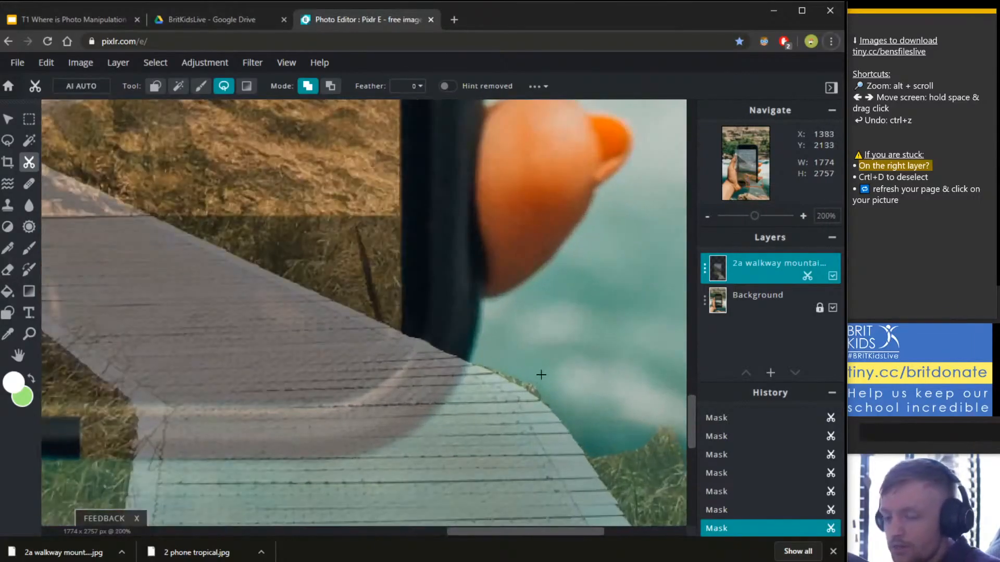
{"action": "scroll", "coordinate": [579, 430], "scroll_direction": "down", "scroll_amount": 3}
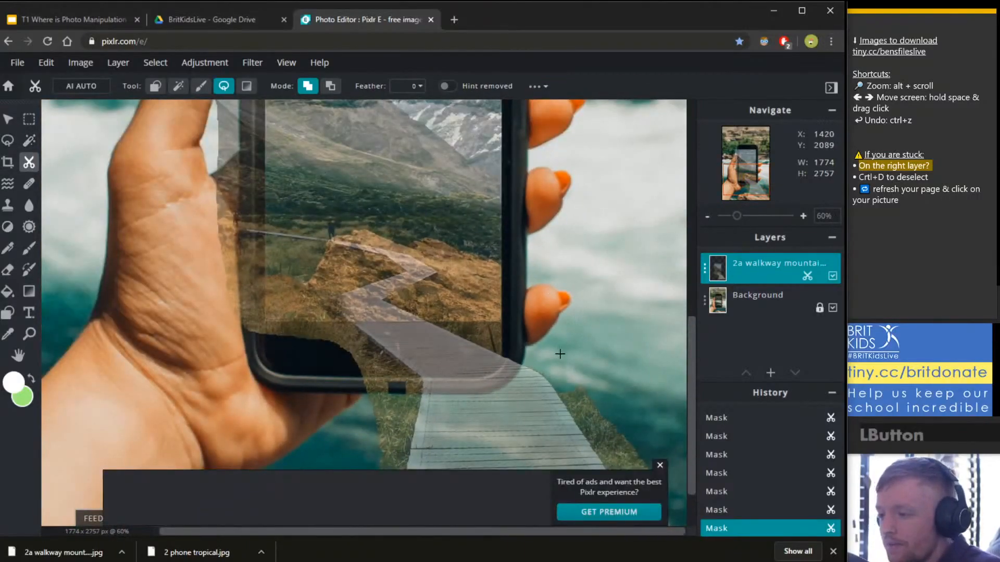
{"action": "scroll", "coordinate": [261, 299], "scroll_direction": "down", "scroll_amount": 2}
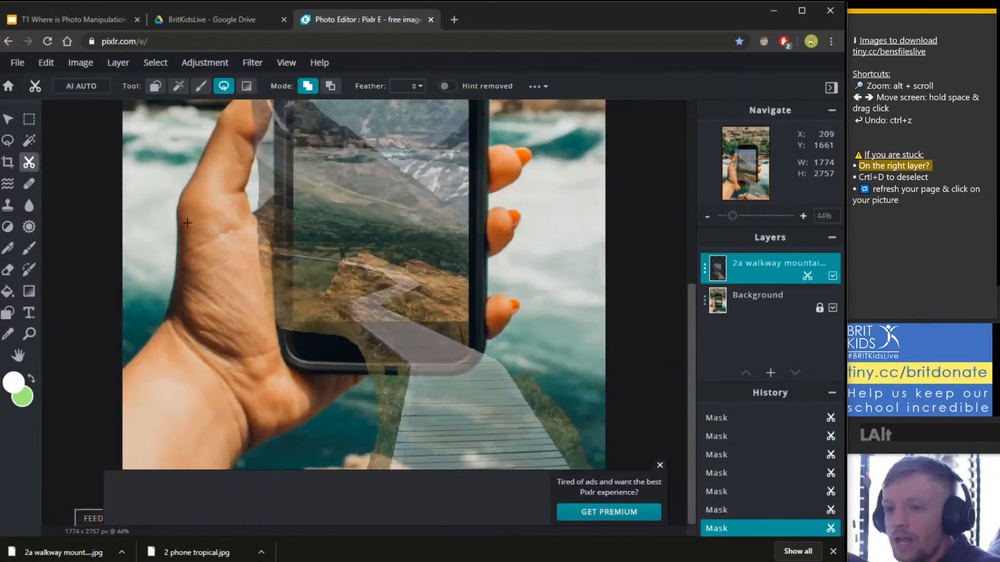
Mask out the walkway strip over the hand with a Remove rectangle, then raise the layer's transparency to 56.
{"action": "left_click", "coordinate": [155, 86]}
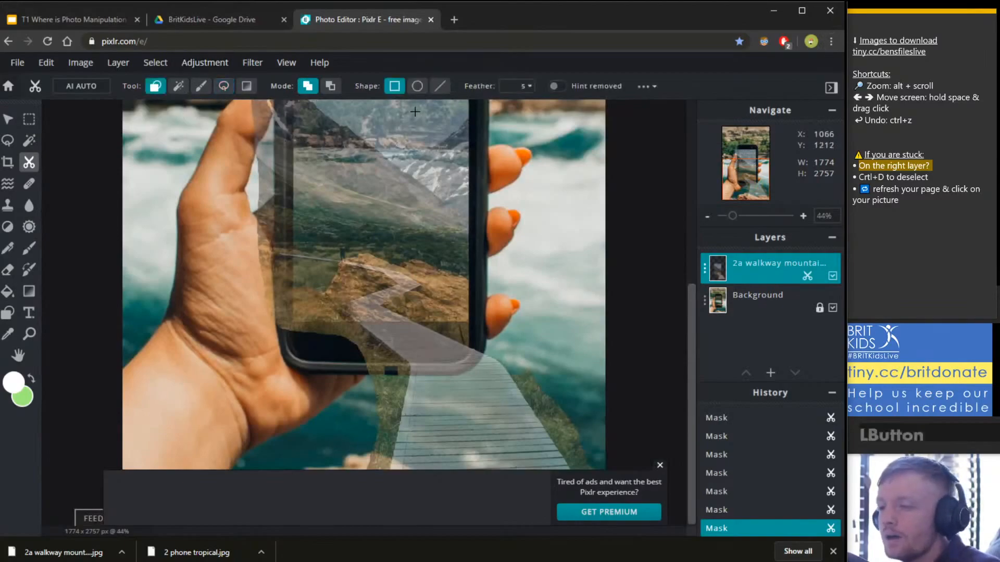
{"action": "left_click", "coordinate": [331, 86]}
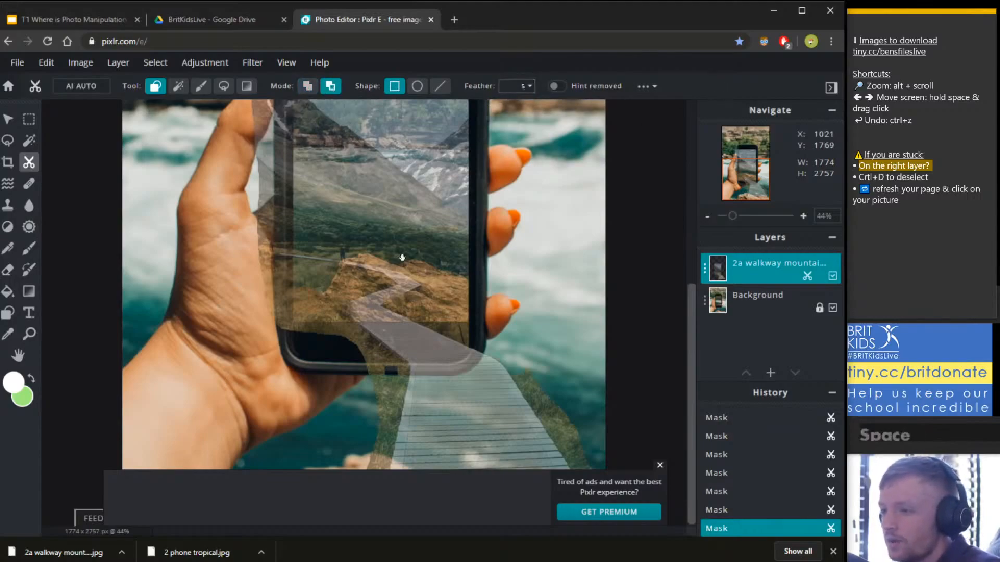
{"action": "left_click_drag", "start_coordinate": [338, 194], "coordinate": [362, 291]}
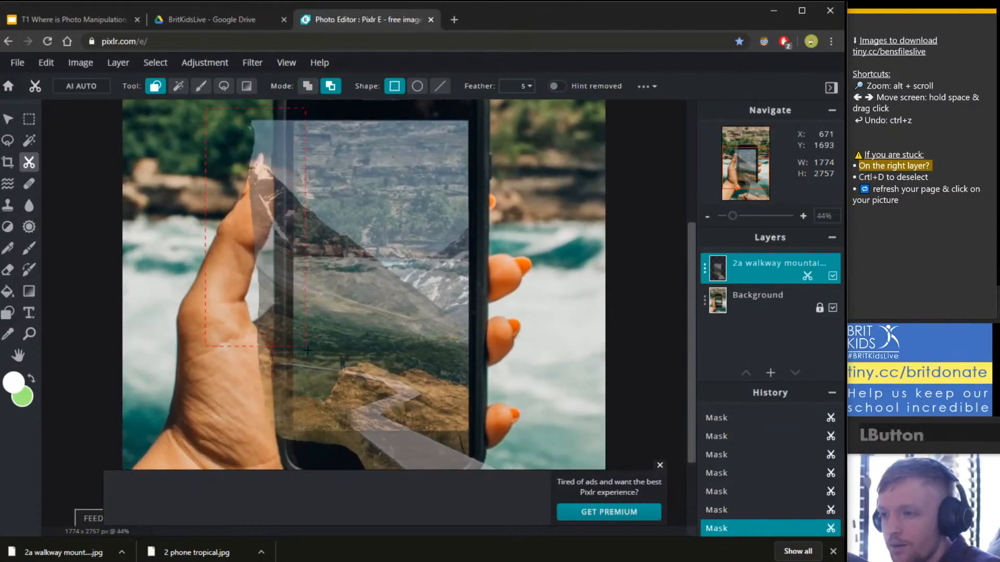
{"action": "left_click_drag", "start_coordinate": [307, 350], "coordinate": [294, 461]}
{"action": "left_click_drag", "start_coordinate": [315, 404], "coordinate": [333, 284]}
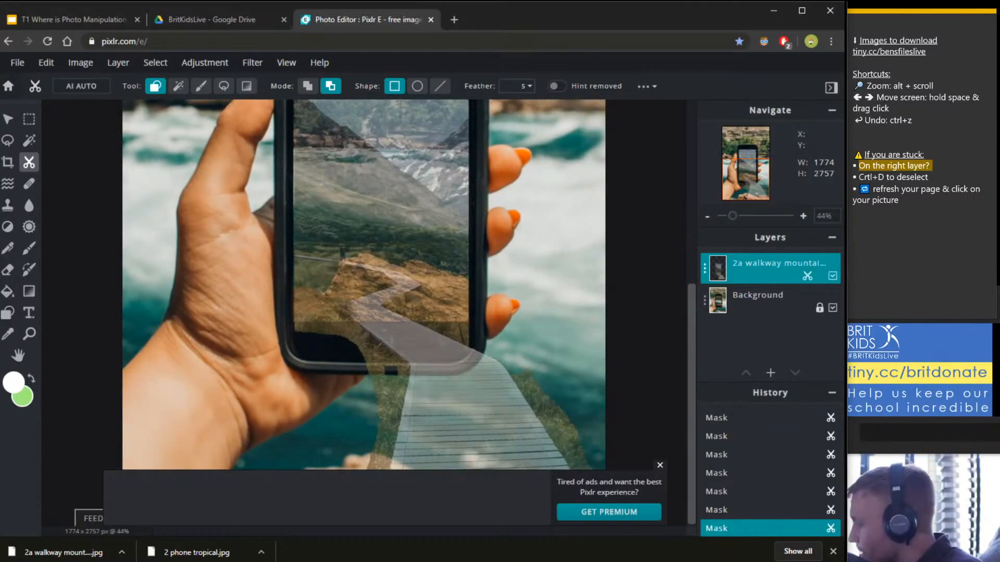
{"action": "left_click", "coordinate": [705, 268]}
{"action": "mouse_move", "coordinate": [628, 360]}
{"action": "left_mouse_down"}
{"action": "mouse_move", "coordinate": [708, 357]}
{"action": "mouse_move", "coordinate": [639, 357]}
{"action": "left_mouse_up"}
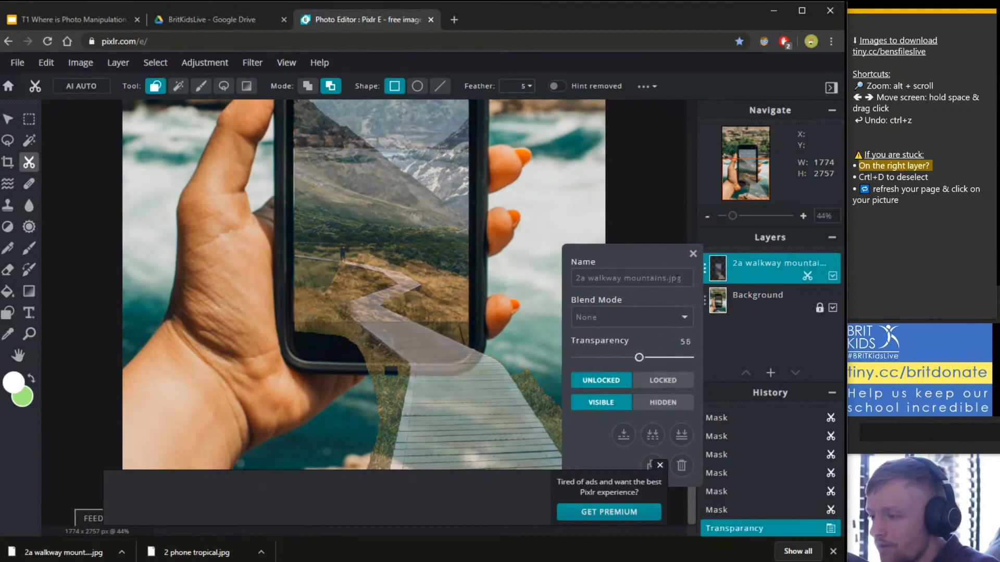
Mask out the walkway over the phone screen's dark lower band, then dismiss the ad banner.
{"action": "left_click", "coordinate": [693, 254]}
{"action": "scroll", "coordinate": [504, 417], "scroll_direction": "up", "scroll_amount": 5}
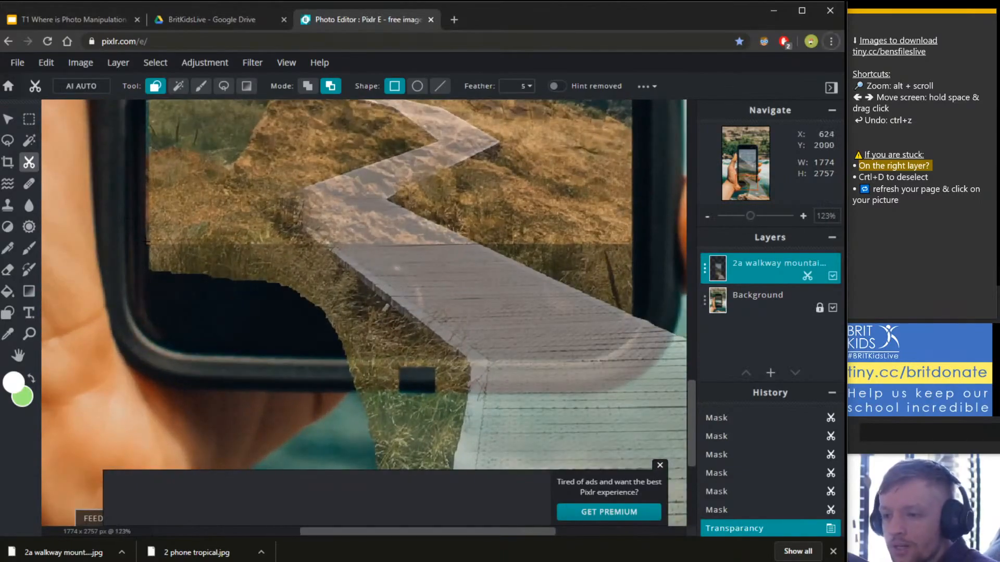
{"action": "left_click_drag", "start_coordinate": [314, 328], "coordinate": [317, 329]}
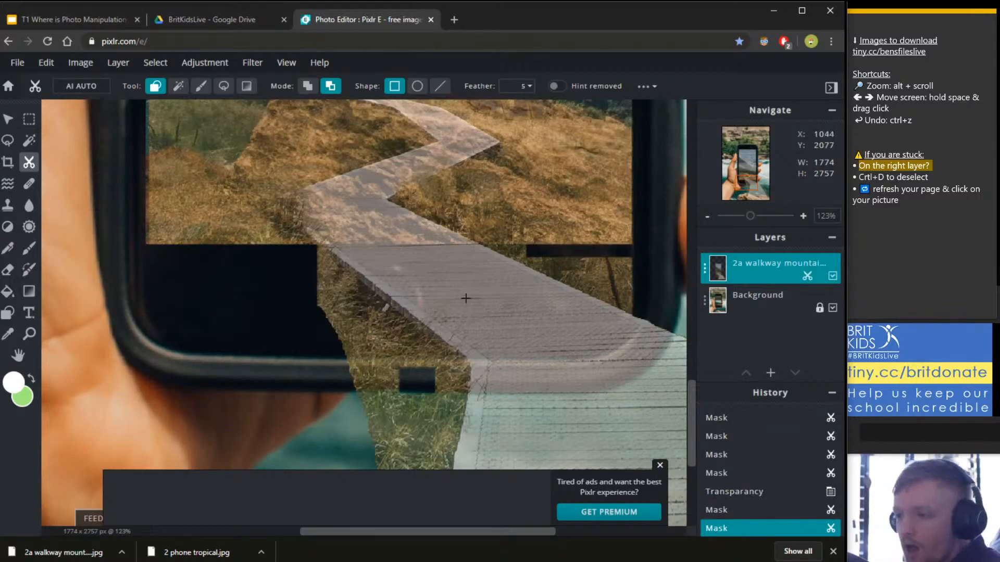
{"action": "scroll", "coordinate": [465, 297], "scroll_direction": "down", "scroll_amount": 5, "text": "alt"}
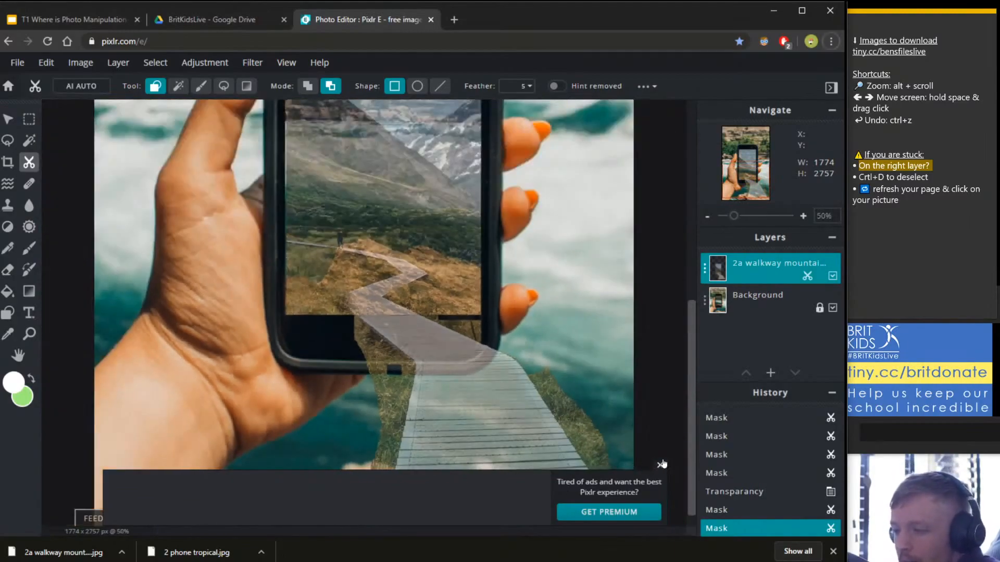
{"action": "left_click", "coordinate": [660, 465]}
{"action": "scroll", "coordinate": [535, 503], "scroll_direction": "up", "scroll_amount": 2, "text": "alt"}
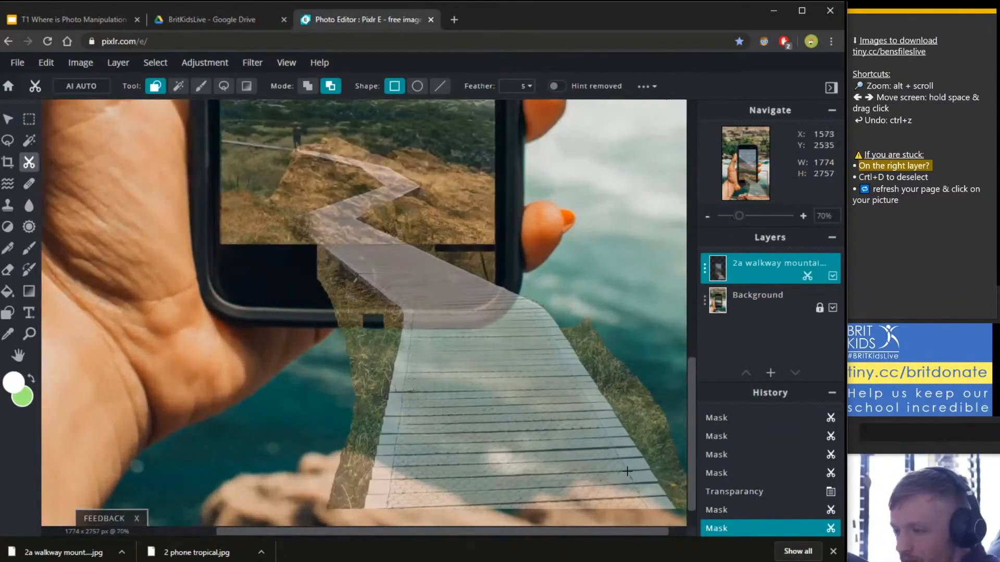
{"action": "key", "text": "space"}
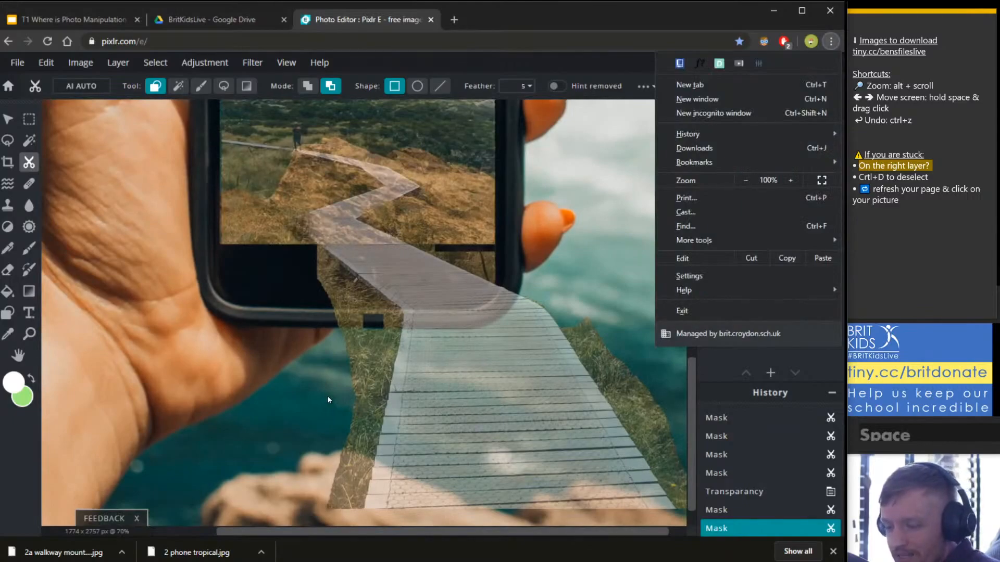
{"action": "left_click", "coordinate": [328, 400]}
{"action": "left_click_drag", "start_coordinate": [329, 400], "coordinate": [288, 374]}
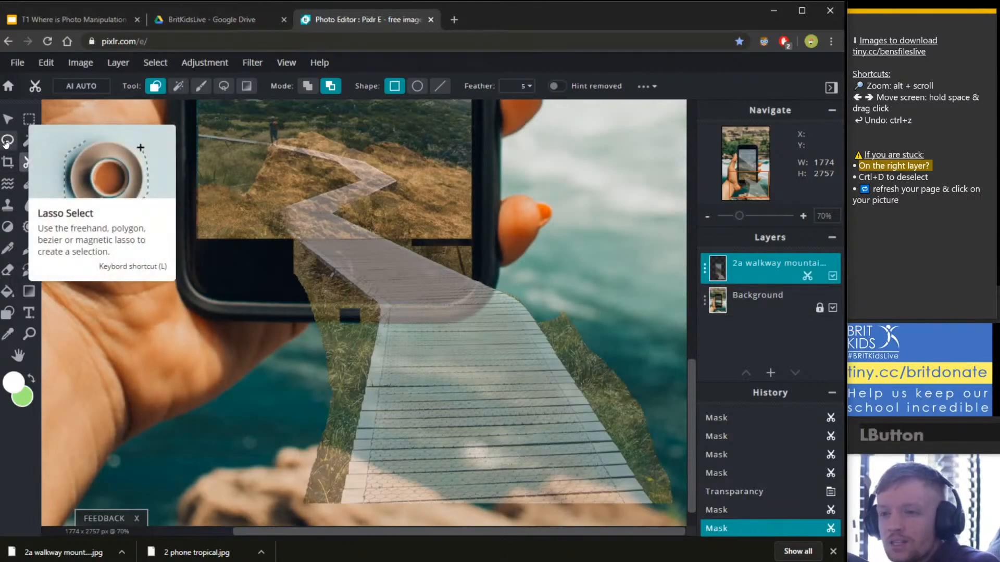
Switch to the Polygon Lasso selection tool.
{"action": "left_click", "coordinate": [6, 142]}
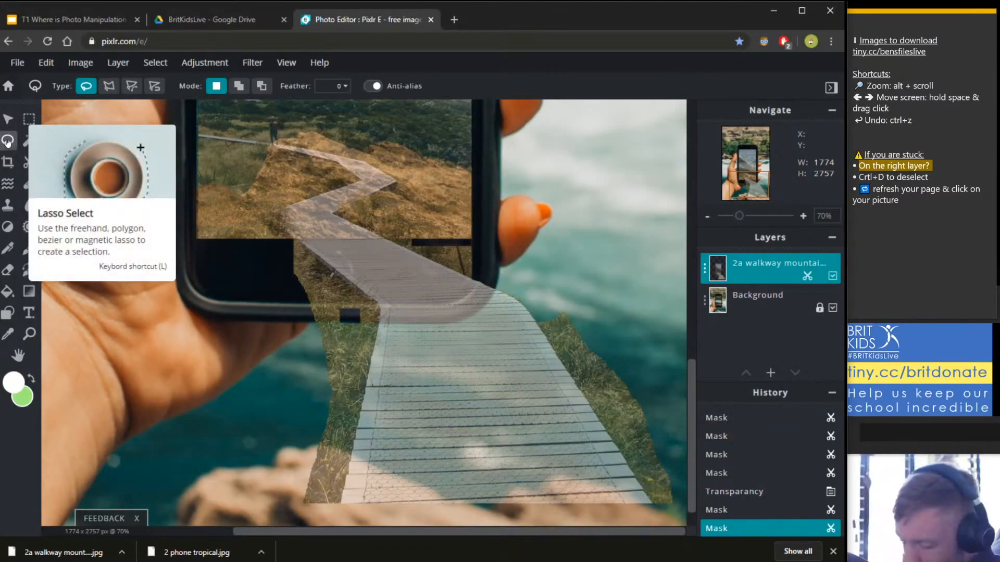
{"action": "left_click", "coordinate": [7, 144]}
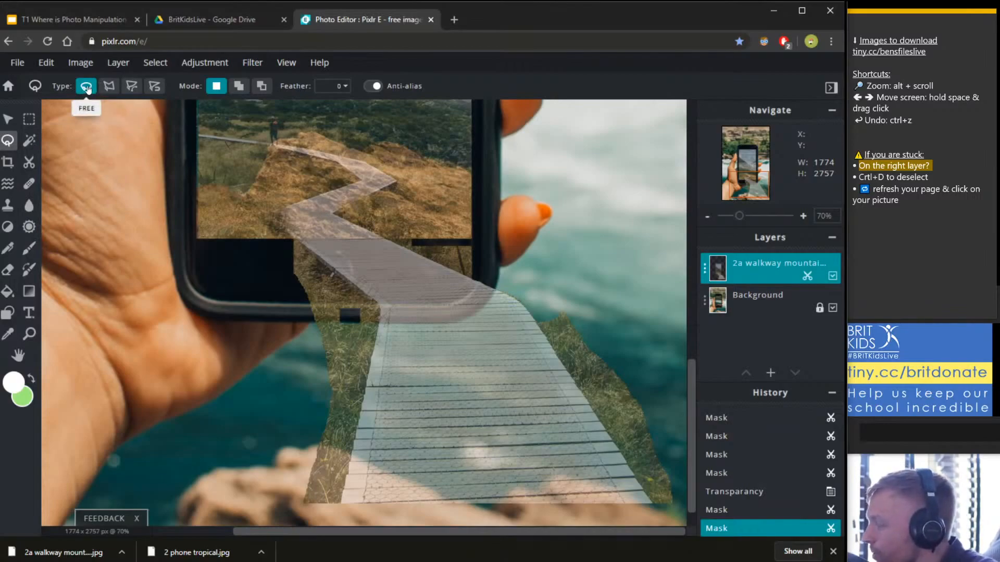
{"action": "left_click", "coordinate": [109, 86]}
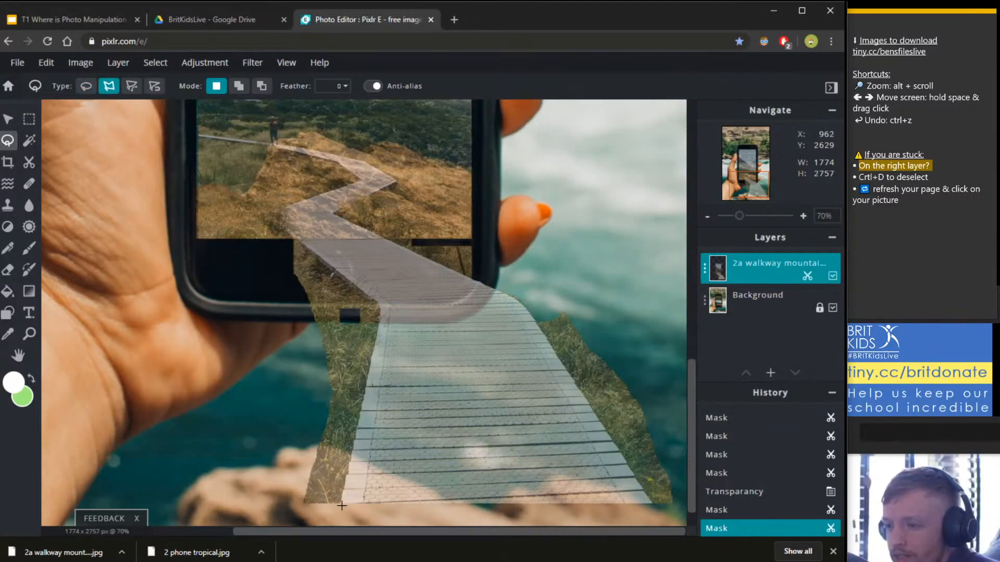
{"action": "scroll", "coordinate": [338, 512], "scroll_direction": "up", "scroll_amount": 2}
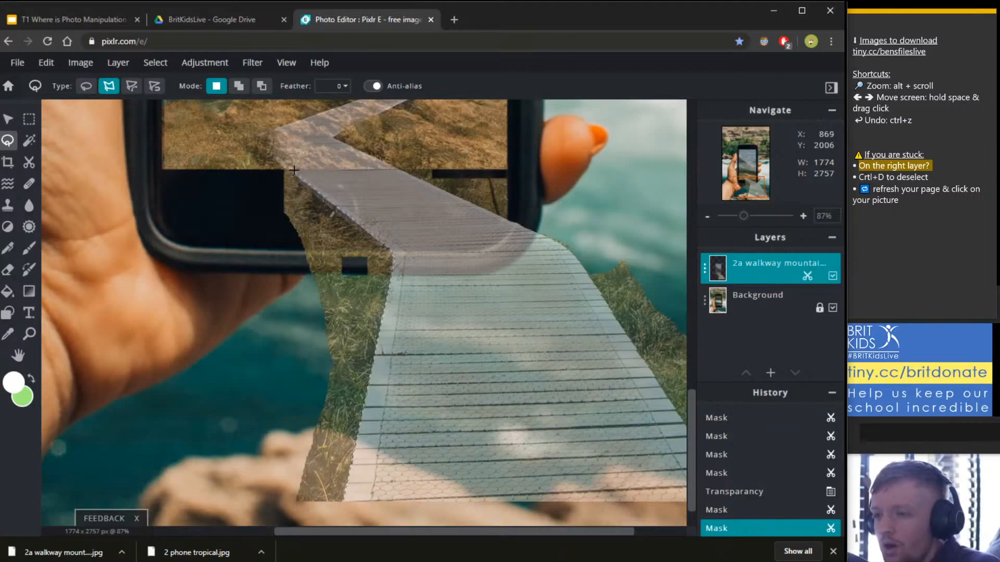
Outline the grass left of the path, around the thumb and hand down to the rocks, and close it.
{"action": "left_click", "coordinate": [242, 170]}
{"action": "left_click", "coordinate": [168, 280]}
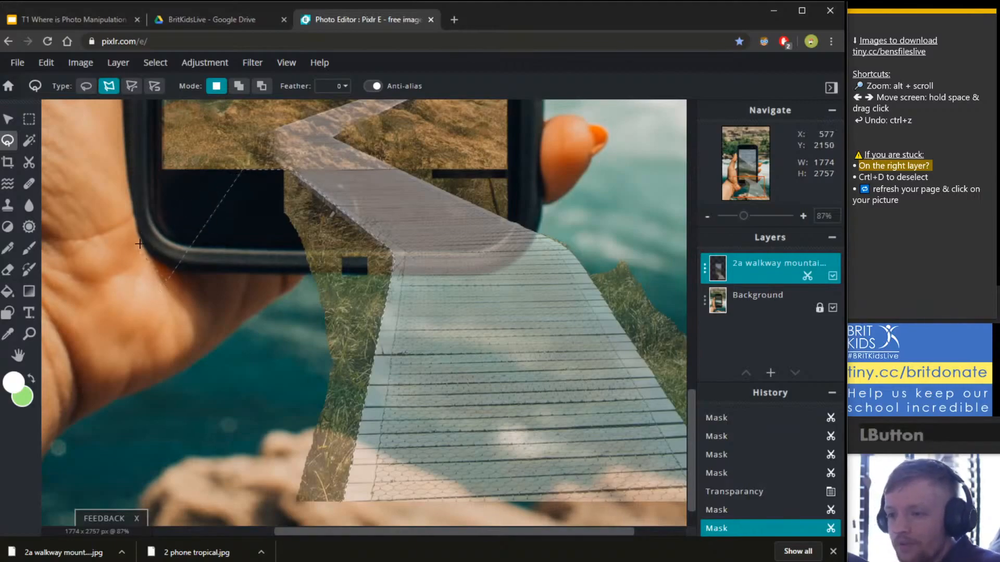
{"action": "left_click", "coordinate": [118, 234]}
{"action": "left_click", "coordinate": [116, 321]}
{"action": "left_click", "coordinate": [229, 303]}
{"action": "left_click", "coordinate": [264, 342]}
{"action": "left_click", "coordinate": [204, 398]}
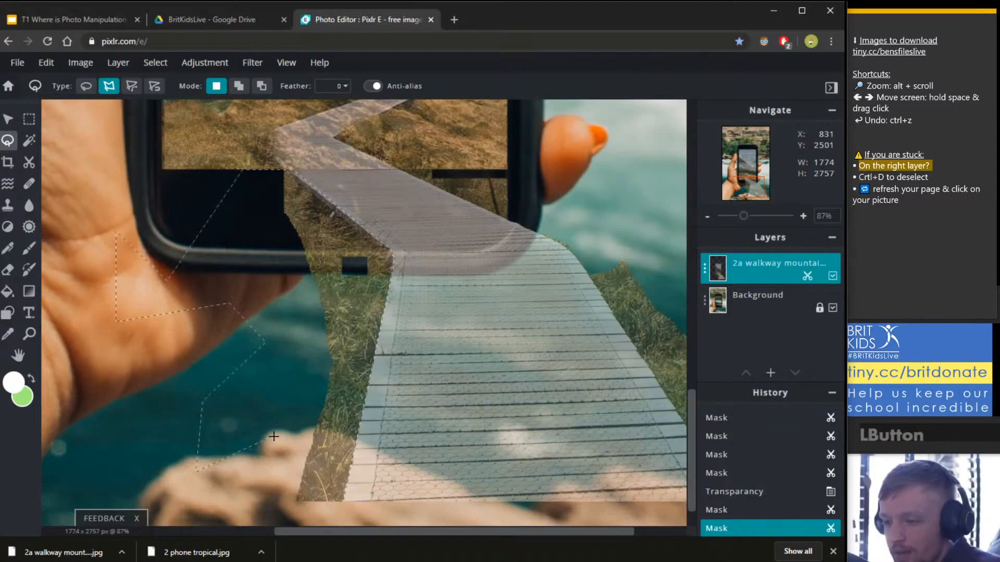
{"action": "left_click", "coordinate": [248, 471]}
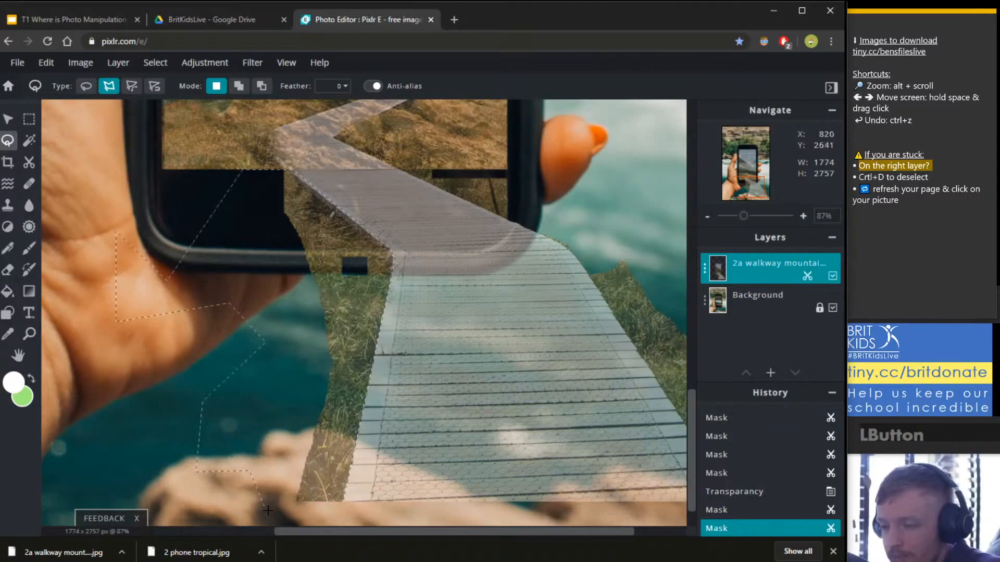
{"action": "left_click", "coordinate": [329, 512]}
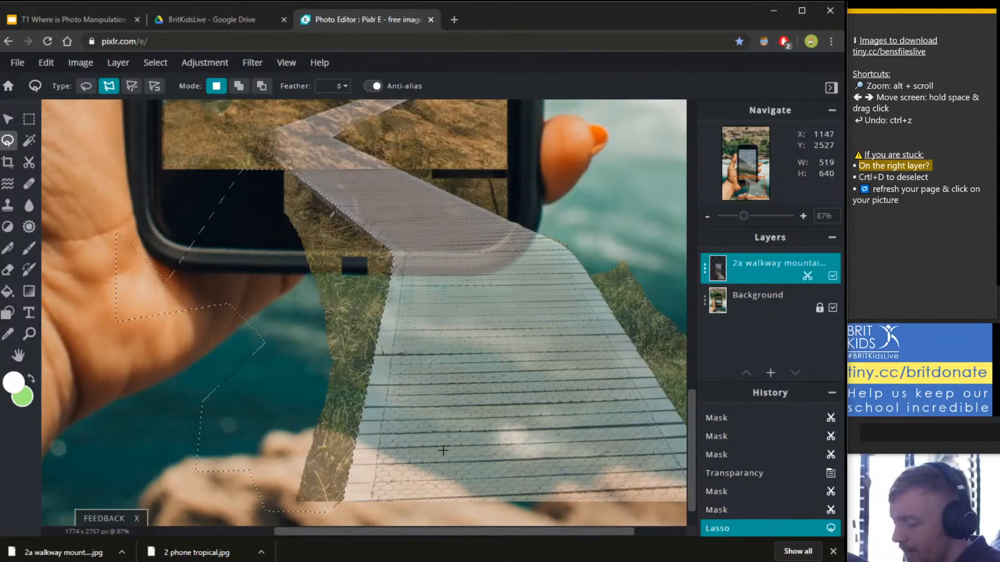
Delete the selected walkway grass left of the path, then use Select > Deselect.
{"action": "key", "text": "Delete"}
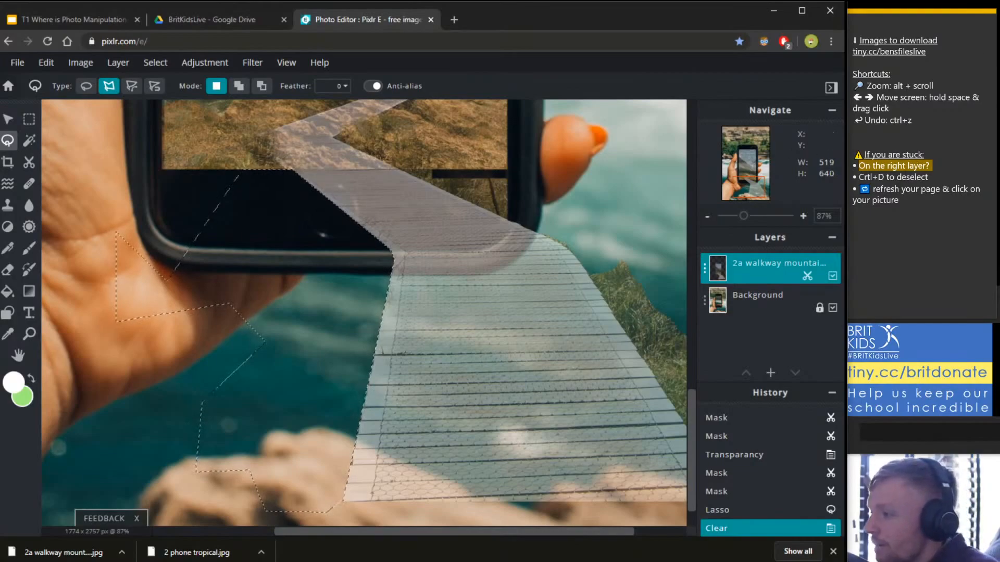
{"action": "left_click", "coordinate": [860, 177]}
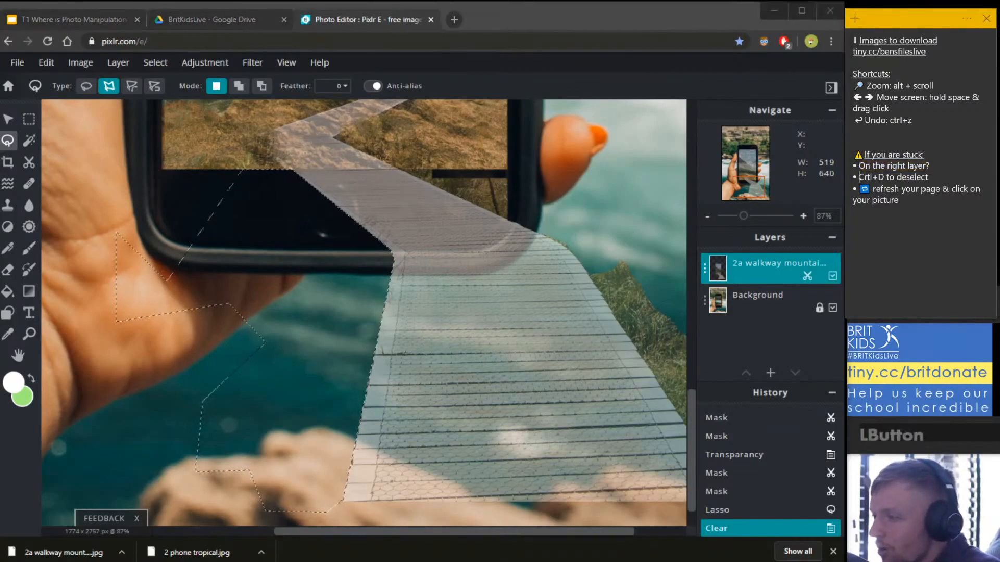
{"action": "left_click", "coordinate": [520, 15]}
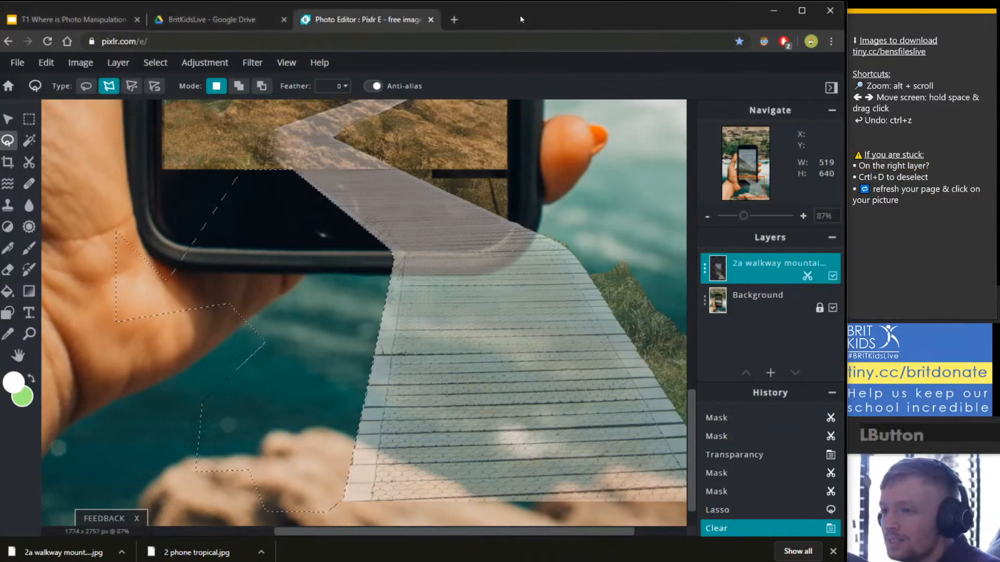
{"action": "left_click", "coordinate": [29, 119]}
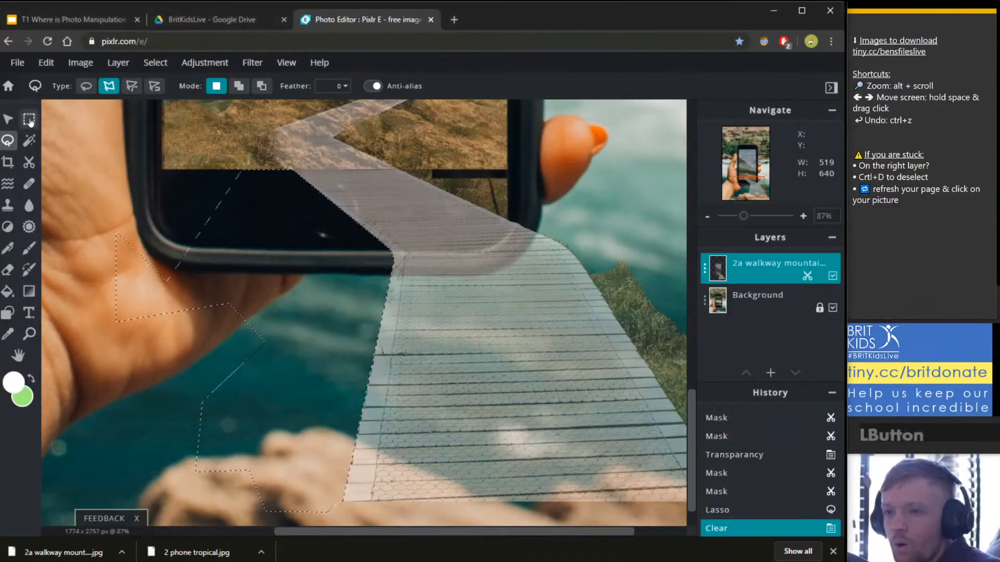
{"action": "left_click", "coordinate": [155, 63]}
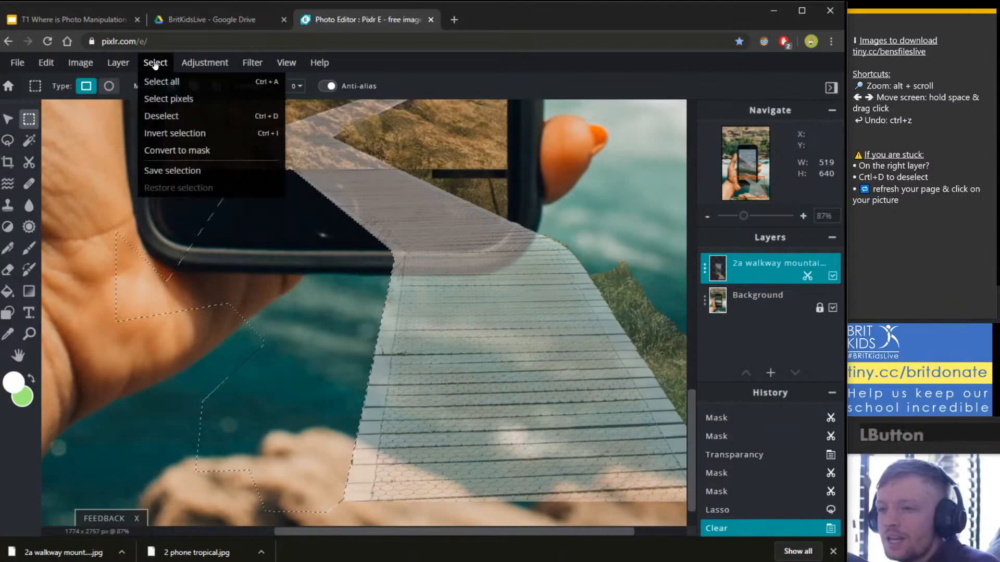
{"action": "left_click", "coordinate": [161, 116]}
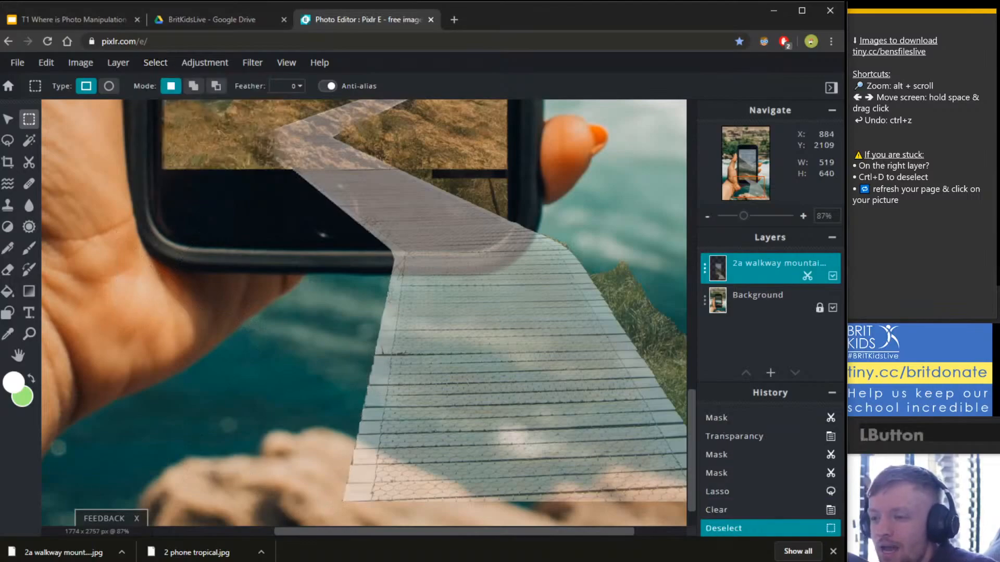
Set up the Polygon Lasso with a feather of 5 and bring the walkway's right side into view.
{"action": "left_click_drag", "start_coordinate": [532, 284], "coordinate": [434, 266]}
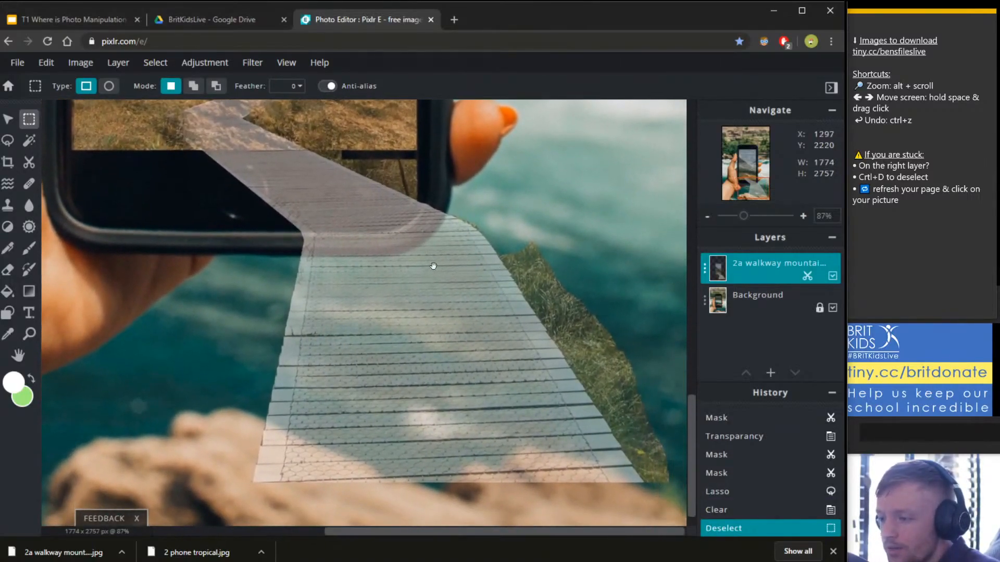
{"action": "left_click", "coordinate": [8, 140]}
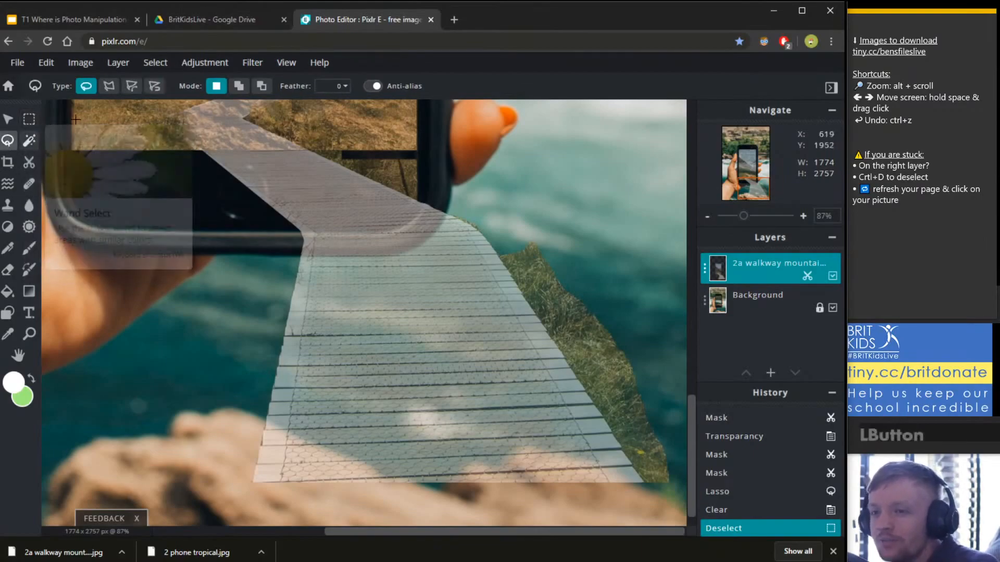
{"action": "left_click", "coordinate": [108, 88]}
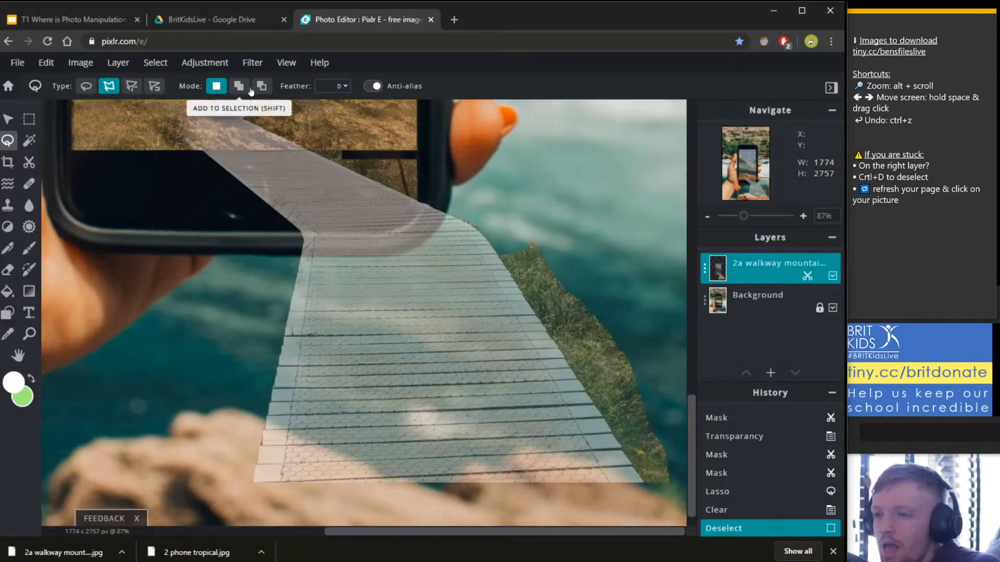
{"action": "left_click", "coordinate": [336, 86]}
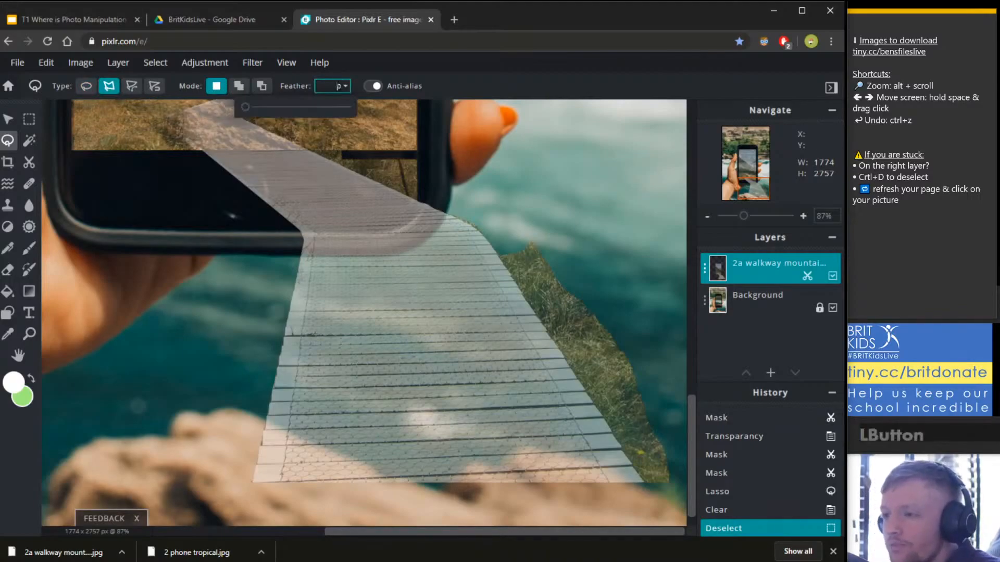
{"action": "left_click_drag", "start_coordinate": [244, 108], "coordinate": [251, 107]}
{"action": "left_click", "coordinate": [507, 82]}
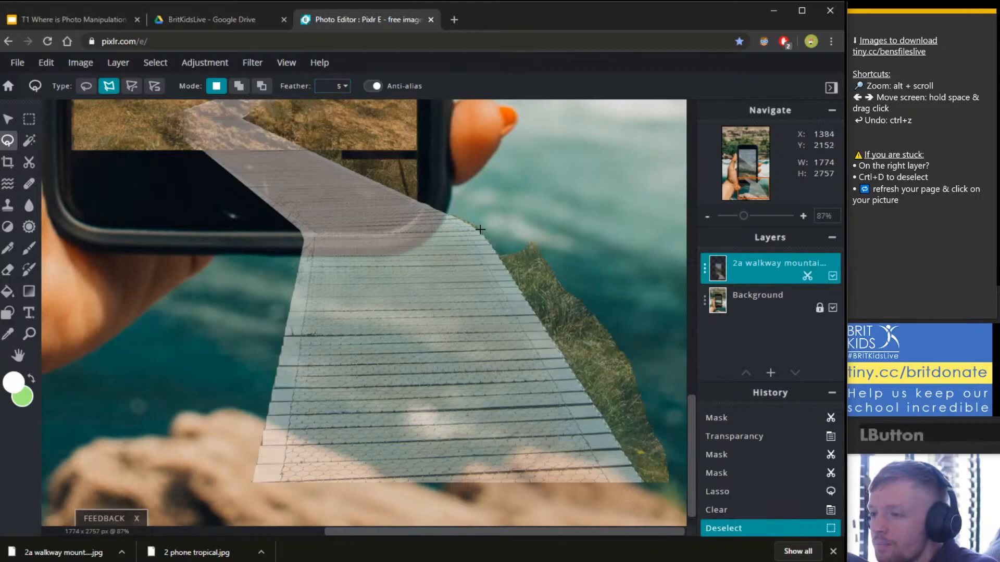
Outline the grass and water right of the boardwalk from the phone's corner down the water's edge.
{"action": "left_click", "coordinate": [422, 201]}
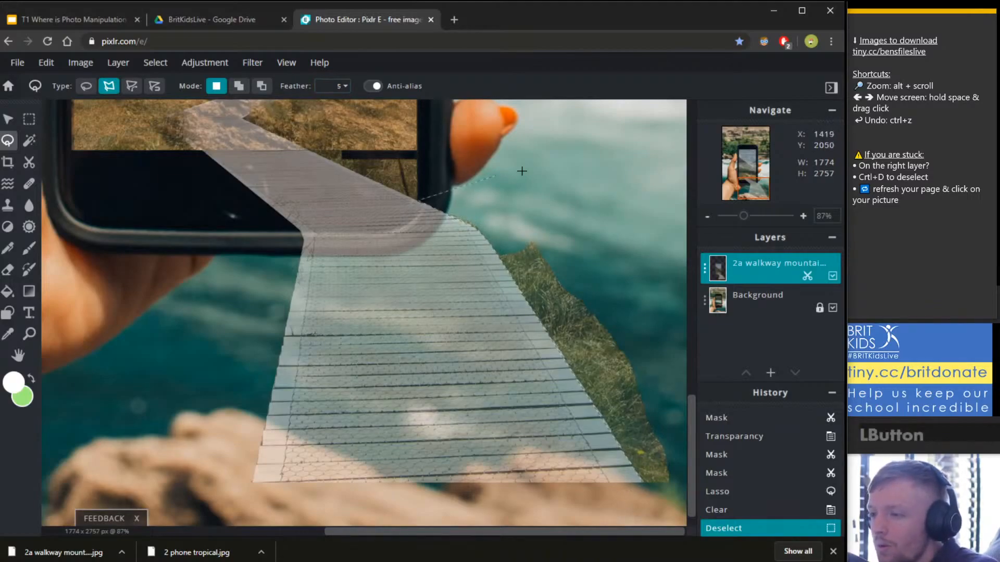
{"action": "left_click", "coordinate": [552, 165]}
{"action": "left_click", "coordinate": [574, 190]}
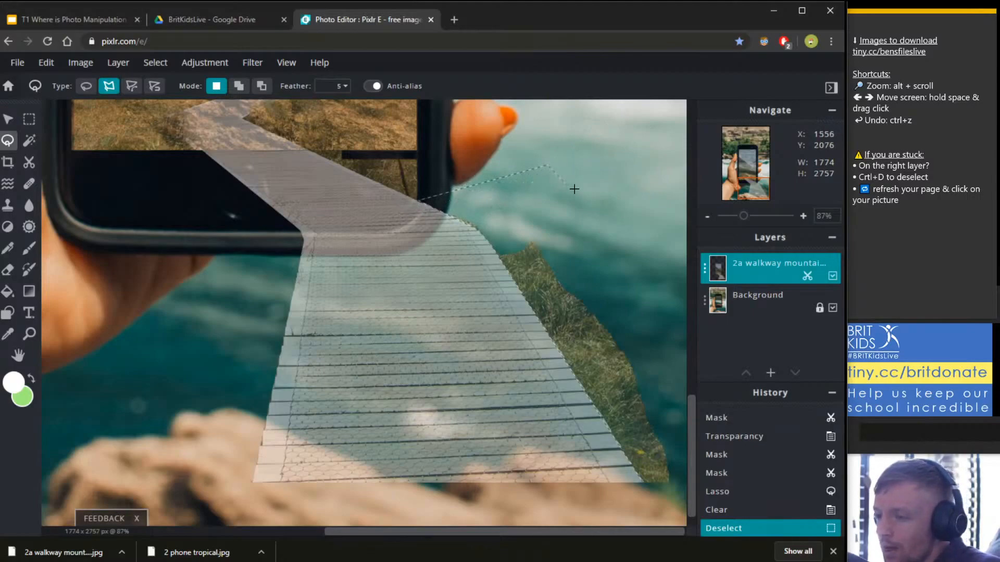
{"action": "left_click", "coordinate": [611, 283]}
{"action": "left_click", "coordinate": [680, 258]}
{"action": "left_click", "coordinate": [666, 337]}
{"action": "left_click", "coordinate": [648, 359]}
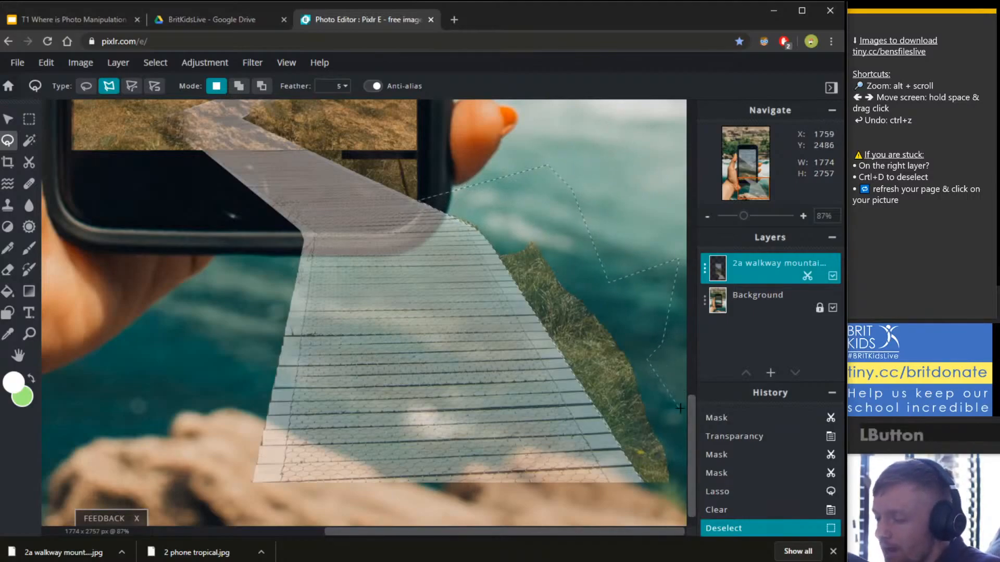
{"action": "left_click", "coordinate": [672, 406]}
{"action": "left_click", "coordinate": [678, 453]}
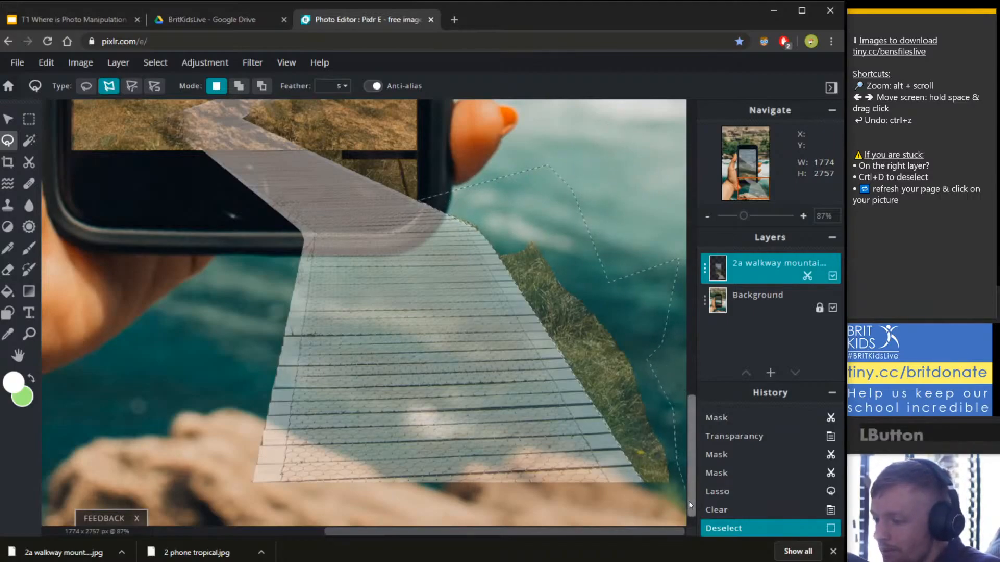
{"action": "left_click", "coordinate": [644, 486]}
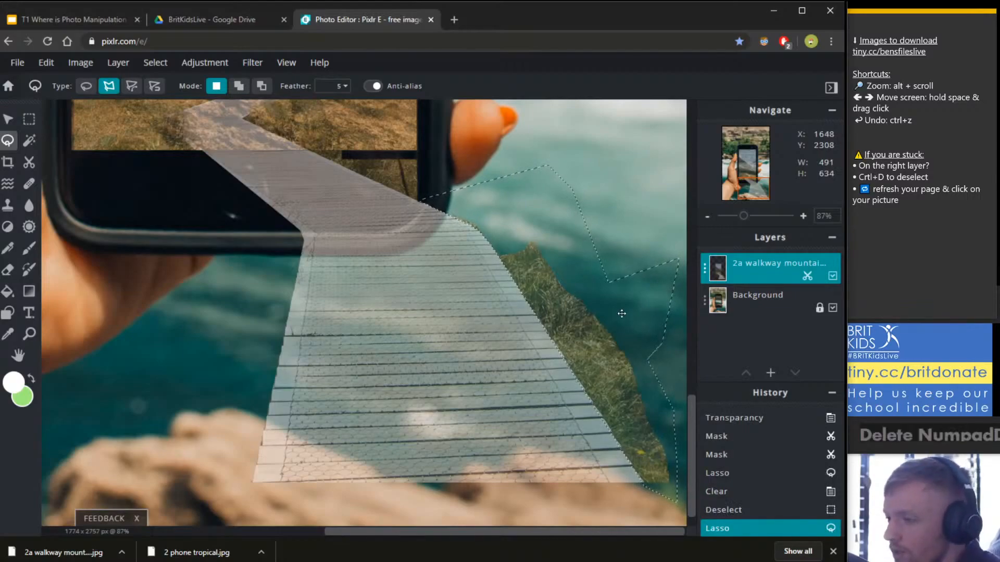
Clear the selected right-hand grass, undo the clearing, deselect, and dismiss the premium ad.
{"action": "key", "text": "Delete"}
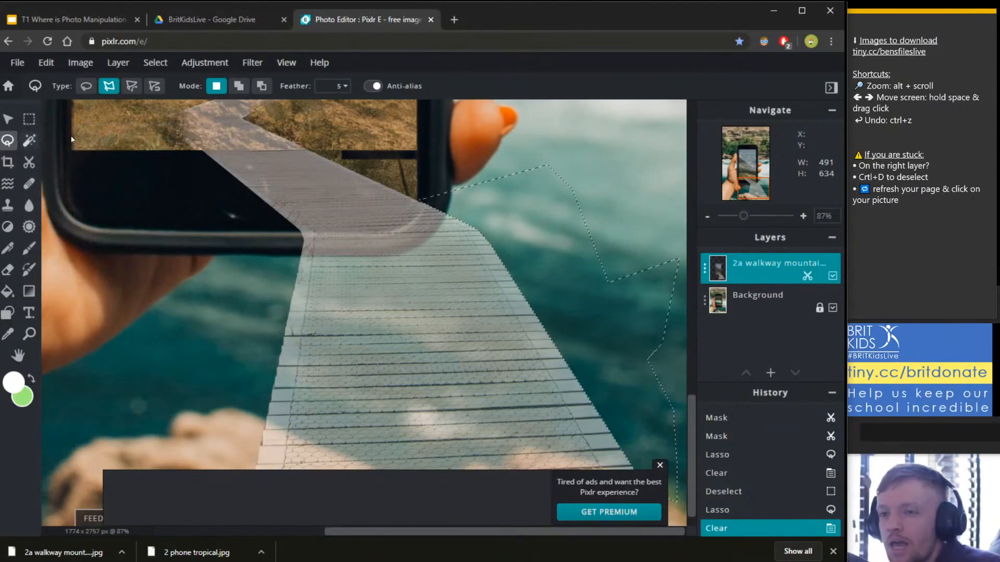
{"action": "key", "text": "ctrl"}
{"action": "key", "text": "ctrl+z"}
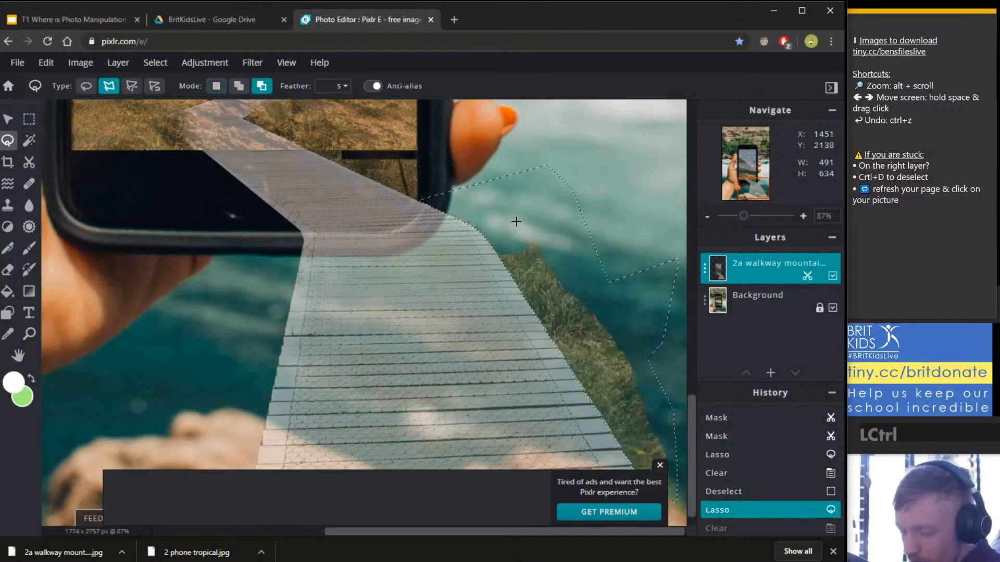
{"action": "key", "text": "ctrl+d"}
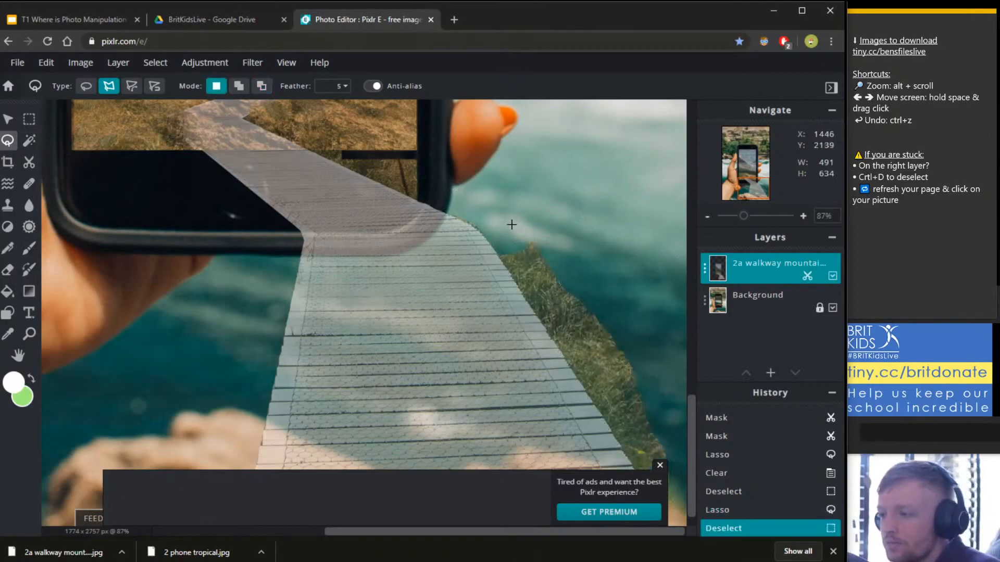
{"action": "left_click", "coordinate": [659, 465]}
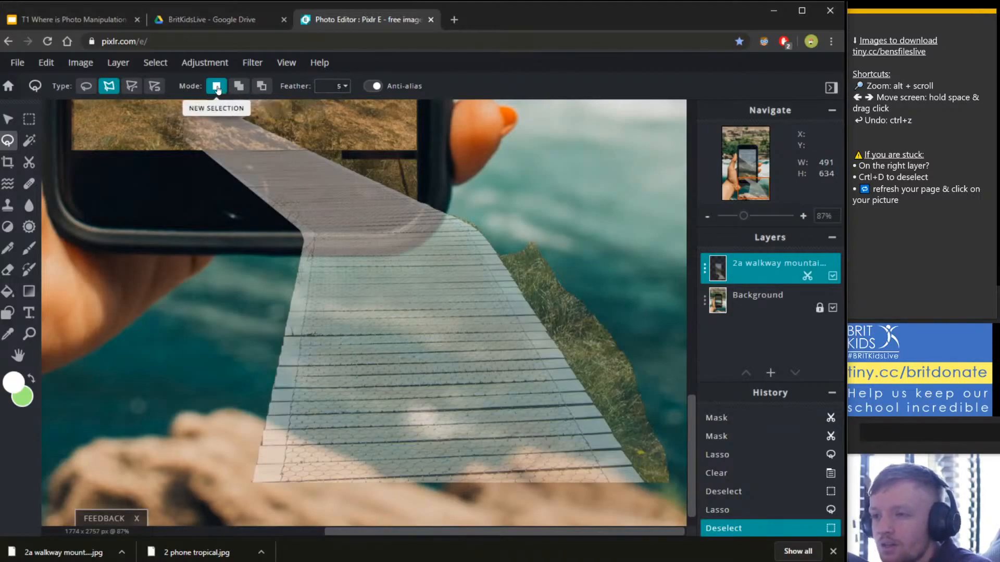
Redraw a polygon outline around the right-hand grass from the walkway edge, delete it, and deselect.
{"action": "left_click", "coordinate": [447, 214]}
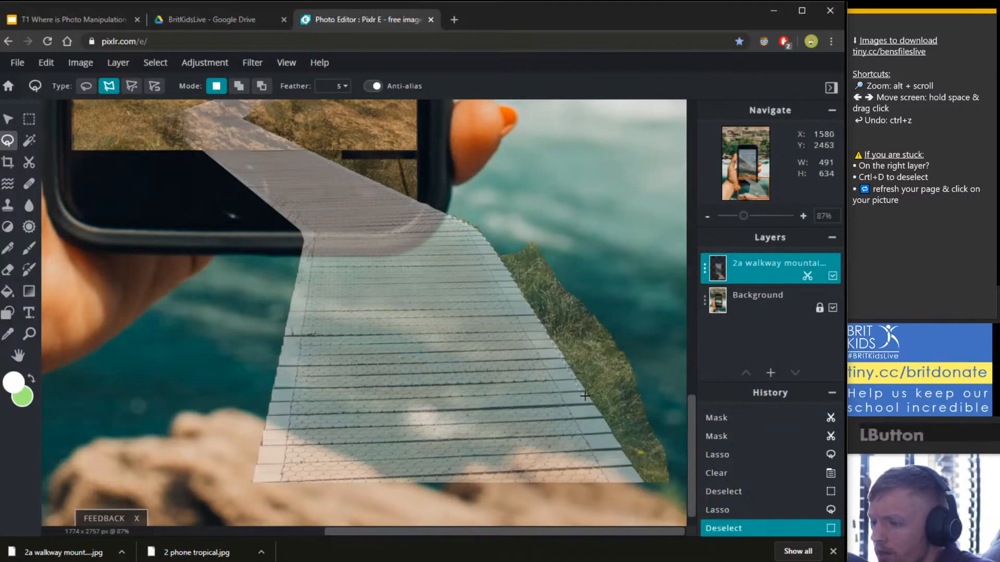
{"action": "left_click", "coordinate": [652, 490]}
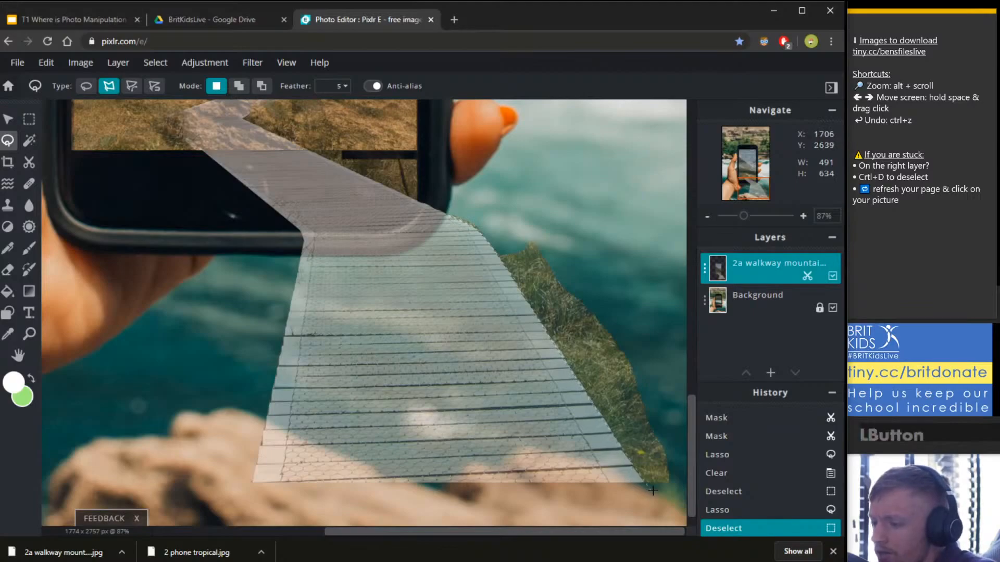
{"action": "left_click", "coordinate": [692, 365]}
{"action": "left_click", "coordinate": [635, 180]}
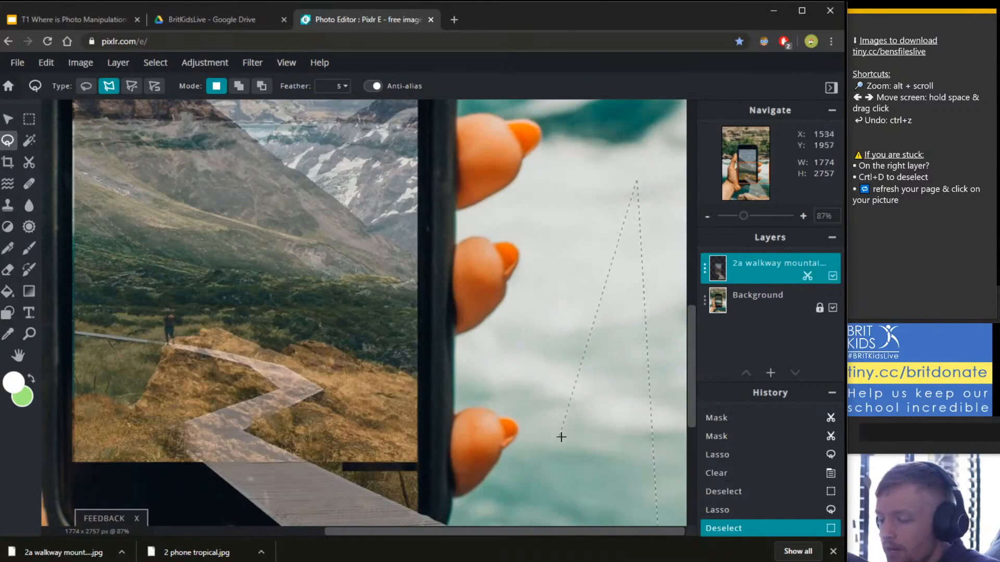
{"action": "mouse_move", "coordinate": [561, 426]}
{"action": "left_mouse_down"}
{"action": "mouse_move", "coordinate": [535, 380]}
{"action": "mouse_move", "coordinate": [473, 129]}
{"action": "left_mouse_up"}
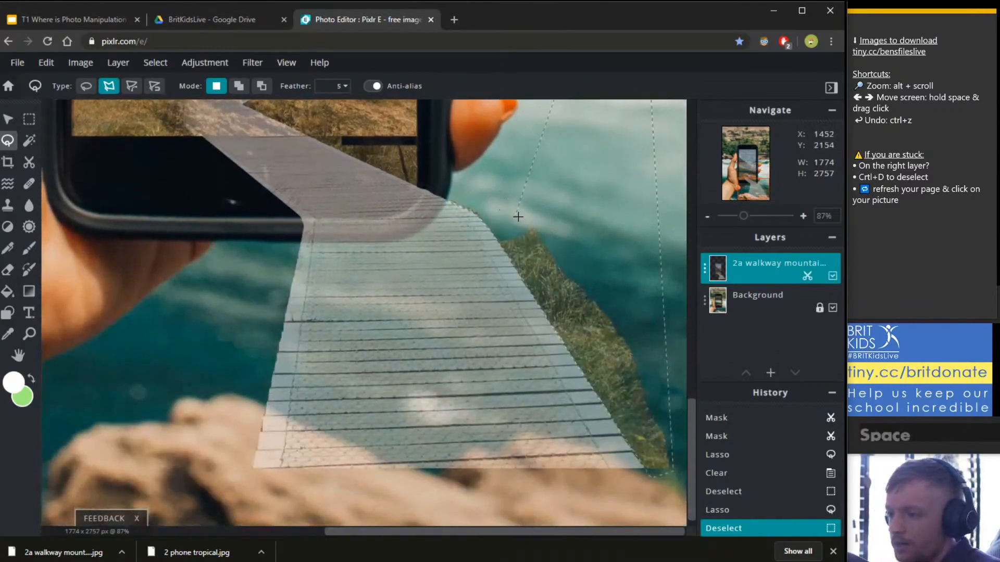
{"action": "left_click", "coordinate": [456, 189]}
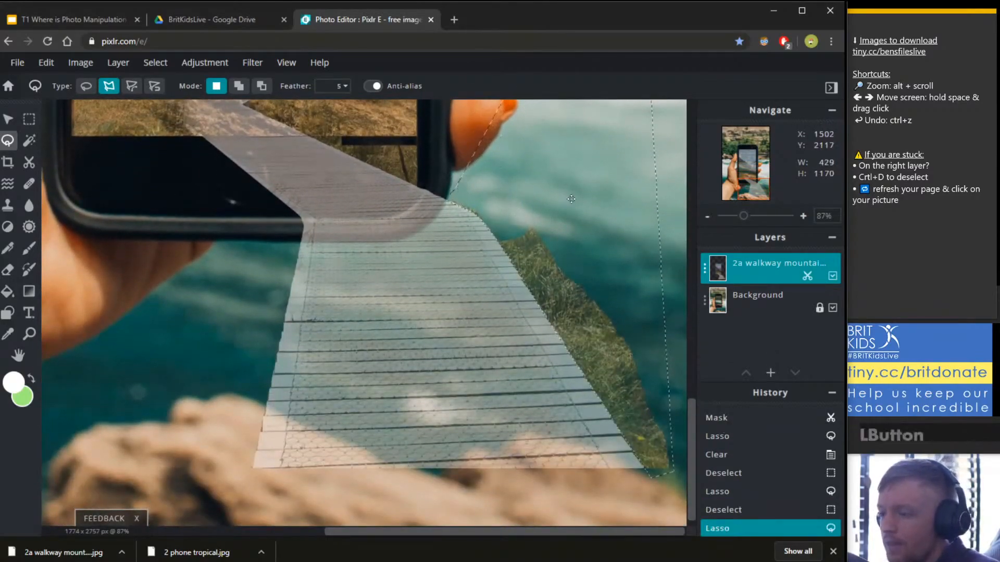
{"action": "key", "text": "Delete"}
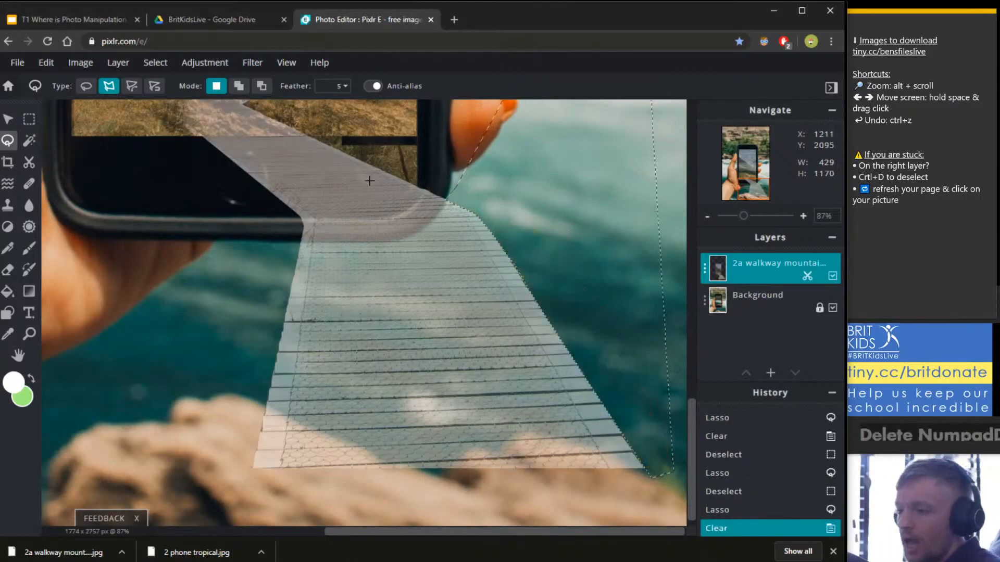
{"action": "scroll", "coordinate": [542, 255], "scroll_direction": "down", "scroll_amount": 1}
{"action": "scroll", "coordinate": [550, 258], "scroll_direction": "down", "scroll_amount": 3}
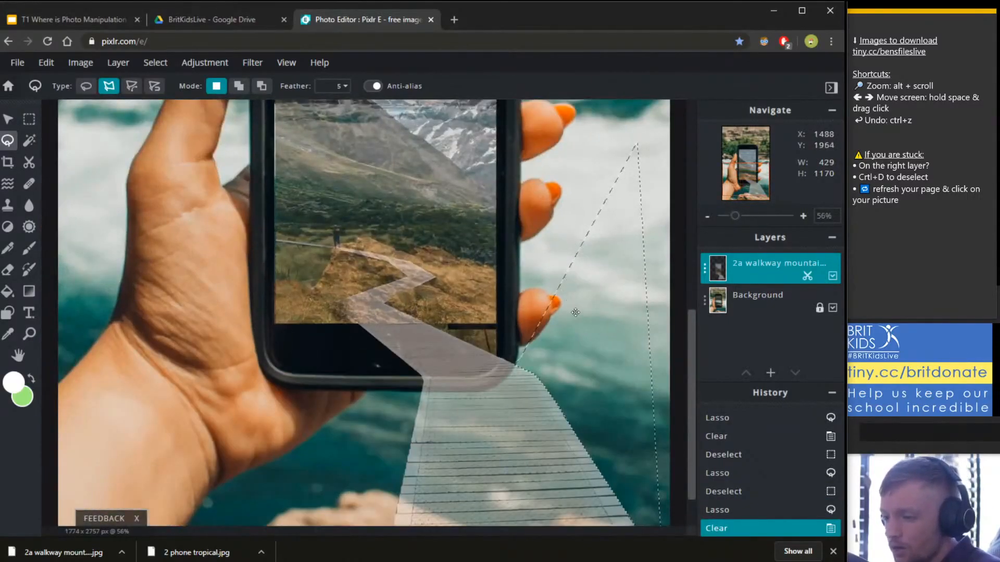
{"action": "key", "text": "ctrl"}
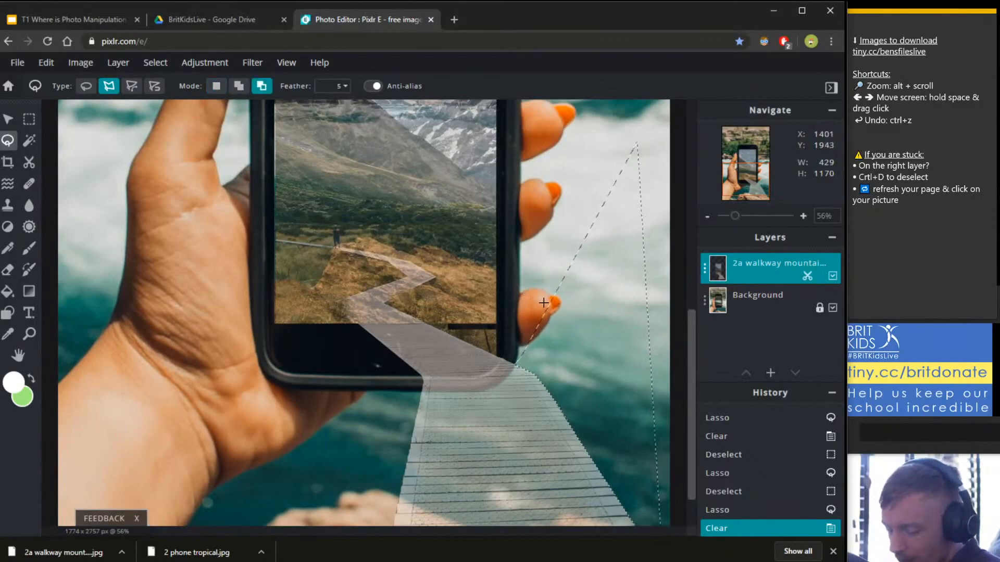
{"action": "key", "text": "ctrl+d"}
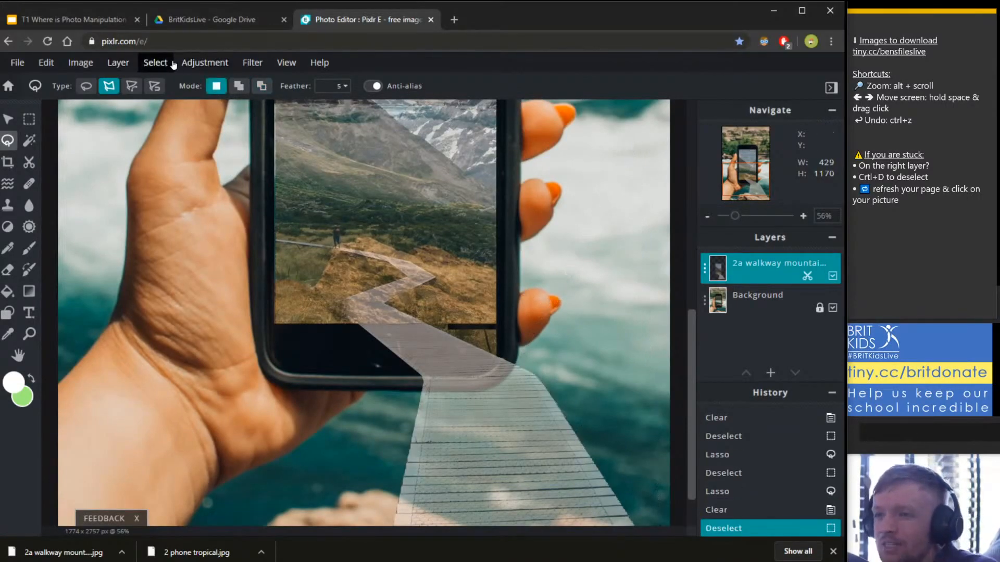
Outline the leftover strip beside the walkway bend, erase it, and deselect.
{"action": "left_click", "coordinate": [163, 66]}
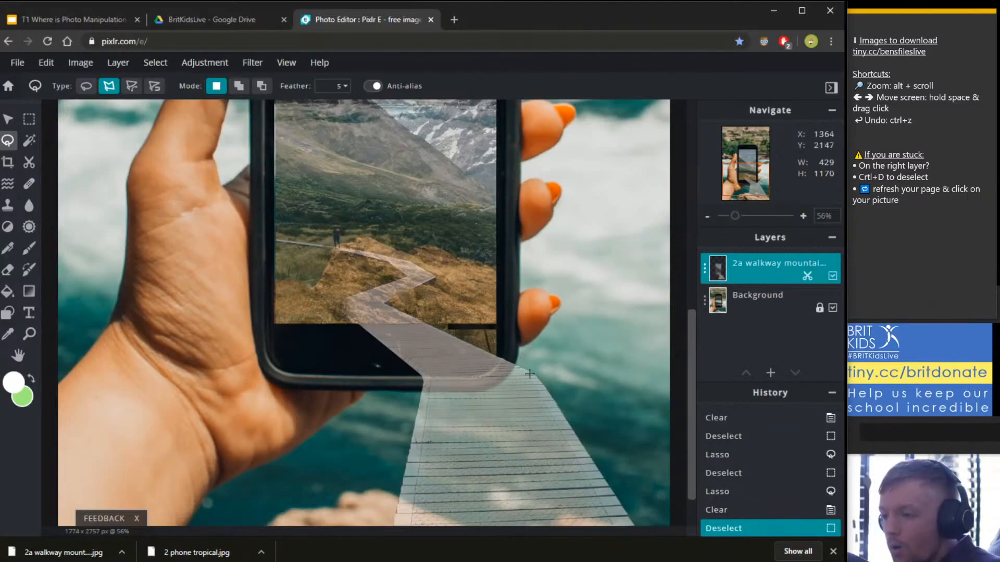
{"action": "scroll", "coordinate": [536, 385], "scroll_direction": "up", "scroll_amount": 5}
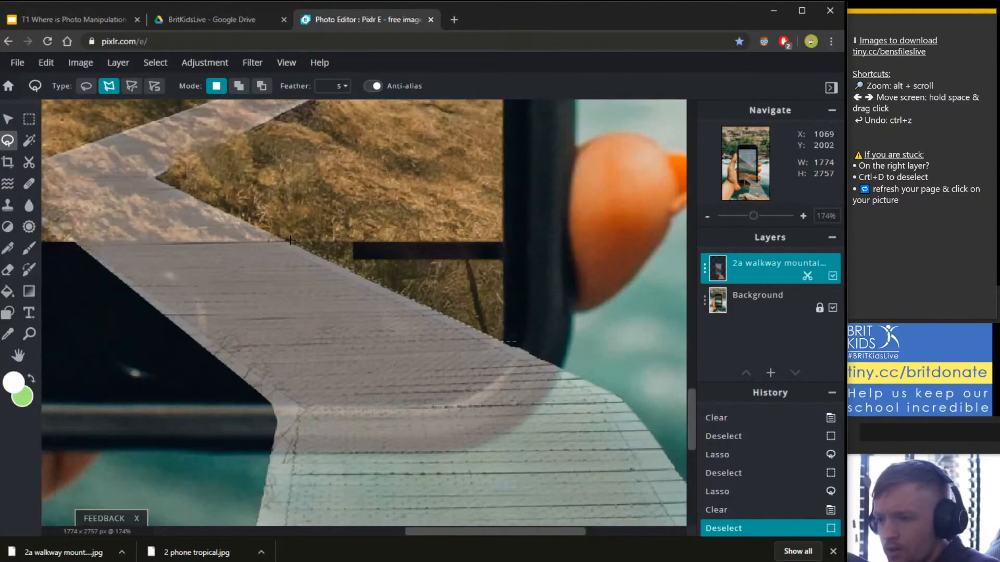
{"action": "left_click", "coordinate": [587, 241]}
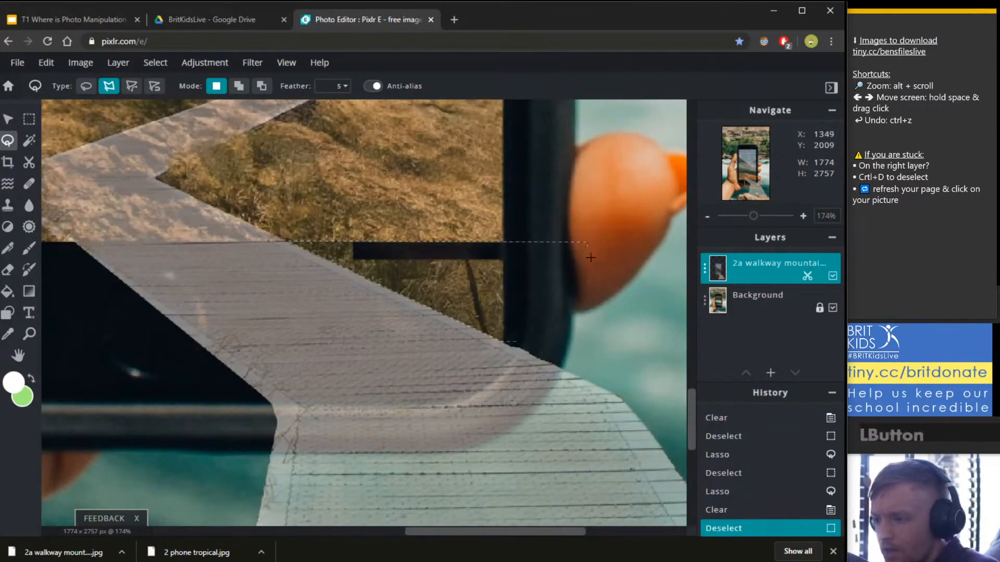
{"action": "double_click", "coordinate": [588, 295]}
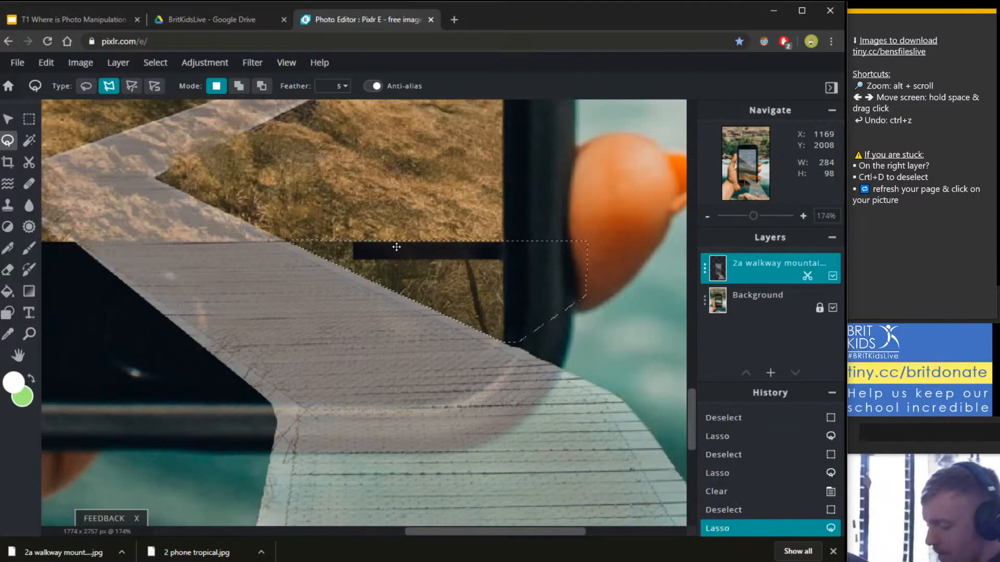
{"action": "key", "text": "Delete"}
{"action": "key", "text": "ctrl+d"}
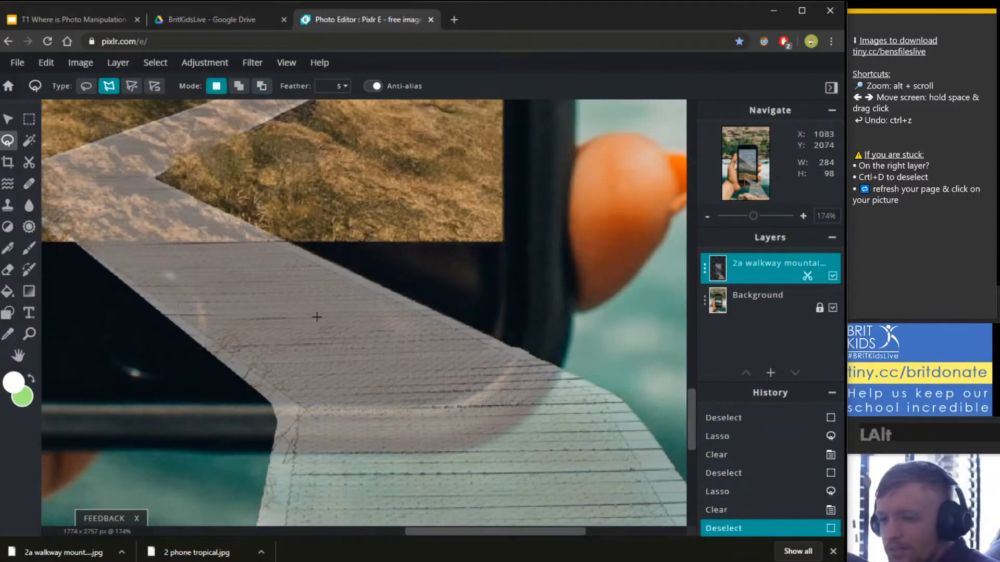
{"action": "scroll", "coordinate": [317, 316], "scroll_direction": "down", "scroll_amount": 8}
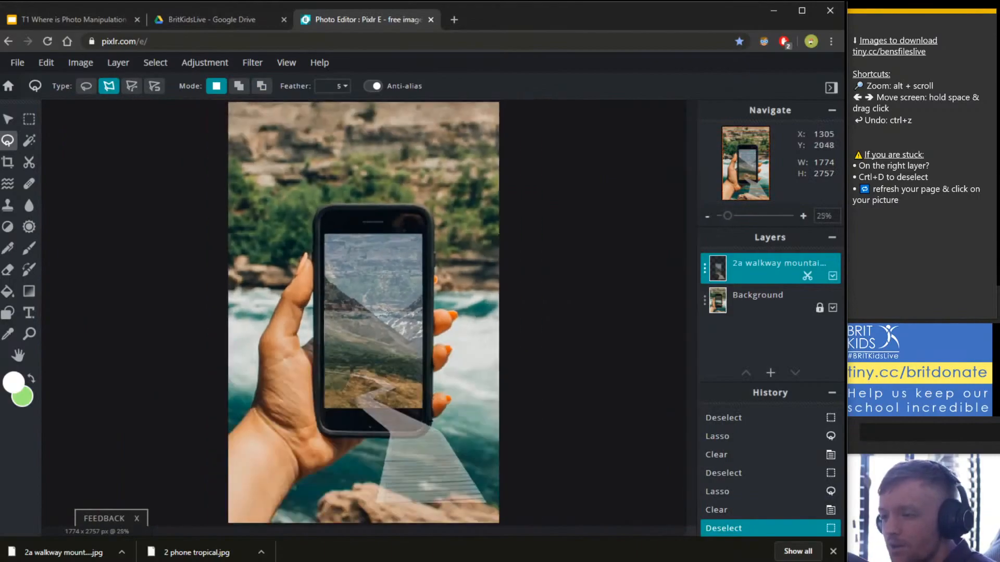
Raise the walkway mountain layer's Transparency from 56 to 100 in its layer settings.
{"action": "scroll", "coordinate": [464, 400], "scroll_direction": "up", "scroll_amount": 3}
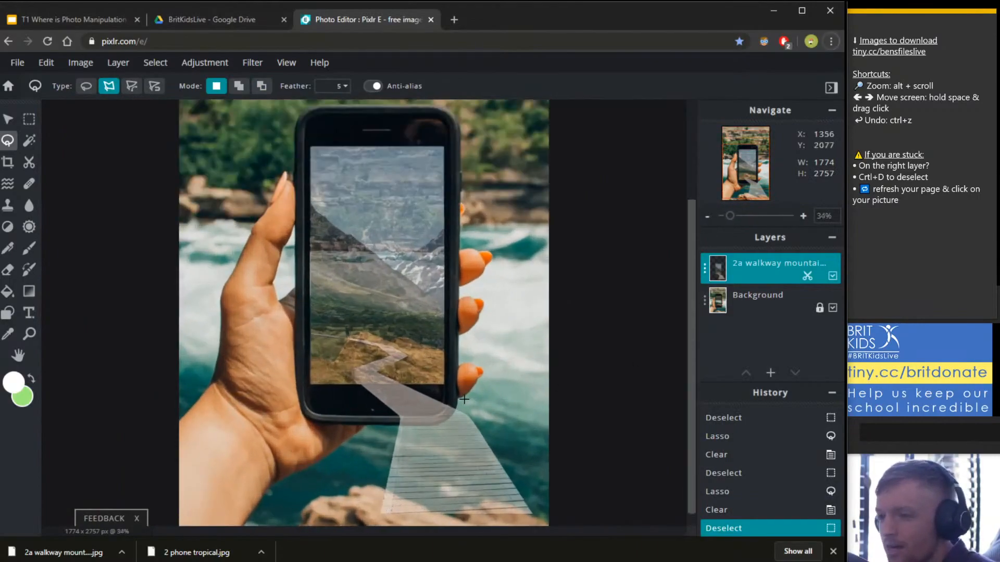
{"action": "scroll", "coordinate": [453, 411], "scroll_direction": "up", "scroll_amount": 1}
{"action": "scroll", "coordinate": [453, 411], "scroll_direction": "down", "scroll_amount": 2}
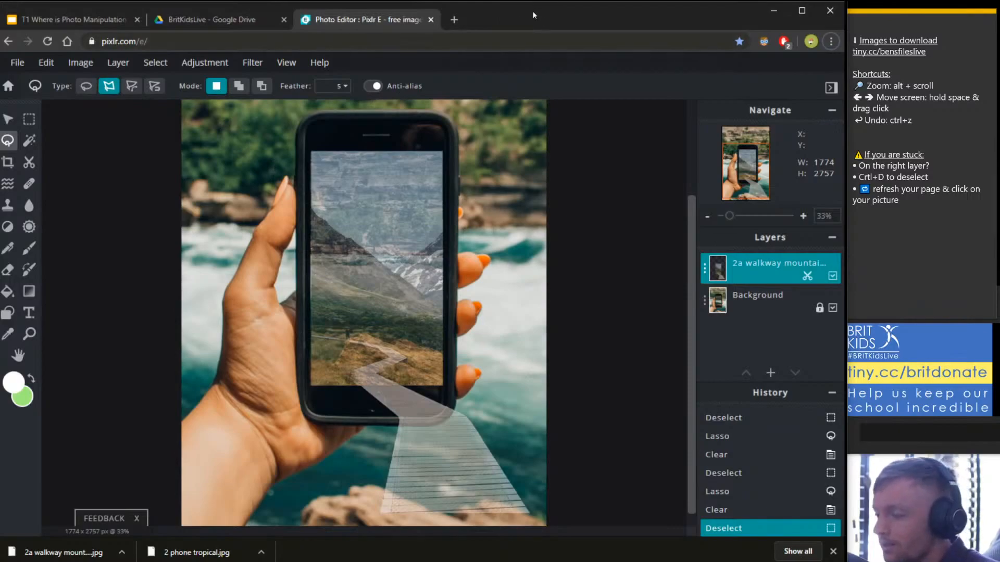
{"action": "left_click", "coordinate": [755, 272]}
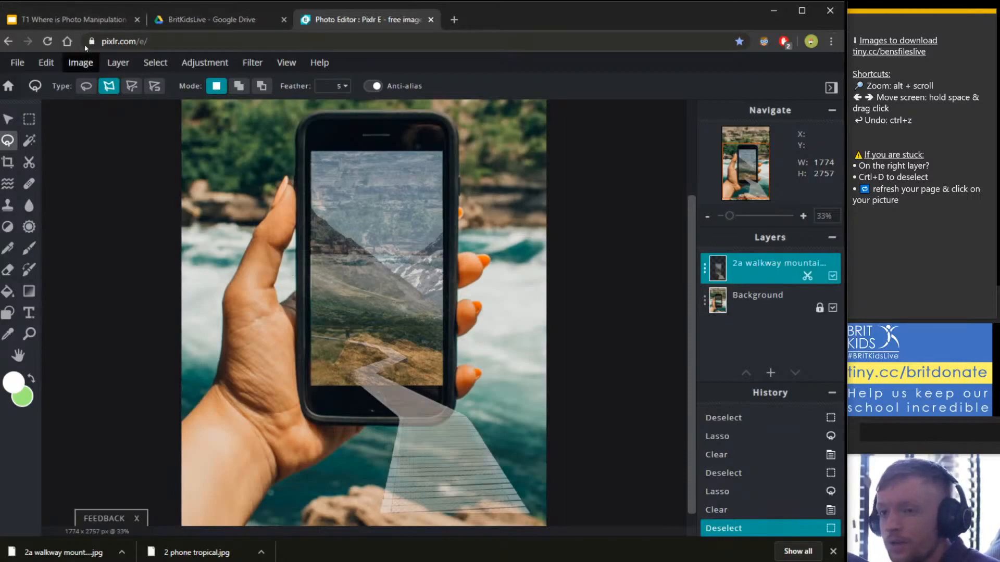
{"action": "left_click", "coordinate": [72, 19]}
{"action": "left_click", "coordinate": [358, 20]}
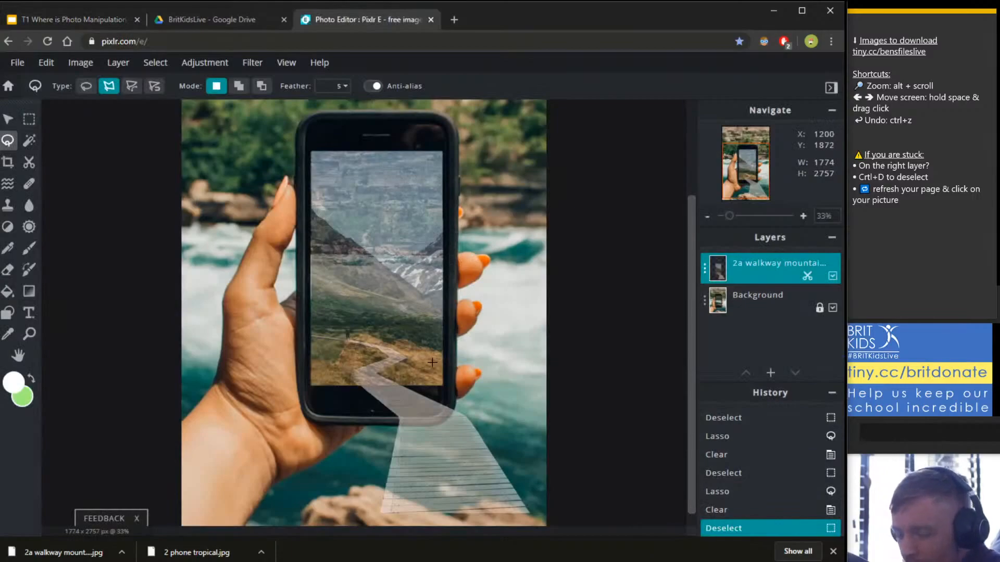
{"action": "left_click", "coordinate": [705, 269]}
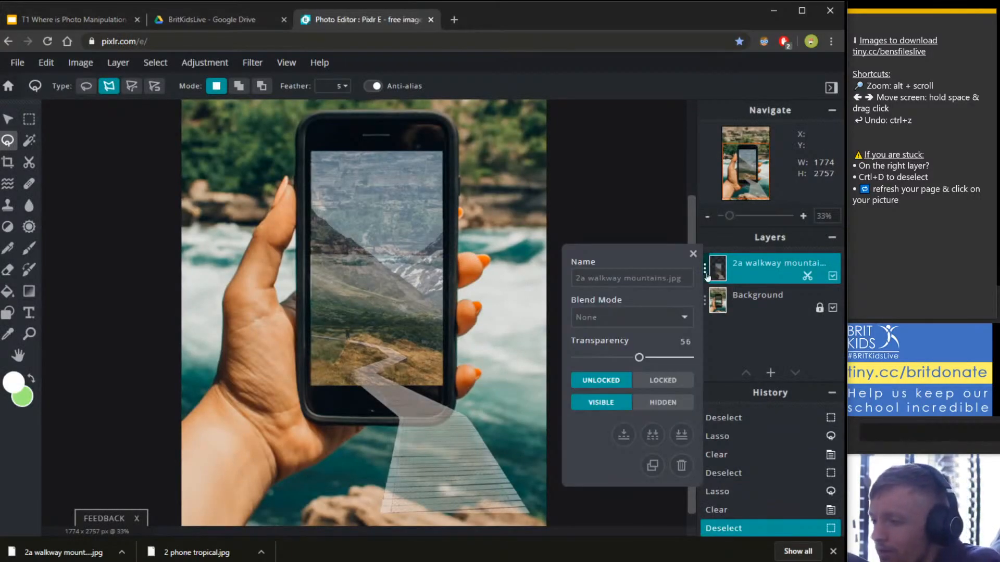
{"action": "left_click_drag", "start_coordinate": [638, 357], "coordinate": [730, 358]}
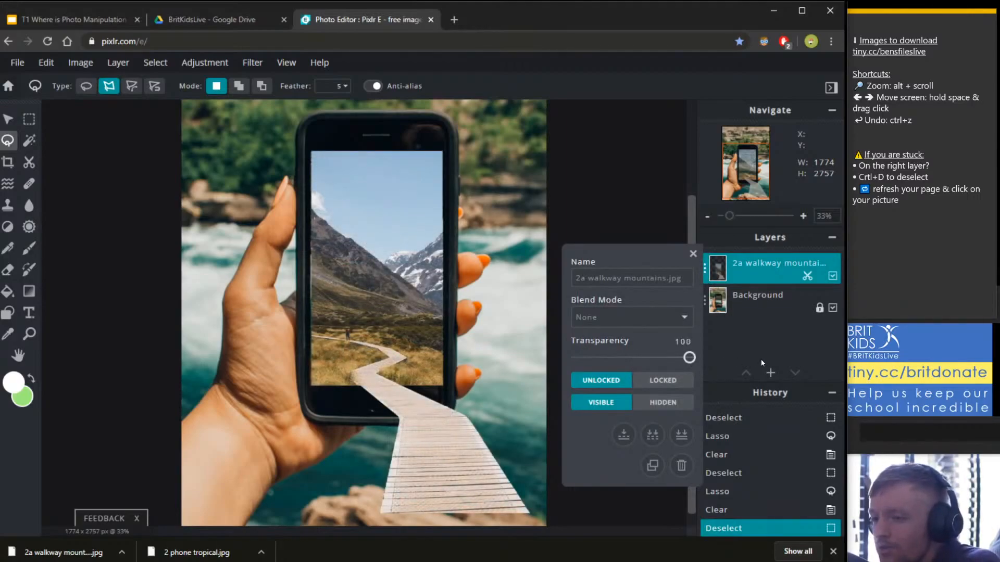
{"action": "left_click", "coordinate": [693, 254]}
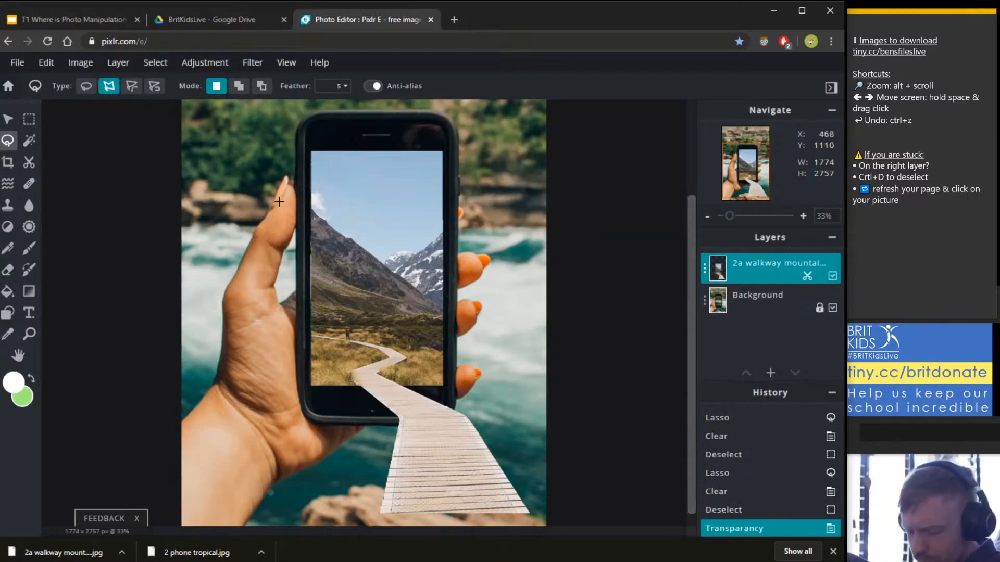
{"action": "scroll", "coordinate": [290, 247], "scroll_direction": "up", "scroll_amount": 2}
{"action": "scroll", "coordinate": [291, 246], "scroll_direction": "up", "scroll_amount": 5}
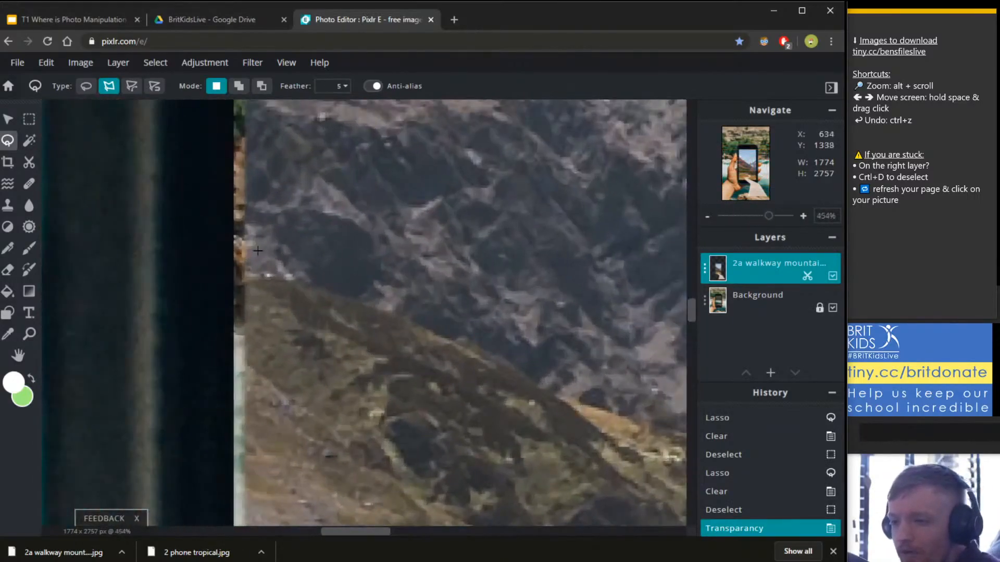
{"action": "scroll", "coordinate": [254, 247], "scroll_direction": "down", "scroll_amount": 6}
{"action": "scroll", "coordinate": [253, 247], "scroll_direction": "down", "scroll_amount": 1}
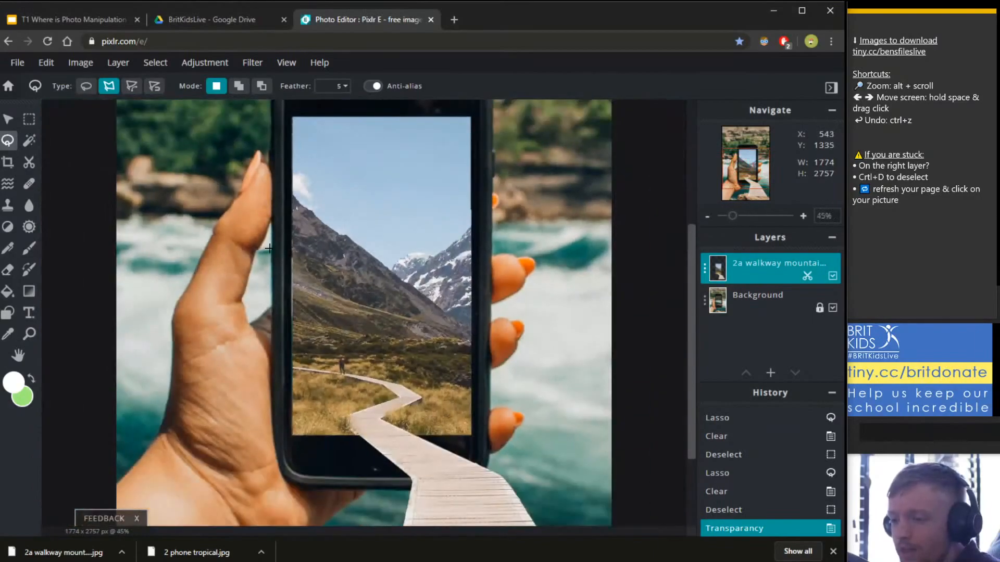
Nudge the walkway layer with the arrow keys until its Left position reads -3.
{"action": "left_click", "coordinate": [9, 122]}
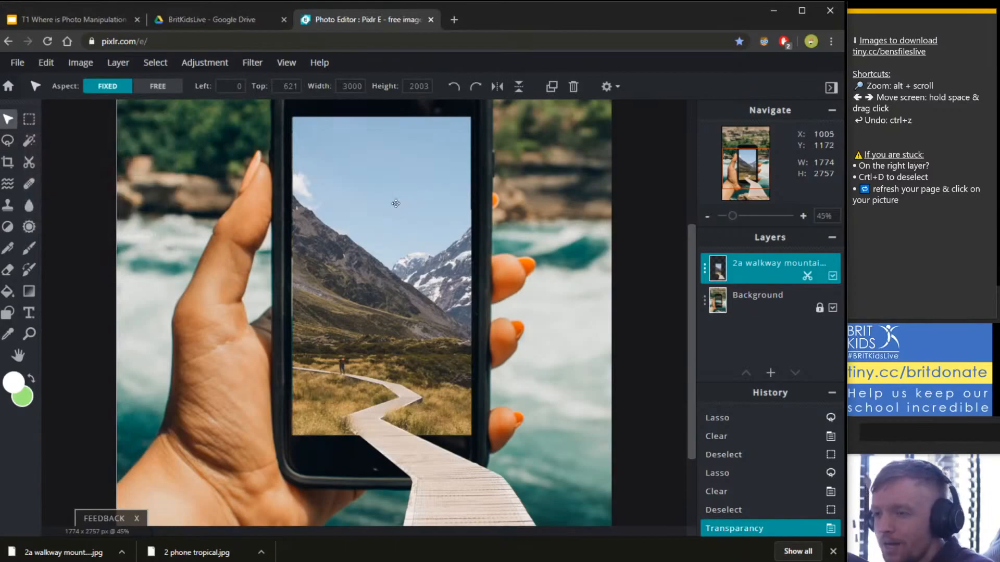
{"action": "left_click", "coordinate": [379, 205]}
{"action": "key", "text": "Left"}
{"action": "key", "text": "Left"}
{"action": "key", "text": "Left"}
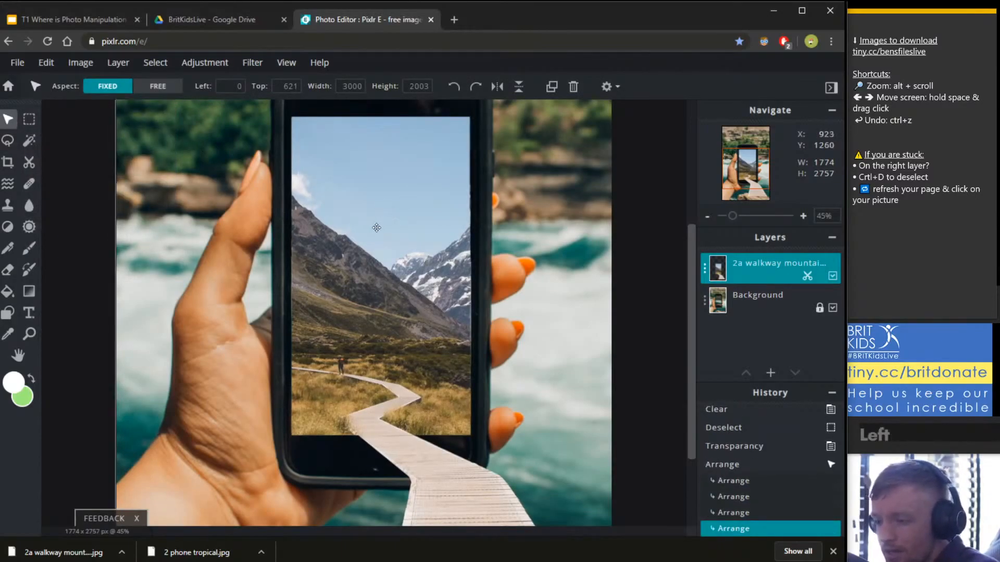
{"action": "key", "text": "Right"}
{"action": "scroll", "coordinate": [521, 231], "scroll_direction": "down", "scroll_amount": 4}
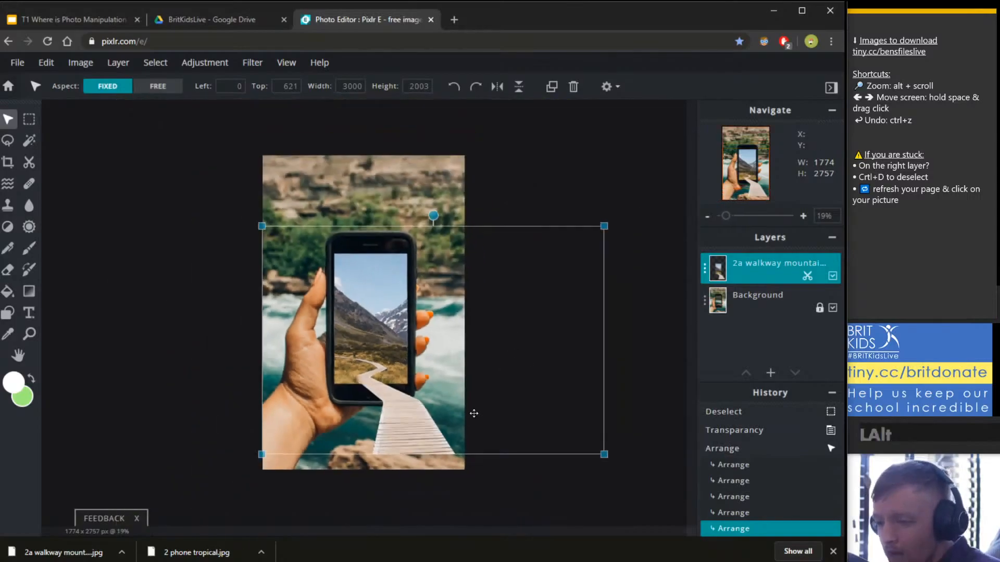
Switch the active layer between Background and the walkway, ending on Background.
{"action": "left_click", "coordinate": [450, 461]}
{"action": "scroll", "coordinate": [451, 461], "scroll_direction": "up", "scroll_amount": 4}
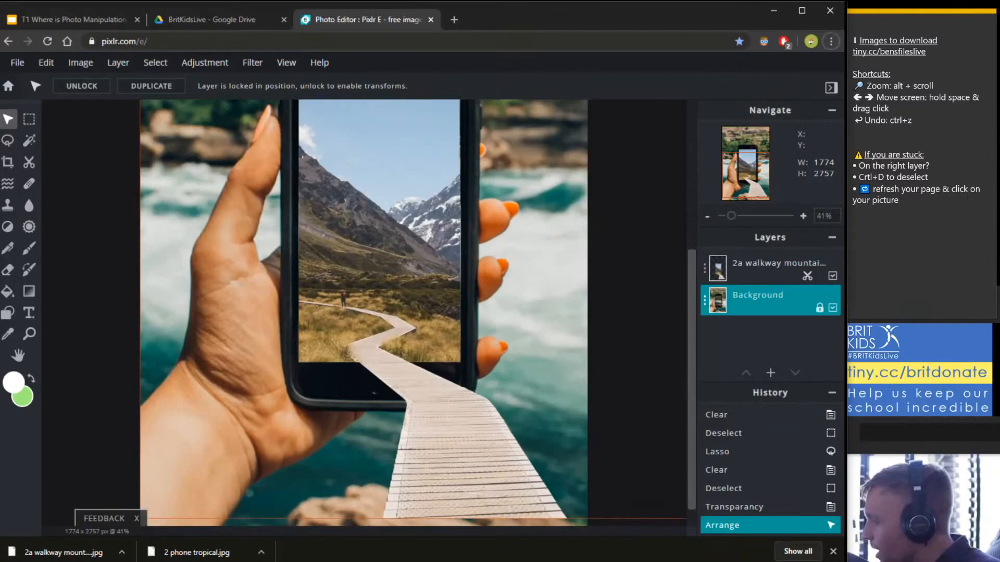
{"action": "scroll", "coordinate": [483, 500], "scroll_direction": "down", "scroll_amount": 4}
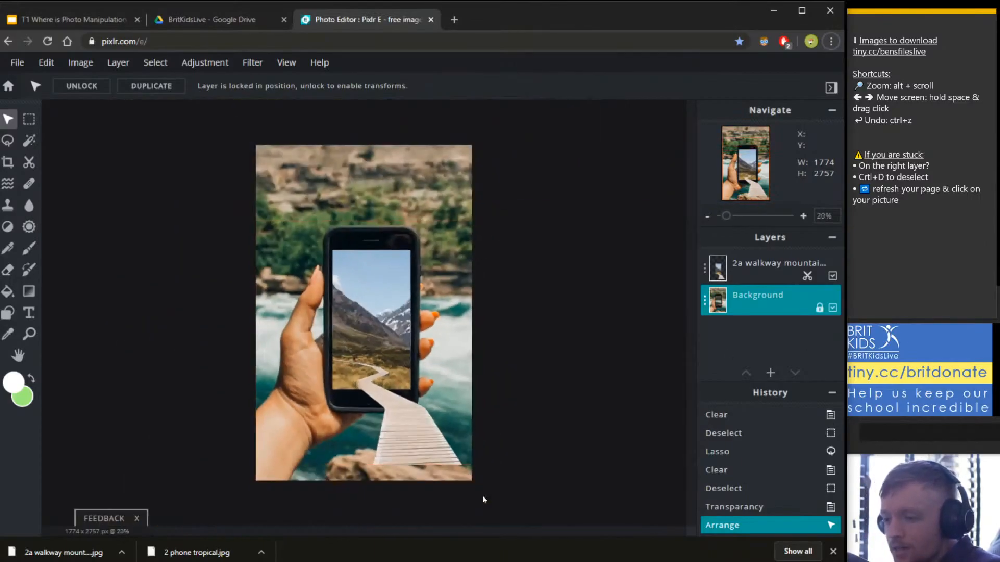
{"action": "scroll", "coordinate": [483, 500], "scroll_direction": "up", "scroll_amount": 5}
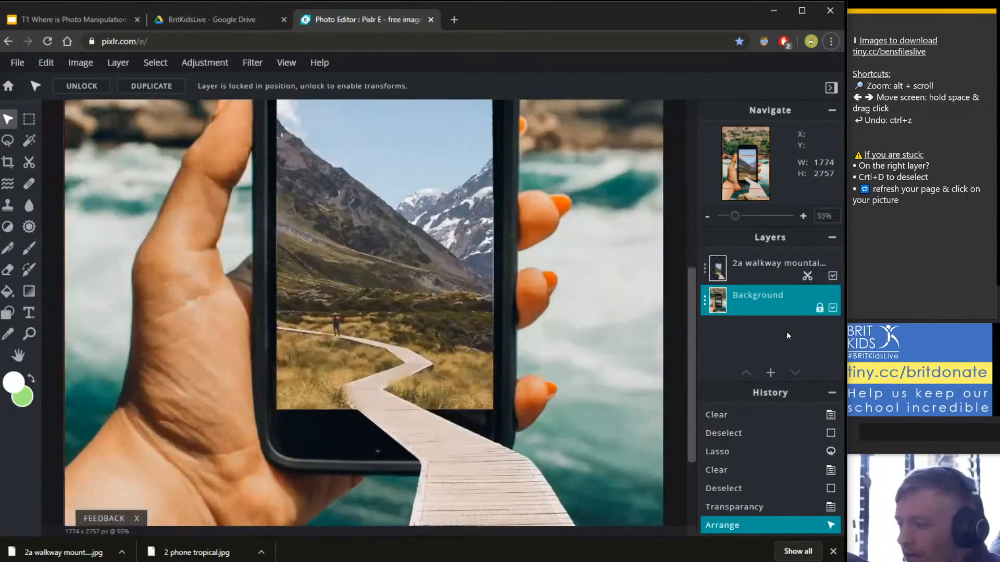
{"action": "left_click_drag", "start_coordinate": [694, 344], "coordinate": [692, 484]}
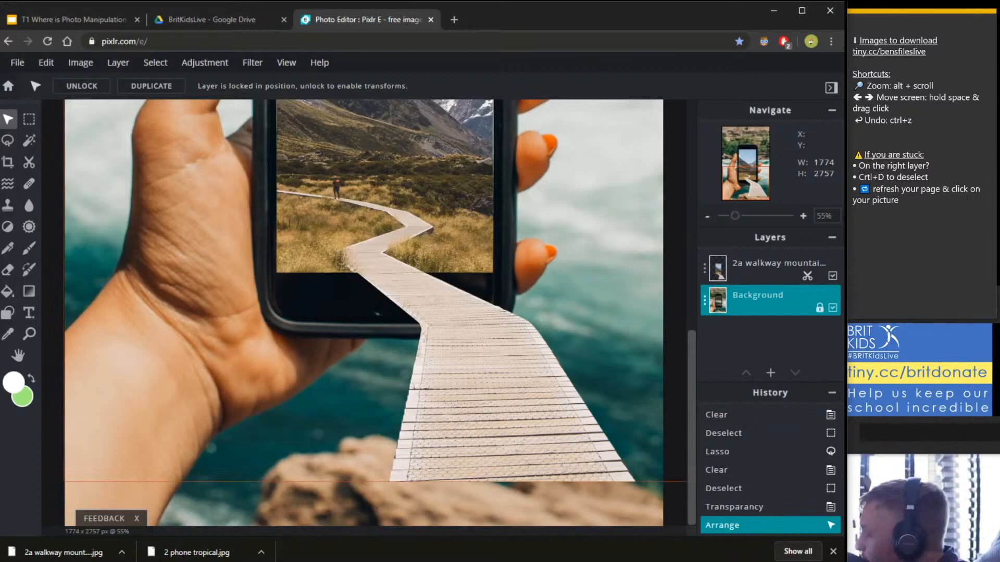
{"action": "scroll", "coordinate": [365, 313], "scroll_direction": "down", "scroll_amount": 3}
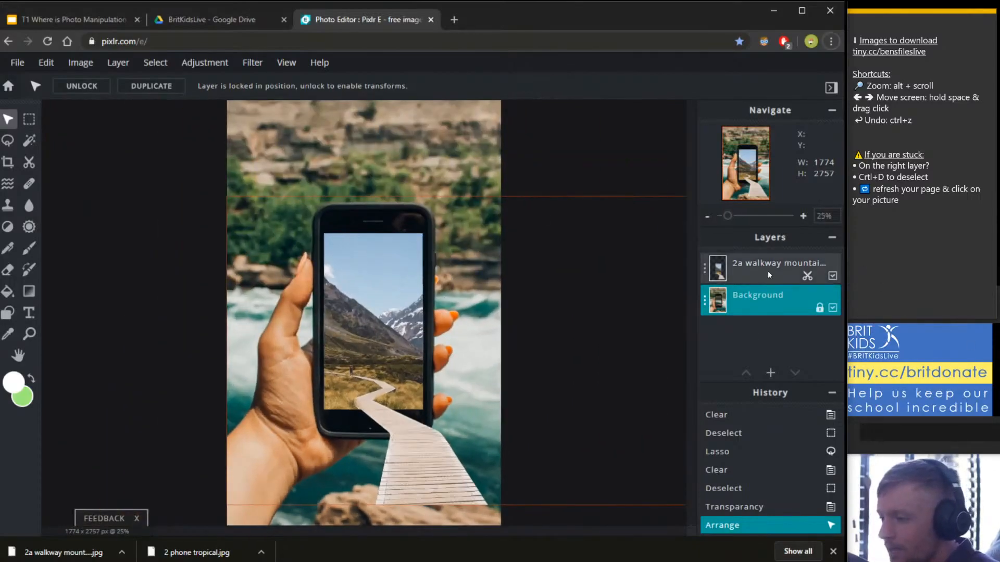
{"action": "left_click", "coordinate": [768, 275]}
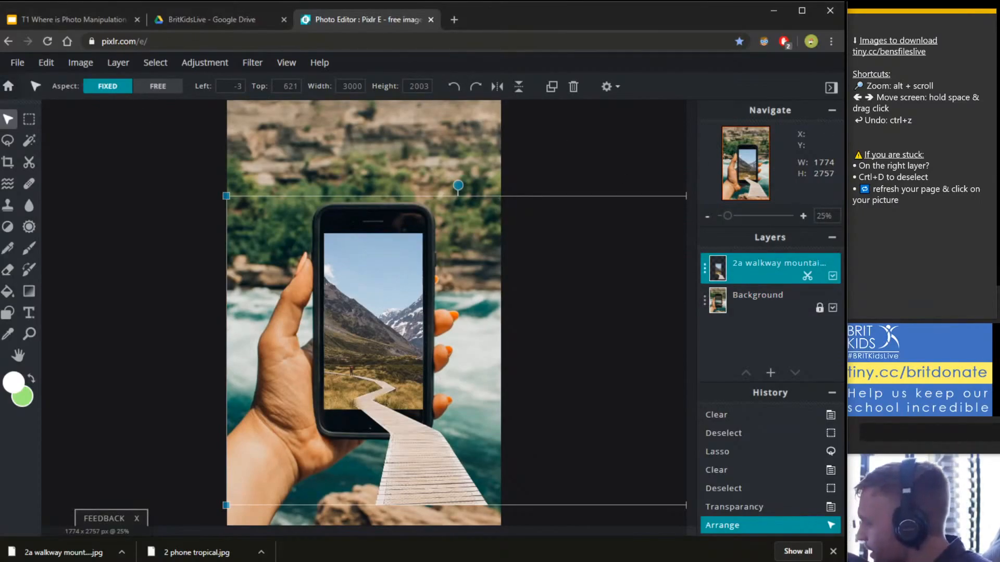
{"action": "left_click", "coordinate": [761, 300]}
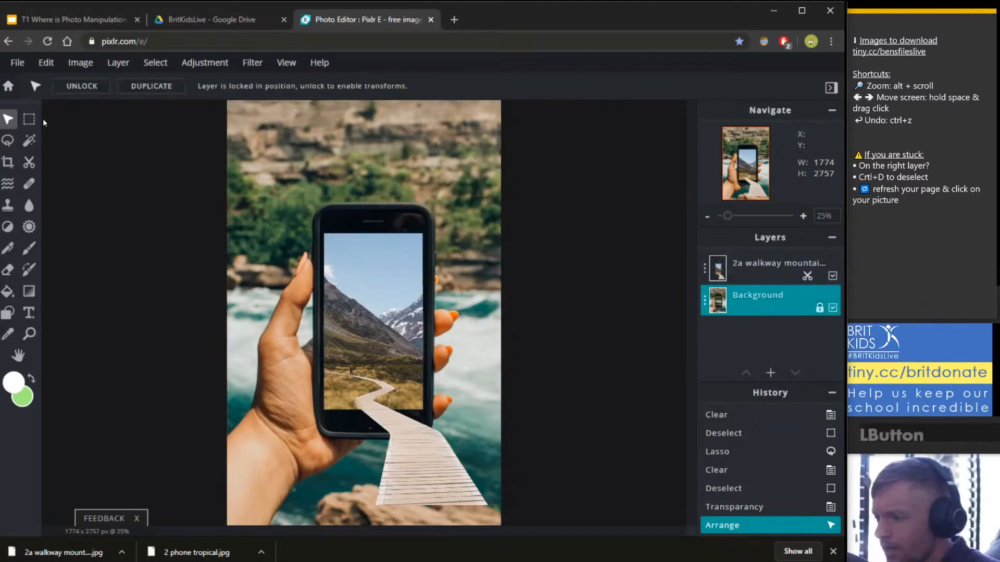
{"action": "scroll", "coordinate": [161, 183], "scroll_direction": "down", "scroll_amount": 2, "text": "alt"}
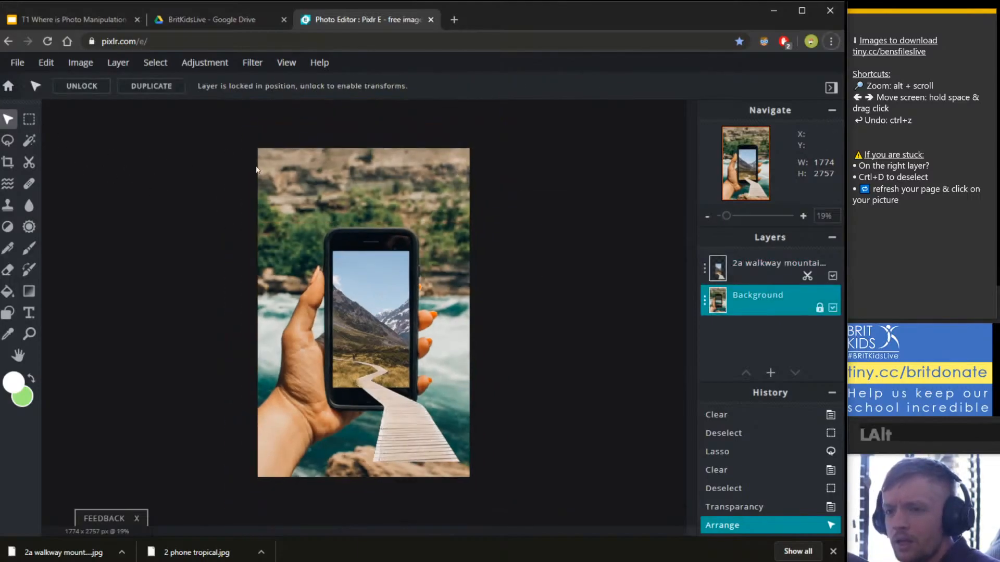
{"action": "left_click", "coordinate": [755, 303]}
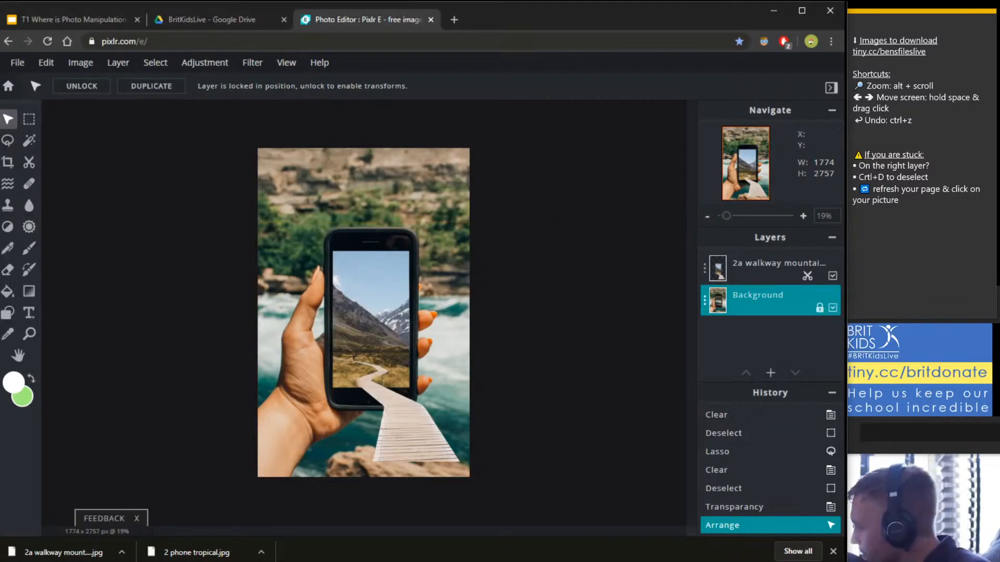
With the walkway layer active in Arrange, try enlarging it up and right, then undo it.
{"action": "scroll", "coordinate": [363, 318], "scroll_direction": "up", "scroll_amount": 3}
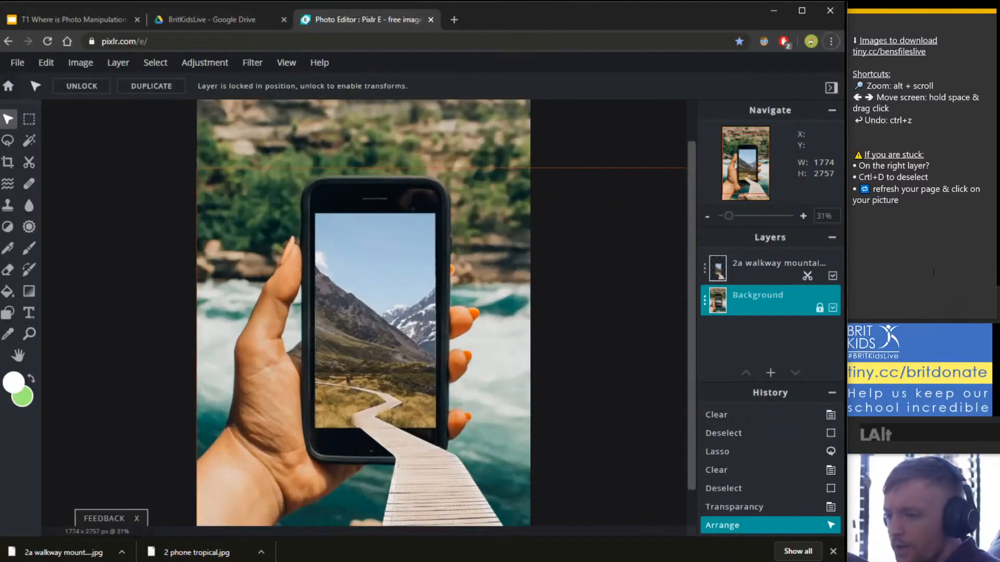
{"action": "left_click", "coordinate": [749, 272]}
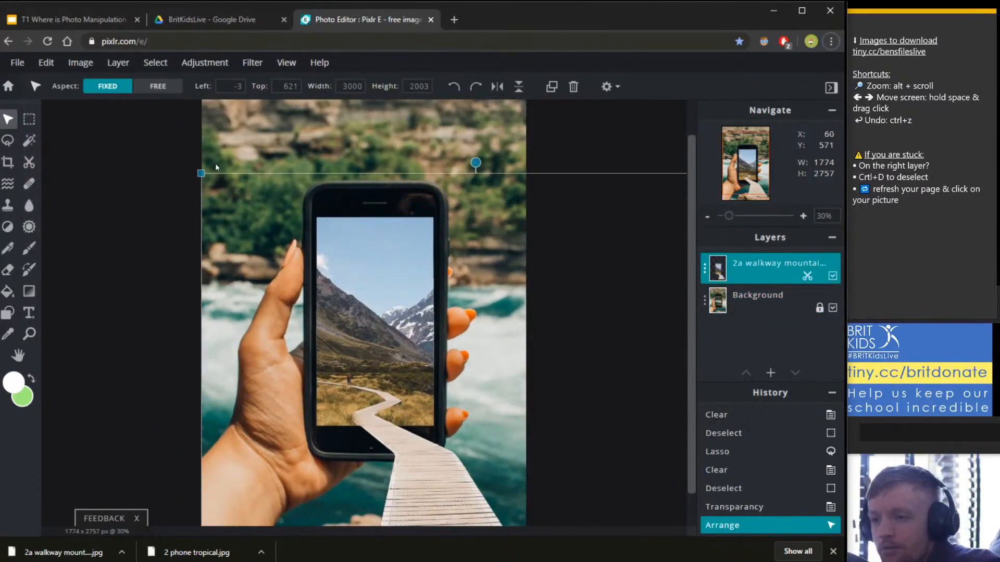
{"action": "left_click", "coordinate": [8, 122]}
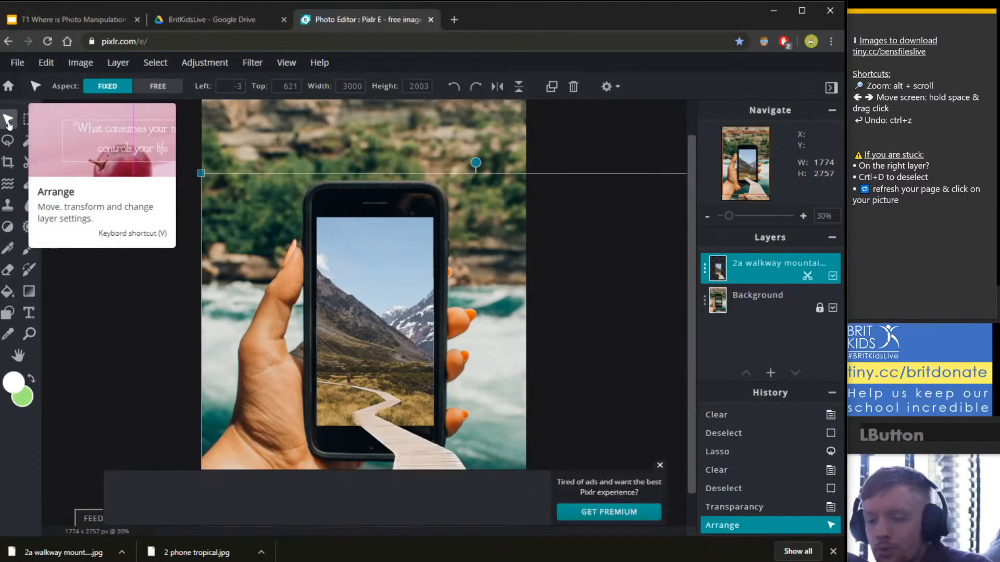
{"action": "left_click", "coordinate": [661, 465]}
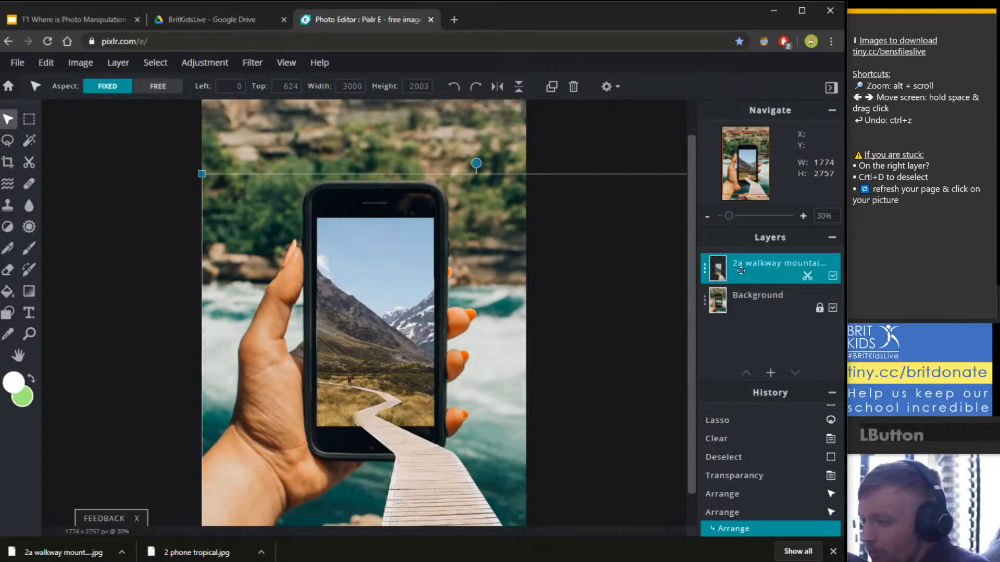
{"action": "scroll", "coordinate": [543, 260], "scroll_direction": "down", "scroll_amount": 2}
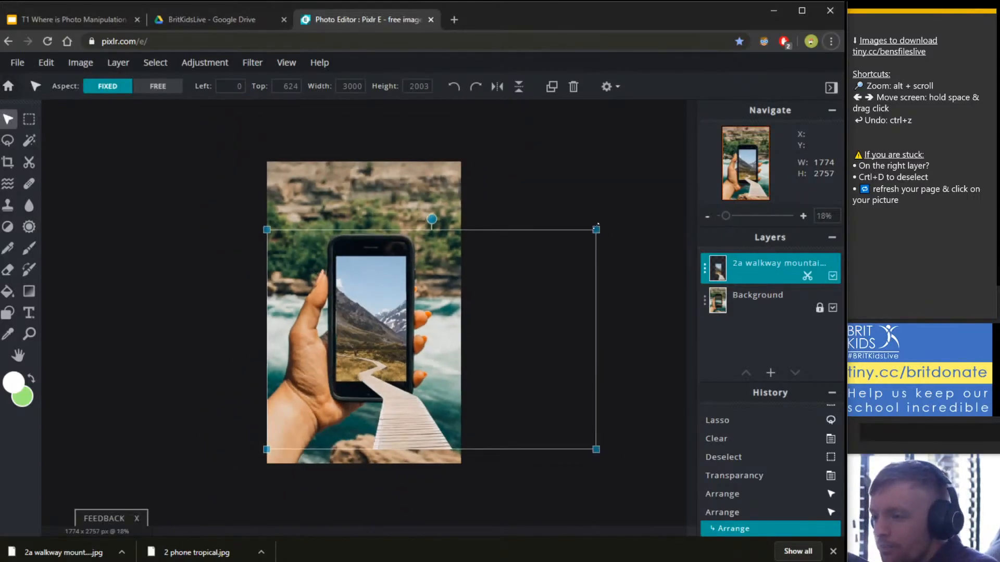
{"action": "left_click_drag", "start_coordinate": [596, 229], "coordinate": [684, 169]}
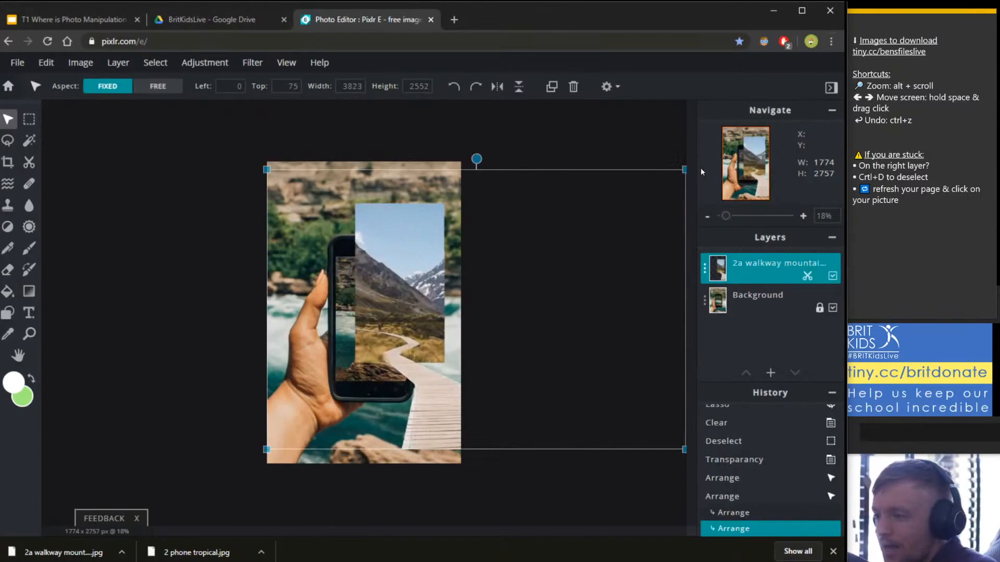
{"action": "left_click", "coordinate": [640, 193]}
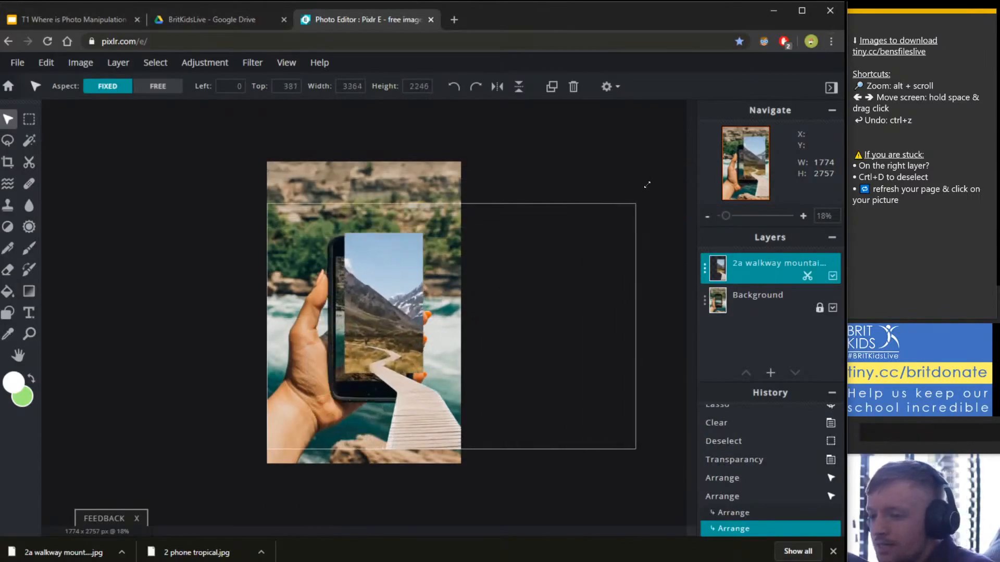
{"action": "key", "text": "ctrl+z"}
Try moving the walkway layer up and left, undo it, and bring the walkway's bottom into view.
{"action": "scroll", "coordinate": [613, 213], "scroll_direction": "up", "scroll_amount": 1}
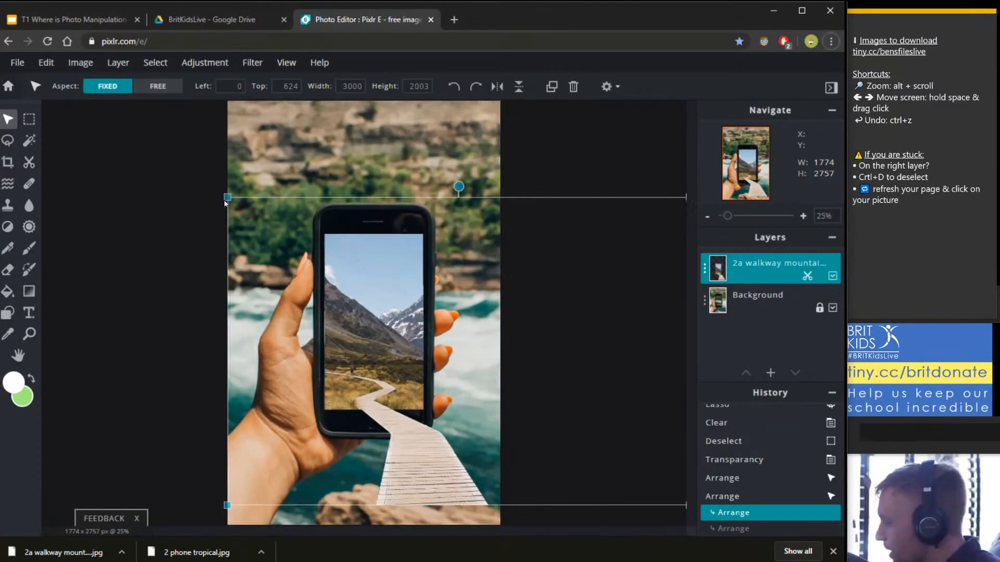
{"action": "left_click", "coordinate": [225, 203]}
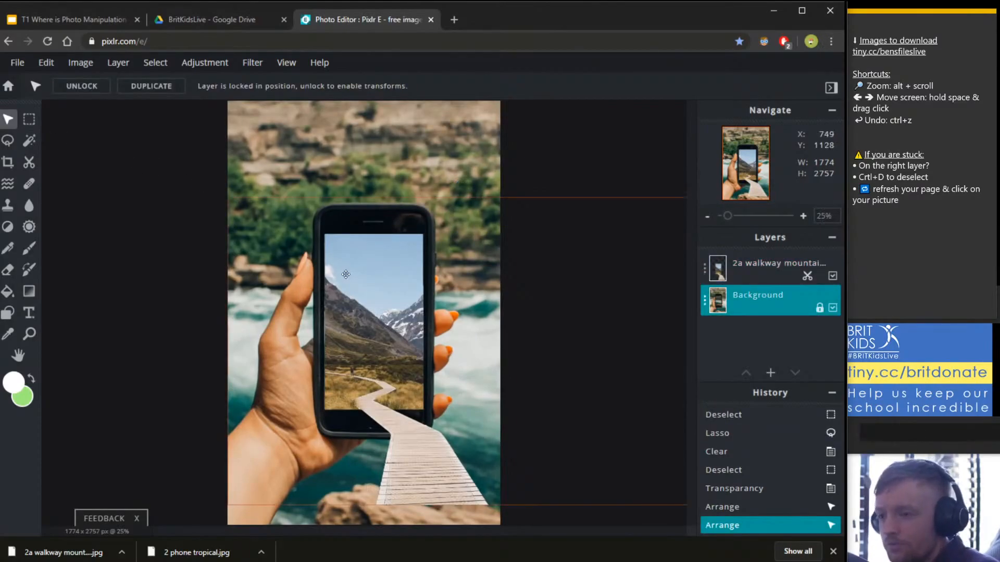
{"action": "left_click", "coordinate": [247, 204]}
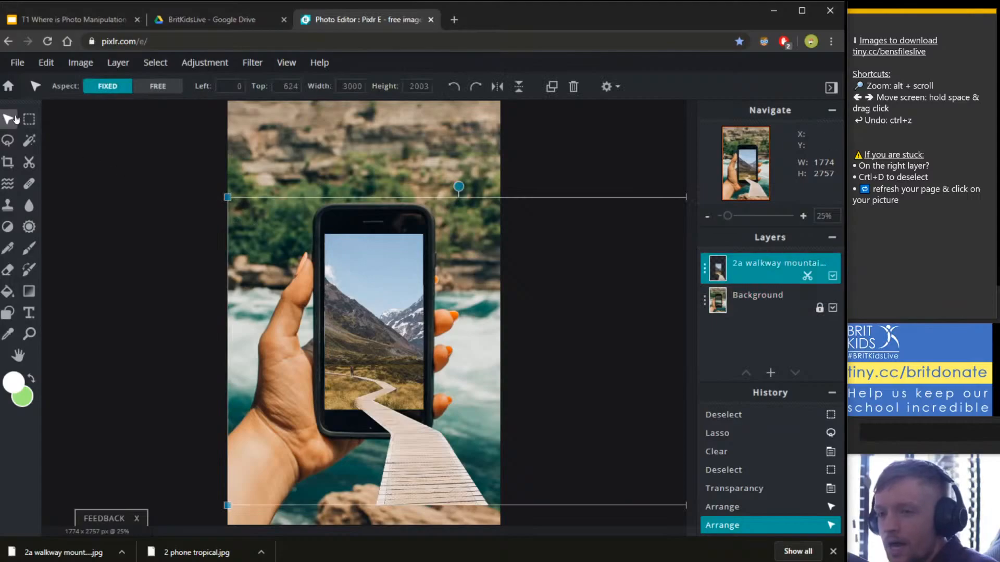
{"action": "left_click_drag", "start_coordinate": [226, 200], "coordinate": [148, 164]}
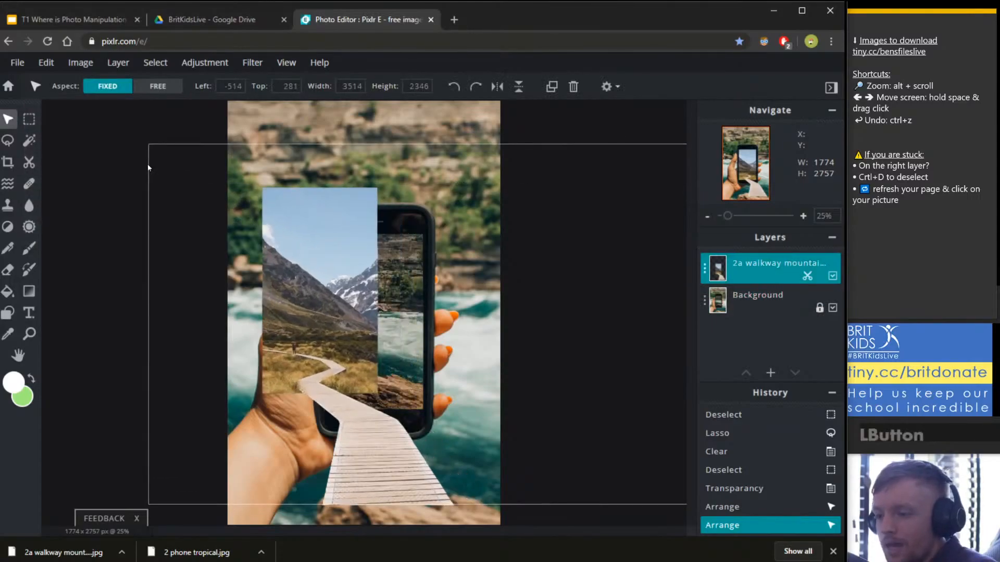
{"action": "key", "text": "ctrl+z"}
{"action": "scroll", "coordinate": [364, 487], "scroll_direction": "up", "scroll_amount": 5}
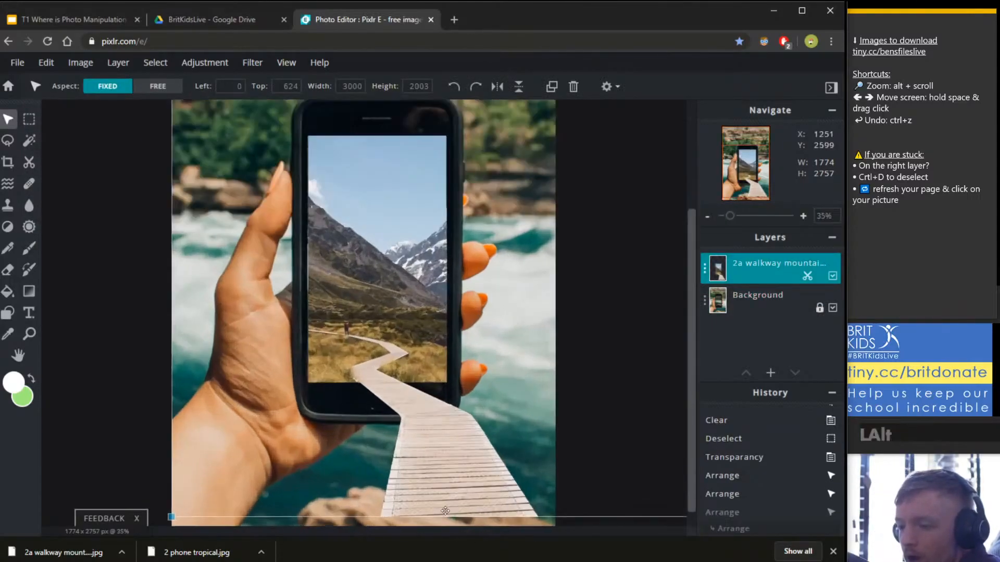
{"action": "scroll", "coordinate": [623, 468], "scroll_direction": "up", "scroll_amount": 2}
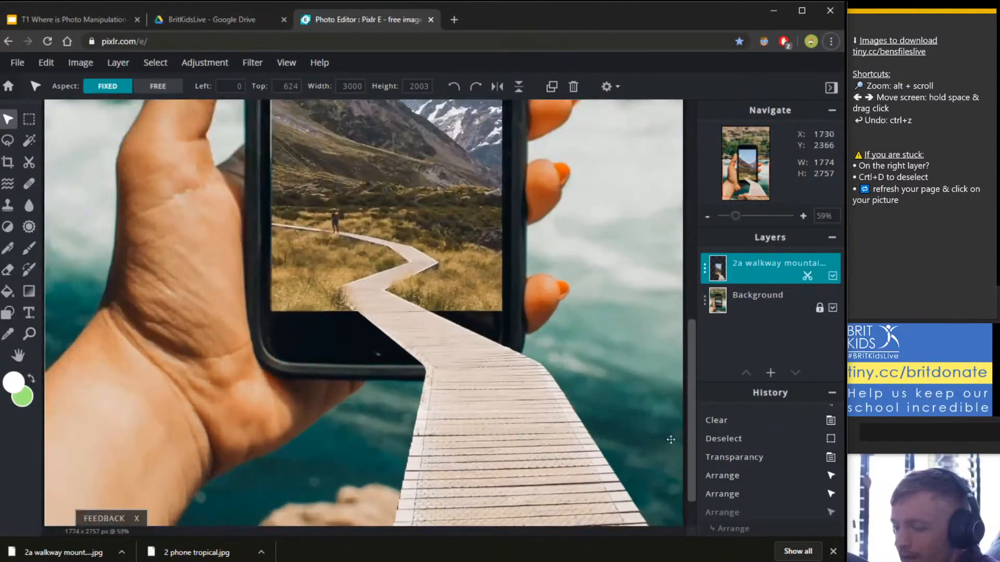
{"action": "left_click_drag", "start_coordinate": [412, 505], "coordinate": [358, 452]}
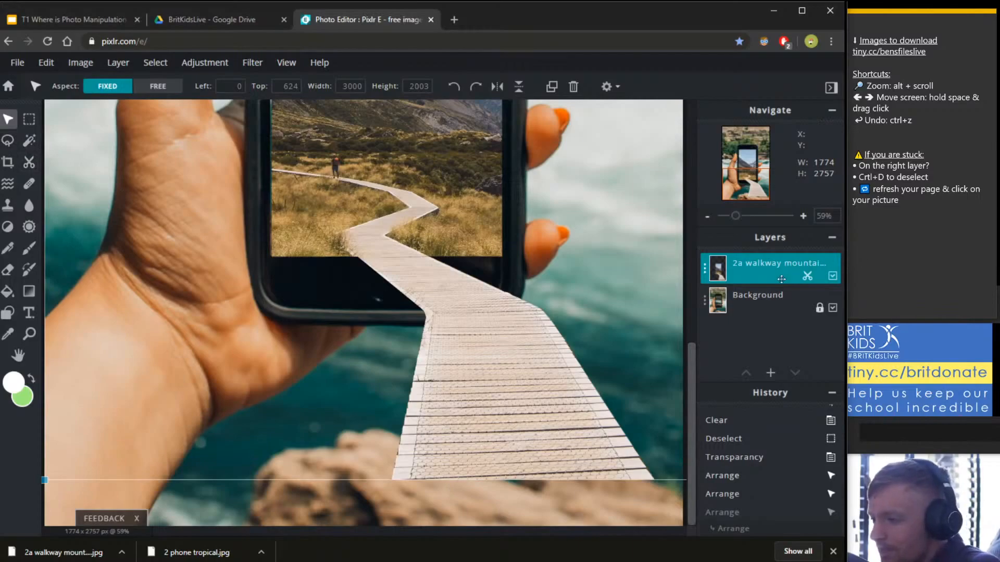
{"action": "left_click", "coordinate": [7, 140]}
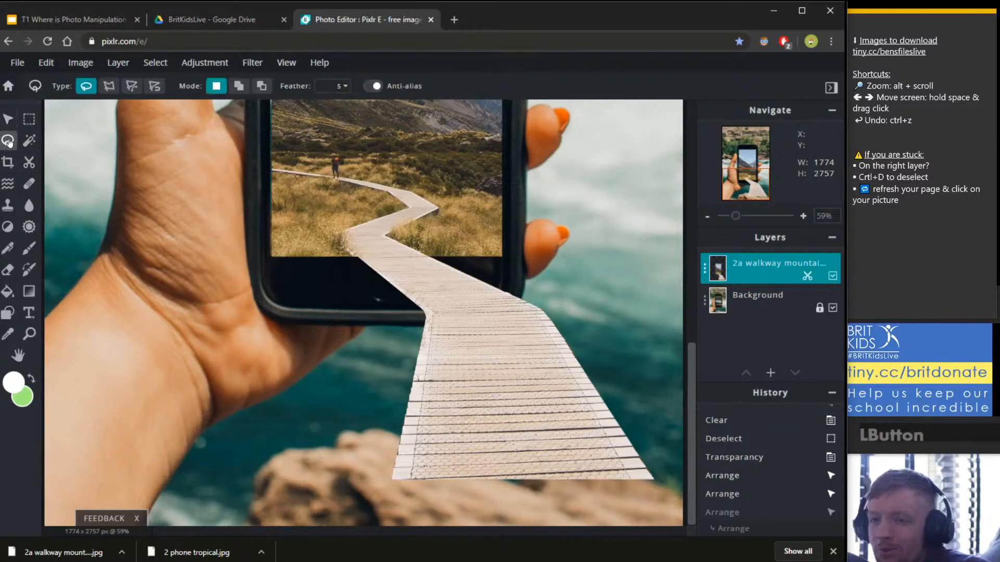
Set the lasso to Polygon and zoom in to start outlining the walkway's lower end.
{"action": "left_click", "coordinate": [109, 91]}
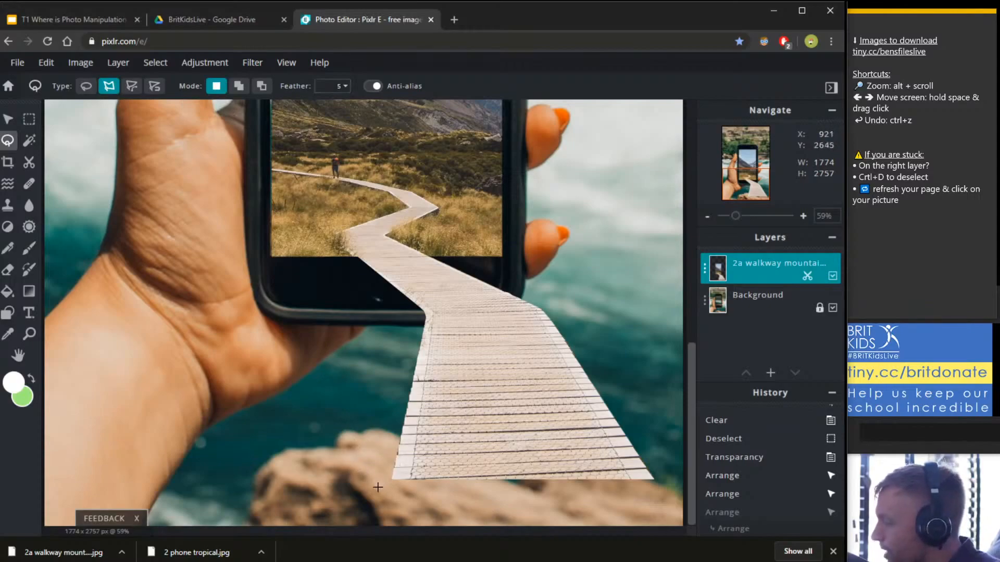
{"action": "scroll", "coordinate": [570, 455], "scroll_direction": "up", "scroll_amount": 4, "text": "alt"}
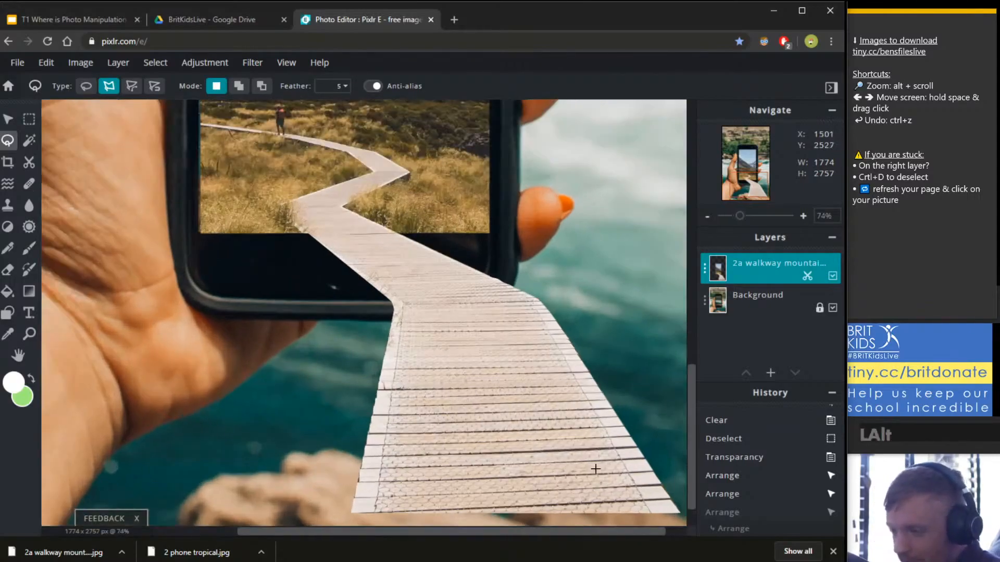
{"action": "scroll", "coordinate": [652, 519], "scroll_direction": "up", "scroll_amount": 2, "text": "alt"}
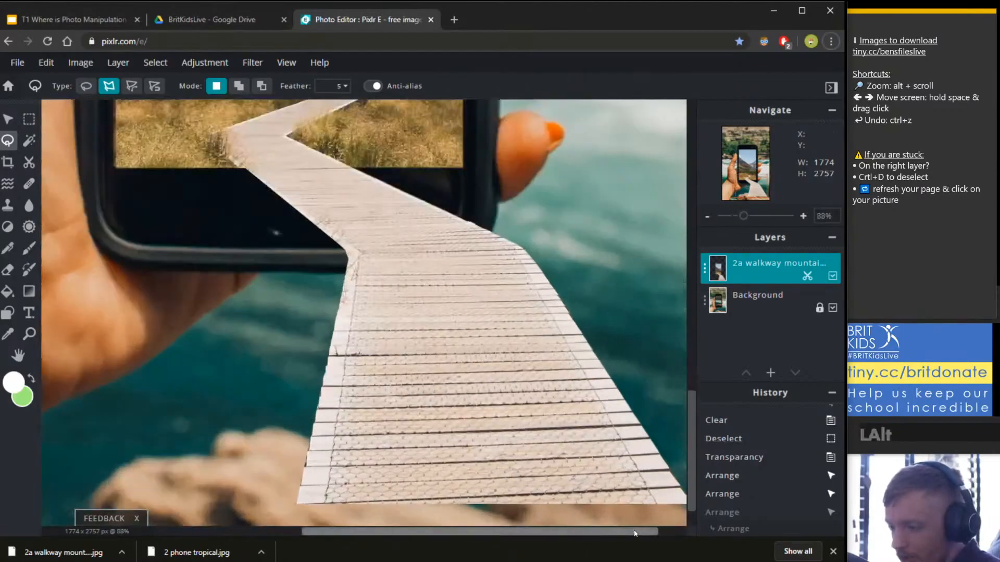
{"action": "left_click_drag", "start_coordinate": [691, 499], "coordinate": [691, 525]}
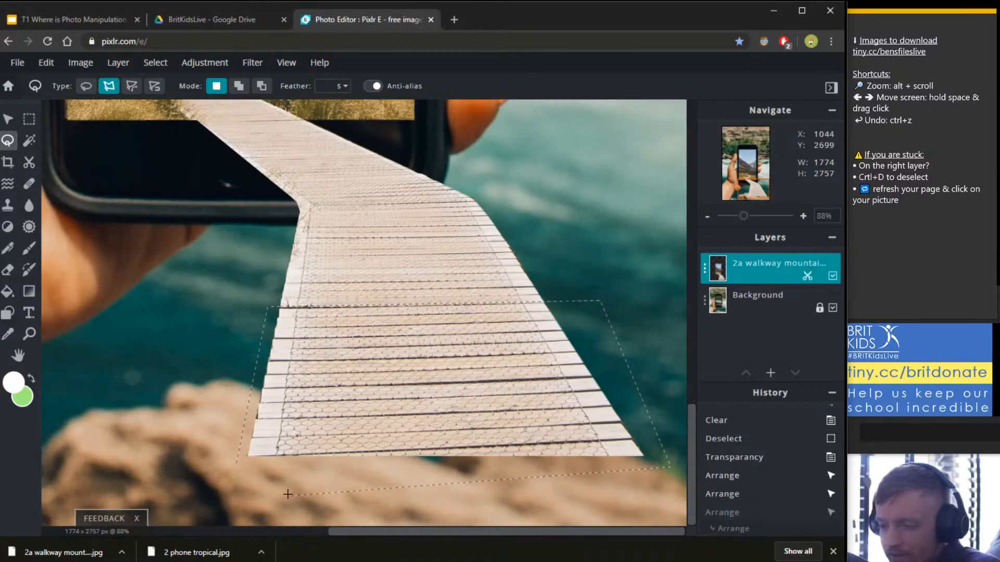
Close the polygon outline around the walkway's lower section.
{"action": "left_click", "coordinate": [245, 469]}
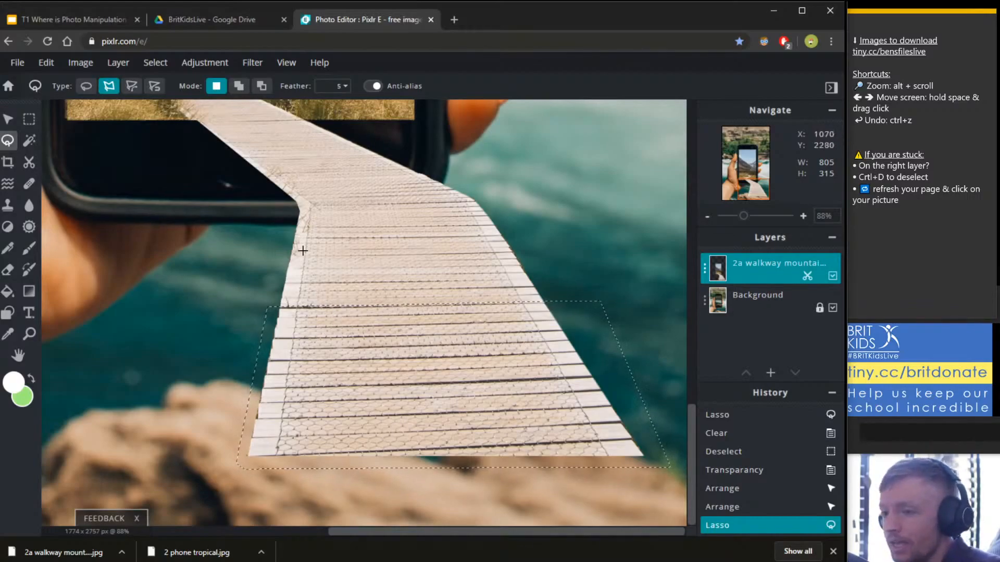
{"action": "scroll", "coordinate": [385, 432], "scroll_direction": "down", "scroll_amount": 5, "text": "alt"}
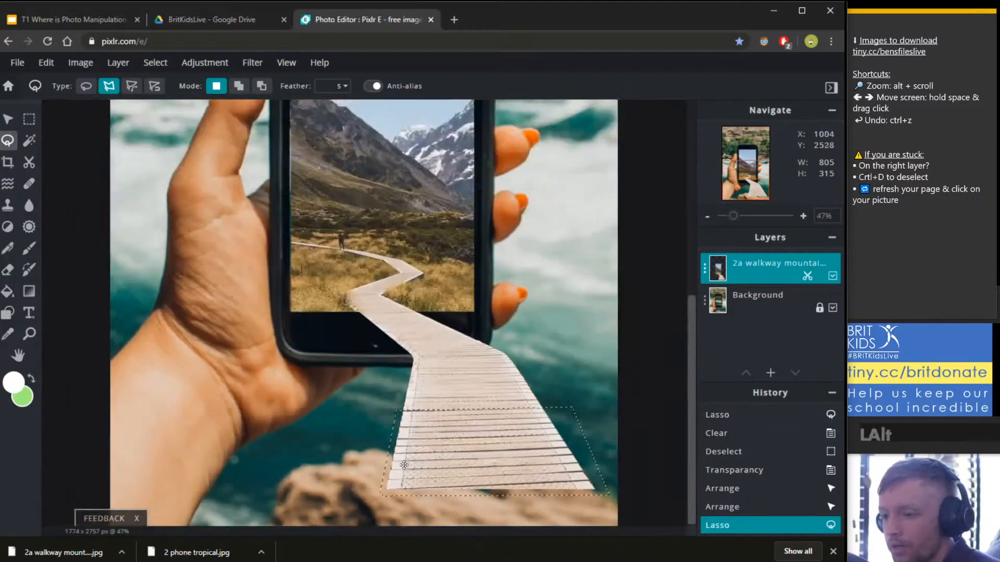
{"action": "scroll", "coordinate": [553, 494], "scroll_direction": "up", "scroll_amount": 2}
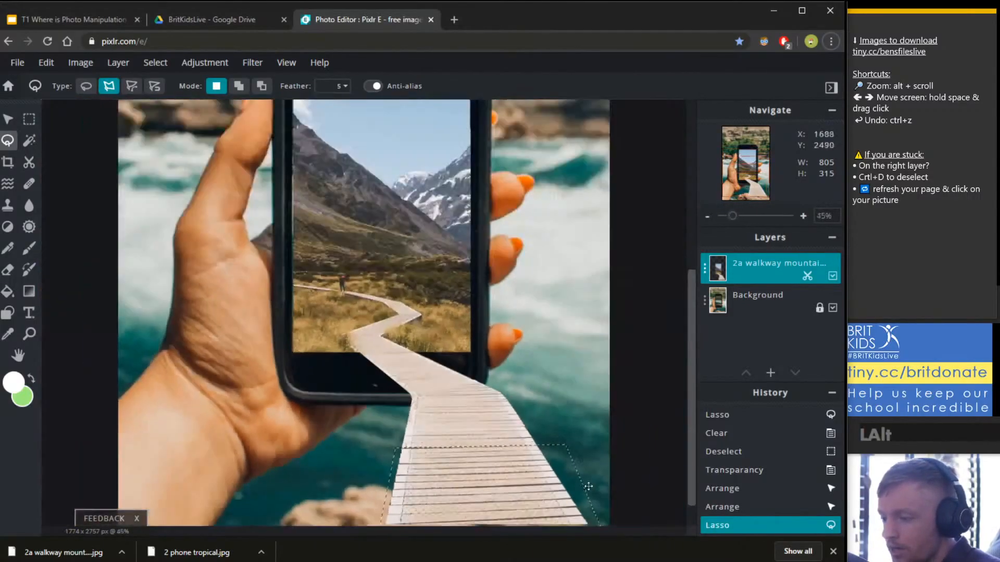
{"action": "left_click", "coordinate": [683, 482]}
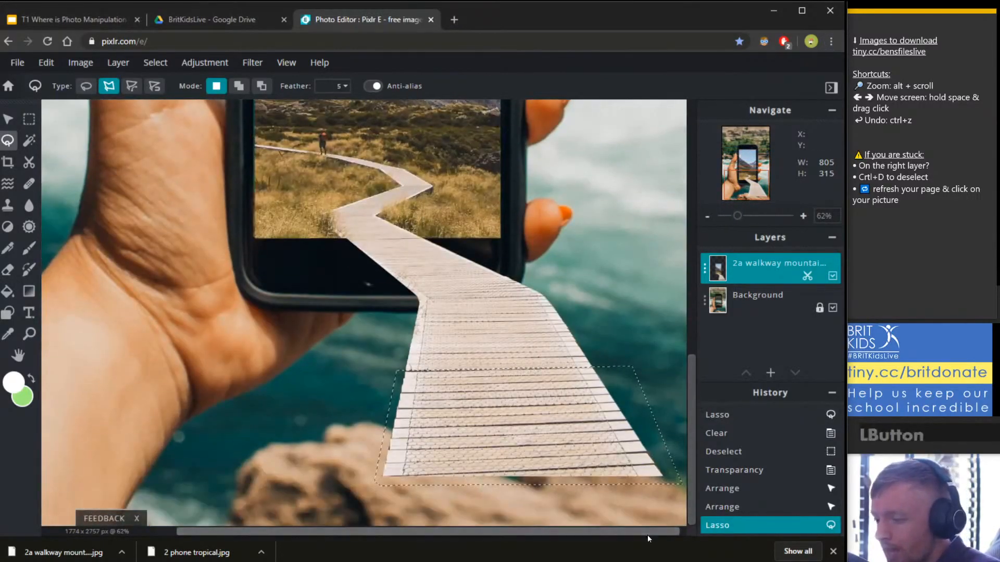
{"action": "left_click_drag", "start_coordinate": [649, 534], "coordinate": [667, 533]}
{"action": "scroll", "coordinate": [604, 504], "scroll_direction": "up", "scroll_amount": 4}
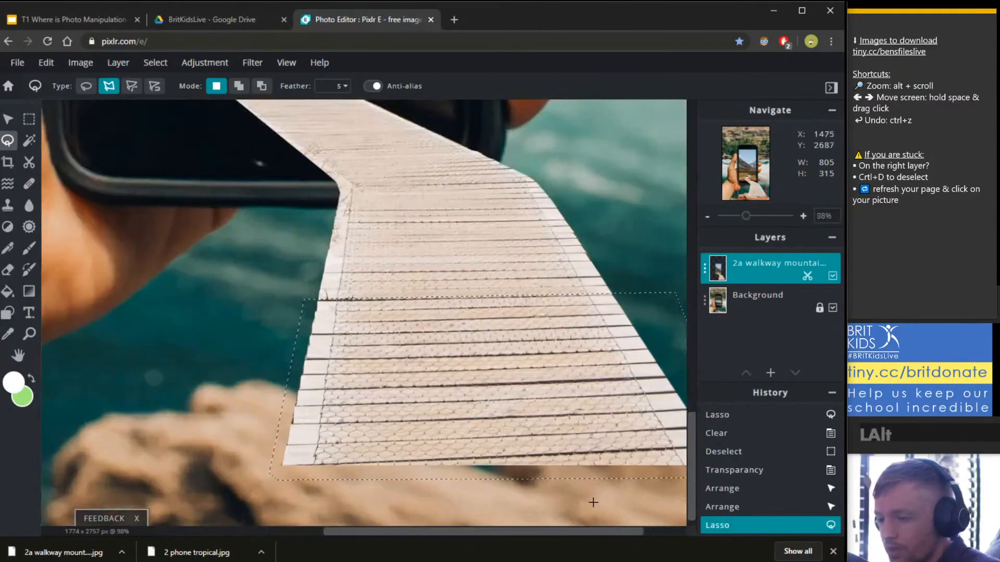
{"action": "left_click_drag", "start_coordinate": [599, 531], "coordinate": [692, 532]}
{"action": "scroll", "coordinate": [691, 515], "scroll_direction": "down", "scroll_amount": 1}
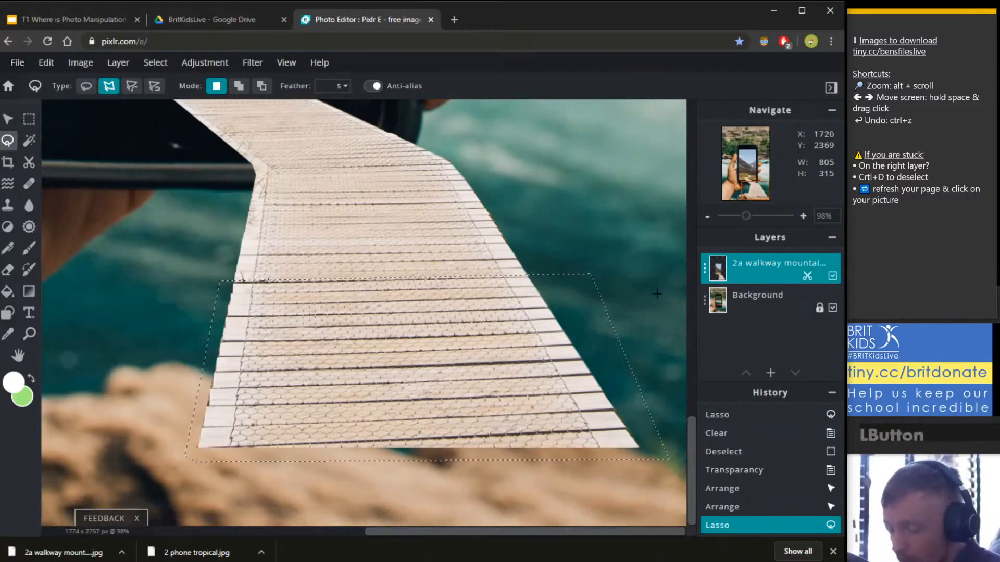
Copy the outlined walkway section and paste it as a new image.png layer.
{"action": "key", "text": "ctrl"}
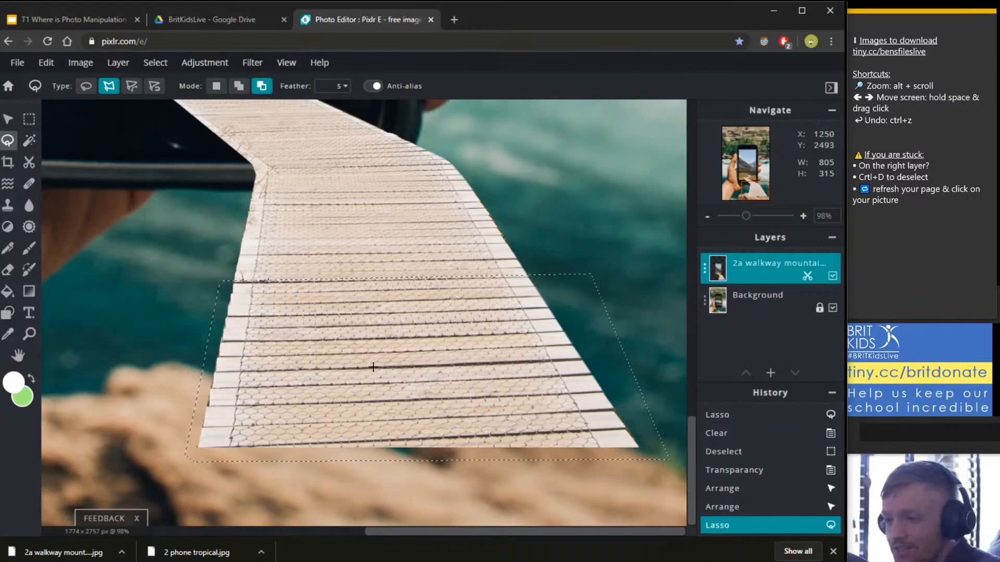
{"action": "key", "text": "ctrl+c"}
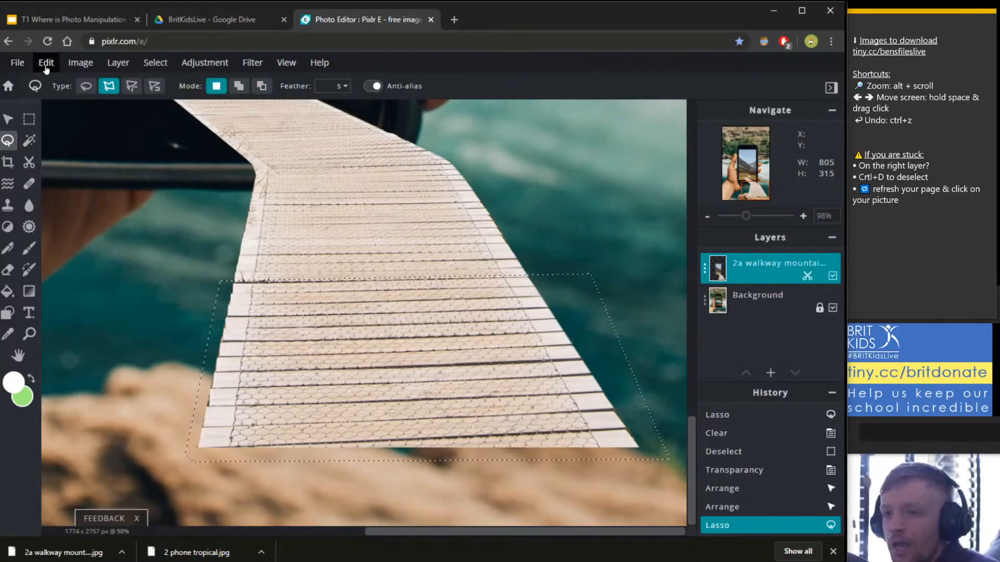
{"action": "key", "text": "ctrl+c"}
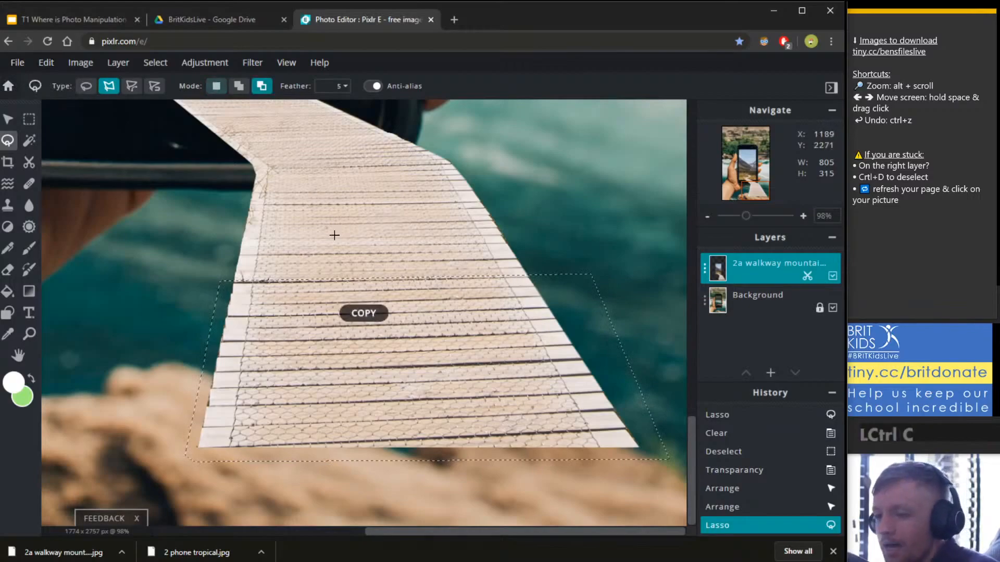
{"action": "left_click", "coordinate": [46, 63]}
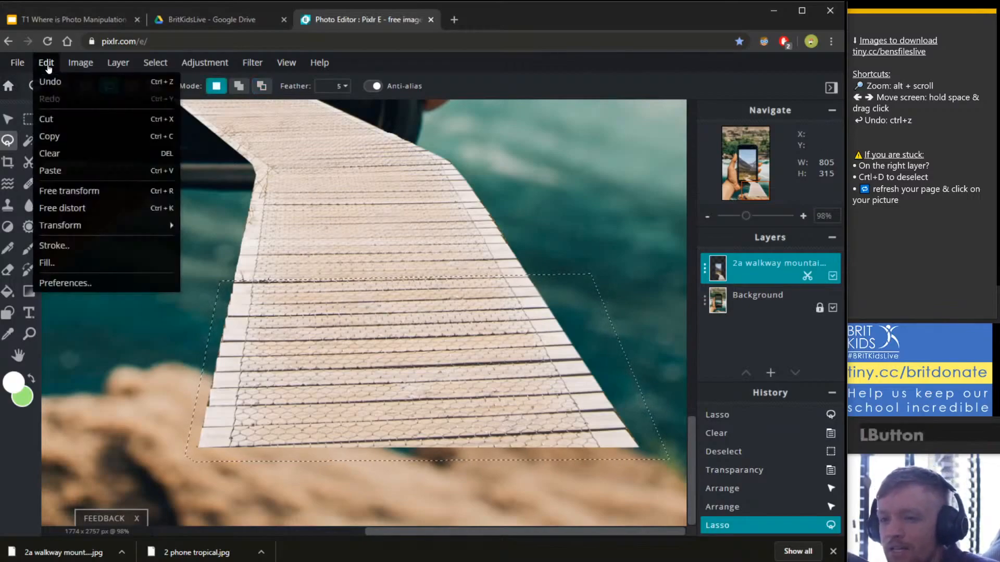
{"action": "left_click", "coordinate": [82, 137]}
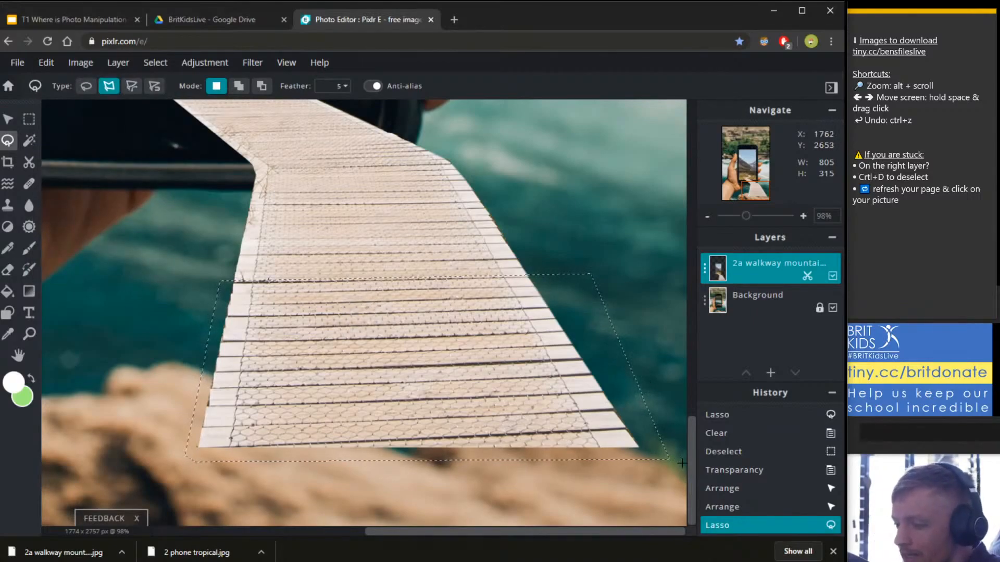
{"action": "key", "text": "ctrl"}
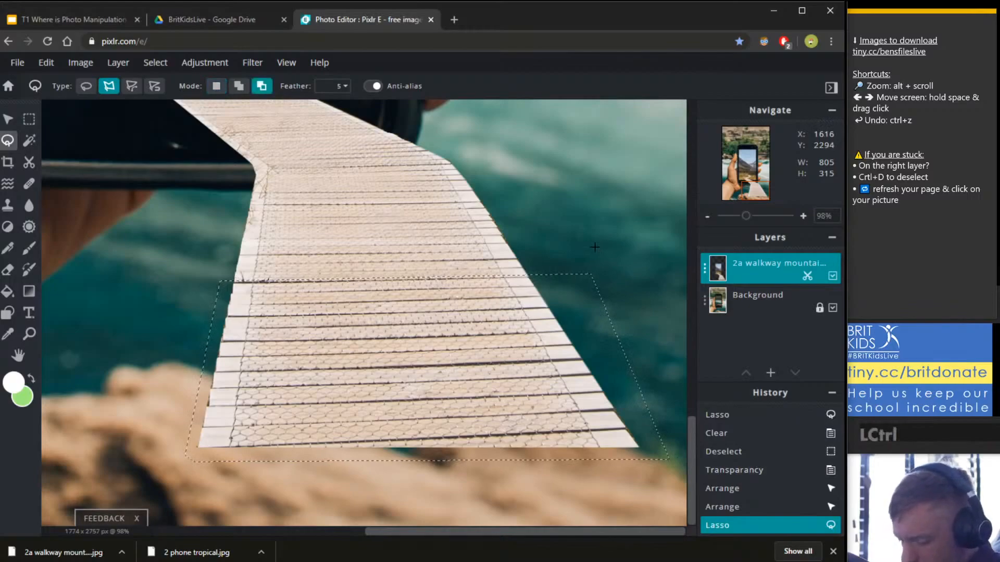
{"action": "key", "text": "ctrl+v"}
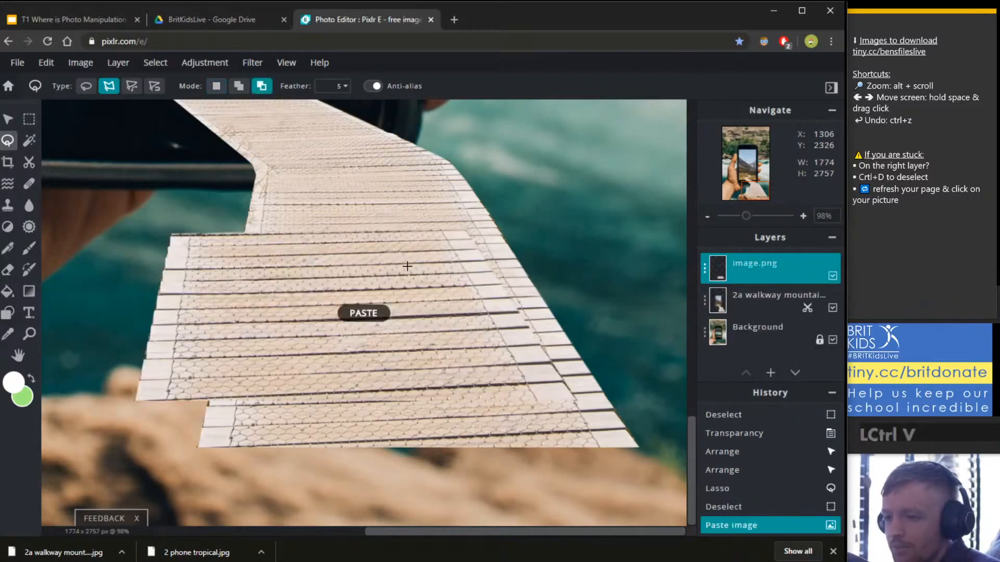
Dismiss the ad banner and drag the pasted piece down toward the walkway's end.
{"action": "left_click", "coordinate": [48, 64]}
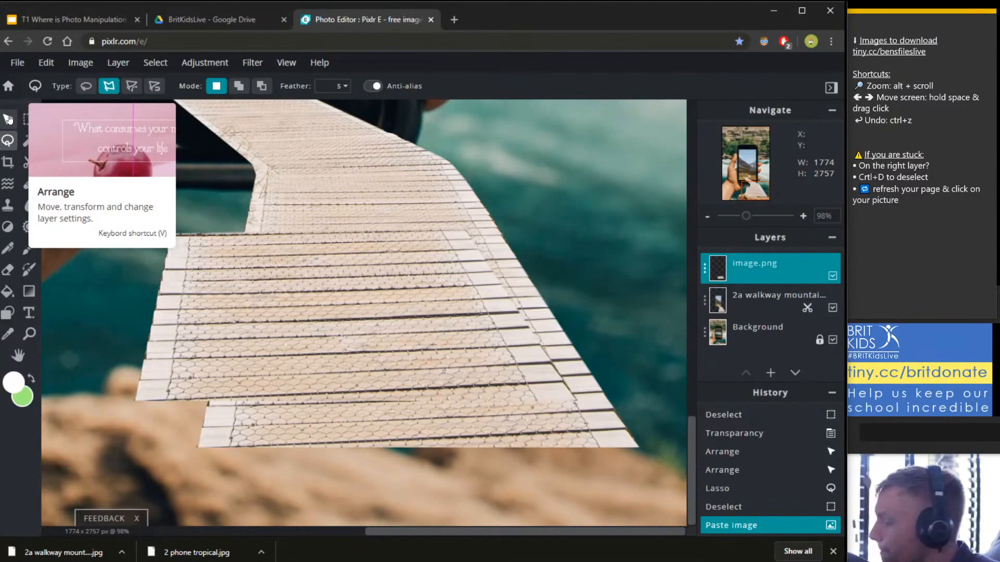
{"action": "left_click", "coordinate": [8, 119]}
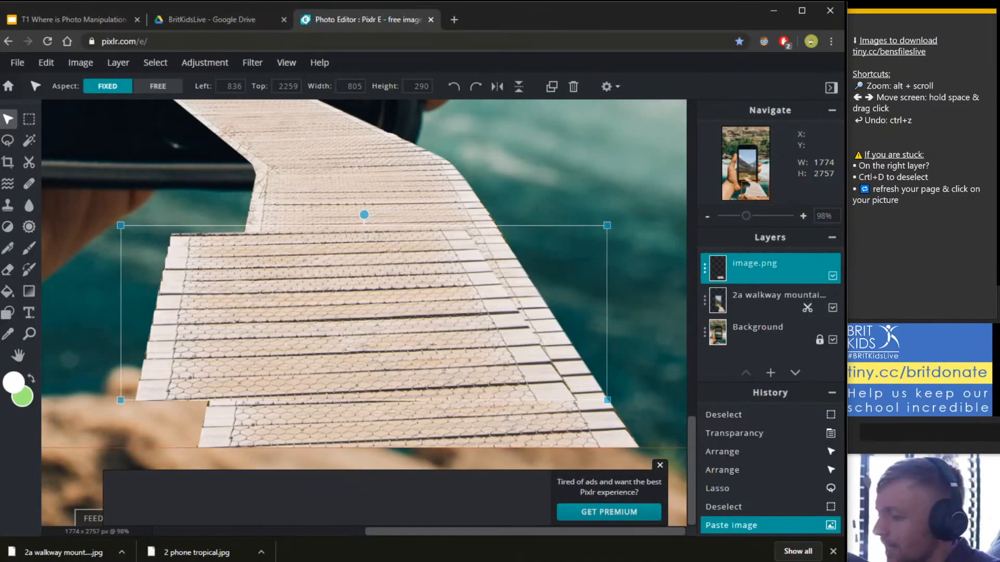
{"action": "left_click", "coordinate": [661, 465]}
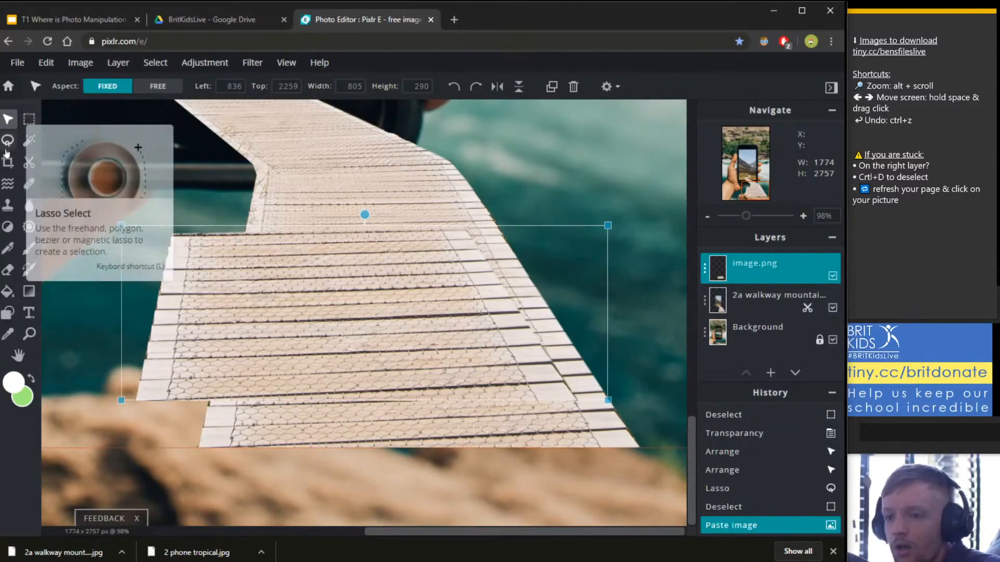
{"action": "left_click_drag", "start_coordinate": [295, 284], "coordinate": [329, 490]}
{"action": "scroll", "coordinate": [469, 443], "scroll_direction": "down", "scroll_amount": 1}
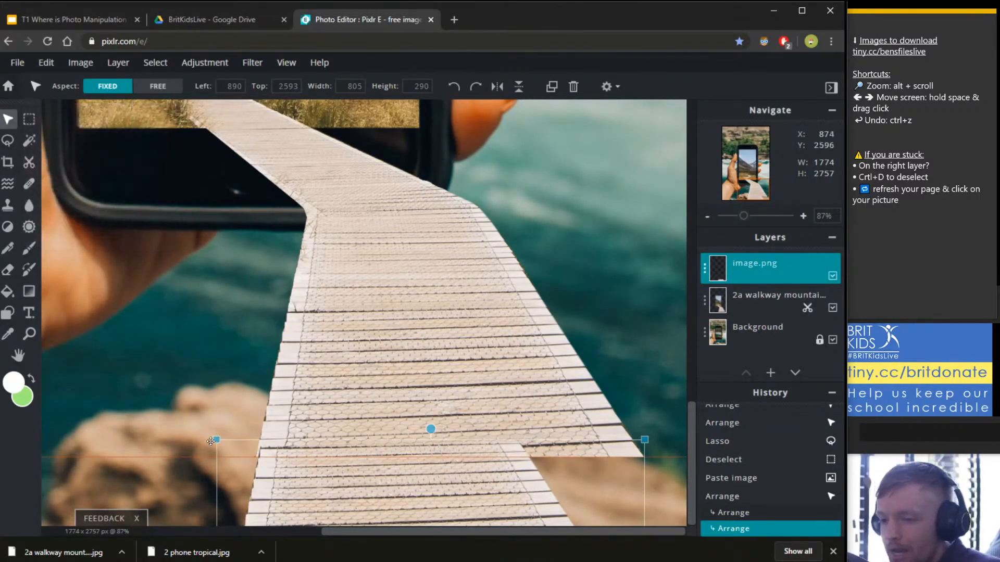
Enlarge the pasted piece to the walkway's width and place it on the walkway's bottom.
{"action": "left_click_drag", "start_coordinate": [210, 442], "coordinate": [65, 365]}
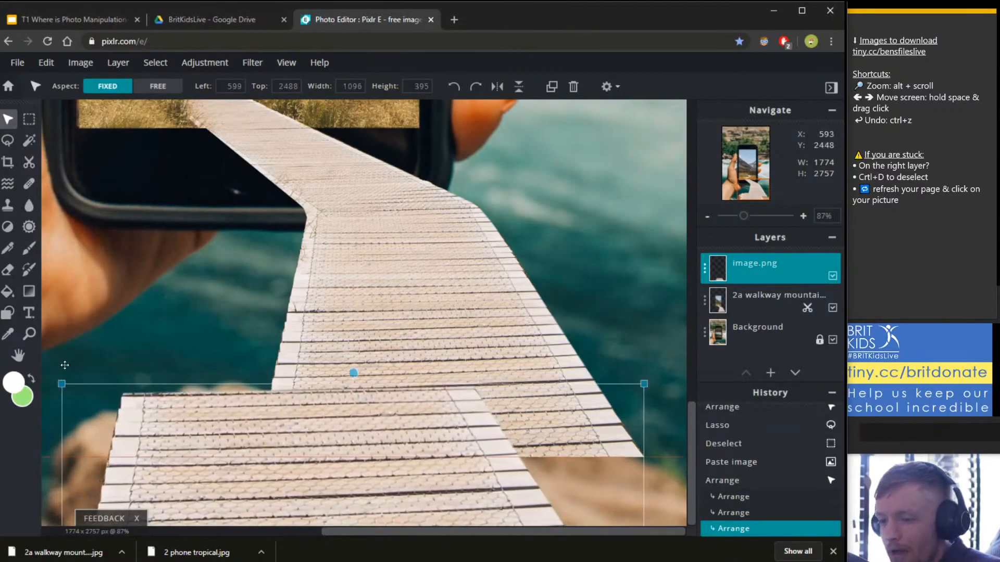
{"action": "left_click_drag", "start_coordinate": [174, 424], "coordinate": [339, 484]}
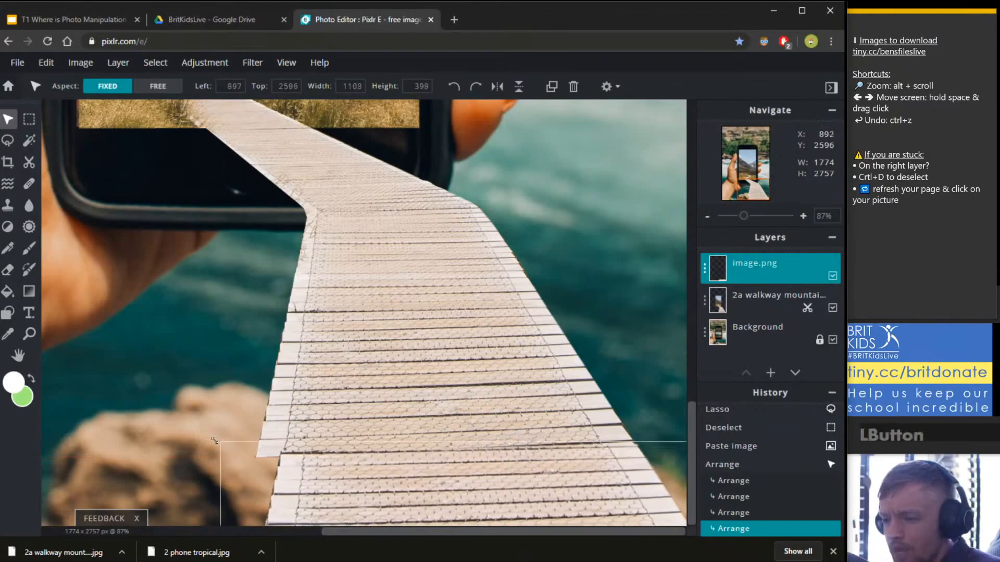
{"action": "left_click_drag", "start_coordinate": [214, 440], "coordinate": [173, 435]}
{"action": "mouse_move", "coordinate": [292, 463]}
{"action": "left_mouse_down"}
{"action": "mouse_move", "coordinate": [280, 471]}
{"action": "mouse_move", "coordinate": [303, 476]}
{"action": "left_mouse_up"}
{"action": "left_click_drag", "start_coordinate": [181, 440], "coordinate": [196, 438]}
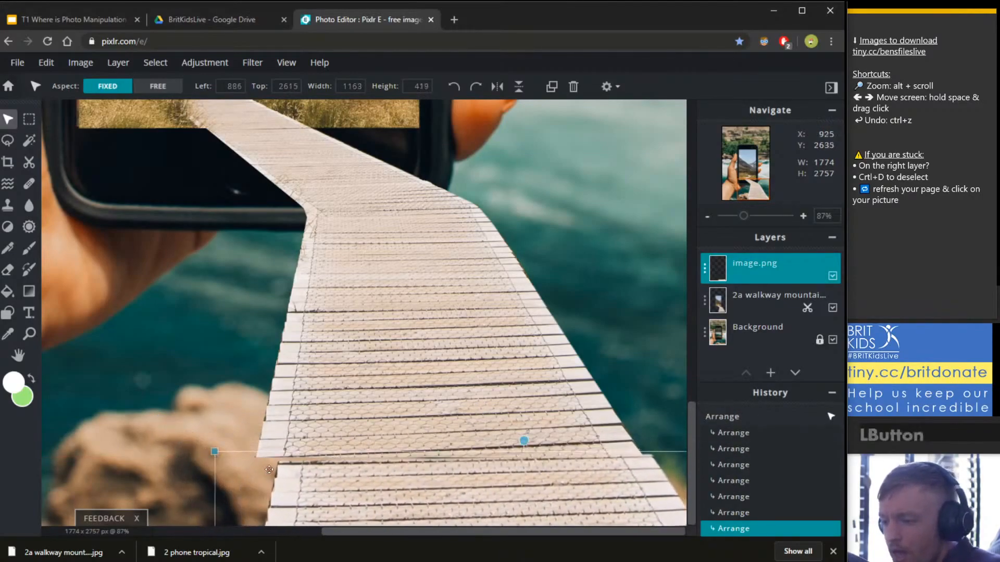
{"action": "mouse_move", "coordinate": [315, 469]}
{"action": "left_mouse_down"}
{"action": "mouse_move", "coordinate": [315, 480]}
{"action": "mouse_move", "coordinate": [319, 307]}
{"action": "mouse_move", "coordinate": [315, 463]}
{"action": "left_mouse_up"}
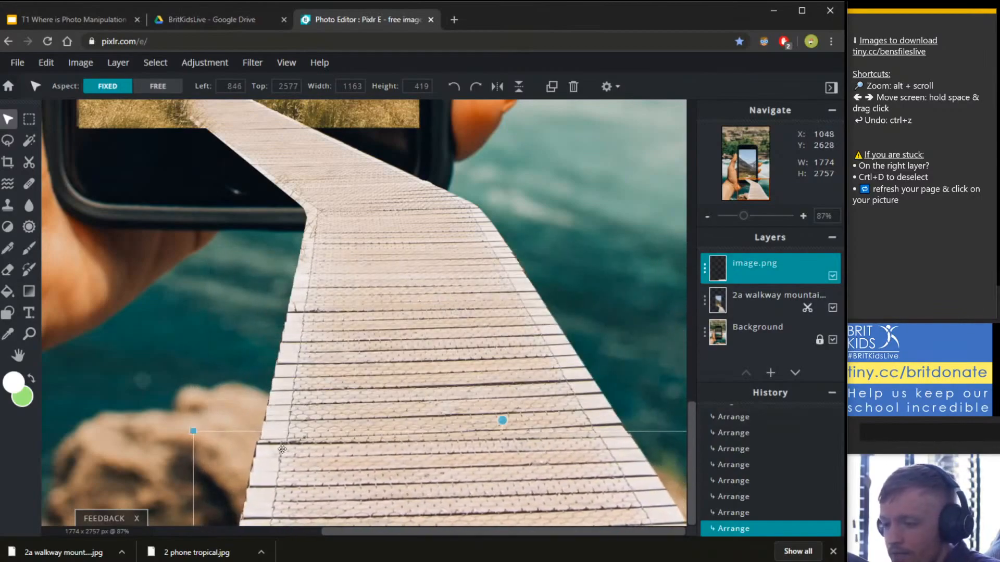
Fine-tune the pasted piece's size and alignment with the walkway.
{"action": "left_click_drag", "start_coordinate": [192, 431], "coordinate": [216, 444]}
{"action": "left_click_drag", "start_coordinate": [363, 478], "coordinate": [353, 457]}
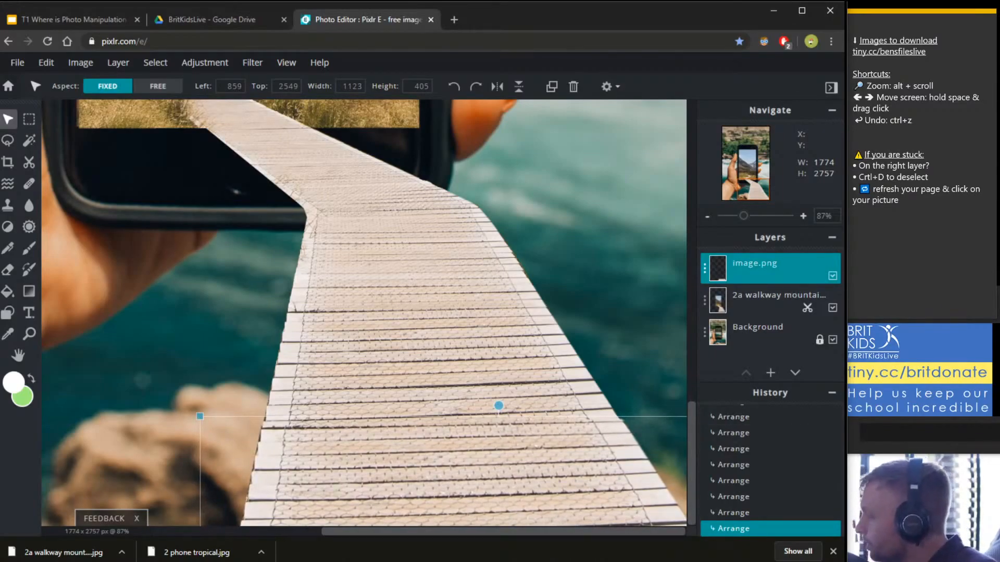
{"action": "left_click_drag", "start_coordinate": [376, 449], "coordinate": [378, 449]}
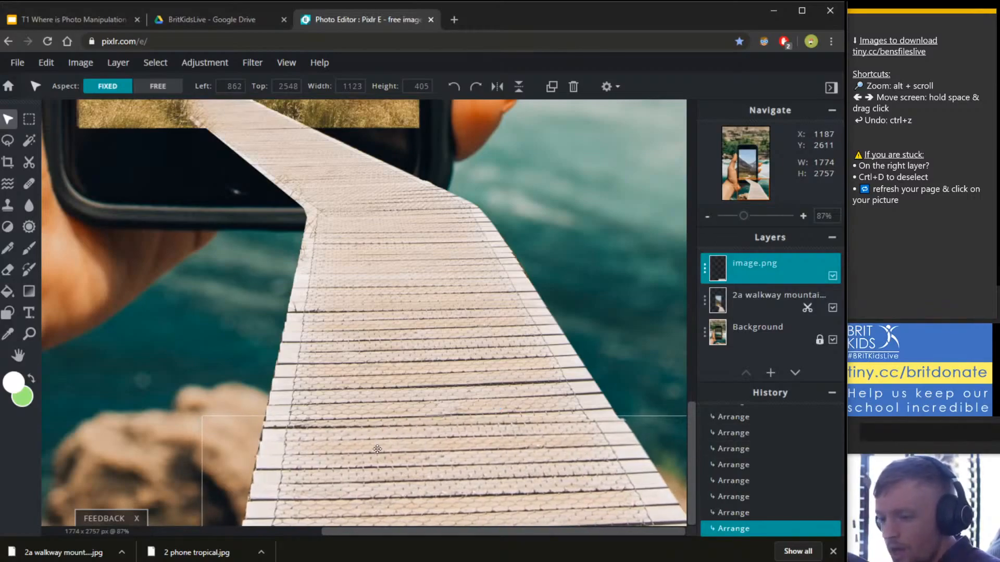
{"action": "left_click_drag", "start_coordinate": [197, 421], "coordinate": [301, 458]}
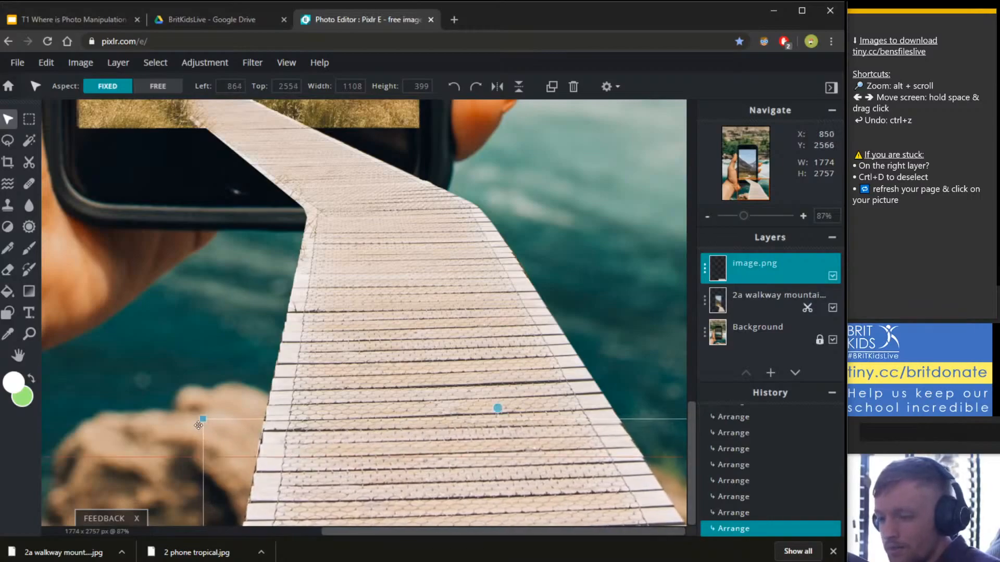
{"action": "left_click_drag", "start_coordinate": [205, 420], "coordinate": [201, 418]}
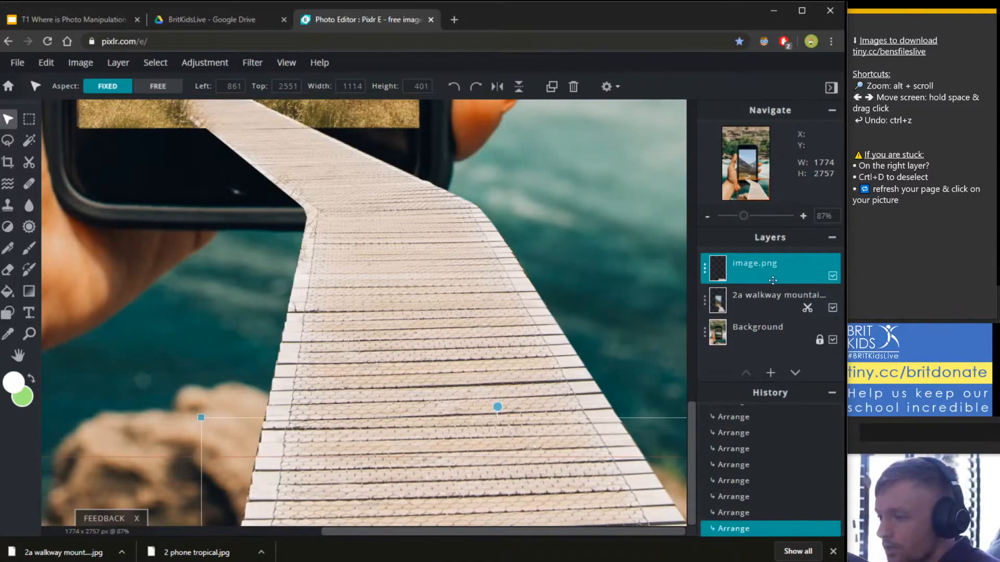
{"action": "left_click", "coordinate": [812, 306]}
Delete the image.png layer and set a Polygon lasso on the walkway photo layer.
{"action": "key", "text": "Delete"}
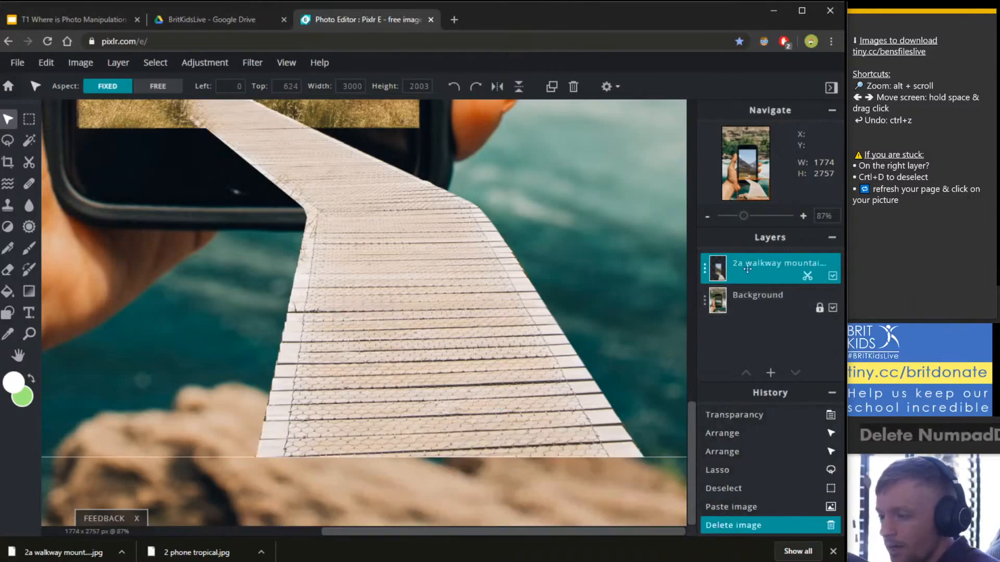
{"action": "left_click", "coordinate": [90, 112]}
{"action": "left_click", "coordinate": [8, 140]}
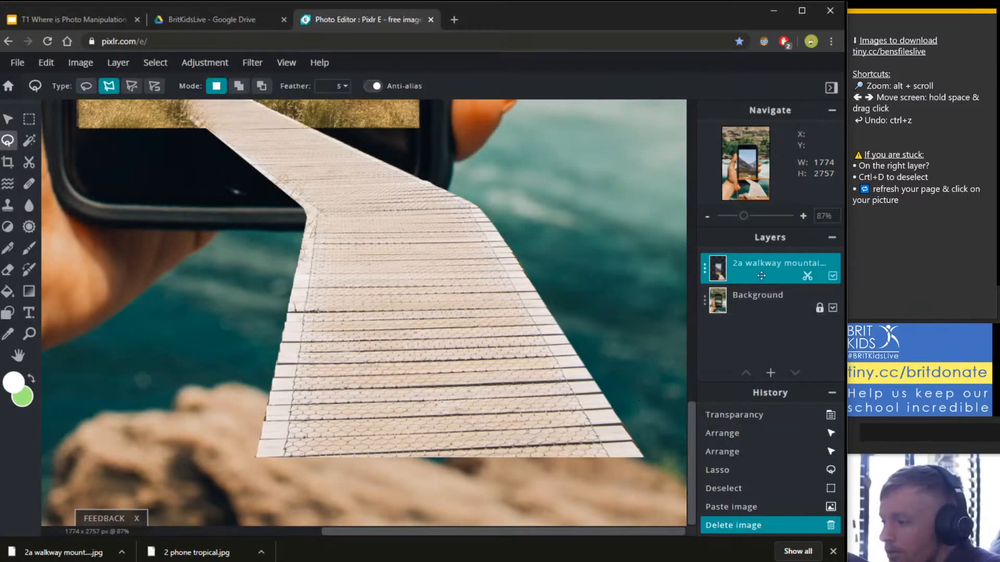
{"action": "left_click", "coordinate": [729, 271]}
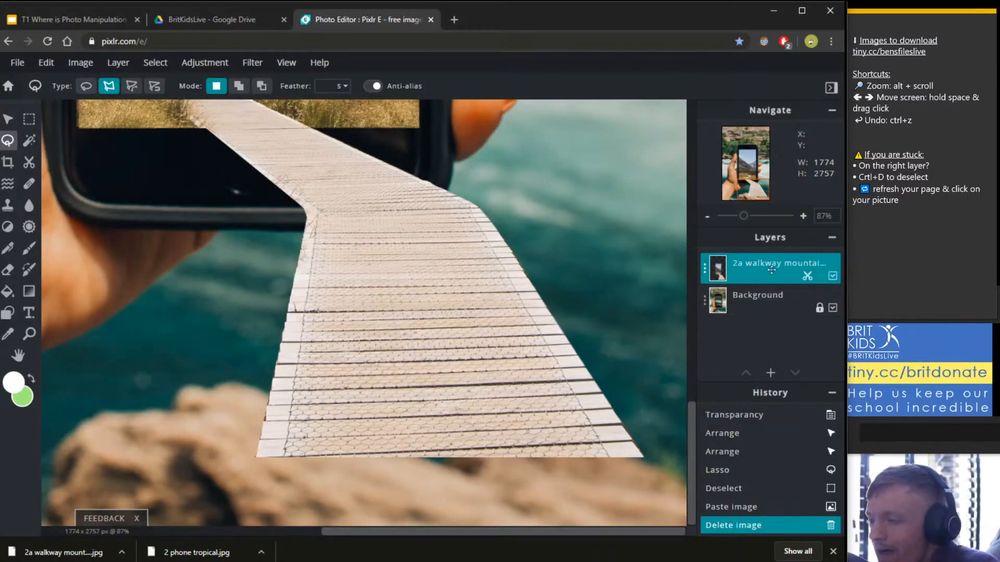
{"action": "left_click", "coordinate": [8, 141]}
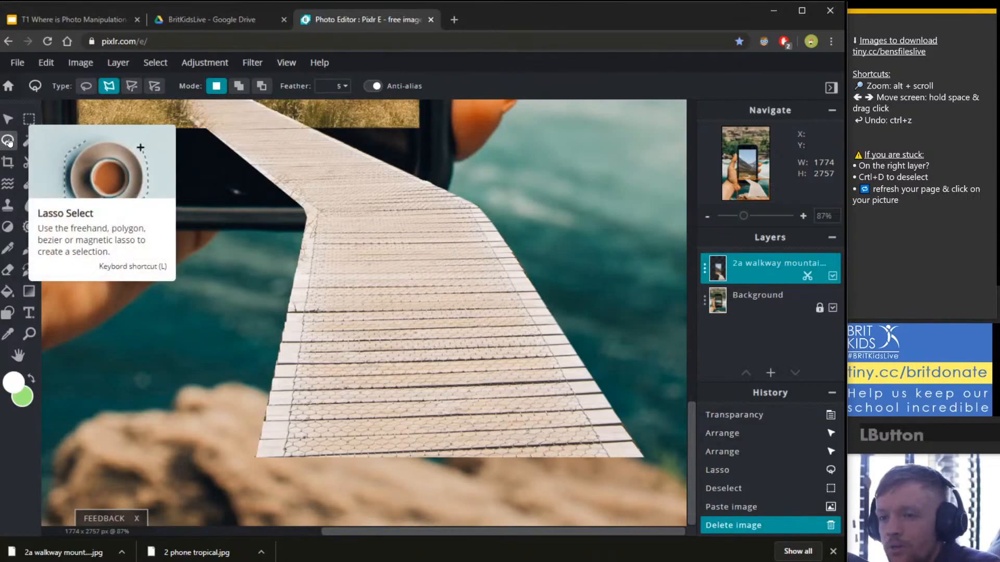
{"action": "left_click", "coordinate": [113, 89]}
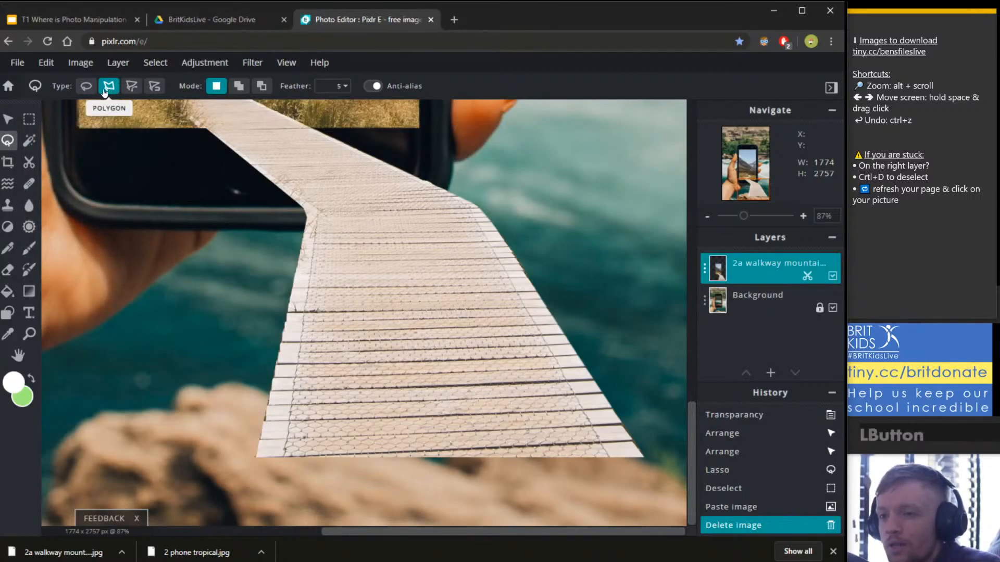
Outline the walkway's lower section, copy it and paste it as a new layer.
{"action": "left_click", "coordinate": [220, 471]}
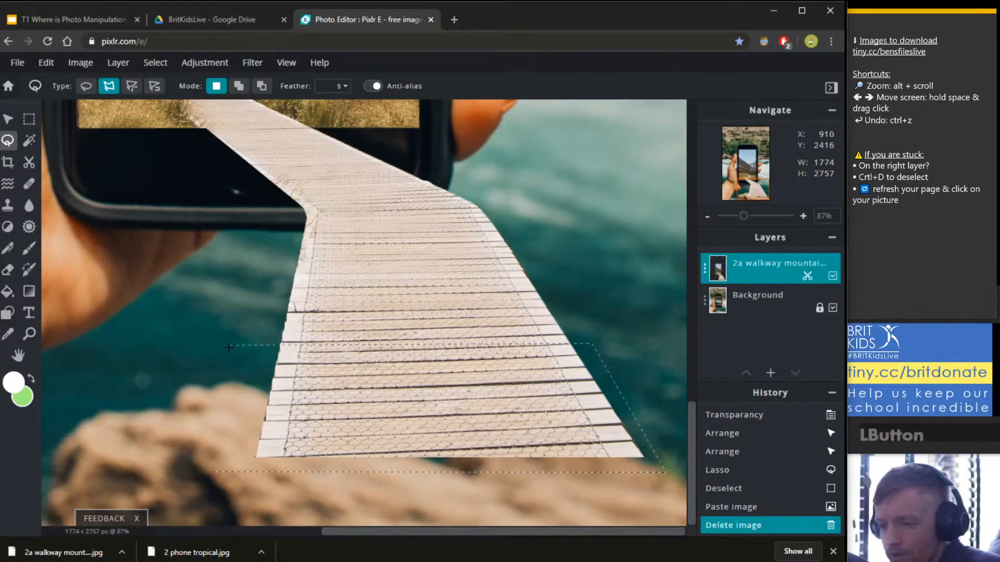
{"action": "left_click", "coordinate": [210, 463]}
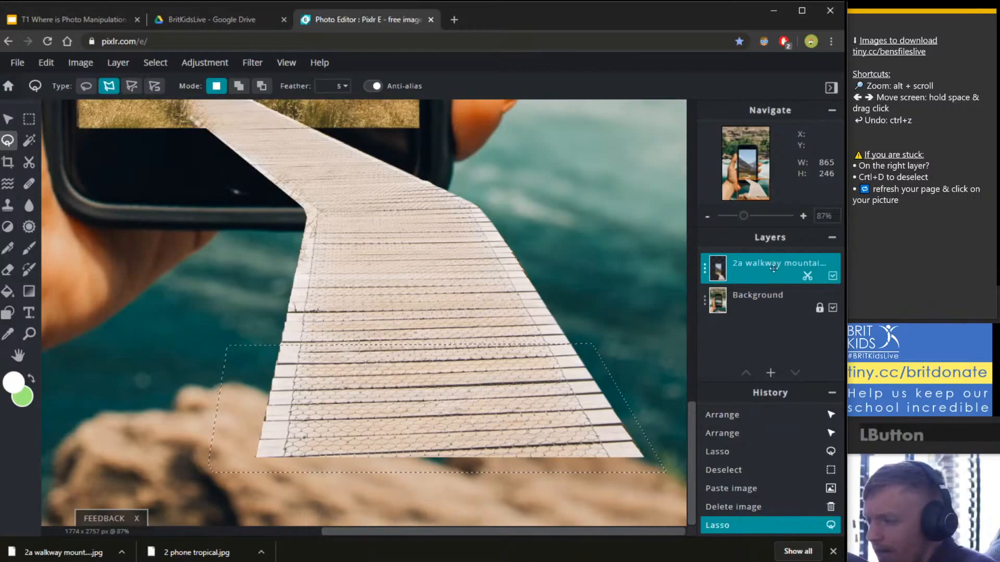
{"action": "left_click", "coordinate": [47, 63]}
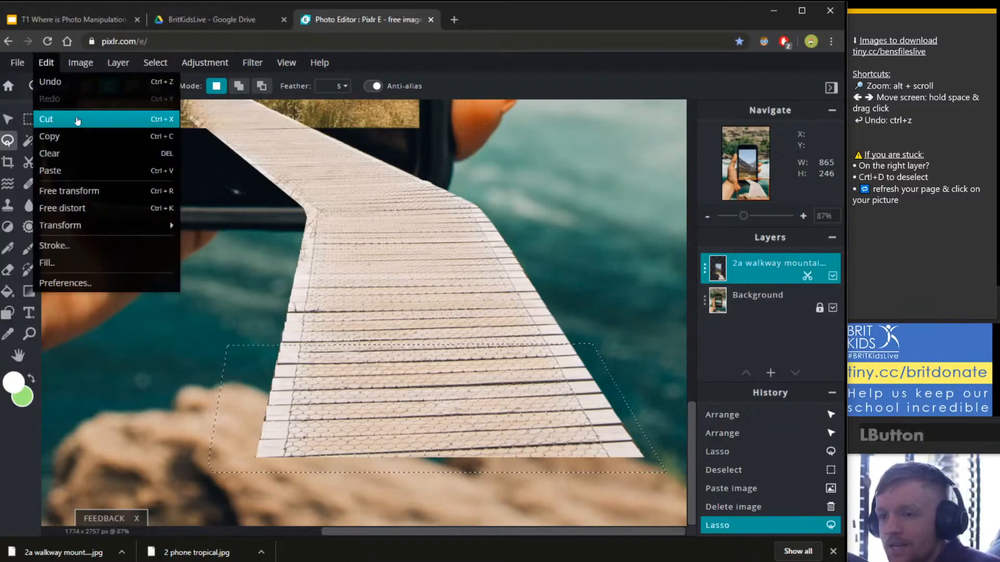
{"action": "left_click", "coordinate": [159, 137]}
{"action": "left_click", "coordinate": [47, 64]}
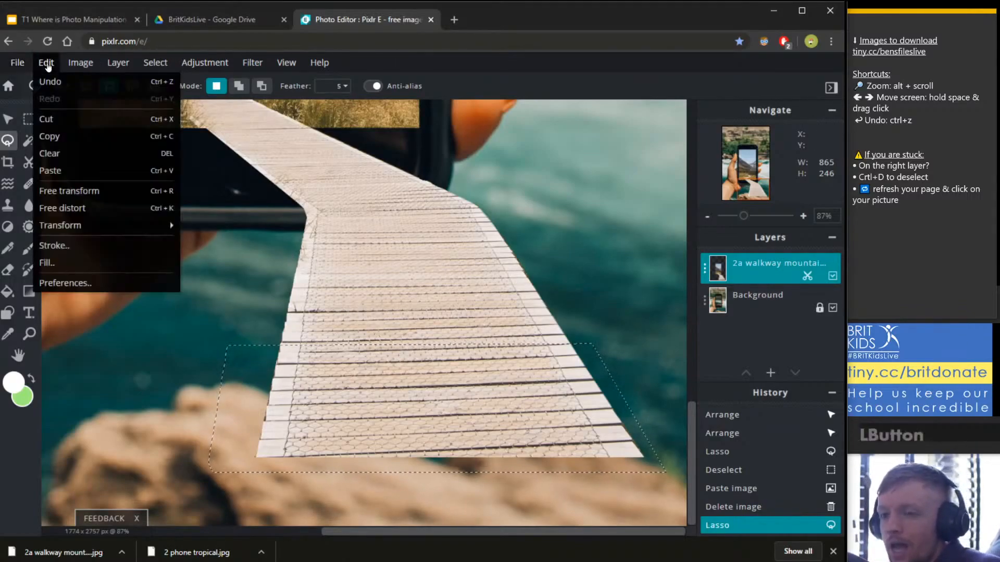
{"action": "left_click", "coordinate": [46, 63]}
{"action": "left_click", "coordinate": [46, 63]}
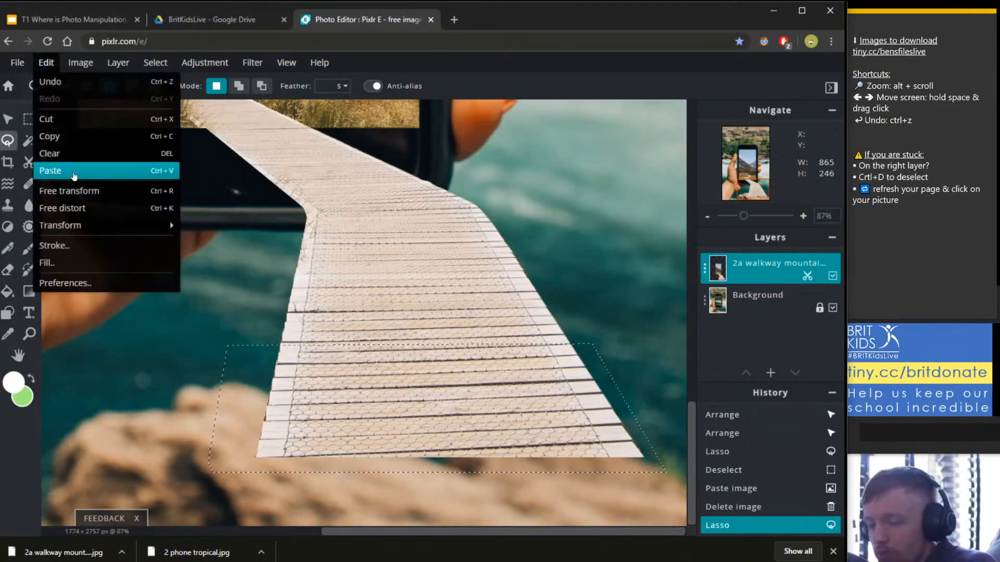
{"action": "left_click", "coordinate": [73, 171]}
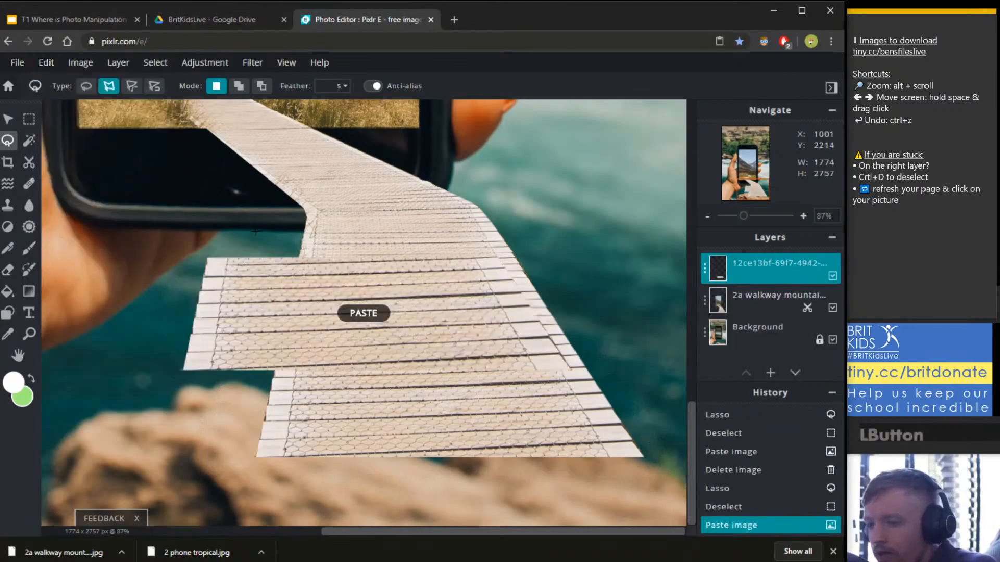
Move the pasted walkway section low and enlarge it to 1085 × 272 to extend the path.
{"action": "left_click", "coordinate": [9, 121]}
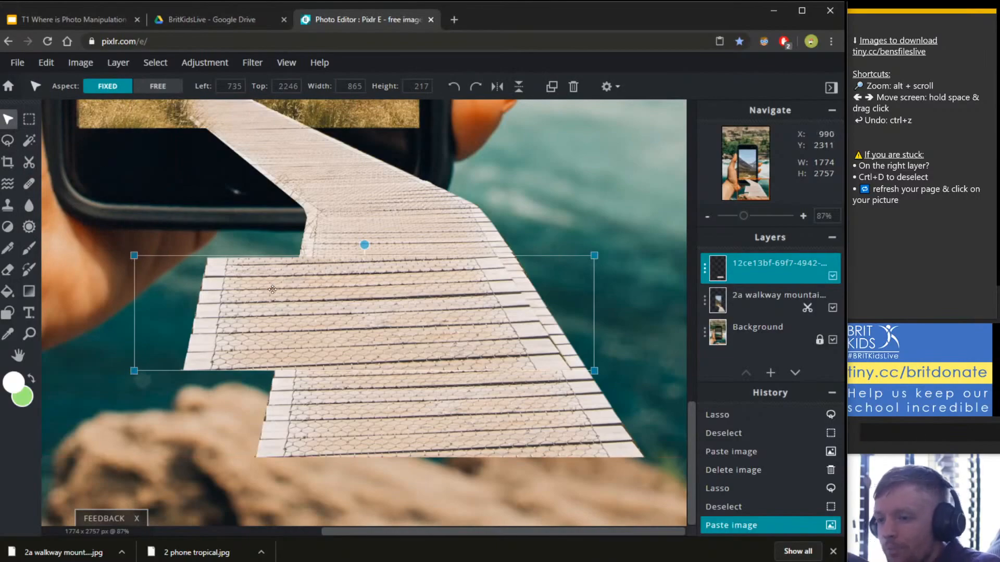
{"action": "left_click_drag", "start_coordinate": [272, 289], "coordinate": [326, 477]}
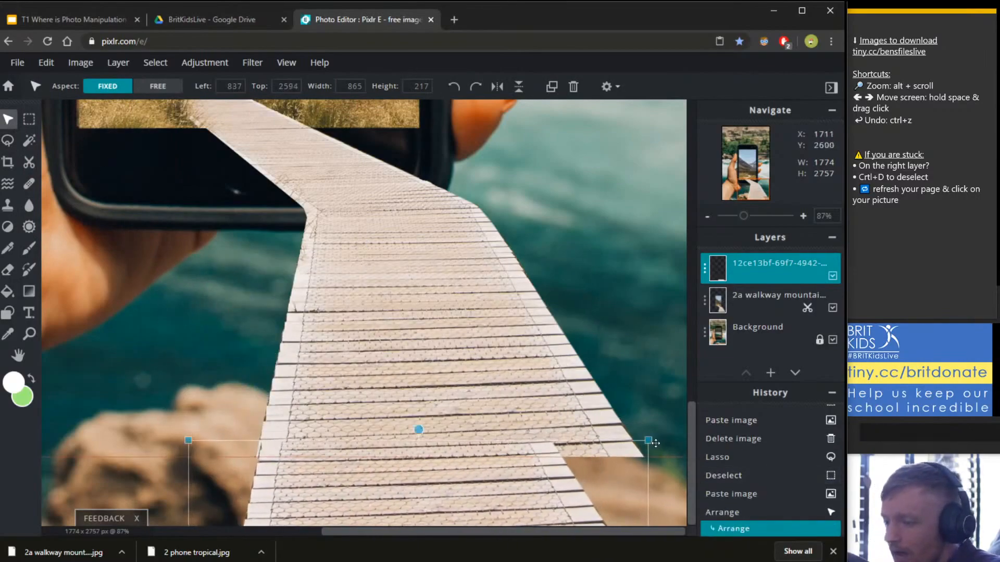
{"action": "left_click_drag", "start_coordinate": [655, 443], "coordinate": [684, 431]}
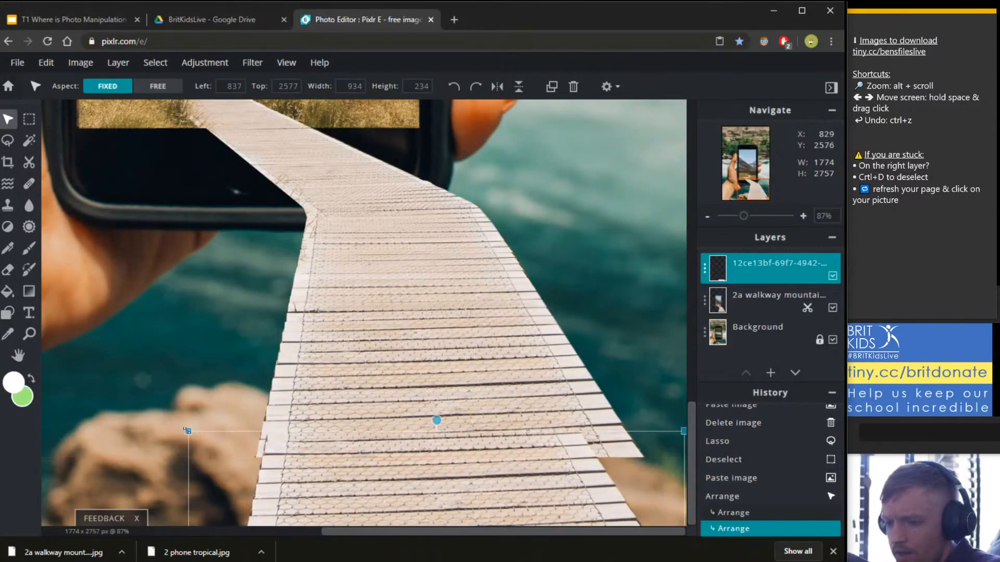
{"action": "left_click_drag", "start_coordinate": [188, 431], "coordinate": [107, 410]}
{"action": "left_click_drag", "start_coordinate": [275, 455], "coordinate": [337, 471]}
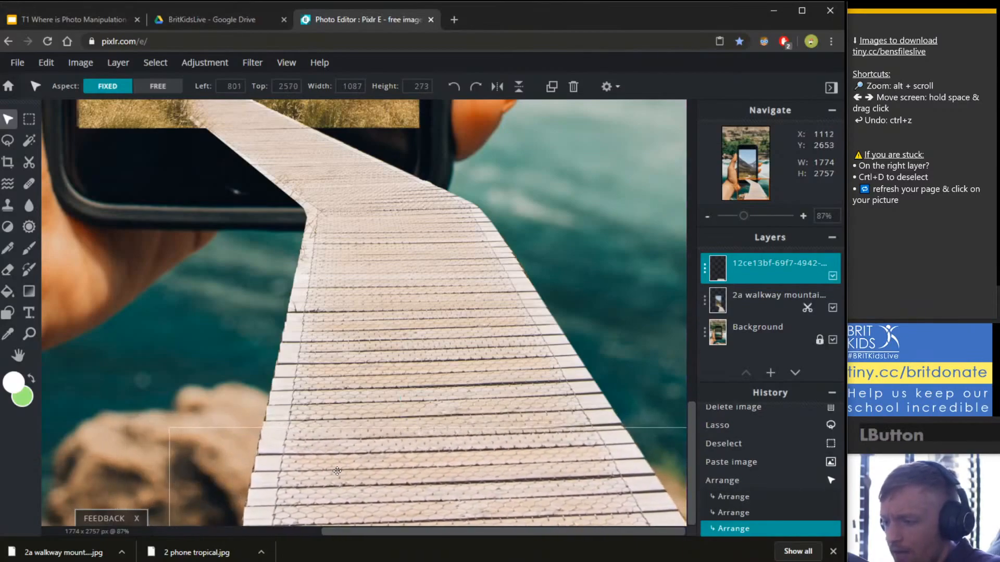
{"action": "left_click_drag", "start_coordinate": [169, 429], "coordinate": [170, 428]}
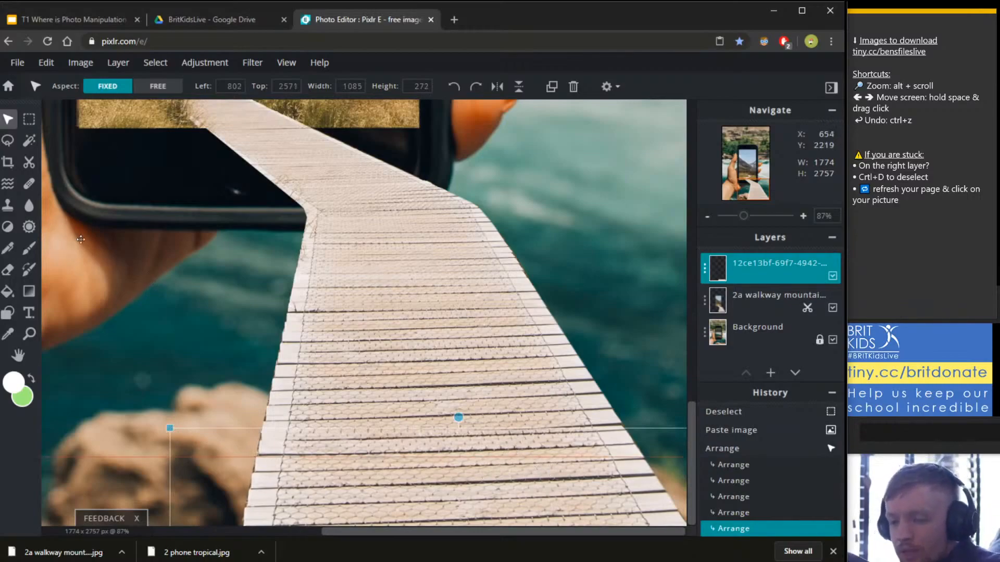
{"action": "left_click", "coordinate": [37, 164]}
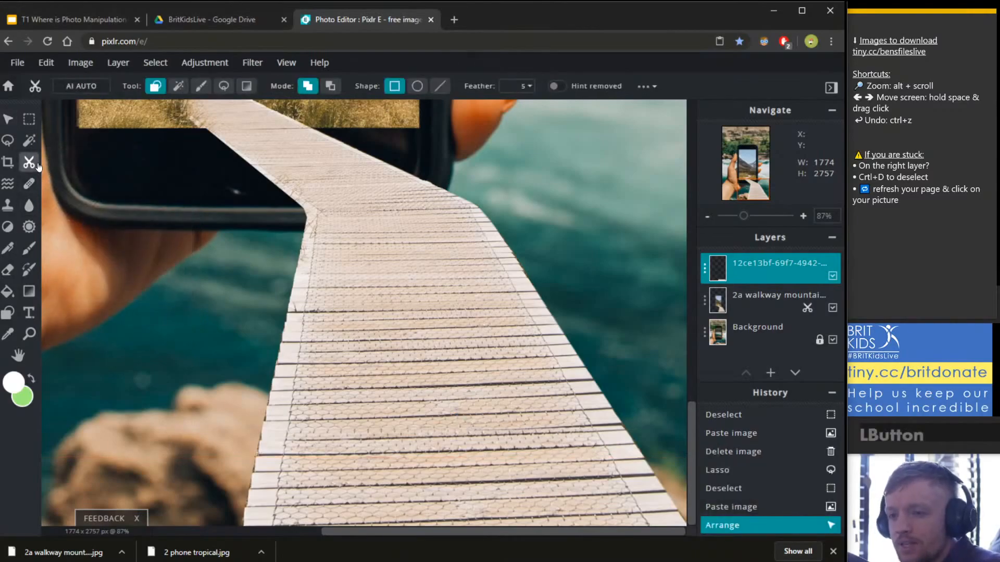
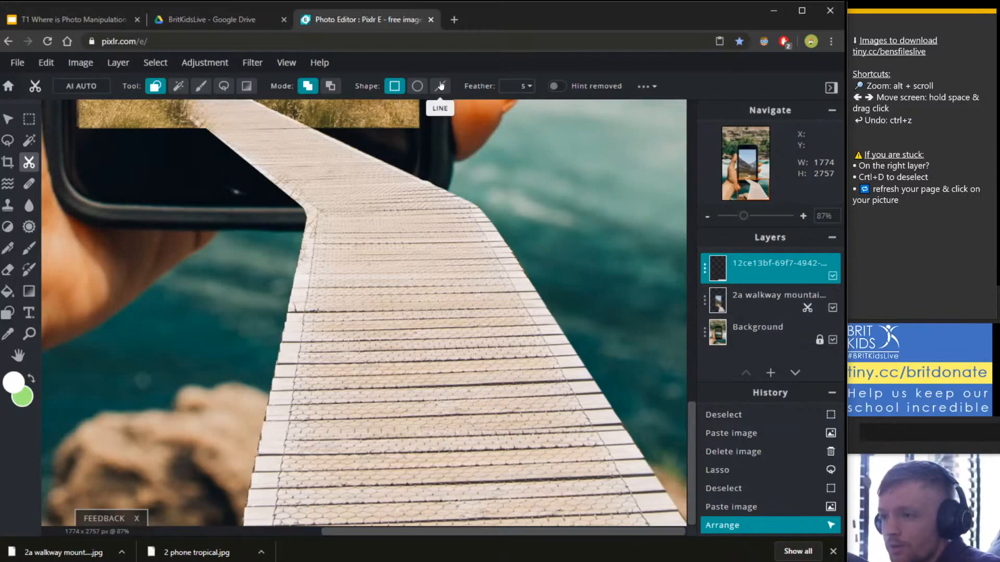
Set the Draw Mask brush to Remove From Mask with 40 px size and 56% softness.
{"action": "left_click", "coordinate": [33, 164]}
{"action": "left_click", "coordinate": [659, 465]}
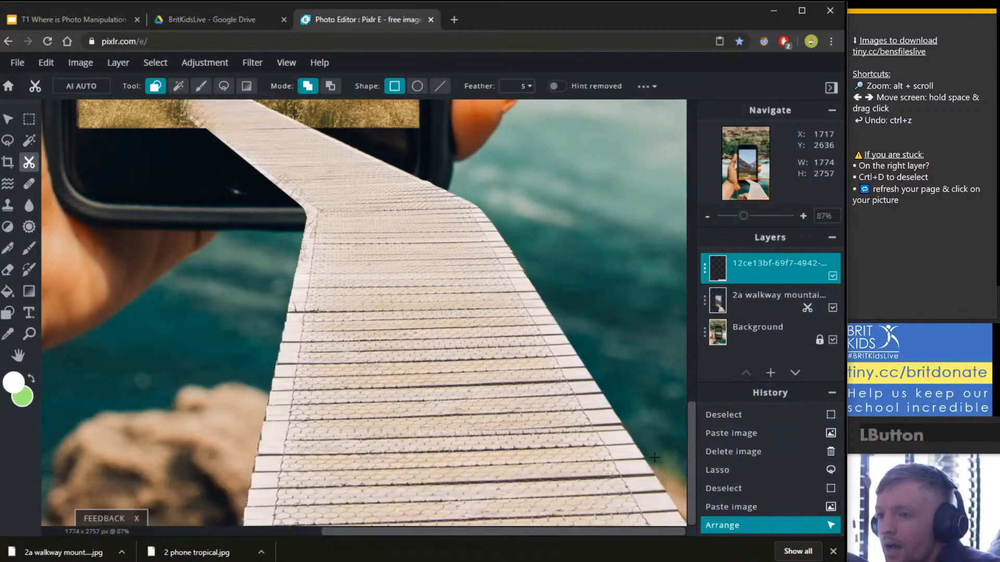
{"action": "left_click", "coordinate": [202, 89]}
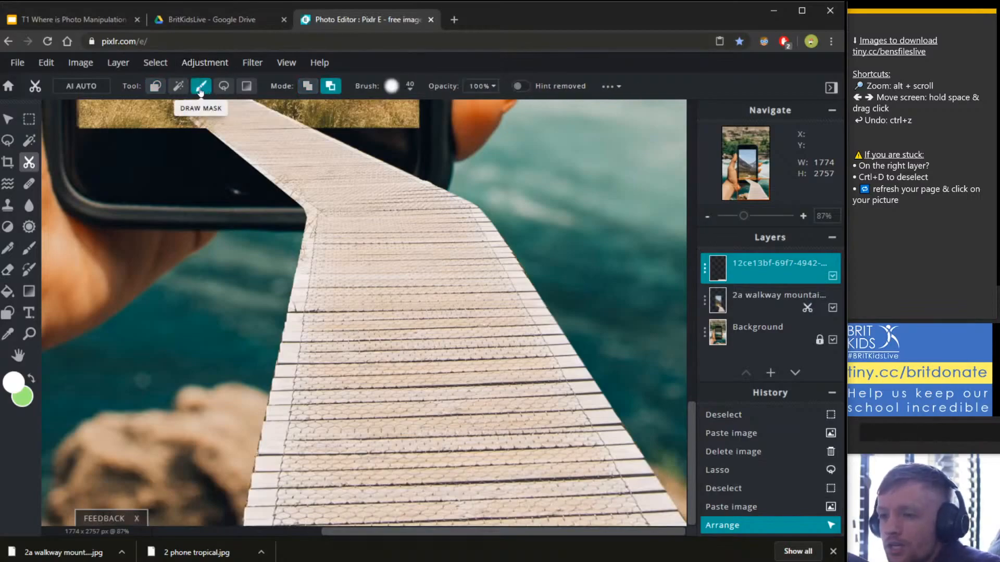
{"action": "left_click", "coordinate": [333, 86]}
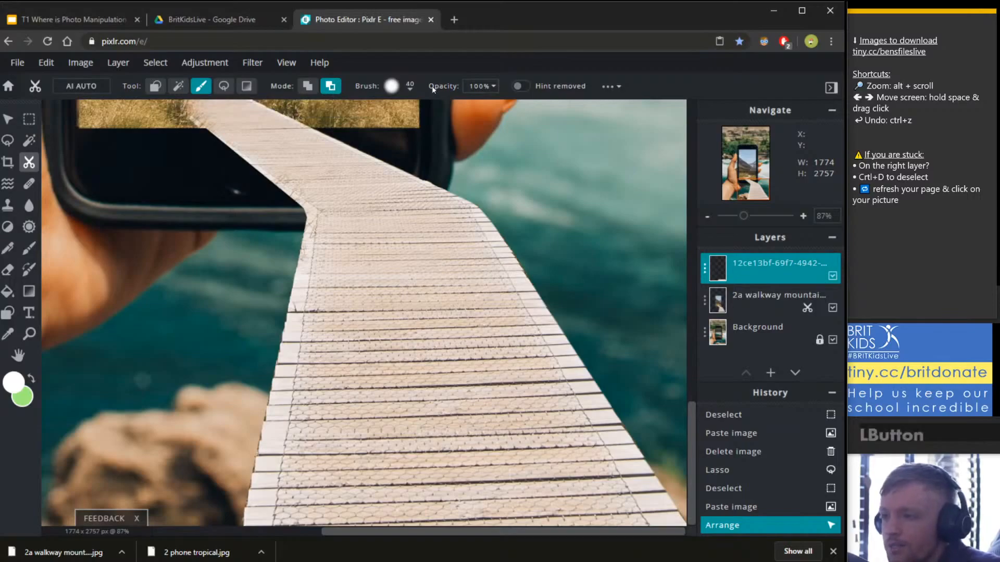
{"action": "left_click", "coordinate": [411, 87]}
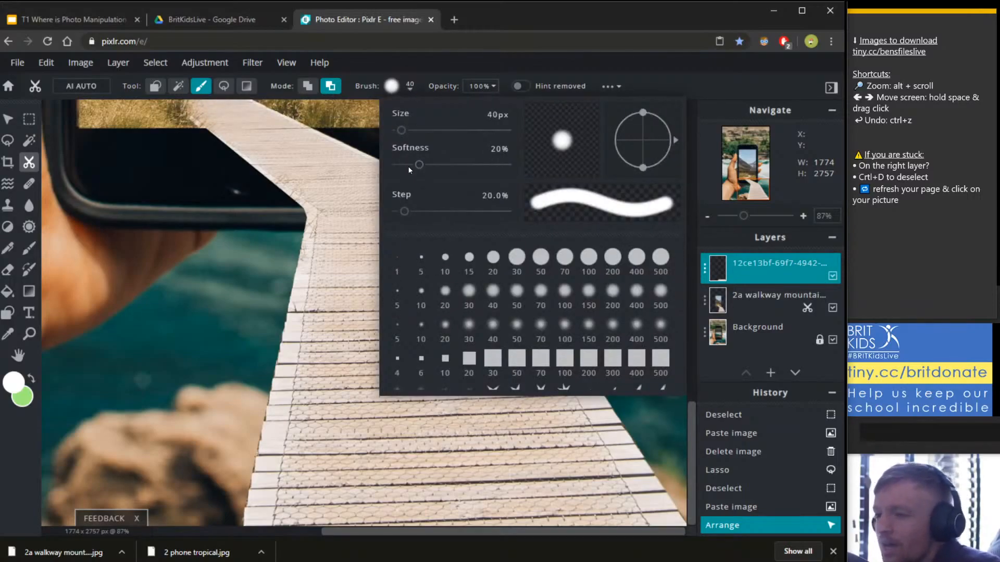
{"action": "mouse_move", "coordinate": [419, 170]}
{"action": "left_mouse_down"}
{"action": "mouse_move", "coordinate": [410, 170]}
{"action": "mouse_move", "coordinate": [528, 166]}
{"action": "mouse_move", "coordinate": [461, 173]}
{"action": "left_mouse_up"}
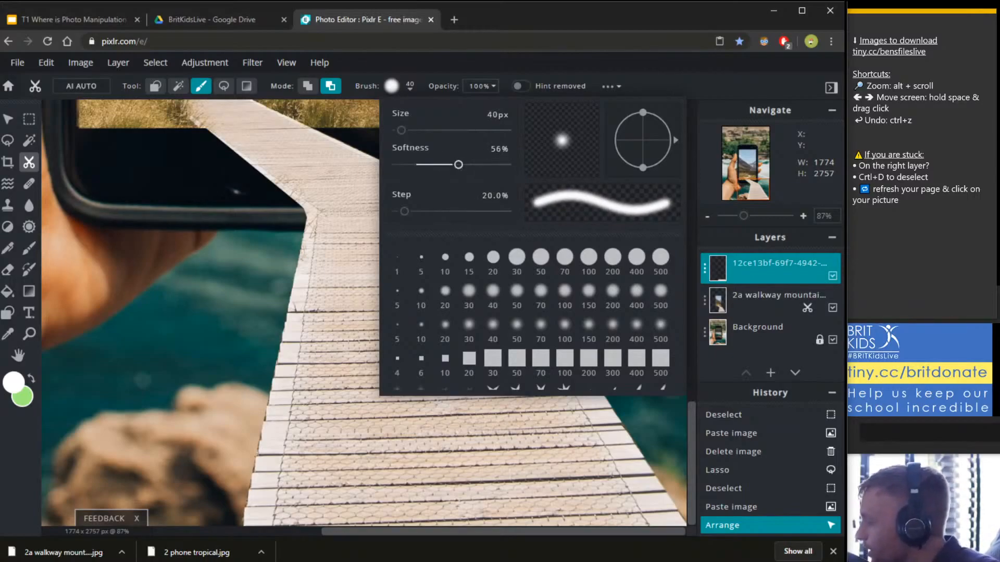
{"action": "left_click", "coordinate": [507, 67]}
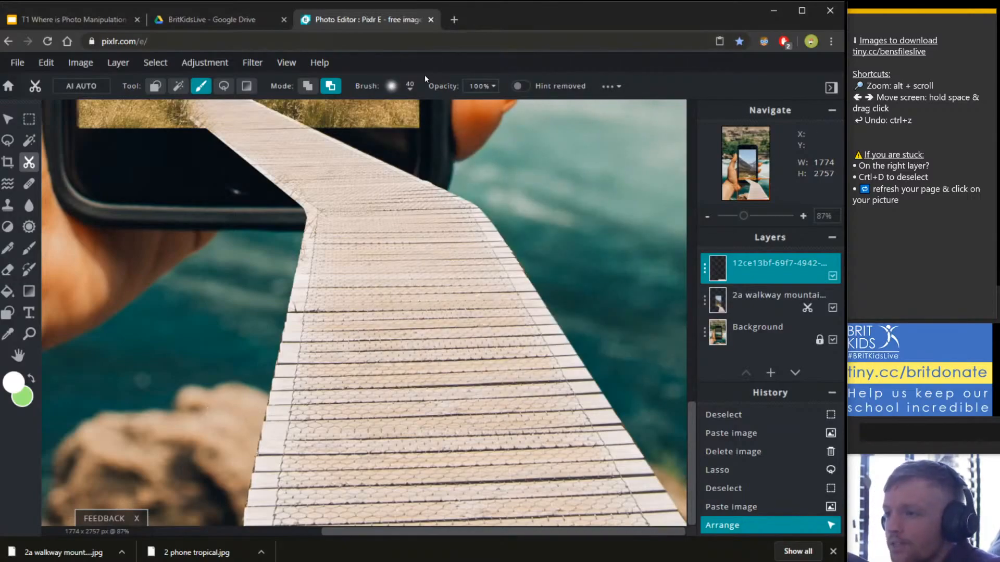
Enlarge the mask brush to 119 px.
{"action": "left_click", "coordinate": [411, 88]}
{"action": "left_click_drag", "start_coordinate": [412, 133], "coordinate": [410, 132]}
{"action": "left_click", "coordinate": [283, 323]}
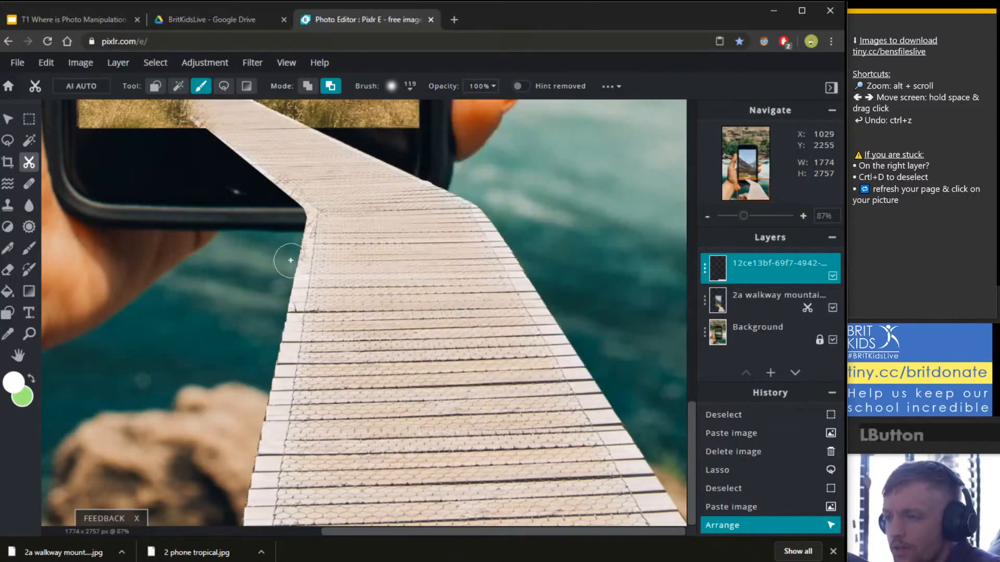
{"action": "left_click", "coordinate": [410, 87]}
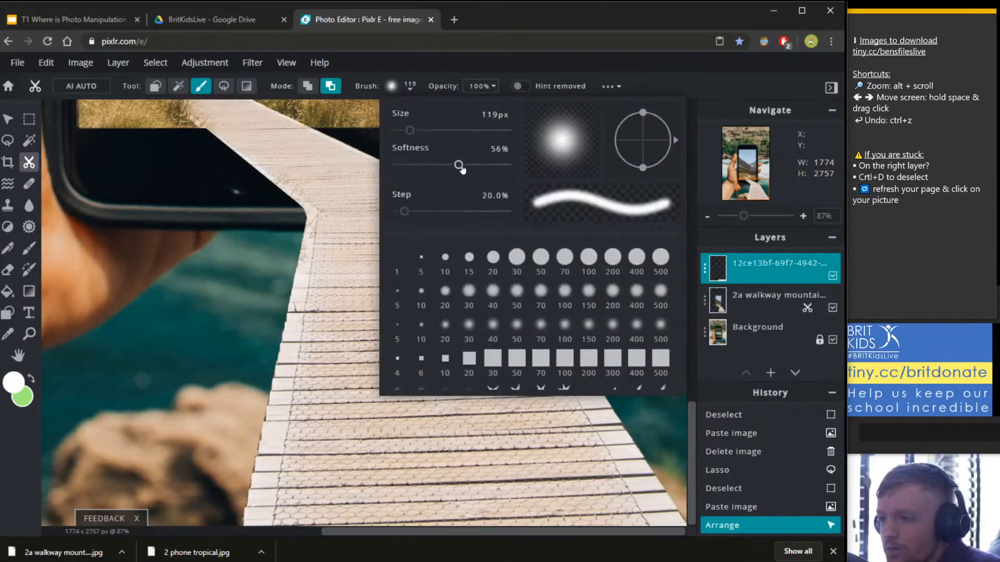
{"action": "left_click", "coordinate": [278, 364]}
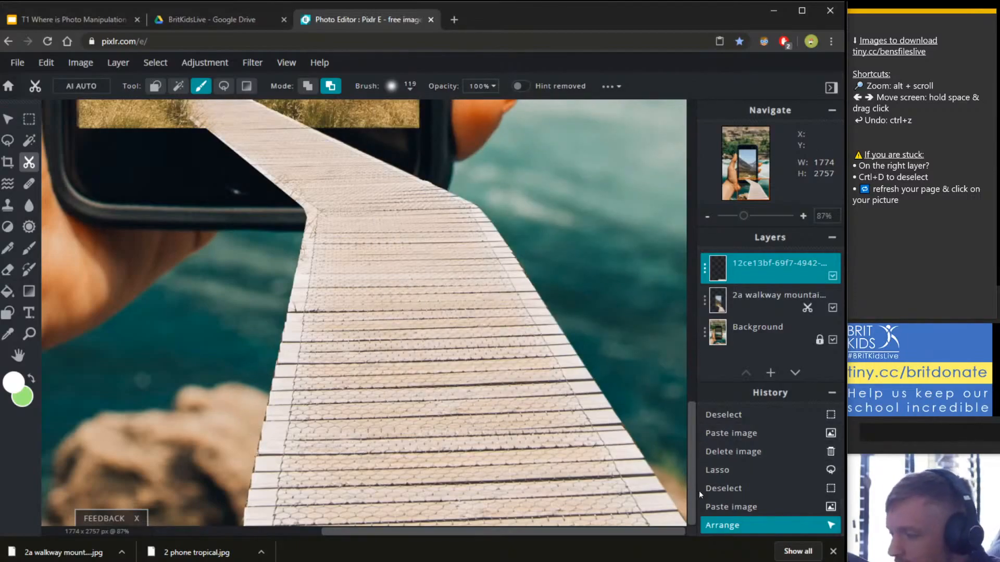
Paint three mask strokes across the lower walkway on the top layer.
{"action": "left_click", "coordinate": [833, 276]}
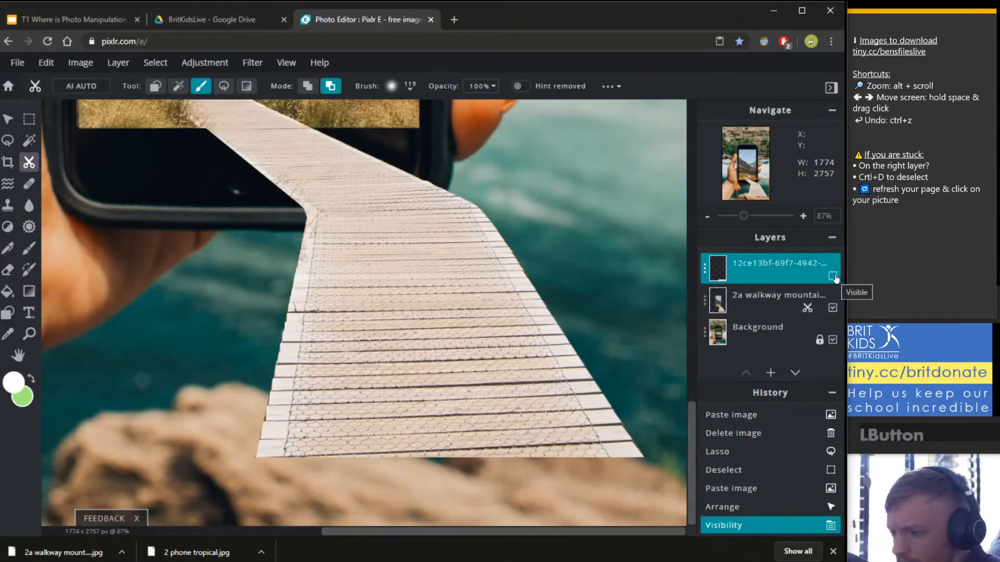
{"action": "left_click", "coordinate": [834, 276]}
{"action": "mouse_move", "coordinate": [620, 419]}
{"action": "left_mouse_down"}
{"action": "mouse_move", "coordinate": [396, 411]}
{"action": "mouse_move", "coordinate": [237, 414]}
{"action": "left_mouse_up"}
{"action": "left_click_drag", "start_coordinate": [245, 416], "coordinate": [646, 423]}
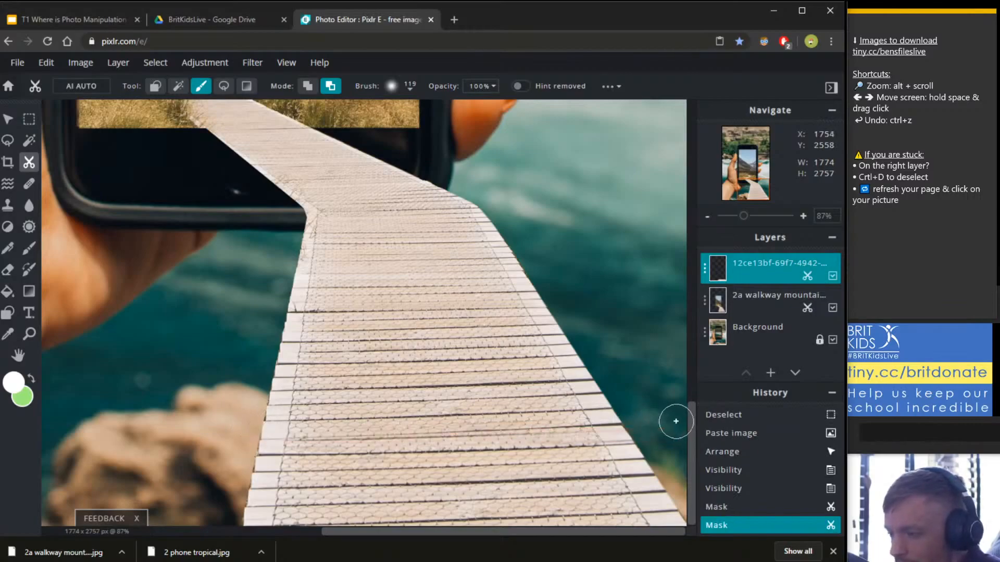
{"action": "left_click_drag", "start_coordinate": [433, 437], "coordinate": [235, 443]}
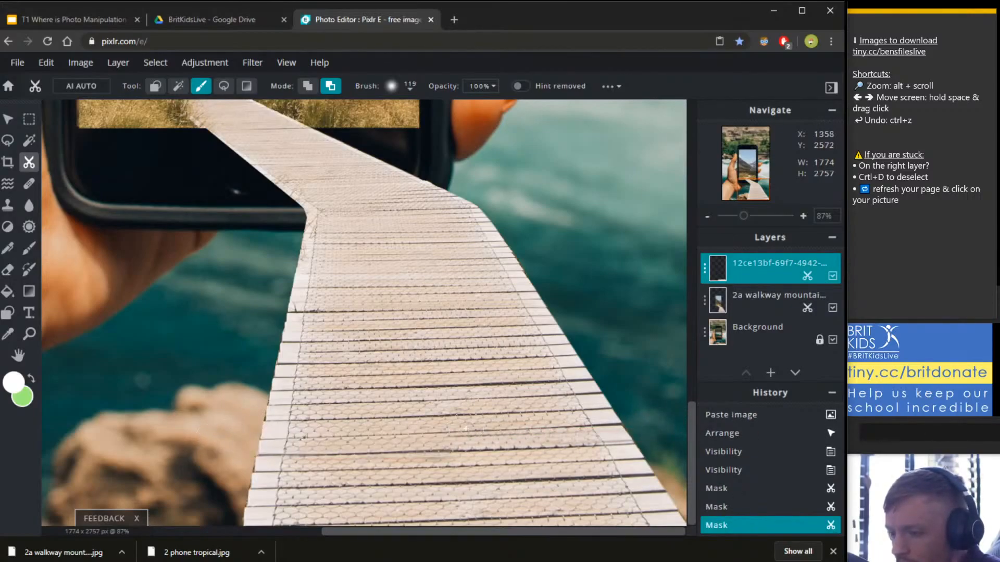
Undo the last mask stroke and zoom around the phone's bottom edge to inspect the walkway.
{"action": "key", "text": "ctrl+z"}
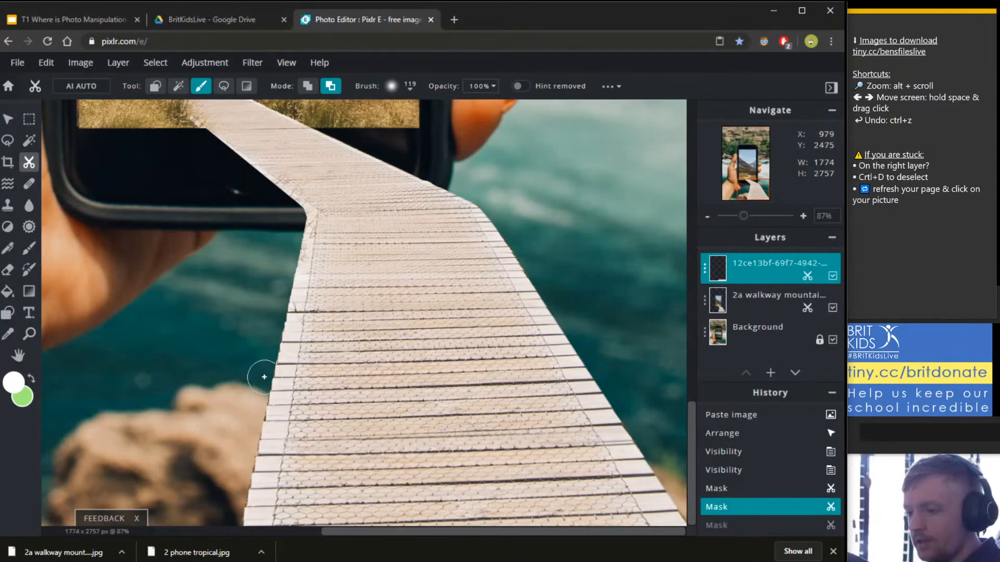
{"action": "scroll", "coordinate": [346, 298], "scroll_direction": "down", "scroll_amount": 2}
{"action": "scroll", "coordinate": [346, 299], "scroll_direction": "down", "scroll_amount": 2}
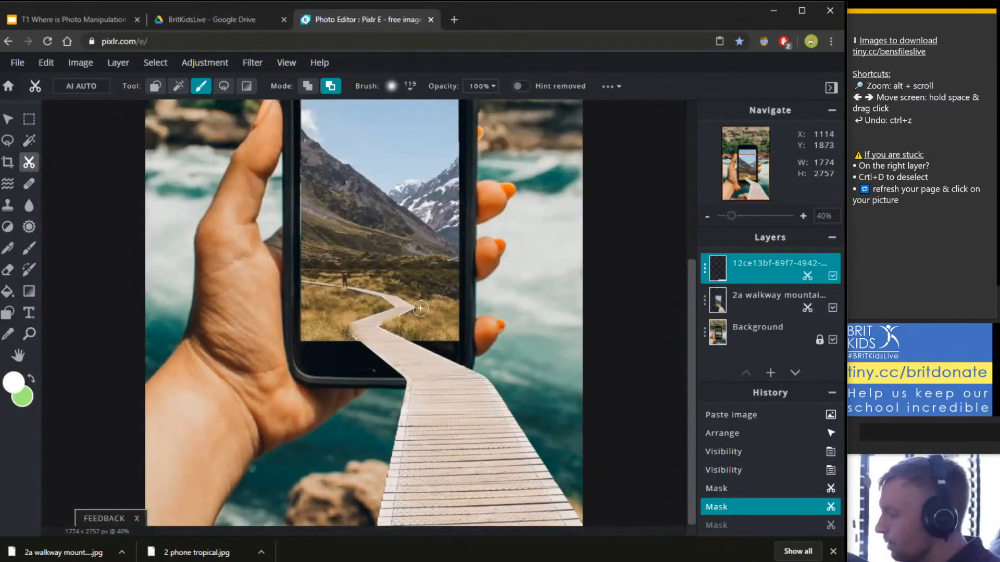
{"action": "scroll", "coordinate": [345, 281], "scroll_direction": "down", "scroll_amount": 1}
{"action": "scroll", "coordinate": [345, 281], "scroll_direction": "down", "scroll_amount": 2}
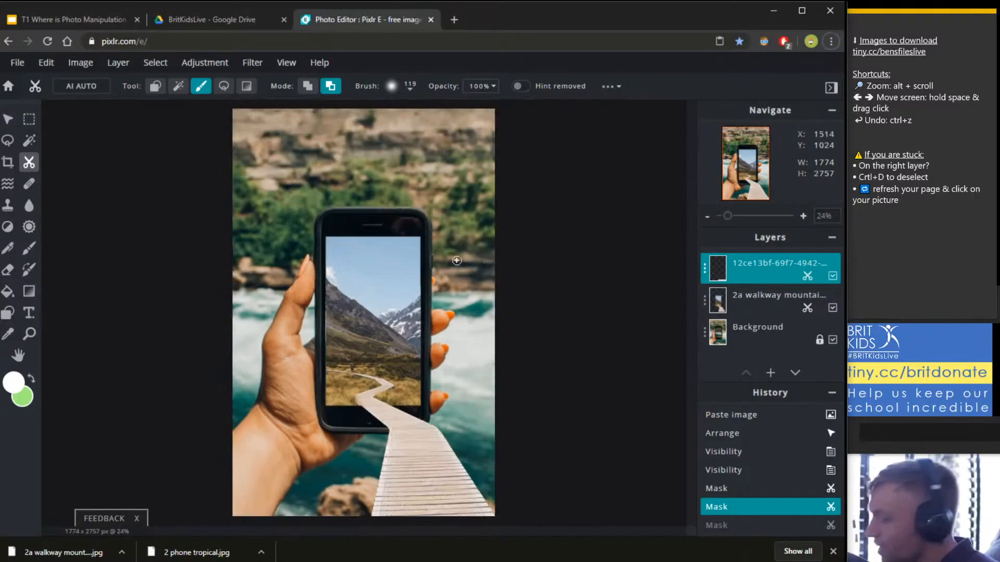
{"action": "scroll", "coordinate": [457, 260], "scroll_direction": "down", "scroll_amount": 1}
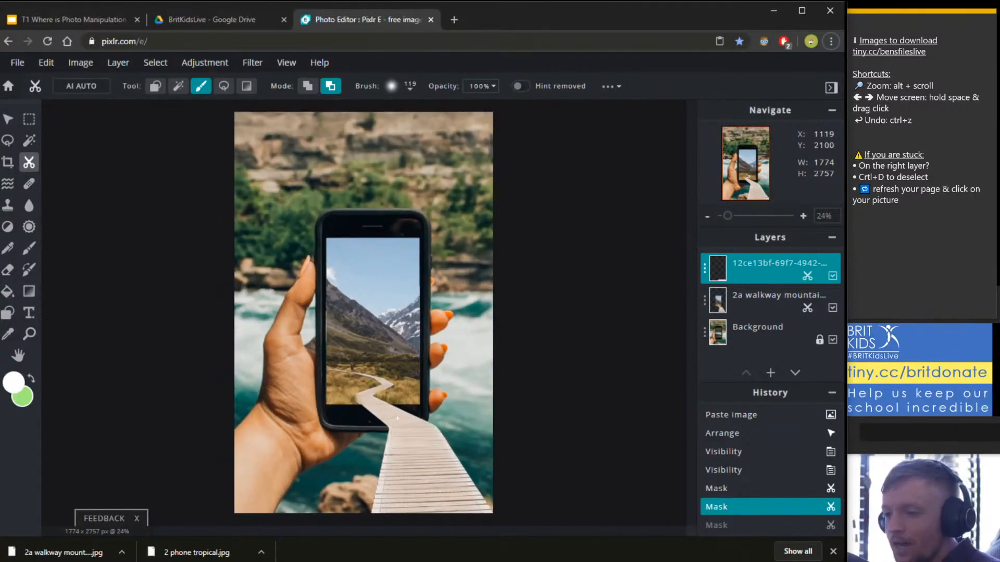
{"action": "scroll", "coordinate": [399, 458], "scroll_direction": "up", "scroll_amount": 1}
{"action": "scroll", "coordinate": [402, 504], "scroll_direction": "down", "scroll_amount": 2}
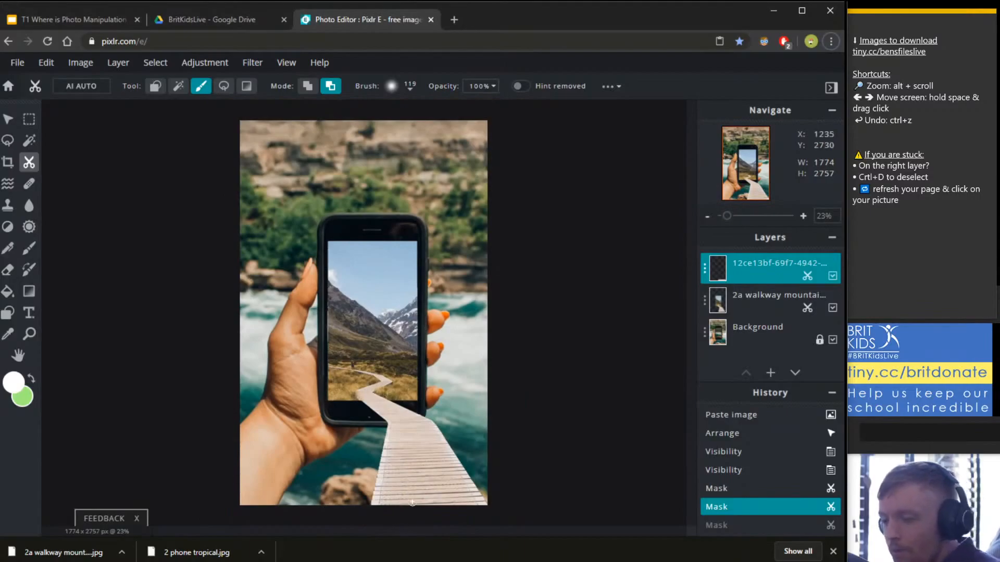
{"action": "scroll", "coordinate": [439, 500], "scroll_direction": "up", "scroll_amount": 5}
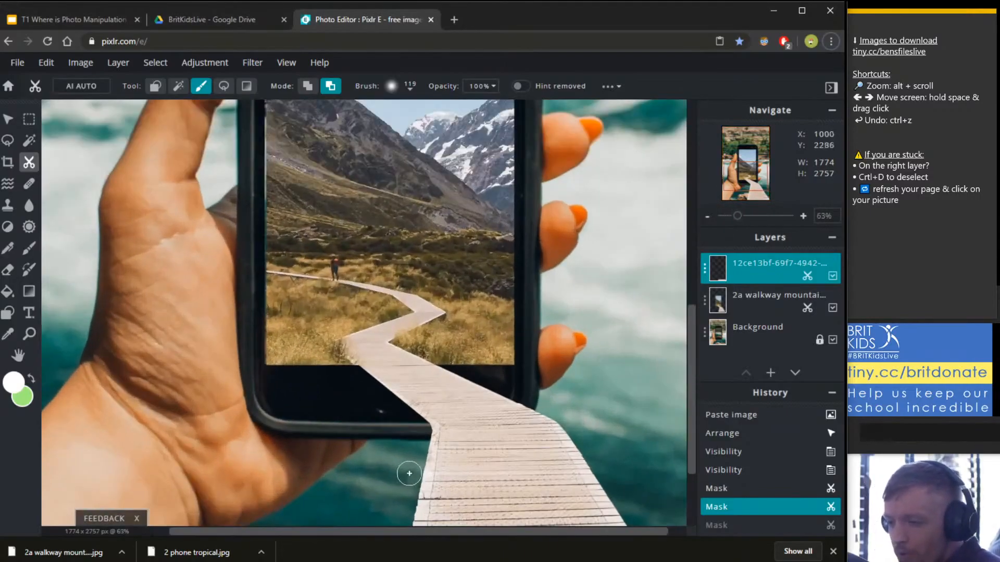
{"action": "scroll", "coordinate": [457, 417], "scroll_direction": "up", "scroll_amount": 4}
{"action": "scroll", "coordinate": [448, 448], "scroll_direction": "down", "scroll_amount": 4}
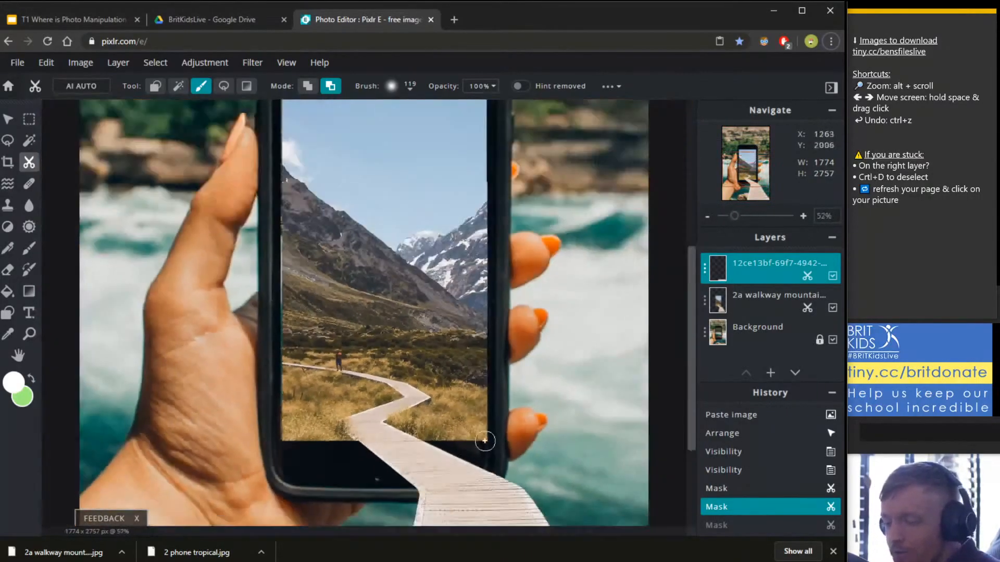
{"action": "scroll", "coordinate": [435, 482], "scroll_direction": "up", "scroll_amount": 3}
{"action": "scroll", "coordinate": [435, 482], "scroll_direction": "down", "scroll_amount": 2}
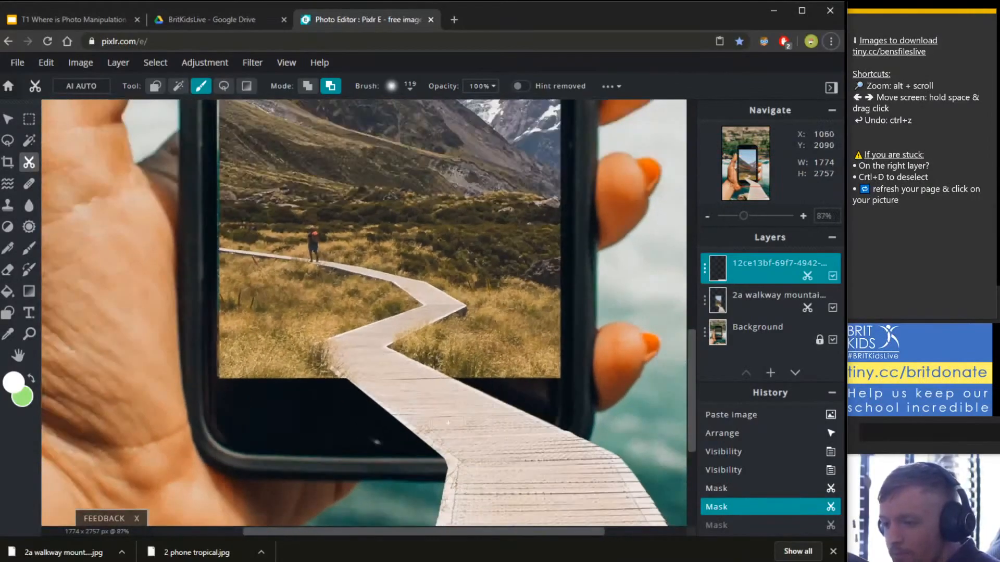
{"action": "scroll", "coordinate": [460, 429], "scroll_direction": "up", "scroll_amount": 1}
{"action": "scroll", "coordinate": [442, 464], "scroll_direction": "up", "scroll_amount": 4}
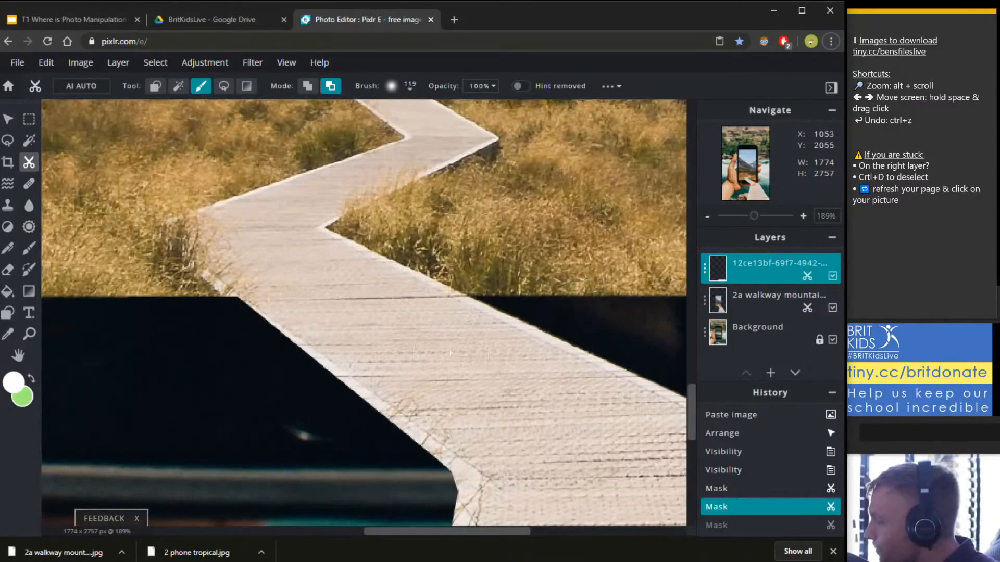
{"action": "scroll", "coordinate": [397, 415], "scroll_direction": "down", "scroll_amount": 3}
{"action": "scroll", "coordinate": [390, 385], "scroll_direction": "up", "scroll_amount": 3}
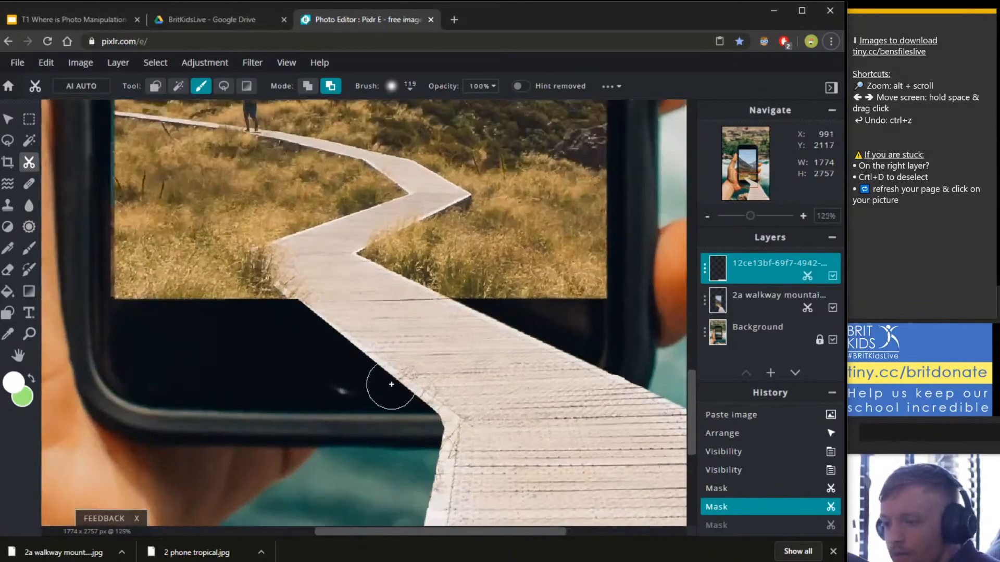
{"action": "scroll", "coordinate": [500, 392], "scroll_direction": "up", "scroll_amount": 1}
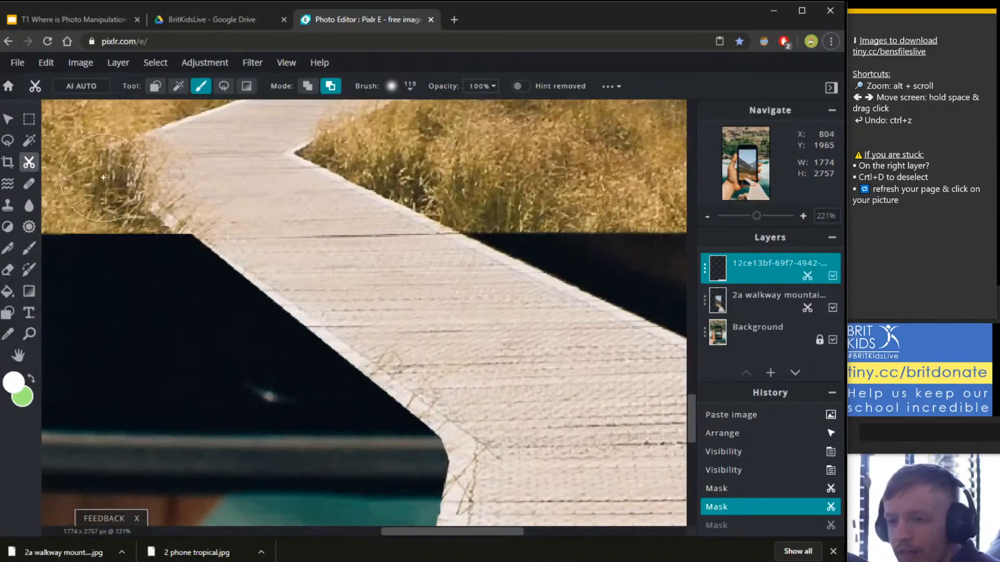
On the 2a walkway mountain layer, polygon-lasso the dark bezel strip beside the walkway's left edge.
{"action": "left_click", "coordinate": [9, 141]}
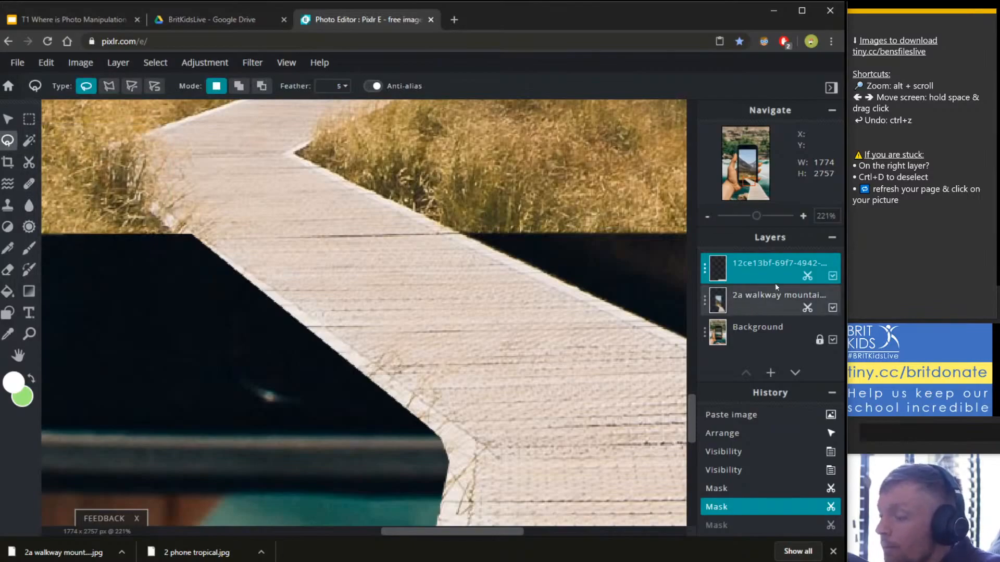
{"action": "left_click", "coordinate": [747, 305]}
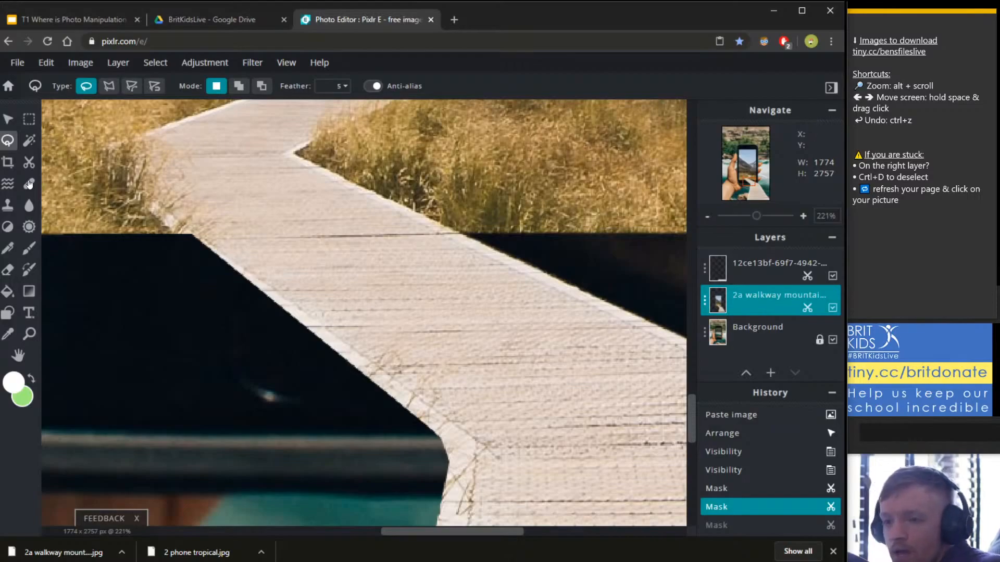
{"action": "left_click", "coordinate": [108, 85]}
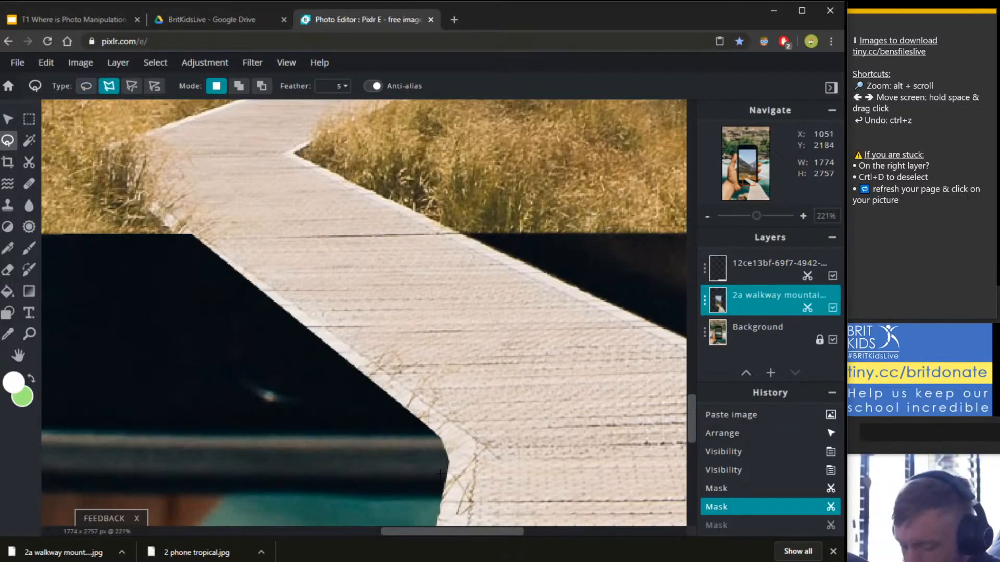
{"action": "scroll", "coordinate": [440, 474], "scroll_direction": "up", "scroll_amount": 2}
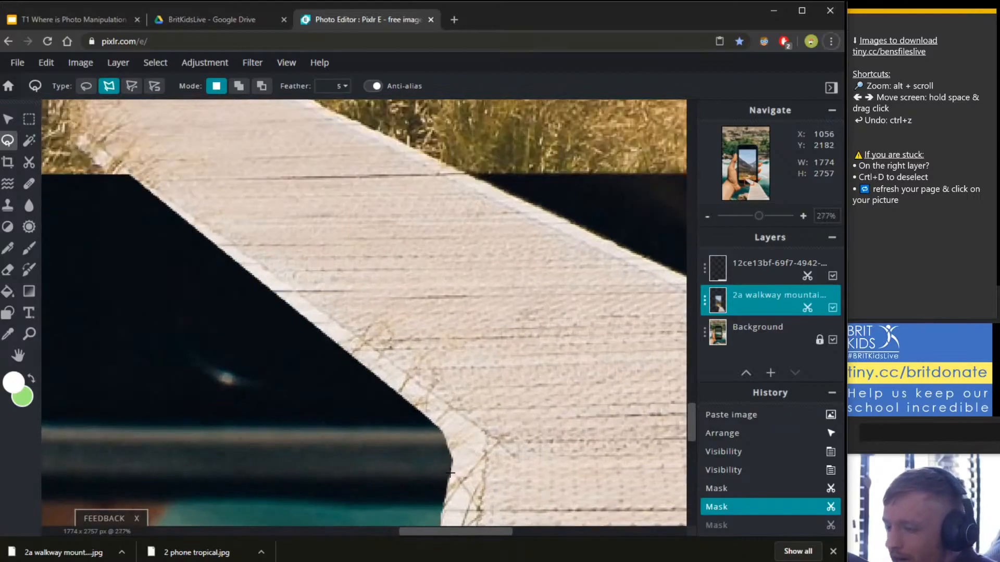
{"action": "left_click", "coordinate": [450, 473]}
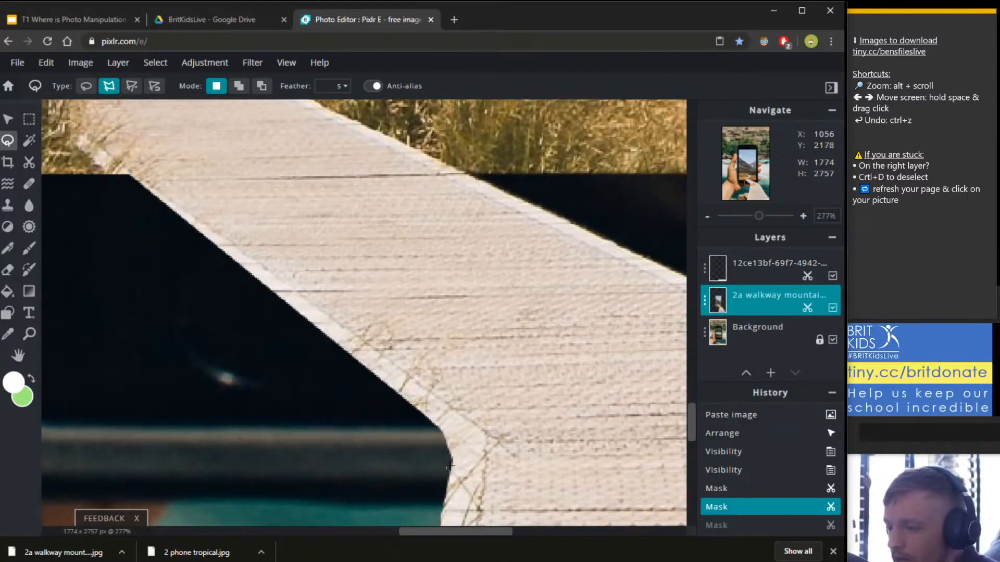
{"action": "left_click", "coordinate": [452, 465]}
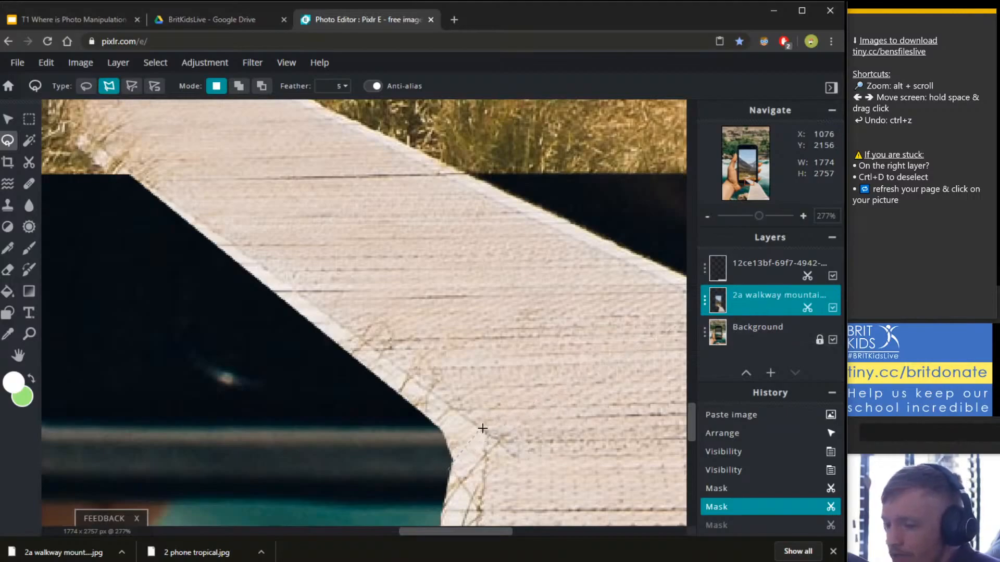
{"action": "left_click", "coordinate": [455, 439]}
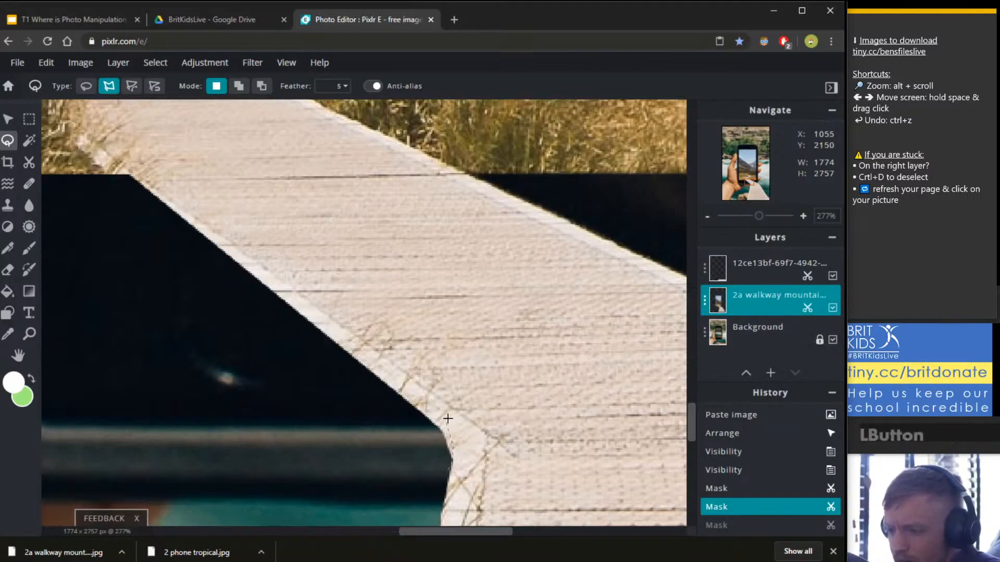
{"action": "left_click", "coordinate": [136, 174]}
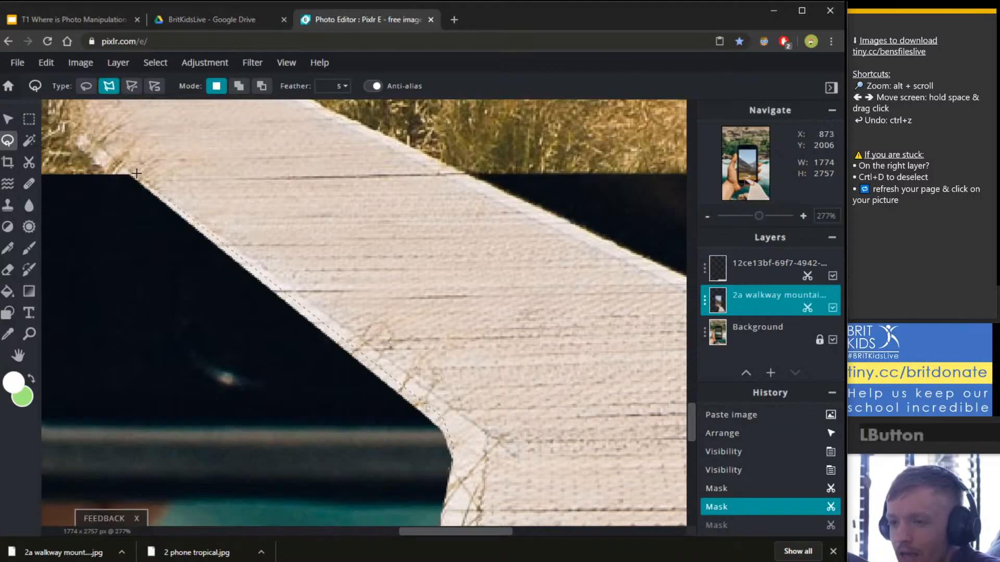
{"action": "left_click", "coordinate": [137, 341]}
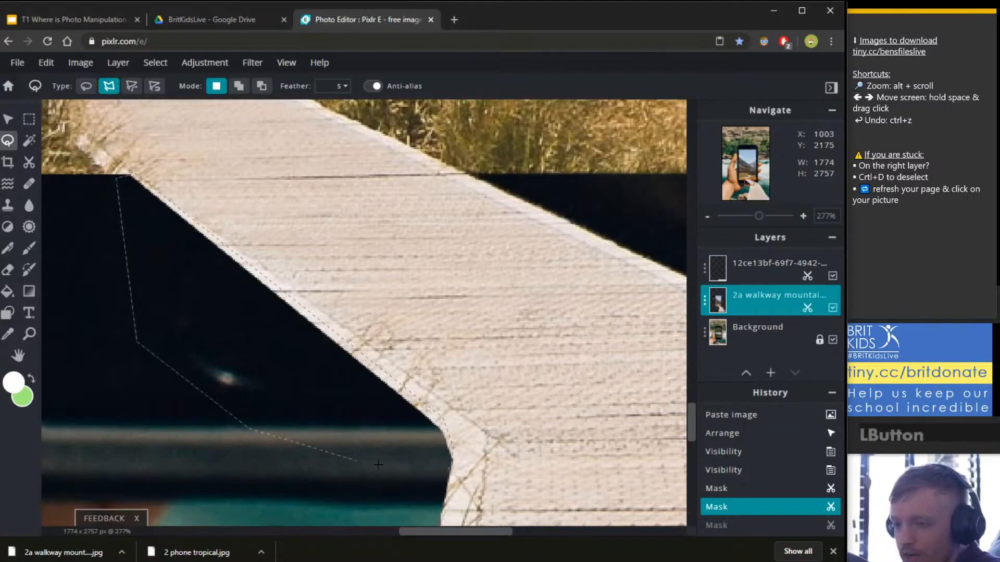
{"action": "left_click", "coordinate": [249, 428]}
{"action": "double_click", "coordinate": [446, 471]}
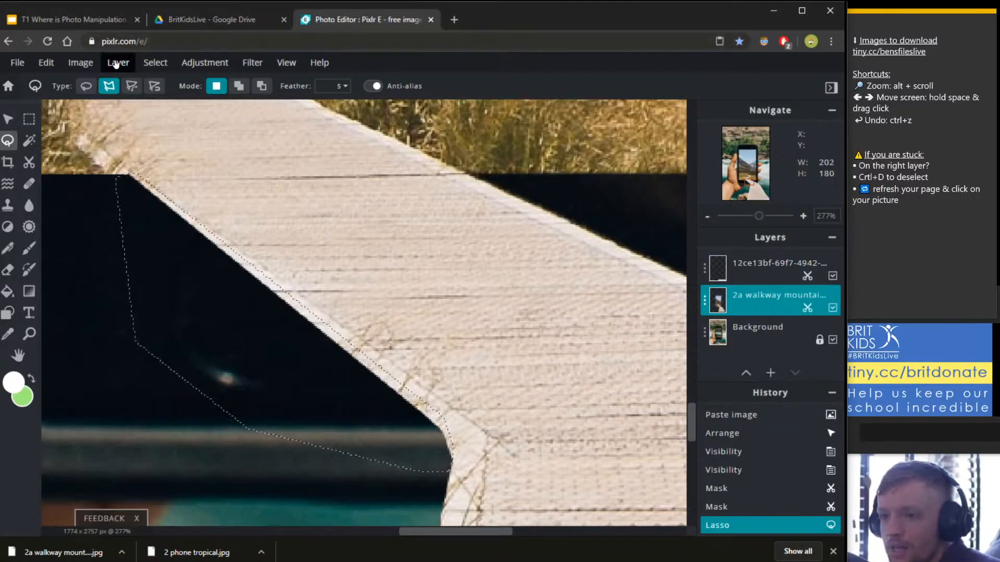
Darken the selected strip with Hue & saturation at Lightness -47.
{"action": "left_click", "coordinate": [211, 67]}
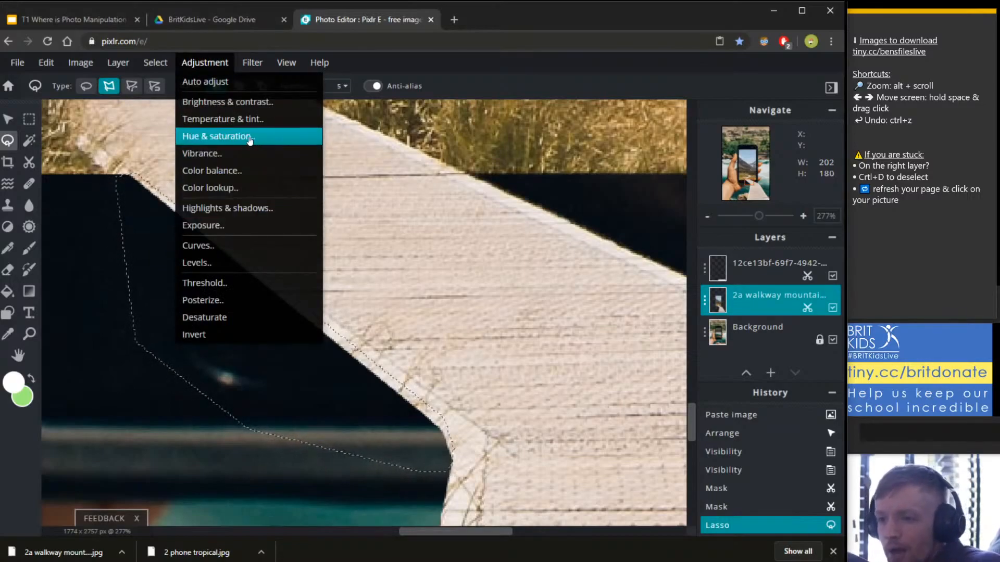
{"action": "left_click", "coordinate": [220, 139]}
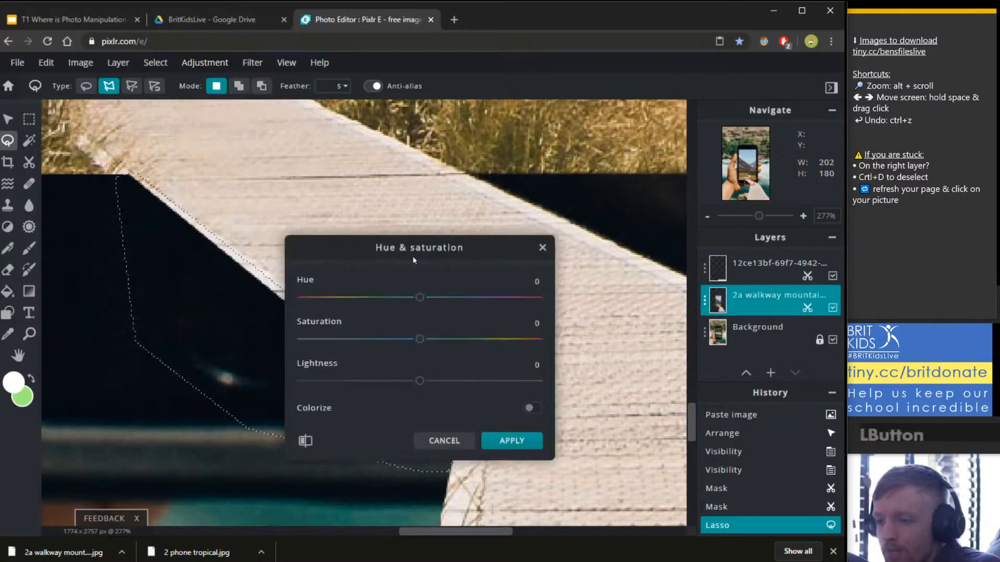
{"action": "left_click_drag", "start_coordinate": [349, 246], "coordinate": [475, 131]}
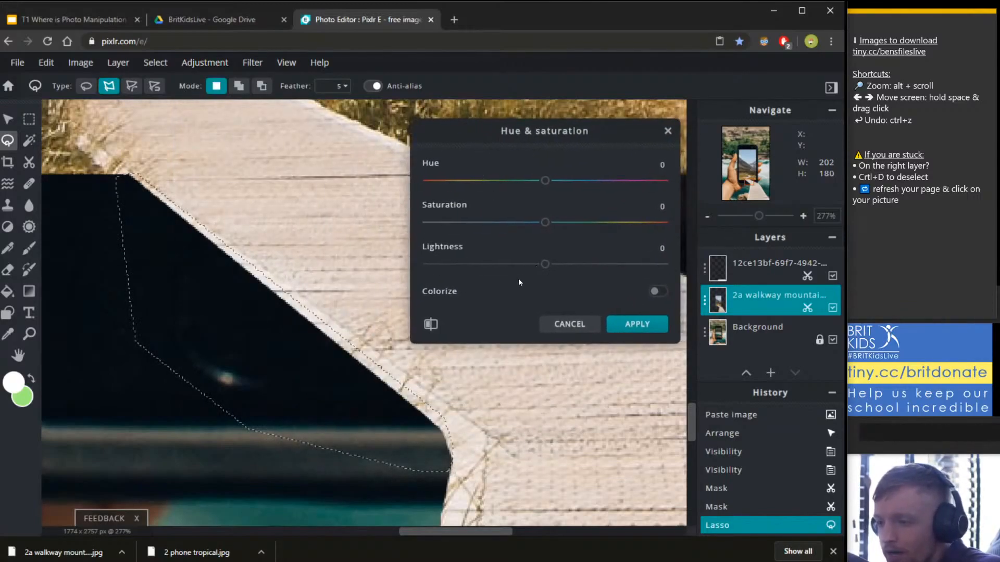
{"action": "left_click_drag", "start_coordinate": [542, 268], "coordinate": [489, 265]}
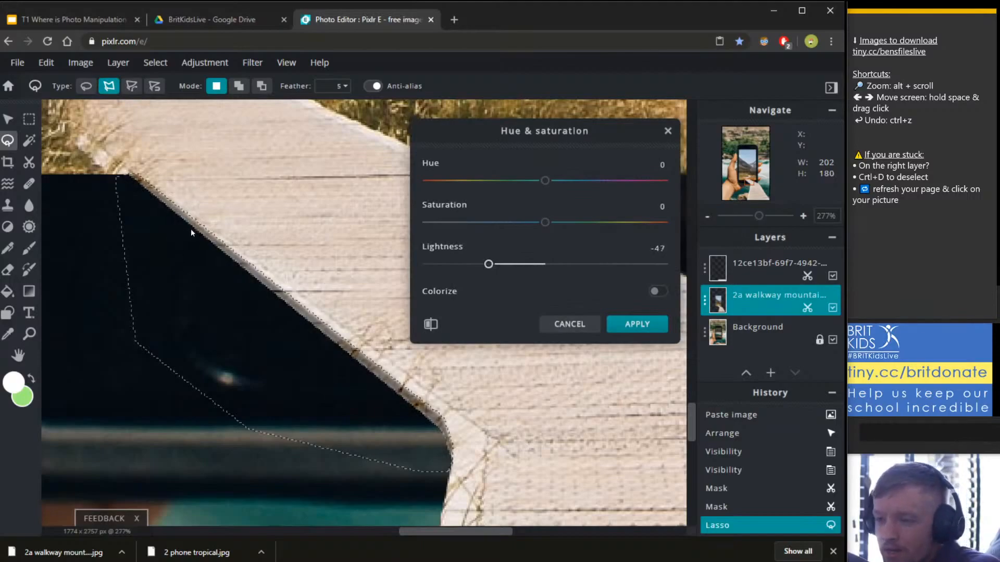
{"action": "left_click", "coordinate": [637, 324]}
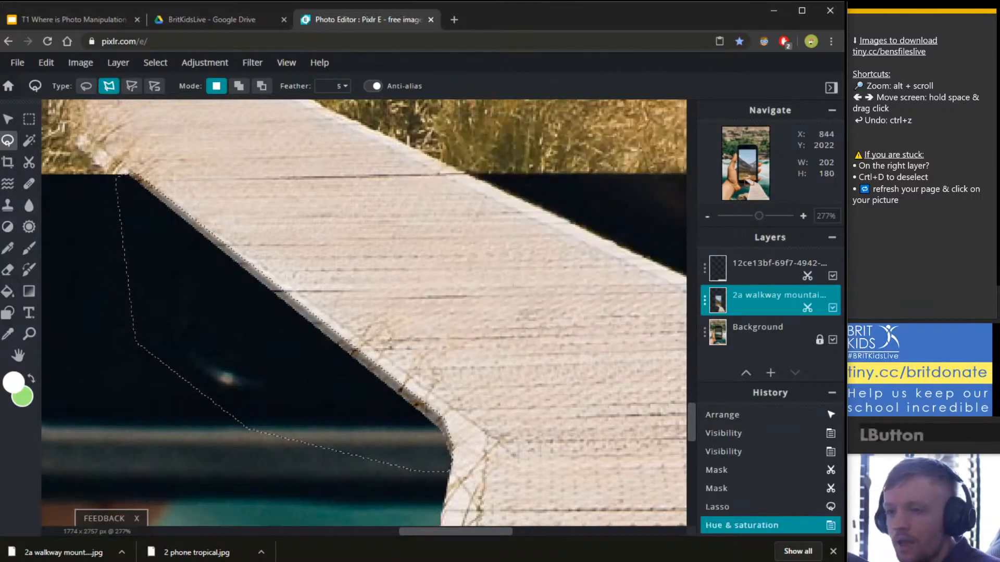
Clear the selection and pan across the canvas to view more of the walkway.
{"action": "key", "text": "Escape"}
{"action": "key", "text": "space"}
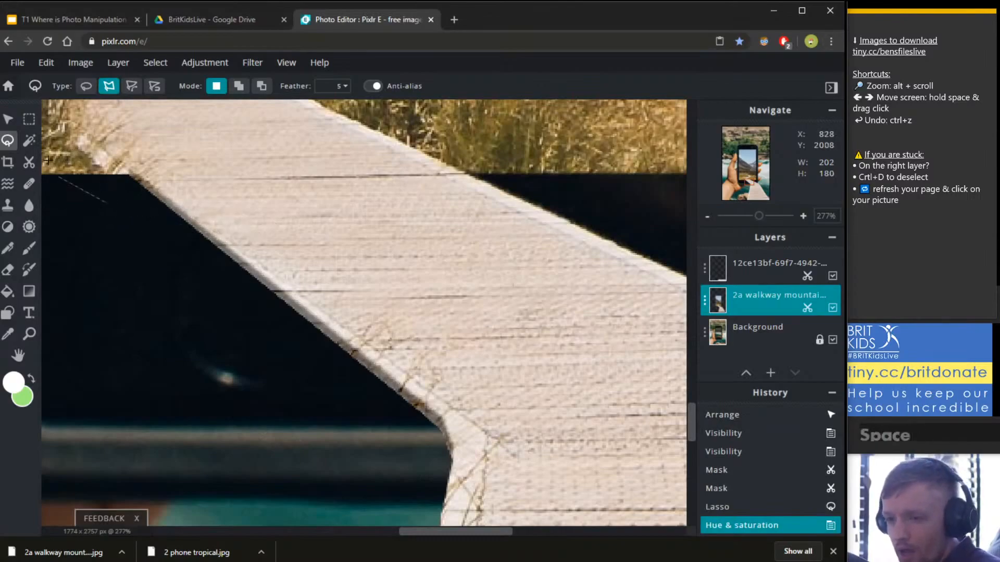
{"action": "key", "text": "Escape"}
{"action": "key", "text": "space"}
{"action": "left_click_drag", "start_coordinate": [53, 134], "coordinate": [244, 286]}
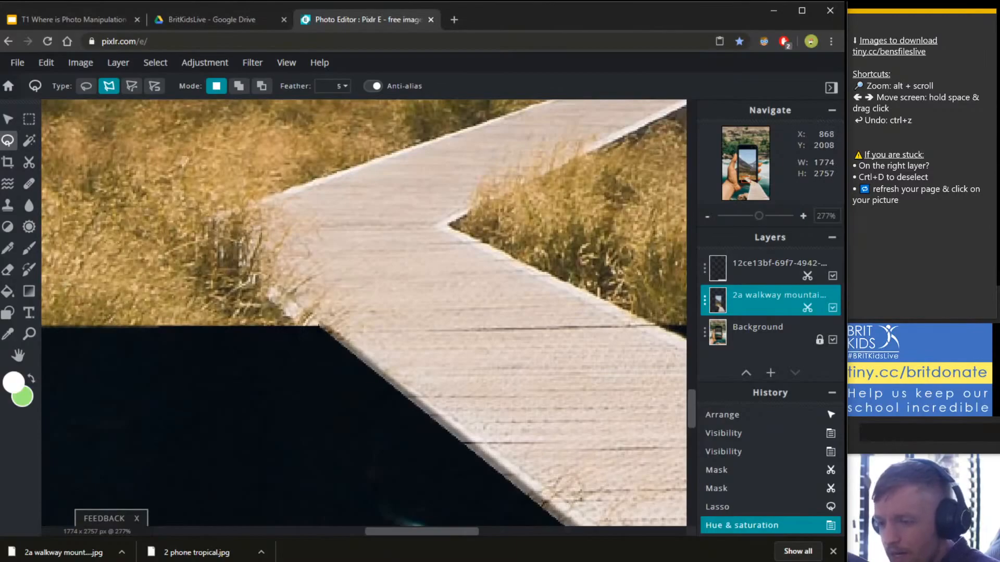
{"action": "scroll", "coordinate": [319, 325], "scroll_direction": "down", "scroll_amount": 5}
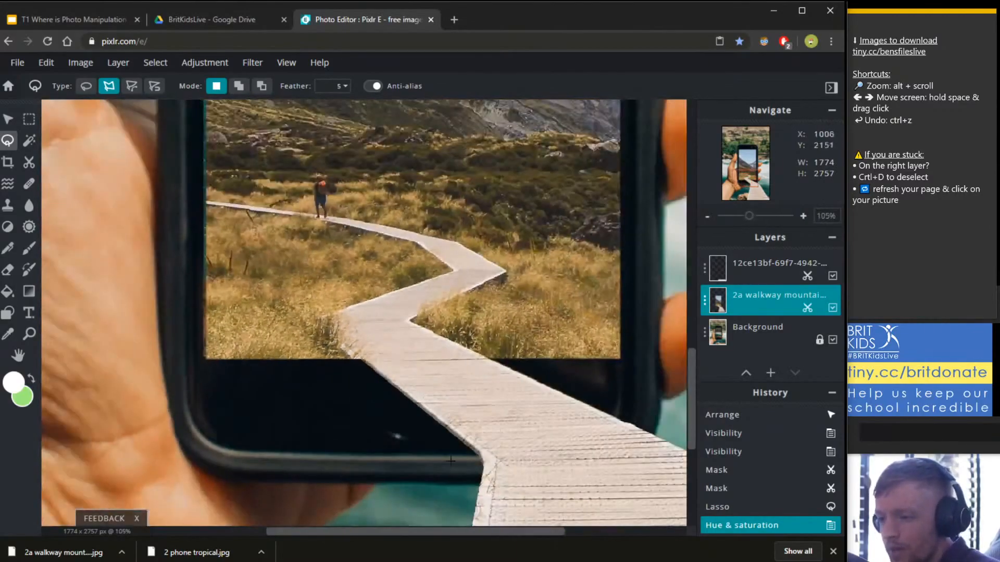
{"action": "scroll", "coordinate": [453, 417], "scroll_direction": "up", "scroll_amount": 4}
Undo the Lightness -47 darkening and its lasso selection.
{"action": "scroll", "coordinate": [453, 419], "scroll_direction": "up", "scroll_amount": 2}
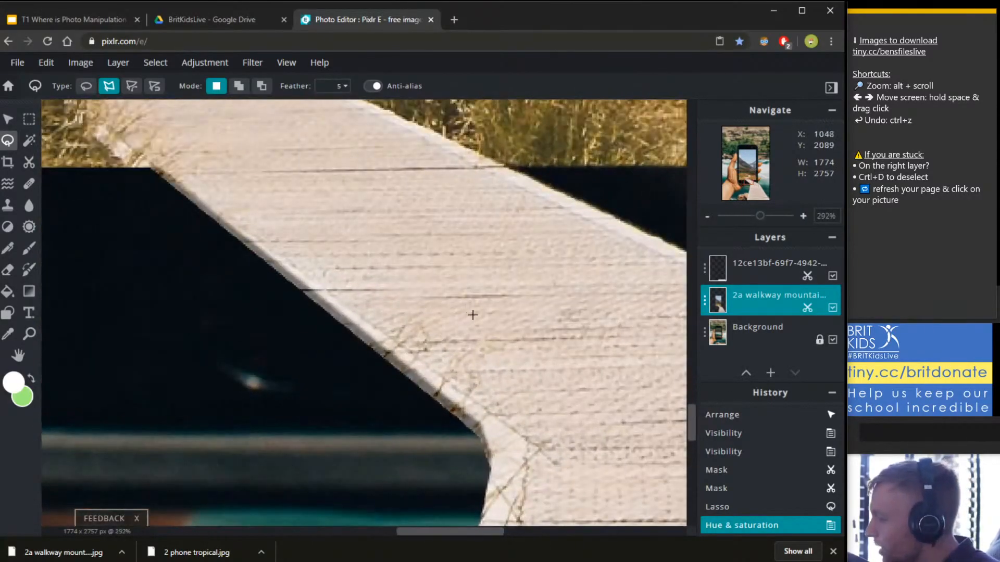
{"action": "scroll", "coordinate": [473, 315], "scroll_direction": "down", "scroll_amount": 4}
{"action": "scroll", "coordinate": [475, 350], "scroll_direction": "up", "scroll_amount": 4}
{"action": "key", "text": "ctrl+a"}
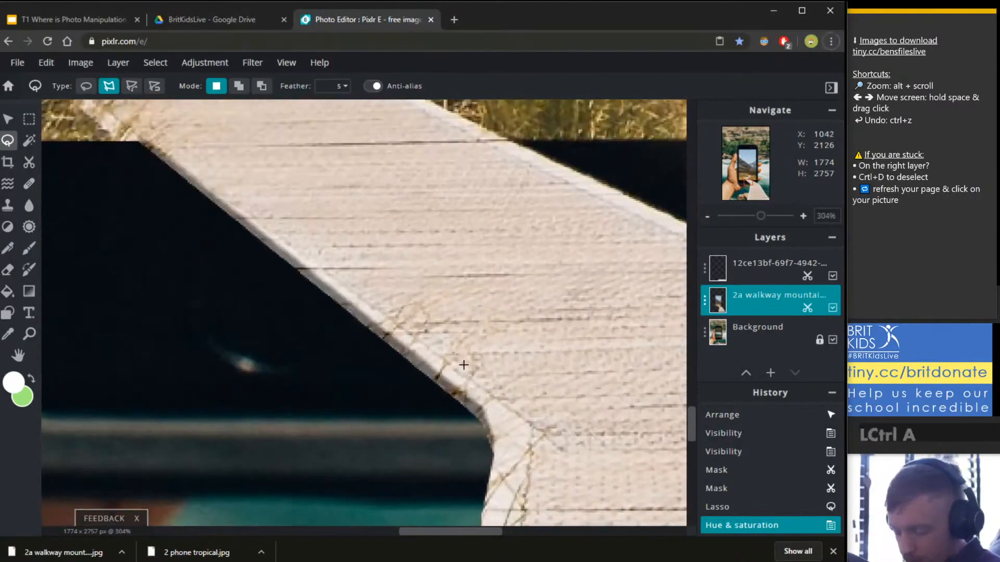
{"action": "left_click", "coordinate": [464, 359]}
{"action": "key", "text": "ctrl+z"}
{"action": "key", "text": "ctrl+z"}
{"action": "key", "text": "Escape"}
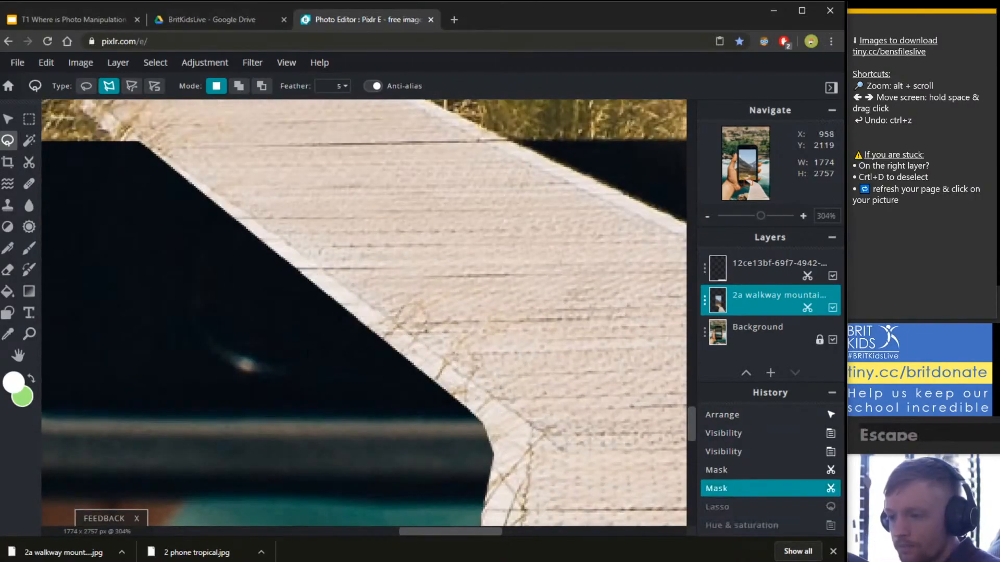
Toggle the walkway layer's visibility several times to compare the result.
{"action": "left_click", "coordinate": [708, 305]}
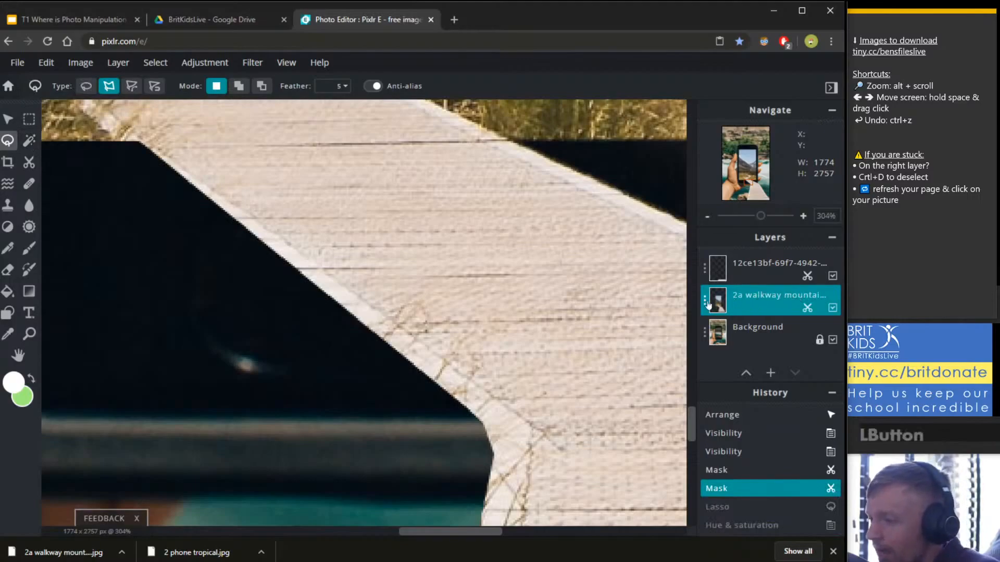
{"action": "left_click", "coordinate": [832, 308]}
{"action": "left_click", "coordinate": [832, 308]}
{"action": "left_click", "coordinate": [832, 307]}
{"action": "left_click", "coordinate": [832, 308]}
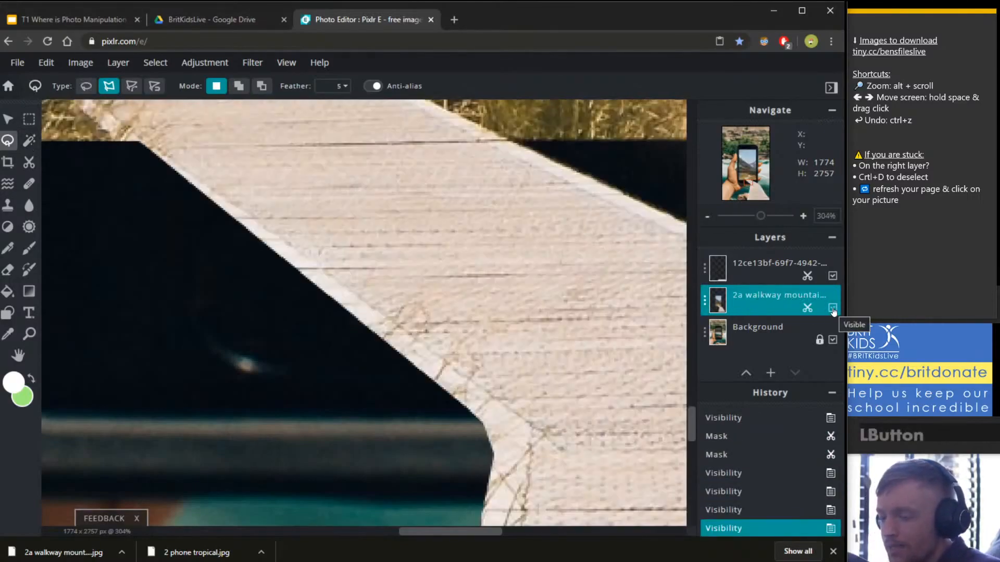
{"action": "left_click", "coordinate": [832, 308]}
{"action": "left_click", "coordinate": [832, 308]}
{"action": "left_click", "coordinate": [832, 308]}
{"action": "left_click", "coordinate": [832, 307]}
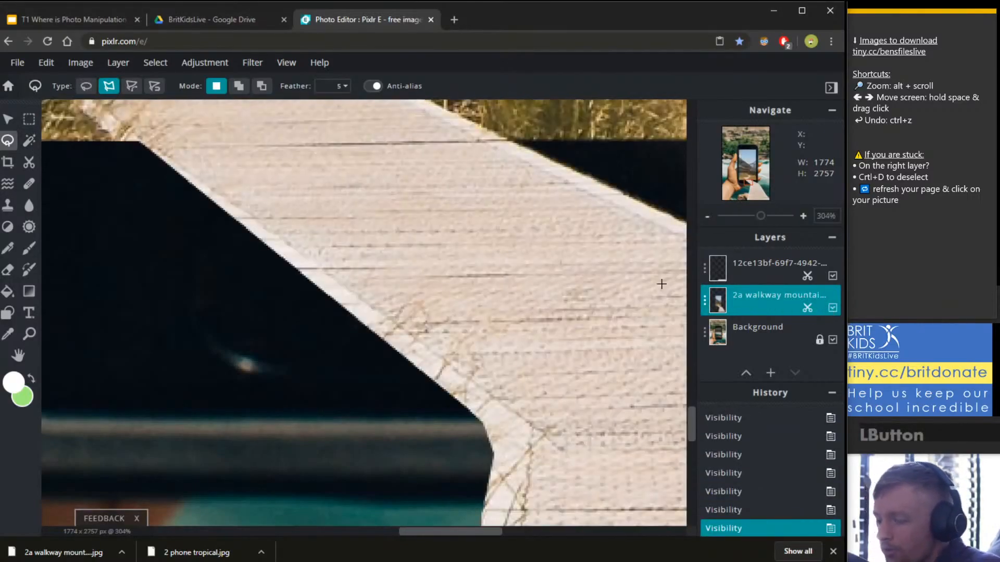
{"action": "left_click", "coordinate": [8, 141]}
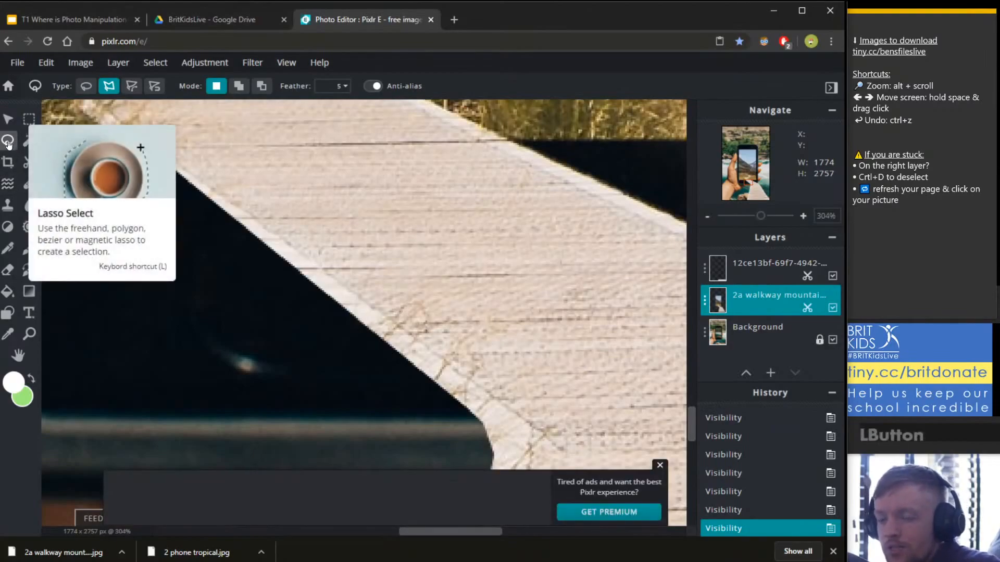
Polygon-lasso a new strip along the walkway's left edge.
{"action": "left_click", "coordinate": [112, 93]}
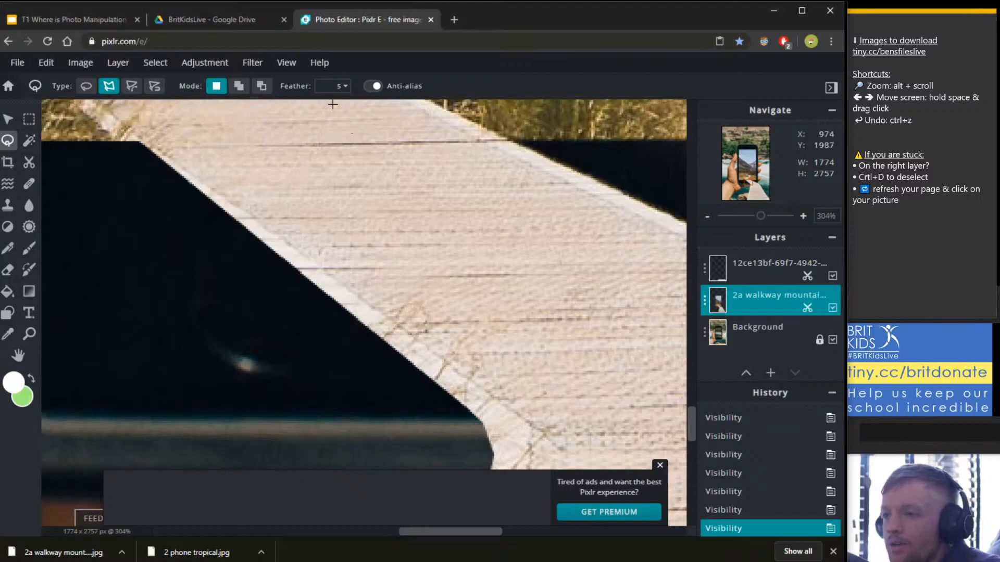
{"action": "left_click", "coordinate": [660, 465]}
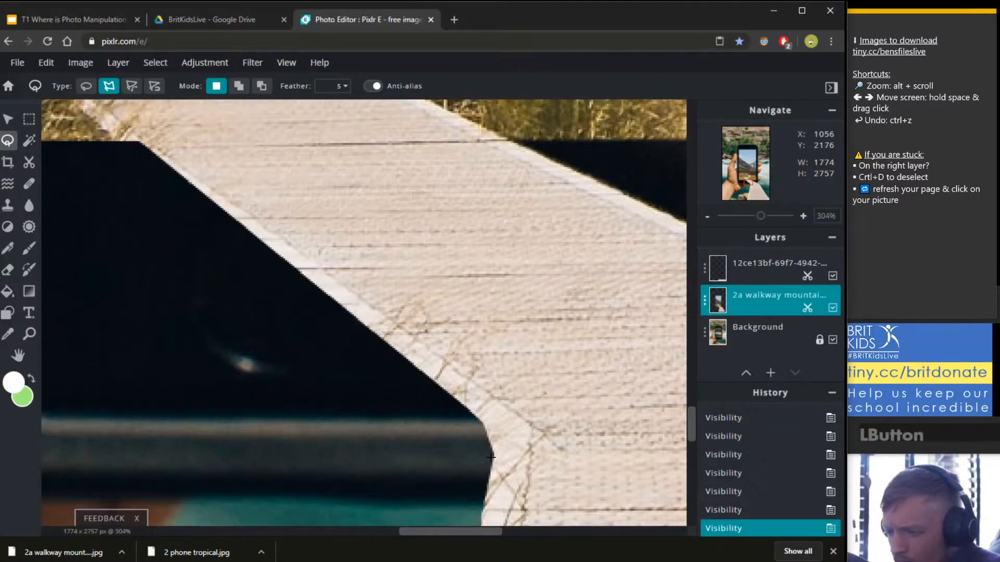
{"action": "left_click", "coordinate": [494, 414]}
{"action": "left_click", "coordinate": [468, 391]}
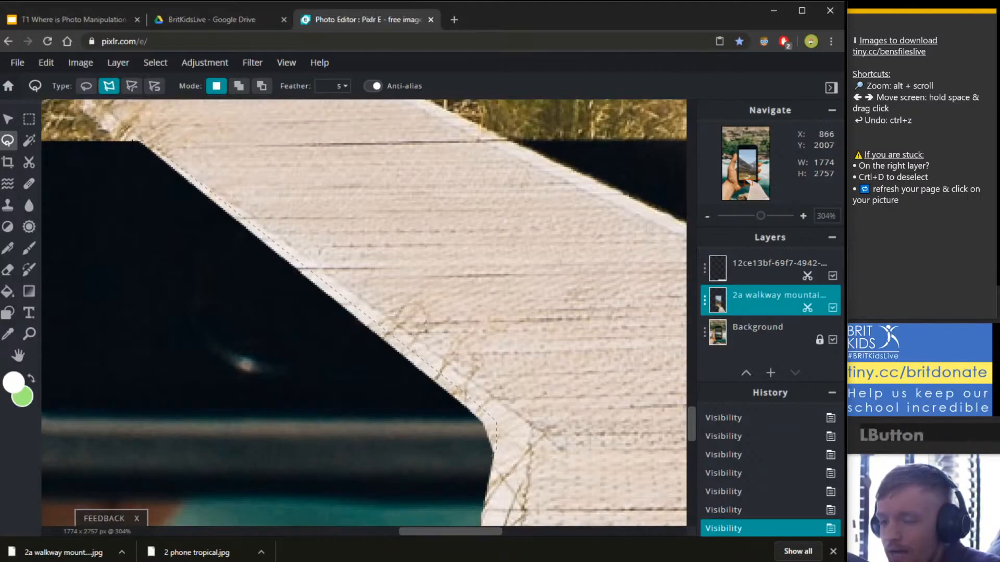
{"action": "left_click", "coordinate": [130, 141]}
{"action": "left_click", "coordinate": [108, 227]}
{"action": "left_click", "coordinate": [218, 360]}
{"action": "left_click", "coordinate": [388, 456]}
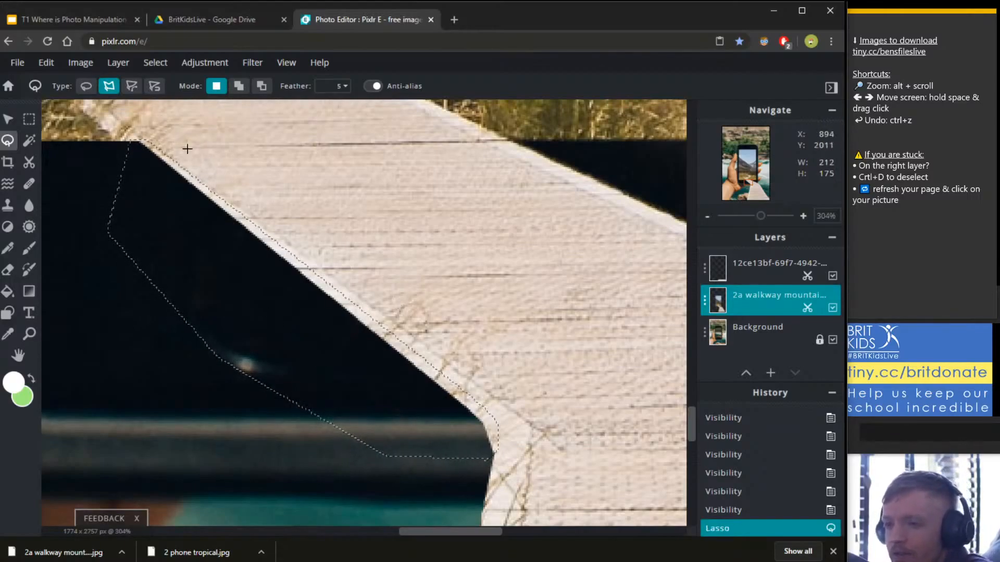
Darken the strip with Hue & saturation at Lightness -38, then clear the selection.
{"action": "left_click", "coordinate": [203, 65]}
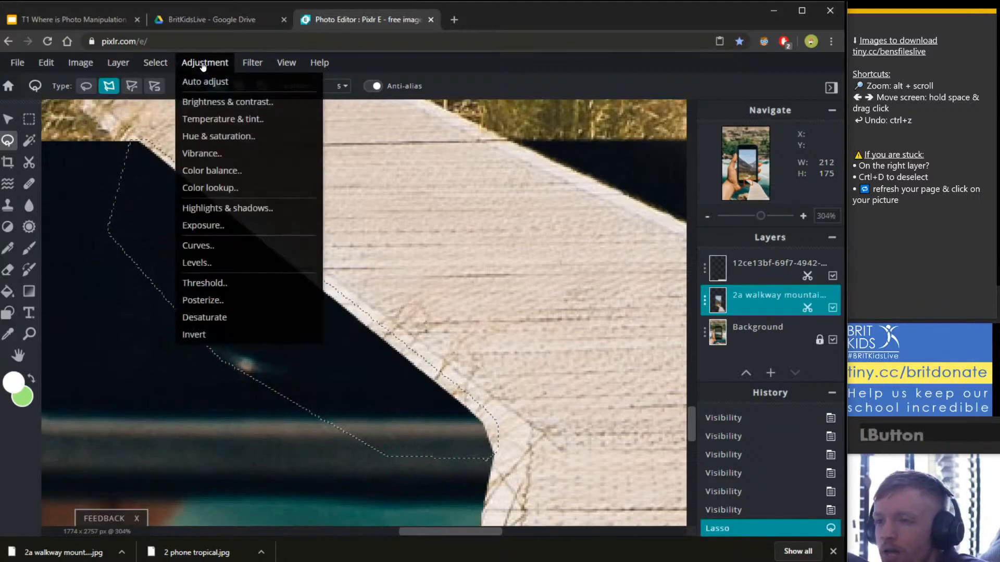
{"action": "left_click", "coordinate": [208, 136]}
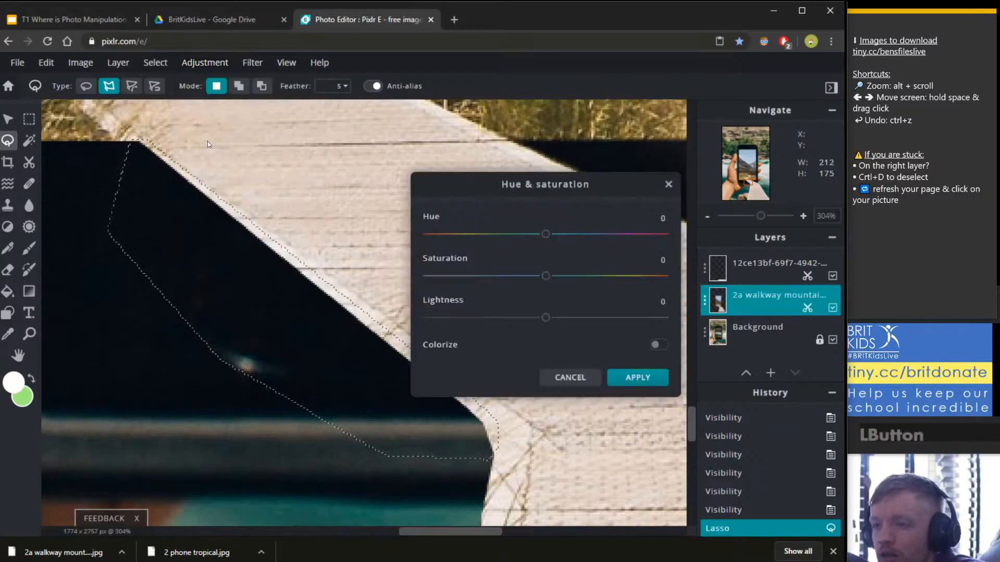
{"action": "left_click_drag", "start_coordinate": [544, 319], "coordinate": [503, 319]}
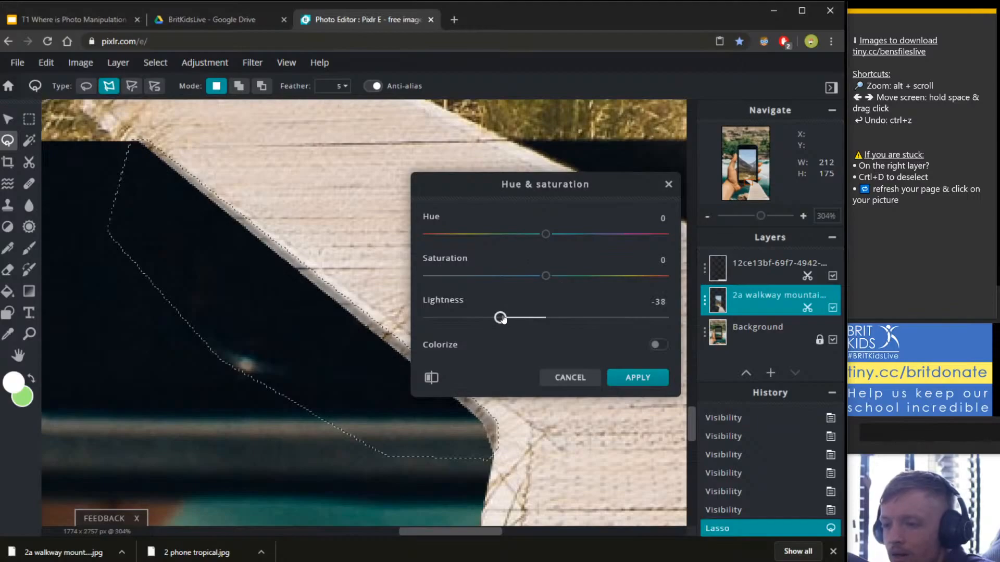
{"action": "left_click", "coordinate": [637, 378]}
{"action": "left_click", "coordinate": [29, 119]}
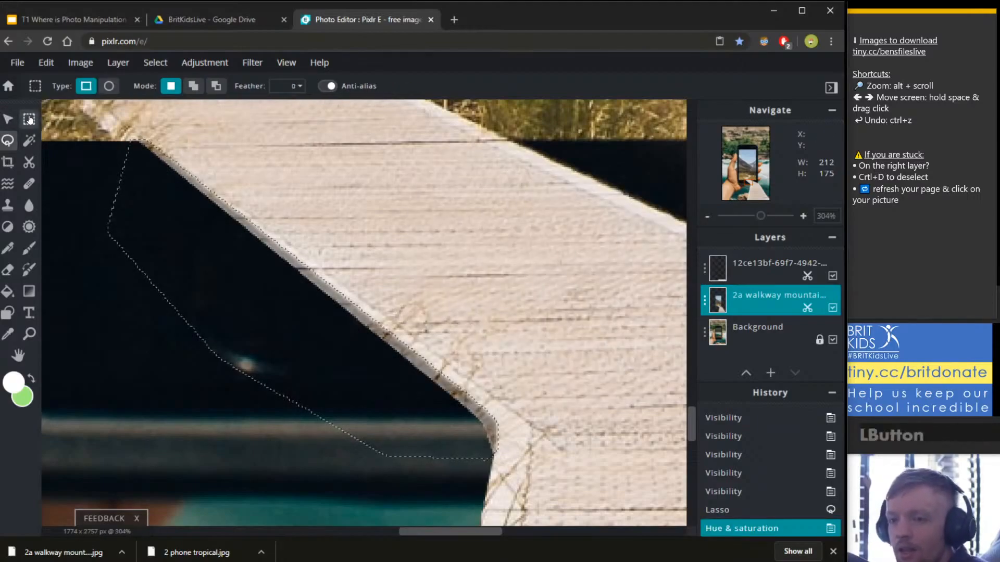
{"action": "left_click", "coordinate": [233, 209]}
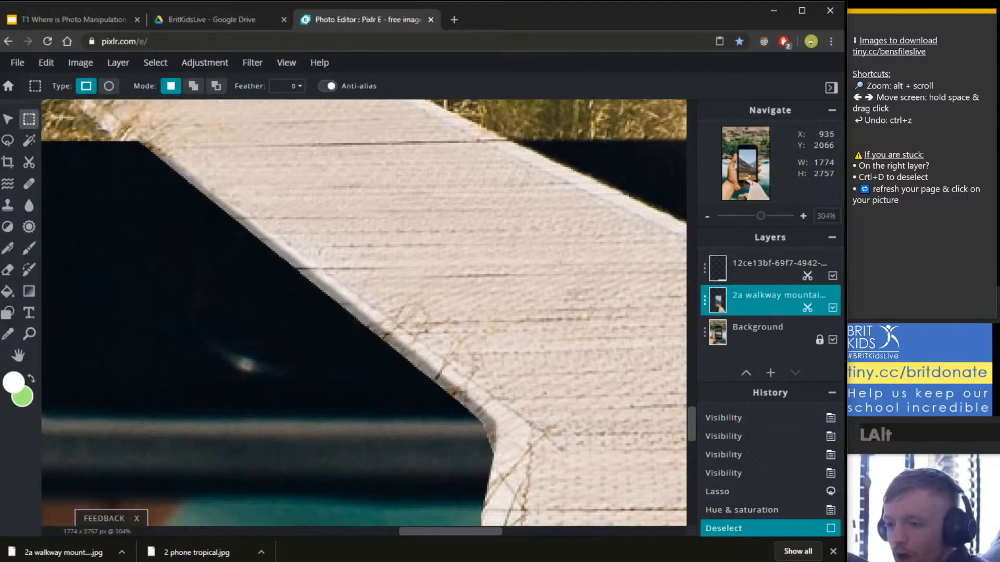
{"action": "scroll", "coordinate": [461, 364], "scroll_direction": "down", "scroll_amount": 10}
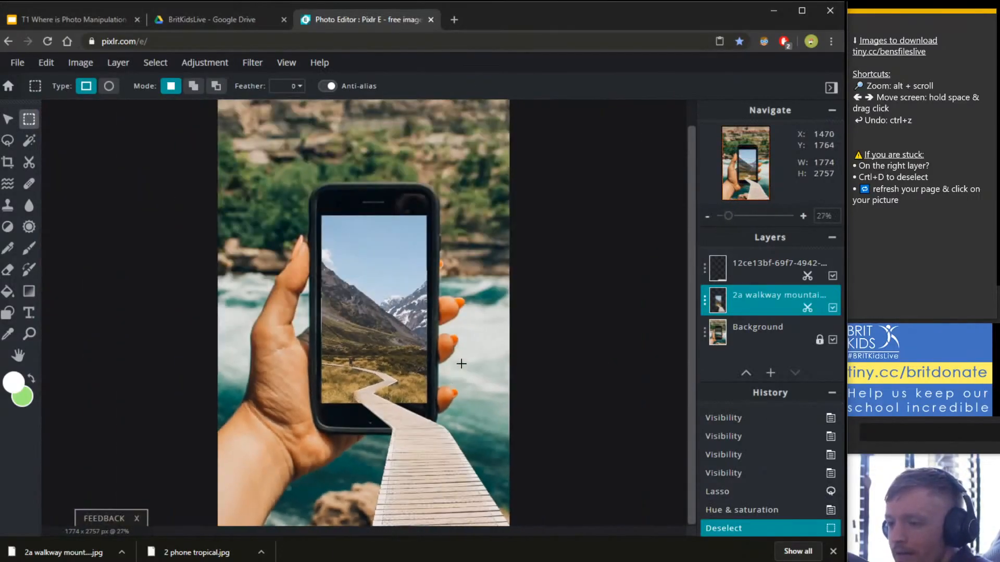
{"action": "scroll", "coordinate": [461, 363], "scroll_direction": "down", "scroll_amount": 2}
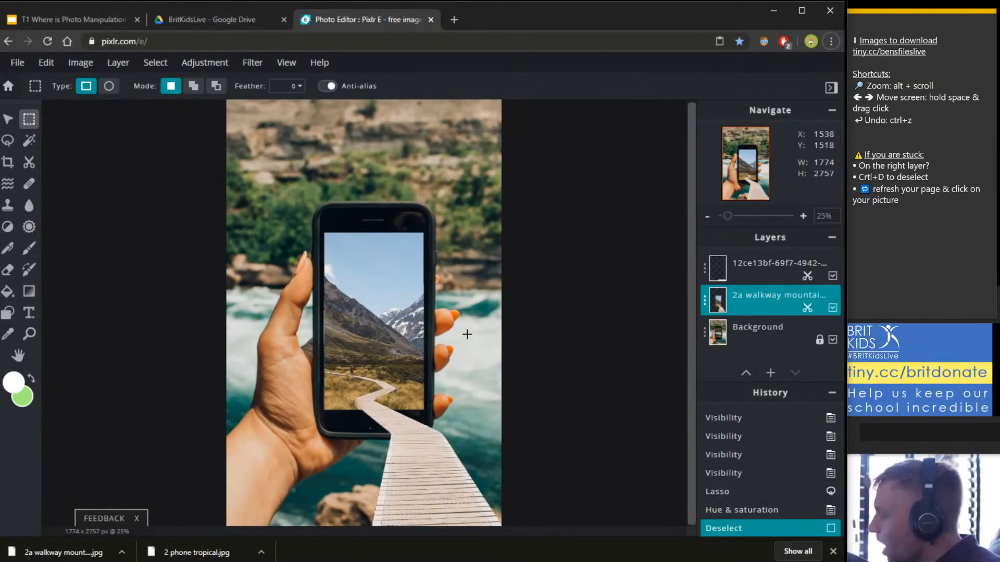
{"action": "scroll", "coordinate": [388, 461], "scroll_direction": "up", "scroll_amount": 3}
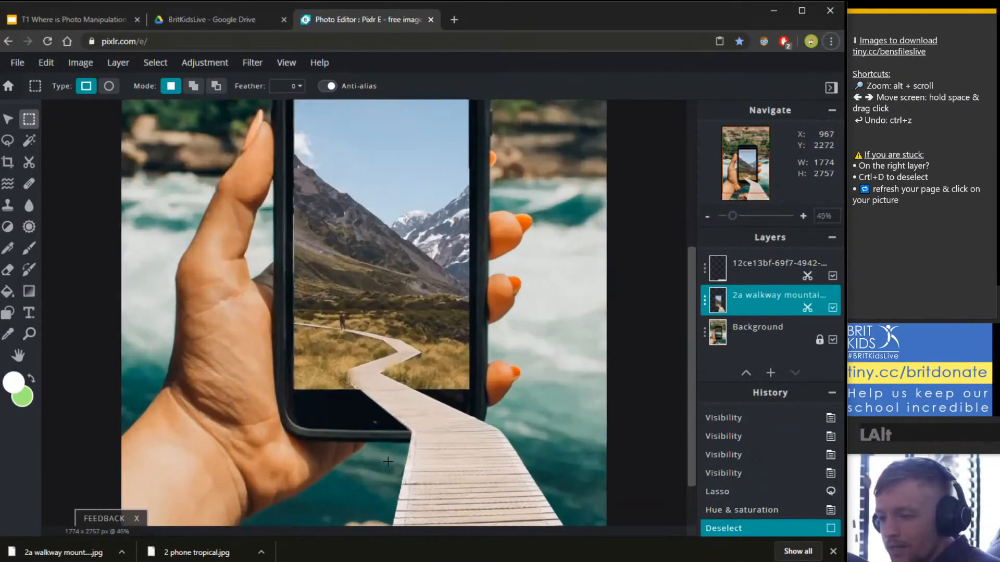
{"action": "scroll", "coordinate": [409, 404], "scroll_direction": "up", "scroll_amount": 2}
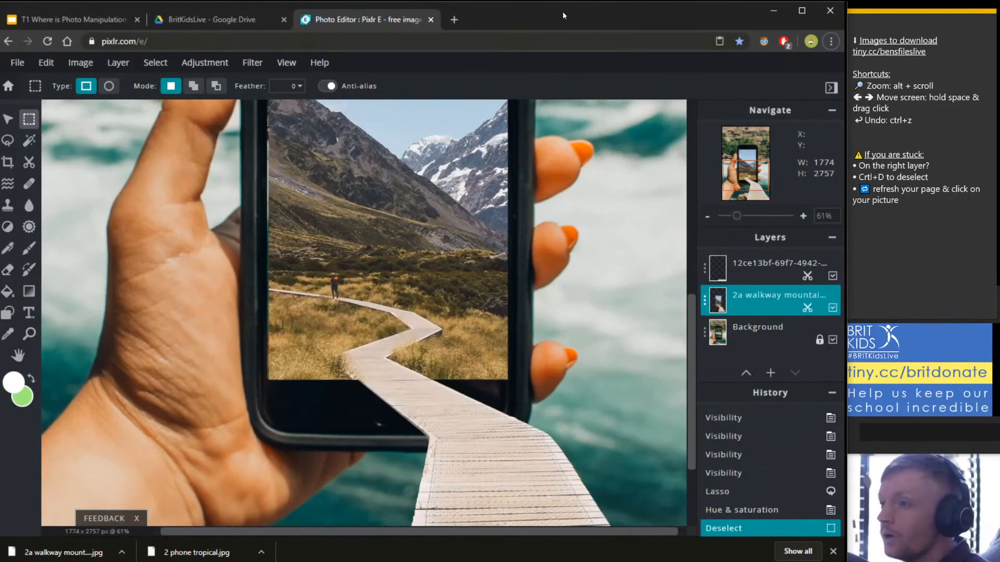
{"action": "scroll", "coordinate": [464, 291], "scroll_direction": "down", "scroll_amount": 2}
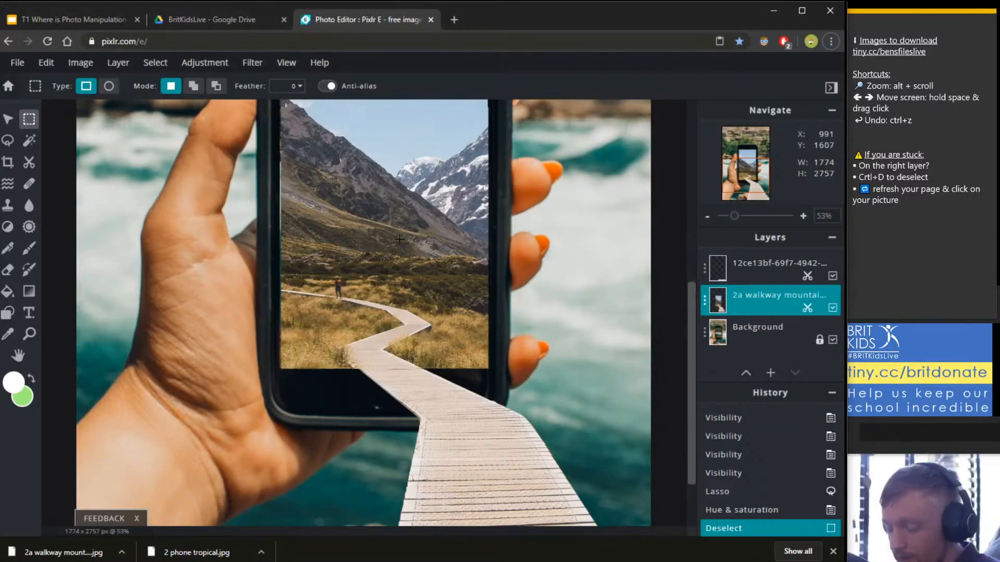
{"action": "scroll", "coordinate": [379, 274], "scroll_direction": "down", "scroll_amount": 3}
{"action": "scroll", "coordinate": [379, 273], "scroll_direction": "up", "scroll_amount": 3}
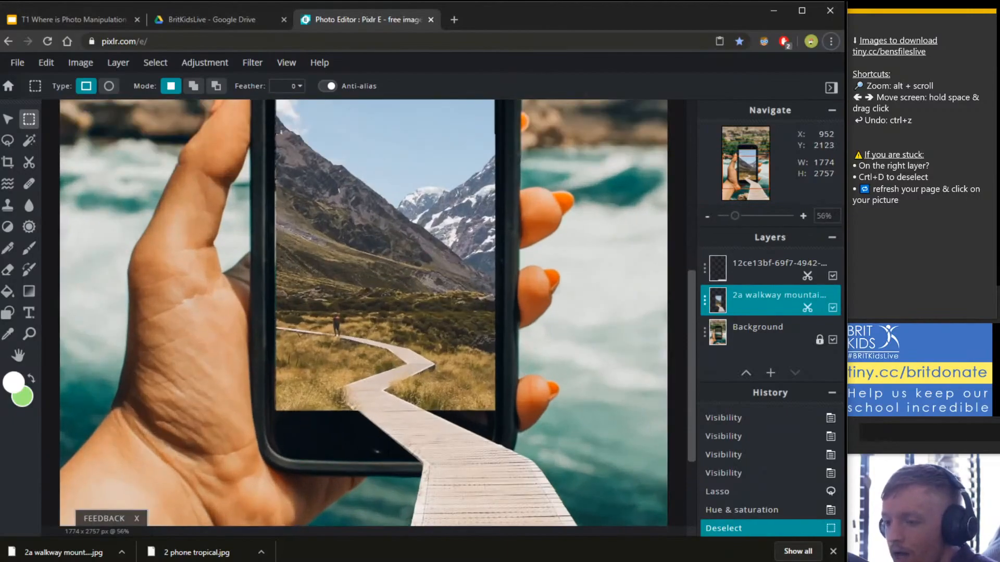
{"action": "scroll", "coordinate": [507, 239], "scroll_direction": "down", "scroll_amount": 1}
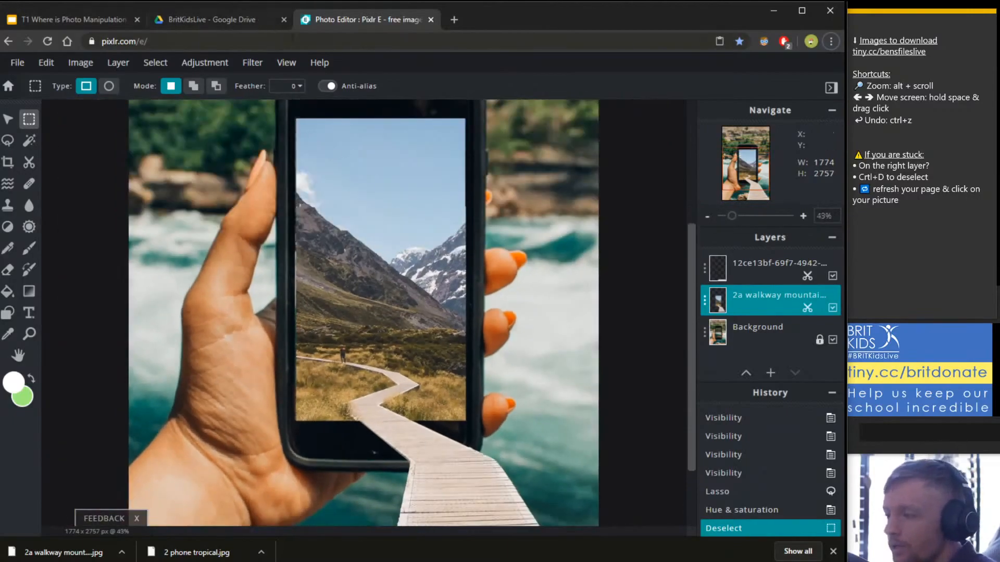
{"action": "scroll", "coordinate": [404, 451], "scroll_direction": "down", "scroll_amount": 3}
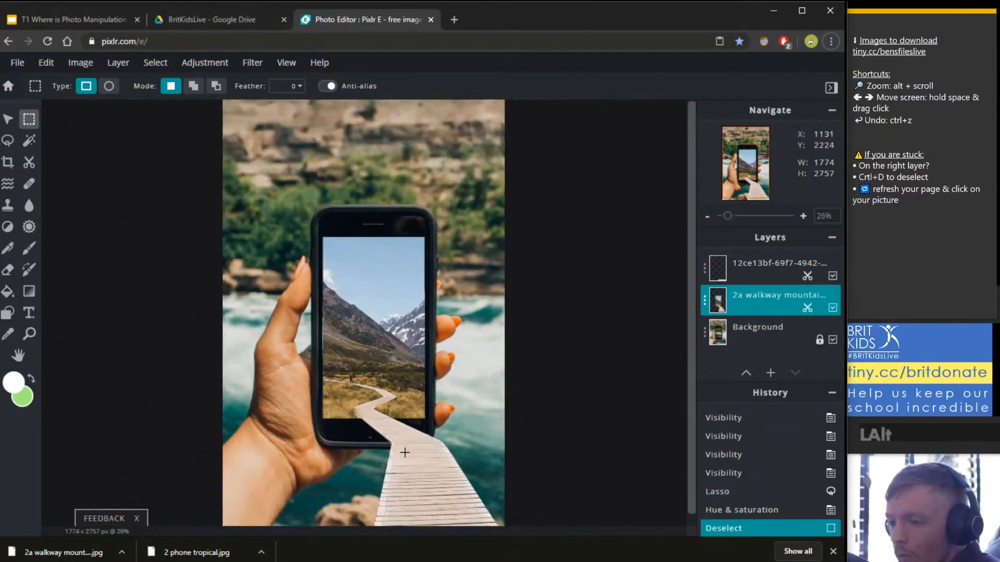
{"action": "scroll", "coordinate": [387, 456], "scroll_direction": "up", "scroll_amount": 3}
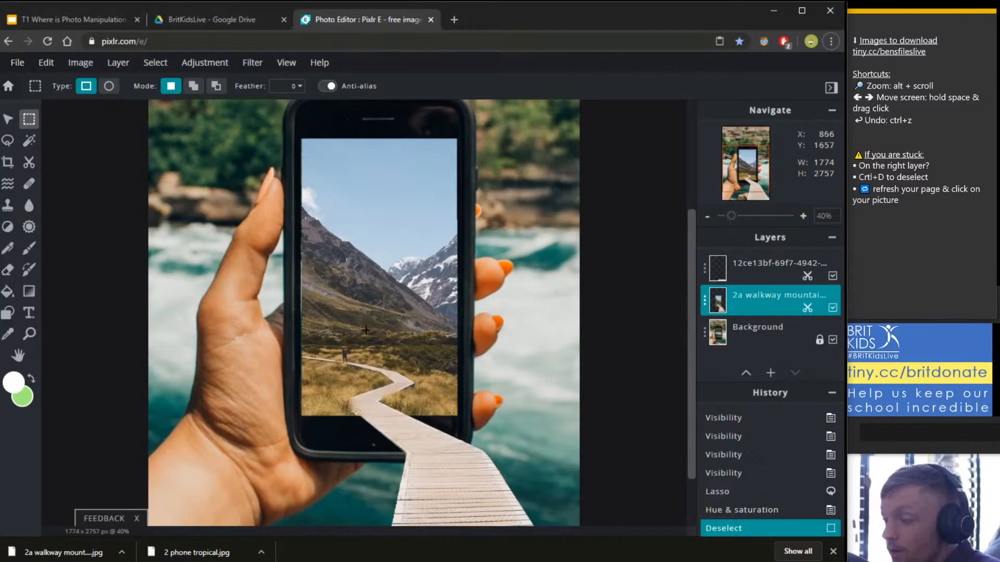
{"action": "scroll", "coordinate": [338, 259], "scroll_direction": "down", "scroll_amount": 2}
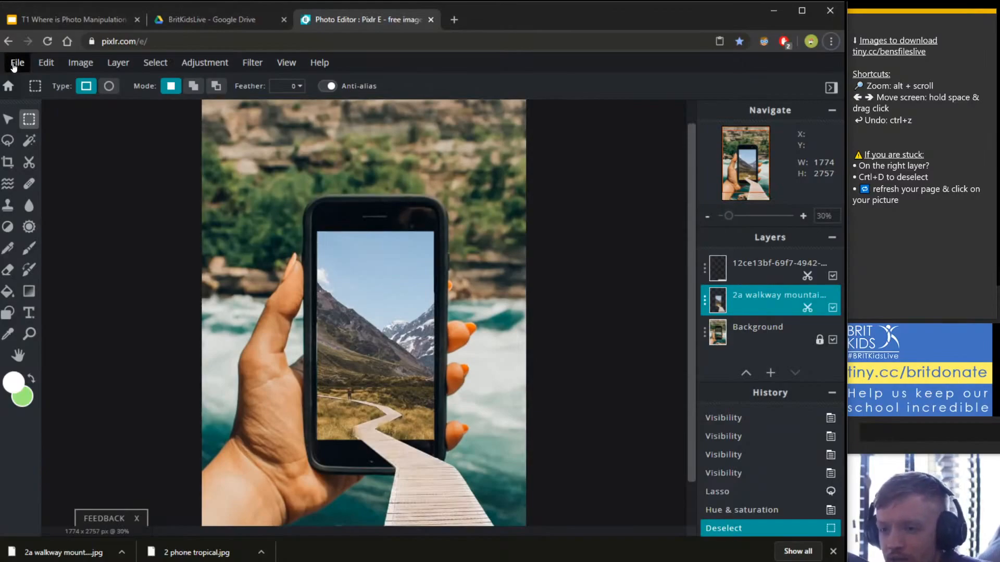
{"action": "left_click", "coordinate": [13, 67]}
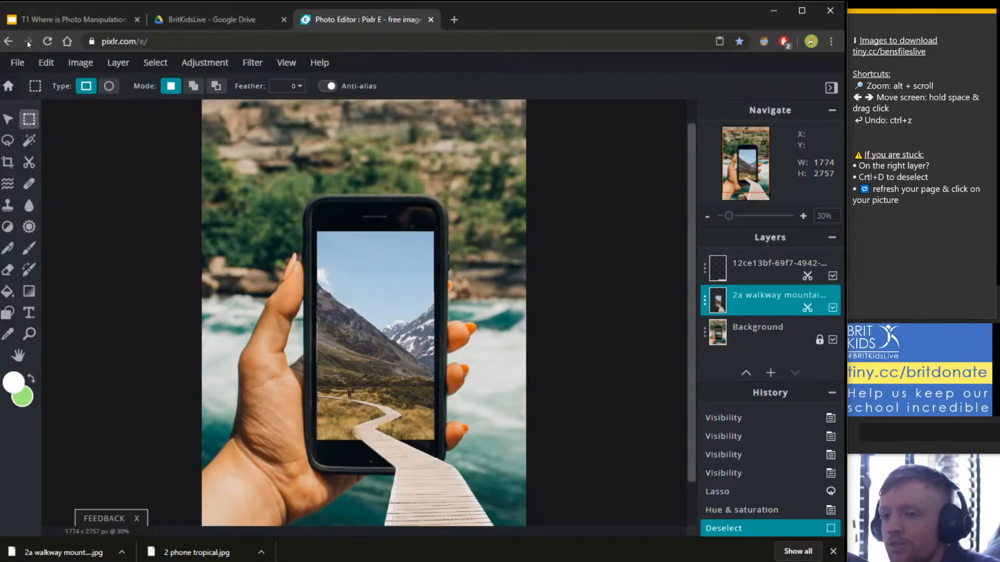
{"action": "left_click", "coordinate": [20, 67]}
Download the composite as a 90% quality JPG under a new 'phone 3d photo' file name.
{"action": "left_click", "coordinate": [14, 63]}
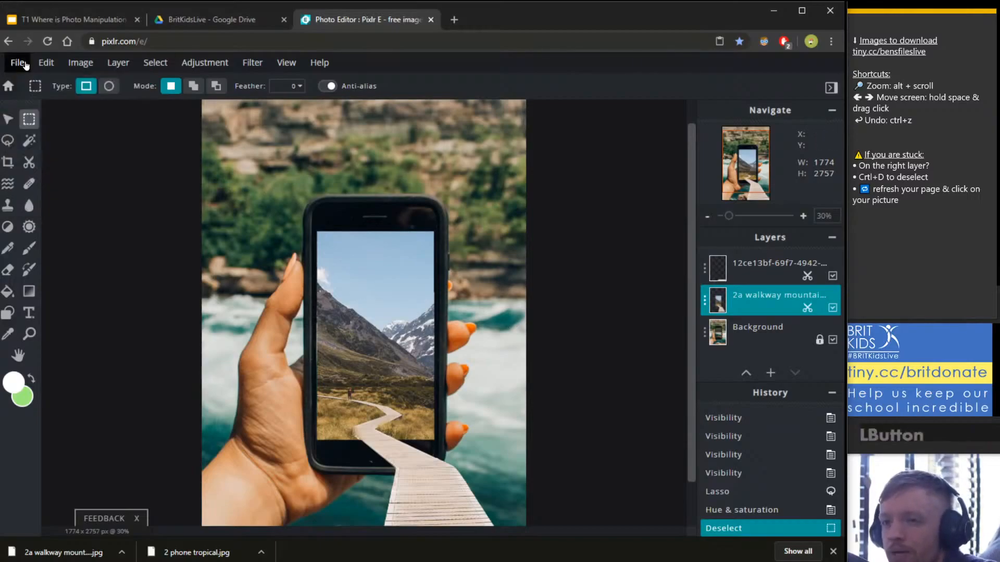
{"action": "left_click", "coordinate": [23, 65]}
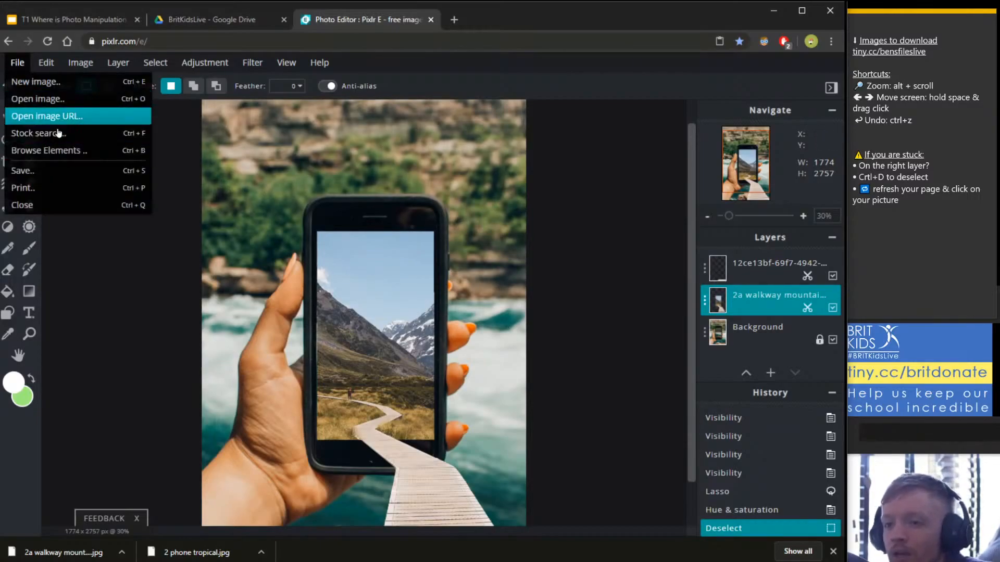
{"action": "left_click", "coordinate": [56, 174]}
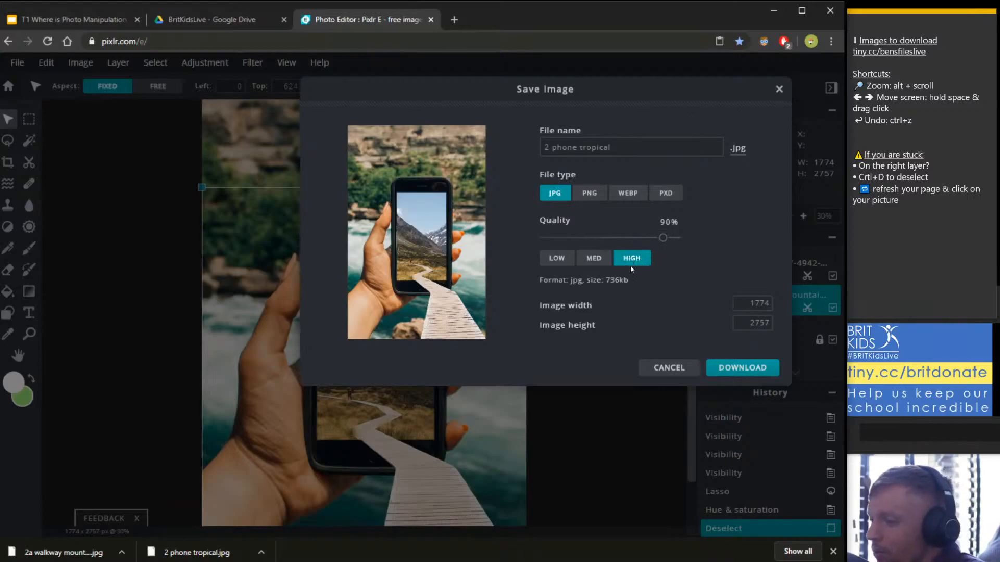
{"action": "left_click", "coordinate": [618, 141]}
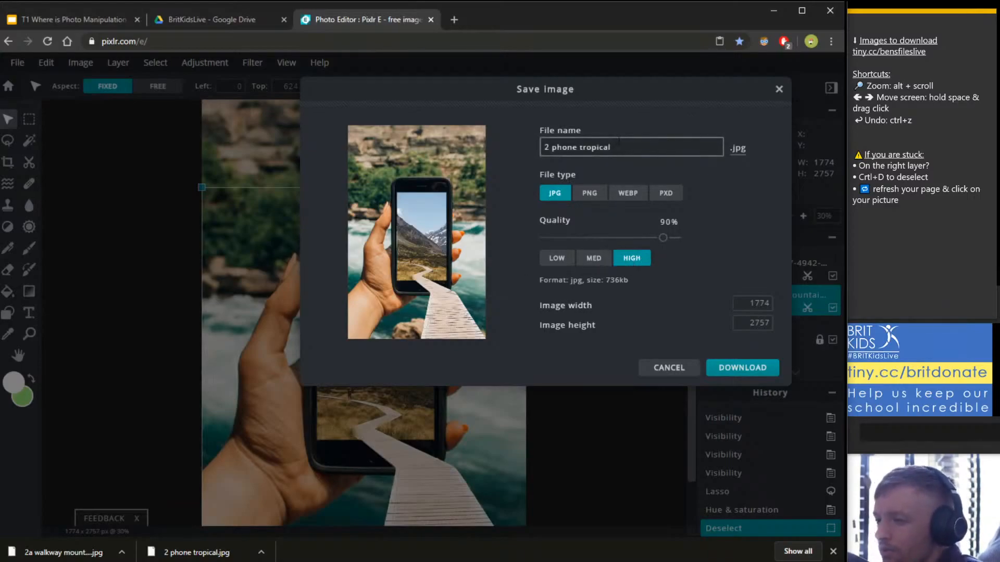
{"action": "key", "text": "ctrl+a"}
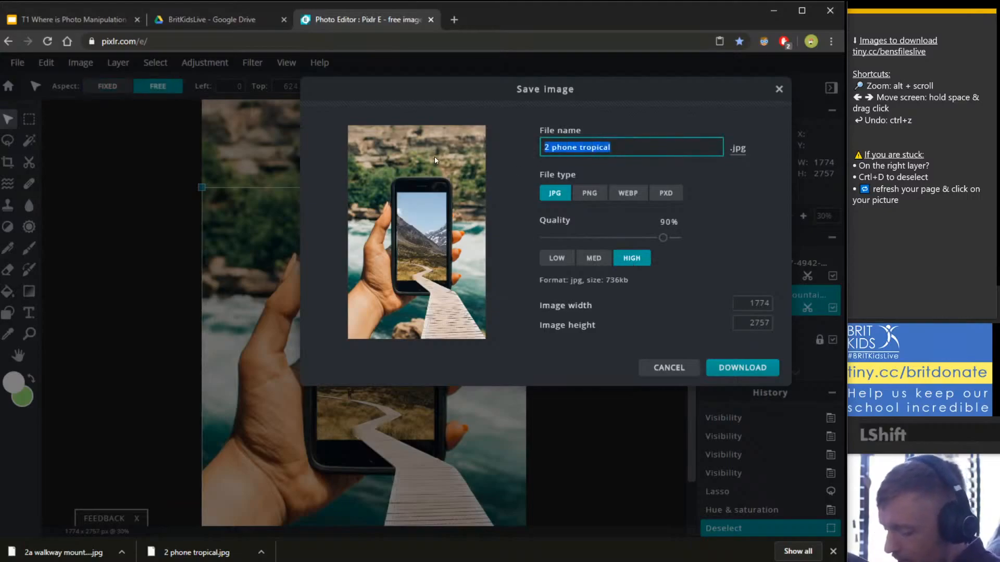
{"action": "type", "text": "B"}
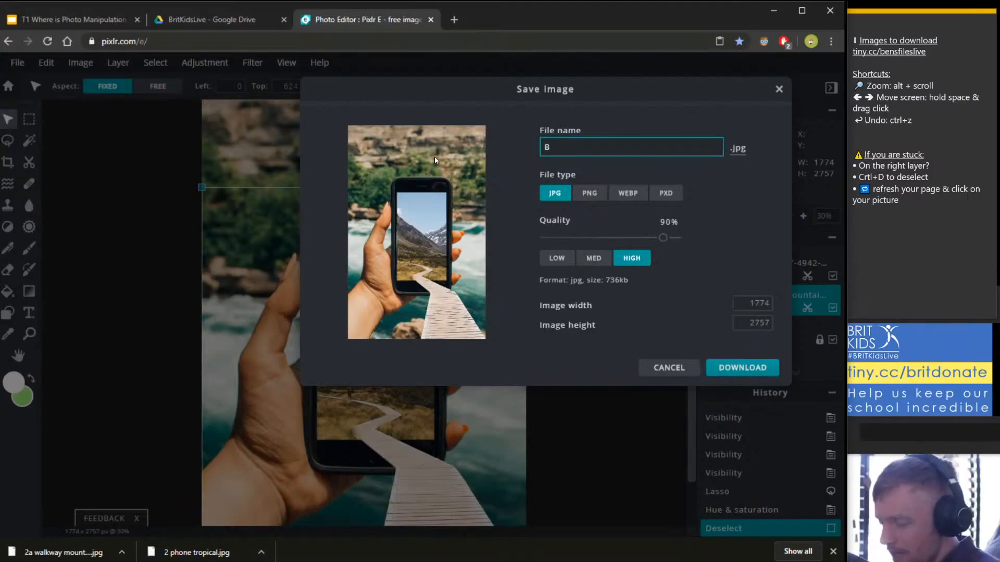
{"action": "type", "text": "en p"}
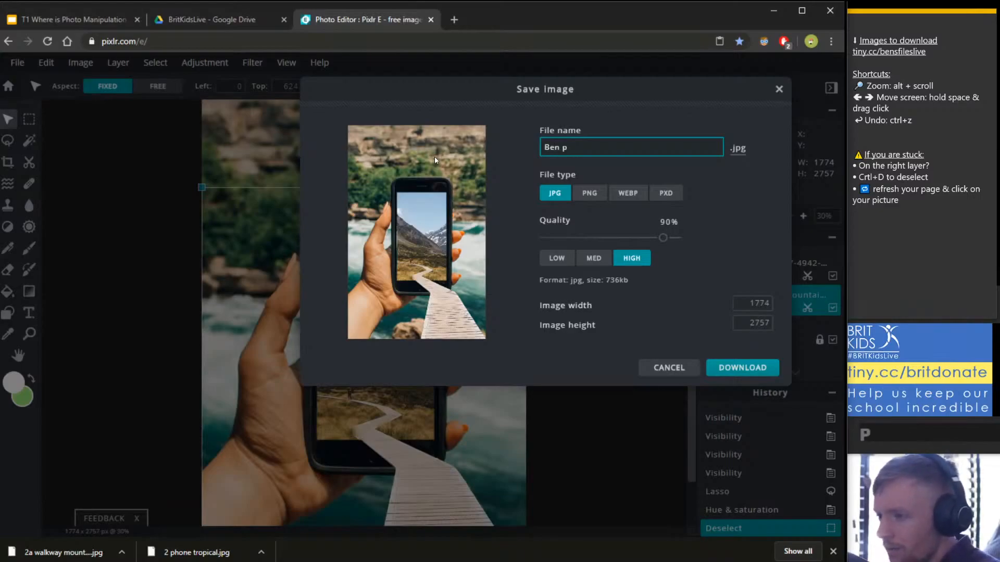
{"action": "type", "text": "ho"}
{"action": "key", "text": "BackSpace"}
{"action": "type", "text": "one "}
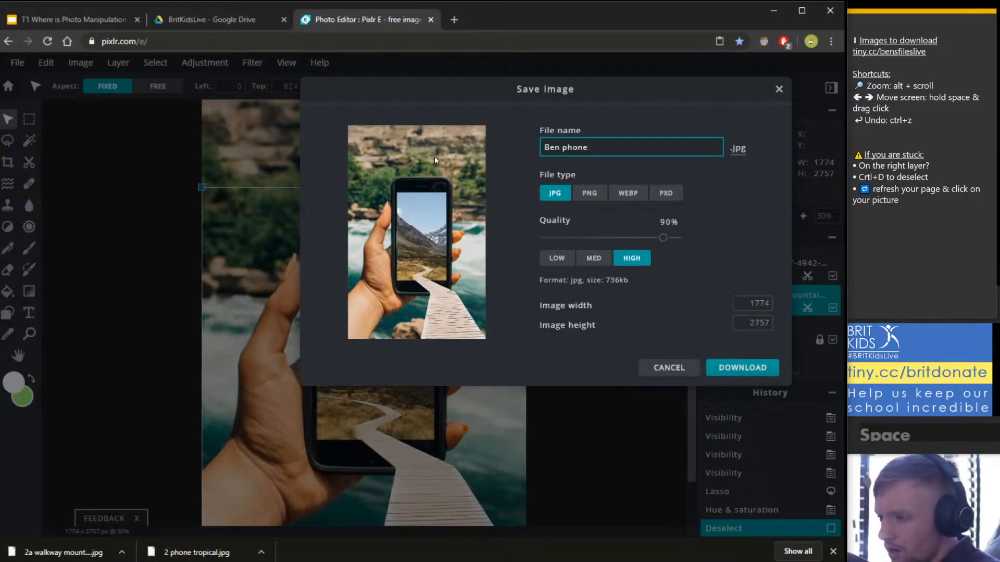
{"action": "type", "text": "3"}
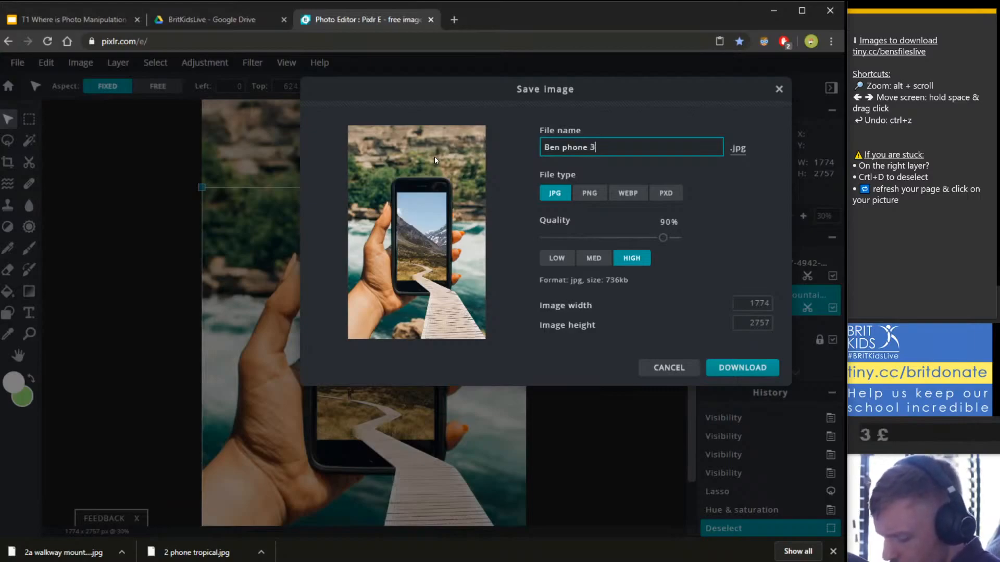
{"action": "type", "text": "d photo"}
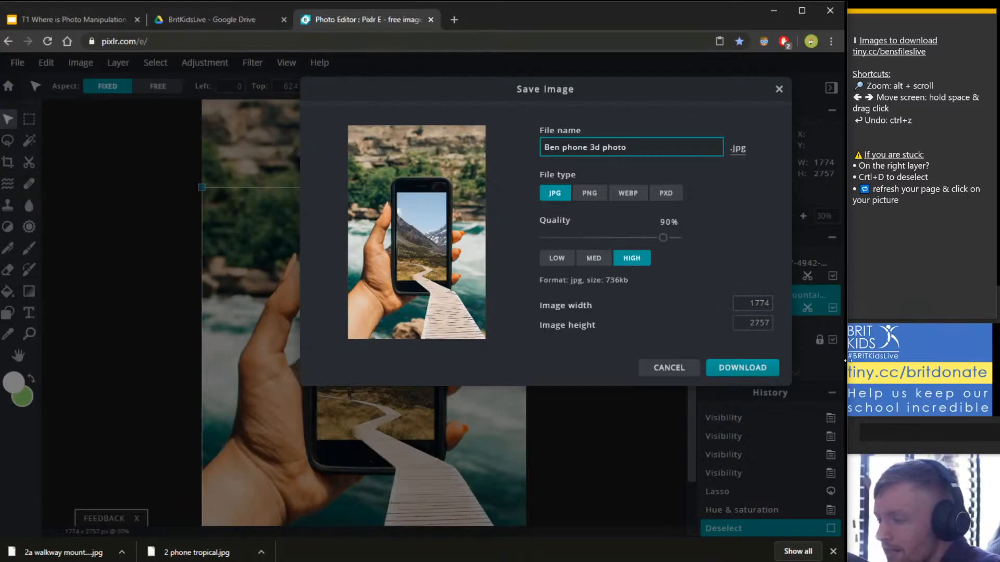
{"action": "left_click", "coordinate": [743, 368]}
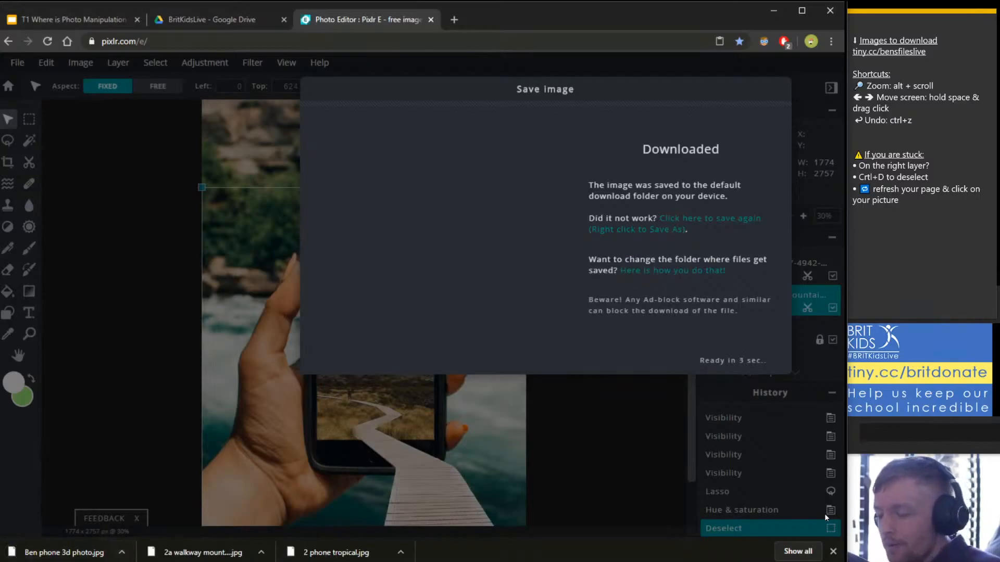
{"action": "left_click", "coordinate": [834, 553]}
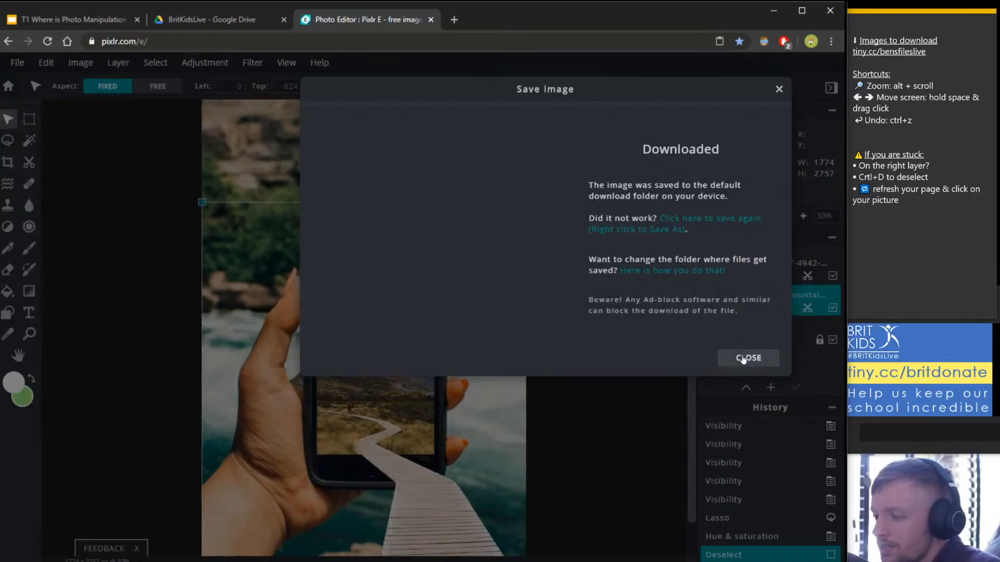
{"action": "left_click", "coordinate": [745, 358]}
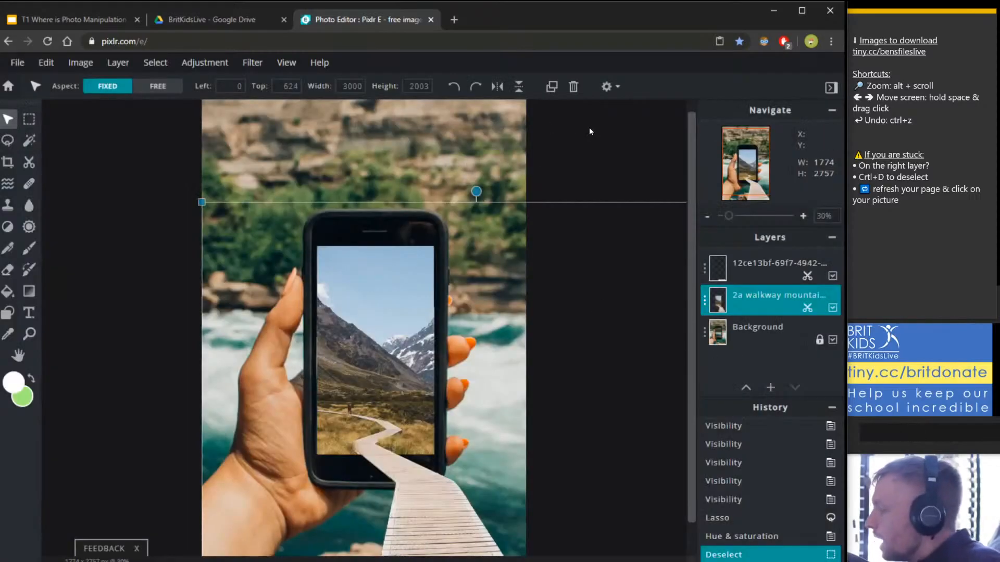
{"action": "left_click", "coordinate": [273, 217]}
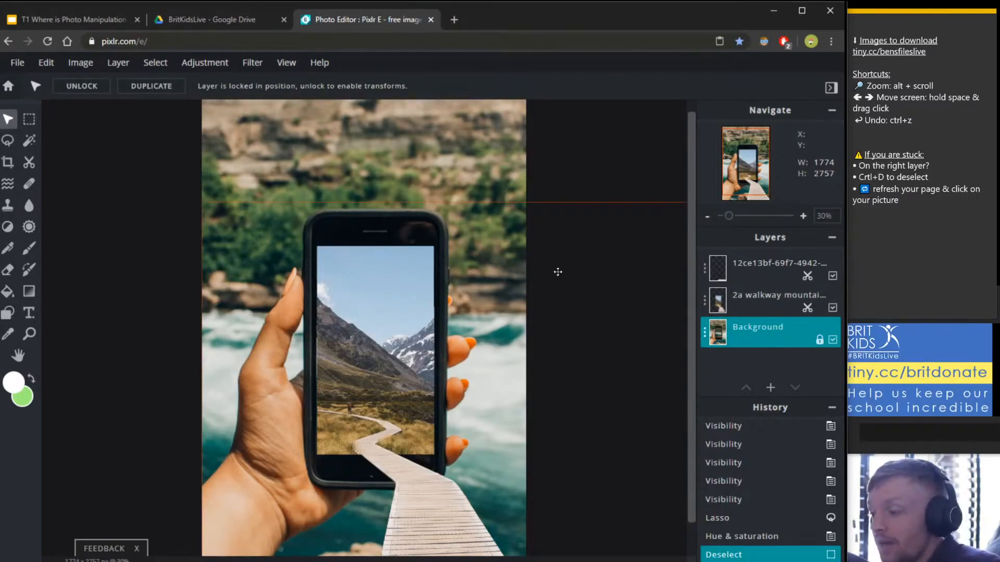
{"action": "left_click", "coordinate": [15, 63]}
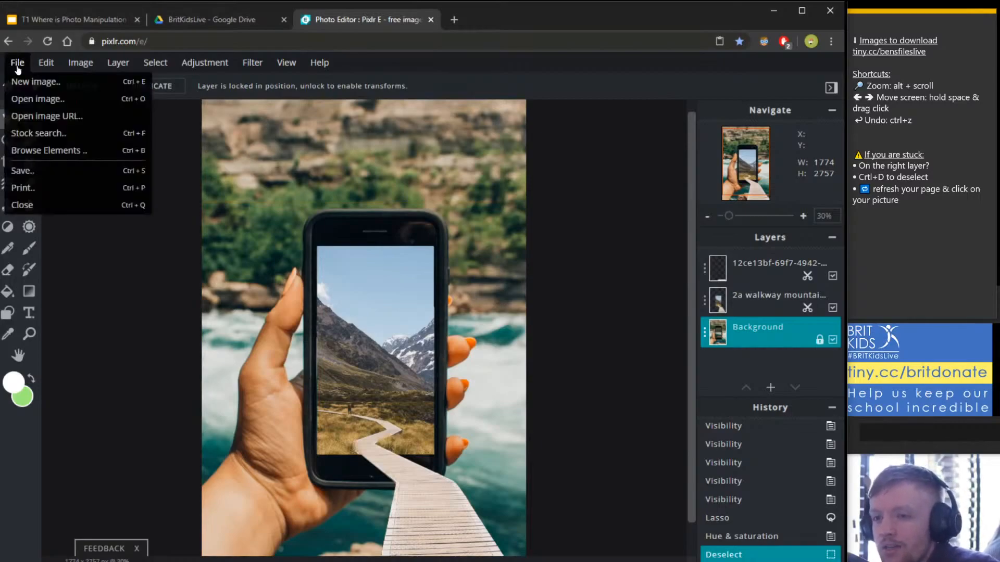
{"action": "left_click", "coordinate": [22, 170]}
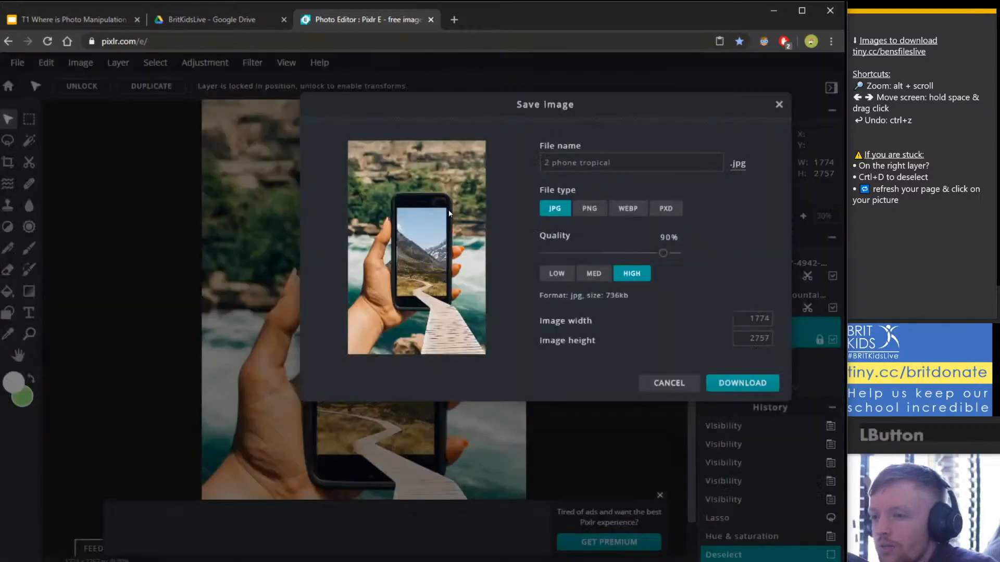
{"action": "left_click", "coordinate": [665, 209]}
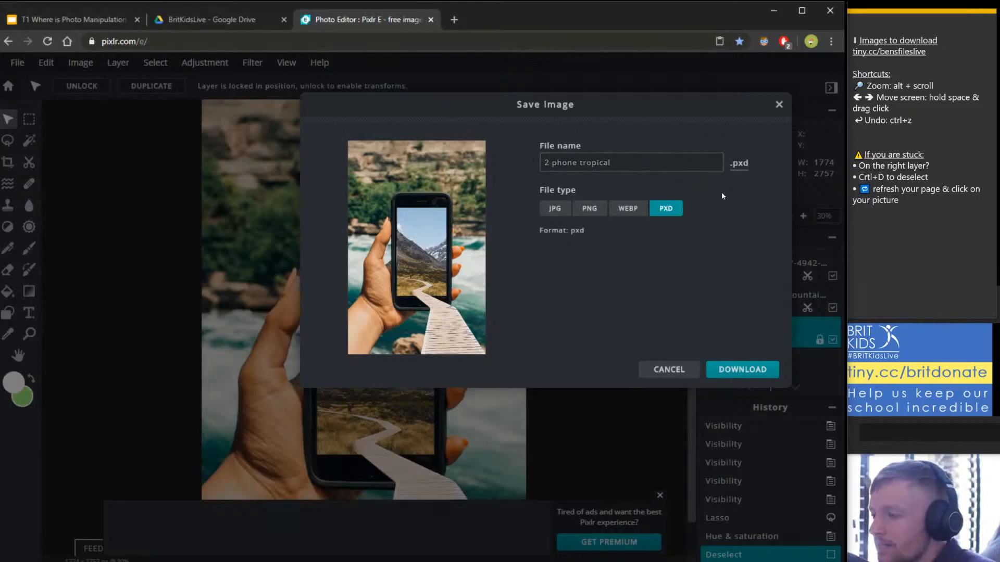
{"action": "triple_click", "coordinate": [625, 162]}
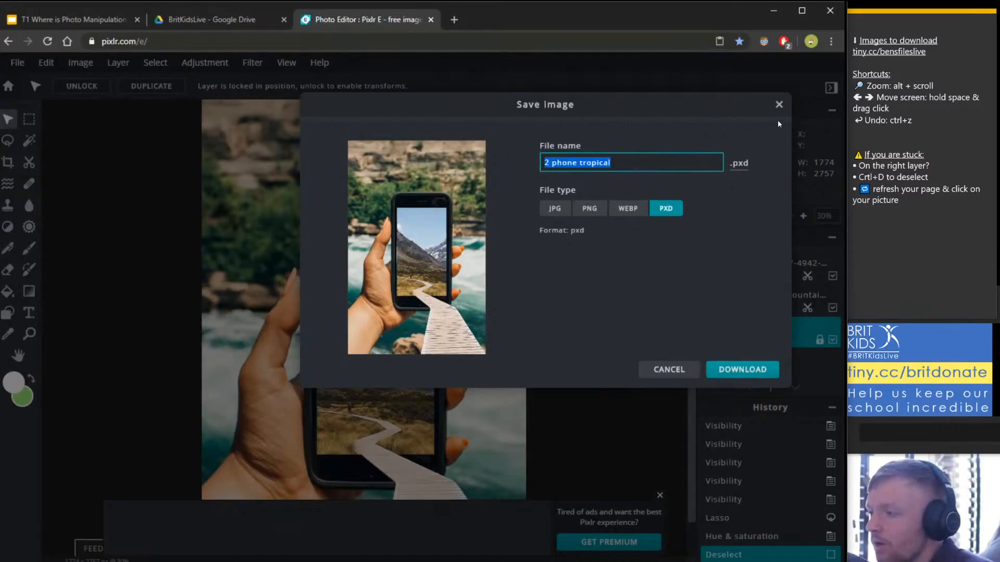
{"action": "left_click", "coordinate": [779, 104]}
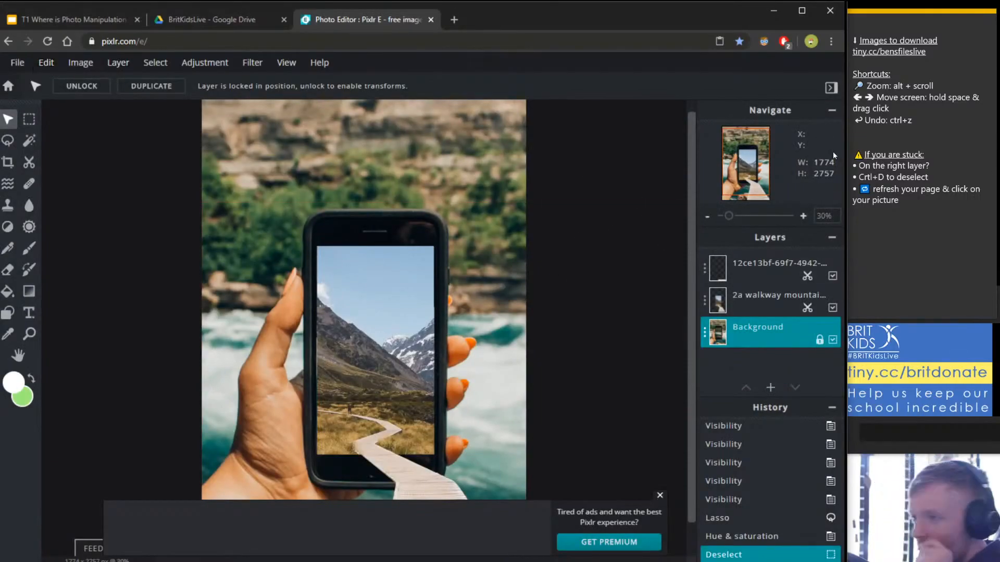
Duplicate the Pixlr tab and open the og-fruqoi3g image with its PLEASE STAND BY! text.
{"action": "right_click", "coordinate": [439, 19]}
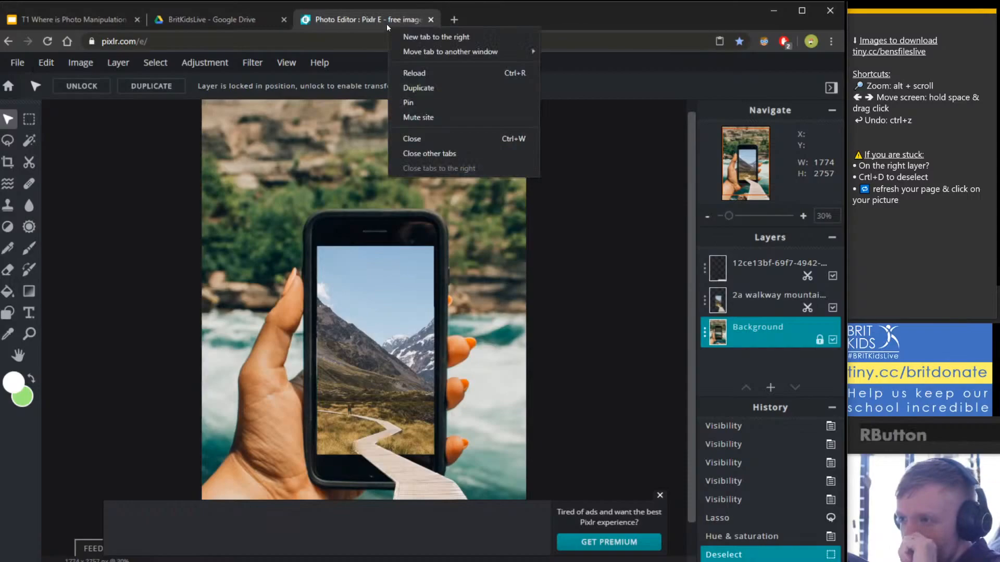
{"action": "left_click", "coordinate": [423, 83]}
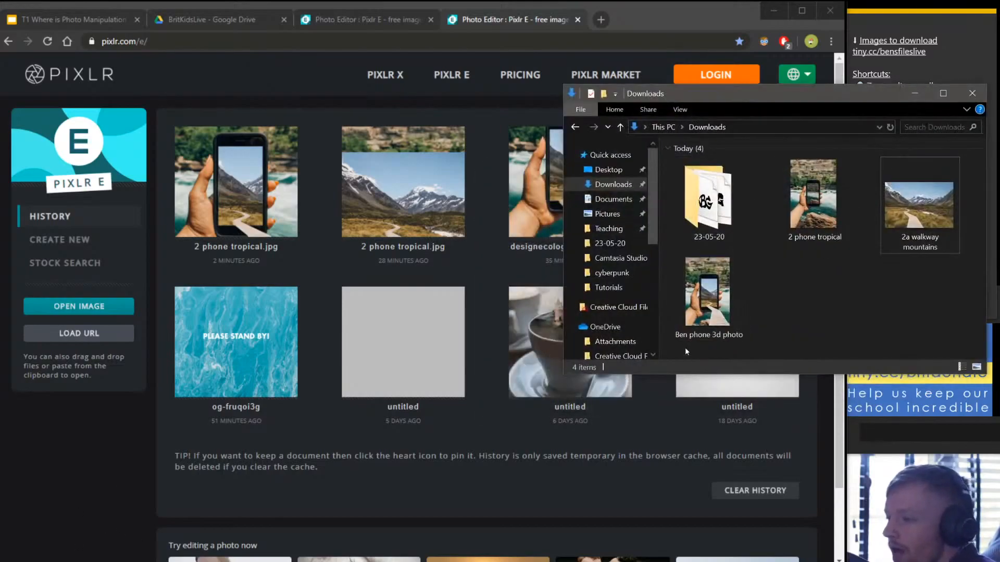
{"action": "left_click", "coordinate": [701, 313]}
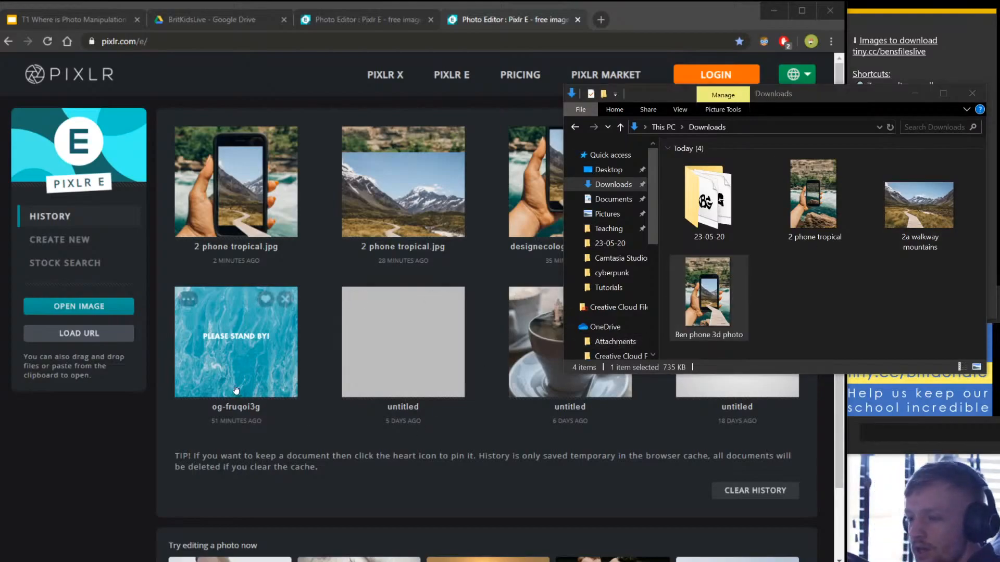
{"action": "left_click", "coordinate": [226, 346]}
{"action": "double_click", "coordinate": [338, 304]}
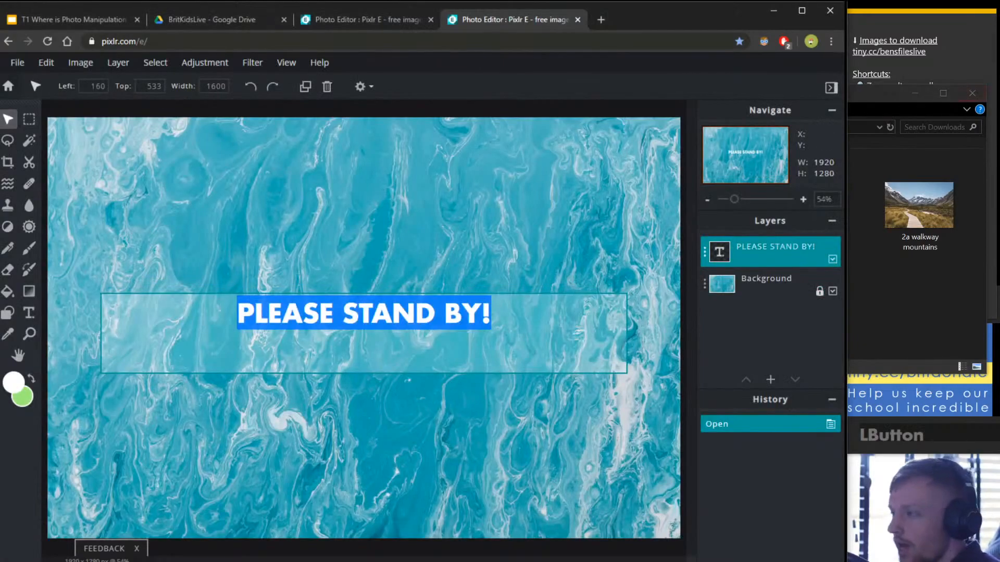
{"action": "left_click", "coordinate": [904, 62]}
{"action": "key", "text": "Return"}
{"action": "key", "text": "Return"}
{"action": "left_click", "coordinate": [323, 308]}
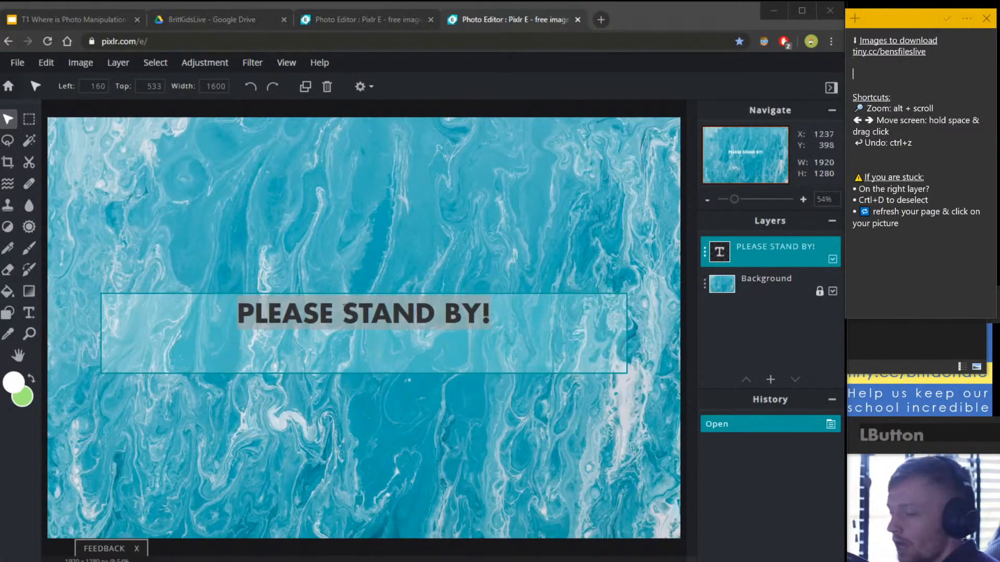
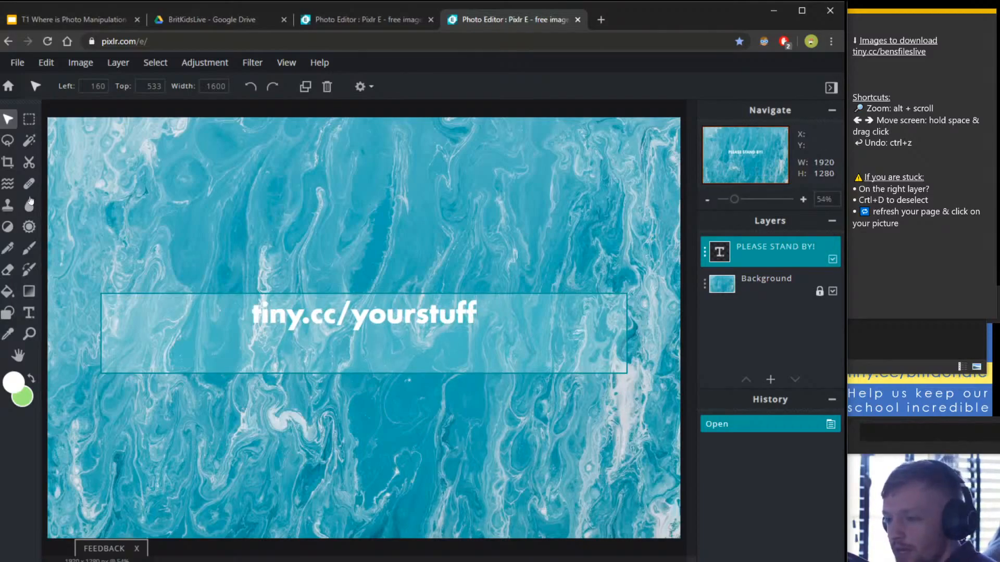
{"action": "left_click", "coordinate": [887, 71]}
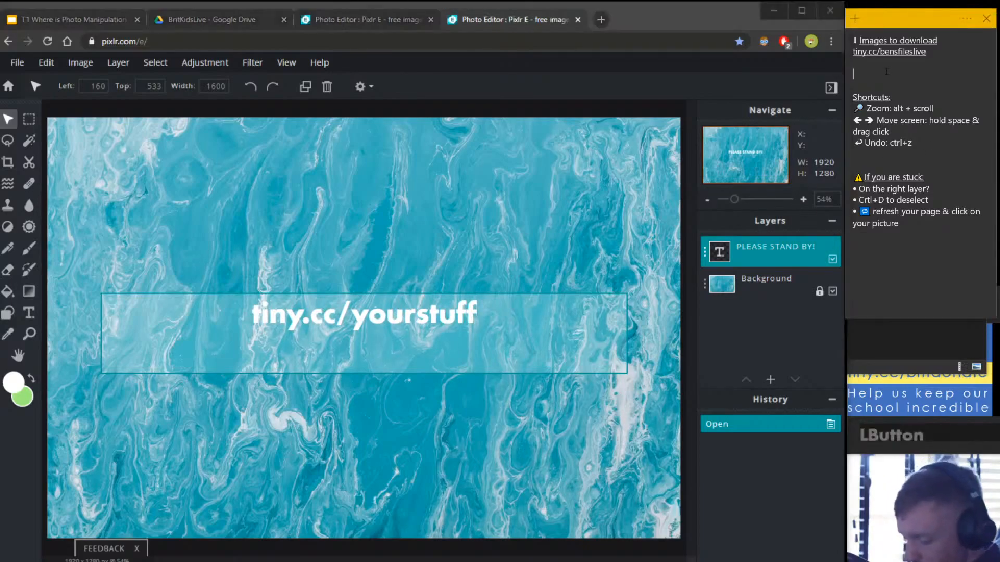
{"action": "type", "text": "Your stuff:"}
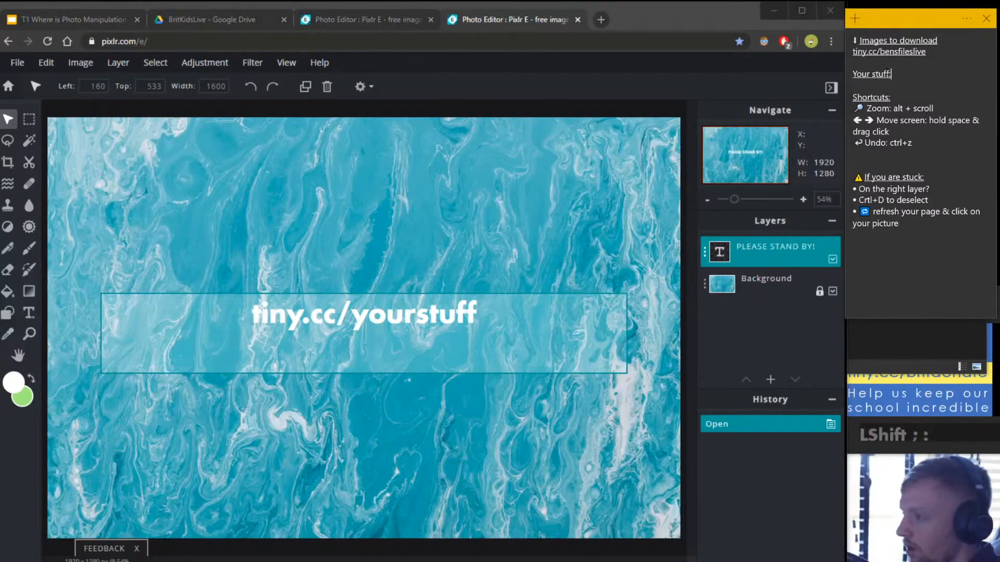
{"action": "key", "text": "Return"}
{"action": "type", "text": "tiny"}
{"action": "key", "text": "BackSpace"}
{"action": "key", "text": "BackSpace"}
{"action": "key", "text": "BackSpace"}
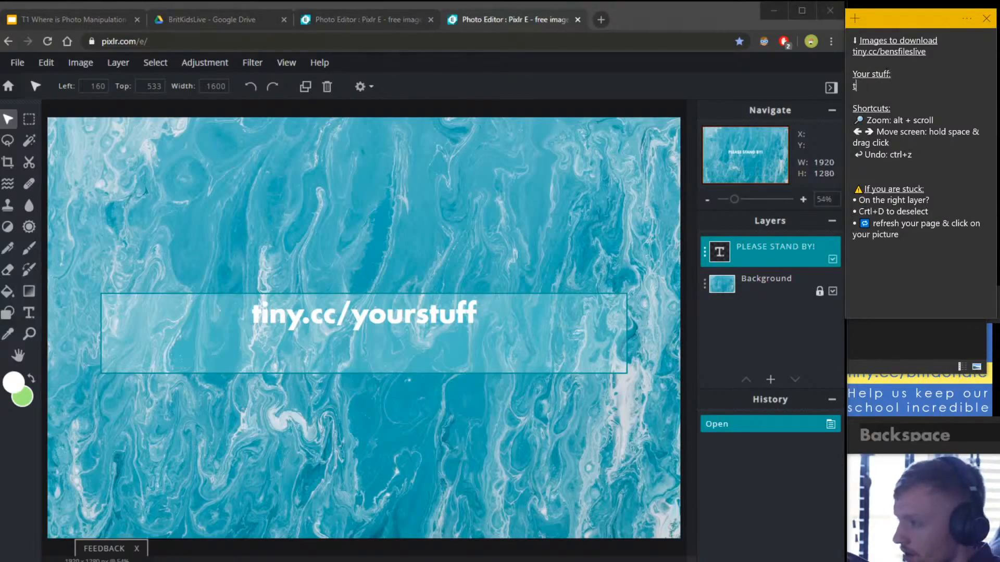
{"action": "key", "text": "BackSpace"}
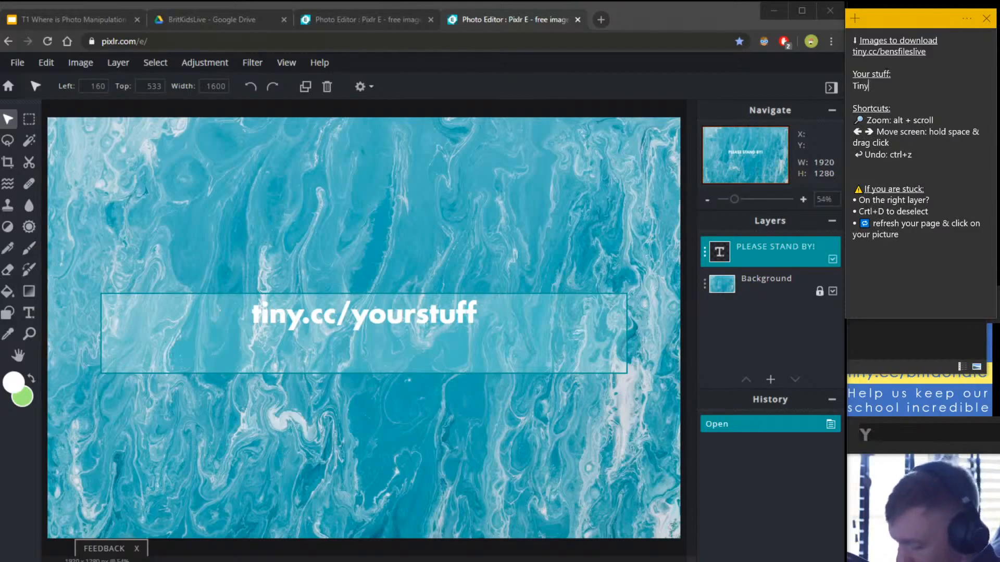
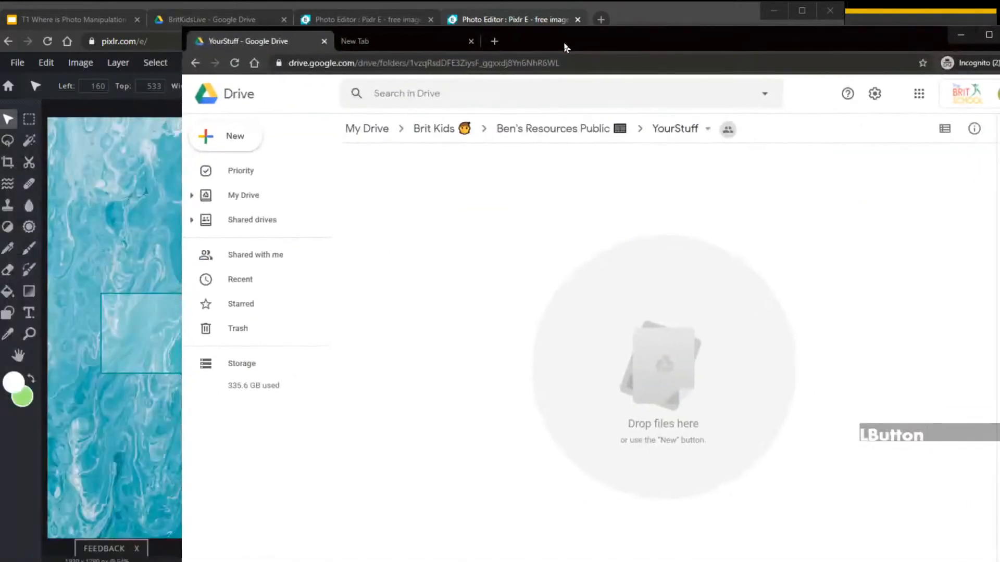
Reposition and resize the Drive window next to the Pixlr editor.
{"action": "left_click_drag", "start_coordinate": [564, 45], "coordinate": [445, 45]}
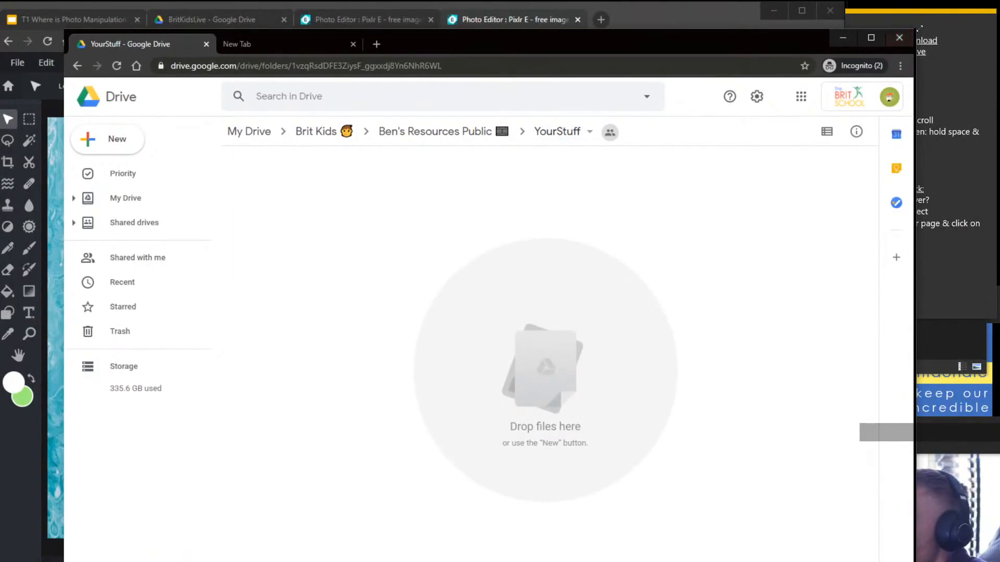
{"action": "left_click_drag", "start_coordinate": [917, 28], "coordinate": [692, 301]}
{"action": "left_click_drag", "start_coordinate": [575, 328], "coordinate": [591, 203]}
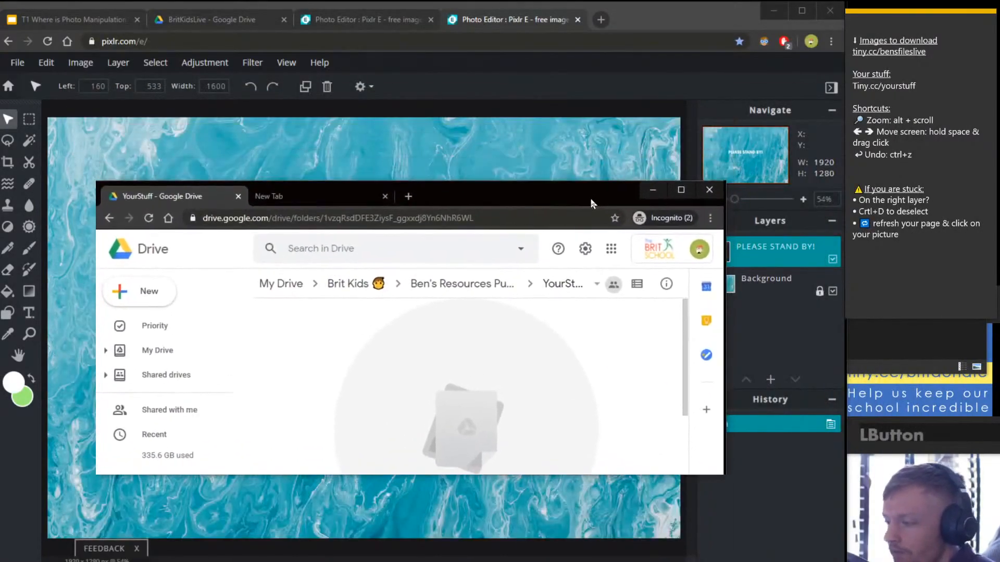
{"action": "left_click_drag", "start_coordinate": [732, 176], "coordinate": [789, 51]}
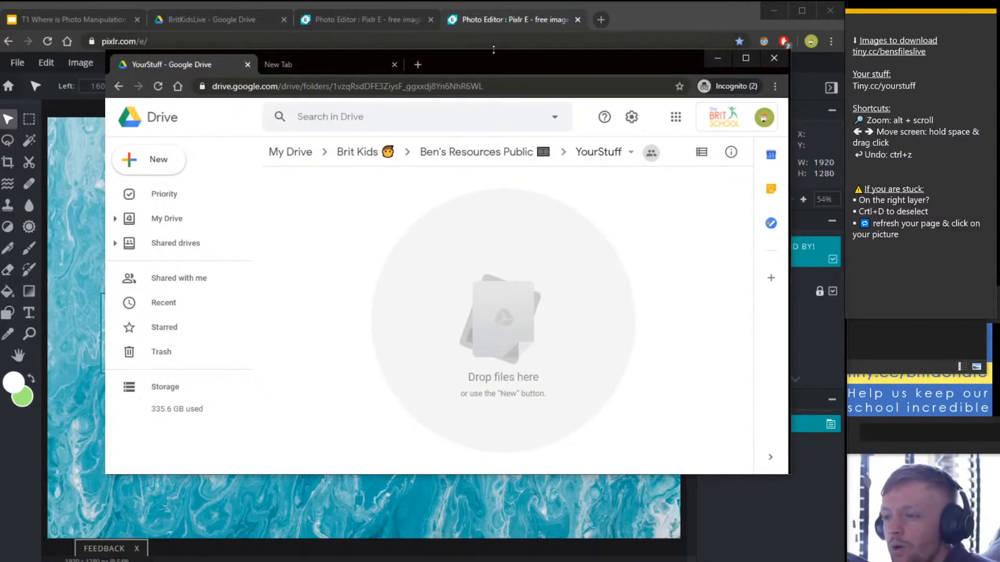
{"action": "left_click_drag", "start_coordinate": [500, 63], "coordinate": [466, 90]}
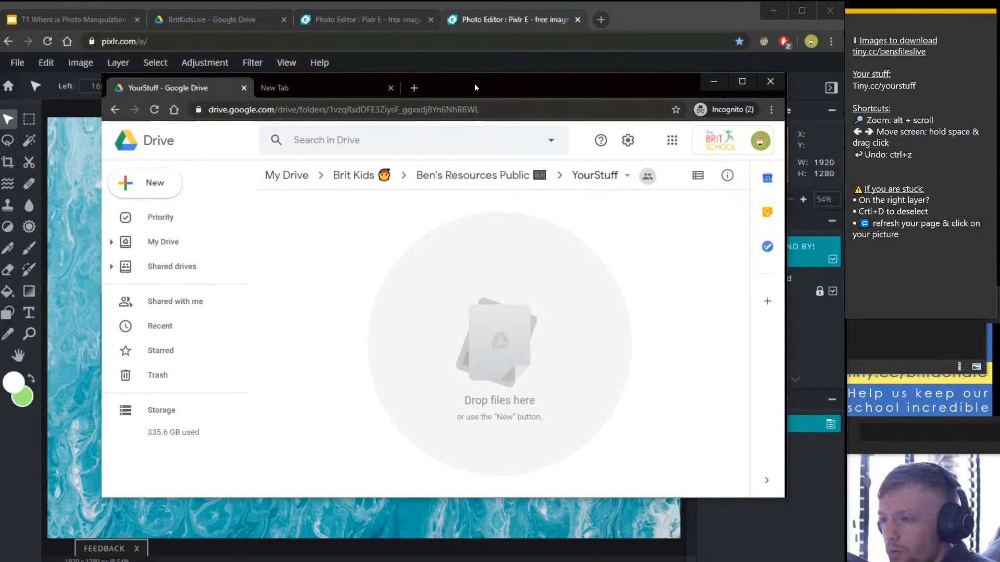
{"action": "mouse_move", "coordinate": [474, 84]}
{"action": "left_mouse_down"}
{"action": "mouse_move", "coordinate": [448, 108]}
{"action": "mouse_move", "coordinate": [465, 111]}
{"action": "mouse_move", "coordinate": [485, 94]}
{"action": "left_mouse_up"}
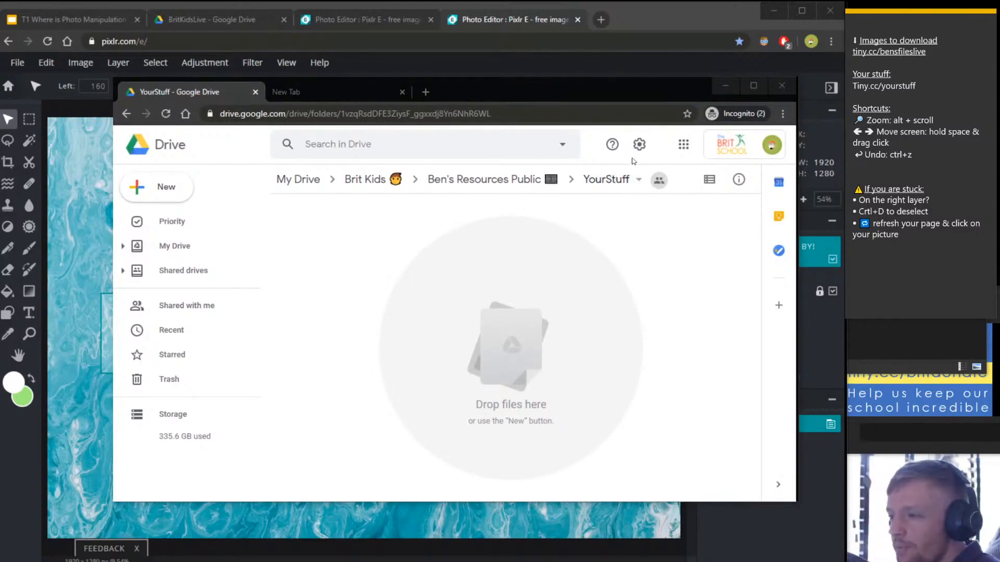
Change the YourStuff folder's link access from Viewer to Editor and close sharing.
{"action": "left_click", "coordinate": [631, 180]}
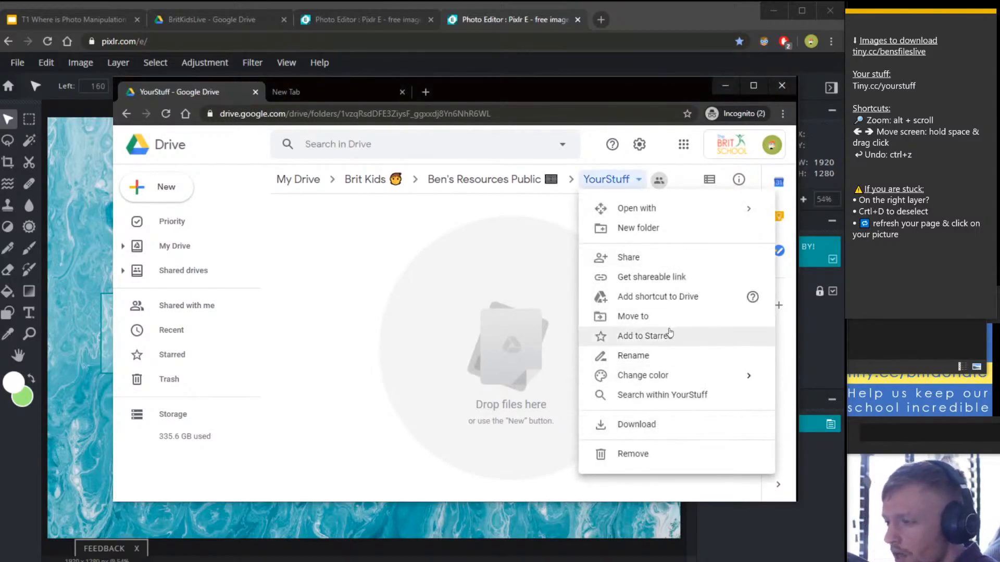
{"action": "left_click", "coordinate": [657, 258]}
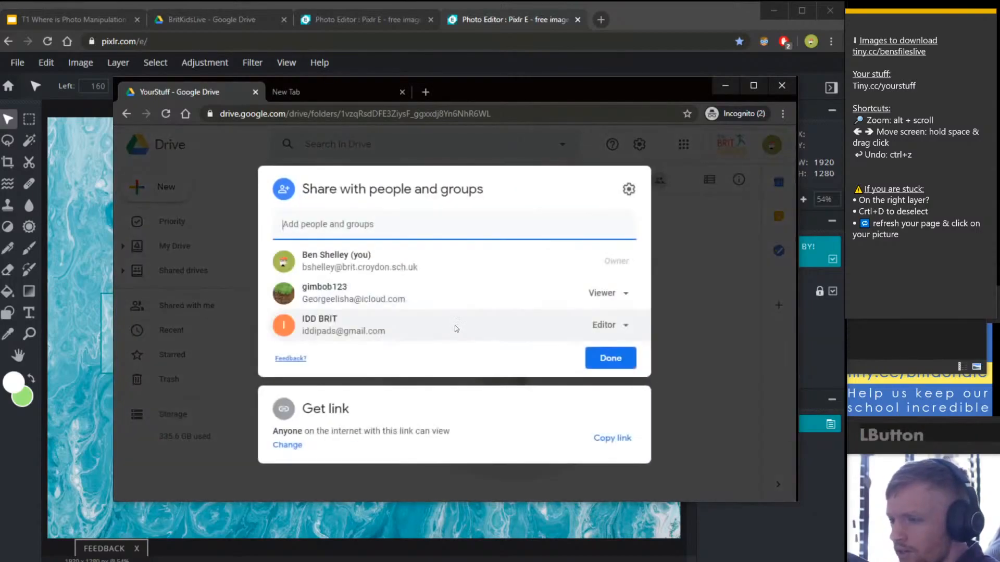
{"action": "left_click", "coordinate": [308, 424]}
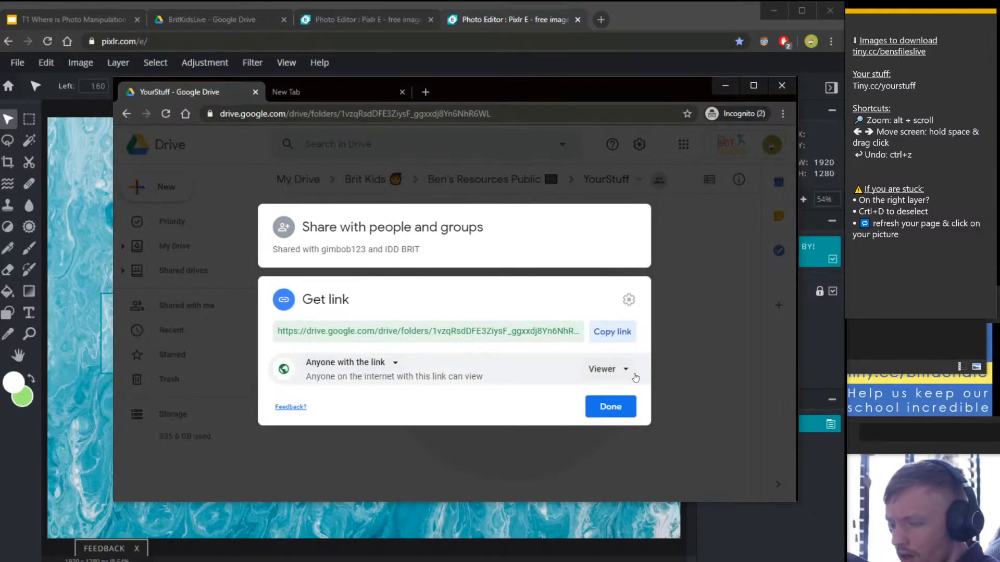
{"action": "left_click", "coordinate": [627, 371]}
{"action": "left_click", "coordinate": [655, 434]}
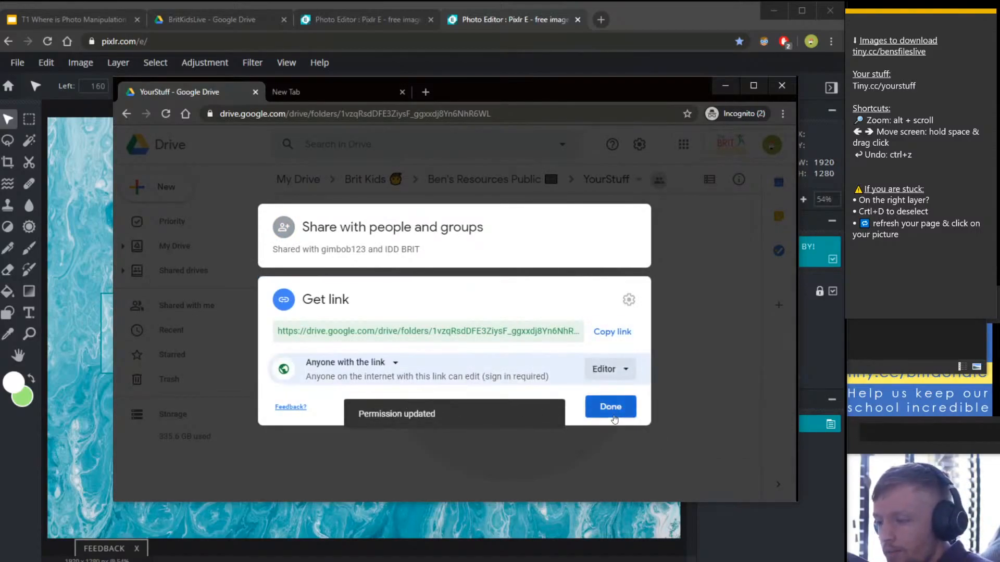
{"action": "left_click", "coordinate": [610, 415]}
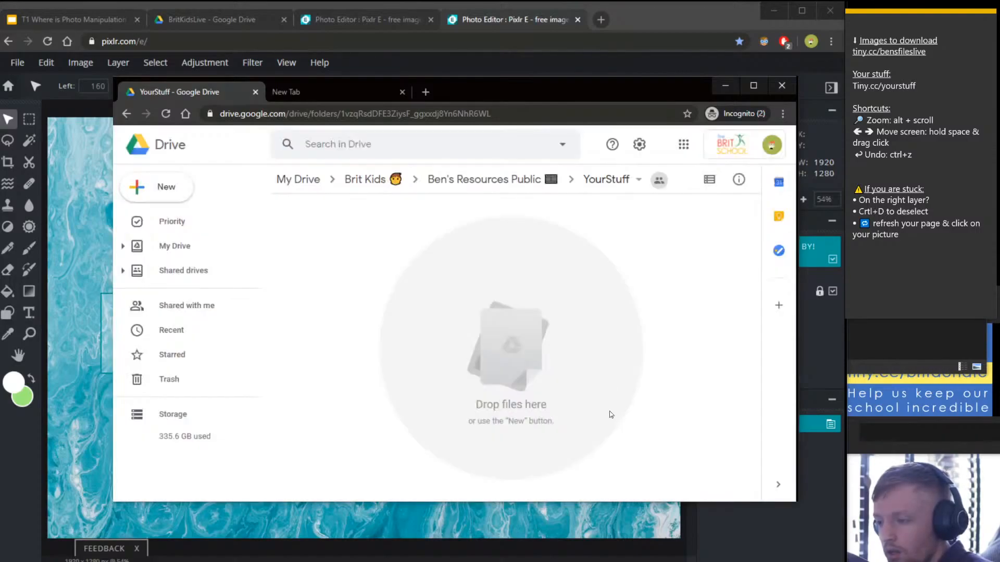
{"action": "right_click", "coordinate": [687, 314]}
{"action": "left_click", "coordinate": [495, 305]}
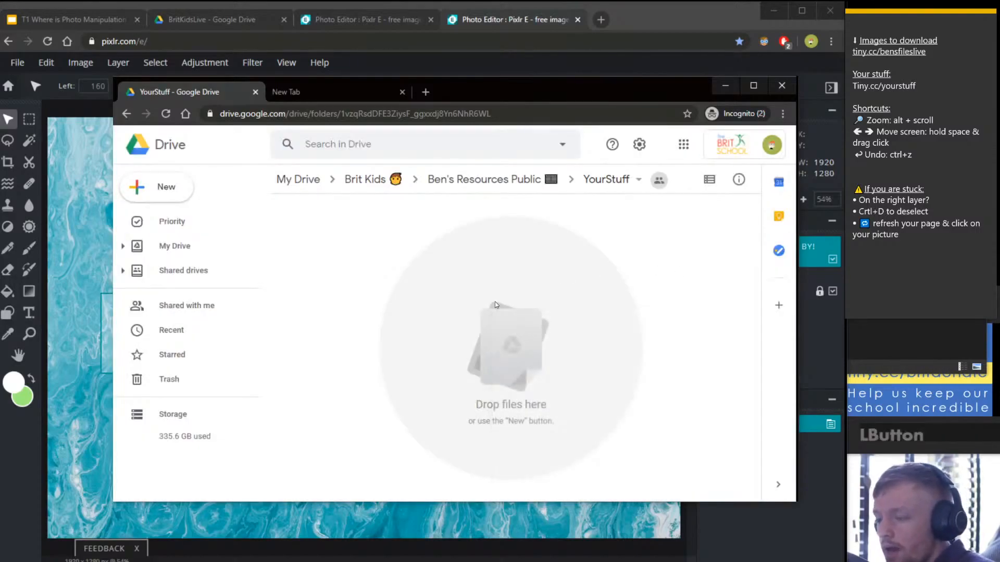
{"action": "right_click", "coordinate": [604, 182]}
{"action": "left_click", "coordinate": [355, 263]}
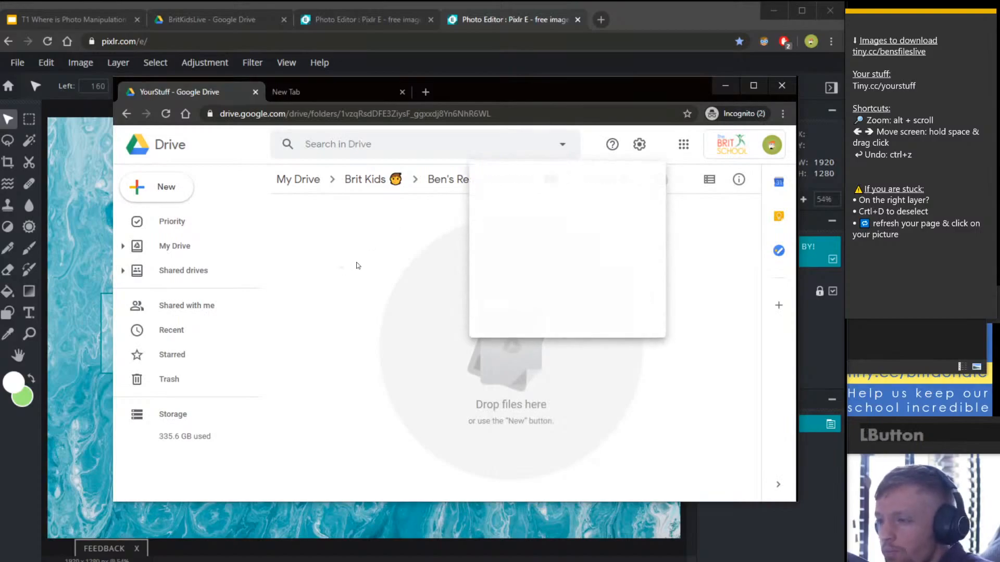
{"action": "left_click", "coordinate": [621, 179]}
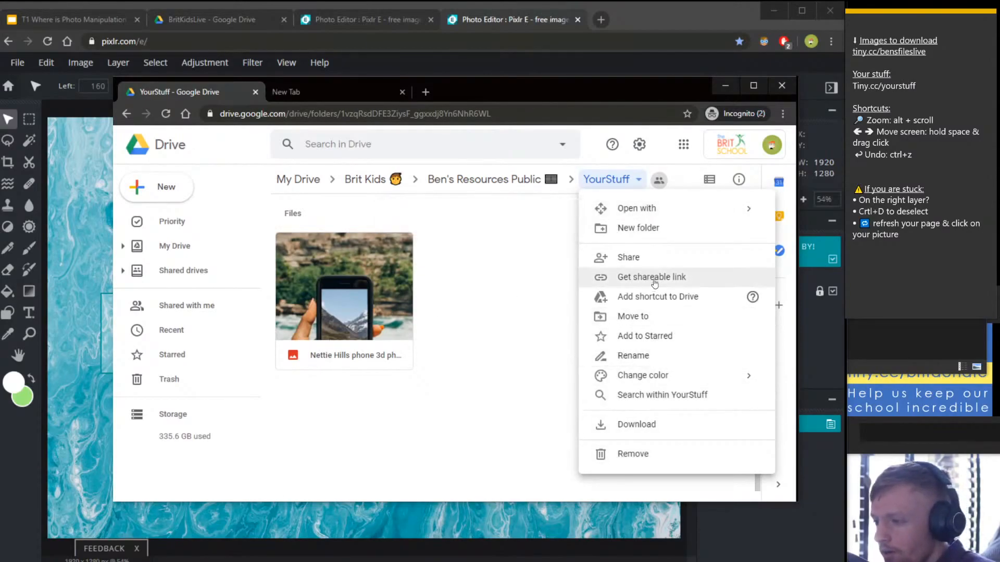
{"action": "left_click", "coordinate": [670, 260]}
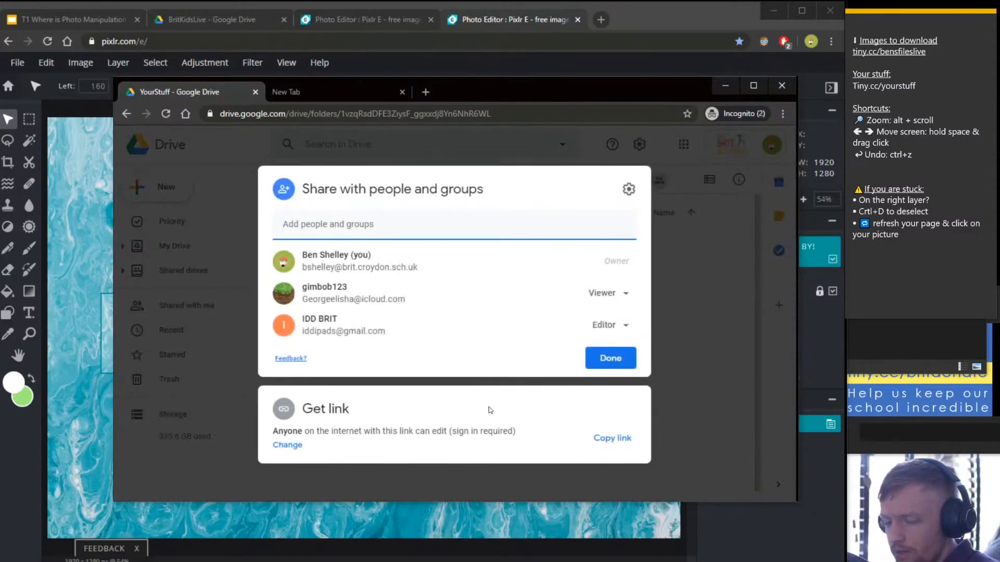
{"action": "left_click", "coordinate": [613, 439]}
{"action": "key", "text": "ctrl+v"}
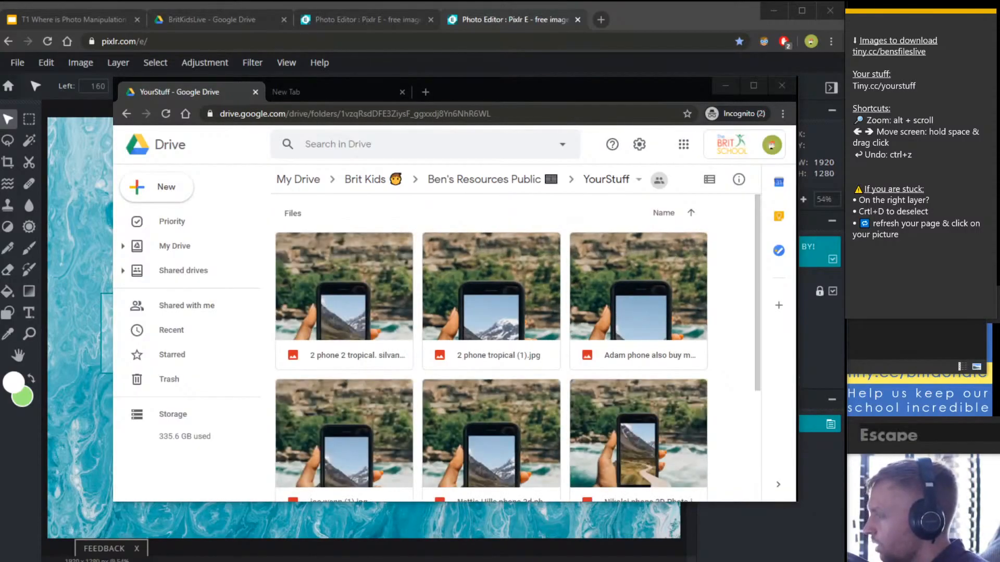
{"action": "scroll", "coordinate": [391, 363], "scroll_direction": "down", "scroll_amount": 3}
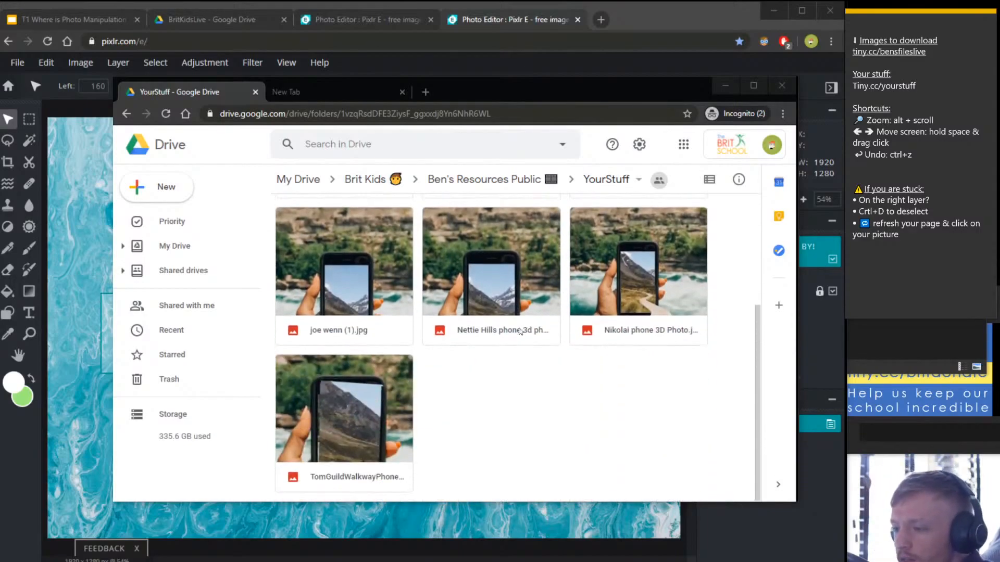
{"action": "scroll", "coordinate": [631, 306], "scroll_direction": "up", "scroll_amount": 3}
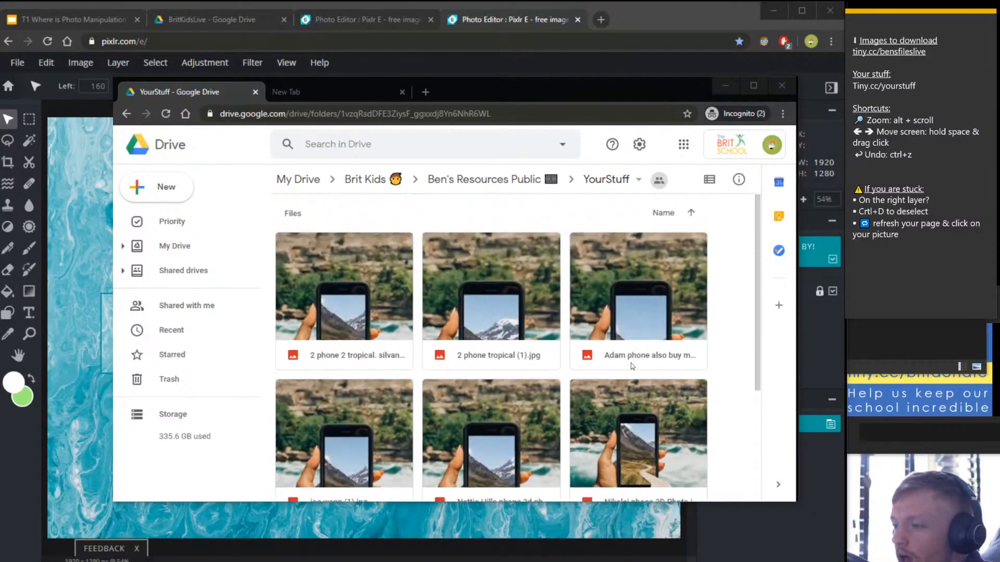
{"action": "scroll", "coordinate": [632, 306], "scroll_direction": "down", "scroll_amount": 2}
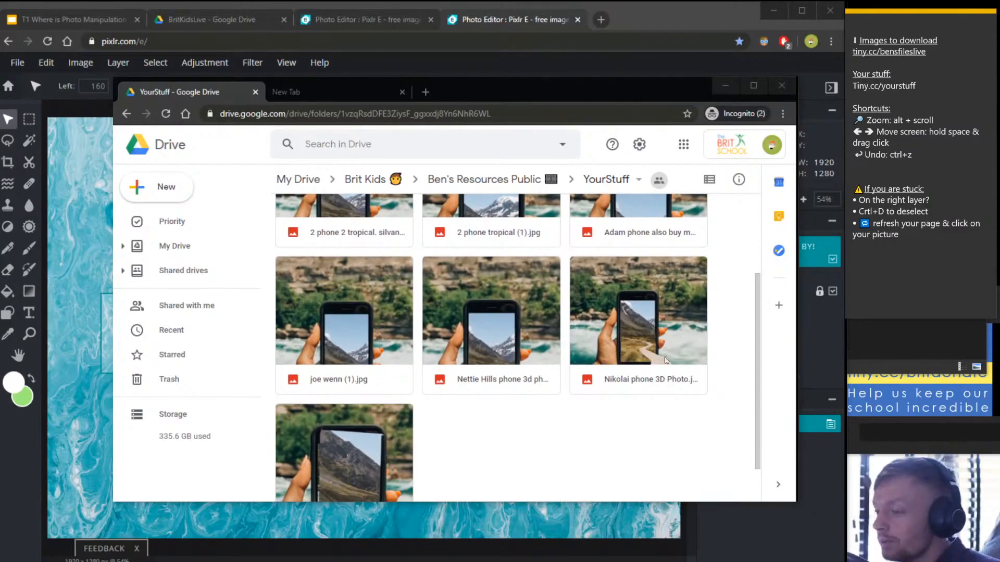
{"action": "left_click", "coordinate": [602, 472]}
{"action": "scroll", "coordinate": [649, 313], "scroll_direction": "up", "scroll_amount": 3}
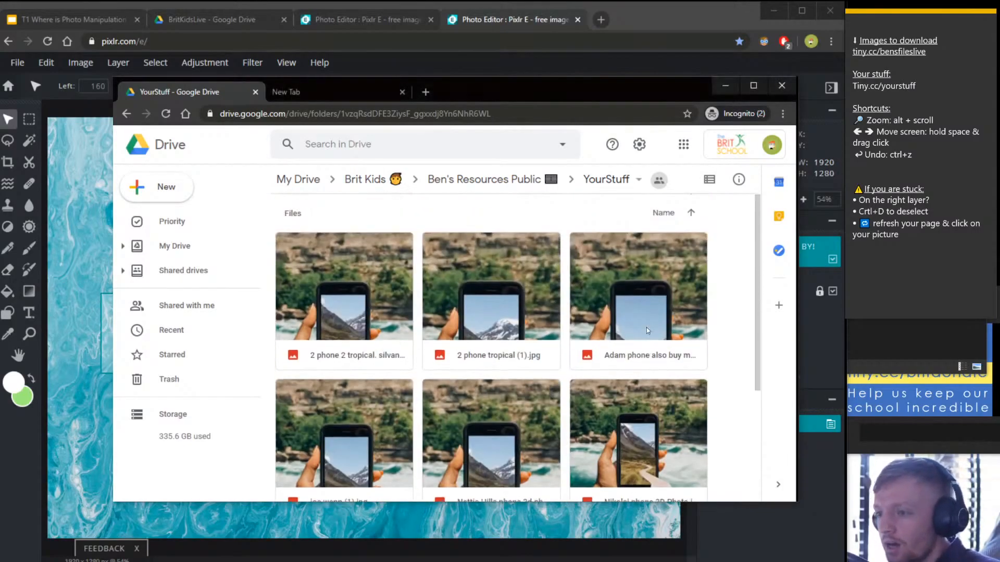
{"action": "scroll", "coordinate": [649, 323], "scroll_direction": "down", "scroll_amount": 3}
{"action": "scroll", "coordinate": [650, 338], "scroll_direction": "up", "scroll_amount": 3}
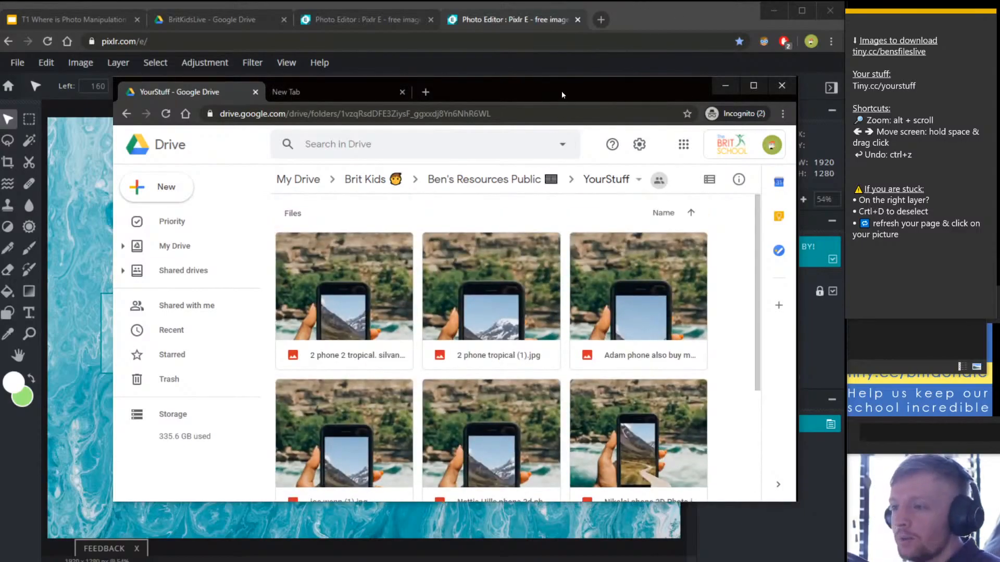
Open '1A phone white background' from the 23-05-20 folder as a new Pixlr document.
{"action": "left_click", "coordinate": [576, 75]}
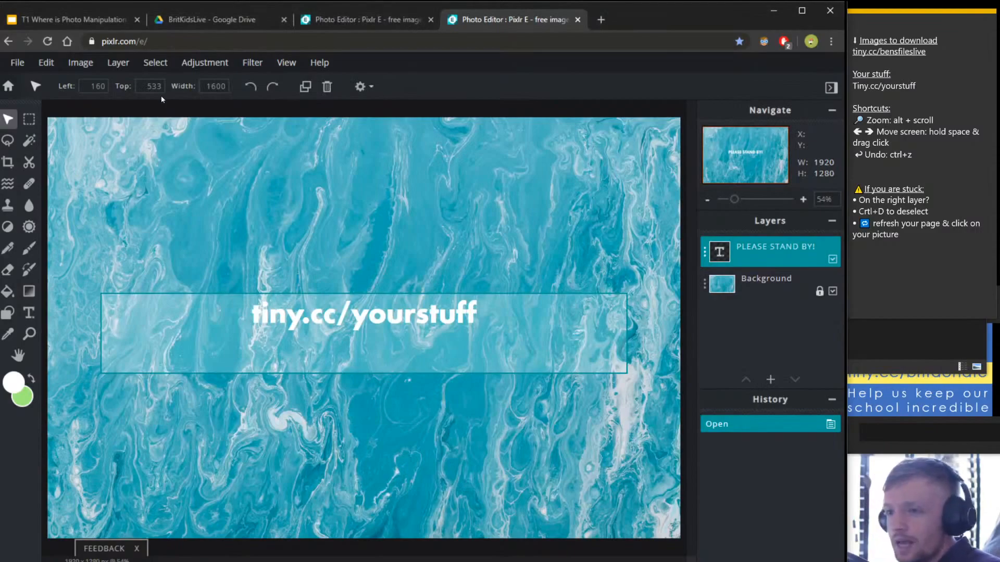
{"action": "left_click", "coordinate": [917, 344]}
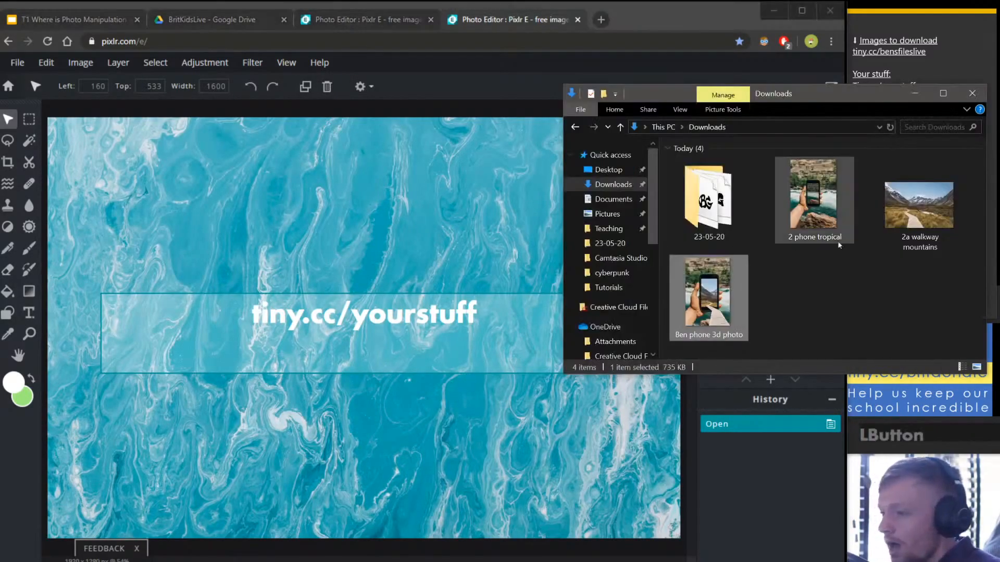
{"action": "double_click", "coordinate": [709, 200]}
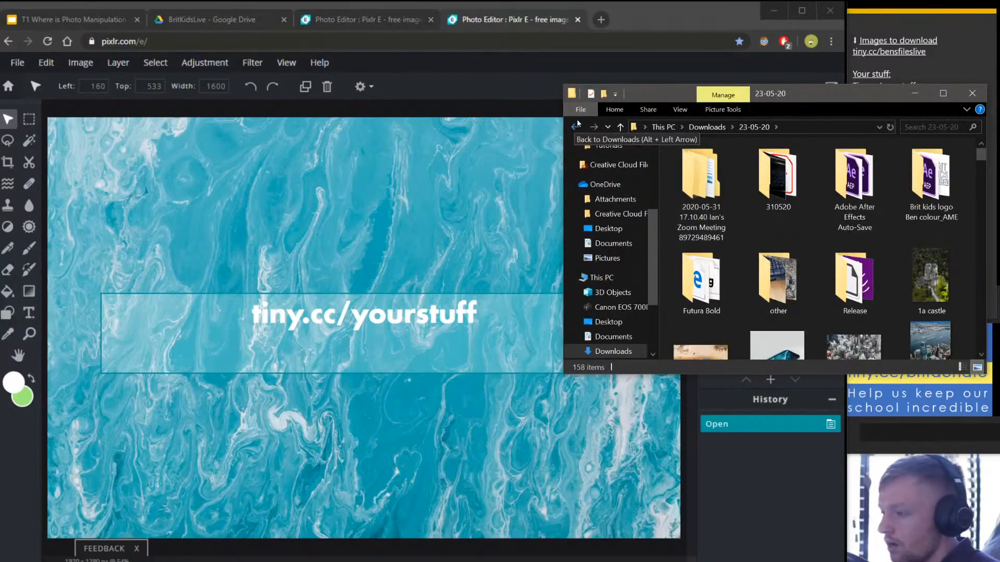
{"action": "scroll", "coordinate": [797, 229], "scroll_direction": "down", "scroll_amount": 1}
{"action": "left_click", "coordinate": [801, 306]}
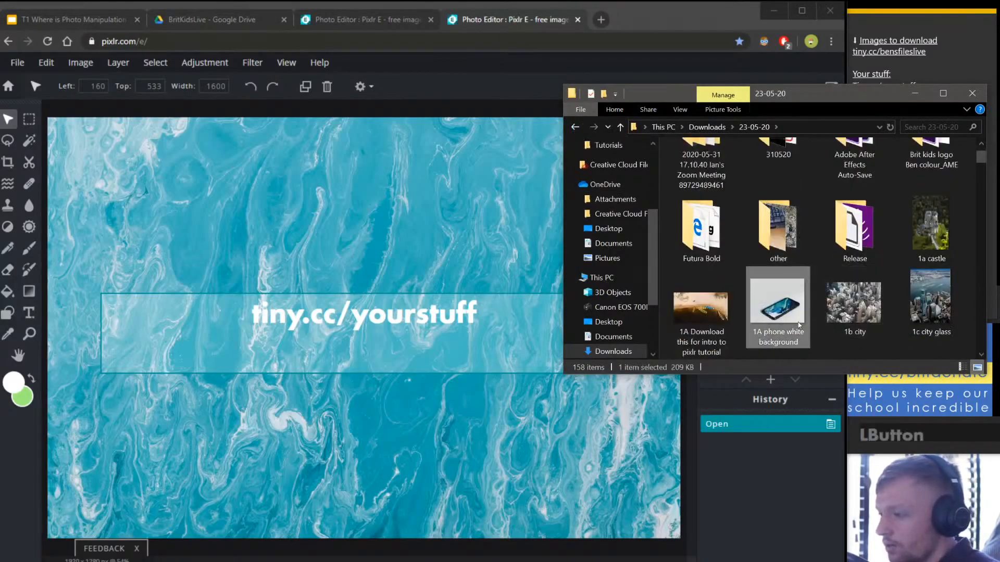
{"action": "left_click_drag", "start_coordinate": [774, 311], "coordinate": [362, 195]}
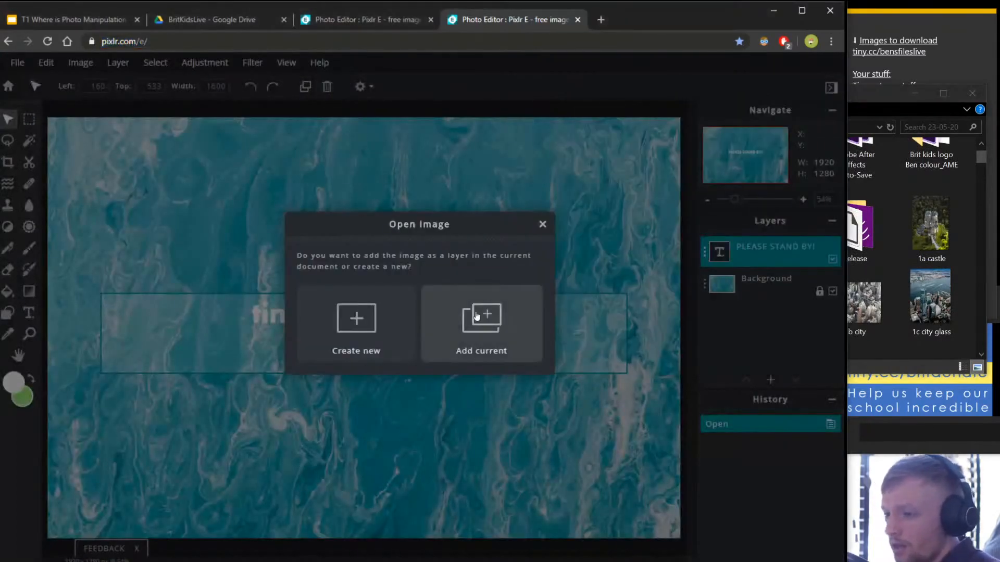
{"action": "left_click", "coordinate": [370, 325]}
Add '1c city glass' as a layer over the phone photo.
{"action": "left_click", "coordinate": [904, 283]}
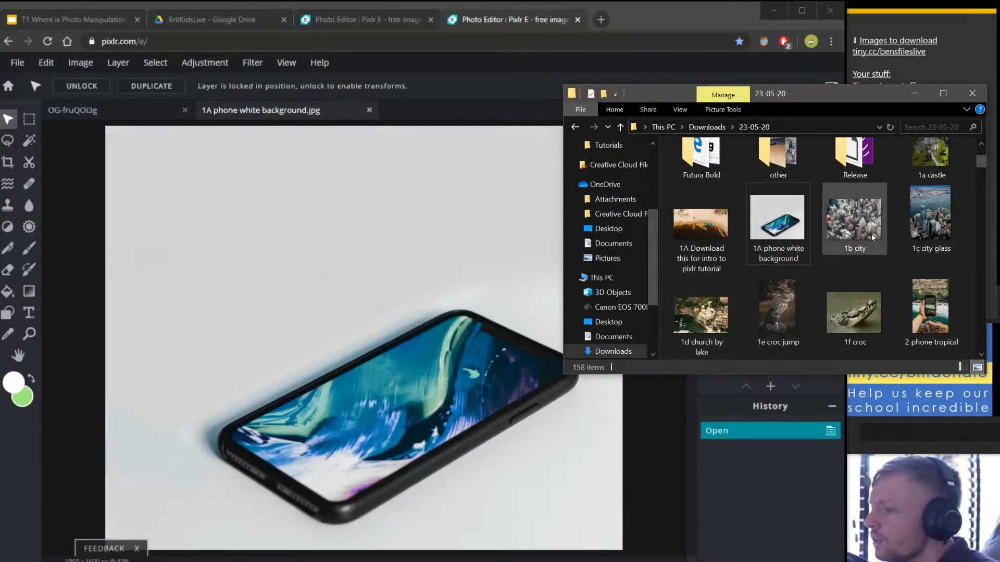
{"action": "left_click", "coordinate": [929, 231]}
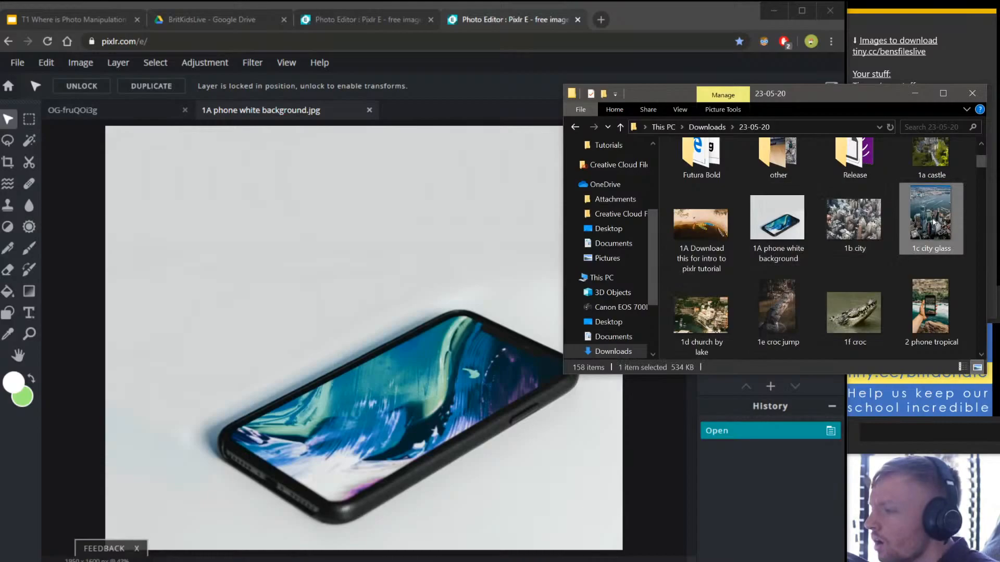
{"action": "left_click_drag", "start_coordinate": [934, 223], "coordinate": [387, 359]}
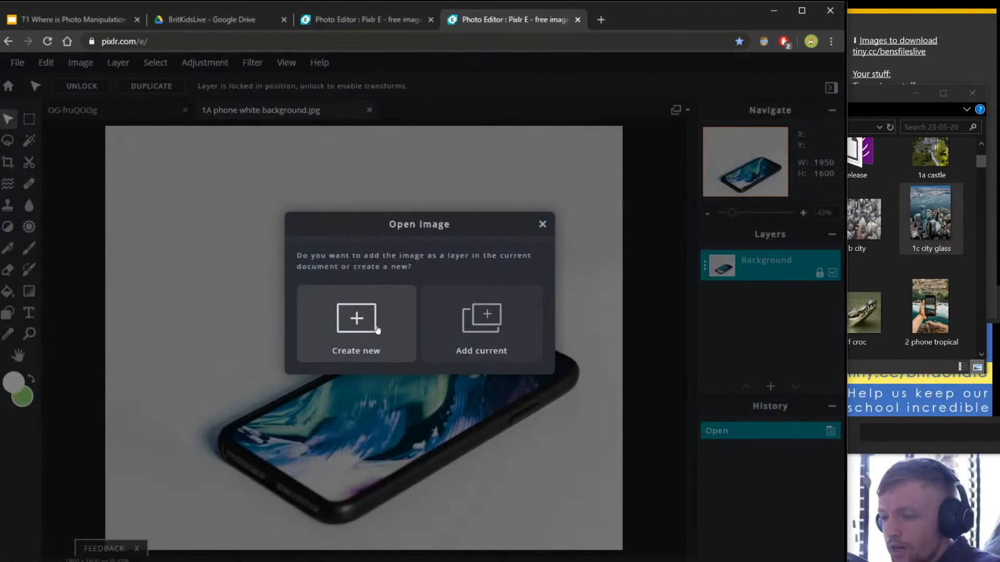
{"action": "left_click", "coordinate": [335, 329]}
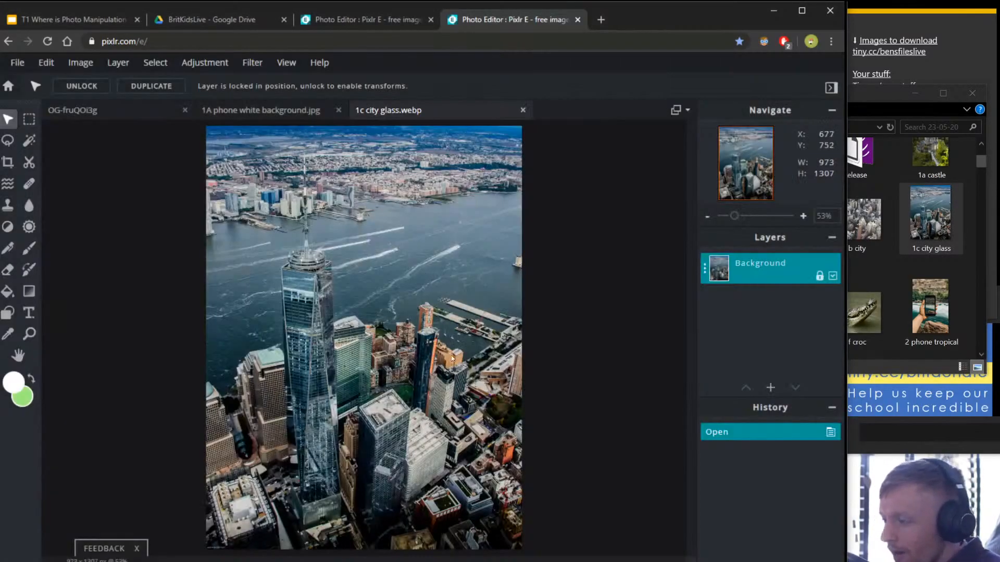
{"action": "left_click", "coordinate": [522, 110]}
{"action": "left_click_drag", "start_coordinate": [930, 213], "coordinate": [503, 319]}
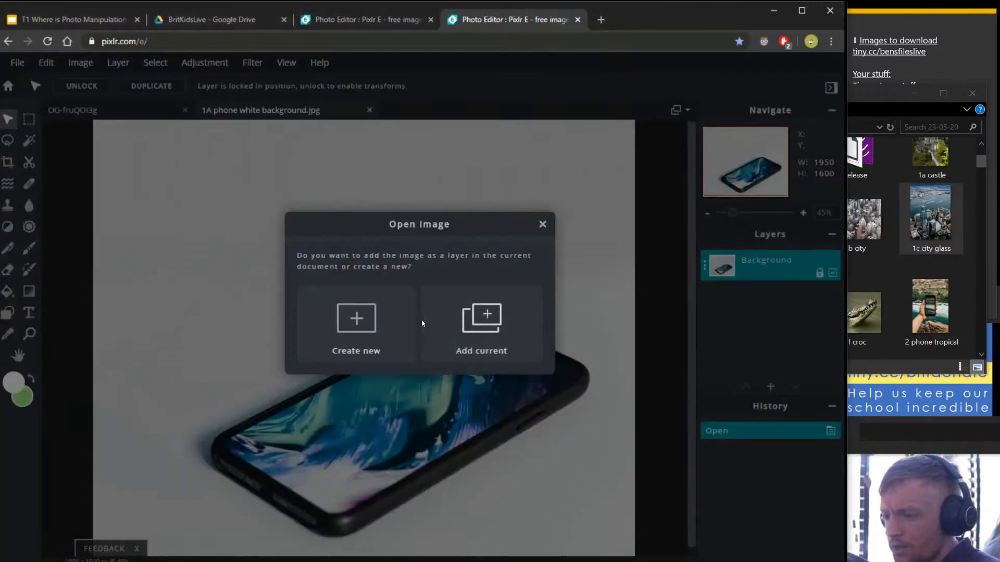
{"action": "left_click", "coordinate": [494, 321]}
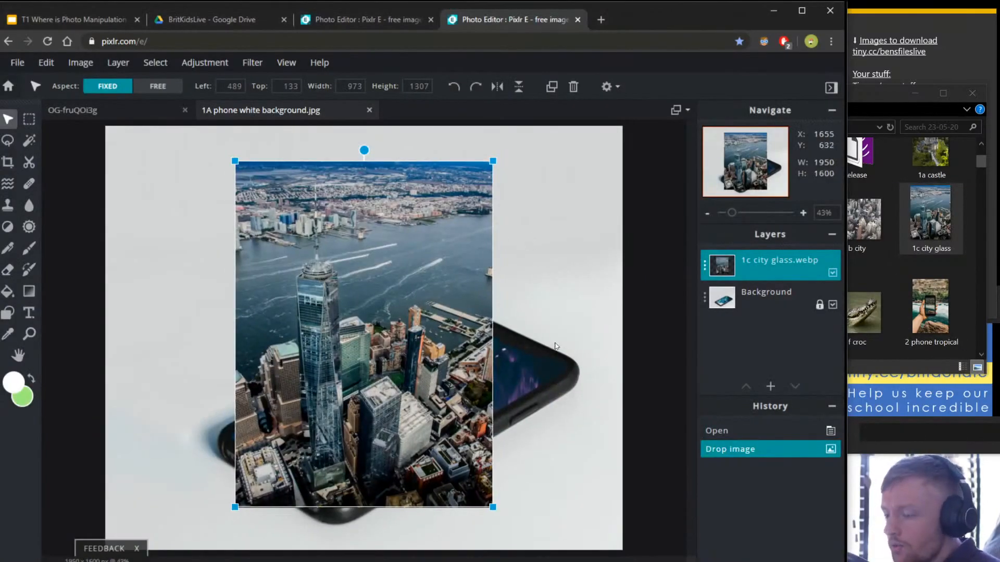
Move the city layer over the phone and enlarge it from its lower-right corner.
{"action": "left_click_drag", "start_coordinate": [498, 150], "coordinate": [567, 94]}
{"action": "scroll", "coordinate": [477, 277], "scroll_direction": "down", "scroll_amount": 3}
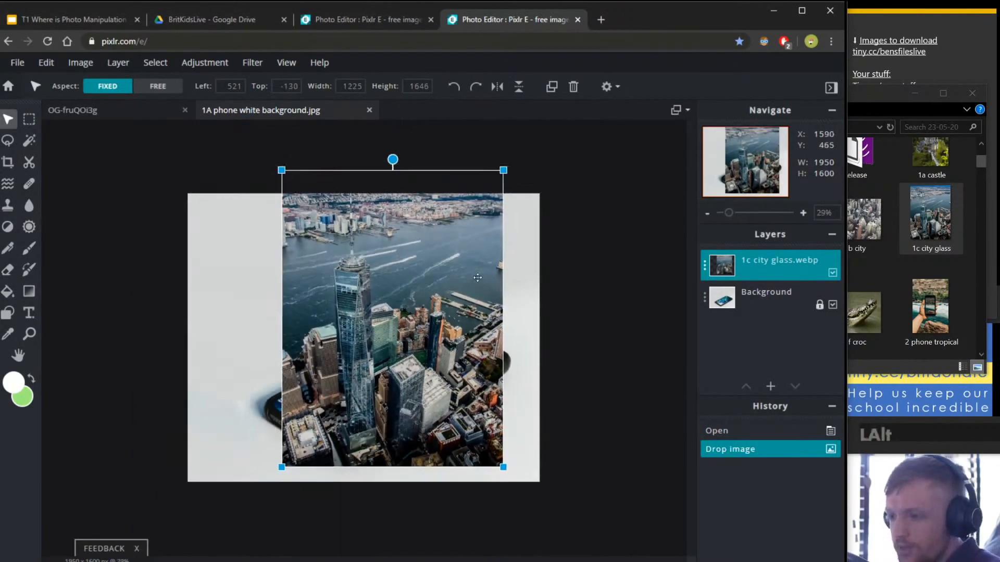
{"action": "scroll", "coordinate": [478, 278], "scroll_direction": "up", "scroll_amount": 1}
{"action": "left_click_drag", "start_coordinate": [421, 340], "coordinate": [411, 326]}
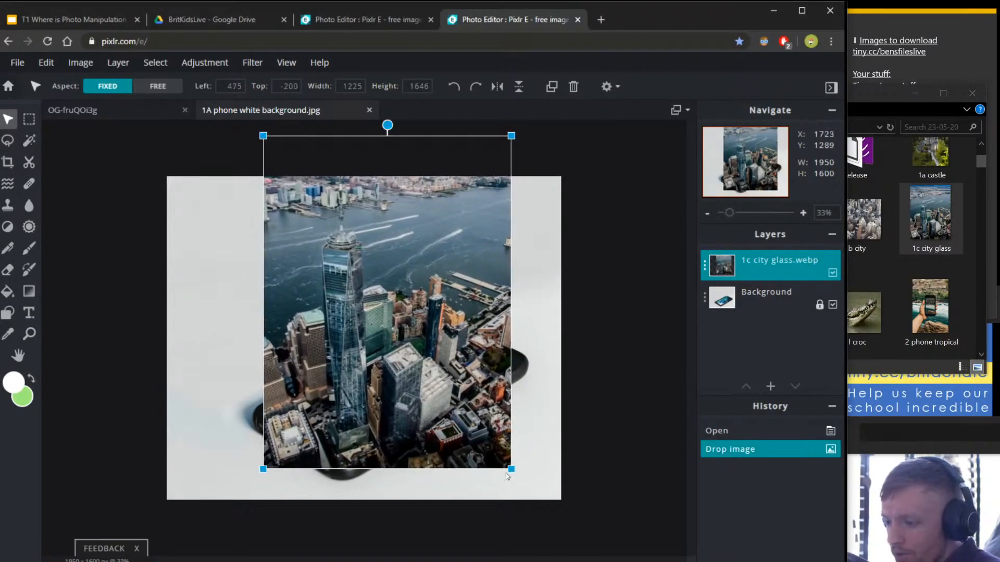
{"action": "left_click_drag", "start_coordinate": [511, 470], "coordinate": [521, 477]}
{"action": "left_click", "coordinate": [751, 273]}
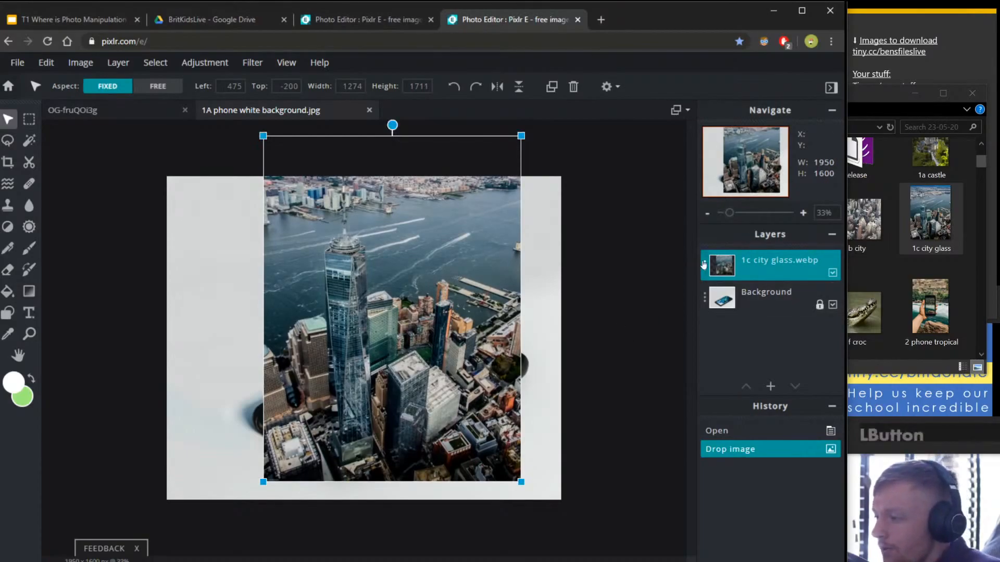
Set the city layer's transparency to 40 and pick the Lasso tool.
{"action": "left_click", "coordinate": [839, 136]}
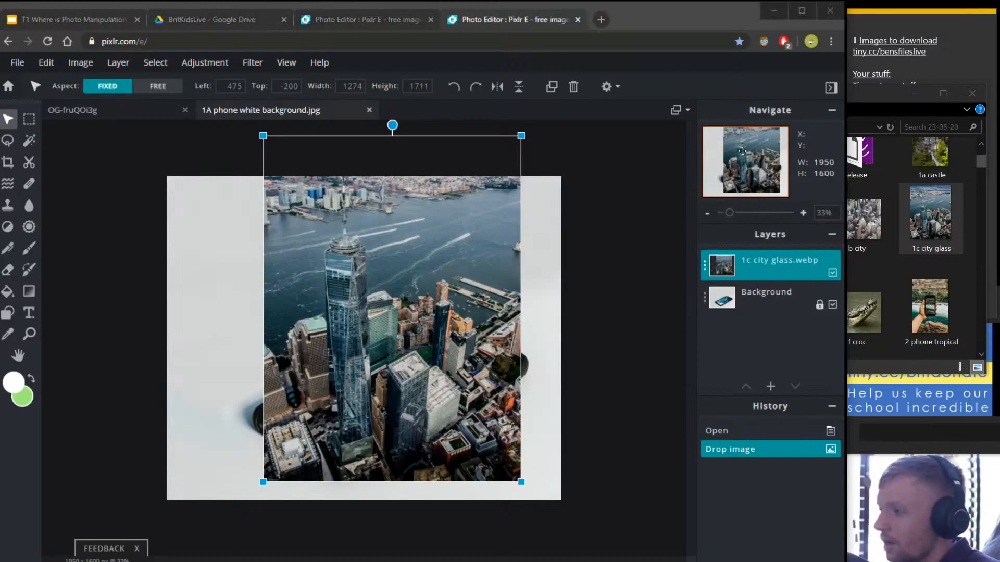
{"action": "left_click", "coordinate": [704, 265]}
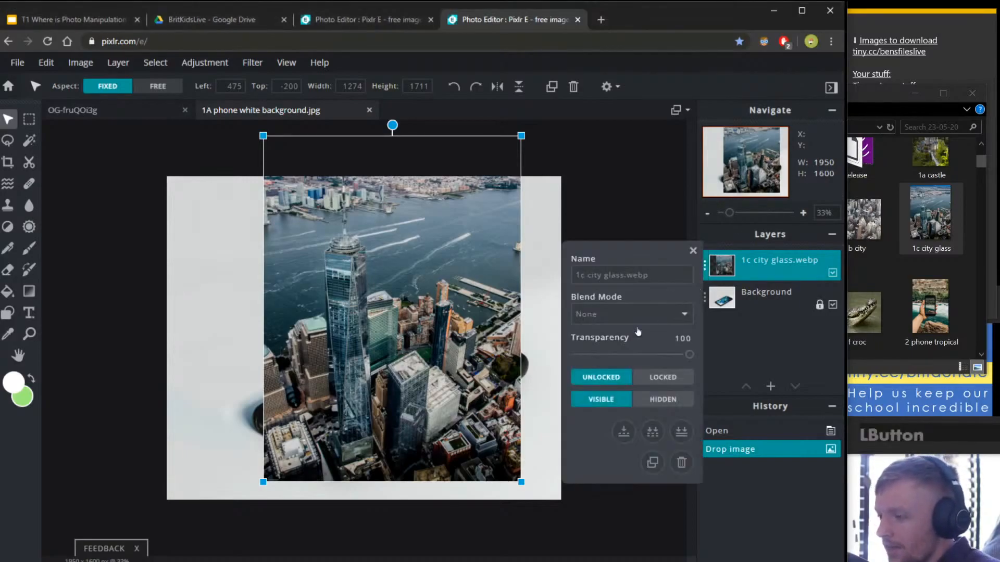
{"action": "left_click", "coordinate": [623, 355]}
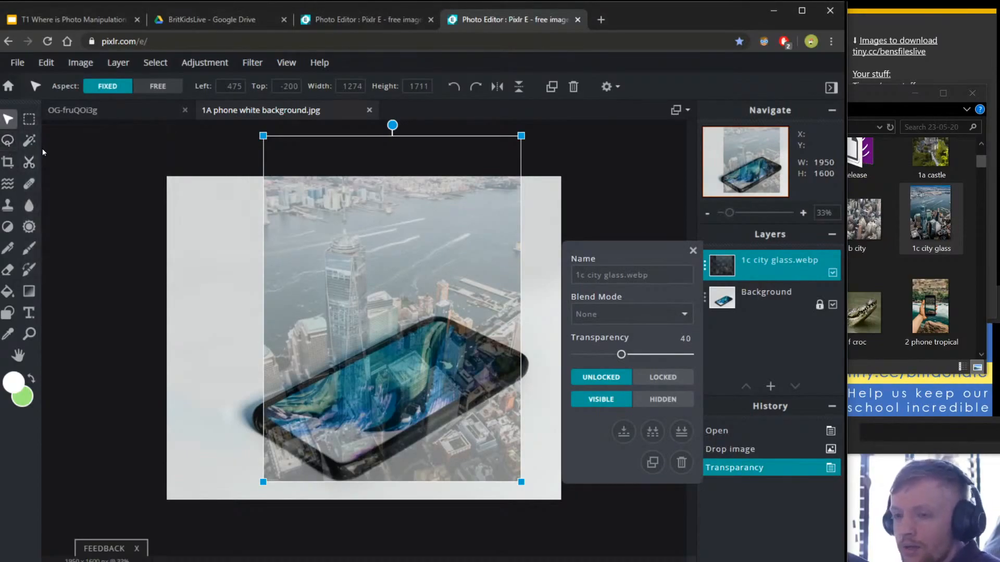
{"action": "left_click", "coordinate": [8, 140]}
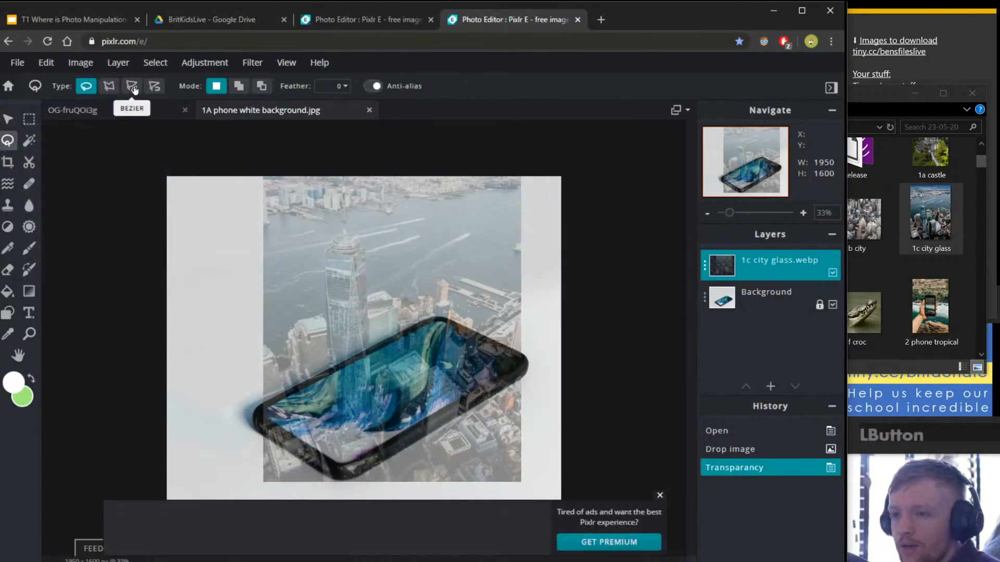
Switch the lasso to polygon mode and set its feather to 10.
{"action": "left_click", "coordinate": [109, 86]}
{"action": "scroll", "coordinate": [492, 483], "scroll_direction": "up", "scroll_amount": 4}
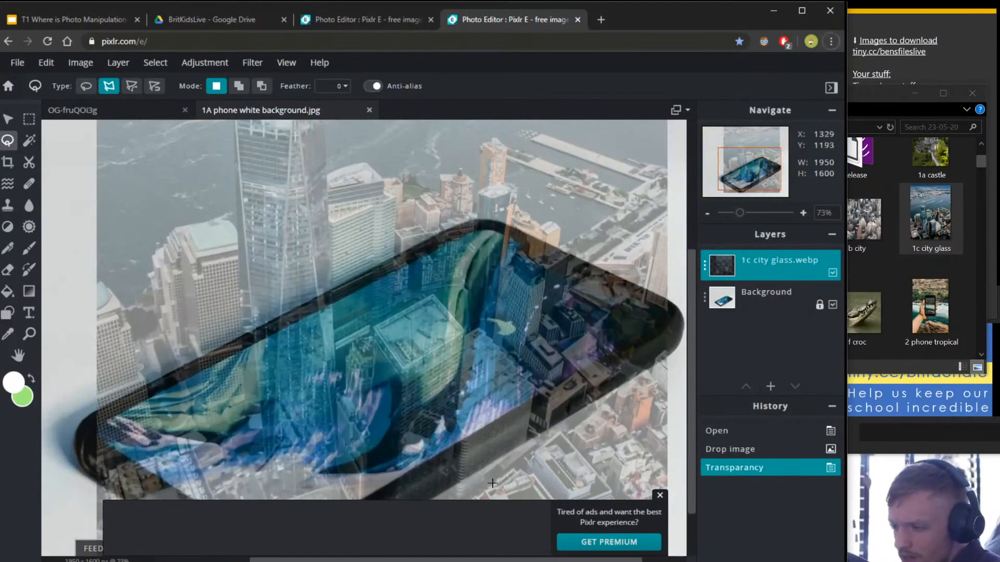
{"action": "left_click", "coordinate": [660, 495]}
{"action": "left_click_drag", "start_coordinate": [184, 304], "coordinate": [168, 237]}
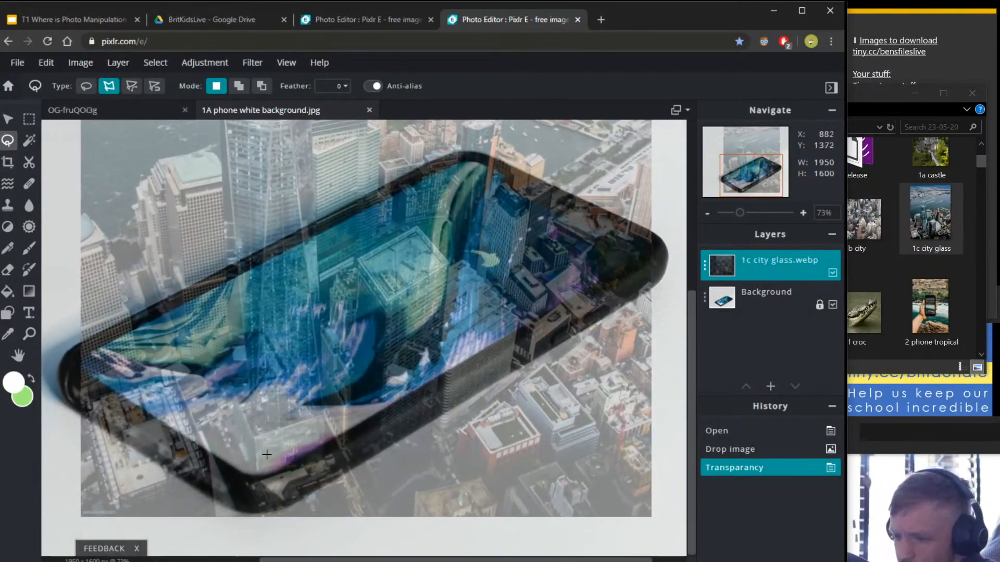
{"action": "left_click", "coordinate": [334, 86]}
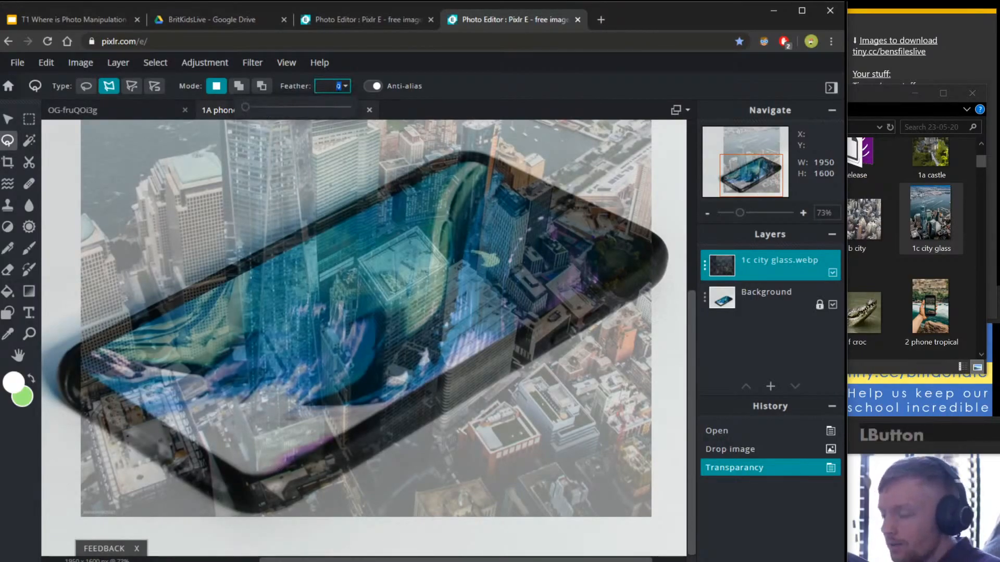
{"action": "type", "text": "10"}
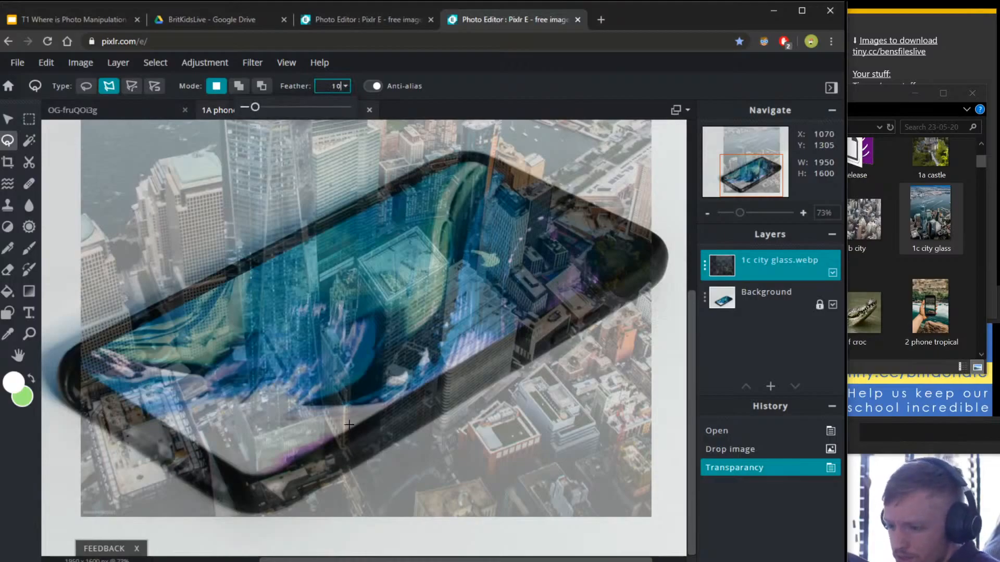
{"action": "scroll", "coordinate": [291, 484], "scroll_direction": "up", "scroll_amount": 5}
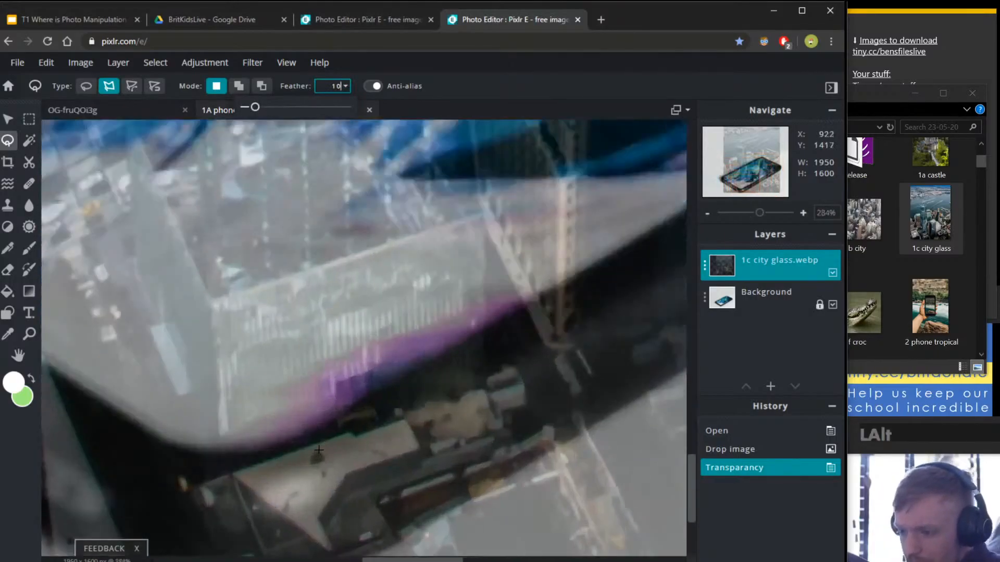
{"action": "scroll", "coordinate": [533, 362], "scroll_direction": "down", "scroll_amount": 6}
{"action": "scroll", "coordinate": [533, 362], "scroll_direction": "up", "scroll_amount": 3}
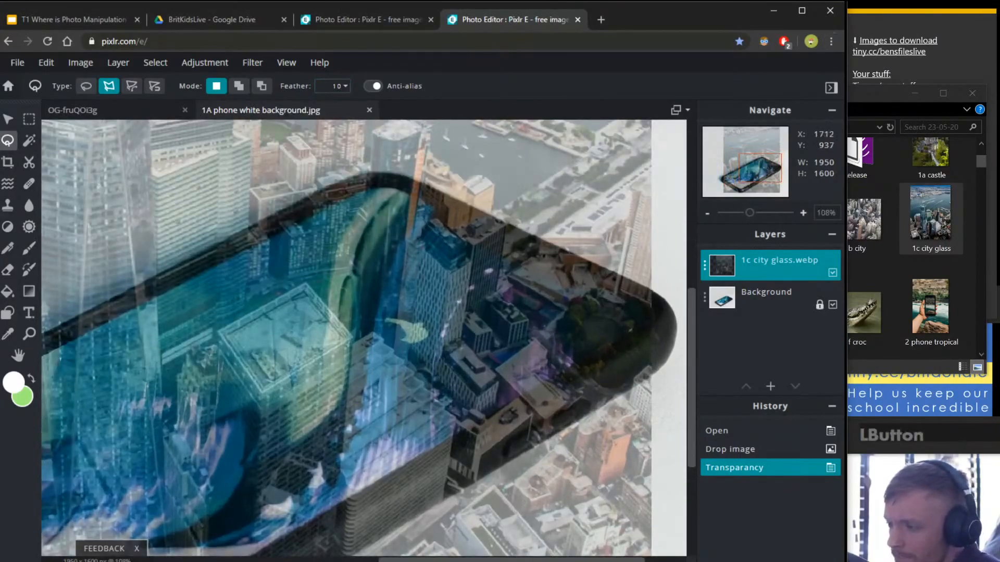
Outline the city area beyond the phone's lower edge and corner, then delete it.
{"action": "left_click", "coordinate": [633, 328]}
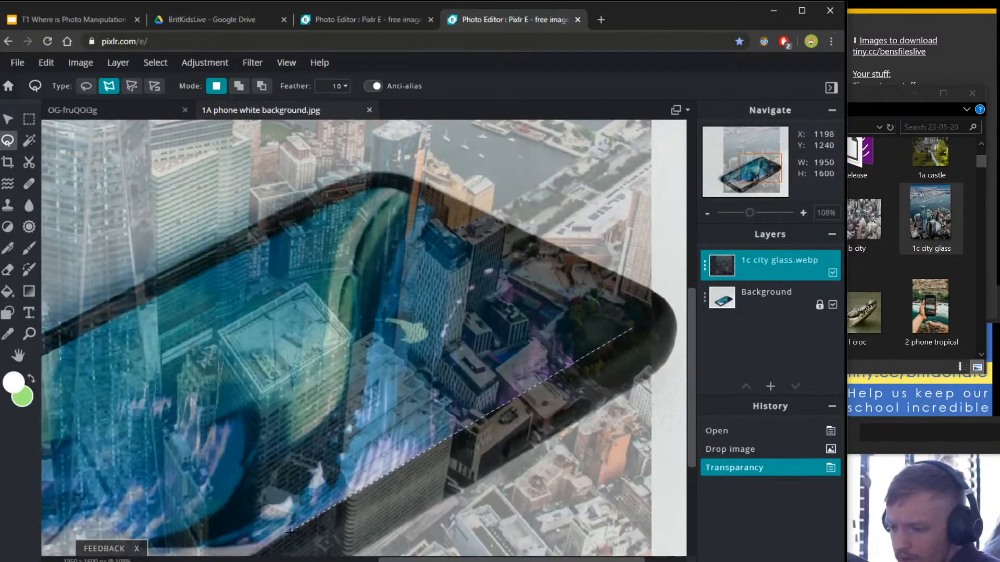
{"action": "left_click_drag", "start_coordinate": [289, 532], "coordinate": [406, 416]}
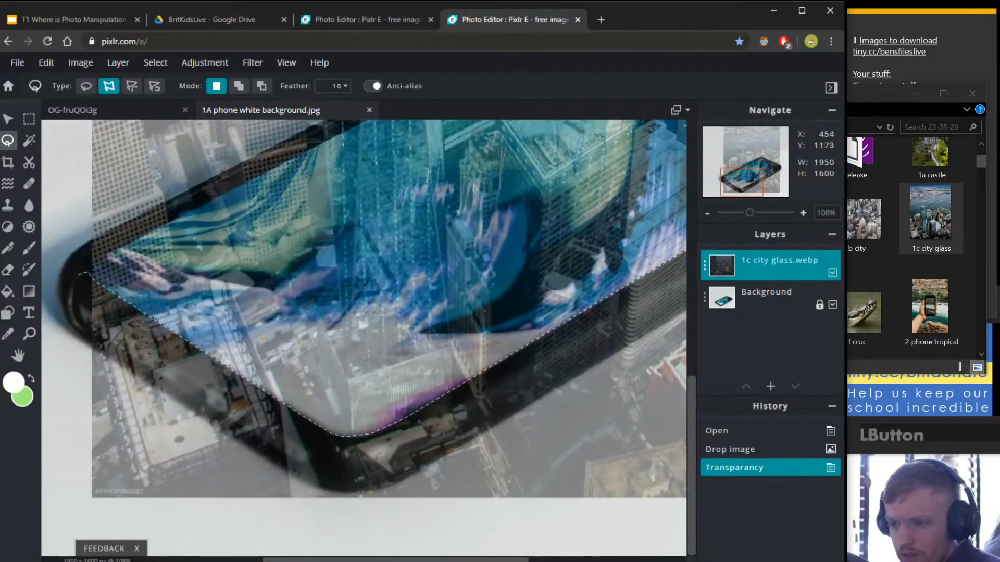
{"action": "left_click", "coordinate": [86, 272]}
{"action": "left_click", "coordinate": [82, 519]}
{"action": "left_click", "coordinate": [532, 531]}
{"action": "left_click_drag", "start_coordinate": [636, 463], "coordinate": [235, 408]}
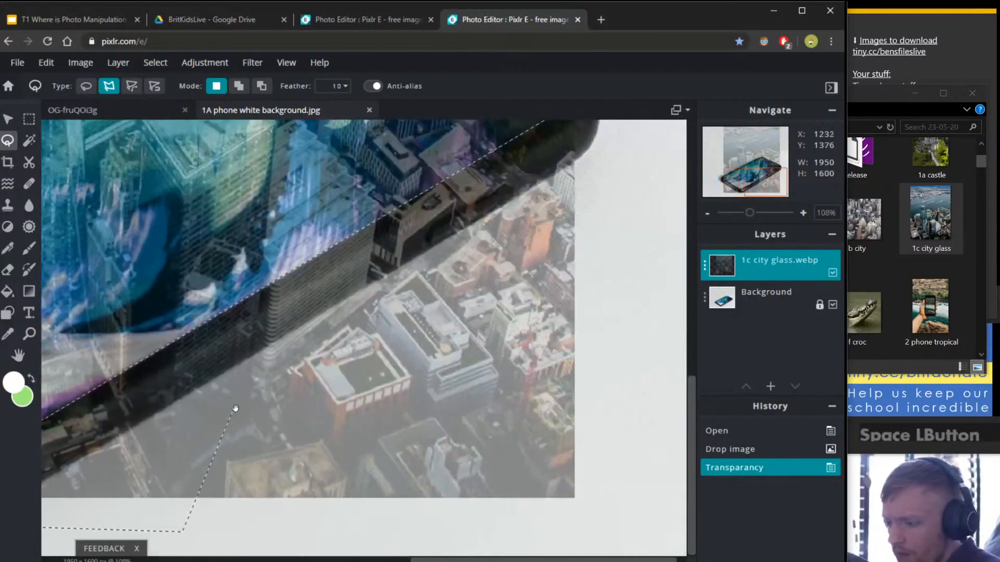
{"action": "left_click", "coordinate": [623, 526]}
{"action": "left_click", "coordinate": [636, 140]}
{"action": "left_click_drag", "start_coordinate": [620, 130], "coordinate": [553, 368]}
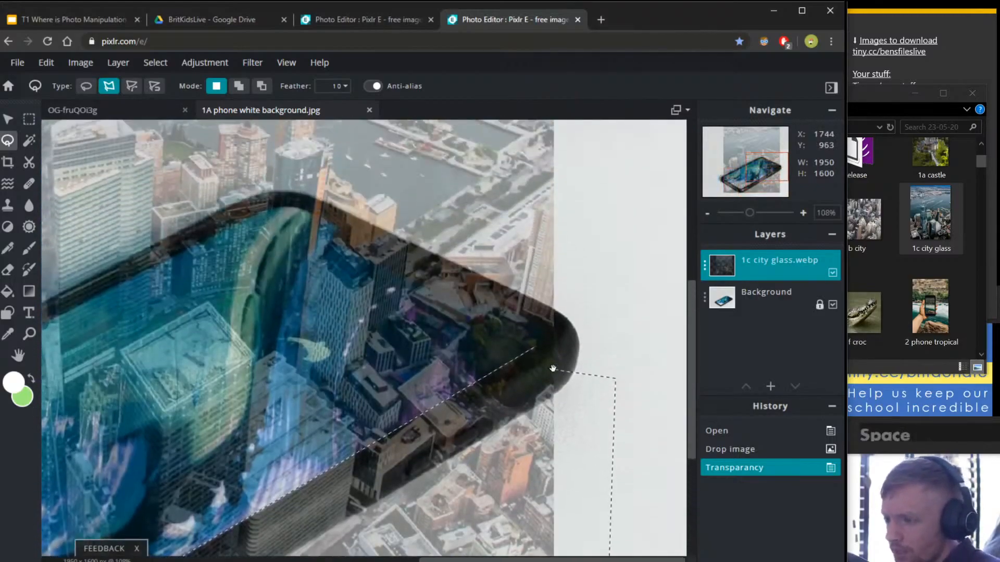
{"action": "left_click", "coordinate": [559, 336]}
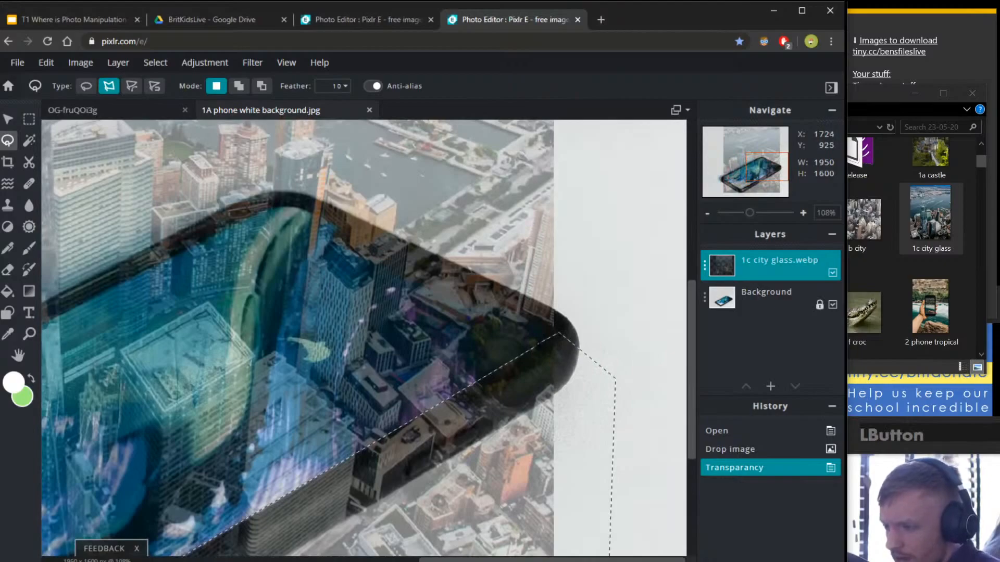
{"action": "left_click", "coordinate": [560, 336]}
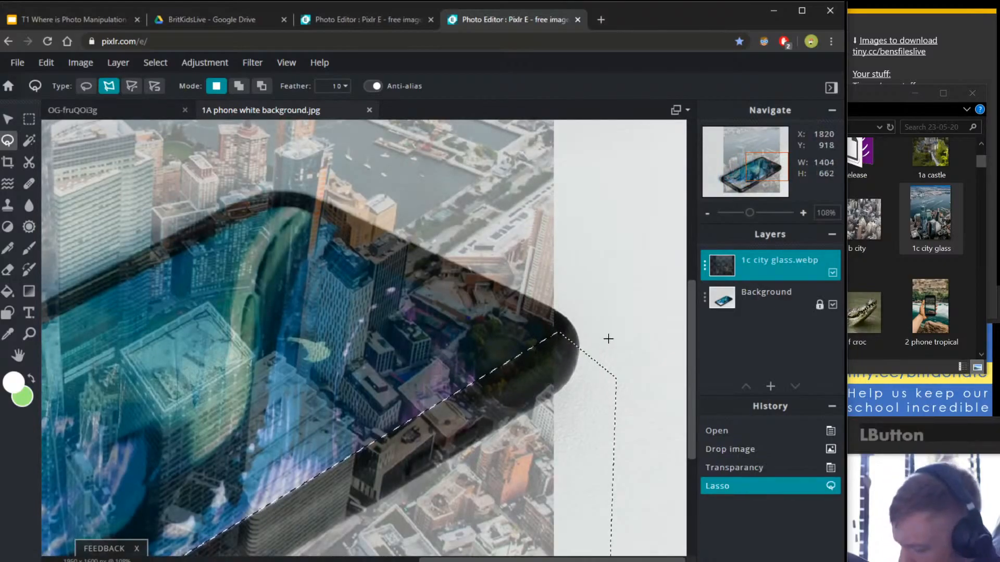
{"action": "key", "text": "Delete"}
Lasso the city area above the phone's top edge along the skyscrapers and delete it.
{"action": "left_click", "coordinate": [561, 336]}
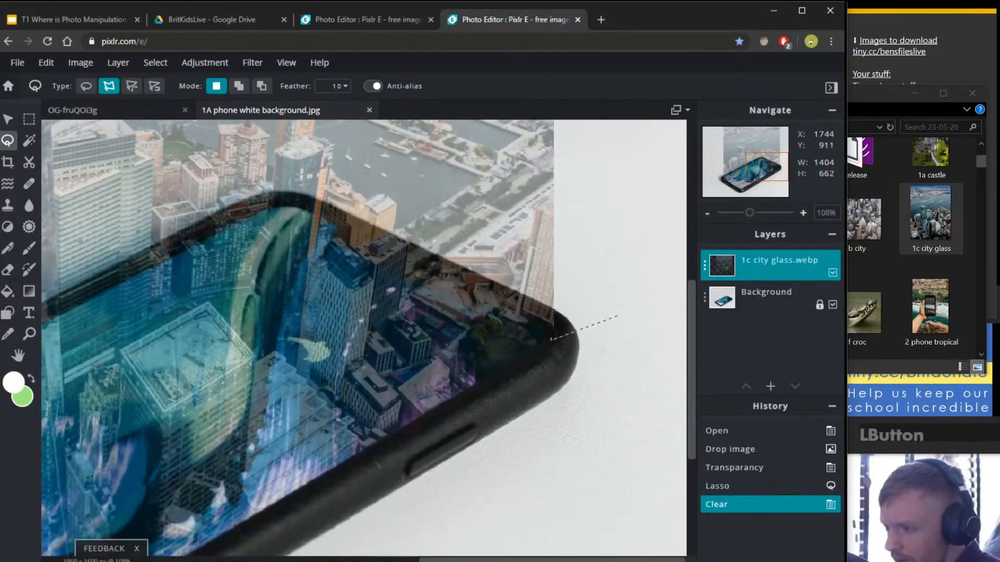
{"action": "scroll", "coordinate": [512, 301], "scroll_direction": "up", "scroll_amount": 5}
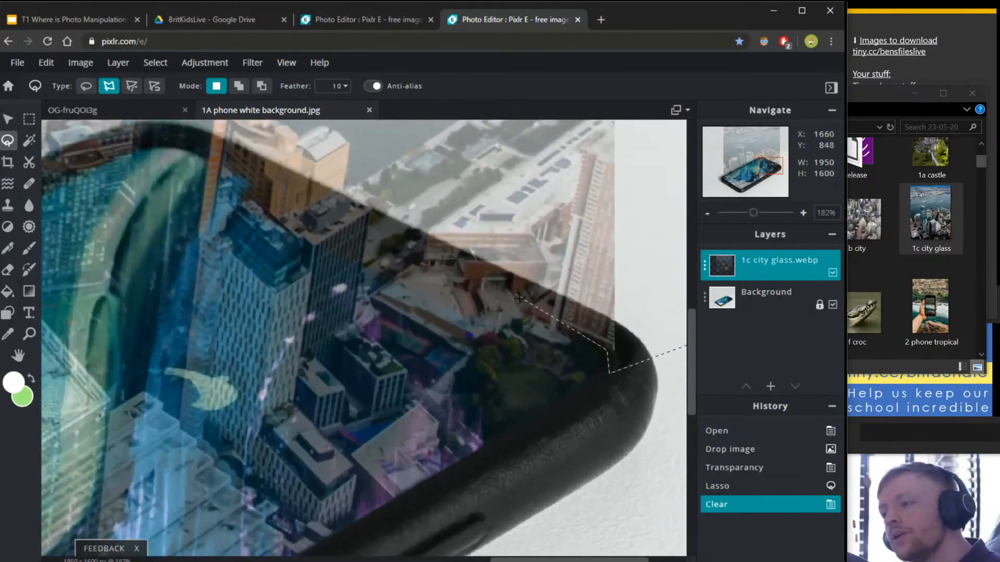
{"action": "scroll", "coordinate": [521, 305], "scroll_direction": "up", "scroll_amount": 2}
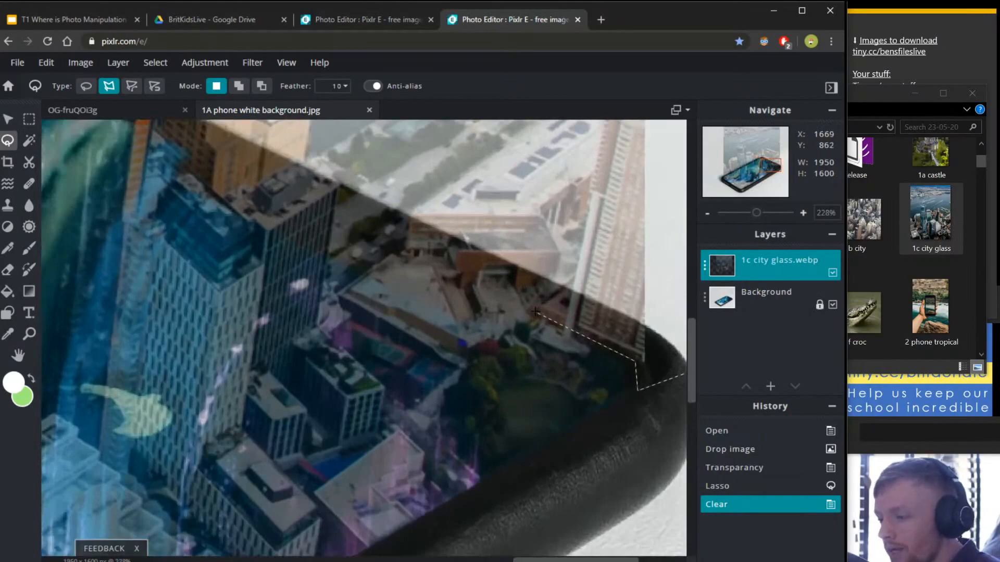
{"action": "left_click", "coordinate": [336, 214], "text": "alt"}
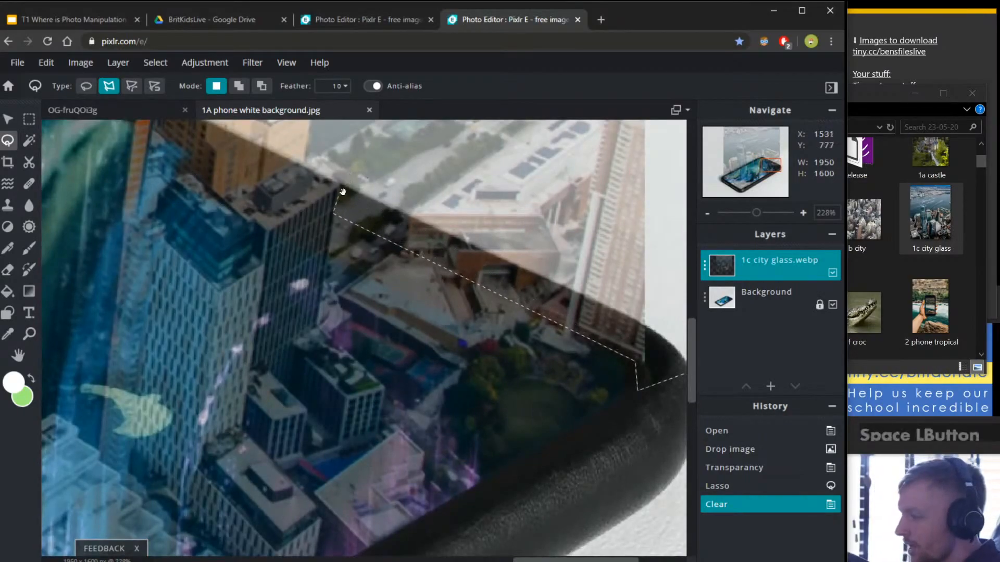
{"action": "left_click_drag", "start_coordinate": [352, 178], "coordinate": [429, 378]}
{"action": "left_click", "coordinate": [427, 378]}
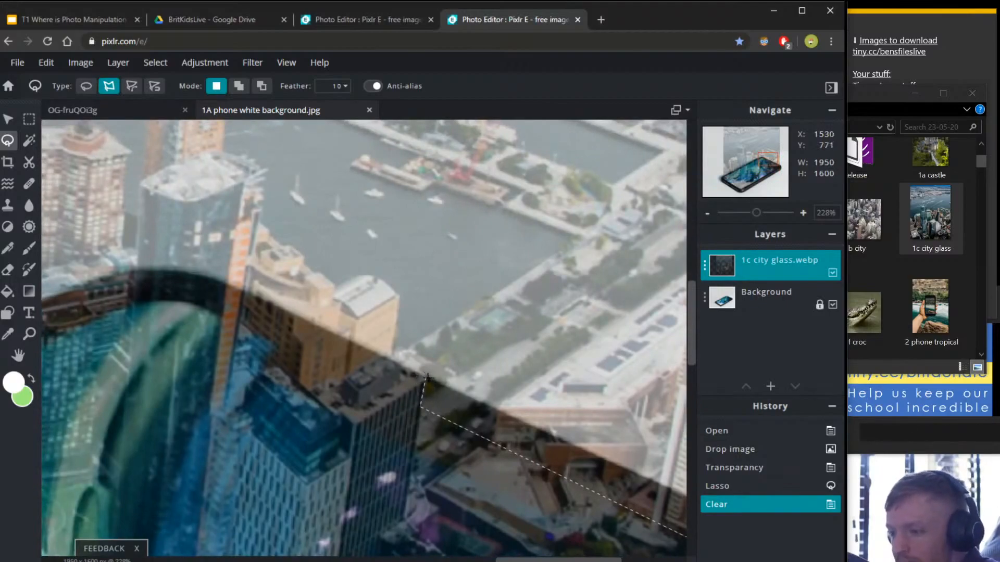
{"action": "left_click", "coordinate": [391, 355]}
{"action": "left_click", "coordinate": [398, 292]}
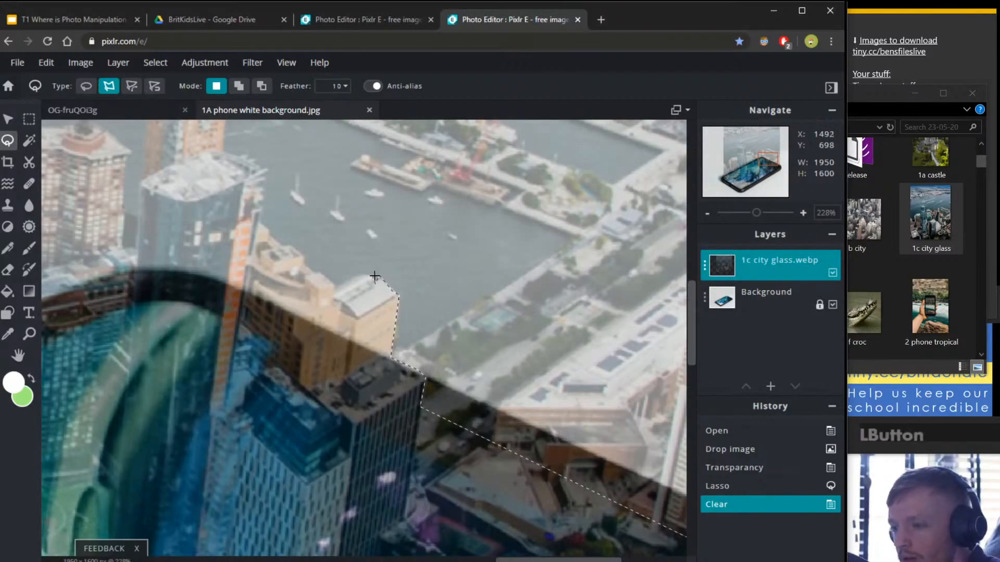
{"action": "left_click", "coordinate": [313, 269]}
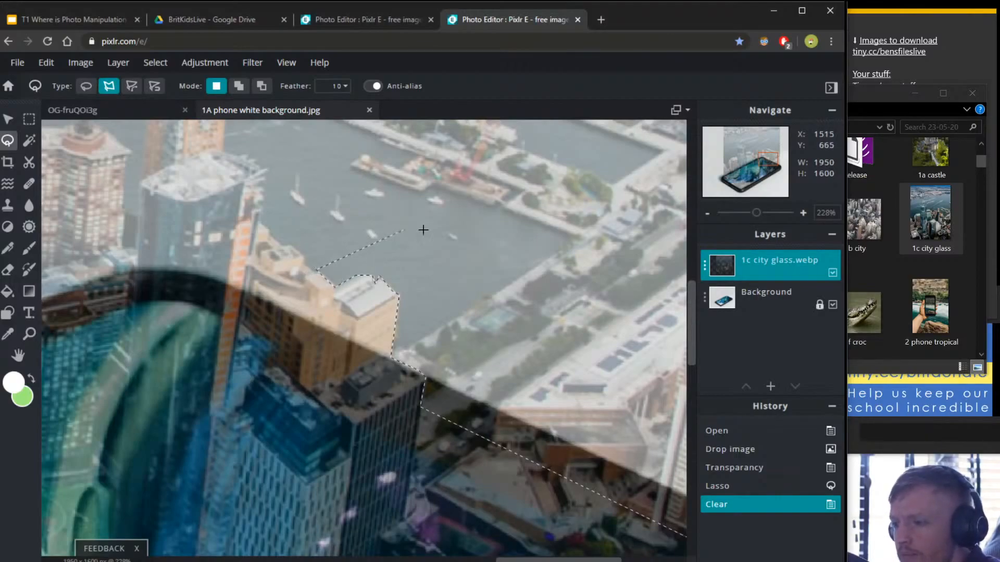
{"action": "left_click", "coordinate": [429, 228]}
{"action": "key", "text": "space"}
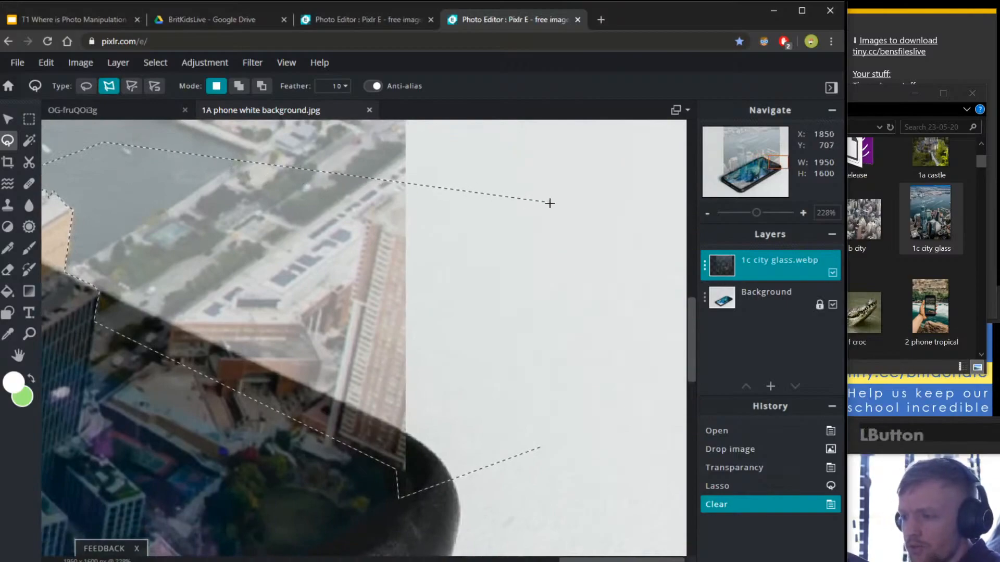
{"action": "double_click", "coordinate": [547, 201]}
{"action": "key", "text": "Delete"}
{"action": "left_click_drag", "start_coordinate": [272, 226], "coordinate": [503, 296]}
Lower the selection feather to 4 and deselect.
{"action": "left_click", "coordinate": [333, 86]}
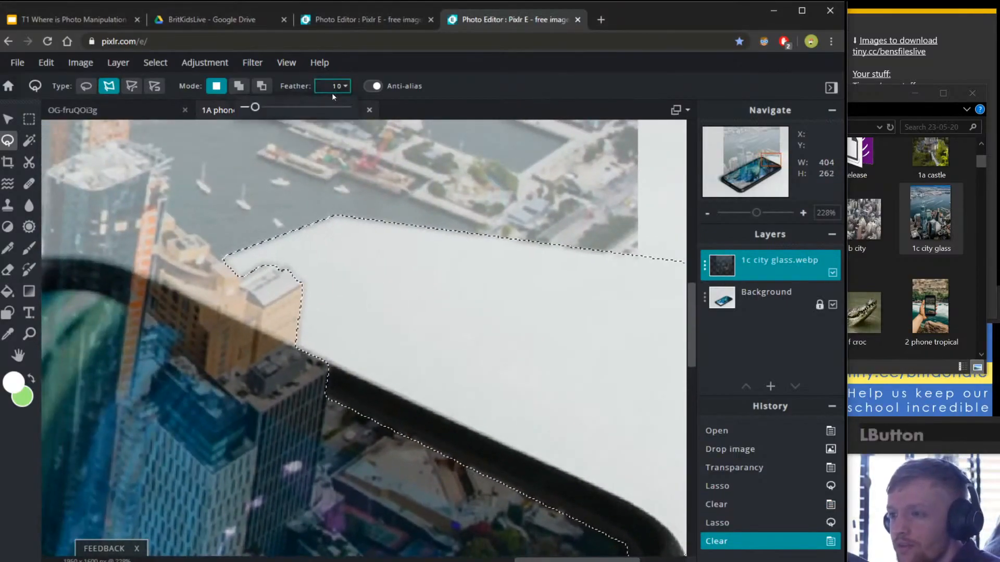
{"action": "double_click", "coordinate": [333, 87]}
{"action": "type", "text": "4"}
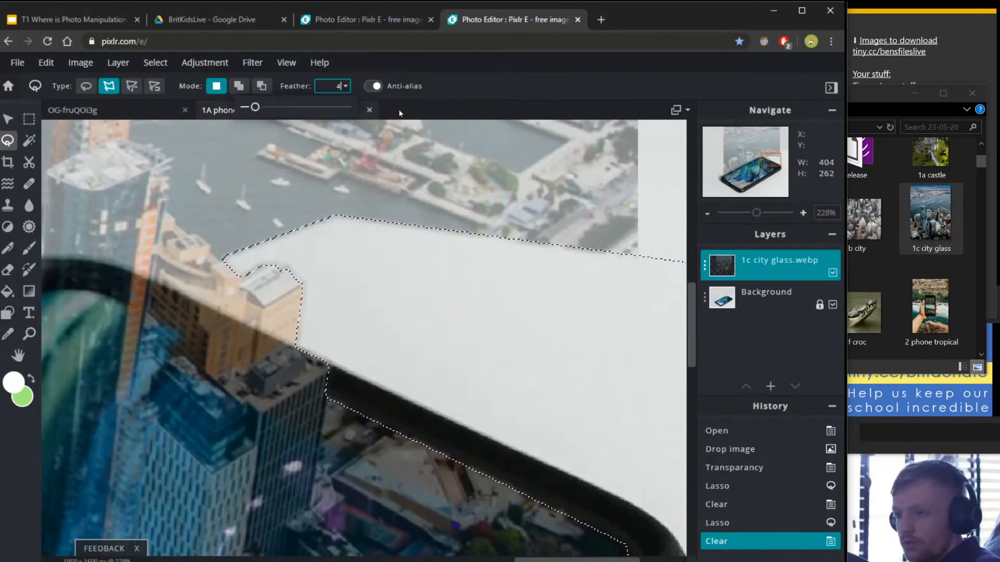
{"action": "key", "text": "Return"}
{"action": "key", "text": "ctrl+d"}
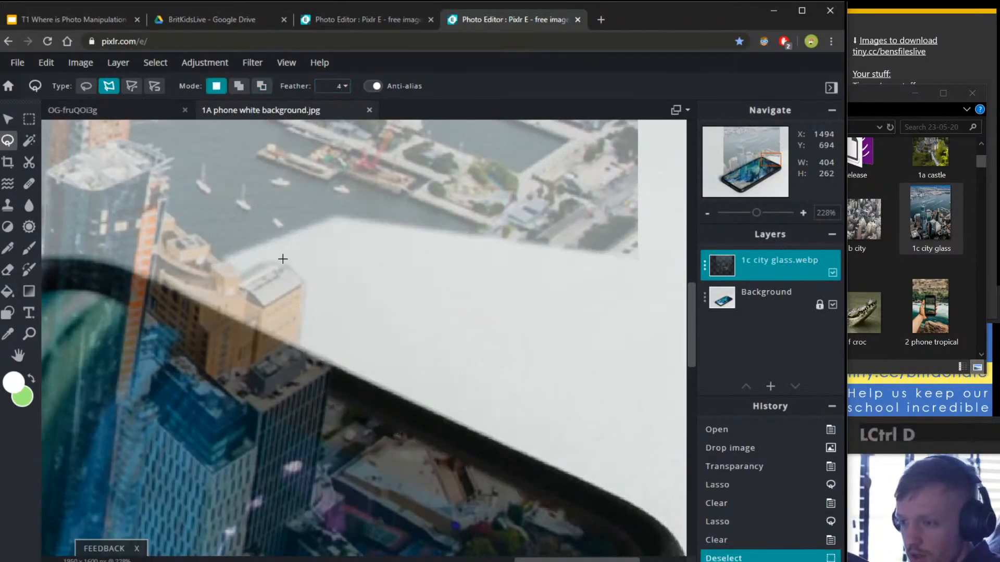
Trace a polygon outline along the tall buildings' rooflines and sides.
{"action": "left_click", "coordinate": [280, 259]}
{"action": "left_click", "coordinate": [241, 278]}
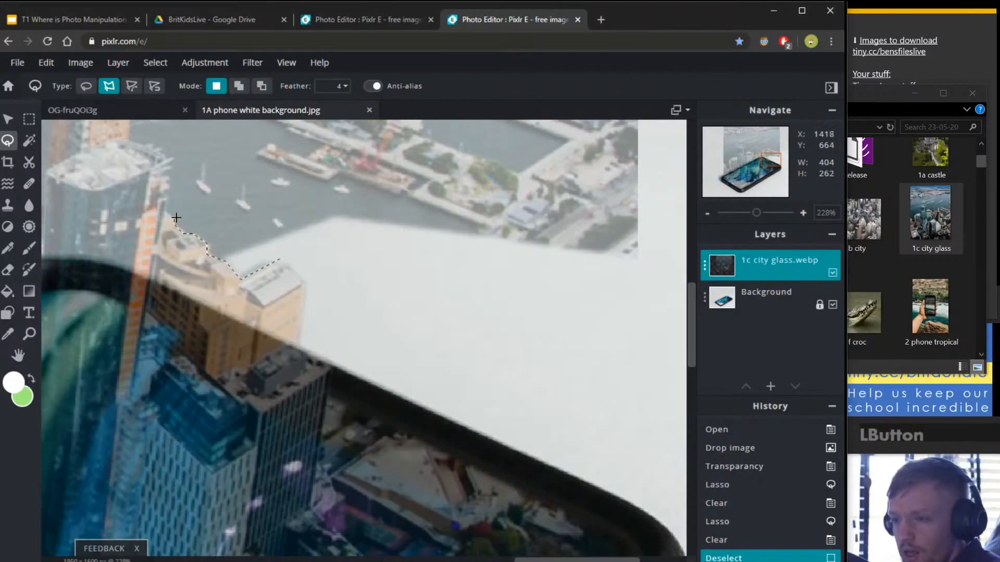
{"action": "left_click_drag", "start_coordinate": [208, 171], "coordinate": [388, 320]}
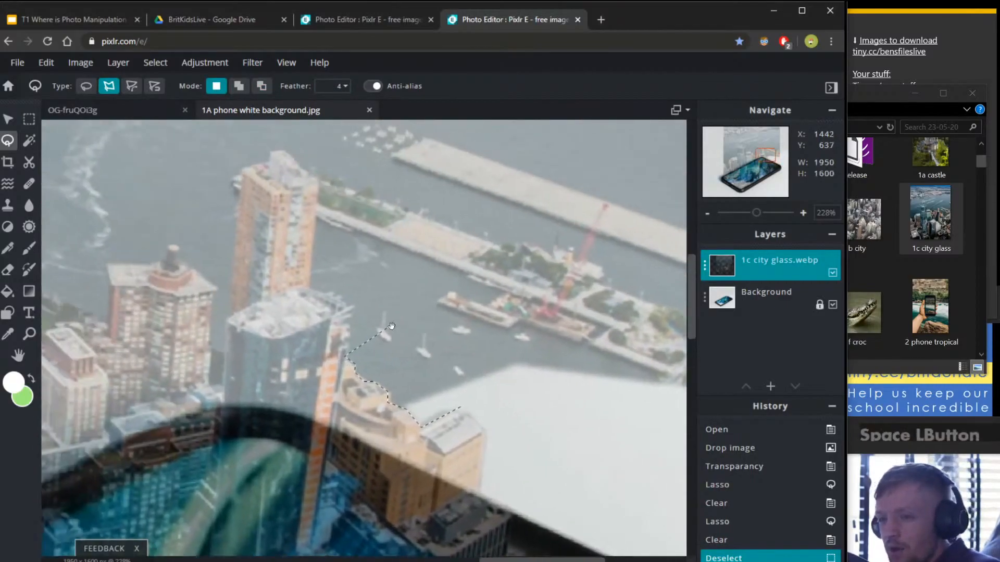
{"action": "left_click", "coordinate": [349, 308]}
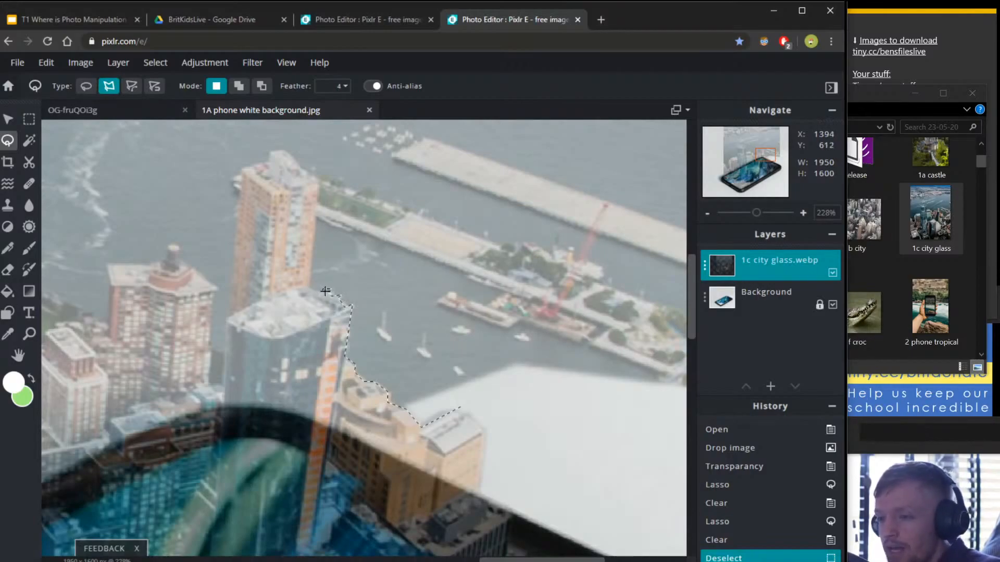
{"action": "left_click", "coordinate": [310, 288]}
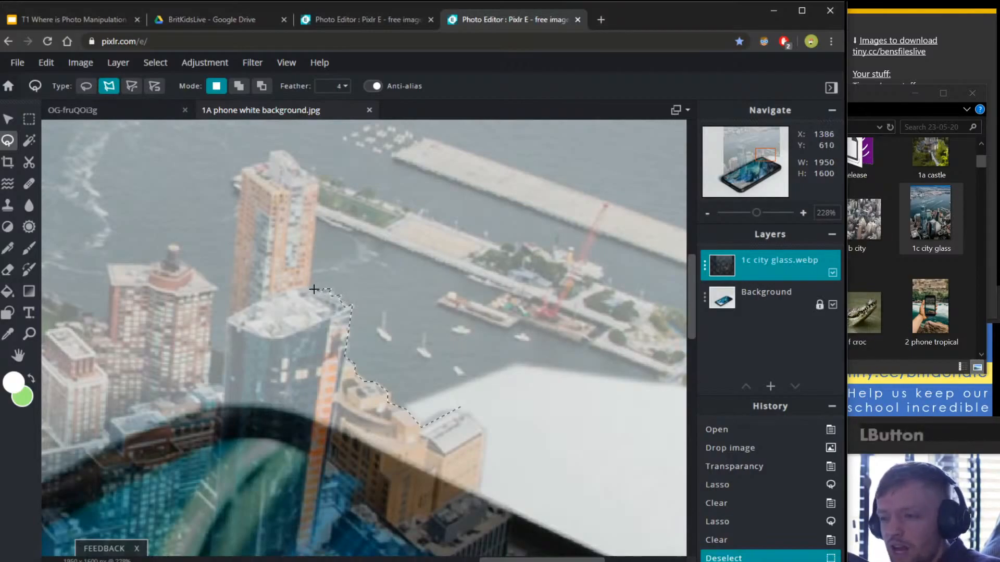
{"action": "left_click", "coordinate": [320, 178]}
{"action": "left_click", "coordinate": [302, 165]}
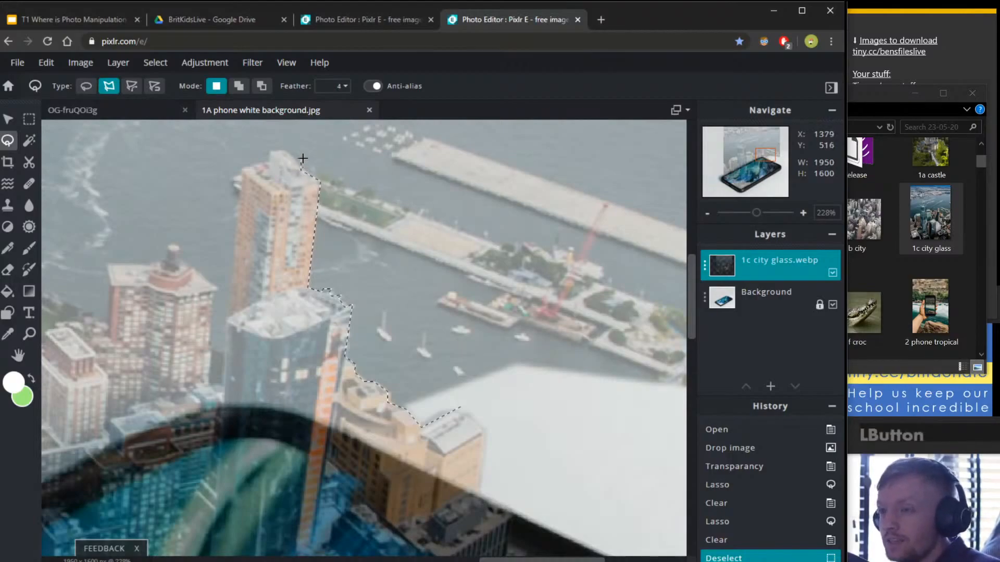
{"action": "left_click", "coordinate": [286, 150]}
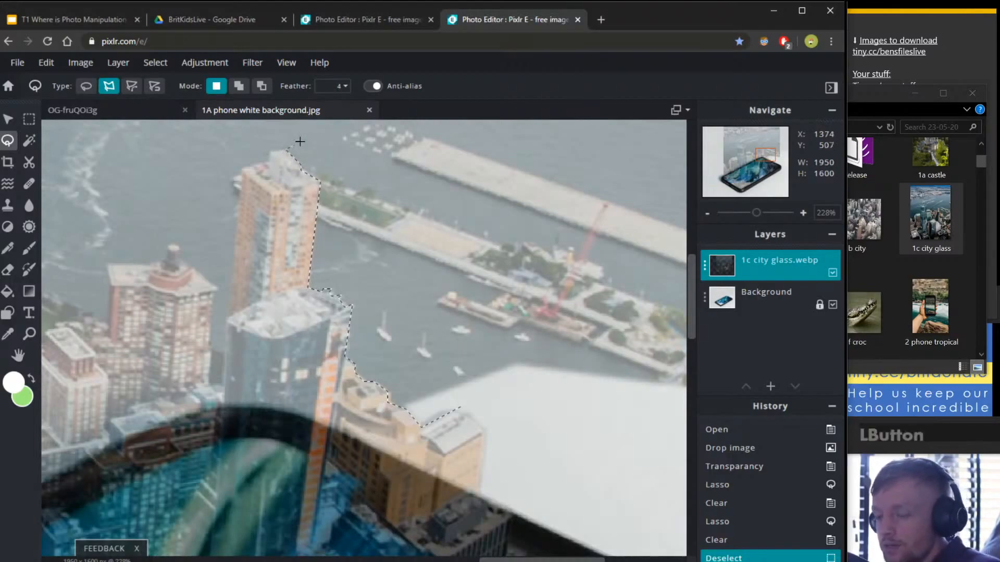
Close the outline around the harbour and pier, delete it, and deselect.
{"action": "key", "text": "space"}
{"action": "left_click_drag", "start_coordinate": [428, 170], "coordinate": [281, 235]}
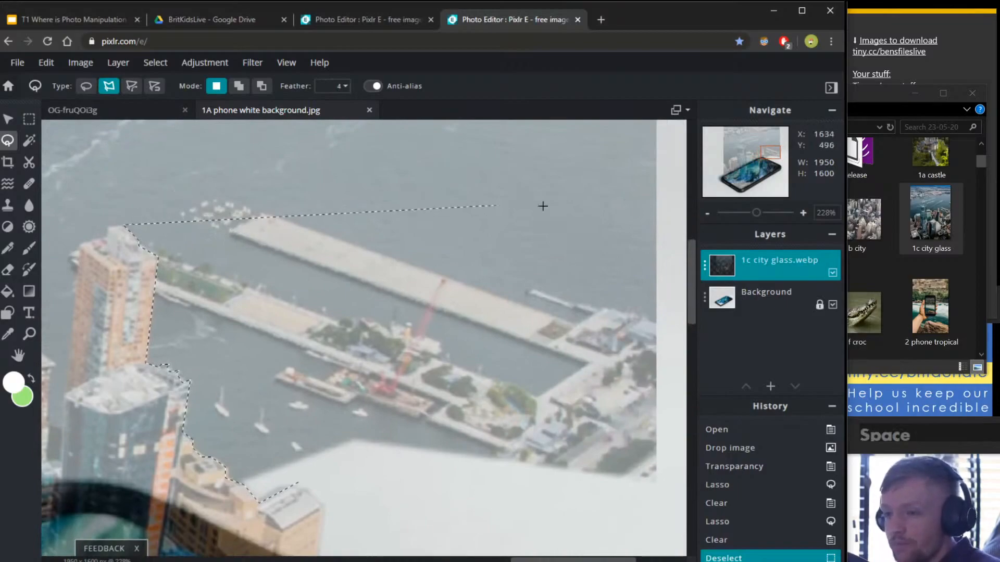
{"action": "left_click", "coordinate": [660, 190]}
{"action": "left_click", "coordinate": [667, 526]}
{"action": "double_click", "coordinate": [463, 514]}
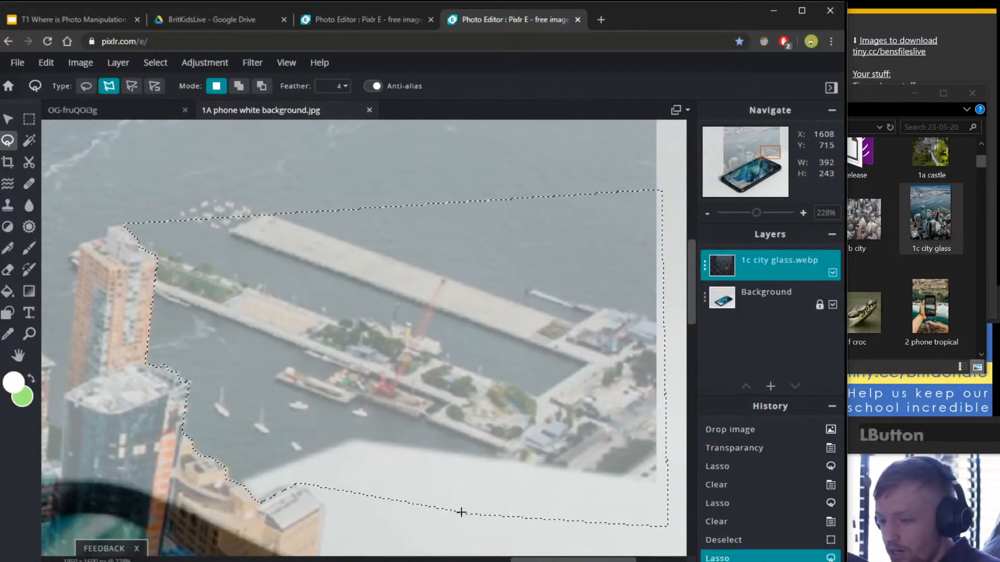
{"action": "key", "text": "Delete"}
{"action": "key", "text": "ctrl+d"}
{"action": "key", "text": "space"}
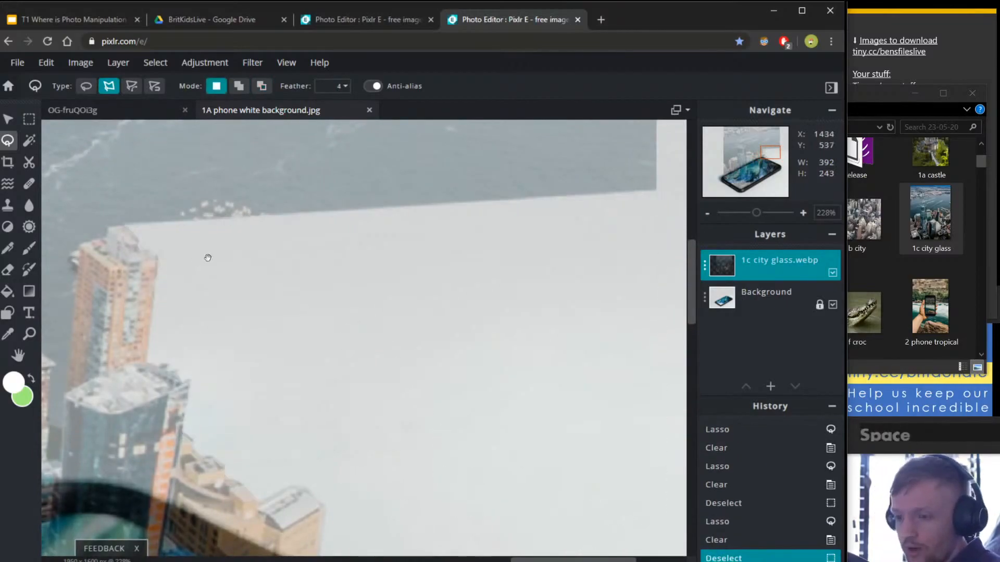
{"action": "left_click_drag", "start_coordinate": [206, 258], "coordinate": [540, 380]}
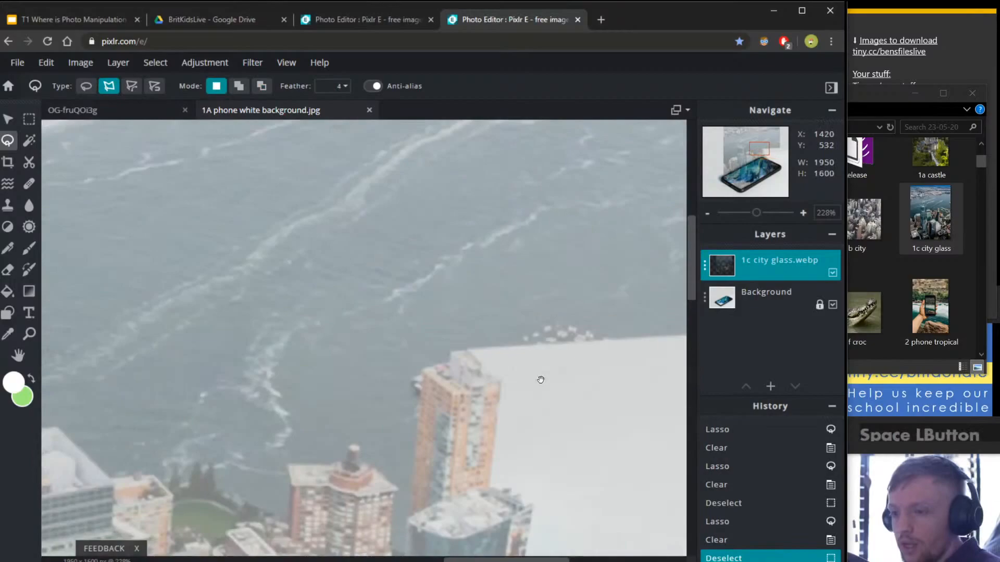
Start outlining the water from the tall building's top along the rooftops.
{"action": "left_click", "coordinate": [450, 351]}
{"action": "left_click", "coordinate": [451, 362]}
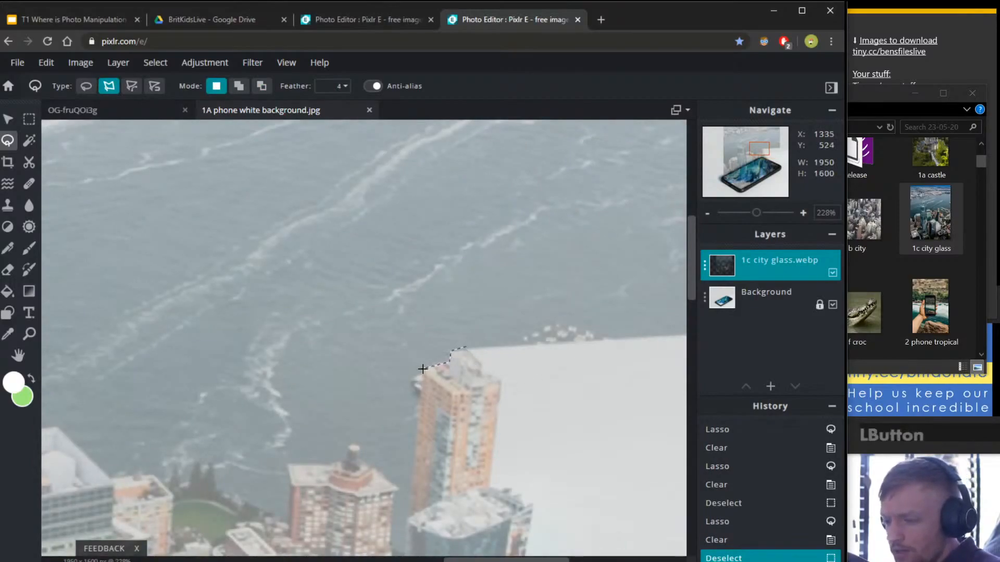
{"action": "key", "text": "space"}
{"action": "left_click_drag", "start_coordinate": [414, 513], "coordinate": [431, 314]}
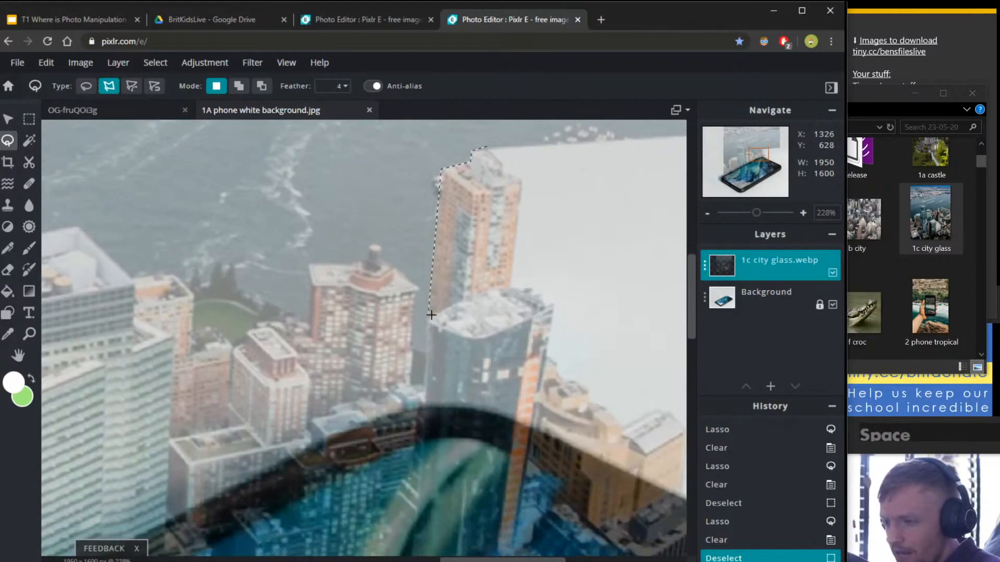
{"action": "left_click", "coordinate": [426, 349]}
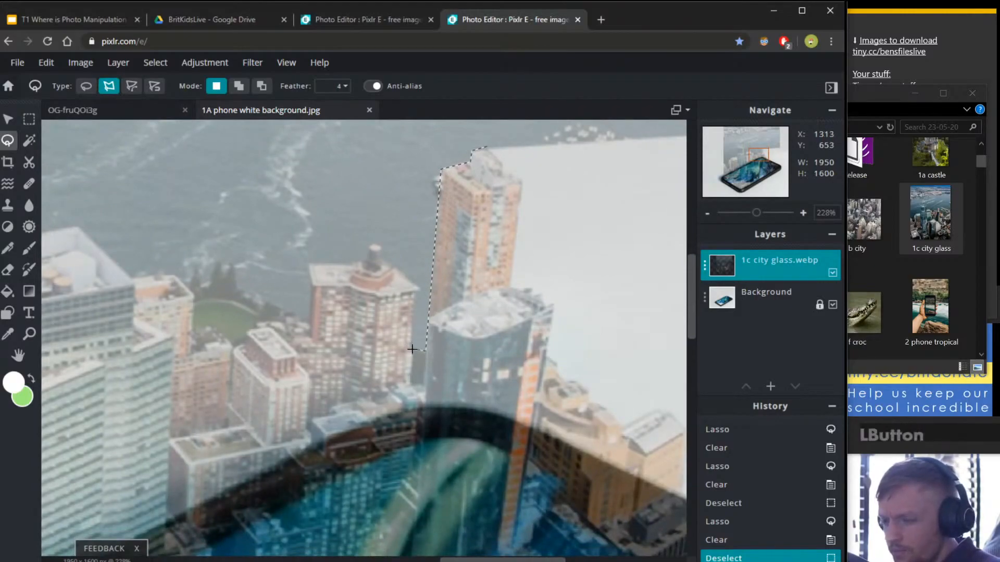
{"action": "left_click", "coordinate": [411, 349]}
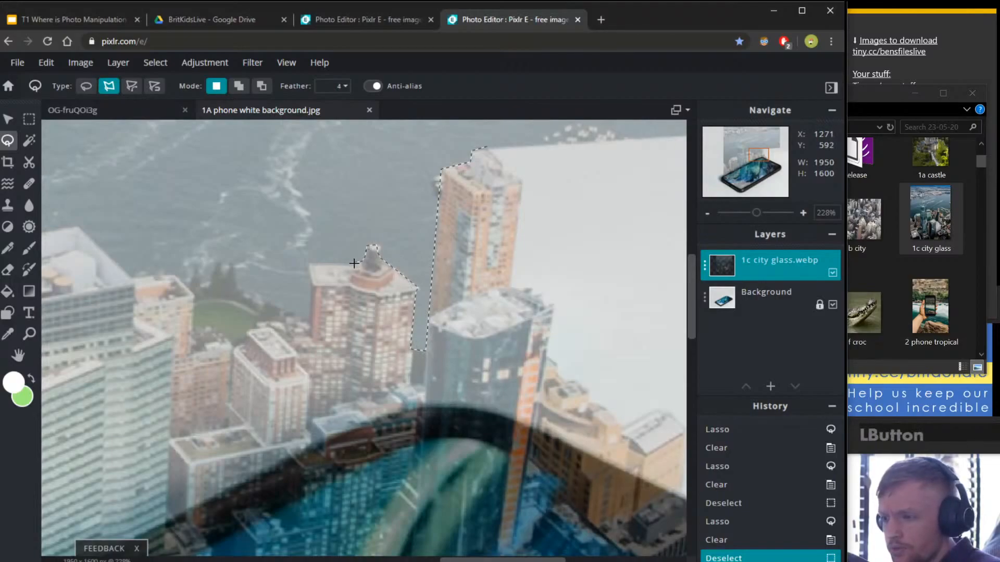
{"action": "left_click", "coordinate": [306, 261]}
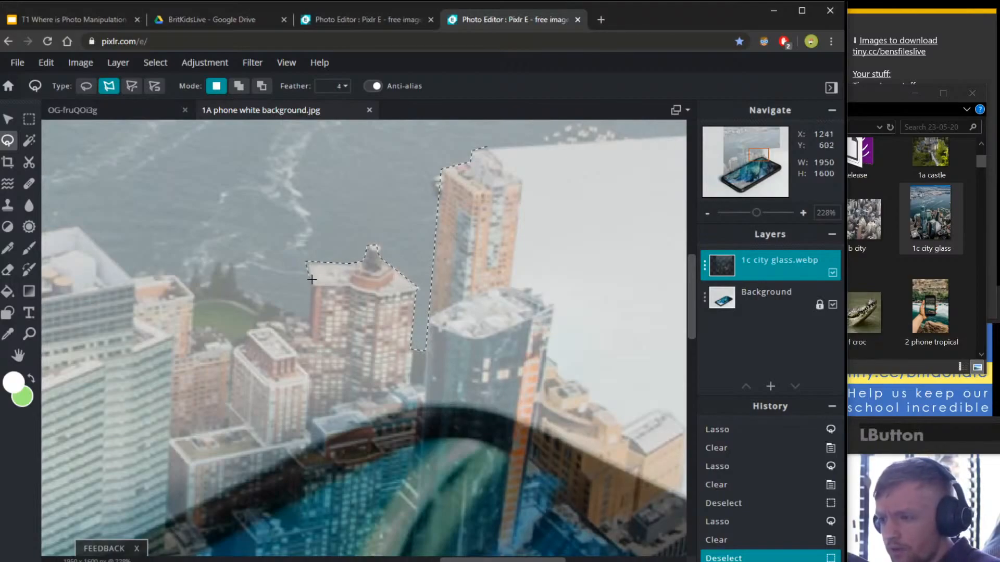
{"action": "left_click", "coordinate": [307, 321]}
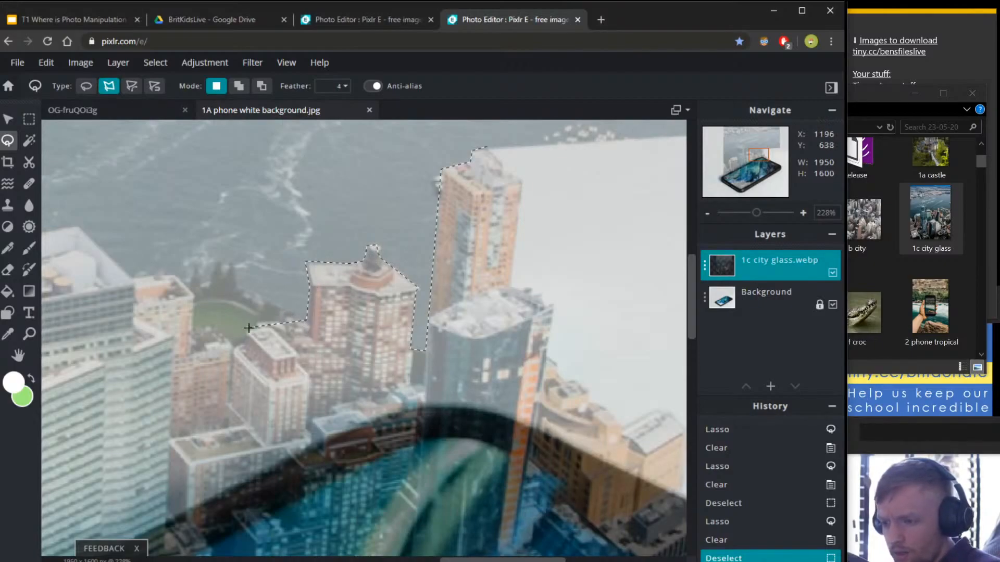
{"action": "left_click", "coordinate": [235, 345]}
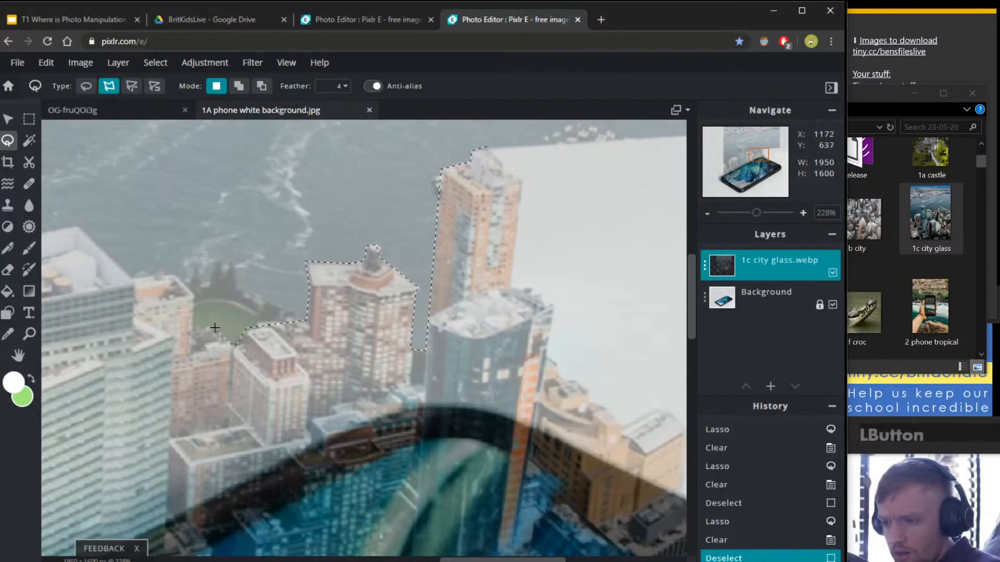
{"action": "left_click", "coordinate": [213, 327]}
{"action": "left_click", "coordinate": [191, 327]}
{"action": "left_click", "coordinate": [193, 292]}
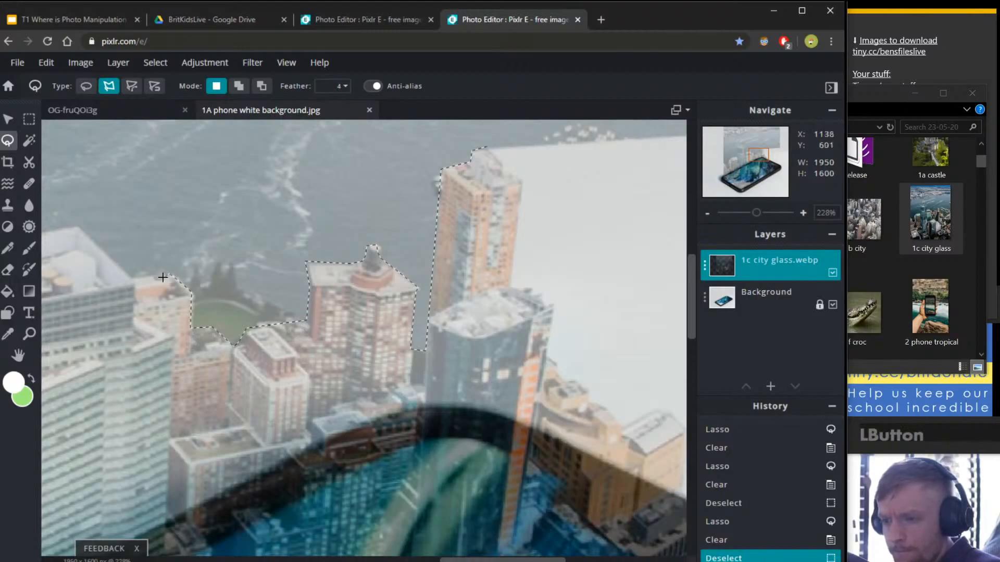
{"action": "left_click", "coordinate": [133, 274]}
Continue the outline around the tower's dome and spire and close the selection.
{"action": "key", "text": "space"}
{"action": "left_click_drag", "start_coordinate": [134, 276], "coordinate": [364, 207]}
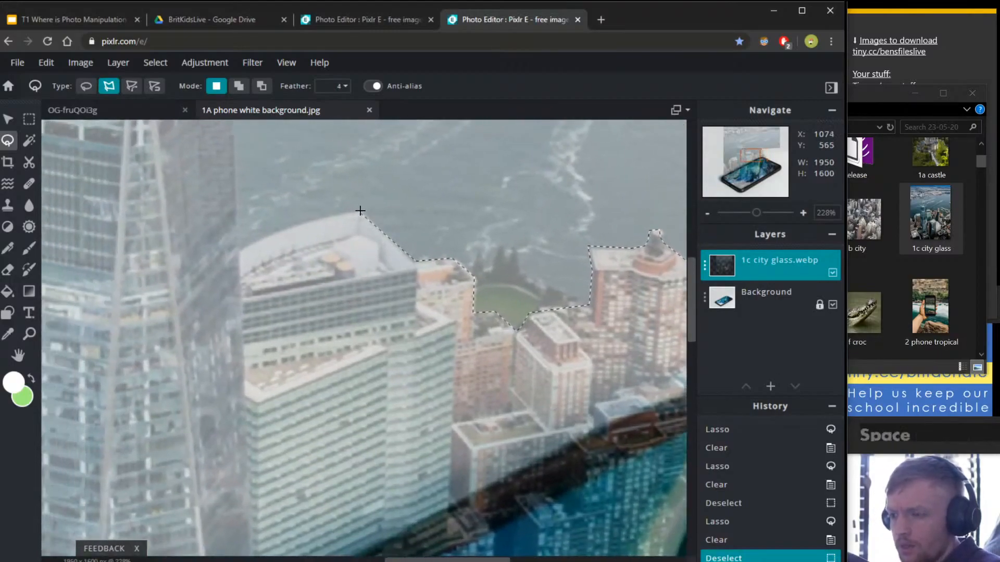
{"action": "left_click", "coordinate": [315, 217]}
{"action": "left_click", "coordinate": [238, 249]}
{"action": "key", "text": "space"}
{"action": "mouse_move", "coordinate": [239, 250]}
{"action": "left_mouse_down"}
{"action": "mouse_move", "coordinate": [336, 354]}
{"action": "mouse_move", "coordinate": [354, 520]}
{"action": "left_mouse_up"}
{"action": "left_click", "coordinate": [320, 149]}
{"action": "key", "text": "space"}
{"action": "left_click_drag", "start_coordinate": [356, 198], "coordinate": [462, 428]}
{"action": "left_click", "coordinate": [440, 432]}
{"action": "left_click", "coordinate": [420, 411]}
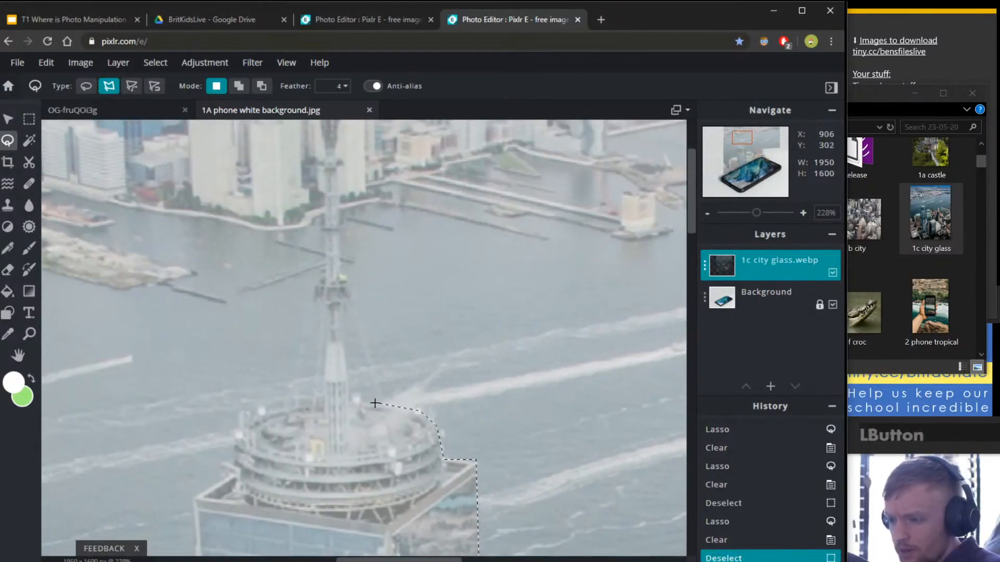
{"action": "left_click", "coordinate": [348, 401]}
{"action": "key", "text": "space"}
{"action": "left_click_drag", "start_coordinate": [334, 203], "coordinate": [337, 339]}
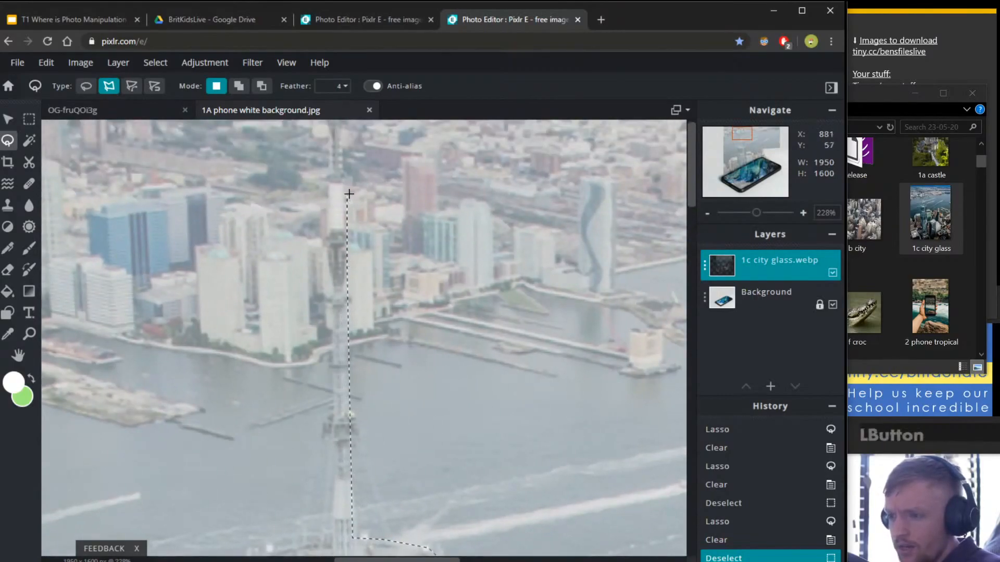
{"action": "left_click", "coordinate": [333, 130]}
{"action": "double_click", "coordinate": [328, 176]}
Delete the selected river area so the white background shows through.
{"action": "key", "text": "space"}
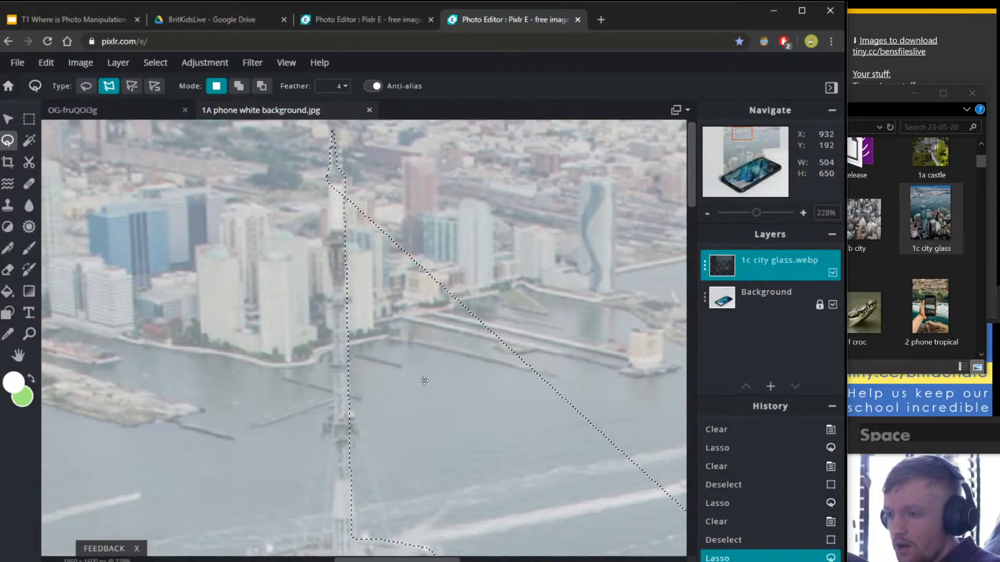
{"action": "scroll", "coordinate": [344, 203], "scroll_direction": "down", "scroll_amount": 2}
{"action": "scroll", "coordinate": [343, 203], "scroll_direction": "down", "scroll_amount": 3}
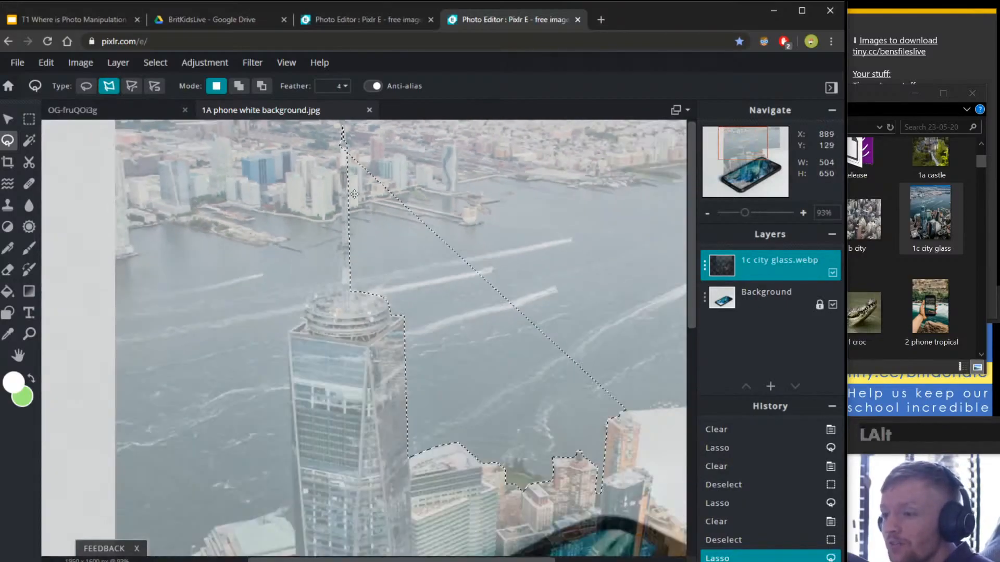
{"action": "scroll", "coordinate": [365, 198], "scroll_direction": "down", "scroll_amount": 3}
{"action": "scroll", "coordinate": [509, 179], "scroll_direction": "up", "scroll_amount": 3}
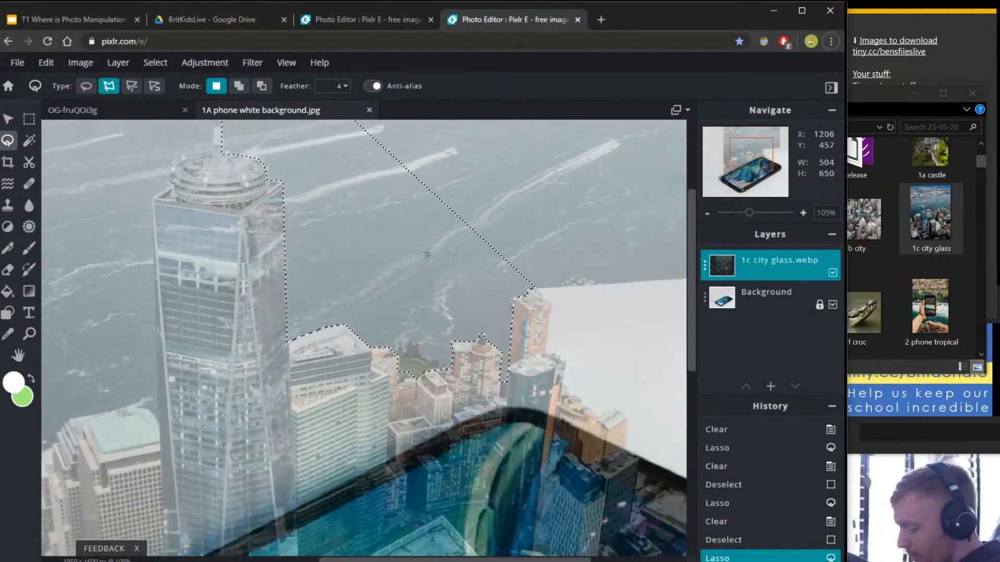
{"action": "key", "text": "Delete"}
{"action": "left_click", "coordinate": [435, 286]}
{"action": "key", "text": "Delete"}
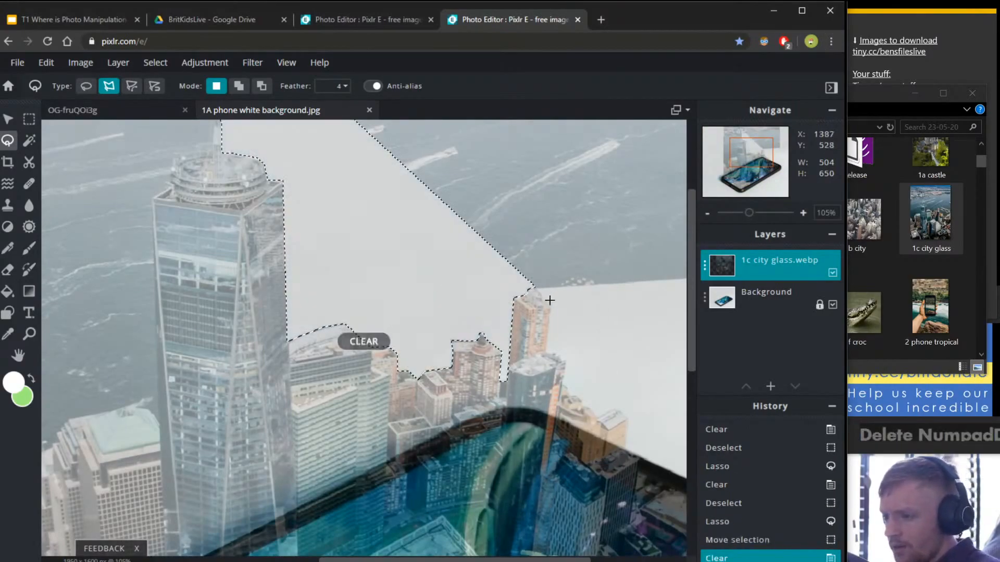
{"action": "left_click", "coordinate": [547, 298]}
Lasso the upper-right stretch of water, clear it to white, and deselect.
{"action": "key", "text": "space"}
{"action": "left_click_drag", "start_coordinate": [504, 193], "coordinate": [397, 336]}
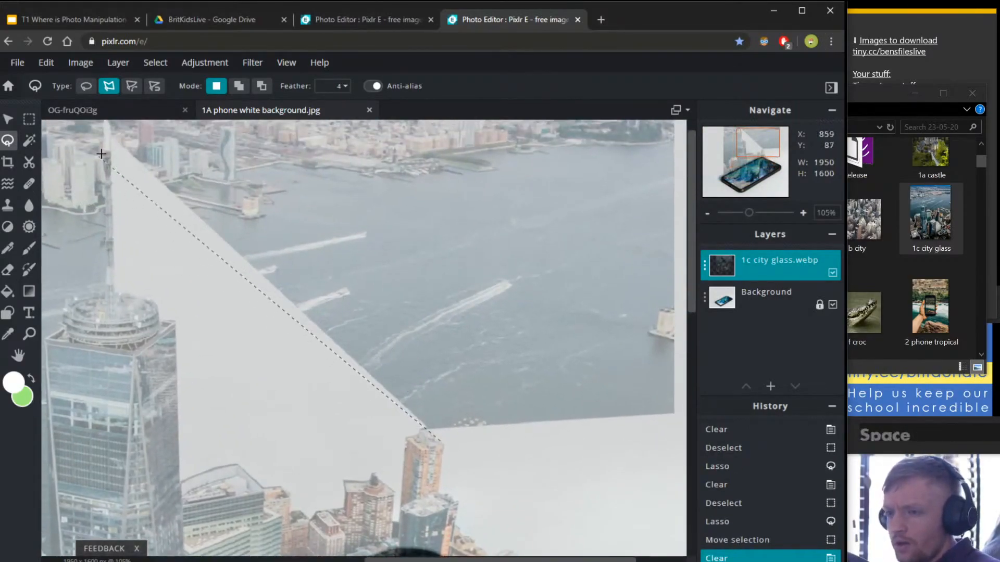
{"action": "left_click", "coordinate": [119, 143]}
{"action": "left_click", "coordinate": [677, 170]}
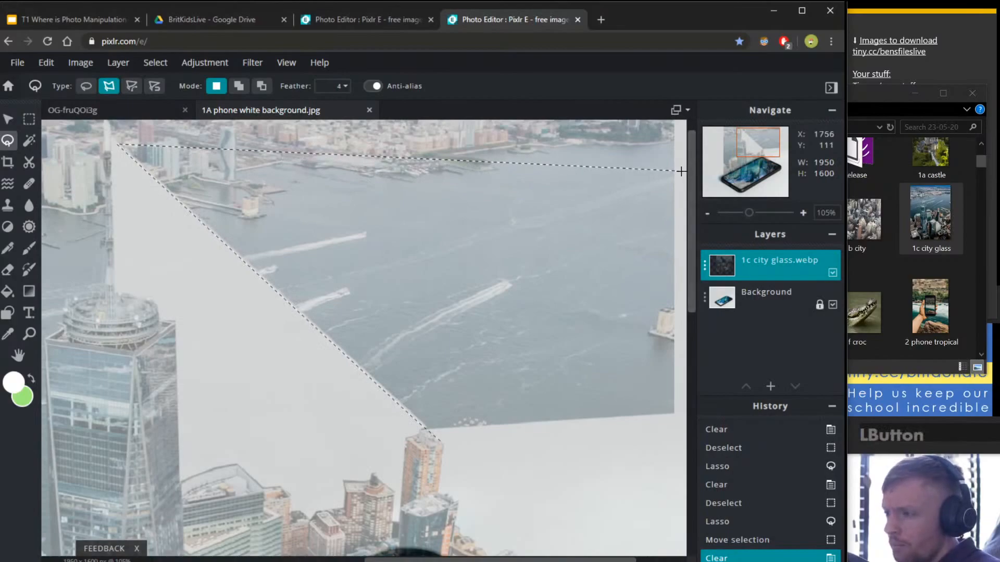
{"action": "left_click", "coordinate": [678, 452]}
{"action": "double_click", "coordinate": [557, 443]}
{"action": "key", "text": "Delete"}
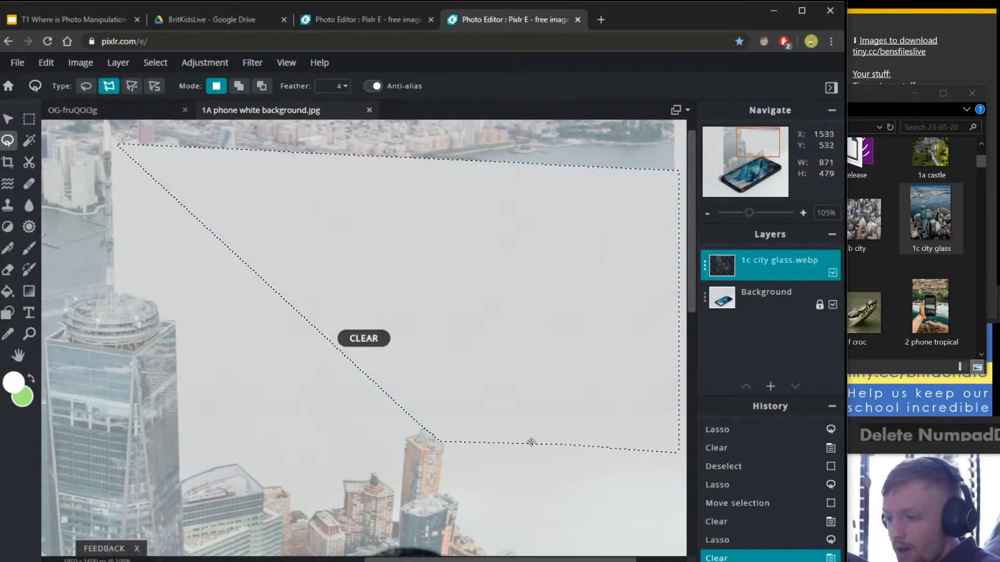
{"action": "key", "text": "ctrl+d"}
Start a new lasso outline at the spire top and trace down around the tower's top edge.
{"action": "left_click_drag", "start_coordinate": [268, 388], "coordinate": [616, 350]}
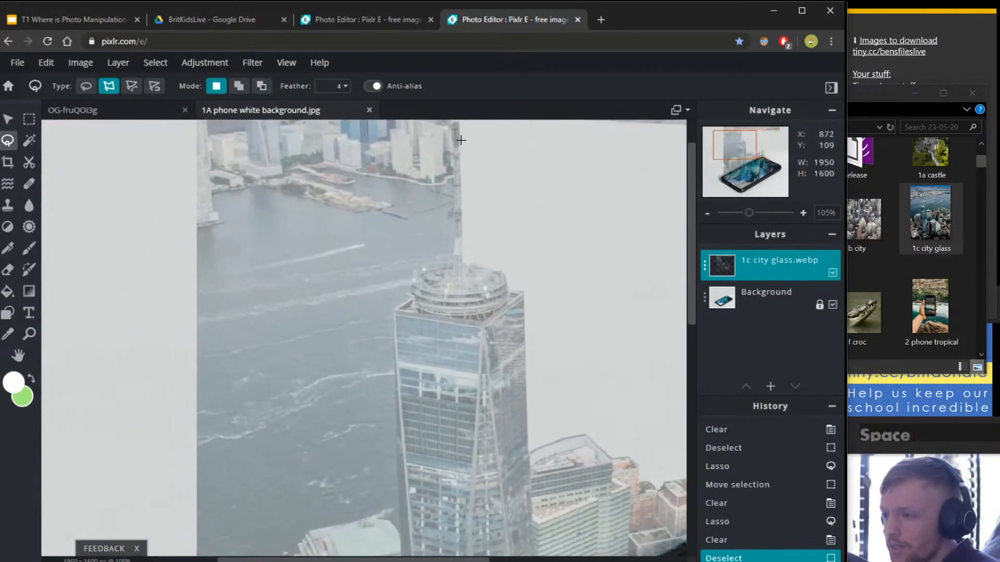
{"action": "left_click_drag", "start_coordinate": [443, 208], "coordinate": [444, 258]}
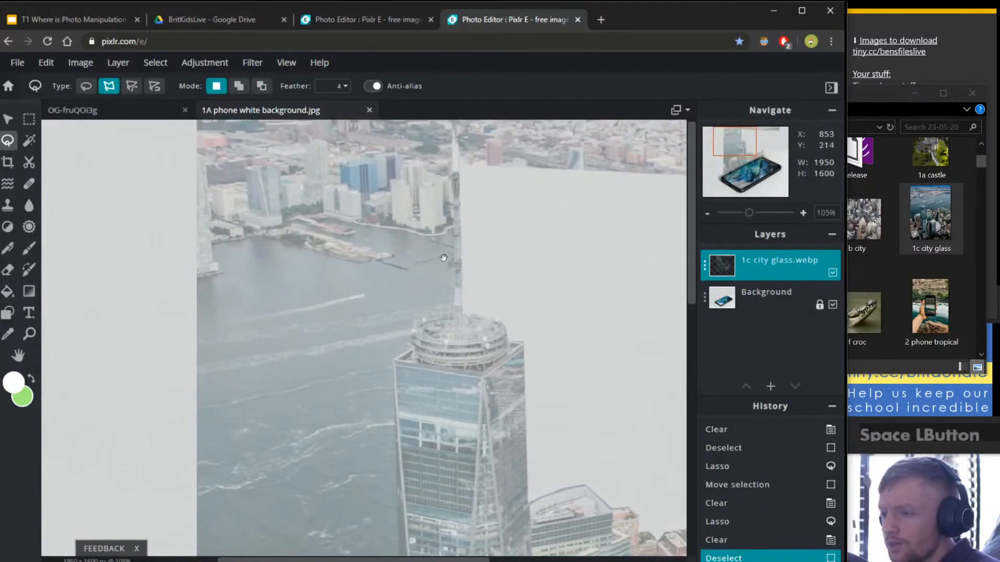
{"action": "left_click", "coordinate": [452, 133]}
{"action": "left_click", "coordinate": [454, 193]}
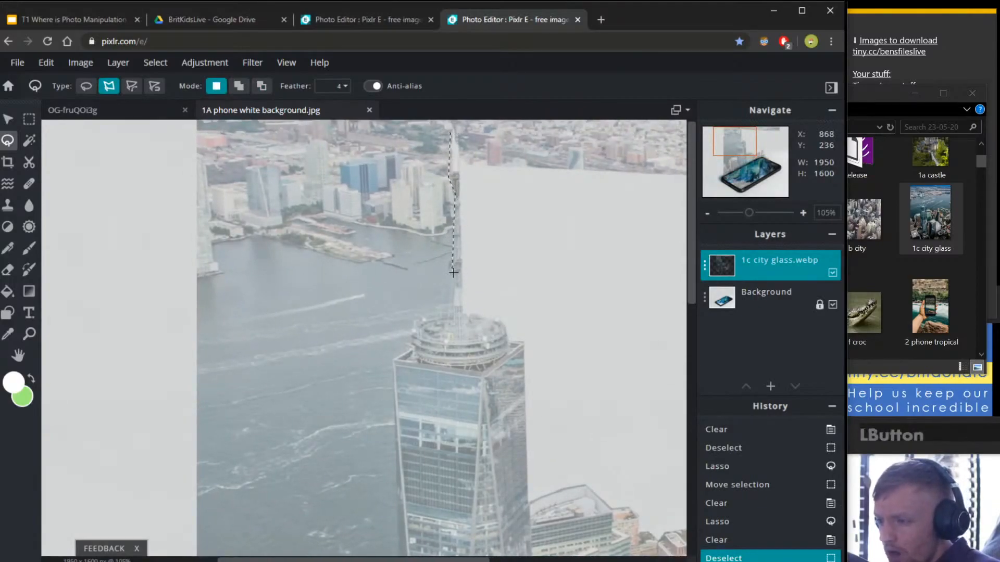
{"action": "left_click", "coordinate": [452, 315]}
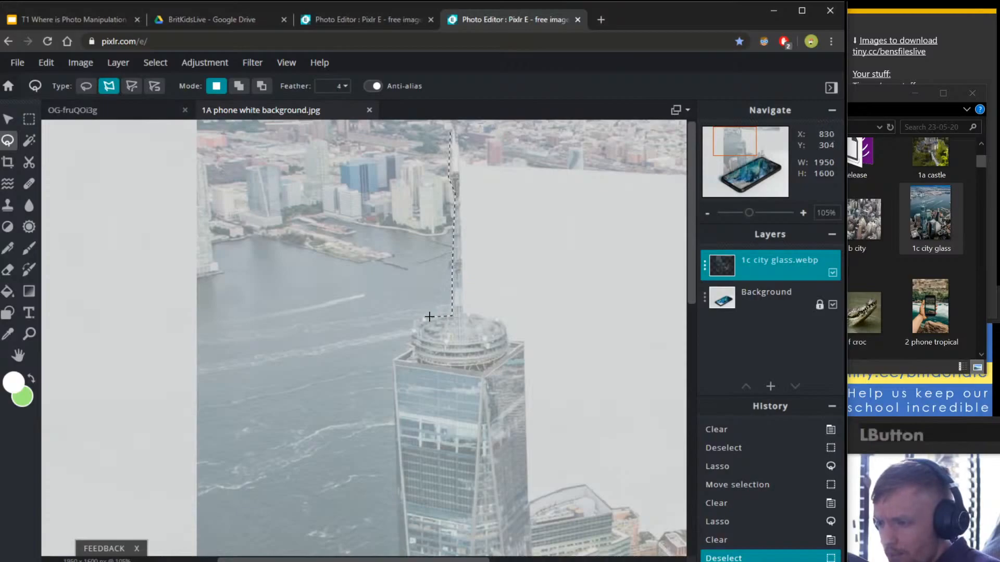
{"action": "left_click", "coordinate": [411, 347]}
{"action": "left_click", "coordinate": [392, 363]}
Continue the outline down the tower's left edge and along neighbouring rooftops toward the phone.
{"action": "scroll", "coordinate": [392, 363], "scroll_direction": "down", "scroll_amount": 3}
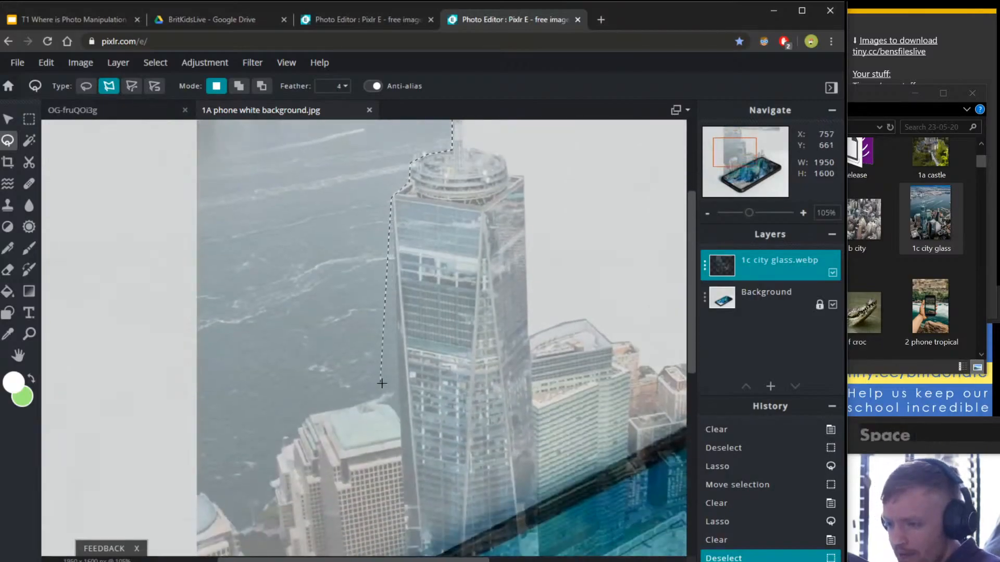
{"action": "left_click", "coordinate": [400, 423]}
{"action": "left_click", "coordinate": [368, 402]}
{"action": "left_click", "coordinate": [333, 406]}
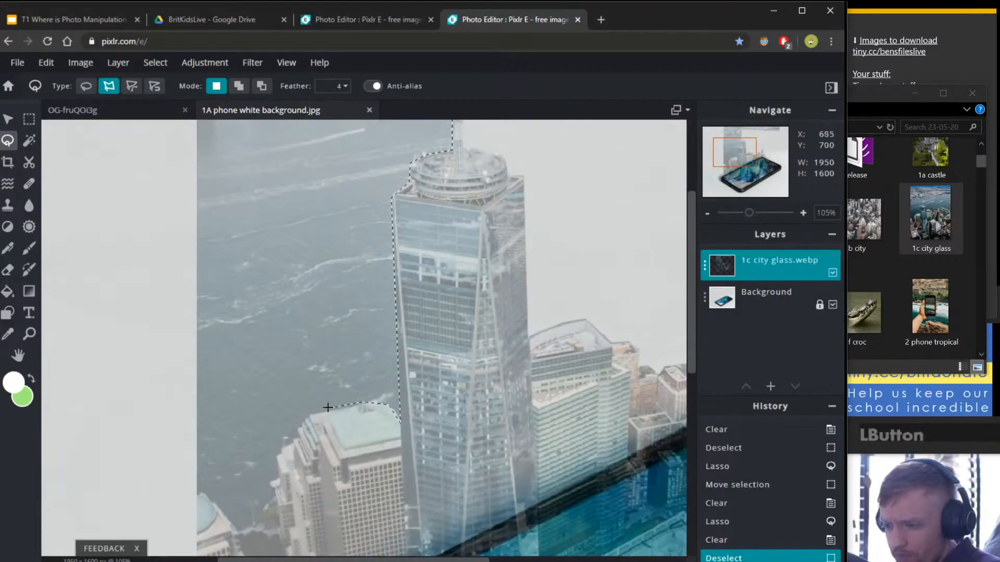
{"action": "left_click", "coordinate": [302, 418]}
{"action": "left_click", "coordinate": [280, 454]}
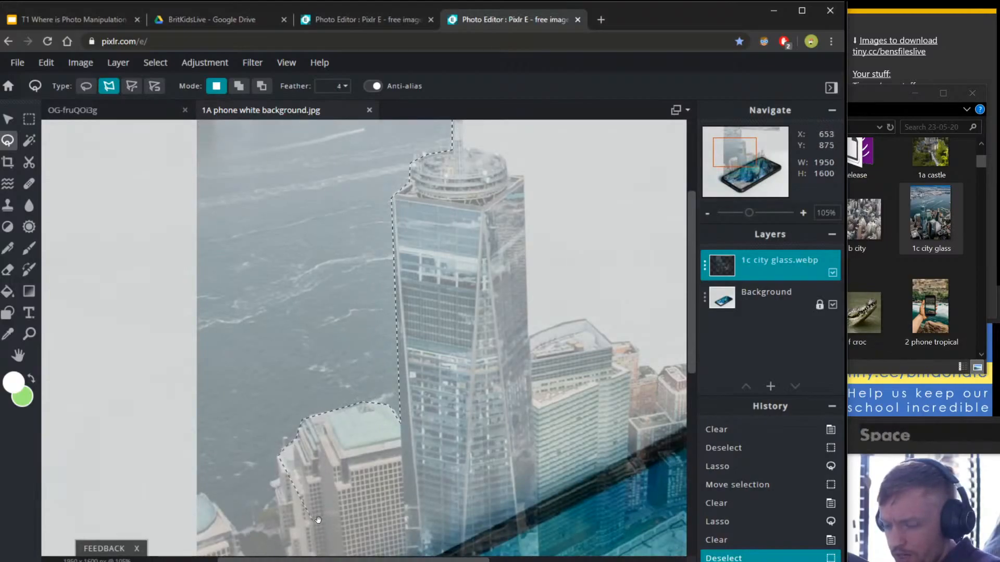
{"action": "left_click_drag", "start_coordinate": [280, 455], "coordinate": [267, 320]}
{"action": "left_click_drag", "start_coordinate": [319, 434], "coordinate": [324, 314]}
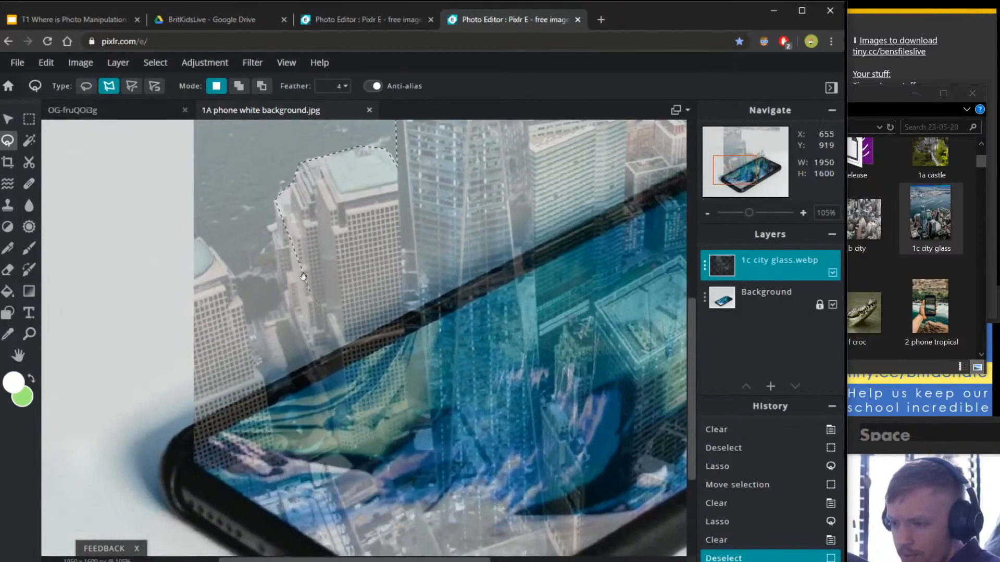
{"action": "left_click", "coordinate": [274, 230]}
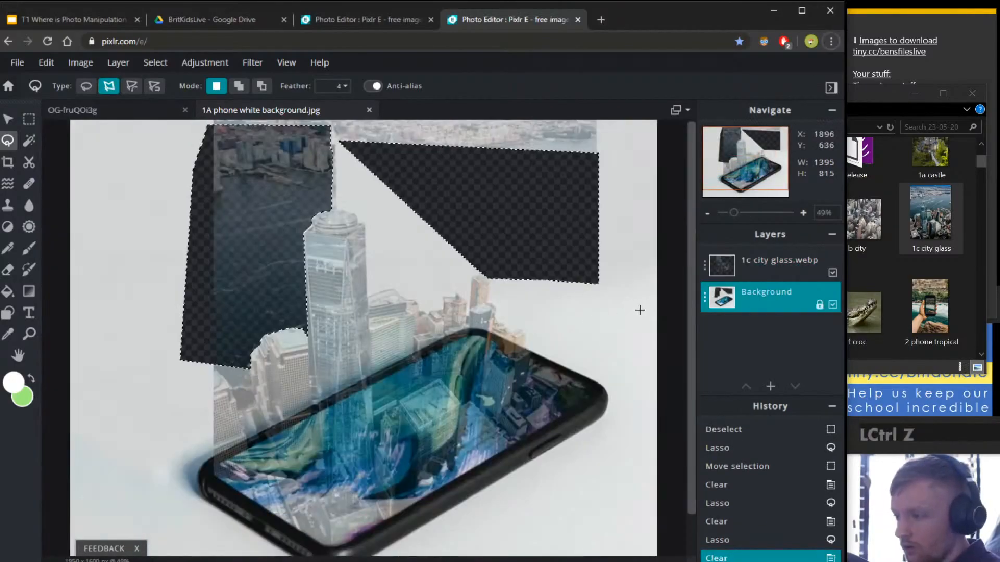
Undo the accidental background clearing, cancel the unfinished outline, and reselect the city layer.
{"action": "left_click", "coordinate": [548, 311]}
{"action": "key", "text": "ctrl+z"}
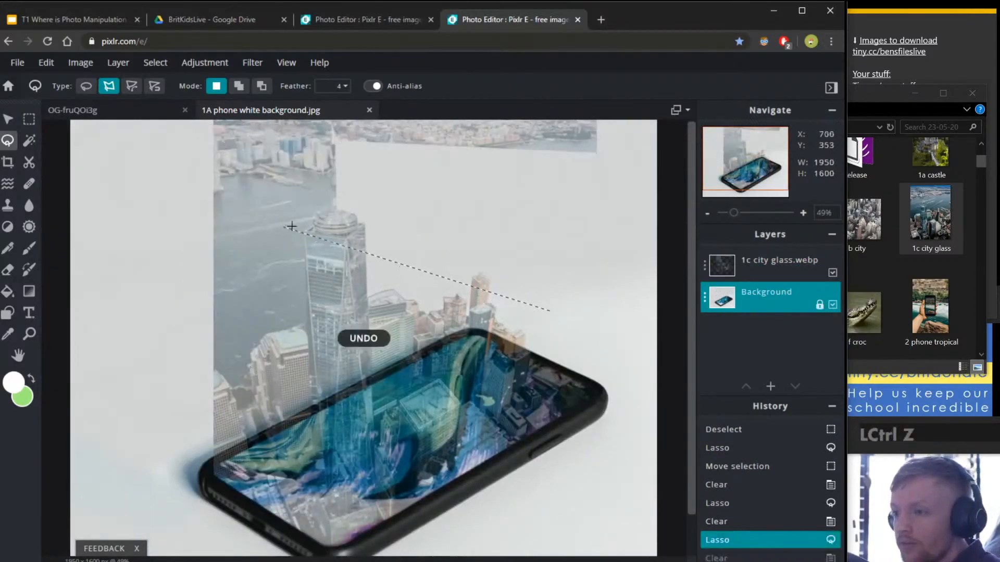
{"action": "key", "text": "Escape"}
{"action": "left_click", "coordinate": [715, 268]}
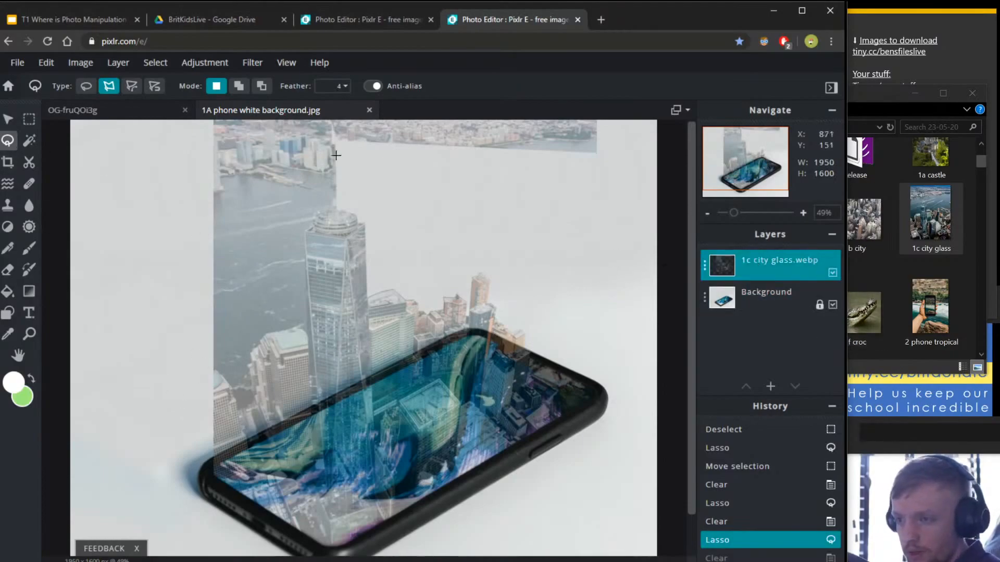
Outline the tower's left edge and the building tops to its left, heading toward the phone.
{"action": "left_click", "coordinate": [334, 128]}
{"action": "left_click", "coordinate": [333, 210]}
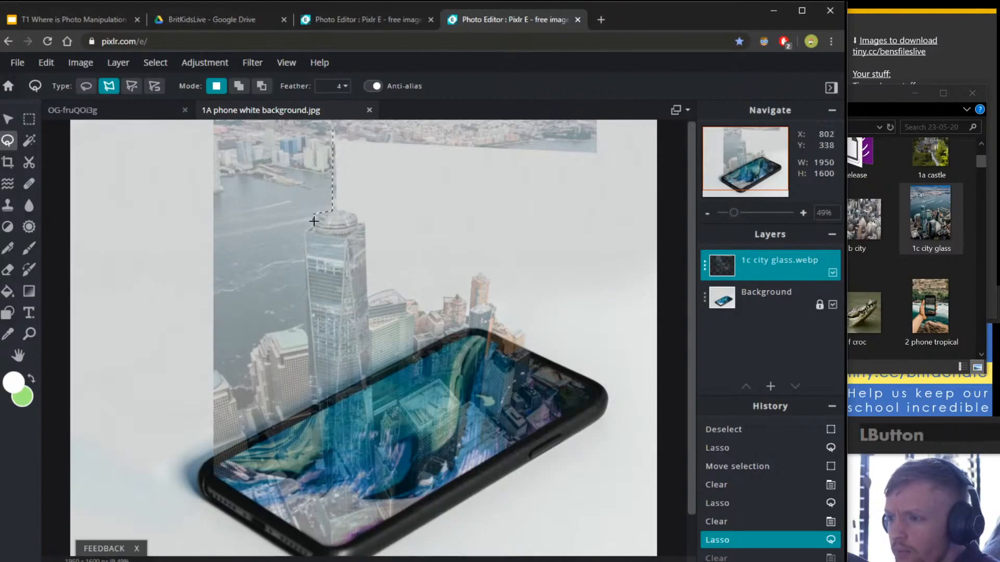
{"action": "left_click", "coordinate": [305, 236]}
{"action": "left_click", "coordinate": [308, 333]}
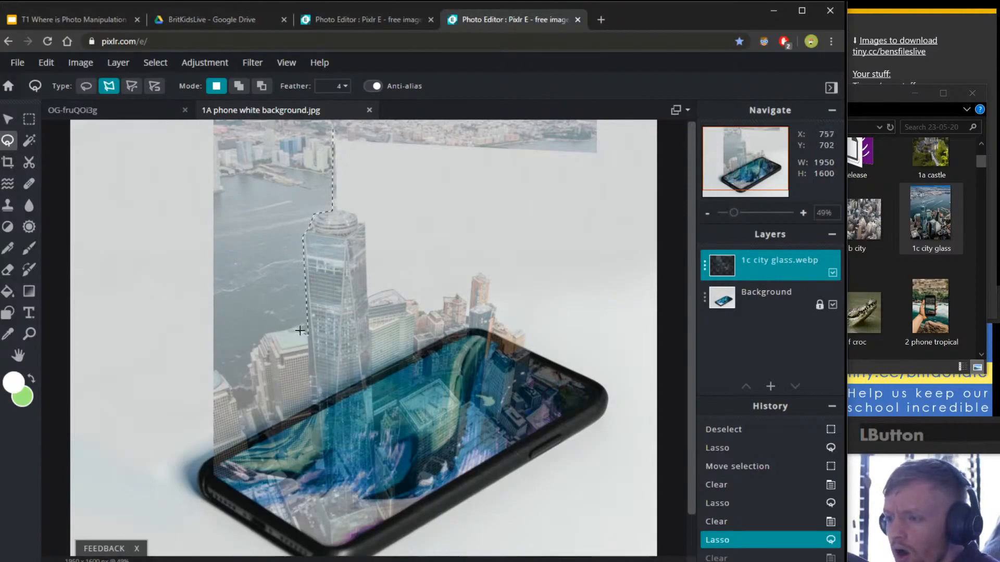
{"action": "left_click", "coordinate": [260, 333]}
{"action": "left_click", "coordinate": [250, 347]}
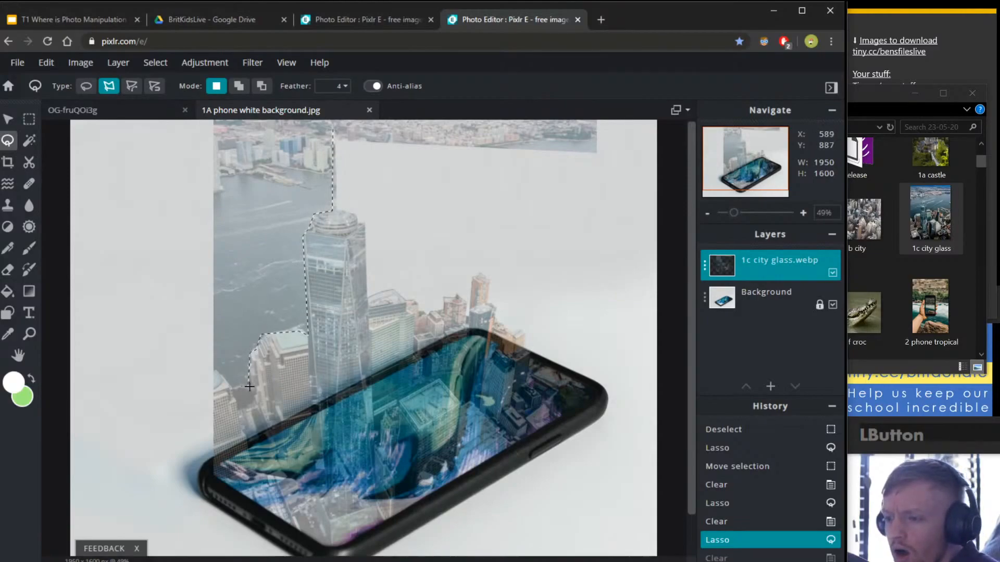
{"action": "left_click", "coordinate": [256, 407]}
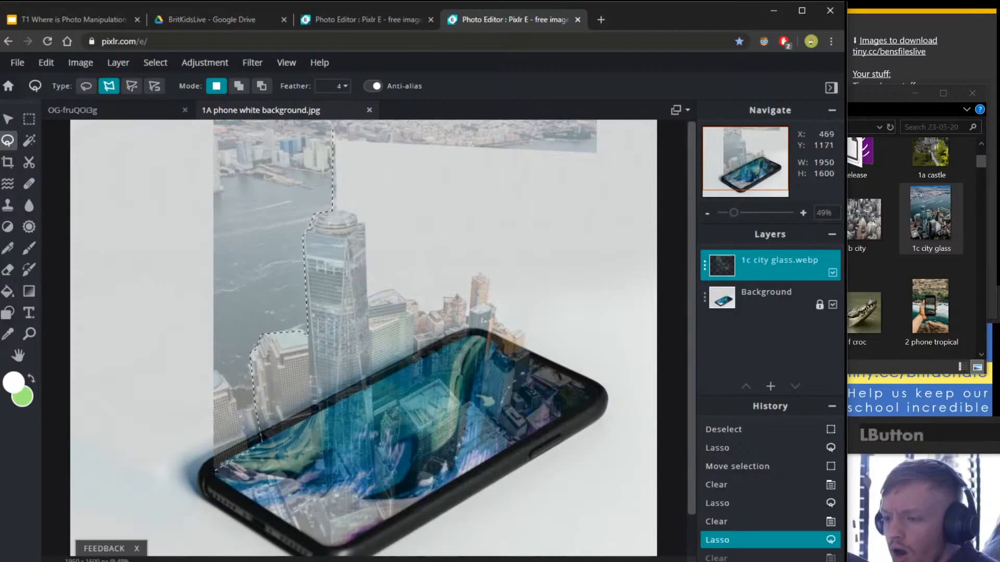
Close the outline around the water left of the tower and clear it to white.
{"action": "left_click", "coordinate": [213, 471]}
{"action": "left_click", "coordinate": [177, 424]}
{"action": "left_click", "coordinate": [169, 150]}
{"action": "left_click", "coordinate": [287, 143]}
{"action": "left_click", "coordinate": [332, 130]}
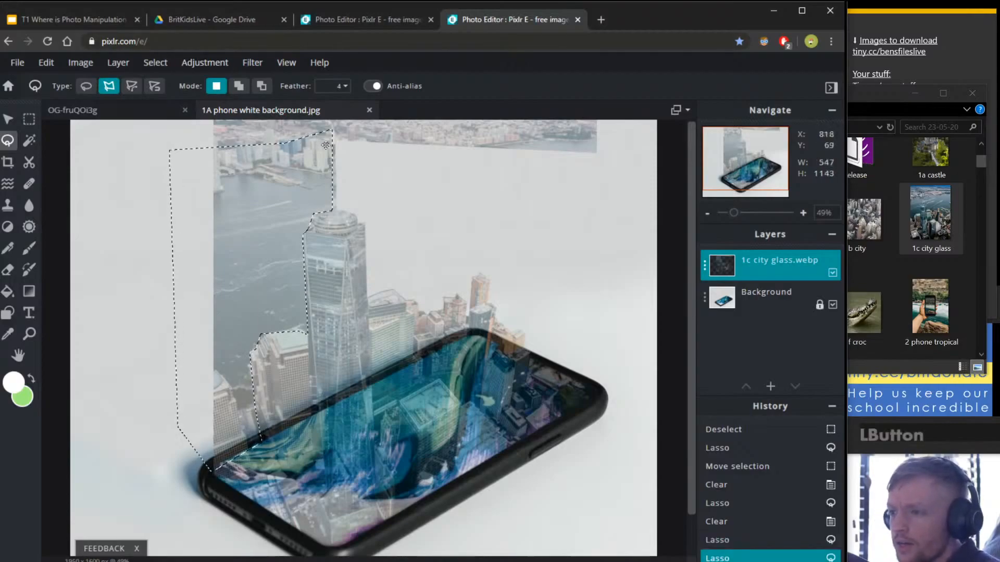
{"action": "key", "text": "Delete"}
{"action": "left_click", "coordinate": [627, 161]}
{"action": "left_click", "coordinate": [187, 160]}
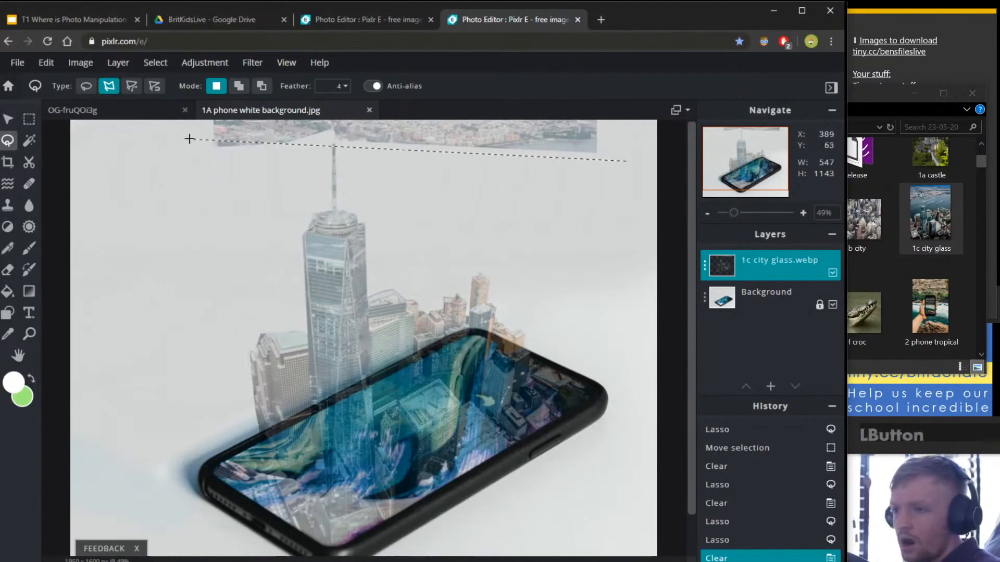
Erase the leftover strip of buildings along the top to white.
{"action": "left_click", "coordinate": [187, 121]}
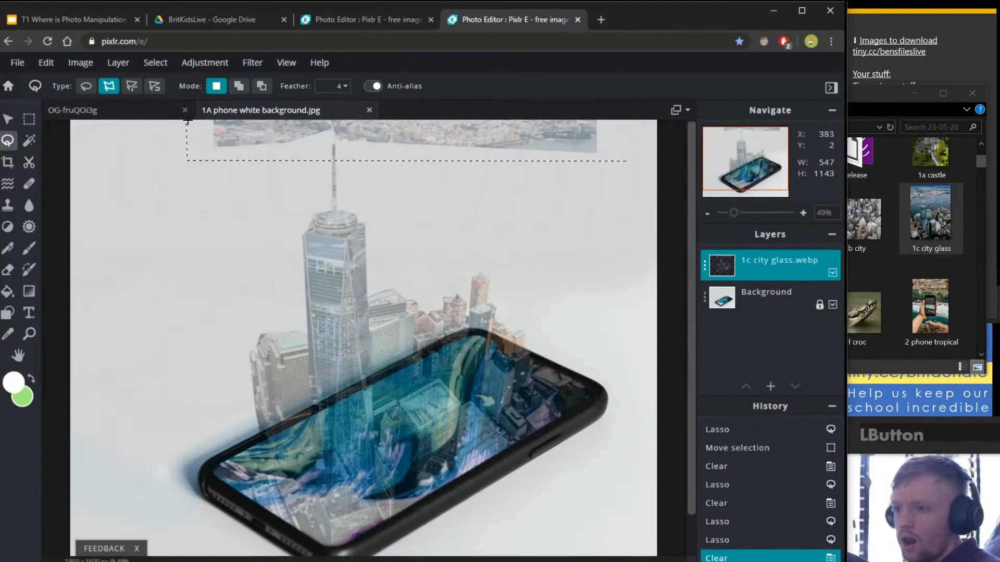
{"action": "double_click", "coordinate": [626, 121]}
{"action": "key", "text": "Delete"}
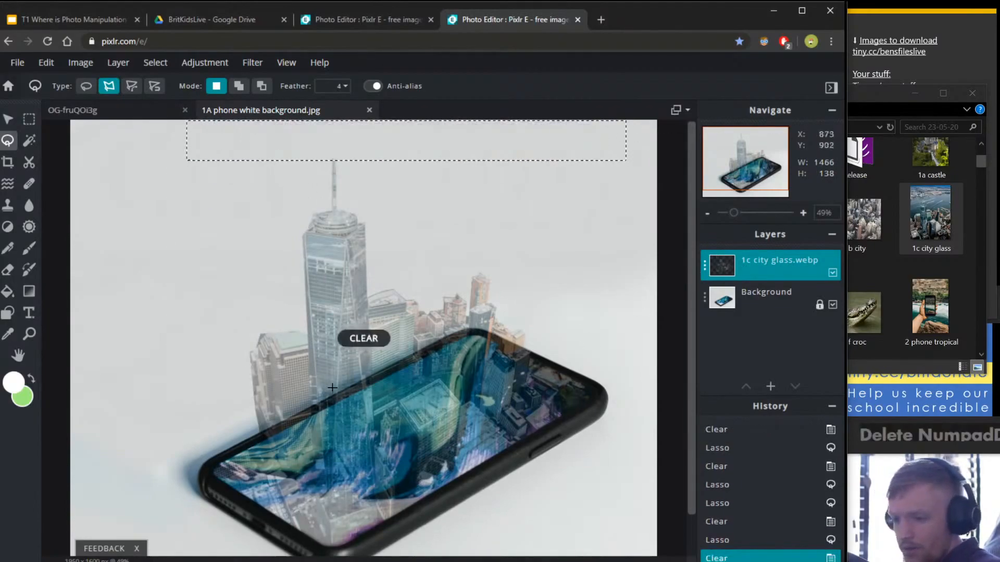
Raise the city layer's transparency to 100 and clear the selection.
{"action": "left_click", "coordinate": [708, 275]}
{"action": "left_click_drag", "start_coordinate": [618, 355], "coordinate": [740, 351]}
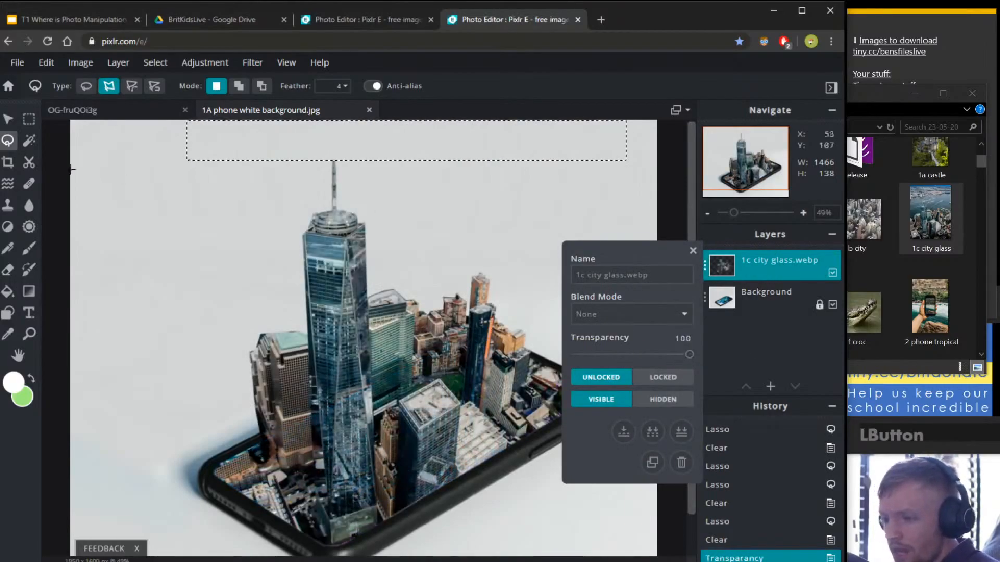
{"action": "left_click", "coordinate": [30, 121]}
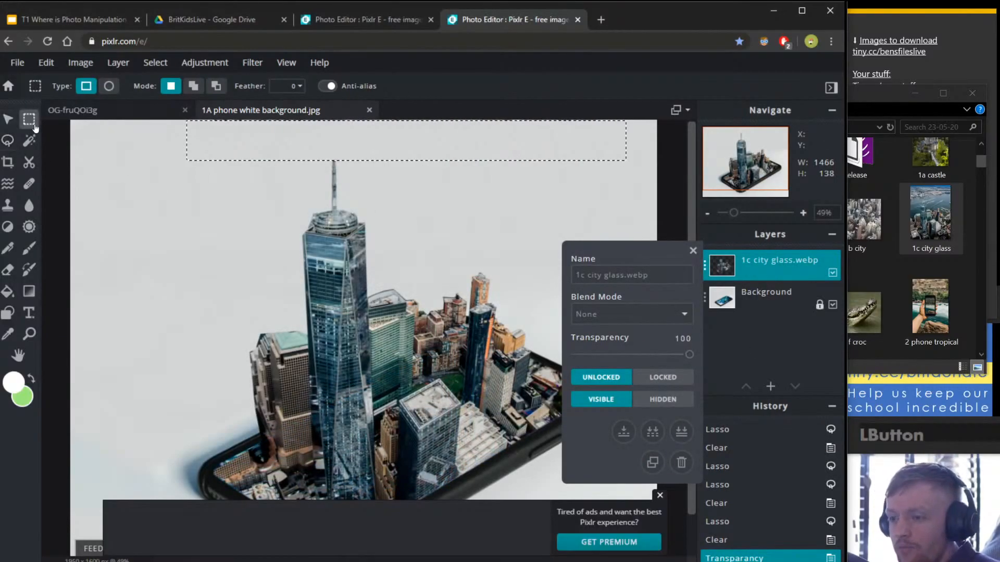
{"action": "left_click", "coordinate": [239, 379]}
{"action": "left_click", "coordinate": [660, 496]}
{"action": "scroll", "coordinate": [472, 448], "scroll_direction": "up", "scroll_amount": 3}
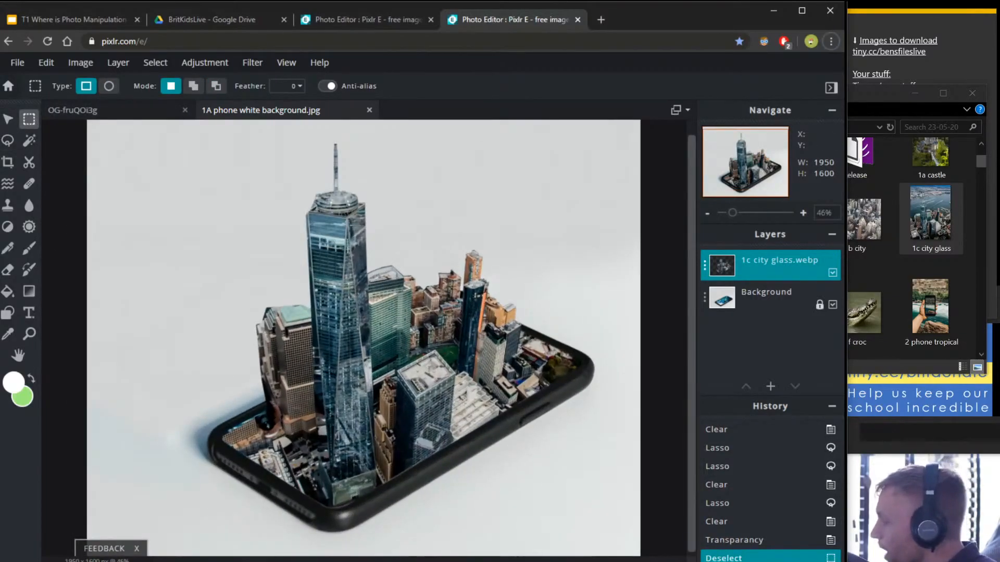
Fix the sticky note's link by replacing the capital T with a lowercase t.
{"action": "left_click", "coordinate": [937, 62]}
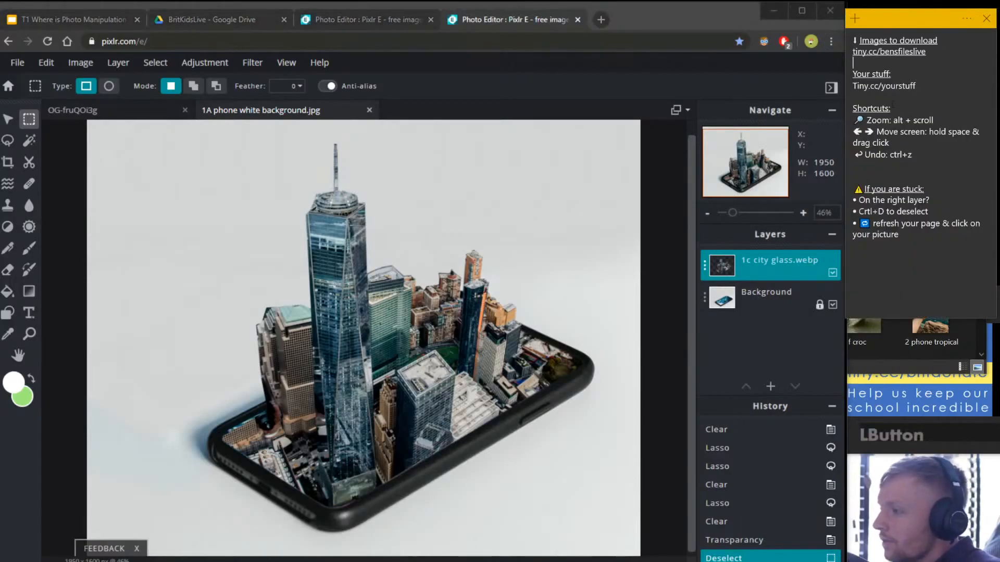
{"action": "left_click_drag", "start_coordinate": [857, 85], "coordinate": [912, 85]}
{"action": "left_click", "coordinate": [857, 86]}
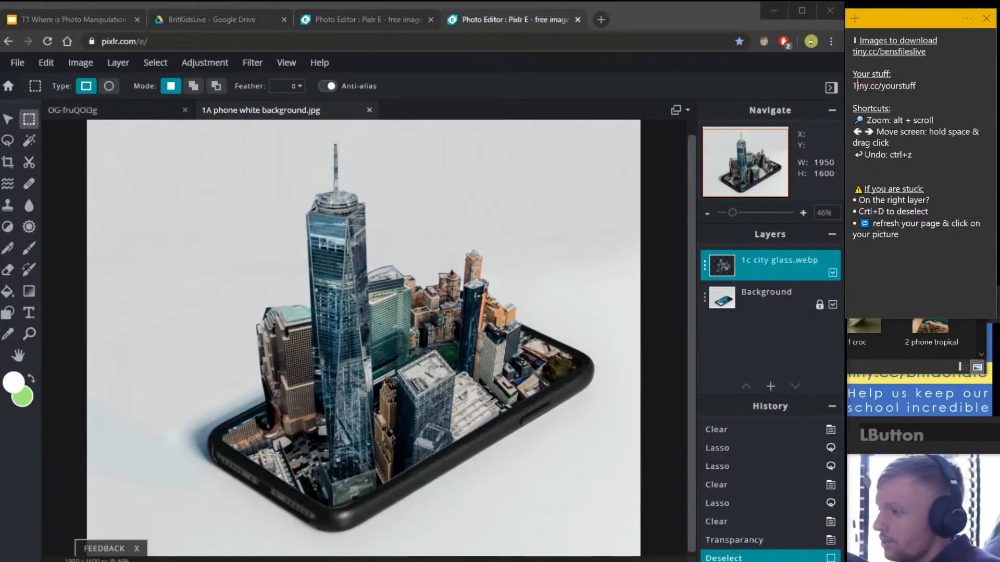
{"action": "key", "text": "BackSpace"}
{"action": "type", "text": "t"}
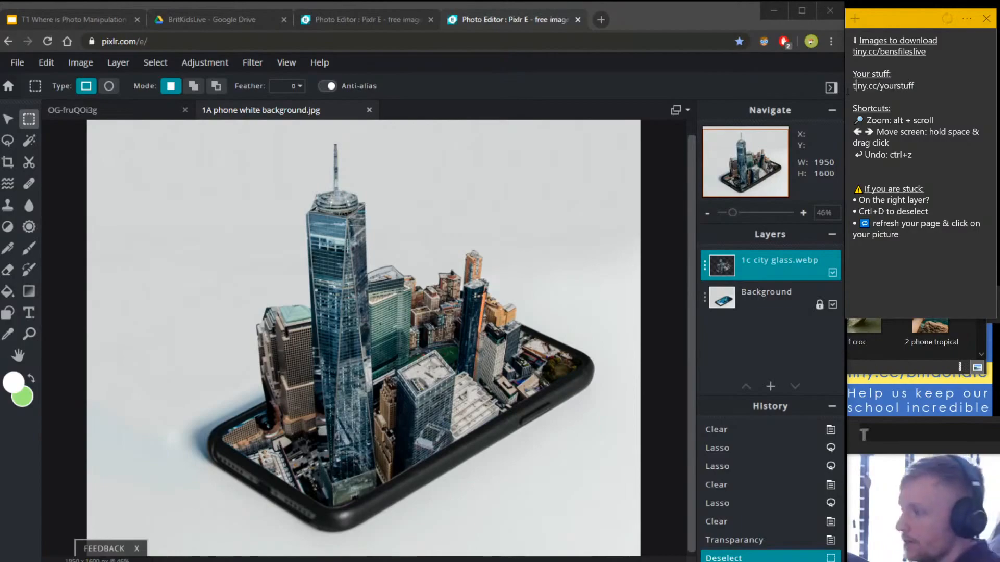
{"action": "left_click", "coordinate": [604, 80]}
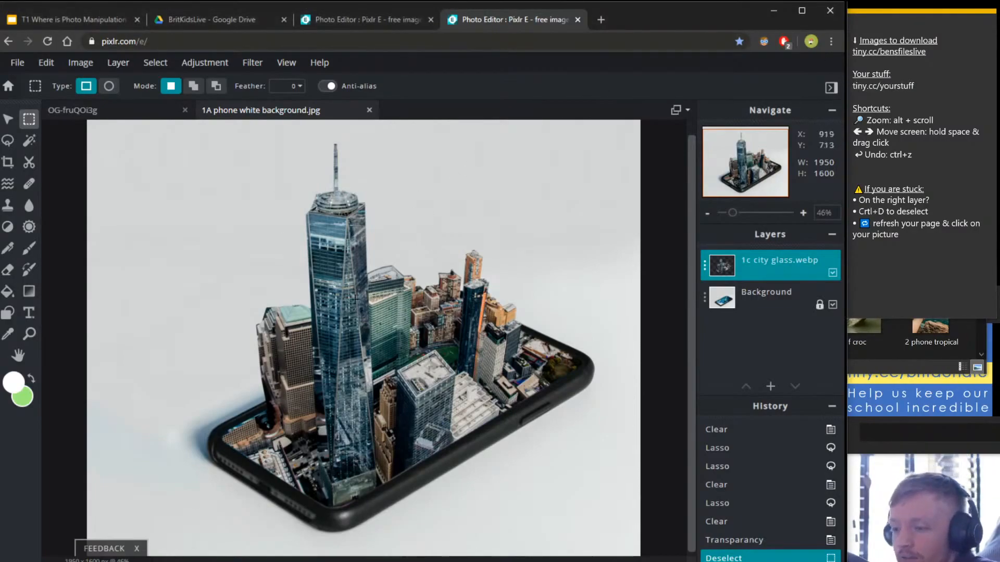
Look through the photo manipulation slides 1–4 and the Examples slide.
{"action": "left_click", "coordinate": [45, 19]}
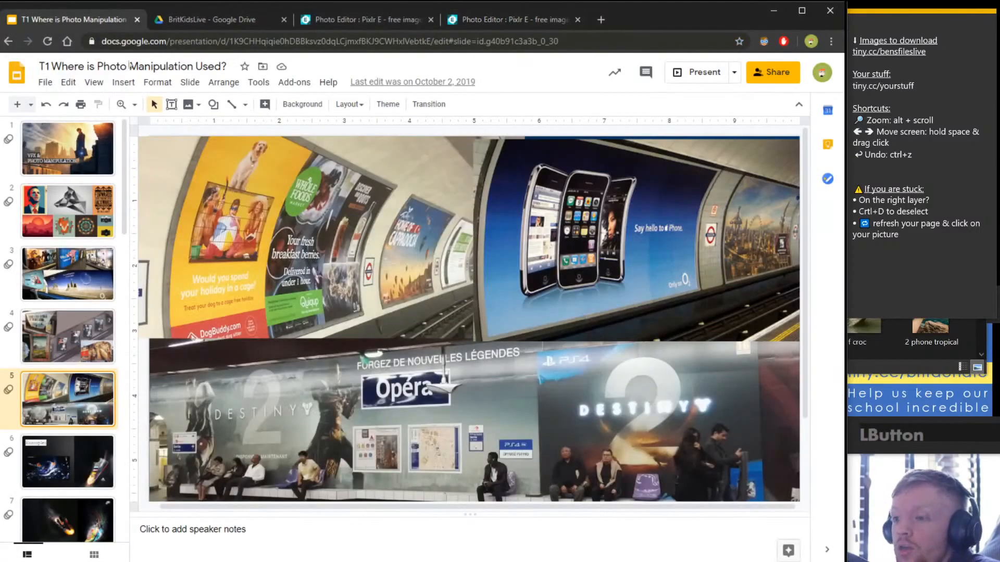
{"action": "key", "text": "Up"}
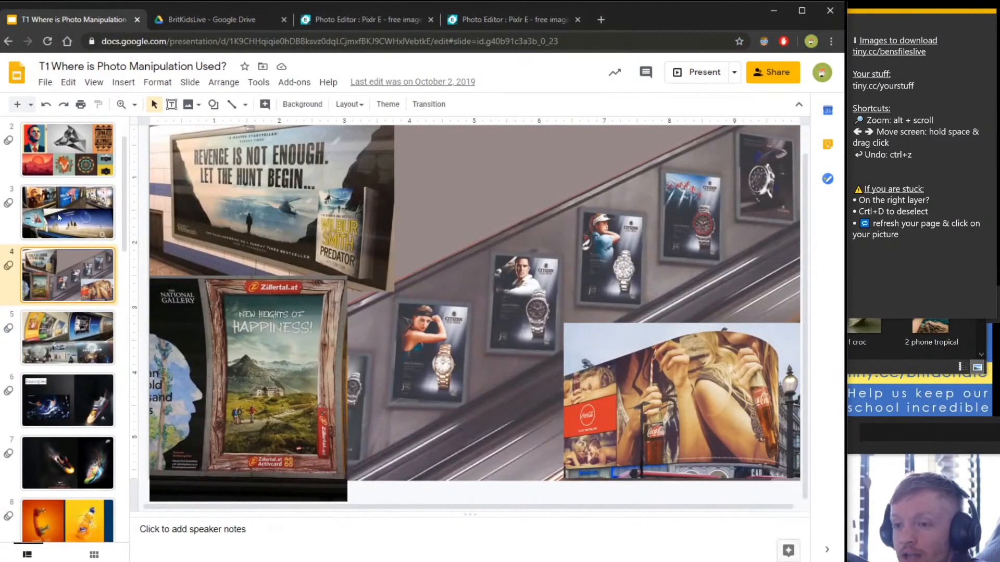
{"action": "left_click", "coordinate": [98, 341]}
{"action": "left_click", "coordinate": [86, 213]}
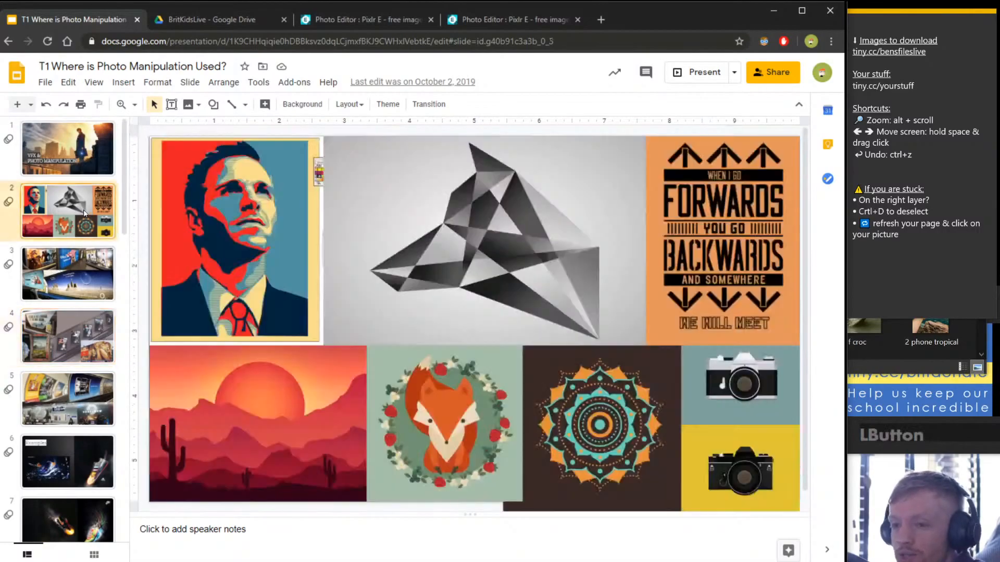
{"action": "left_click", "coordinate": [79, 333]}
{"action": "left_click", "coordinate": [71, 278]}
{"action": "left_click", "coordinate": [80, 155]}
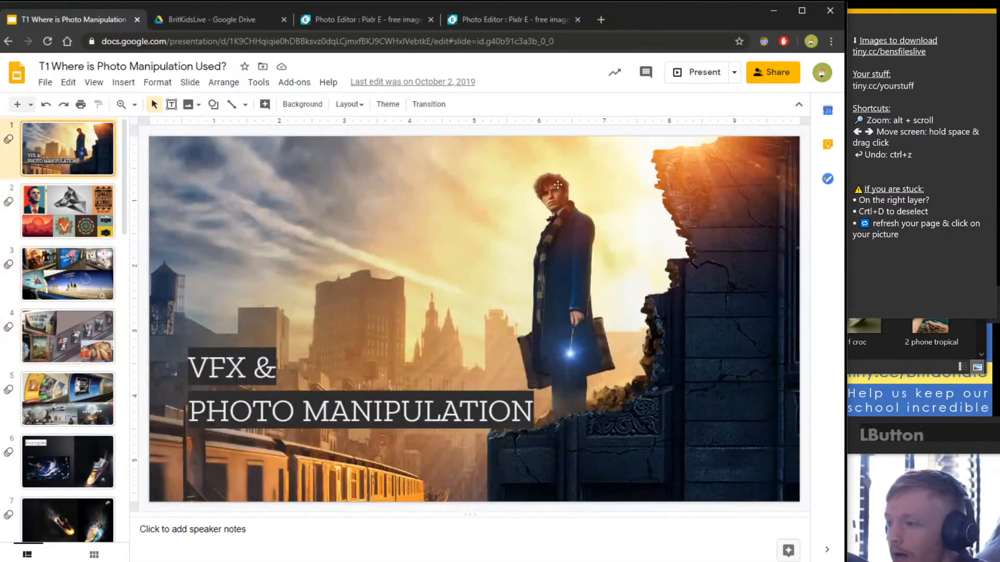
{"action": "left_click", "coordinate": [73, 441]}
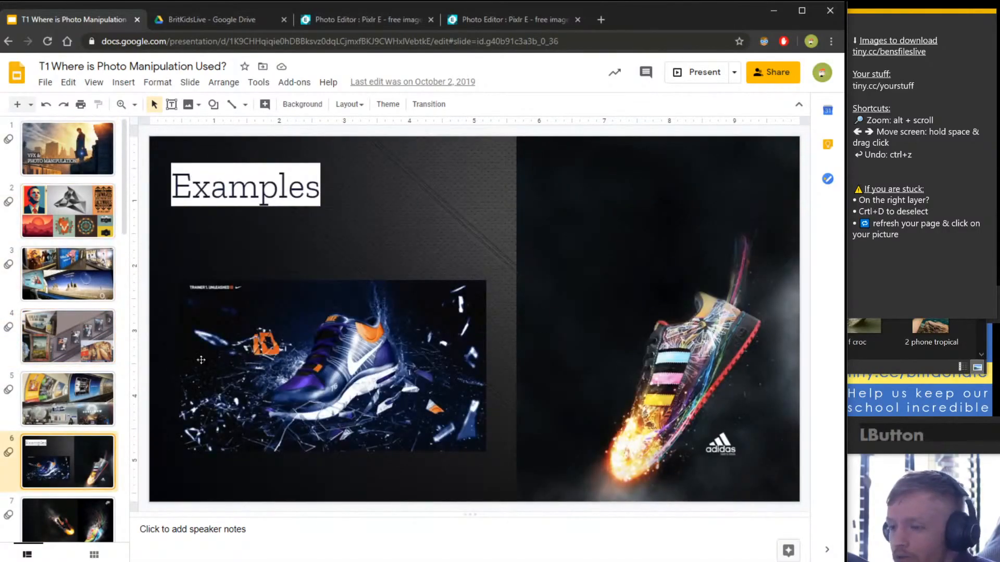
{"action": "left_click", "coordinate": [72, 342]}
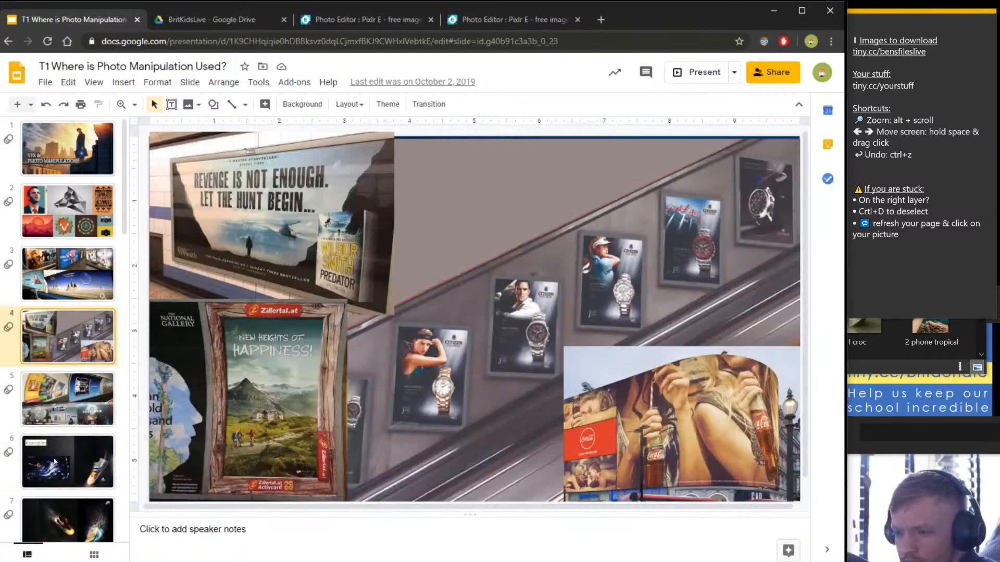
{"action": "scroll", "coordinate": [79, 365], "scroll_direction": "down", "scroll_amount": 5}
View example slides 9, 10, 11 and 14, then return to the walkway phone composite.
{"action": "left_click", "coordinate": [88, 401]}
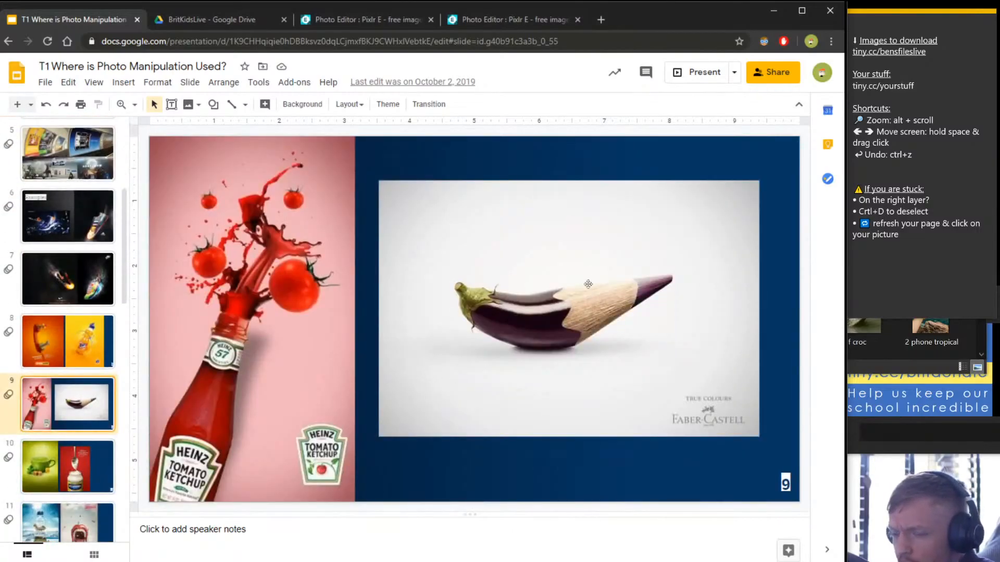
{"action": "left_click", "coordinate": [68, 469]}
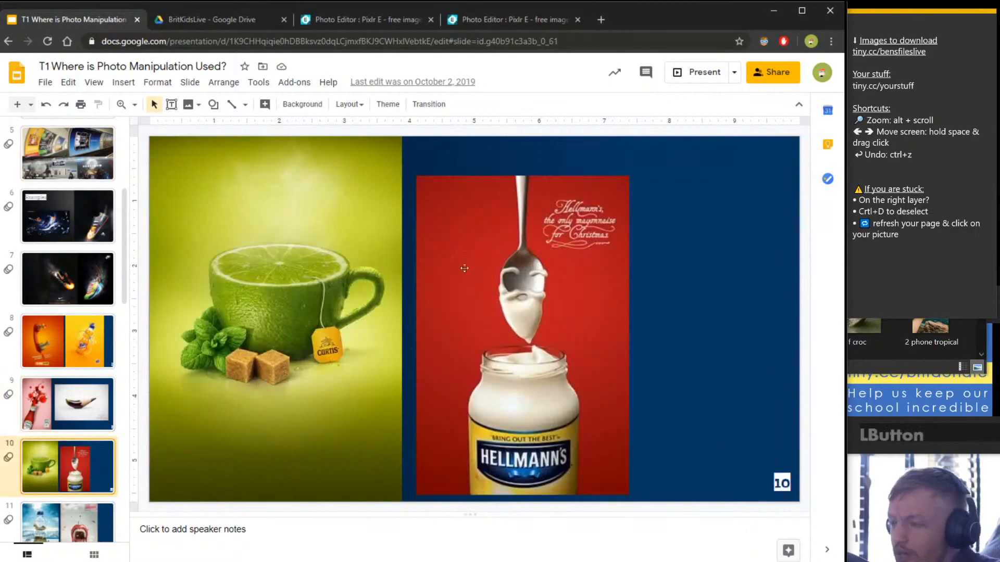
{"action": "scroll", "coordinate": [81, 471], "scroll_direction": "down", "scroll_amount": 3}
{"action": "left_click", "coordinate": [82, 354]}
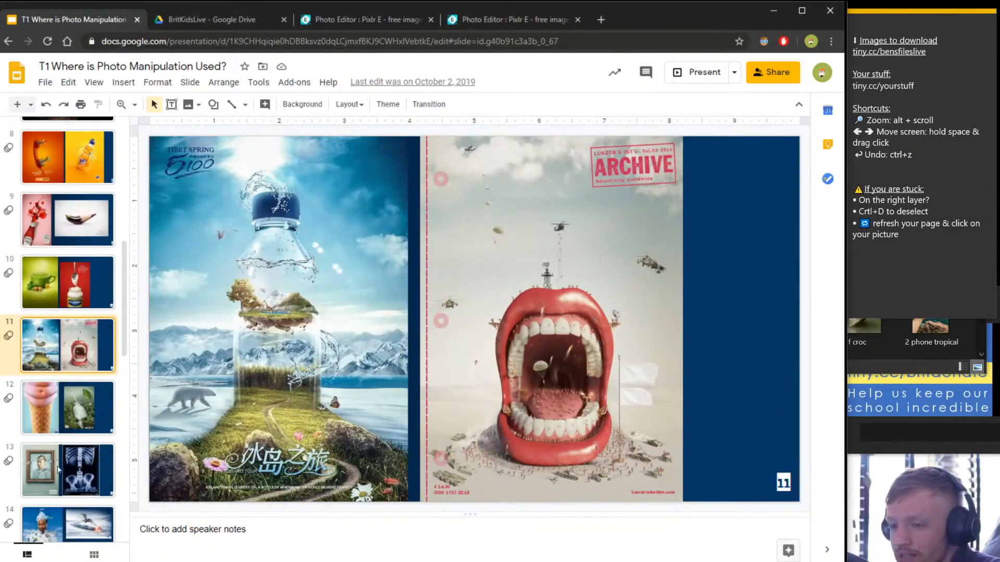
{"action": "scroll", "coordinate": [59, 470], "scroll_direction": "down", "scroll_amount": 3}
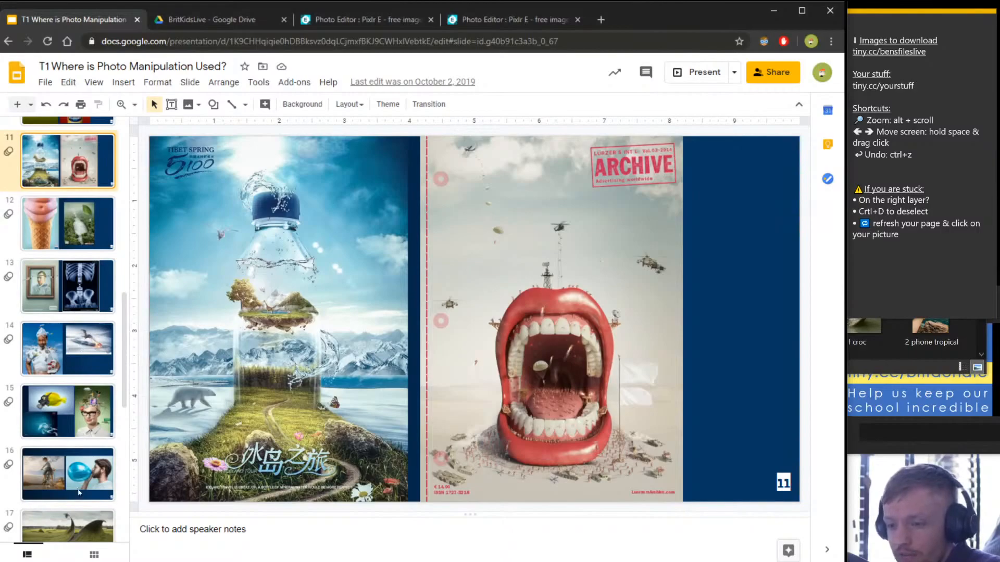
{"action": "left_click", "coordinate": [70, 343]}
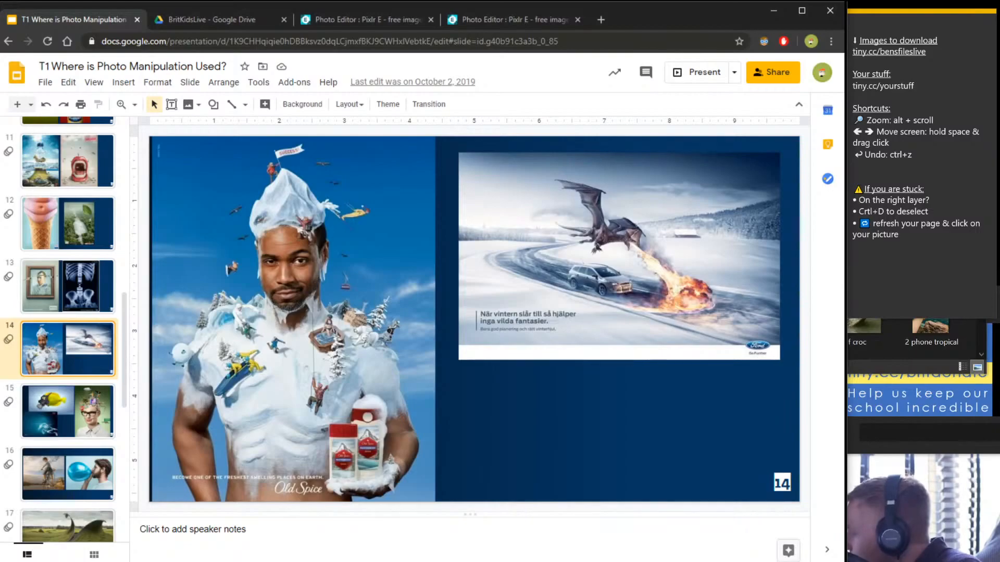
{"action": "left_click", "coordinate": [200, 19]}
{"action": "left_click", "coordinate": [336, 20]}
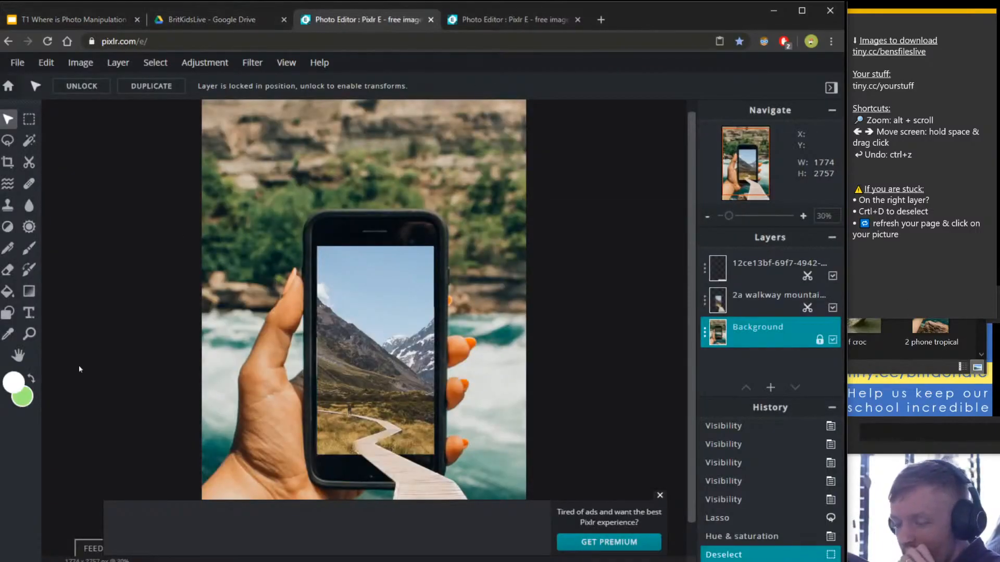
Dismiss the ad banner, then switch through Drive and the walkway tab to the city-on-phone composite.
{"action": "left_click", "coordinate": [660, 494]}
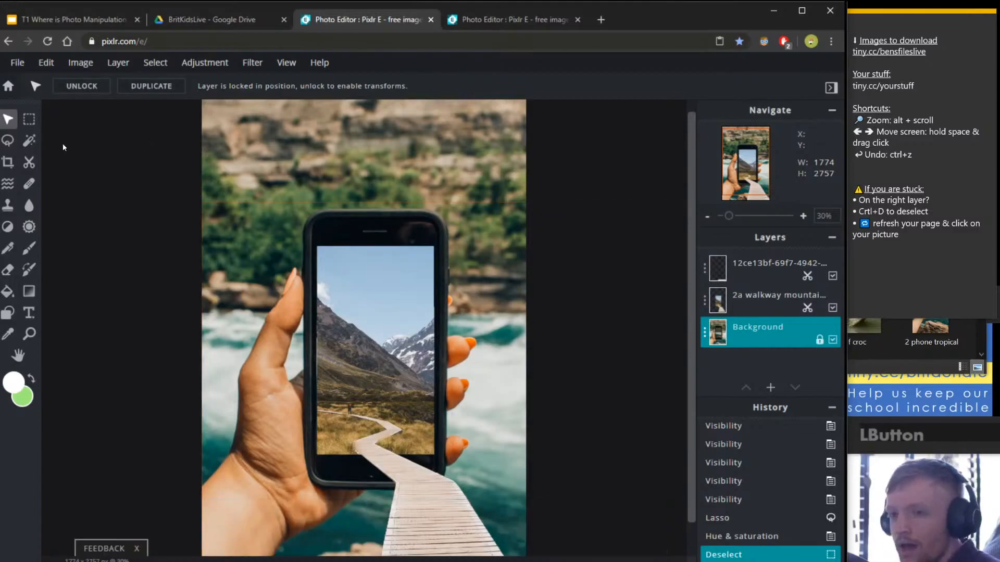
{"action": "left_click", "coordinate": [29, 119]}
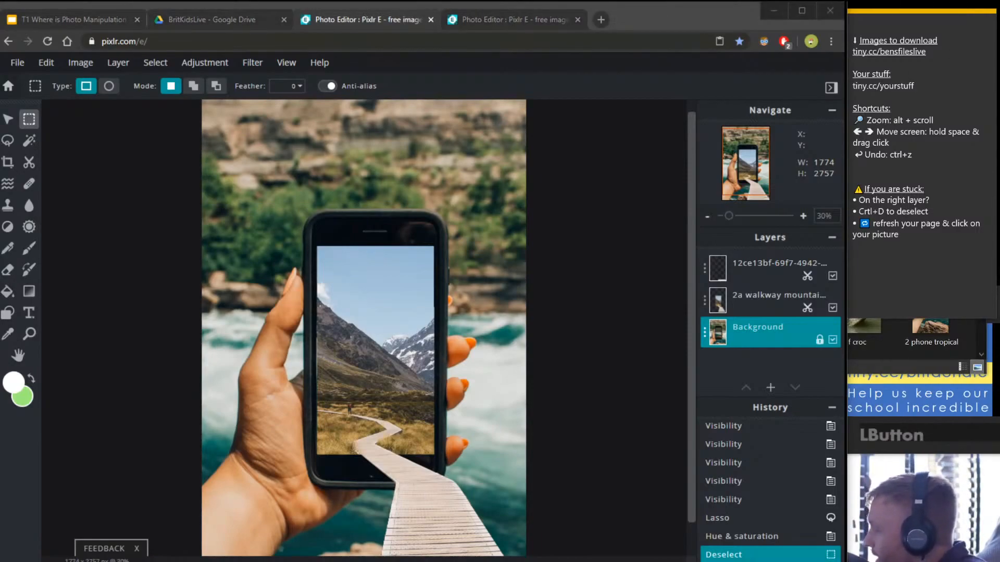
{"action": "left_click", "coordinate": [183, 22]}
{"action": "left_click", "coordinate": [364, 20]}
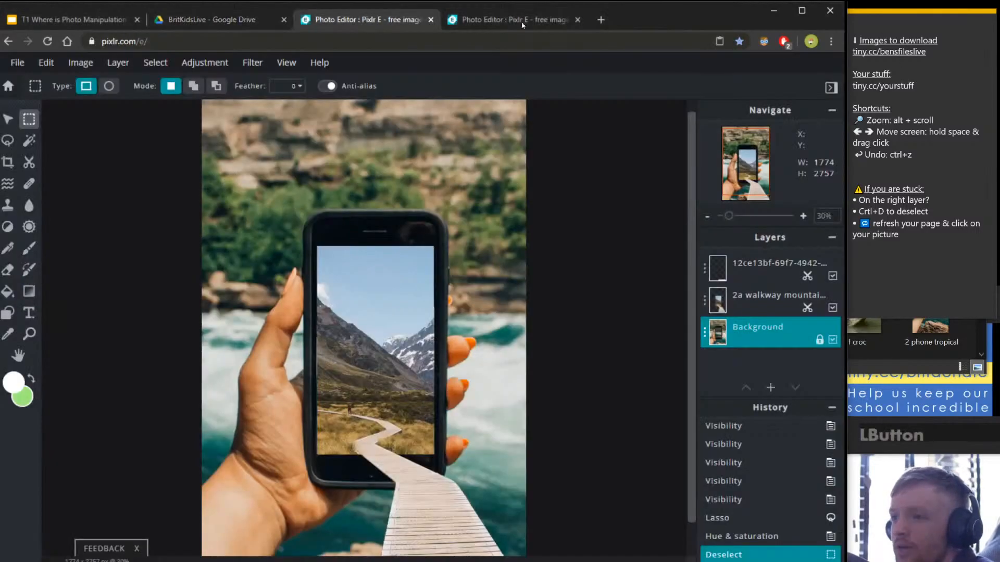
{"action": "left_click", "coordinate": [522, 23]}
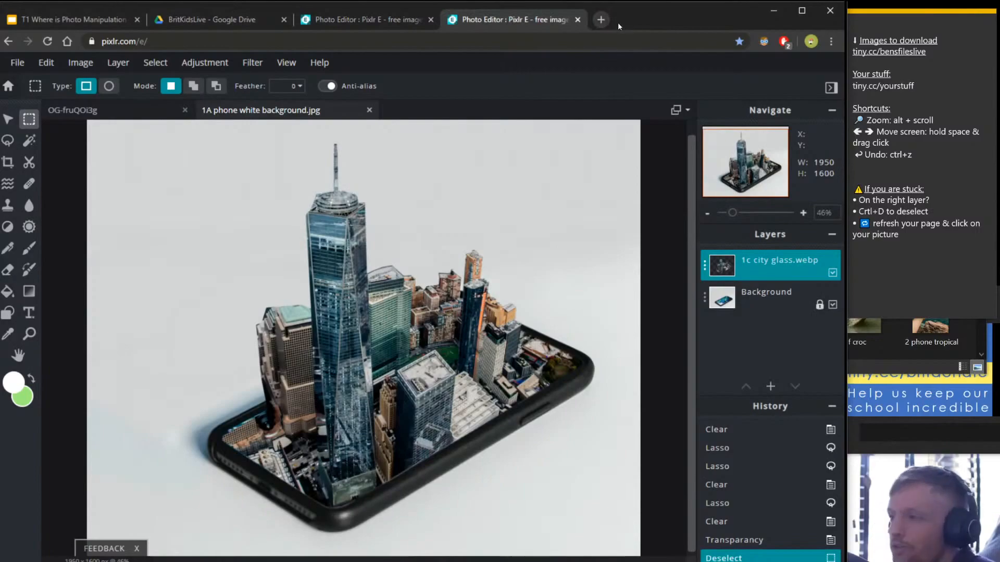
{"action": "left_click", "coordinate": [600, 19]}
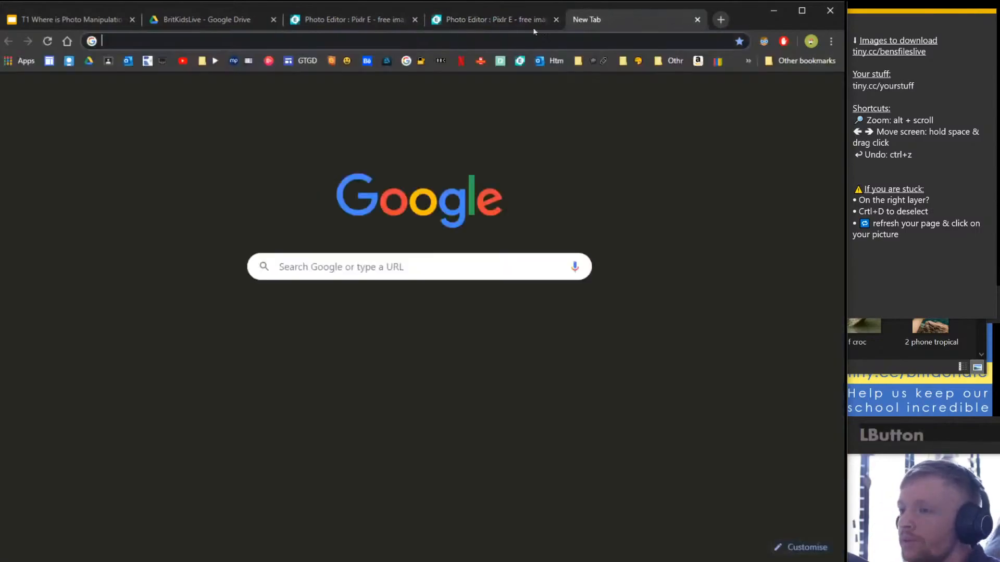
{"action": "left_click", "coordinate": [507, 41]}
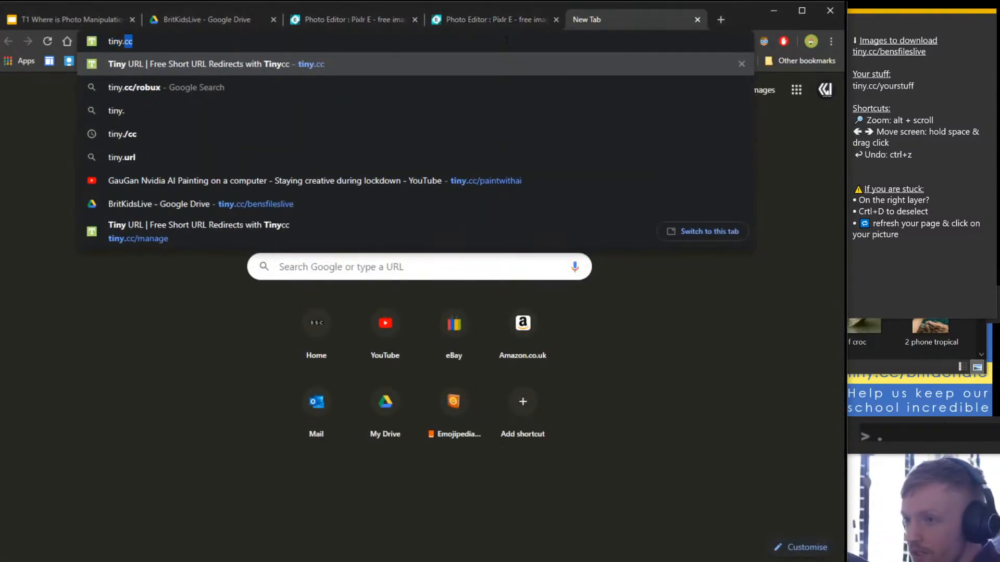
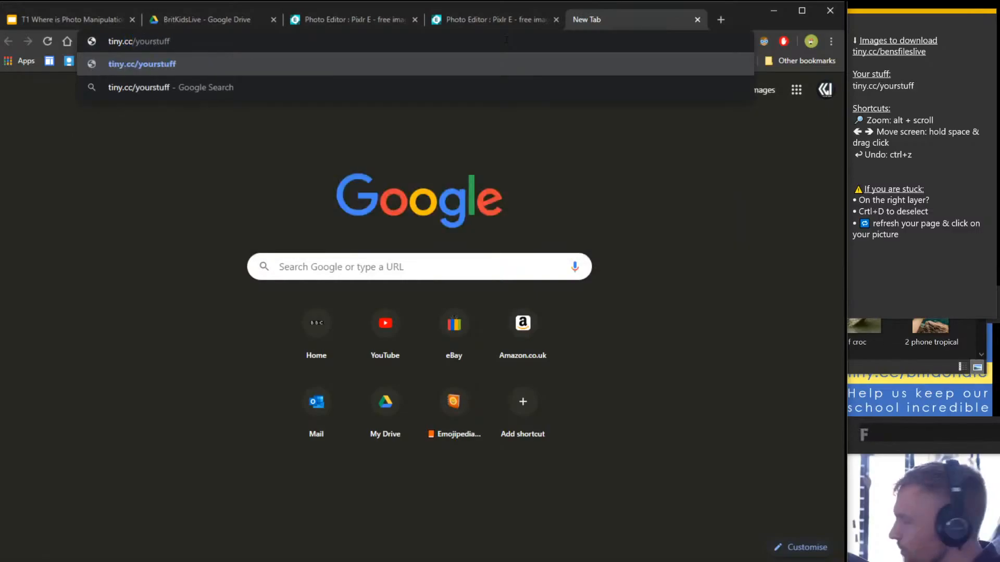
{"action": "key", "text": "Return"}
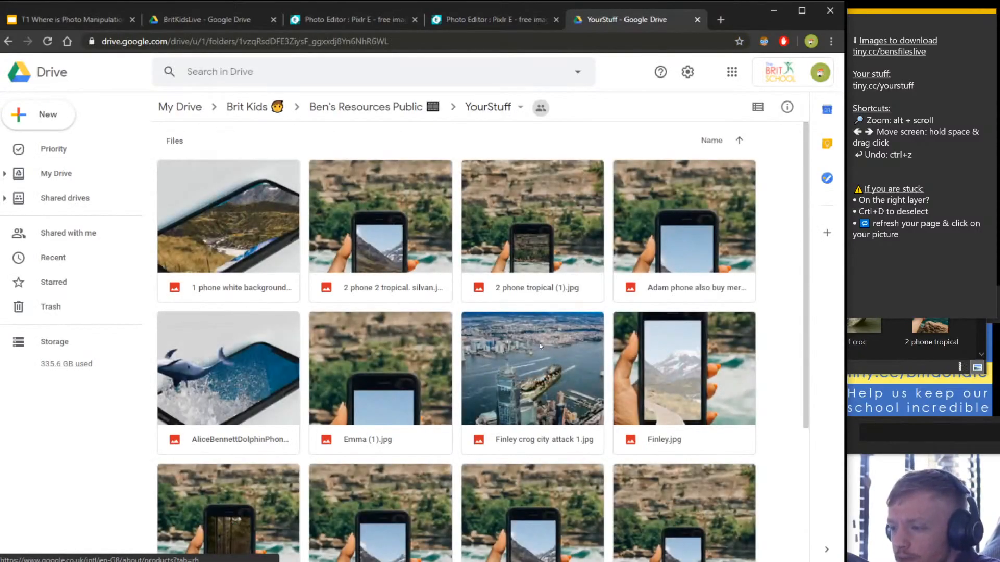
{"action": "left_click", "coordinate": [540, 345]}
{"action": "scroll", "coordinate": [536, 333], "scroll_direction": "down", "scroll_amount": 1}
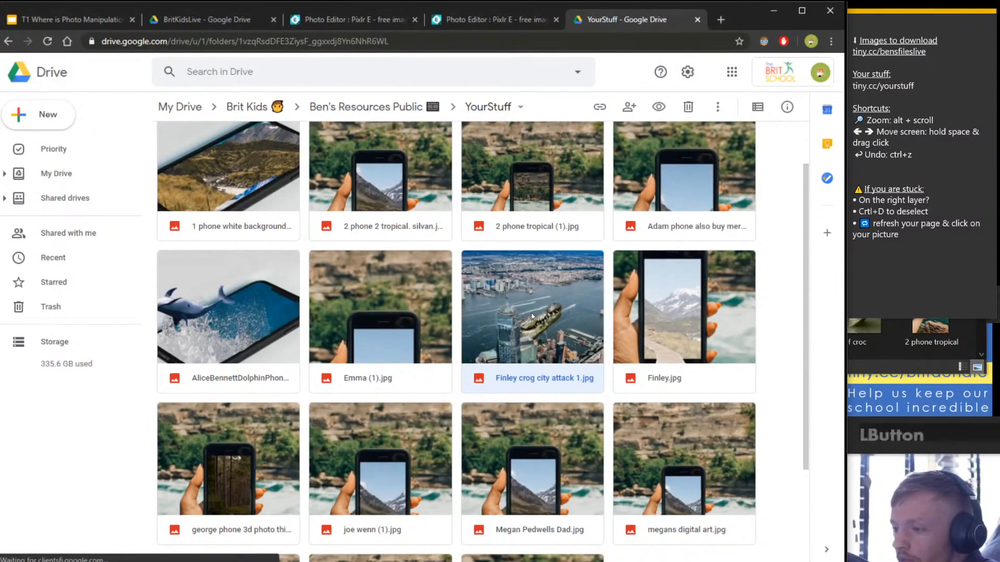
{"action": "double_click", "coordinate": [531, 314]}
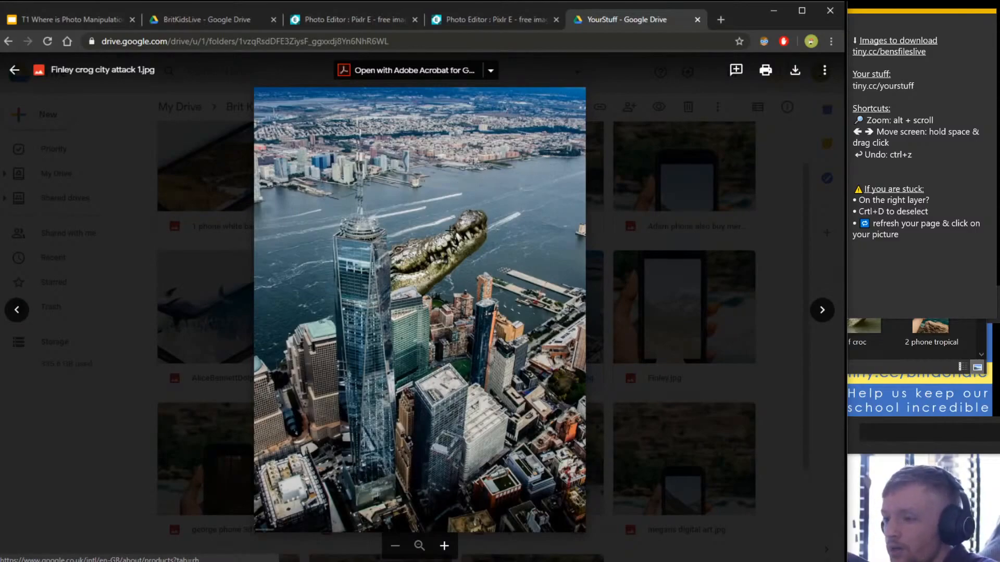
{"action": "left_click", "coordinate": [642, 307]}
{"action": "scroll", "coordinate": [654, 283], "scroll_direction": "down", "scroll_amount": 3}
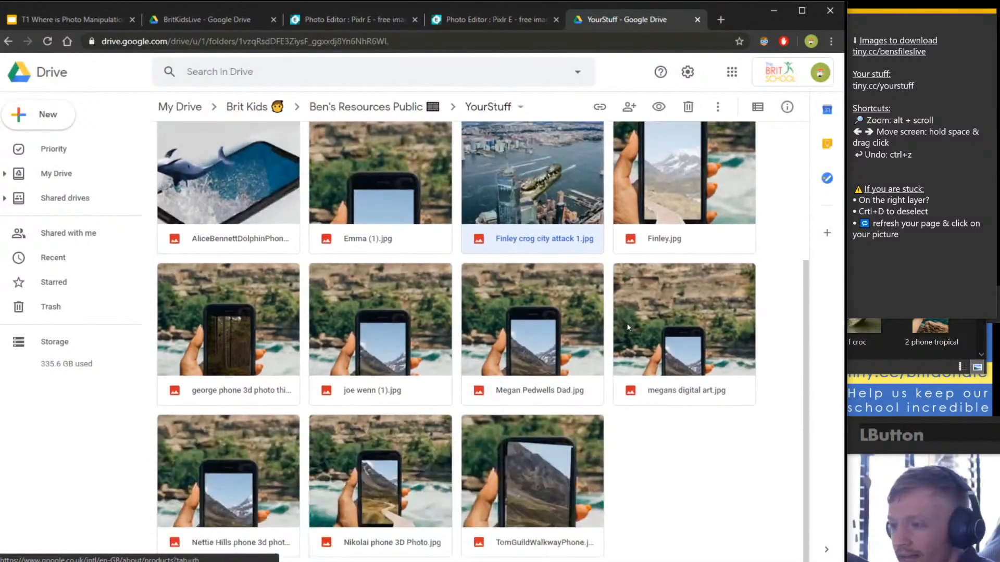
{"action": "scroll", "coordinate": [333, 372], "scroll_direction": "up", "scroll_amount": 3}
{"action": "scroll", "coordinate": [333, 369], "scroll_direction": "down", "scroll_amount": 3}
{"action": "scroll", "coordinate": [271, 343], "scroll_direction": "up", "scroll_amount": 3}
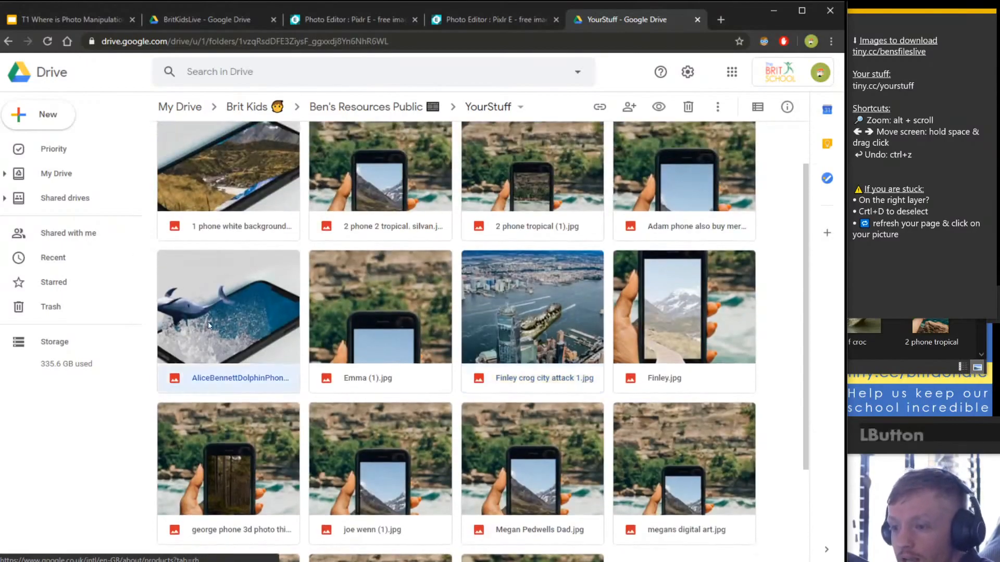
{"action": "double_click", "coordinate": [207, 321]}
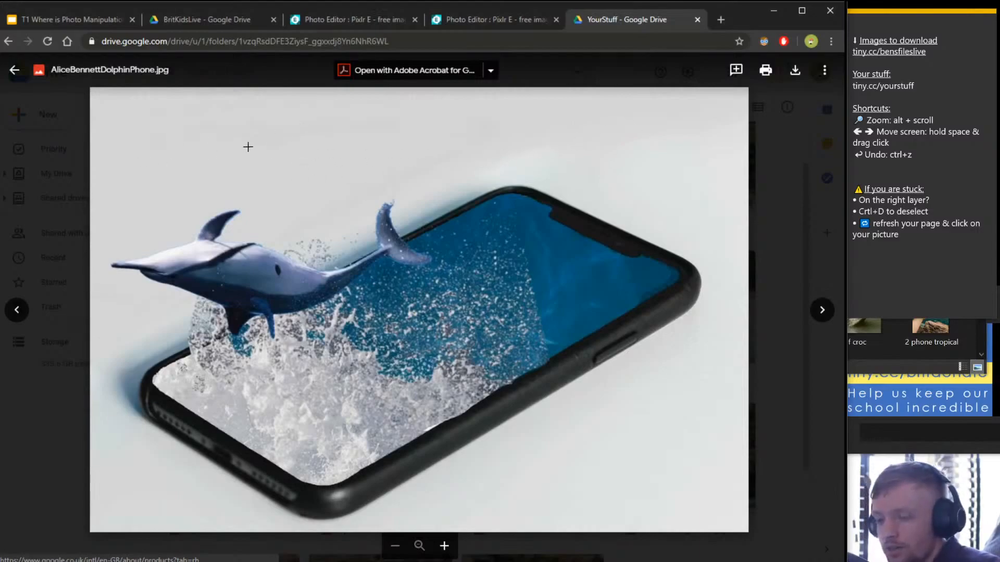
{"action": "left_click", "coordinate": [793, 270]}
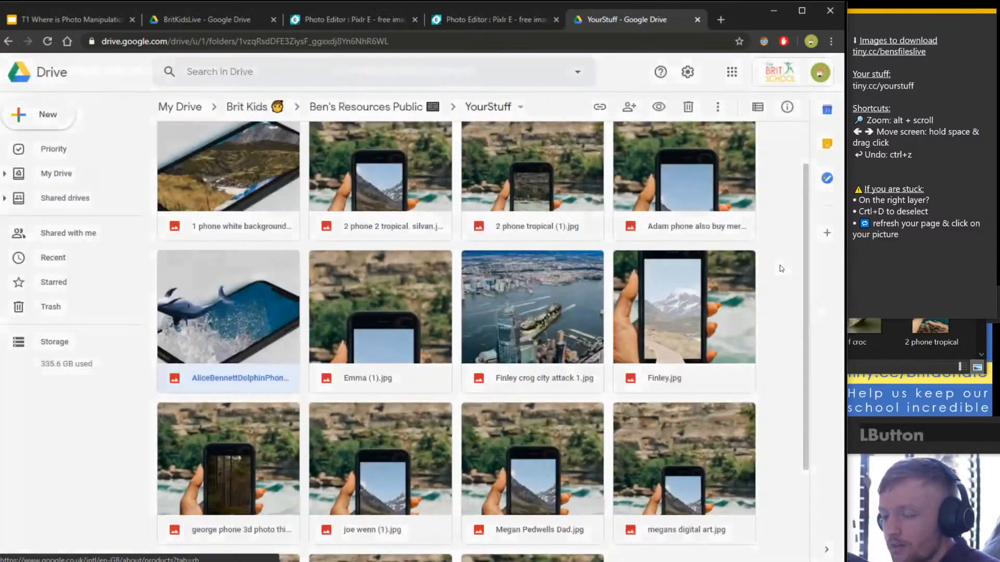
{"action": "scroll", "coordinate": [417, 339], "scroll_direction": "down", "scroll_amount": 3}
{"action": "left_click", "coordinate": [208, 347]}
{"action": "double_click", "coordinate": [208, 347]}
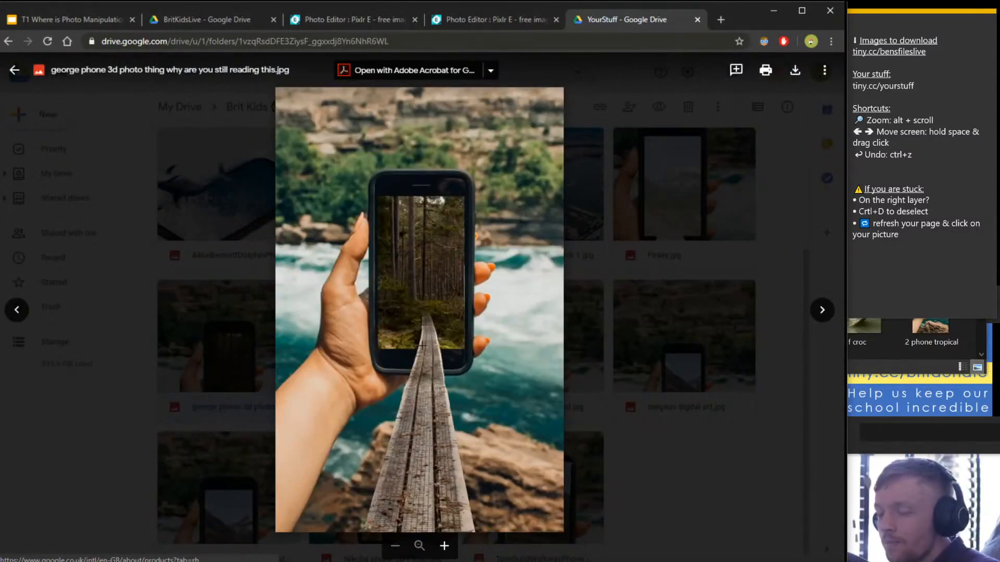
{"action": "key", "text": "Escape"}
{"action": "scroll", "coordinate": [558, 451], "scroll_direction": "up", "scroll_amount": 3}
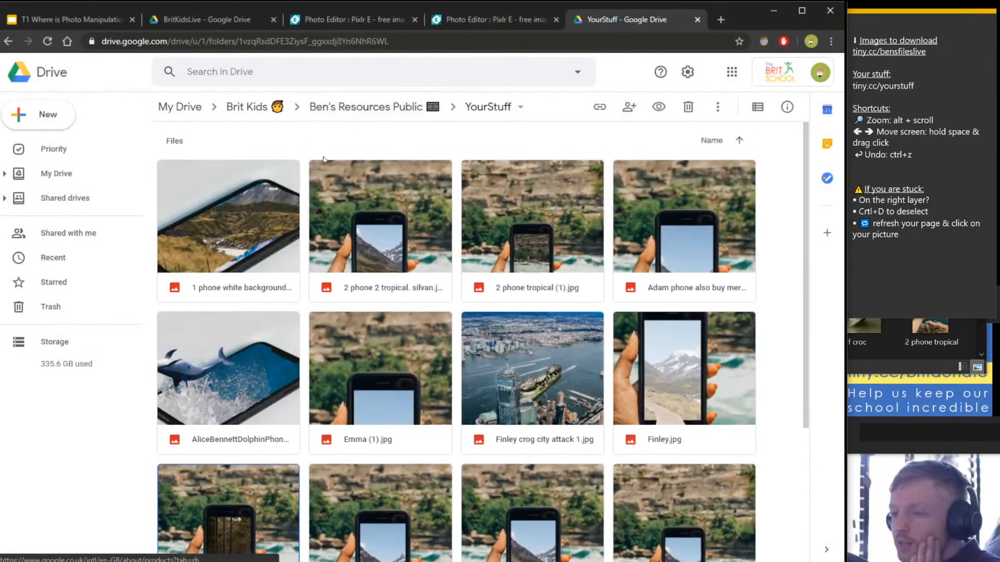
{"action": "double_click", "coordinate": [217, 227]}
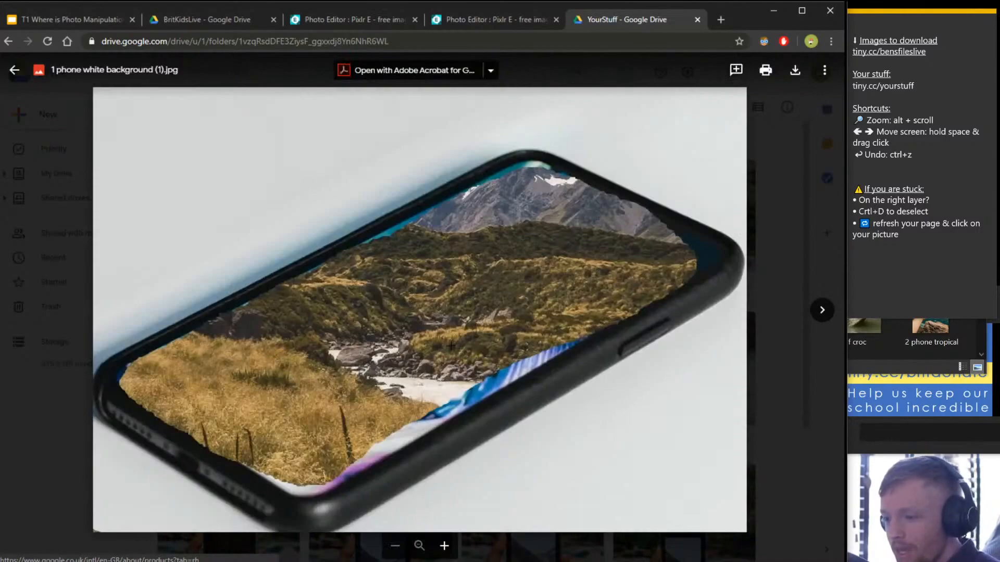
{"action": "key", "text": "Escape"}
{"action": "scroll", "coordinate": [572, 345], "scroll_direction": "down", "scroll_amount": 3}
{"action": "scroll", "coordinate": [573, 345], "scroll_direction": "up", "scroll_amount": 5}
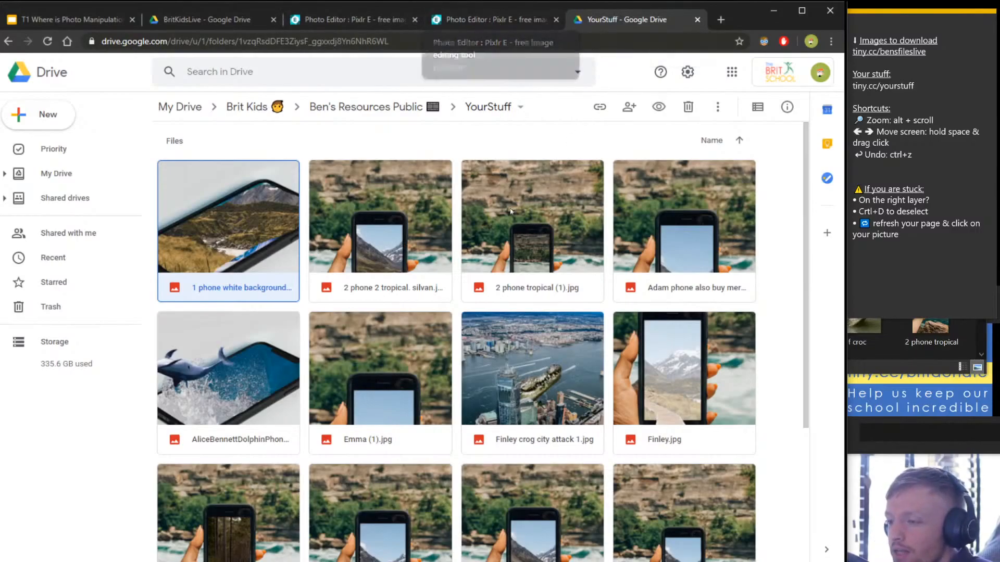
{"action": "scroll", "coordinate": [551, 355], "scroll_direction": "down", "scroll_amount": 2}
{"action": "scroll", "coordinate": [576, 371], "scroll_direction": "down", "scroll_amount": 1}
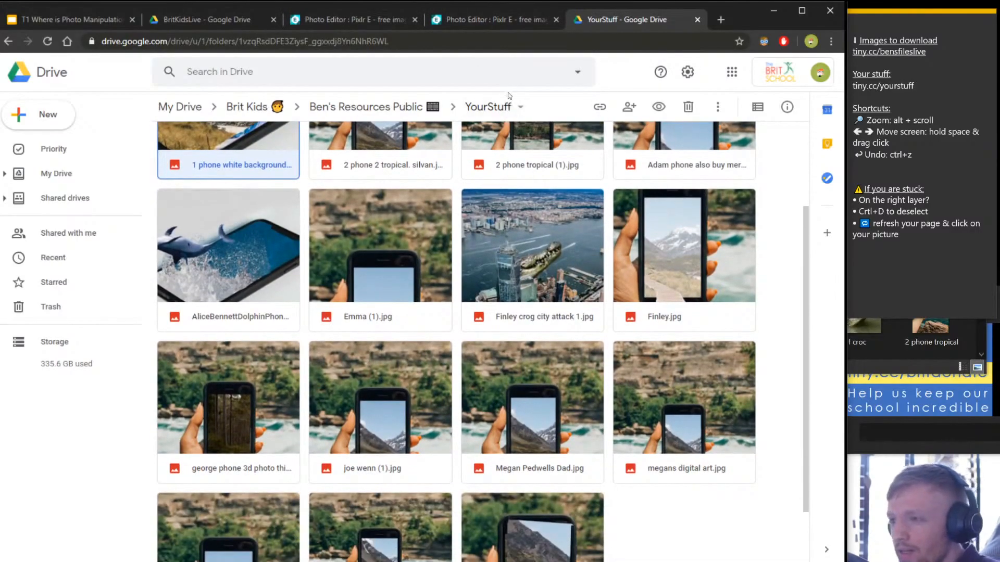
Switch to the fourth browser tab showing the city-on-phone composite in Pixlr E.
{"action": "left_click", "coordinate": [452, 20]}
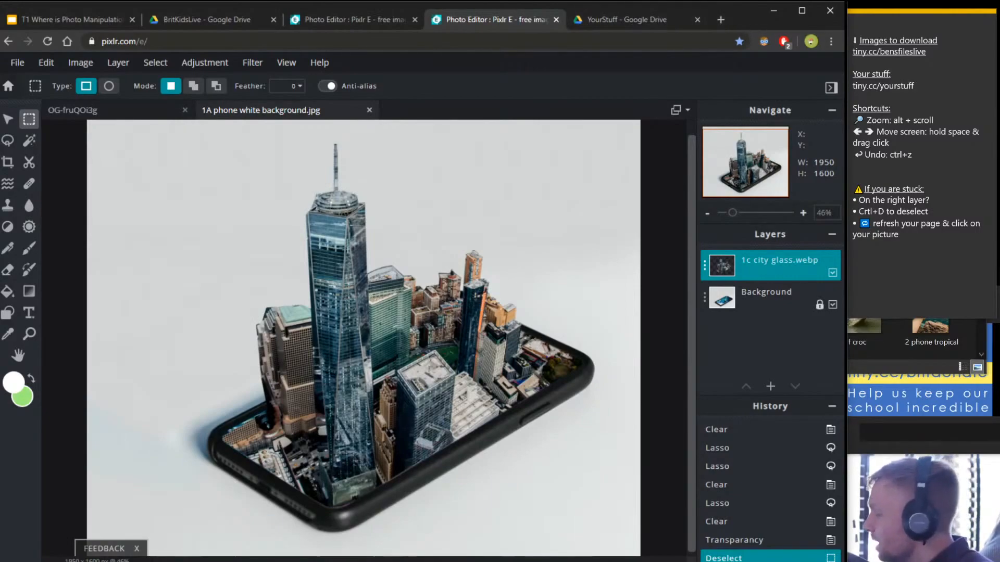
In a new tab, search YouTube for 'brit kids' and open the Brit Kids channel.
{"action": "left_click", "coordinate": [720, 20]}
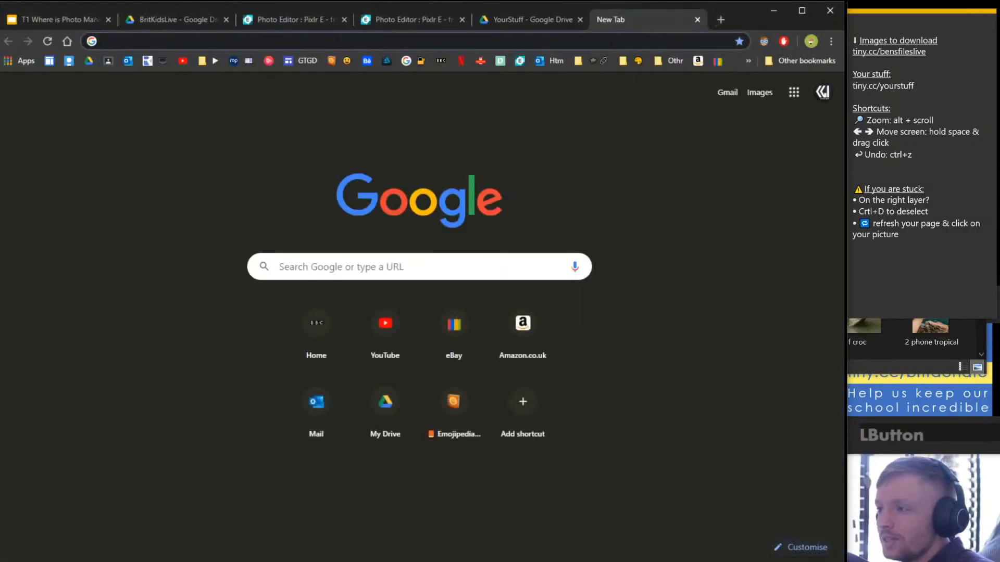
{"action": "left_click", "coordinate": [564, 42]}
{"action": "left_click_drag", "start_coordinate": [745, 19], "coordinate": [670, 507]}
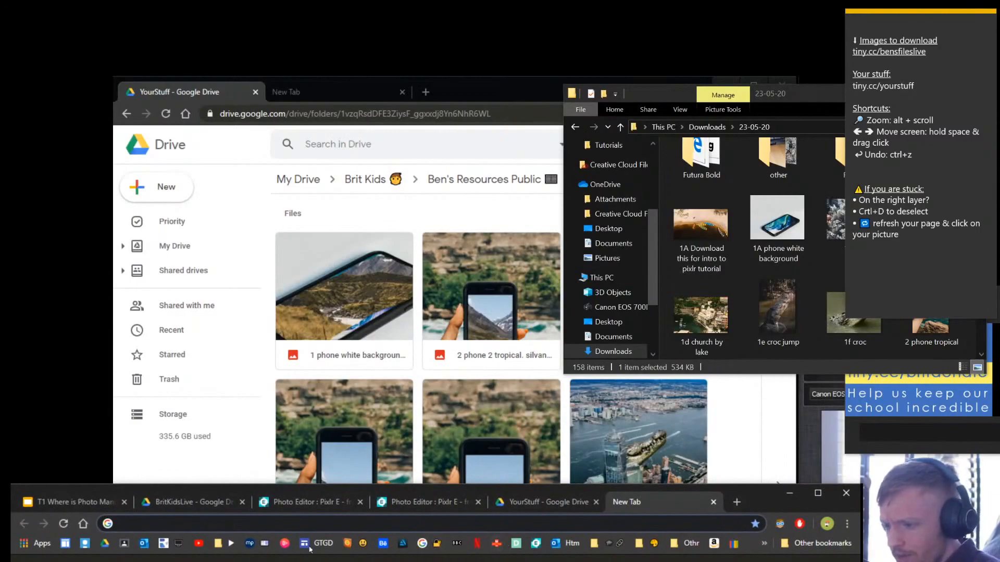
{"action": "left_click", "coordinate": [204, 544]}
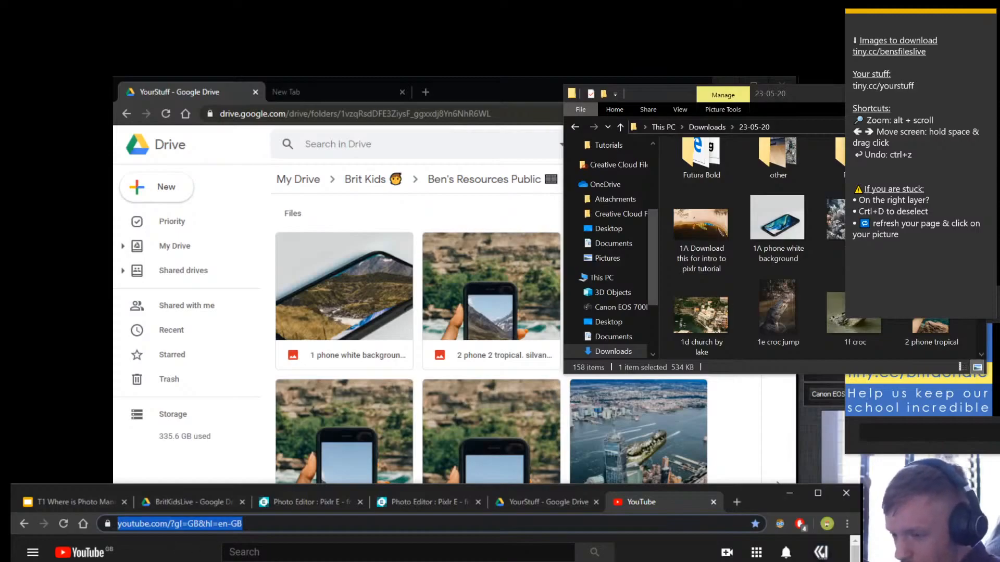
{"action": "left_click", "coordinate": [312, 552]}
{"action": "type", "text": "b"}
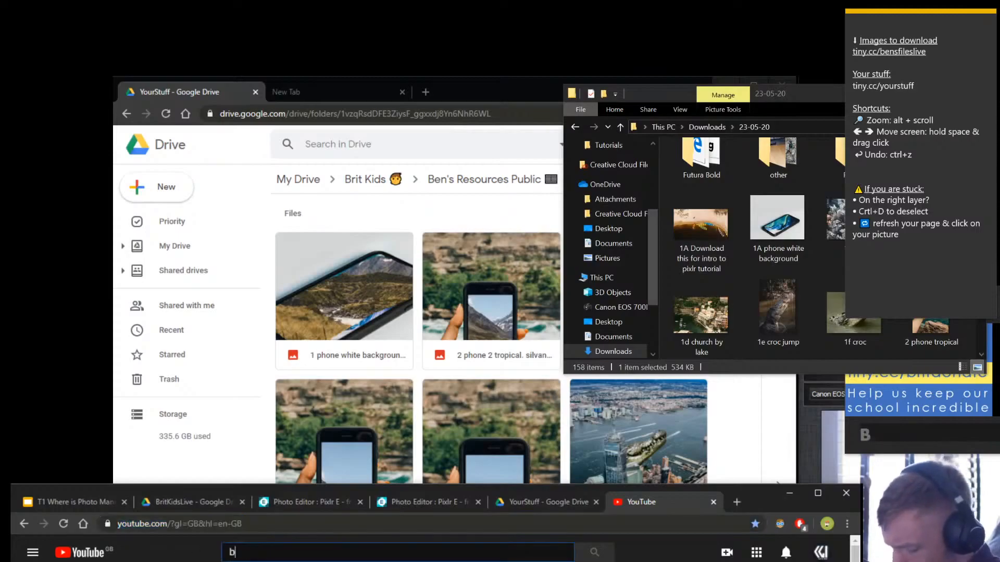
{"action": "type", "text": "rit kids"}
{"action": "key", "text": "Return"}
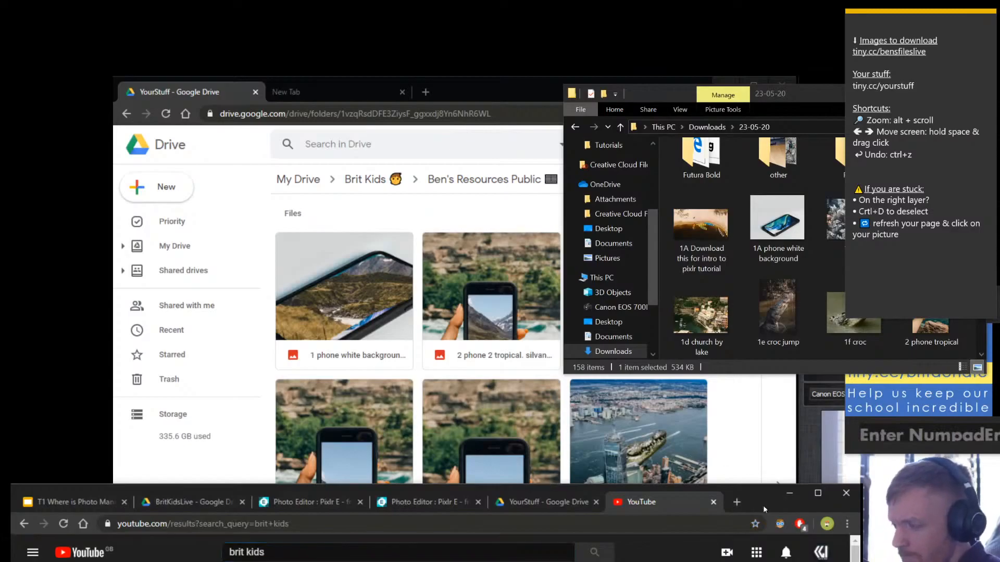
{"action": "left_click_drag", "start_coordinate": [760, 495], "coordinate": [750, 44]}
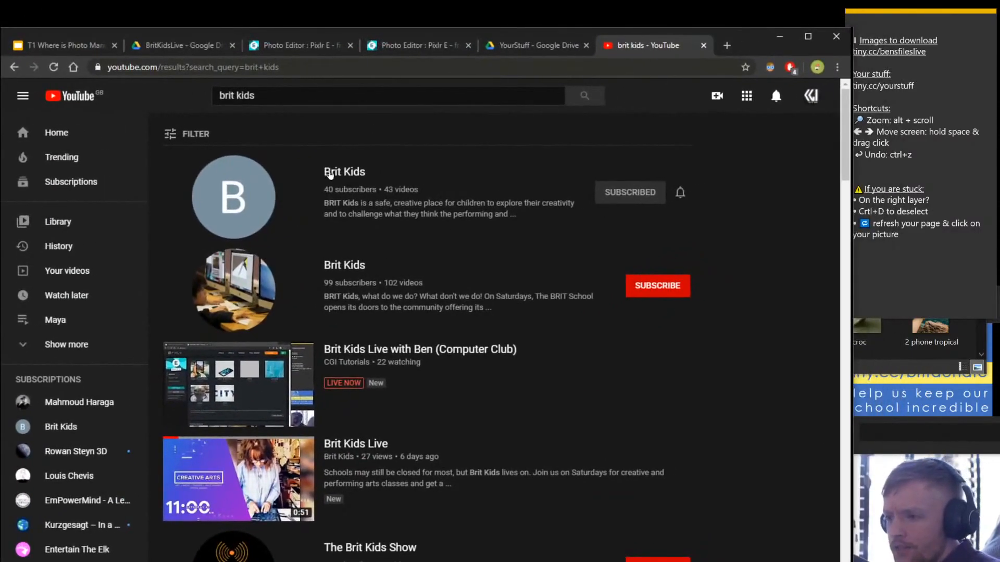
{"action": "left_click", "coordinate": [338, 174]}
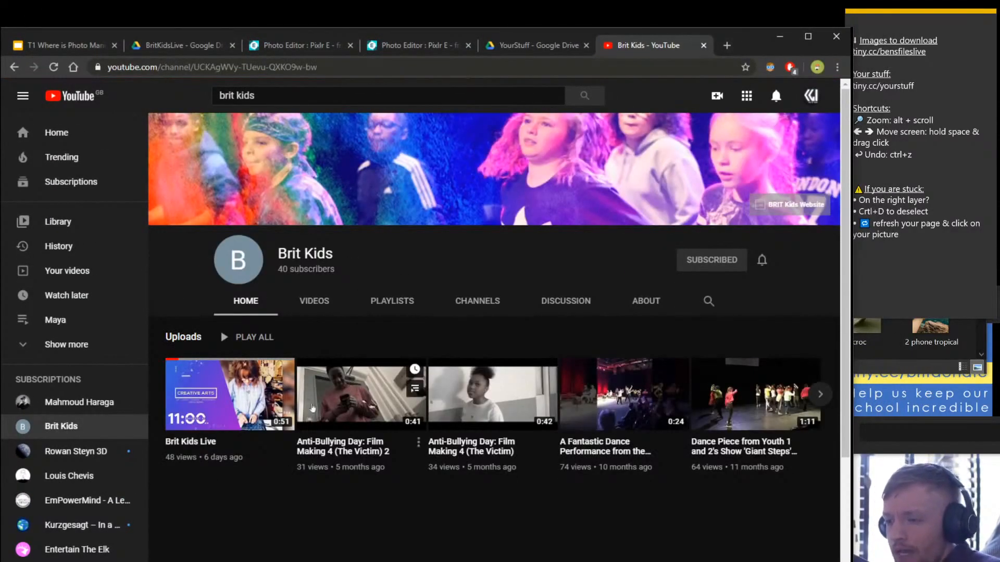
Check the other Pixlr editor and the BritKidsLive Drive folder, ending on the city composite.
{"action": "left_click", "coordinate": [396, 46]}
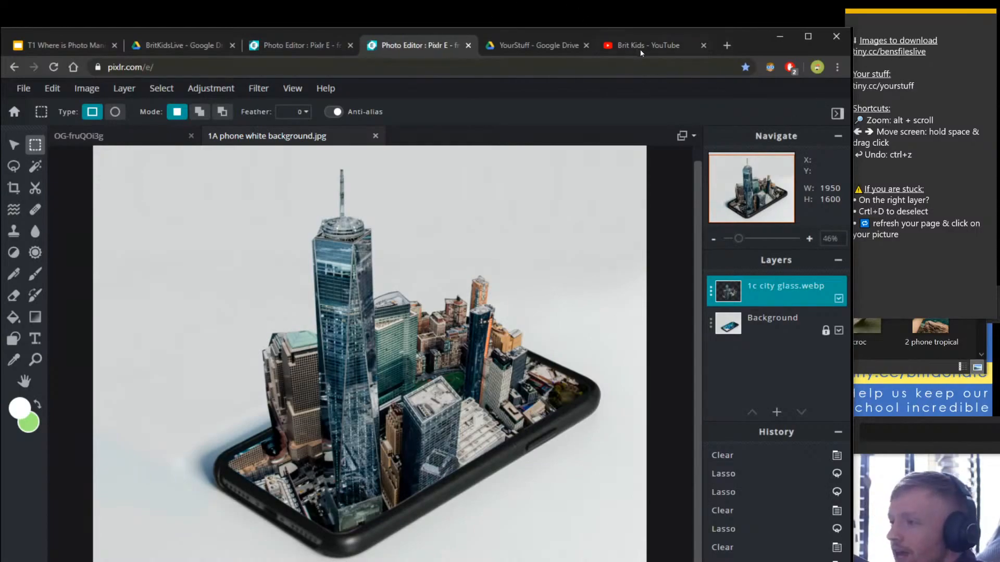
{"action": "left_click", "coordinate": [296, 46]}
{"action": "left_click", "coordinate": [395, 50]}
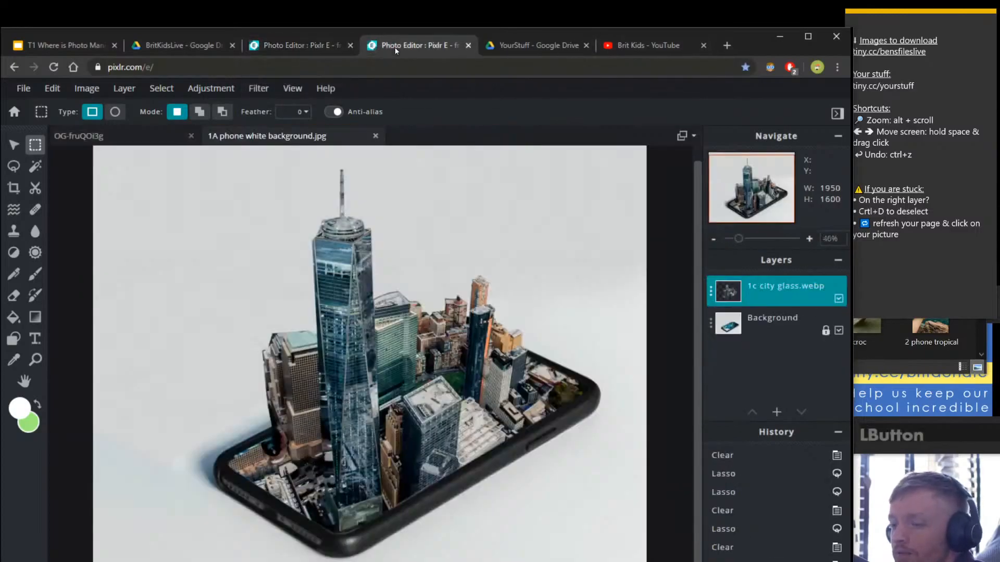
{"action": "left_click", "coordinate": [179, 46]}
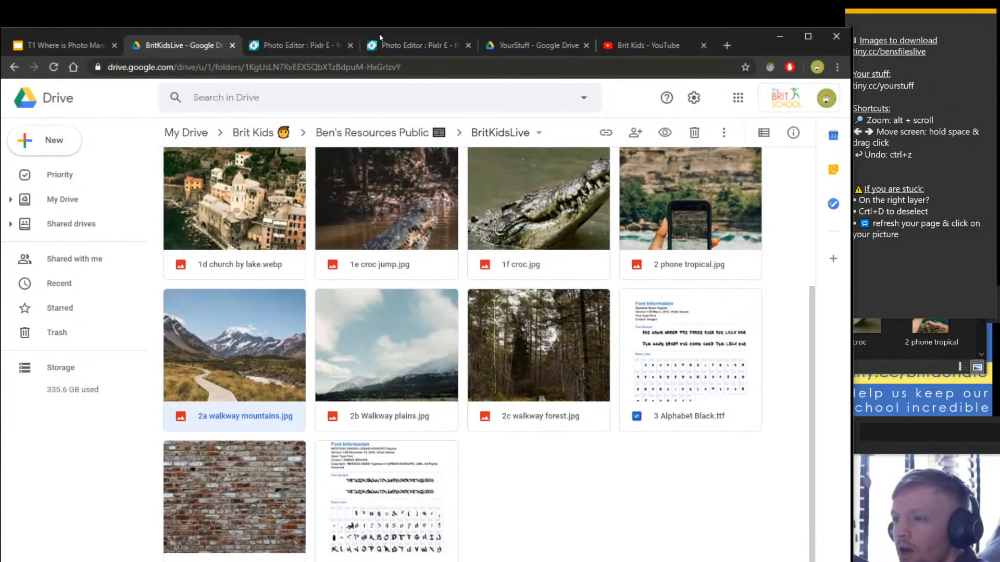
{"action": "left_click", "coordinate": [389, 45]}
Reload Pixlr to recent images, open the tea-cup Tower Bridge composite, then switch to the walkway composite.
{"action": "left_click", "coordinate": [53, 67]}
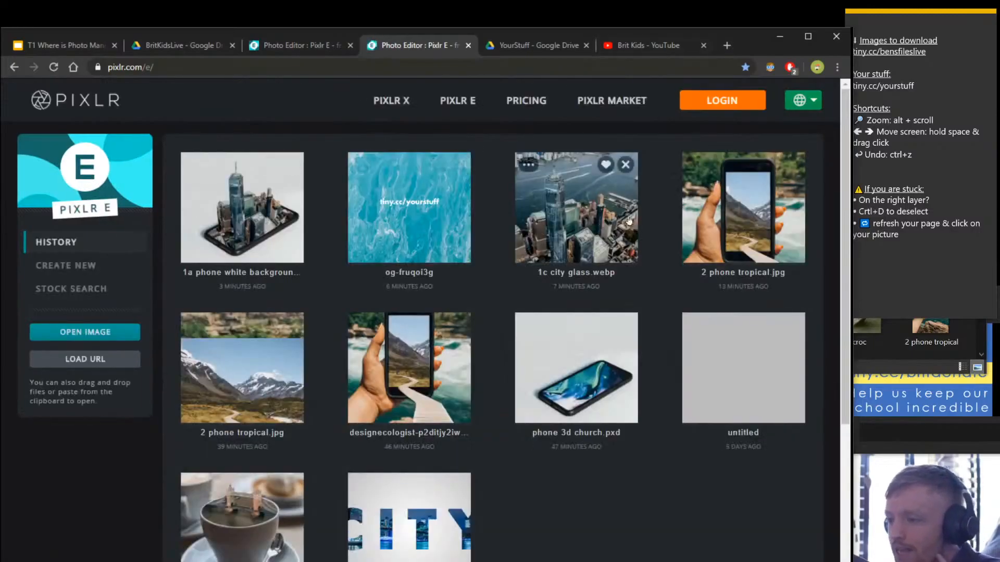
{"action": "left_click_drag", "start_coordinate": [753, 33], "coordinate": [764, 10]}
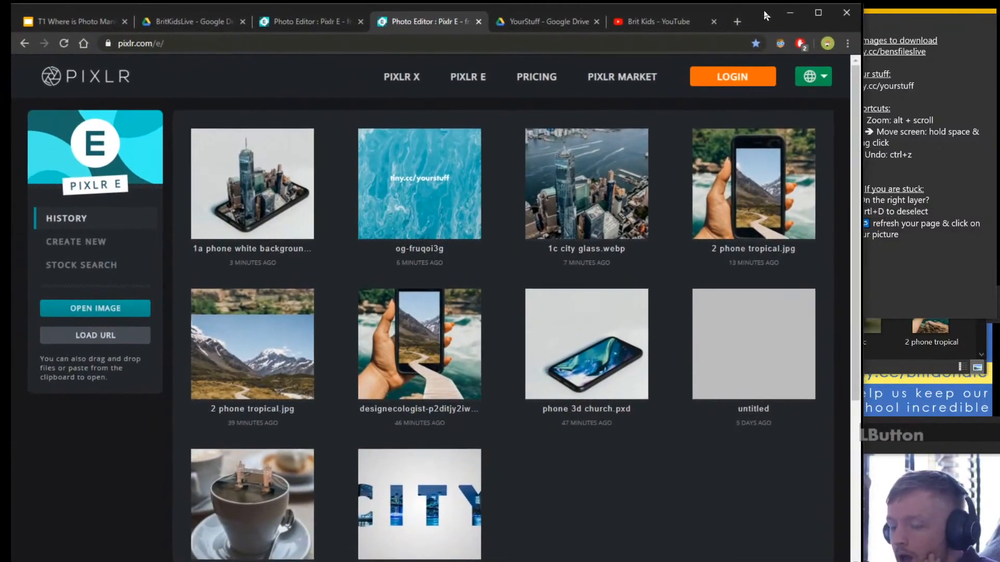
{"action": "left_click", "coordinate": [222, 508]}
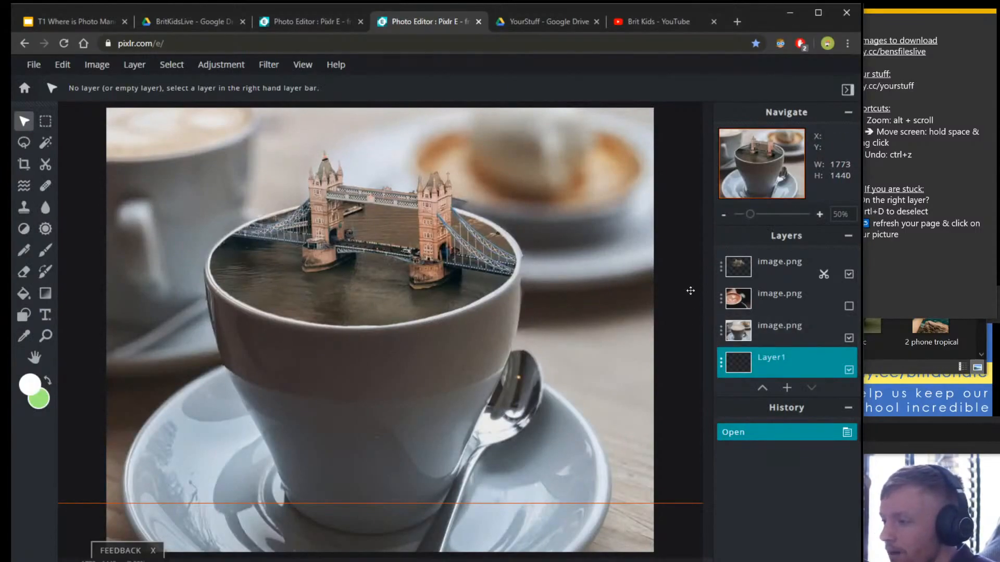
{"action": "left_click", "coordinate": [328, 23]}
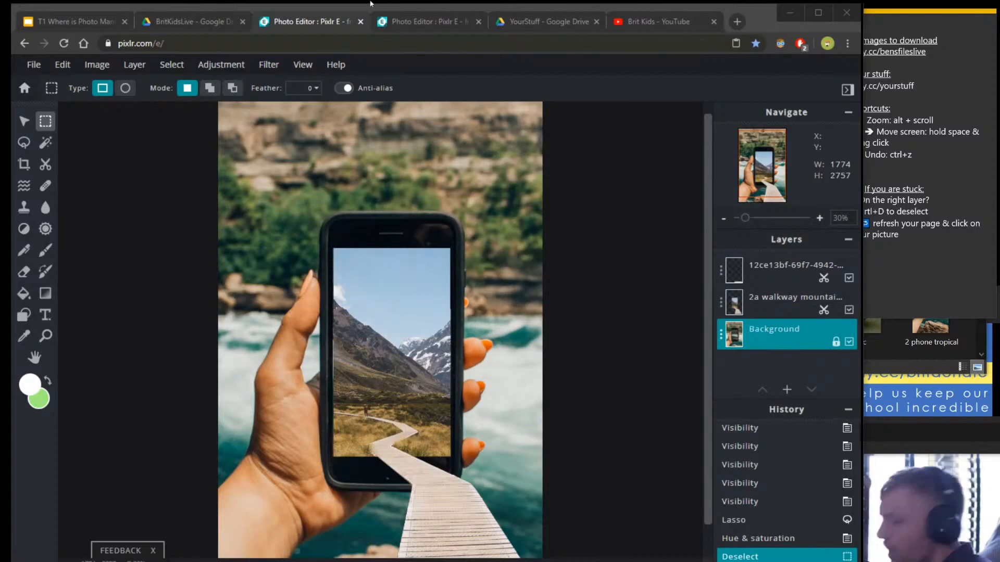
Draw a five-cornered polygonal lasso selection over the top of the phone.
{"action": "left_click", "coordinate": [377, 271]}
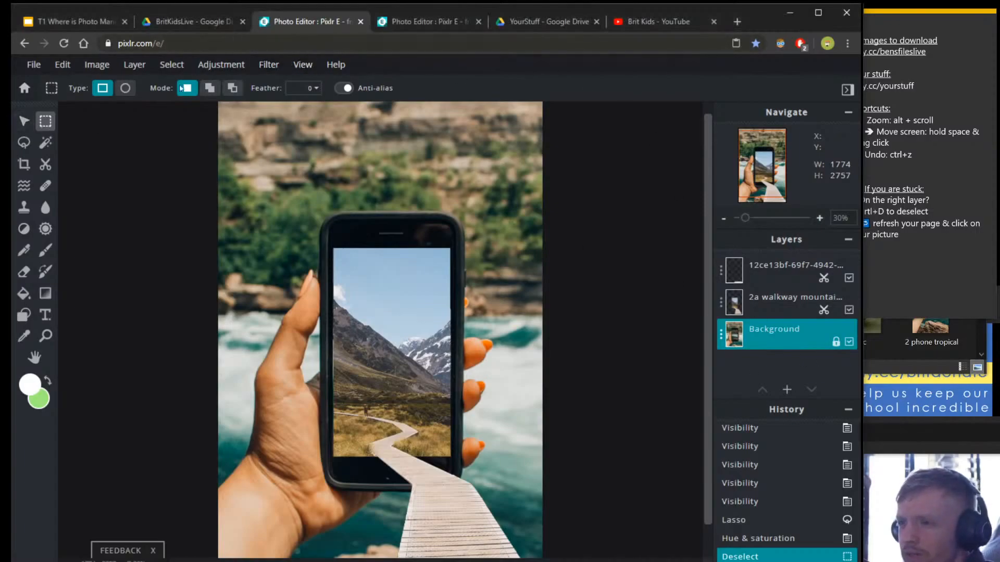
{"action": "left_click", "coordinate": [24, 142]}
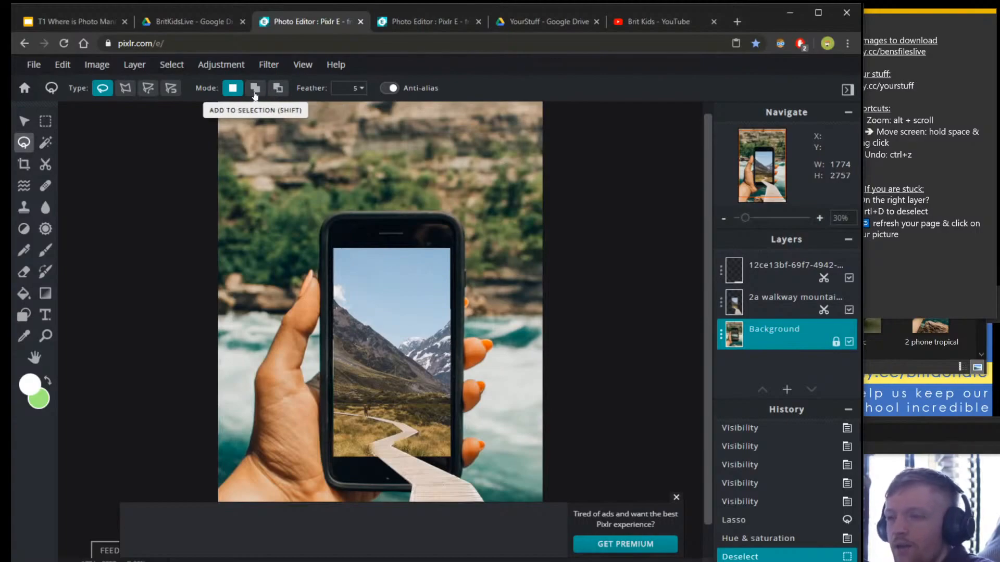
{"action": "left_click", "coordinate": [125, 88]}
{"action": "left_click", "coordinate": [506, 281]}
{"action": "left_click", "coordinate": [430, 331]}
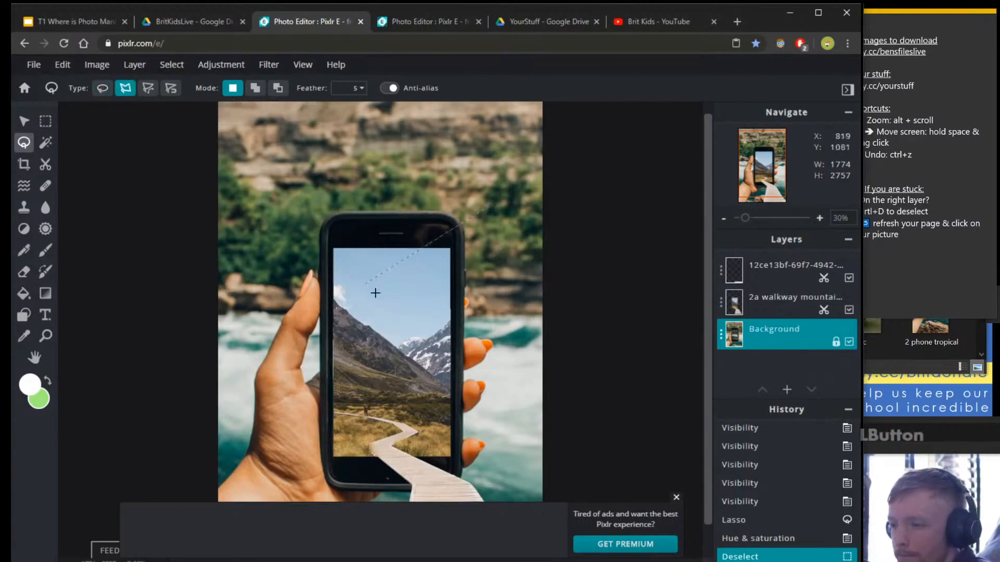
{"action": "left_click", "coordinate": [367, 284]}
{"action": "left_click", "coordinate": [490, 207]}
{"action": "left_click", "coordinate": [509, 212]}
{"action": "left_click", "coordinate": [506, 281]}
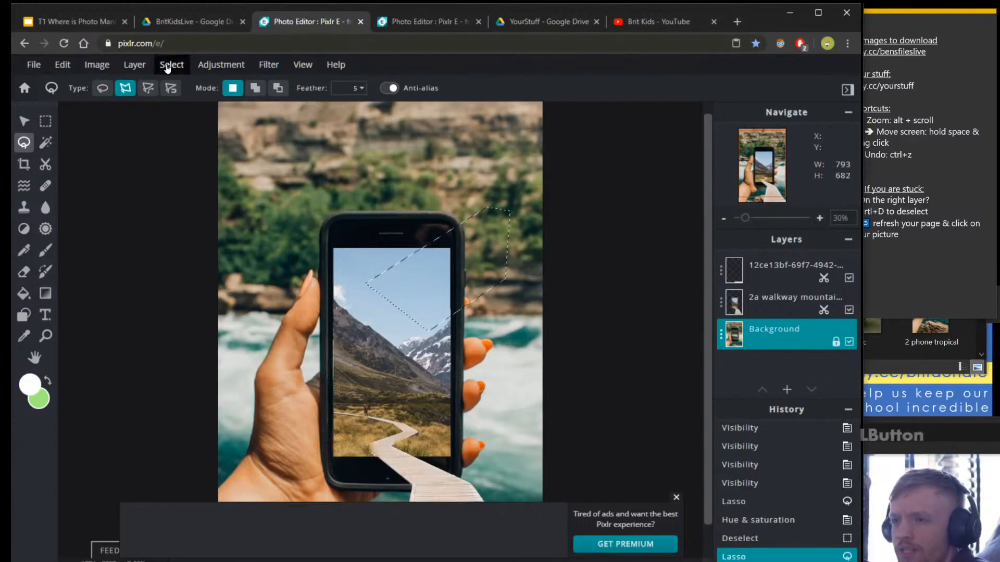
Invert the selection and clear everything outside it, then undo the clearing.
{"action": "left_click", "coordinate": [171, 65]}
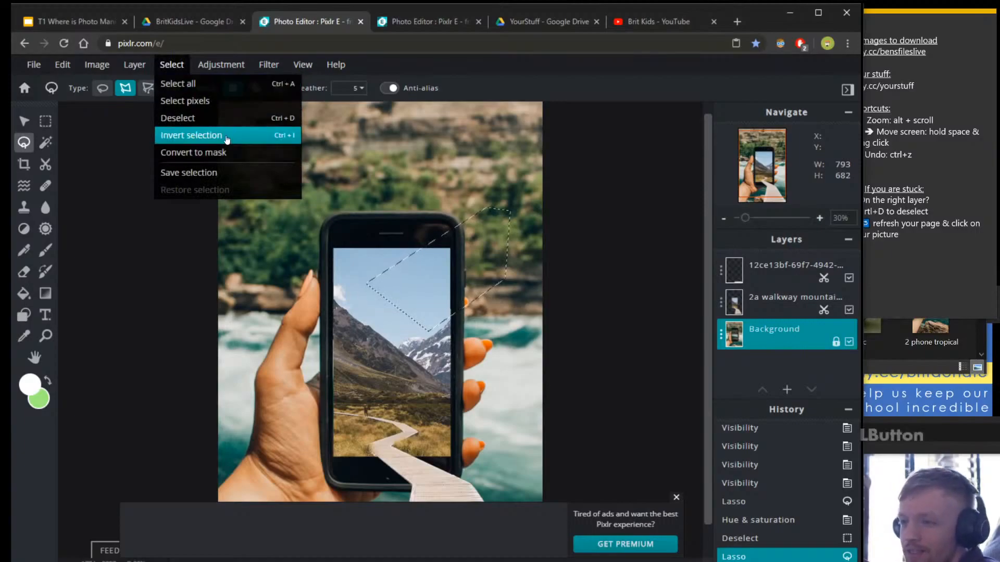
{"action": "left_click", "coordinate": [227, 137]}
{"action": "key", "text": "Delete"}
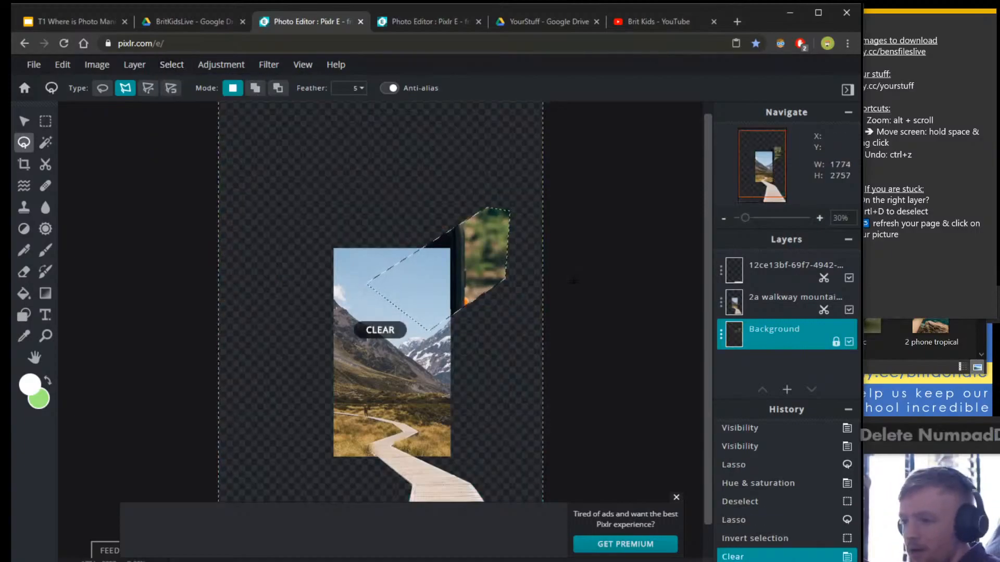
{"action": "key", "text": "ctrl+d"}
{"action": "key", "text": "ctrl+z"}
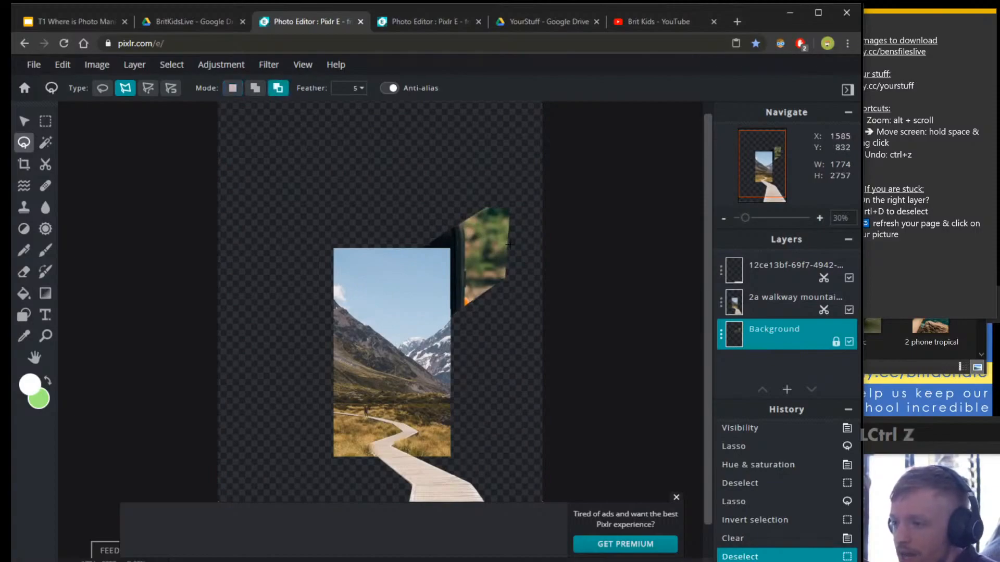
{"action": "key", "text": "ctrl+z"}
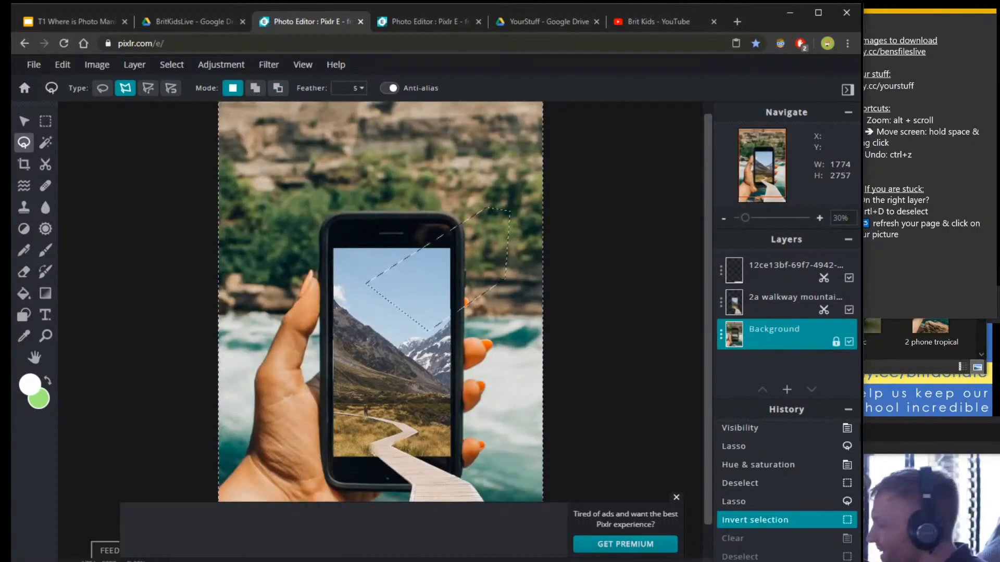
Drop the lasso selection and switch to the YourStuff Drive folder.
{"action": "left_click", "coordinate": [176, 72]}
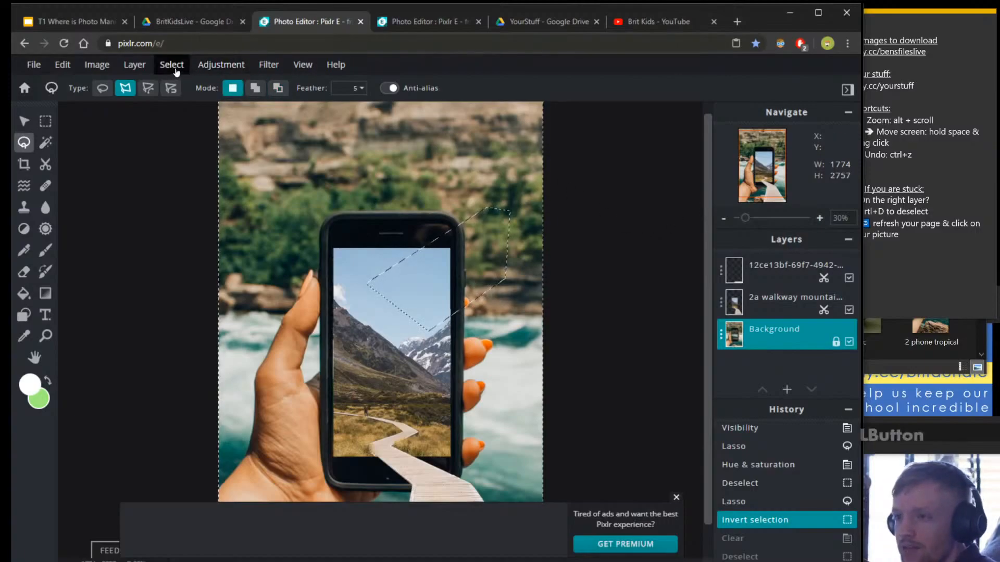
{"action": "key", "text": "ctrl"}
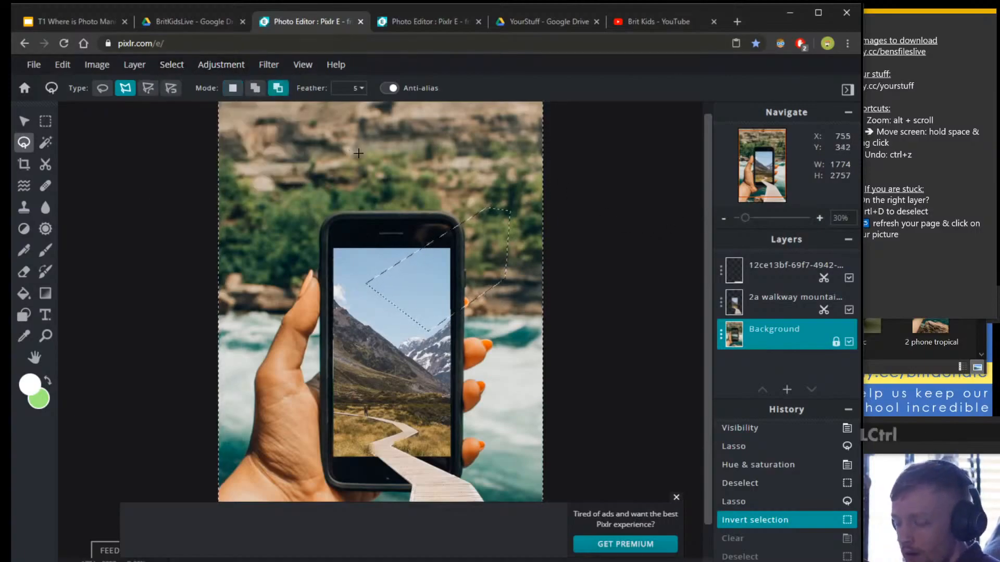
{"action": "key", "text": "ctrl+d"}
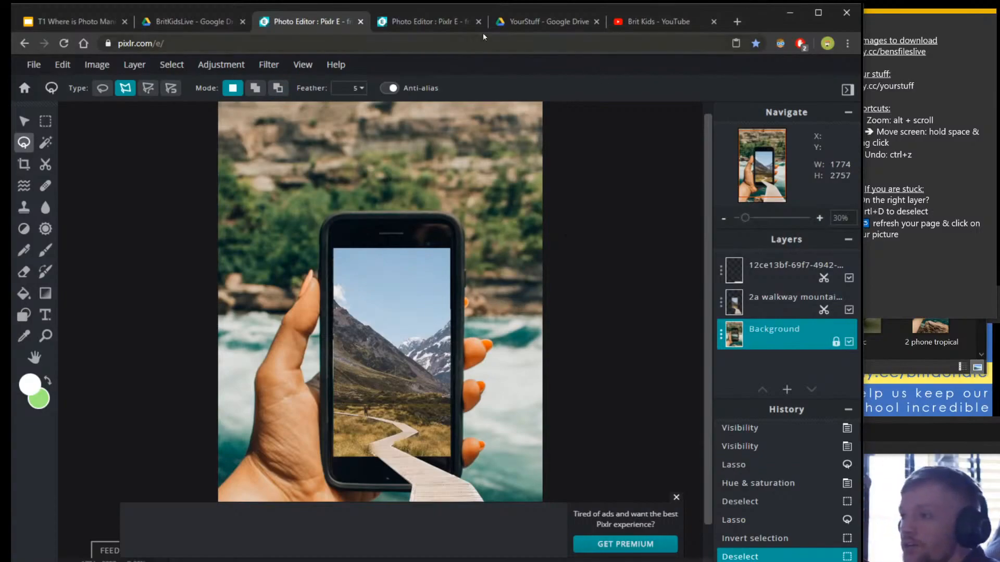
{"action": "left_click", "coordinate": [520, 23]}
Reload the YourStuff folder to show the new uploads.
{"action": "left_click", "coordinate": [63, 43]}
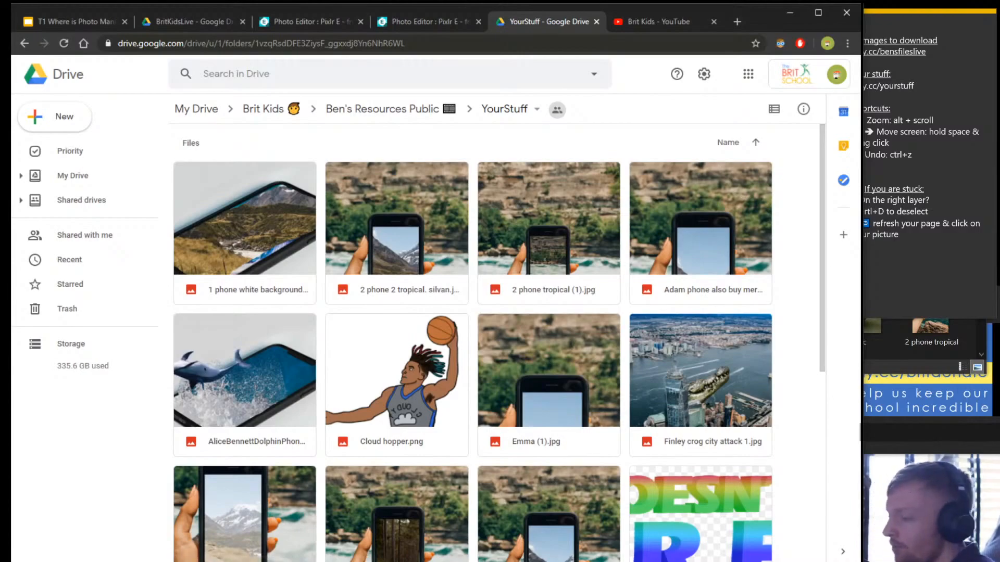
{"action": "left_click", "coordinate": [986, 372]}
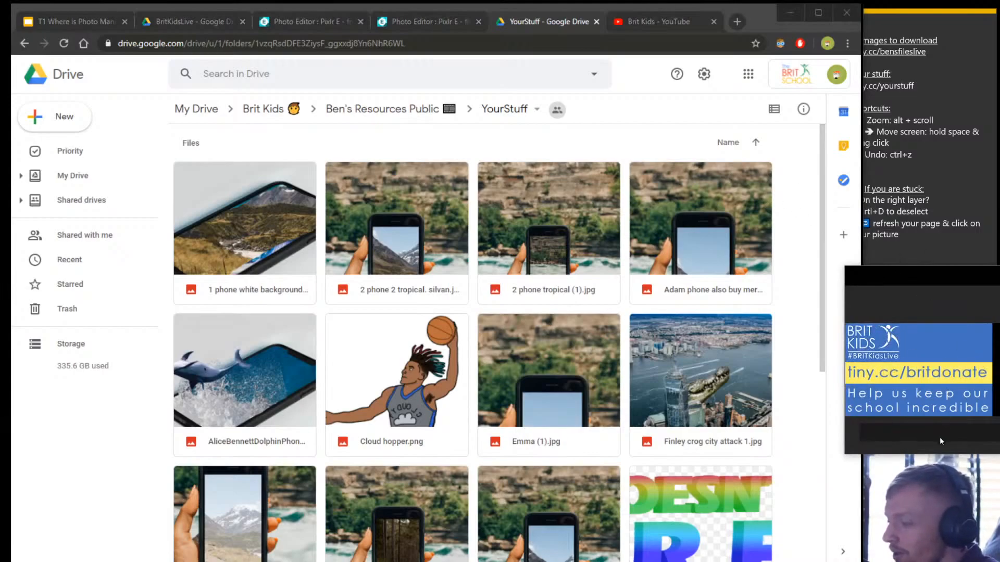
{"action": "left_click", "coordinate": [930, 451]}
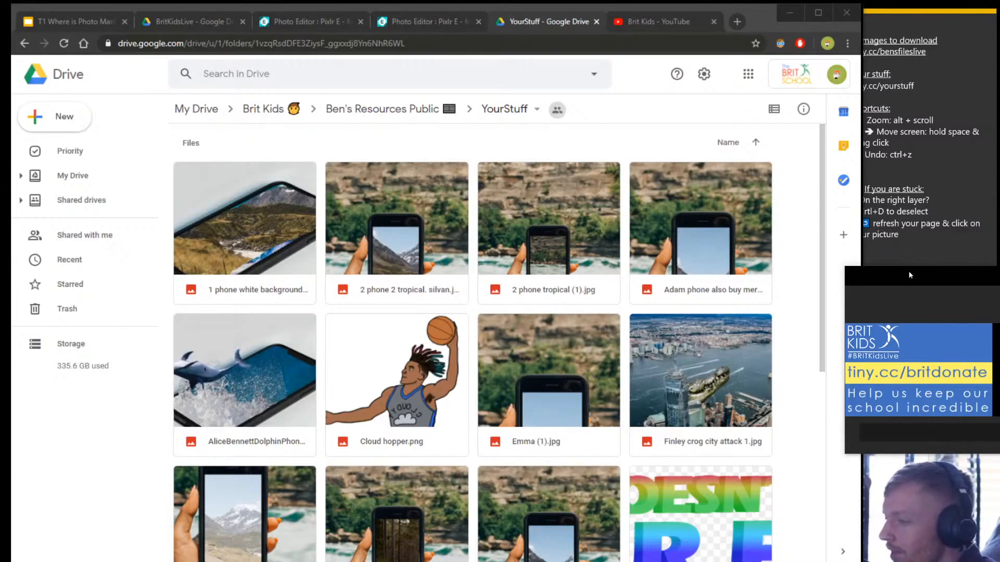
{"action": "left_click", "coordinate": [941, 252]}
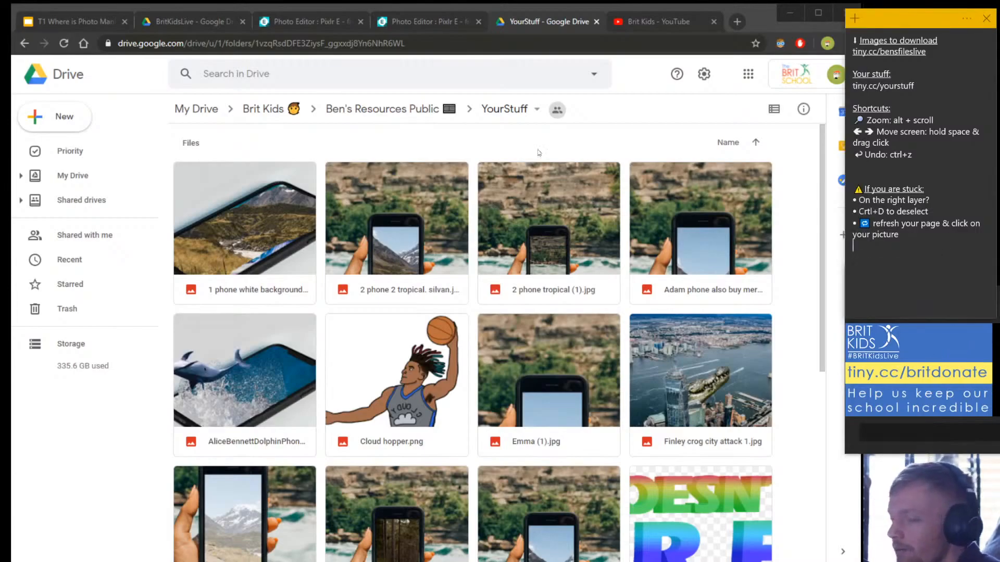
Scroll through the student composites and preview love doesnt care.png before closing it.
{"action": "scroll", "coordinate": [560, 261], "scroll_direction": "down", "scroll_amount": 3}
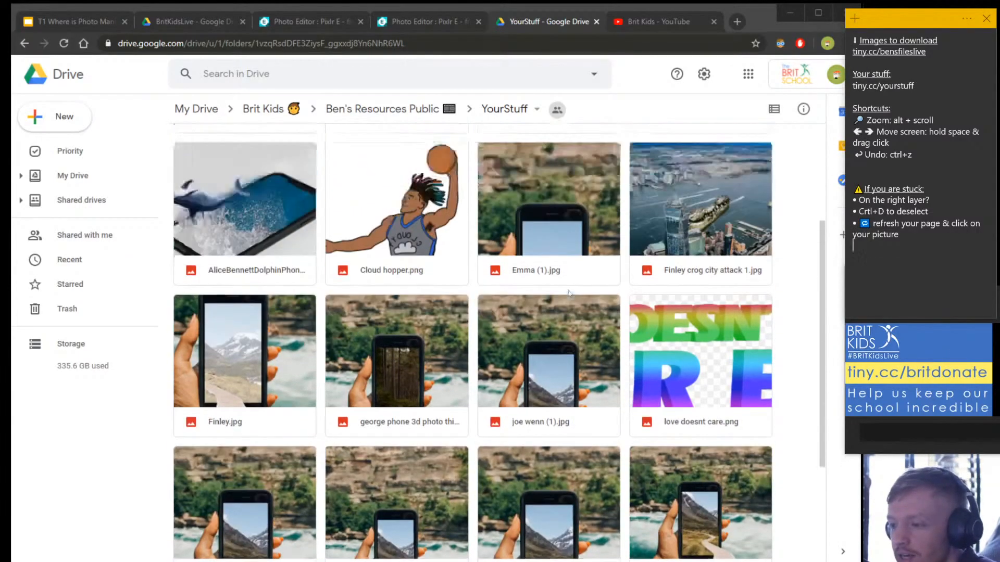
{"action": "scroll", "coordinate": [547, 268], "scroll_direction": "up", "scroll_amount": 3}
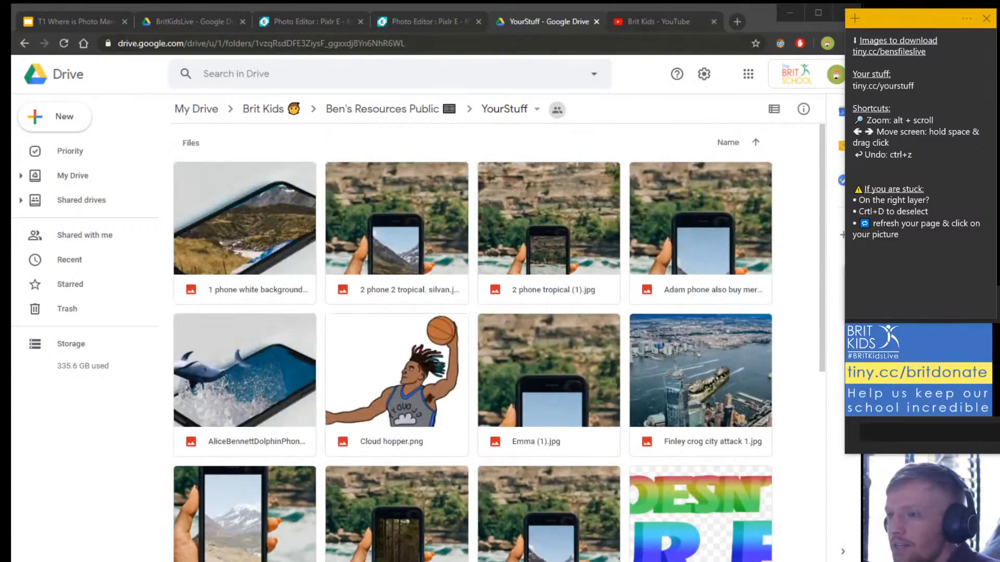
{"action": "scroll", "coordinate": [588, 302], "scroll_direction": "down", "scroll_amount": 3}
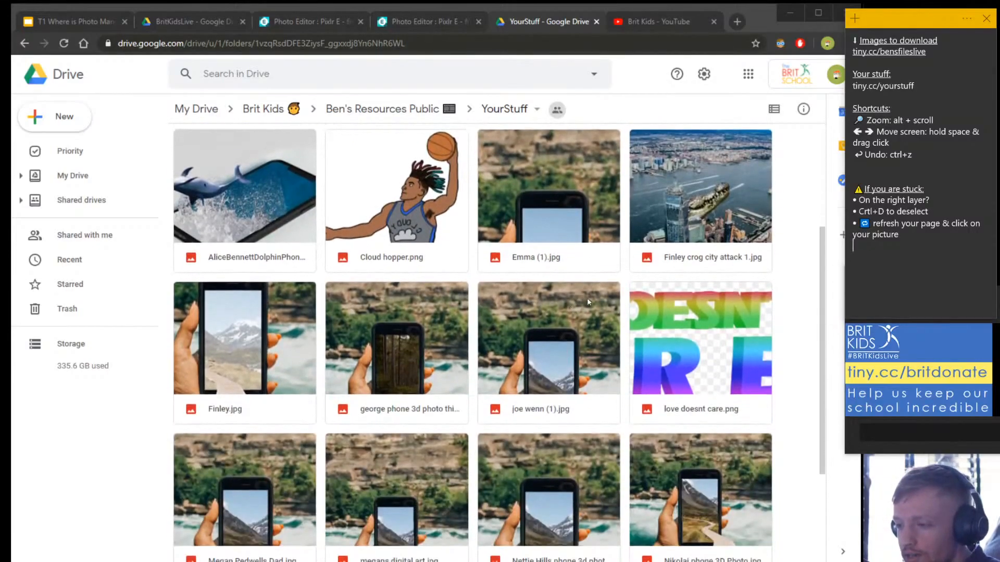
{"action": "scroll", "coordinate": [593, 294], "scroll_direction": "up", "scroll_amount": 3}
{"action": "scroll", "coordinate": [398, 145], "scroll_direction": "down", "scroll_amount": 1}
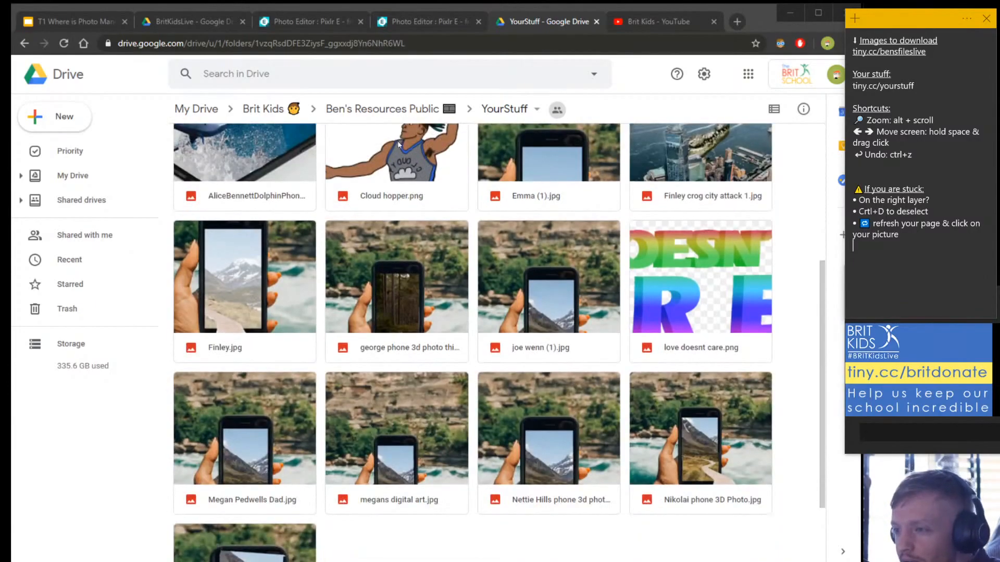
{"action": "scroll", "coordinate": [392, 155], "scroll_direction": "down", "scroll_amount": 2}
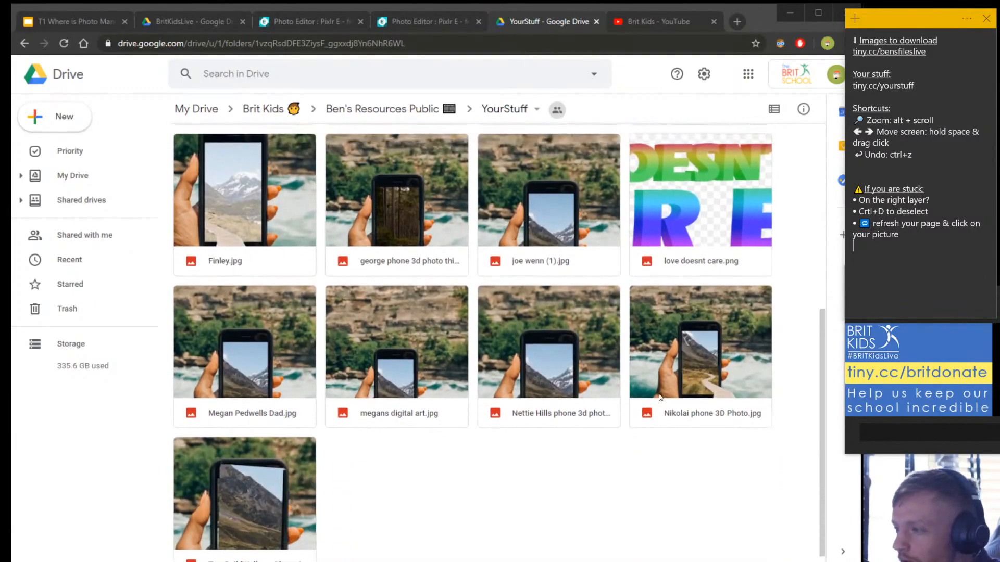
{"action": "scroll", "coordinate": [704, 326], "scroll_direction": "up", "scroll_amount": 2}
{"action": "double_click", "coordinate": [705, 329]}
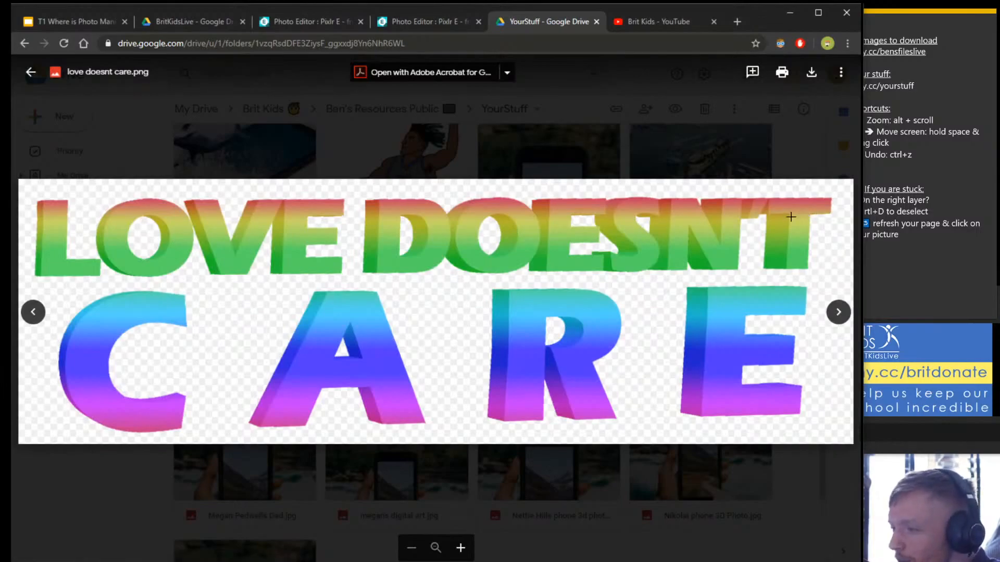
{"action": "left_click", "coordinate": [751, 524]}
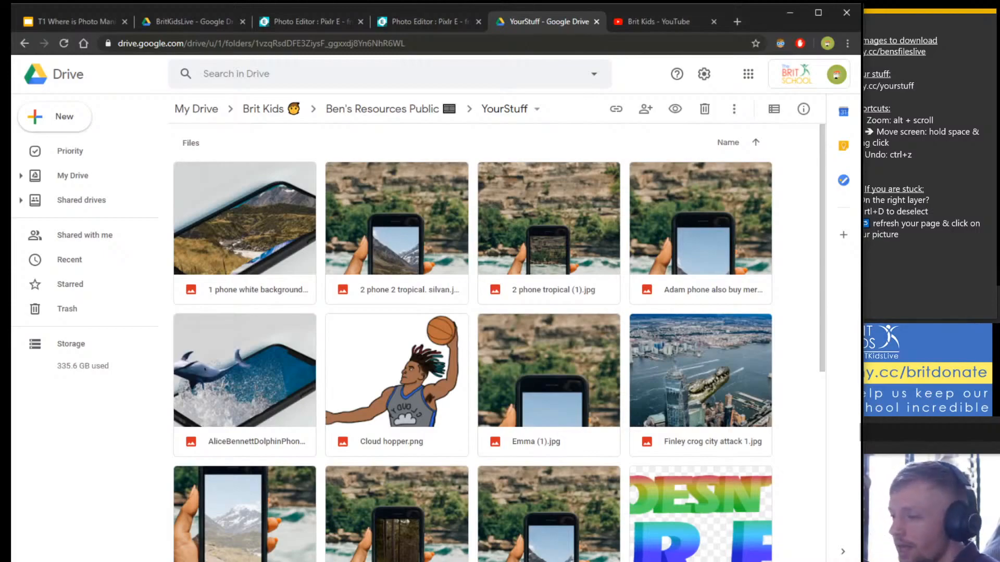
Bring the hand-held phone composite back up in Pixlr E and close the GET PREMIUM advert.
{"action": "left_click", "coordinate": [658, 19]}
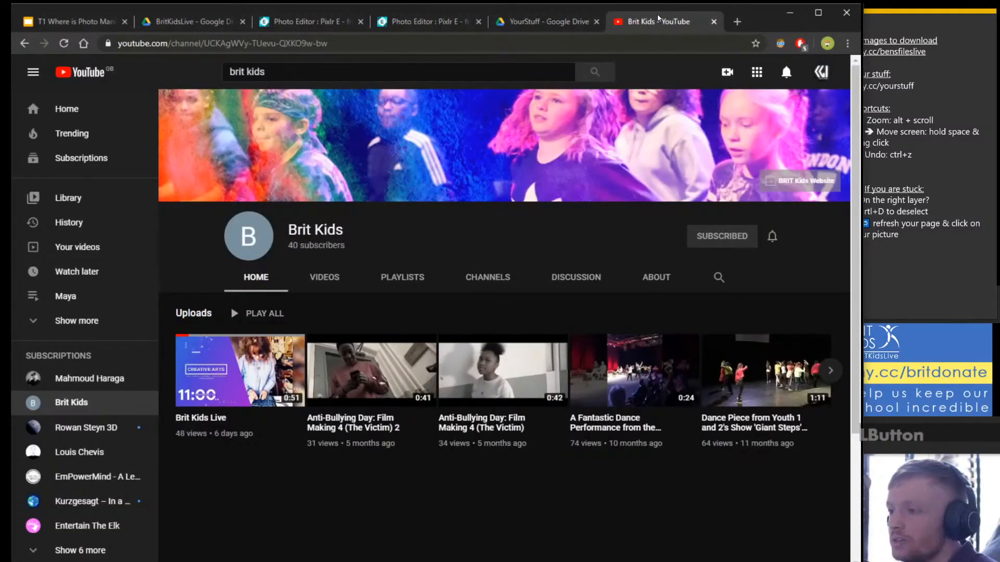
{"action": "left_click", "coordinate": [397, 23]}
{"action": "left_click", "coordinate": [321, 24]}
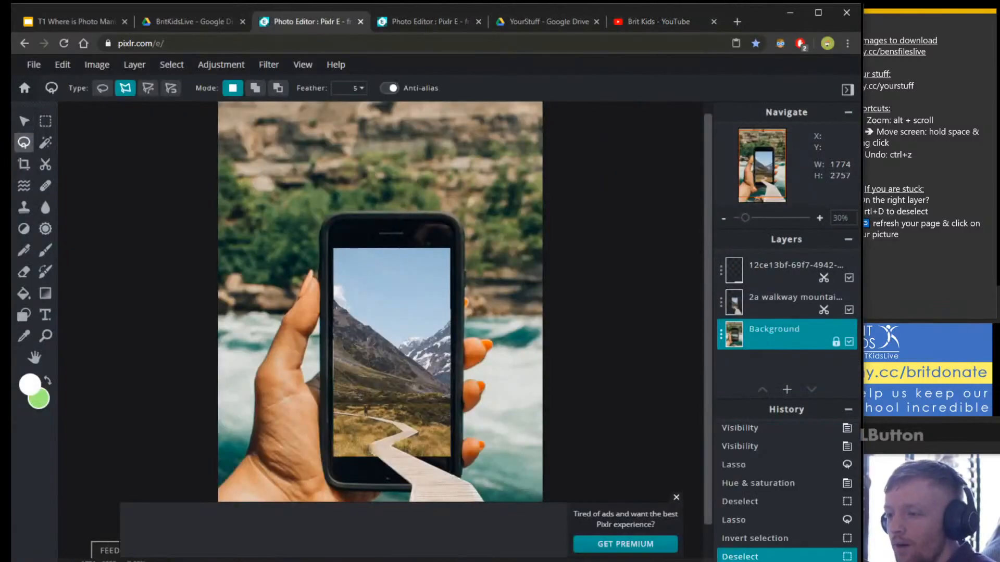
{"action": "left_click", "coordinate": [676, 497]}
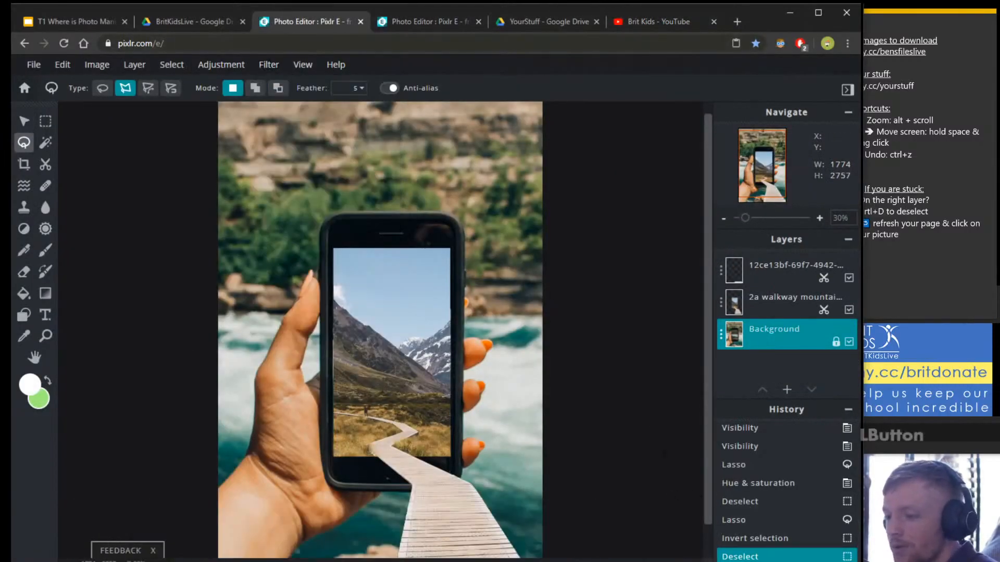
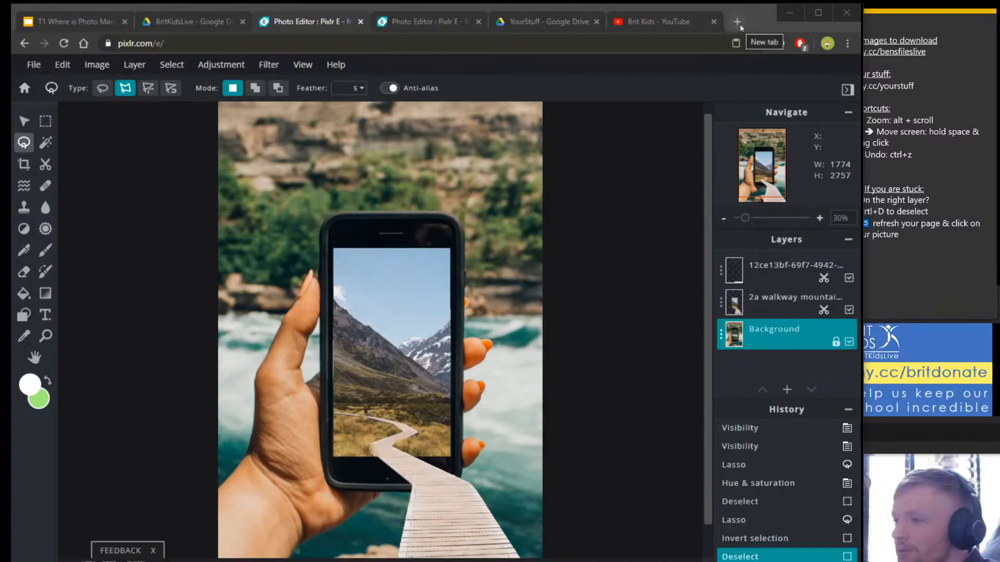
Open a new blank browser tab, leaving the Pixlr walkway composite as it is.
{"action": "left_click", "coordinate": [738, 22]}
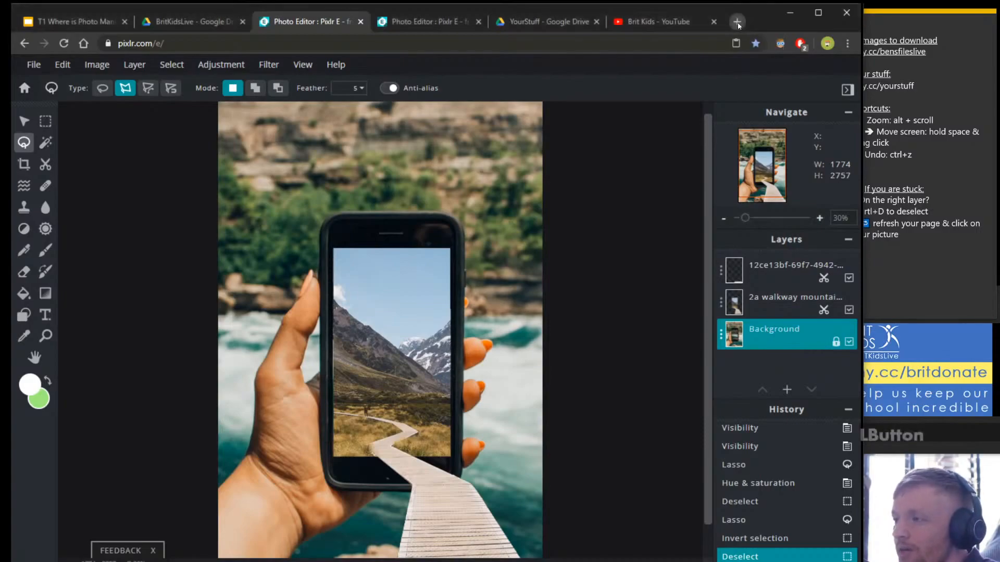
Go to pixilart.com by choosing the Pixilart suggestion for 'pi'.
{"action": "left_click", "coordinate": [500, 43]}
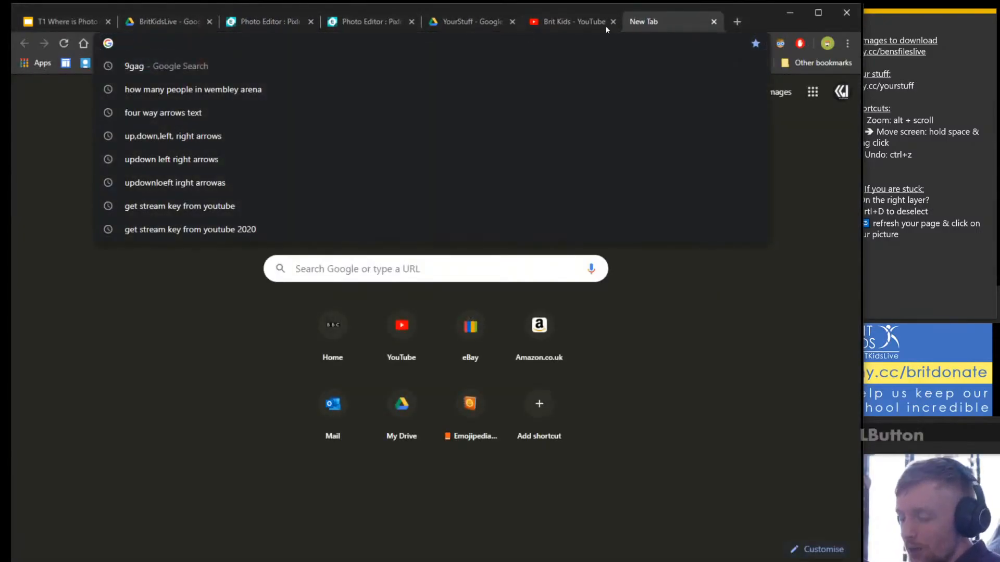
{"action": "type", "text": "pixlr.com"}
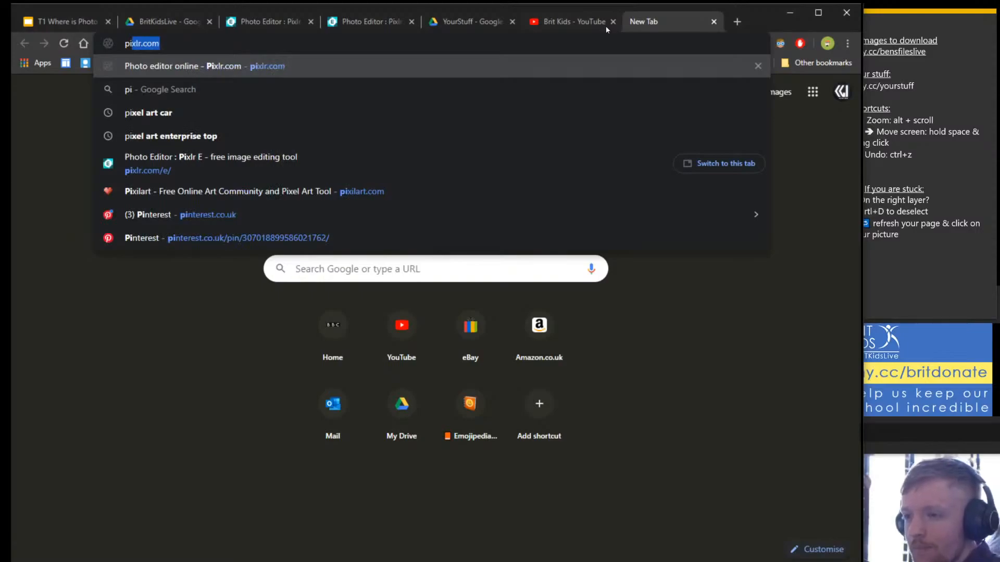
{"action": "left_click", "coordinate": [408, 191]}
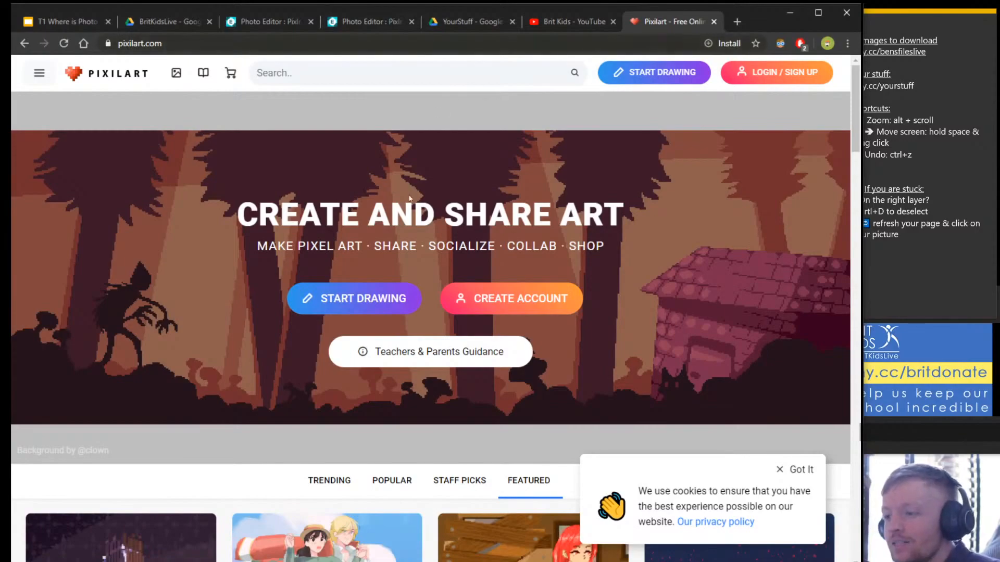
Start a new Pixilart drawing and doodle a large black freehand squiggle on the canvas.
{"action": "left_click", "coordinate": [641, 79]}
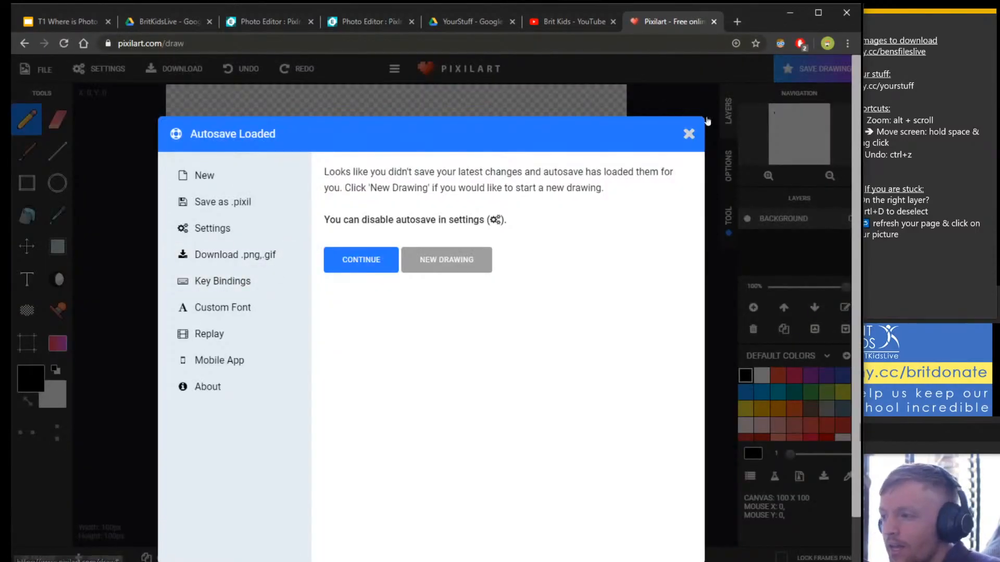
{"action": "left_click", "coordinate": [688, 135]}
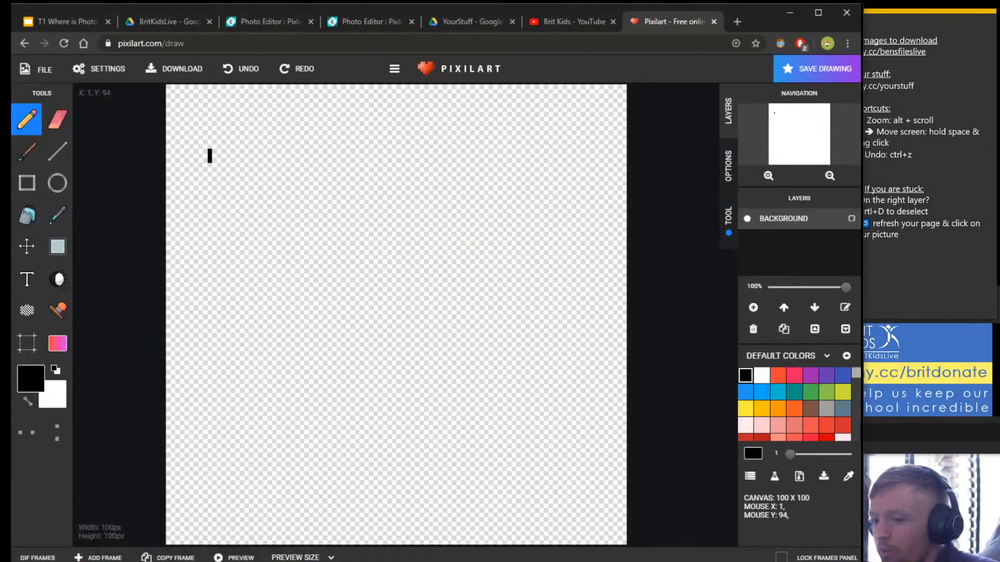
{"action": "left_click", "coordinate": [838, 543]}
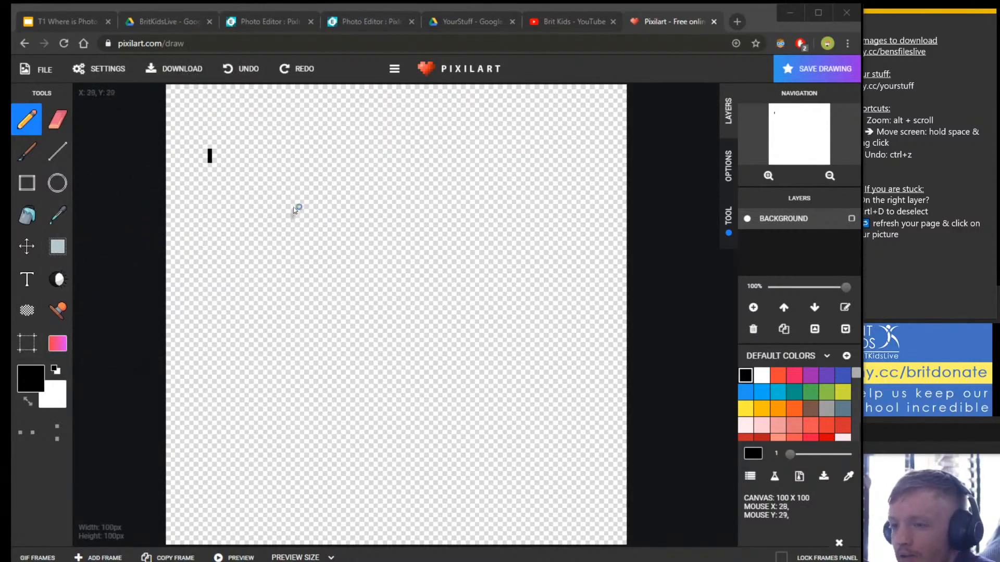
{"action": "mouse_move", "coordinate": [290, 202]}
{"action": "left_mouse_down"}
{"action": "mouse_move", "coordinate": [373, 280]}
{"action": "mouse_move", "coordinate": [433, 221]}
{"action": "mouse_move", "coordinate": [447, 341]}
{"action": "mouse_move", "coordinate": [520, 400]}
{"action": "mouse_move", "coordinate": [351, 417]}
{"action": "left_mouse_up"}
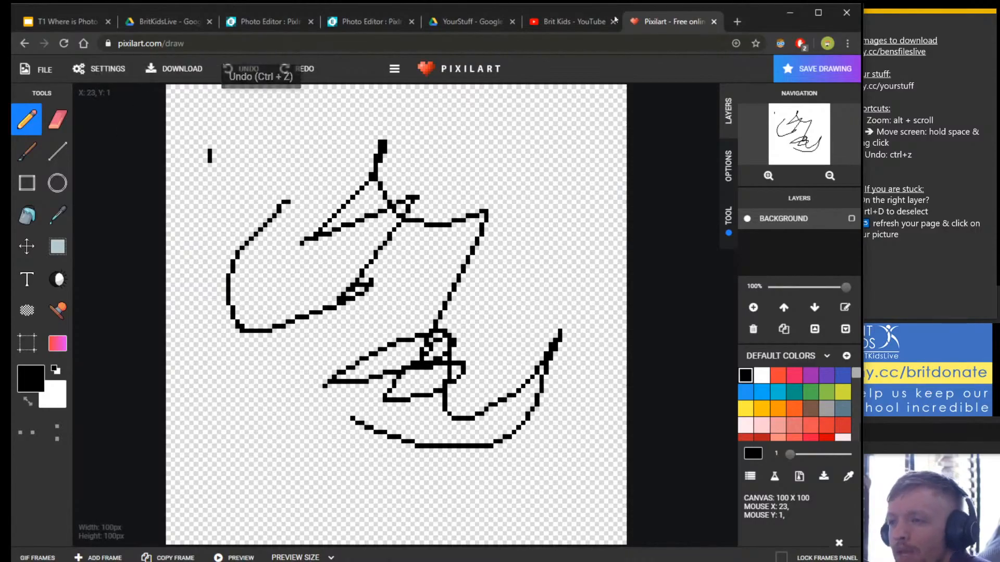
{"action": "left_click", "coordinate": [736, 22]}
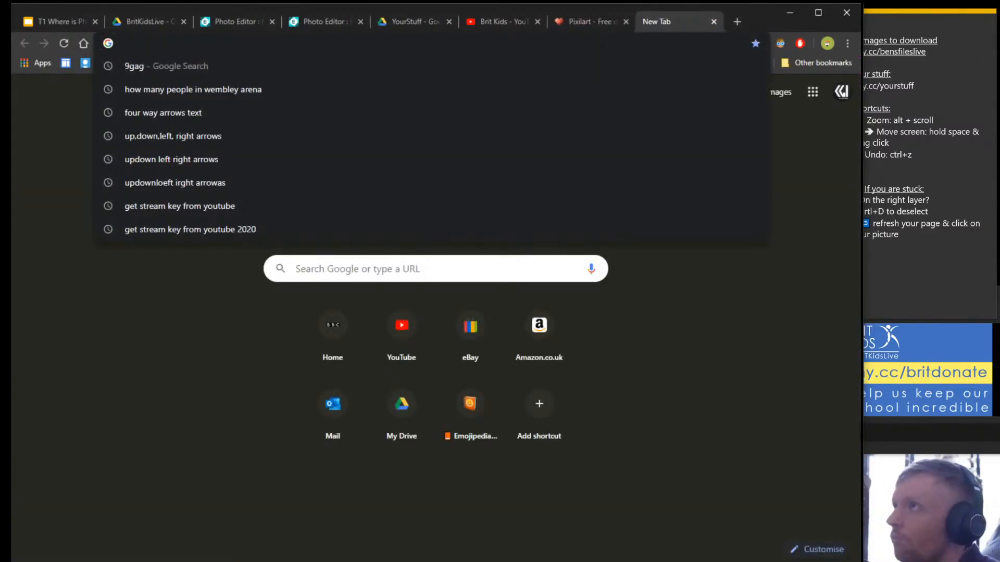
Search Google for 'nvidia guagan' and open NVIDIA's Live Interactive Demos page.
{"action": "type", "text": "nvidf"}
{"action": "key", "text": "BackSpace"}
{"action": "key", "text": "BackSpace"}
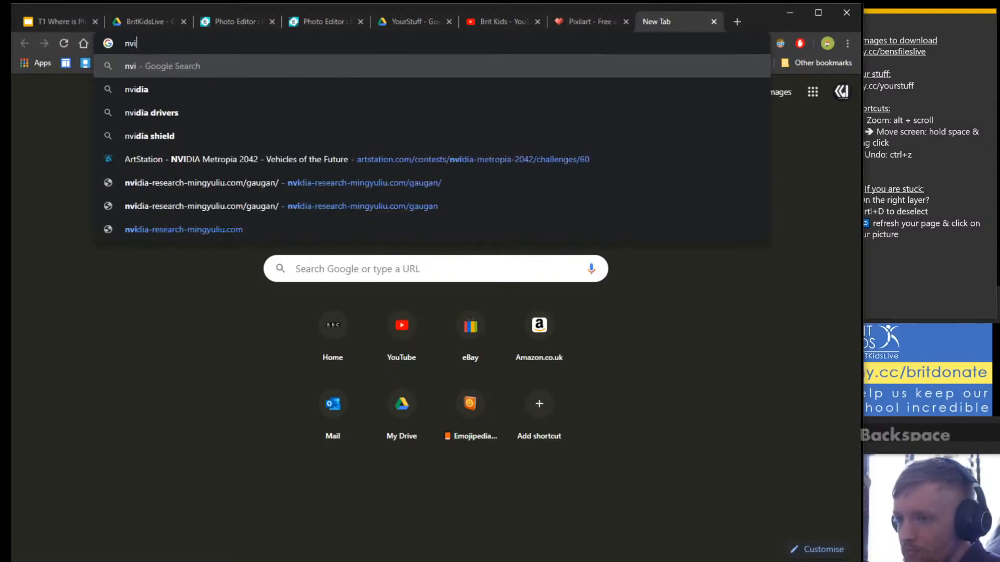
{"action": "type", "text": "dia "}
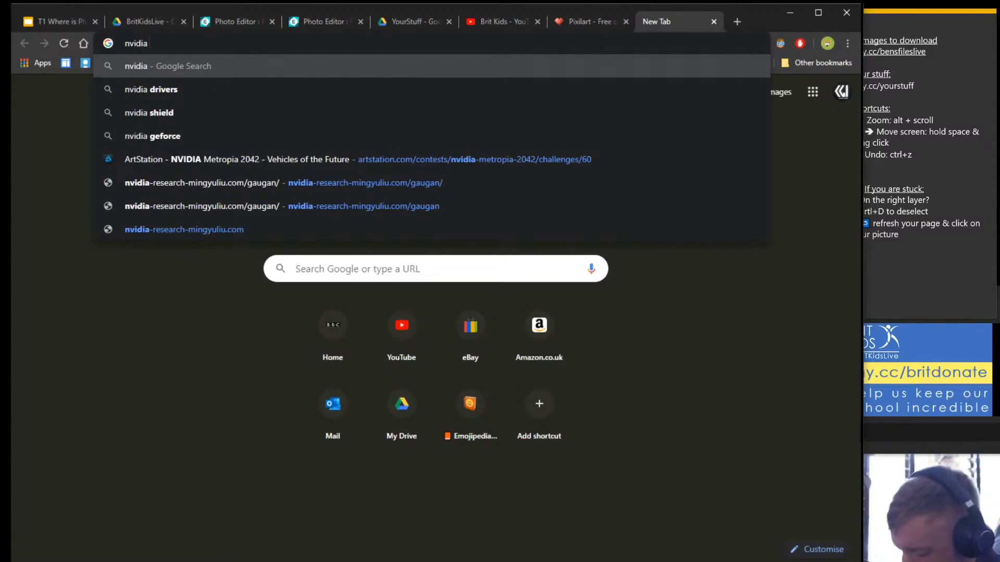
{"action": "type", "text": "guagan"}
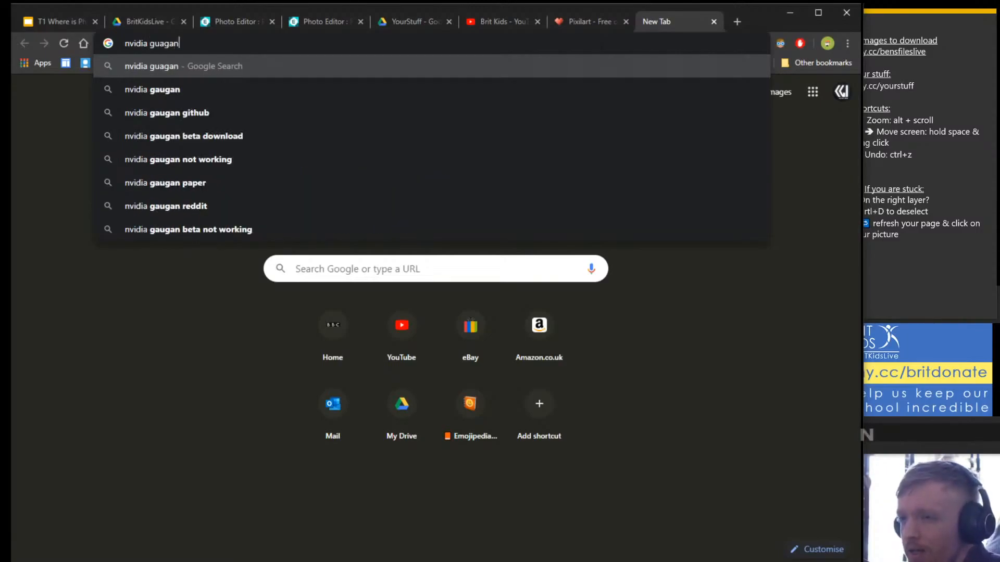
{"action": "key", "text": "Return"}
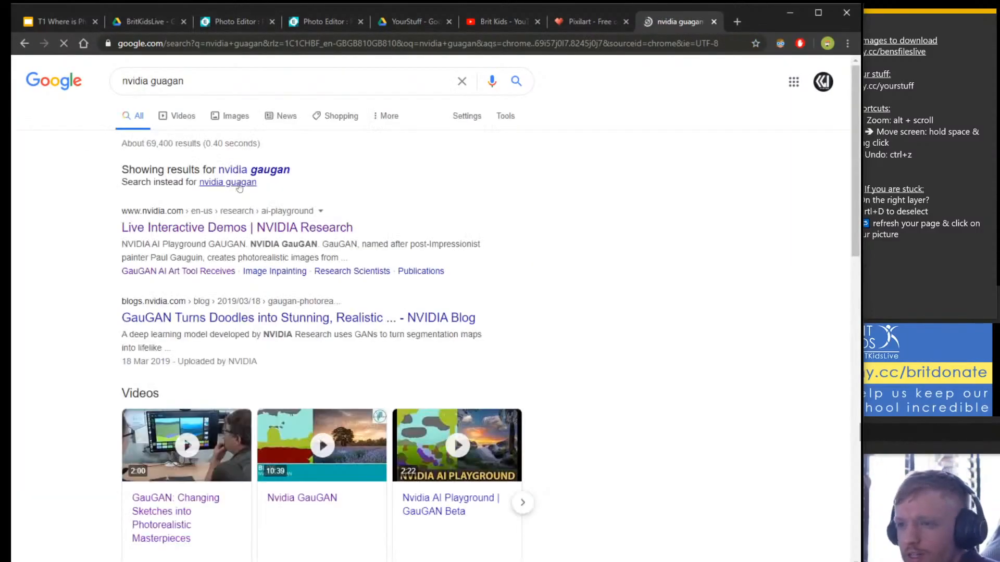
{"action": "left_click", "coordinate": [163, 229]}
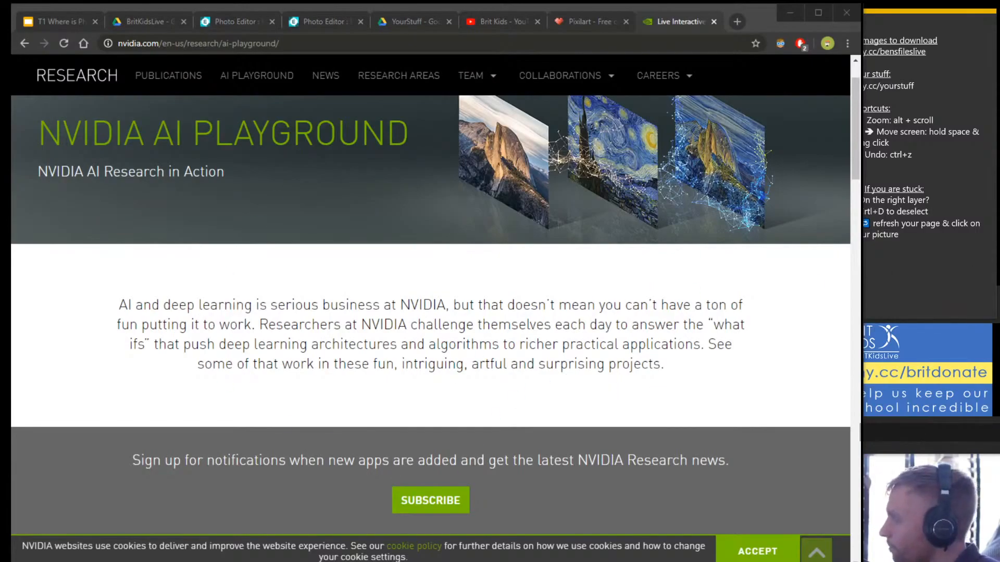
Place the pixel-art starship image window over the browser and enlarge it.
{"action": "mouse_move", "coordinate": [995, 104]}
{"action": "left_mouse_down"}
{"action": "mouse_move", "coordinate": [273, 89]}
{"action": "mouse_move", "coordinate": [63, 45]}
{"action": "mouse_move", "coordinate": [55, 23]}
{"action": "mouse_move", "coordinate": [28, 10]}
{"action": "mouse_move", "coordinate": [67, 35]}
{"action": "mouse_move", "coordinate": [999, 104]}
{"action": "left_mouse_up"}
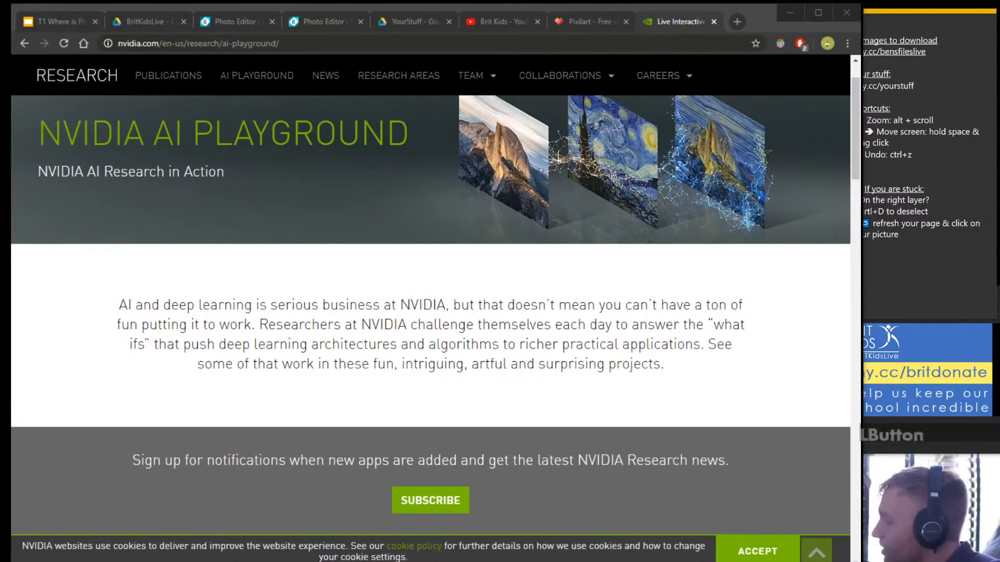
{"action": "left_click_drag", "start_coordinate": [999, 122], "coordinate": [331, 131]}
{"action": "left_click_drag", "start_coordinate": [380, 232], "coordinate": [442, 284]}
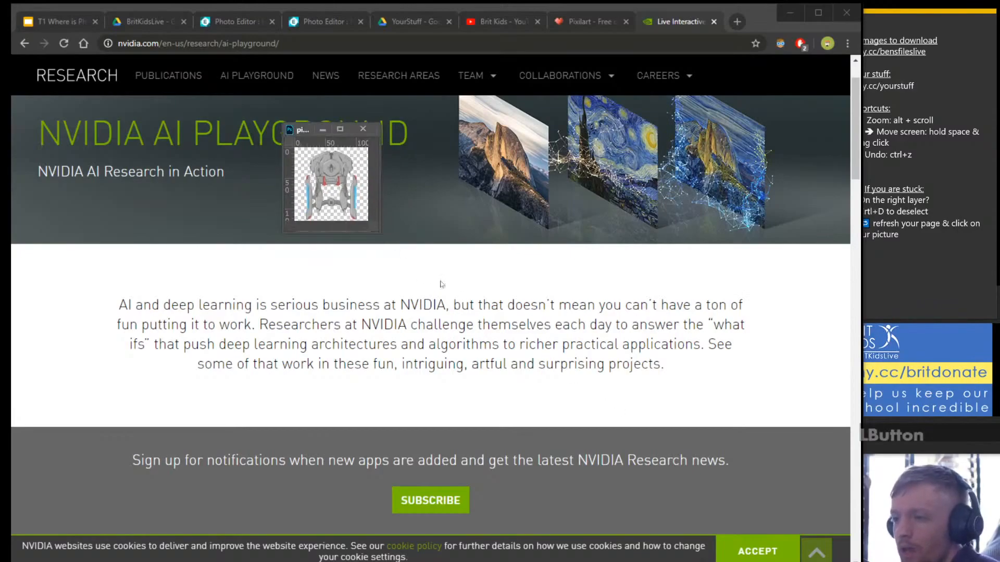
{"action": "left_click_drag", "start_coordinate": [381, 233], "coordinate": [460, 304]}
{"action": "left_click_drag", "start_coordinate": [376, 230], "coordinate": [683, 453]}
{"action": "scroll", "coordinate": [536, 330], "scroll_direction": "up", "scroll_amount": 5}
{"action": "scroll", "coordinate": [512, 314], "scroll_direction": "up", "scroll_amount": 2}
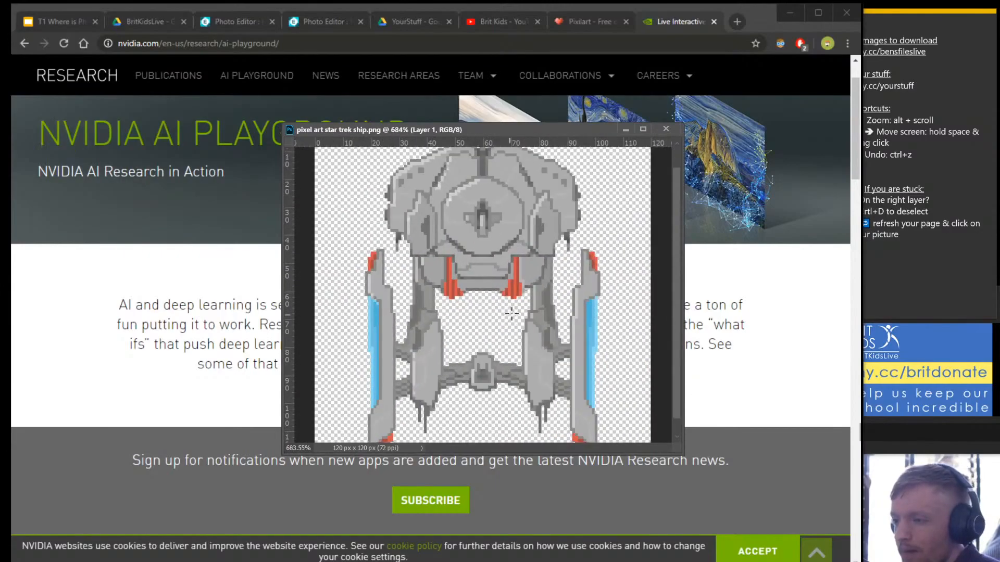
{"action": "scroll", "coordinate": [512, 315], "scroll_direction": "down", "scroll_amount": 2}
Scroll the AI Playground page to NVIDIA GauGAN and launch its interactive demo.
{"action": "left_click", "coordinate": [586, 21]}
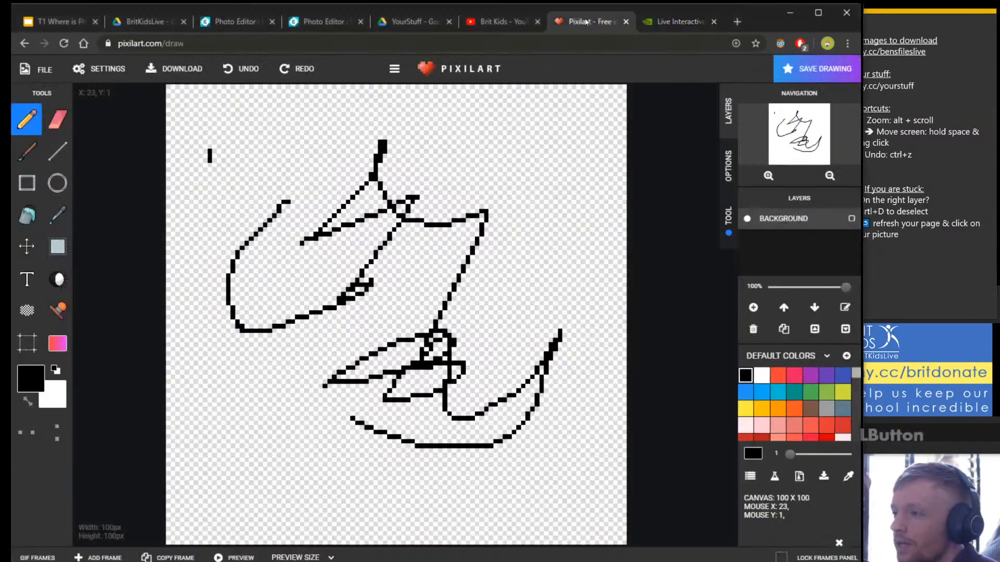
{"action": "left_click", "coordinate": [672, 21]}
{"action": "scroll", "coordinate": [513, 354], "scroll_direction": "down", "scroll_amount": 10}
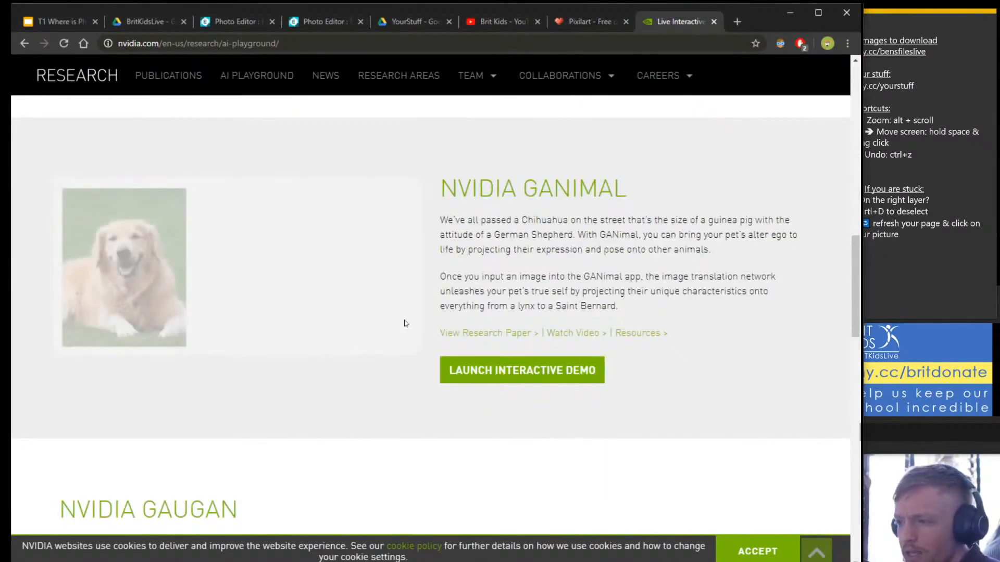
{"action": "scroll", "coordinate": [443, 366], "scroll_direction": "down", "scroll_amount": 6}
{"action": "left_click", "coordinate": [172, 440]}
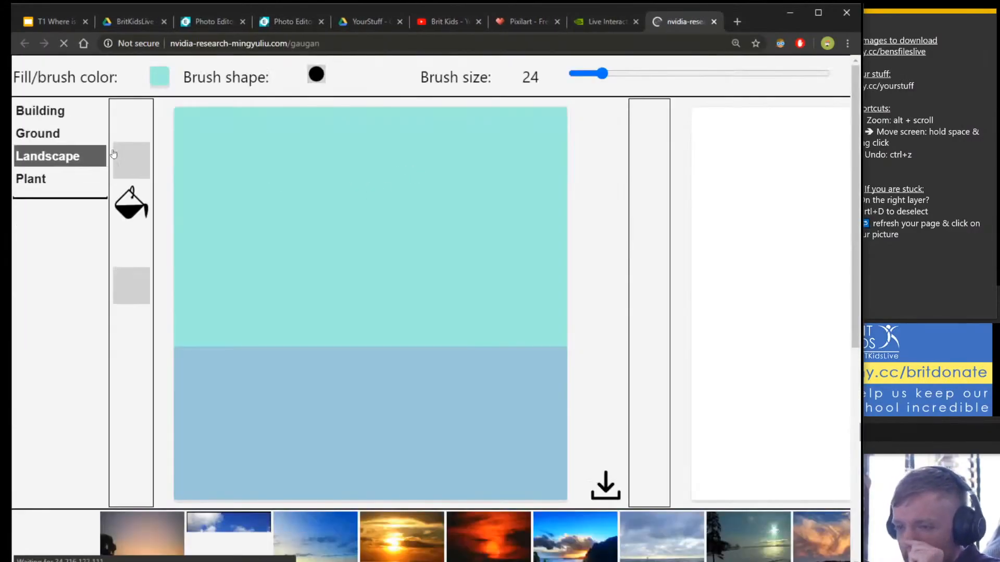
Paint a Clouds shape in the upper sky and a Mountain along the left horizon.
{"action": "left_click", "coordinate": [125, 154]}
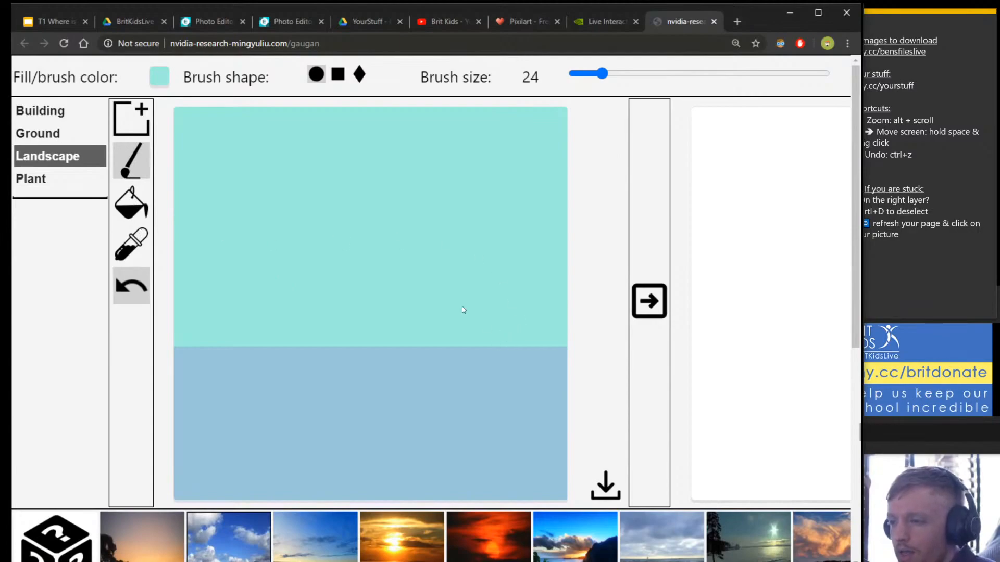
{"action": "scroll", "coordinate": [521, 411], "scroll_direction": "down", "scroll_amount": 3}
{"action": "scroll", "coordinate": [546, 412], "scroll_direction": "up", "scroll_amount": 3}
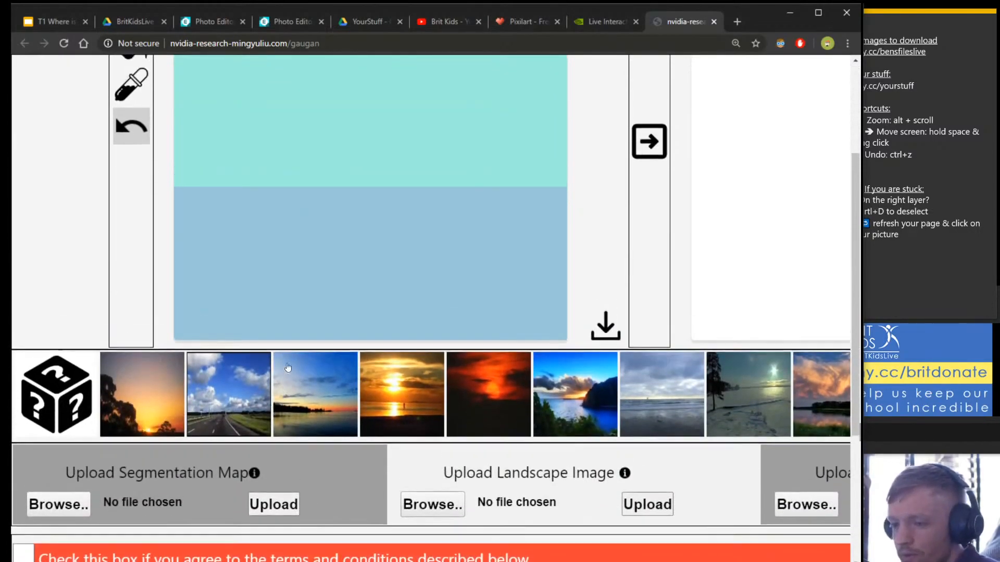
{"action": "left_click", "coordinate": [121, 163]}
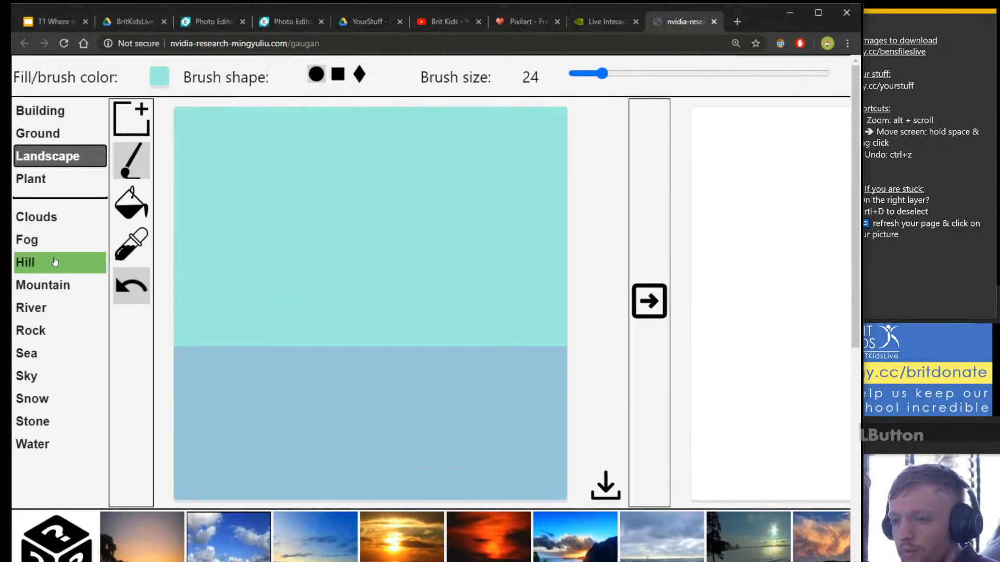
{"action": "left_click", "coordinate": [52, 216]}
{"action": "mouse_move", "coordinate": [372, 177]}
{"action": "left_mouse_down"}
{"action": "mouse_move", "coordinate": [295, 188]}
{"action": "mouse_move", "coordinate": [429, 179]}
{"action": "left_mouse_up"}
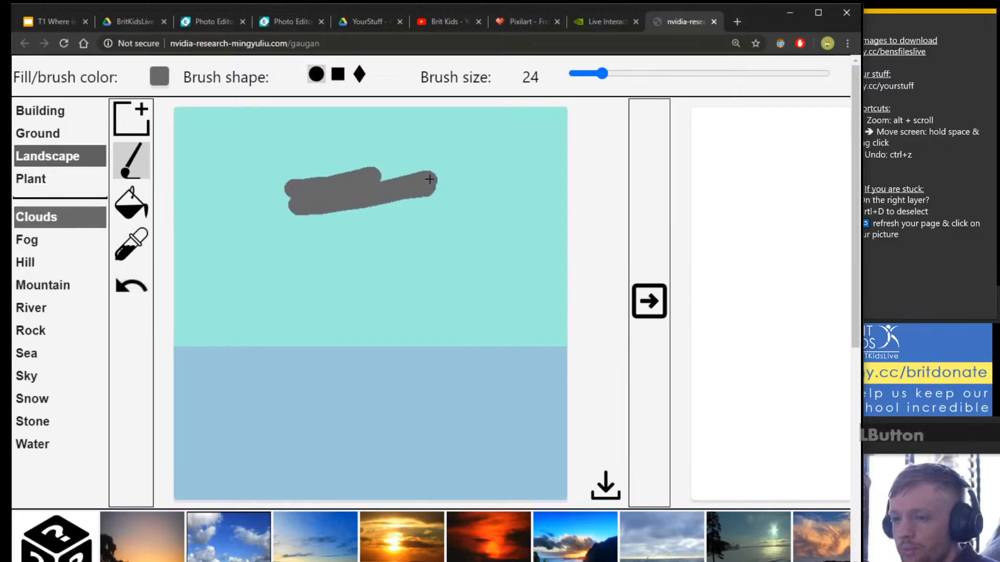
{"action": "left_click", "coordinate": [43, 285]}
{"action": "mouse_move", "coordinate": [312, 266]}
{"action": "left_mouse_down"}
{"action": "mouse_move", "coordinate": [178, 287]}
{"action": "mouse_move", "coordinate": [295, 312]}
{"action": "mouse_move", "coordinate": [342, 337]}
{"action": "mouse_move", "coordinate": [188, 335]}
{"action": "mouse_move", "coordinate": [201, 312]}
{"action": "mouse_move", "coordinate": [192, 330]}
{"action": "mouse_move", "coordinate": [330, 330]}
{"action": "mouse_move", "coordinate": [337, 279]}
{"action": "mouse_move", "coordinate": [422, 337]}
{"action": "mouse_move", "coordinate": [295, 306]}
{"action": "mouse_move", "coordinate": [379, 328]}
{"action": "mouse_move", "coordinate": [314, 284]}
{"action": "mouse_move", "coordinate": [375, 324]}
{"action": "left_mouse_up"}
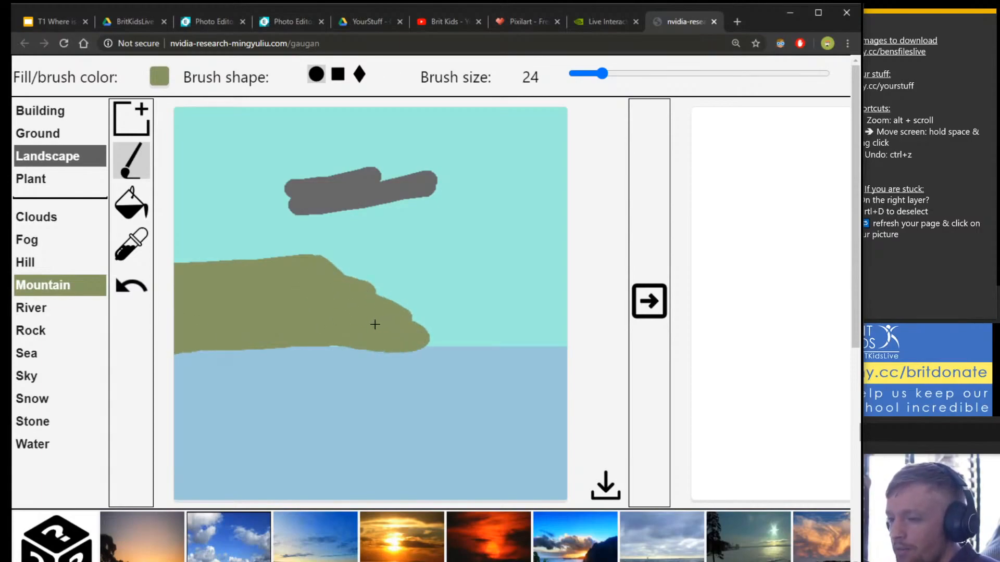
Accept the terms and conditions and generate the photorealistic mountain-by-the-sea image.
{"action": "left_click", "coordinate": [654, 308]}
{"action": "key", "text": "Return"}
{"action": "scroll", "coordinate": [450, 264], "scroll_direction": "down", "scroll_amount": 7}
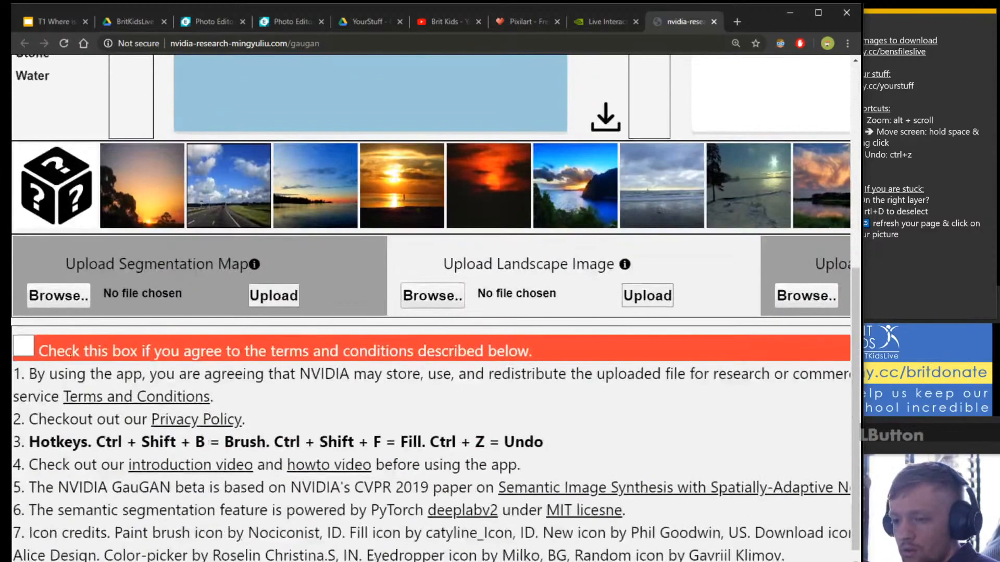
{"action": "left_click", "coordinate": [22, 344]}
{"action": "scroll", "coordinate": [678, 205], "scroll_direction": "up", "scroll_amount": 7}
{"action": "left_click", "coordinate": [659, 306]}
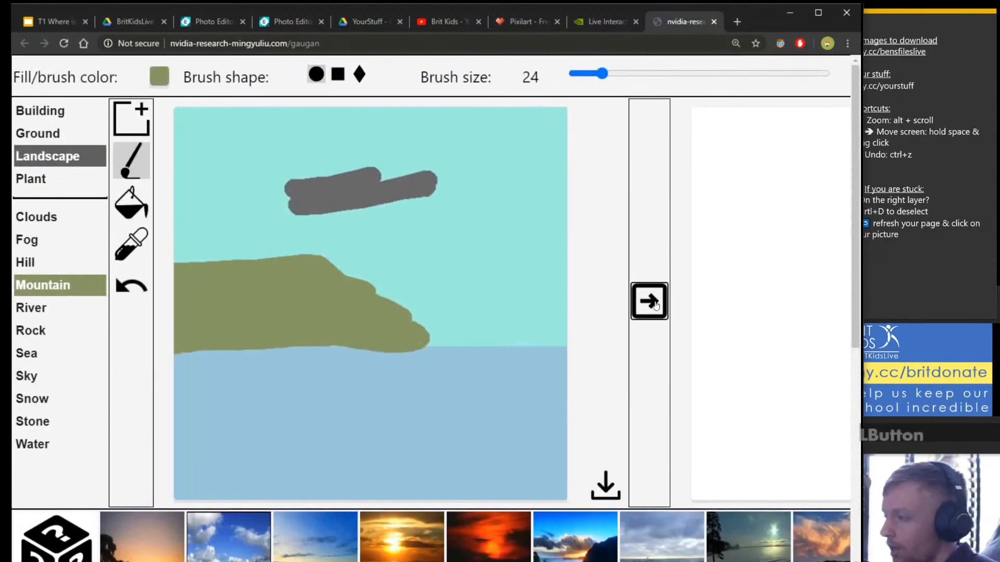
{"action": "scroll", "coordinate": [441, 420], "scroll_direction": "down", "scroll_amount": 2}
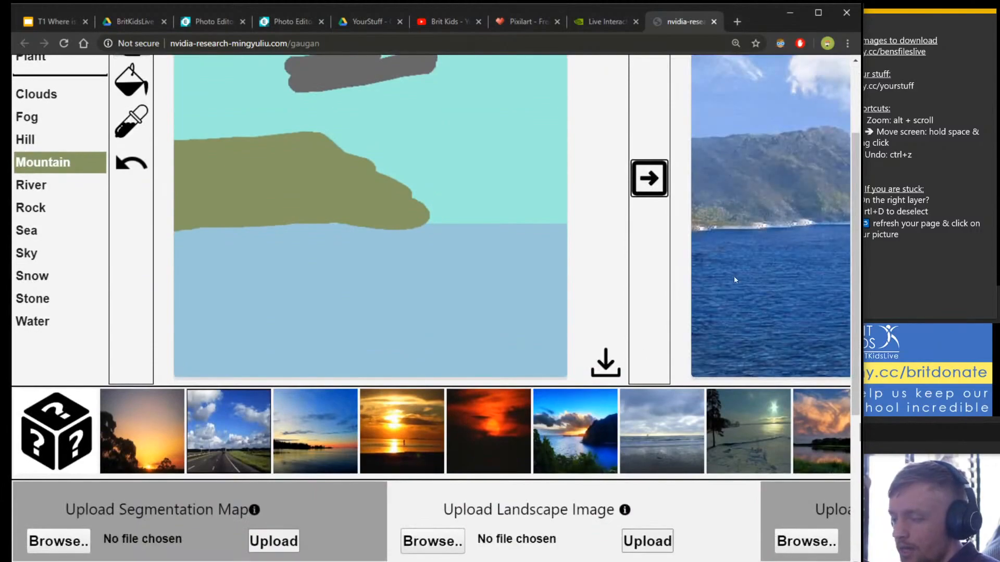
{"action": "scroll", "coordinate": [656, 332], "scroll_direction": "down", "scroll_amount": 1}
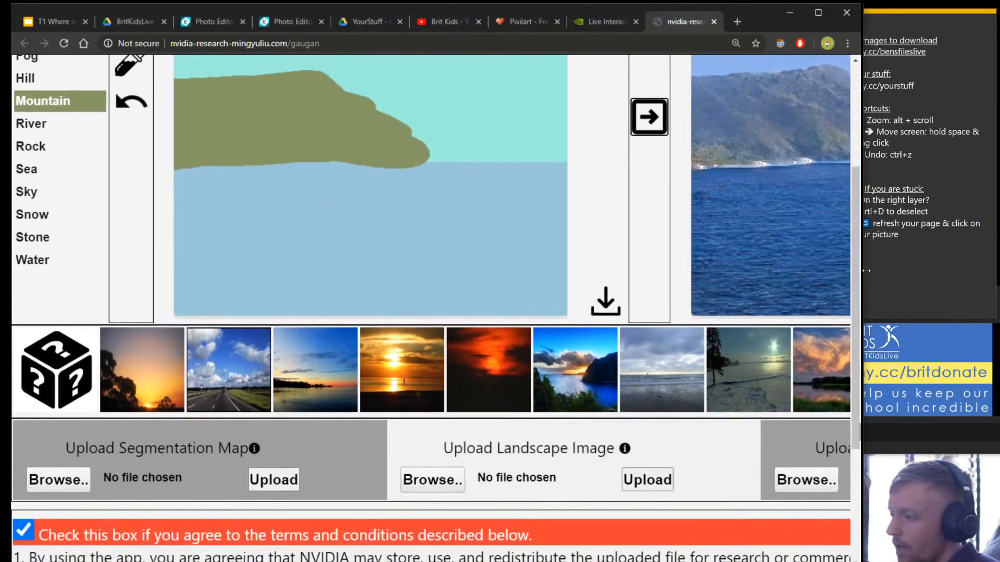
{"action": "left_click", "coordinate": [818, 12]}
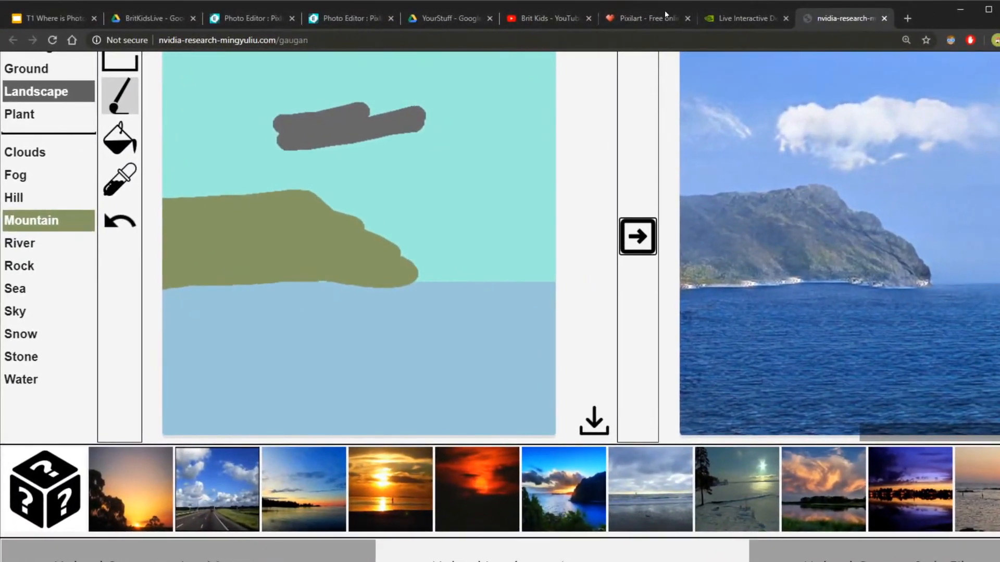
Flip through the Pixilart and GauGAN tabs back to the Pixlr walkway composite.
{"action": "left_click", "coordinate": [616, 18]}
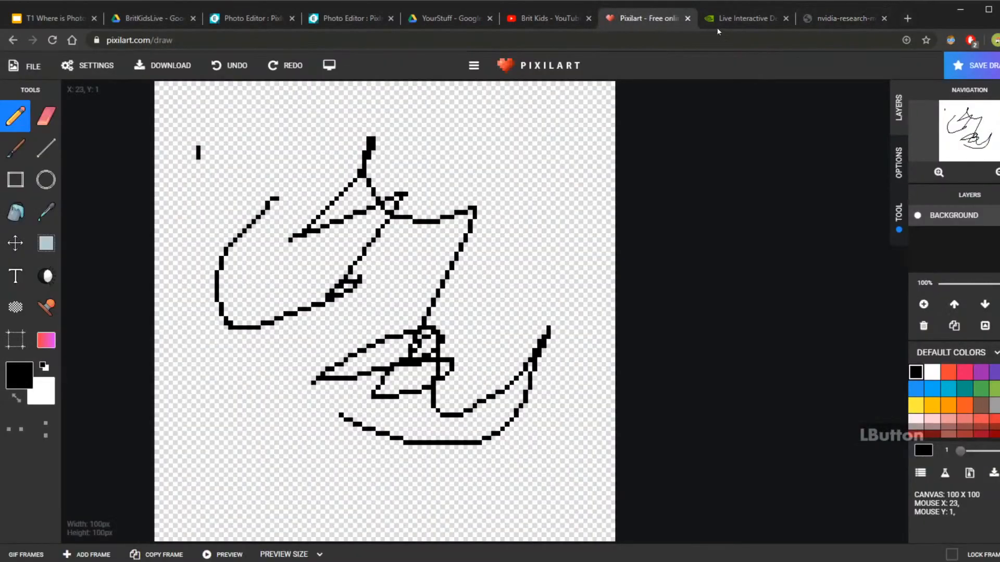
{"action": "left_click", "coordinate": [844, 18]}
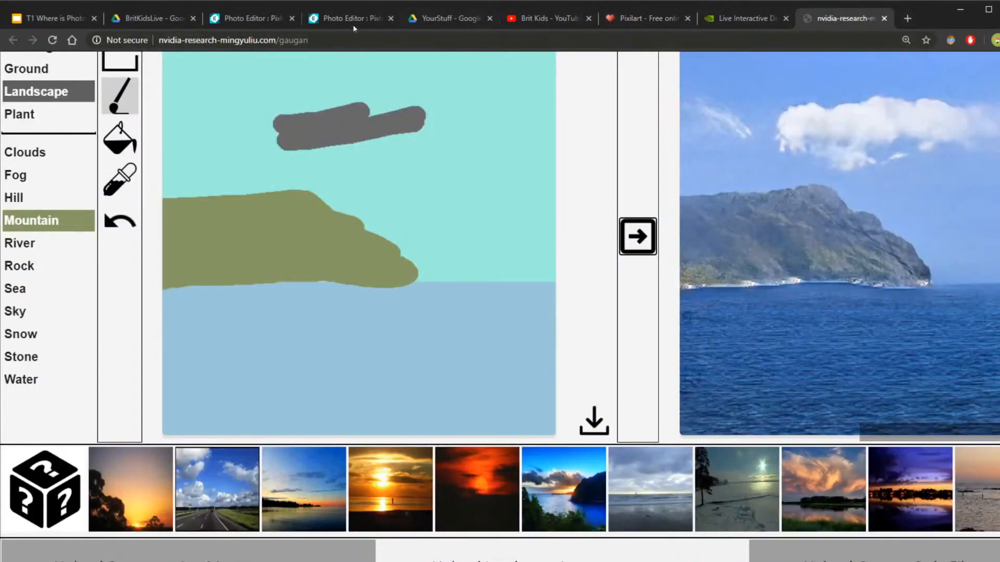
{"action": "left_click", "coordinate": [248, 18]}
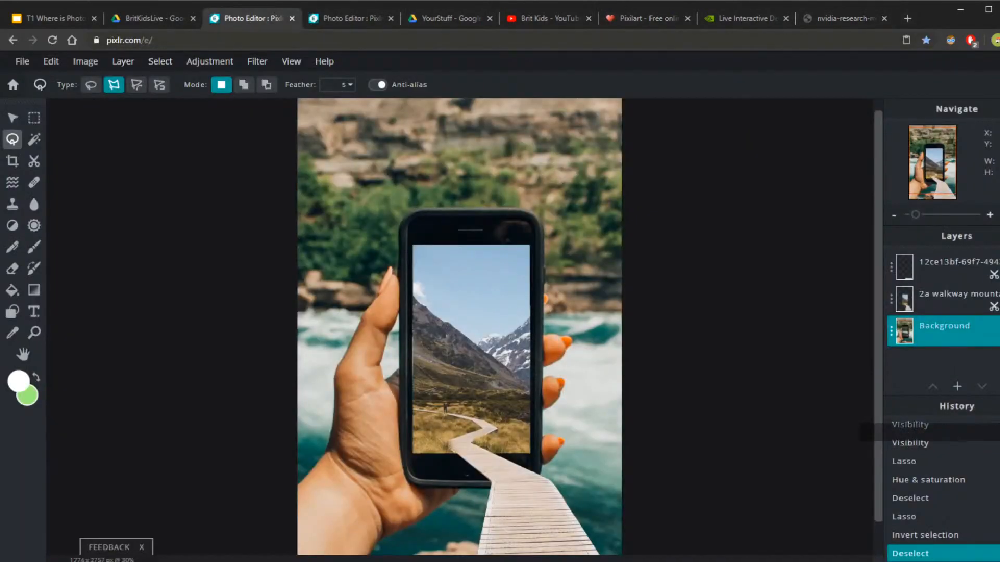
{"action": "left_click", "coordinate": [500, 561]}
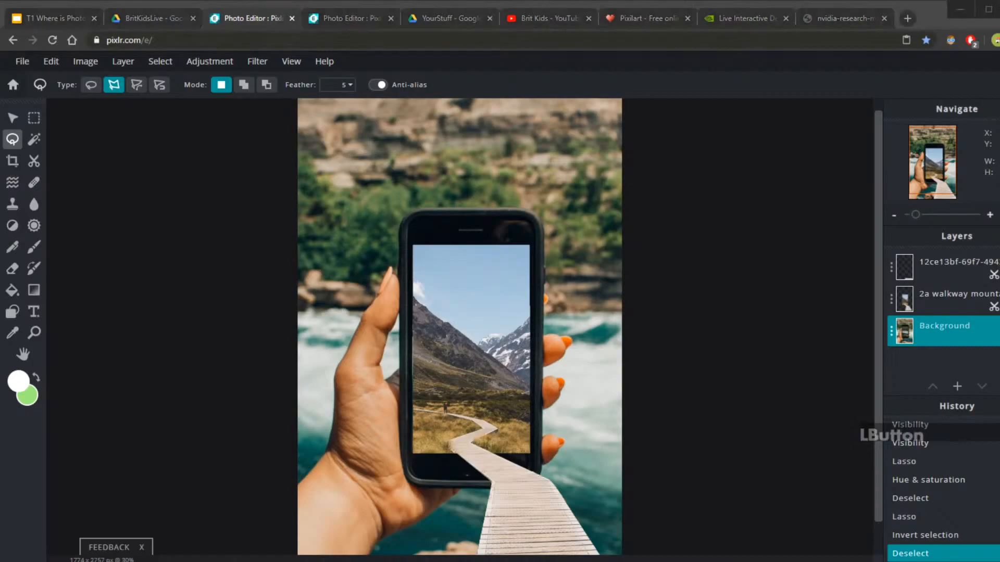
{"action": "left_click", "coordinate": [500, 560]}
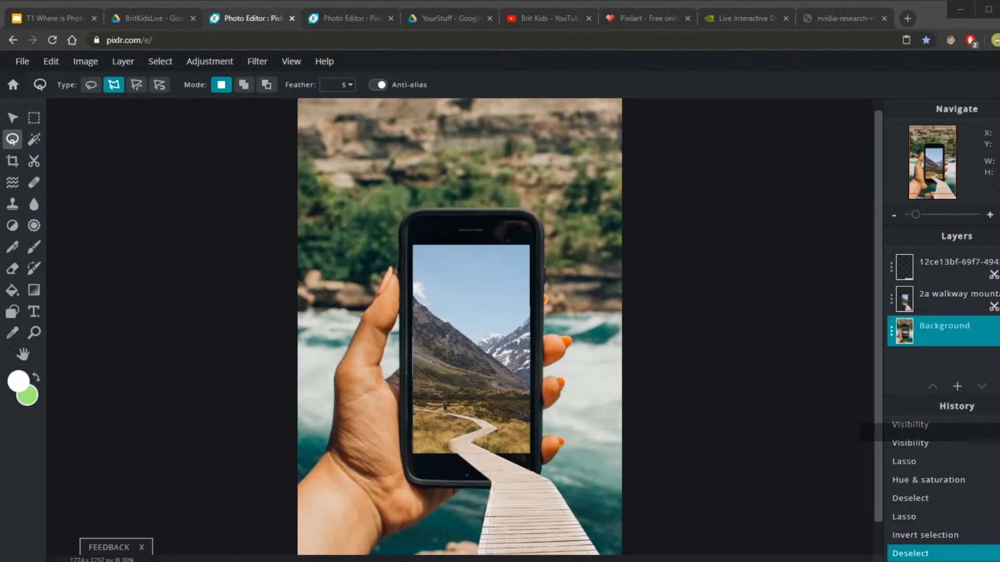
{"action": "left_click", "coordinate": [500, 560]}
Switch to the YourStuff Drive folder and scroll through the students' phone composites.
{"action": "left_click", "coordinate": [449, 18]}
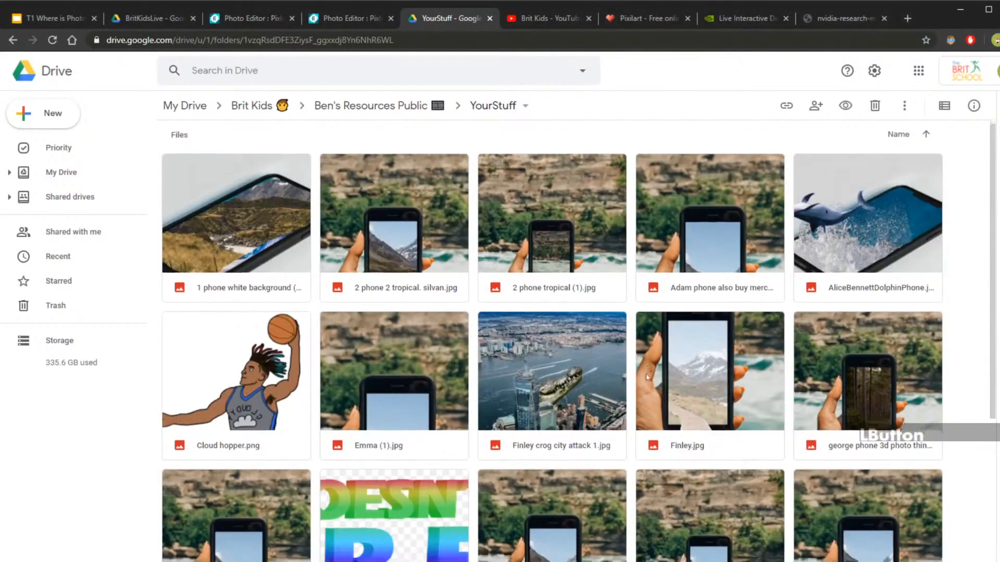
{"action": "scroll", "coordinate": [764, 434], "scroll_direction": "down", "scroll_amount": 4}
{"action": "scroll", "coordinate": [764, 433], "scroll_direction": "up", "scroll_amount": 5}
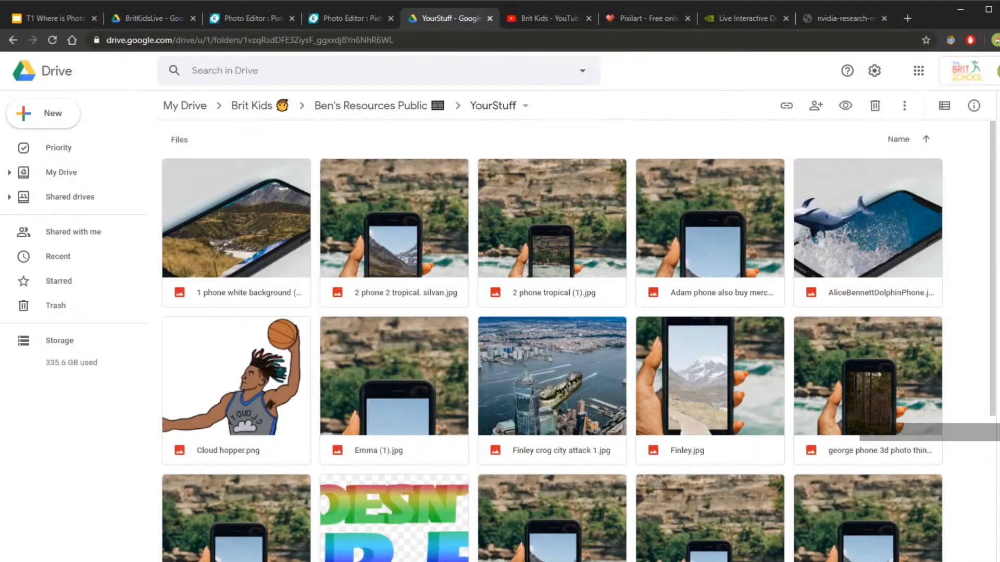
{"action": "left_click", "coordinate": [999, 281]}
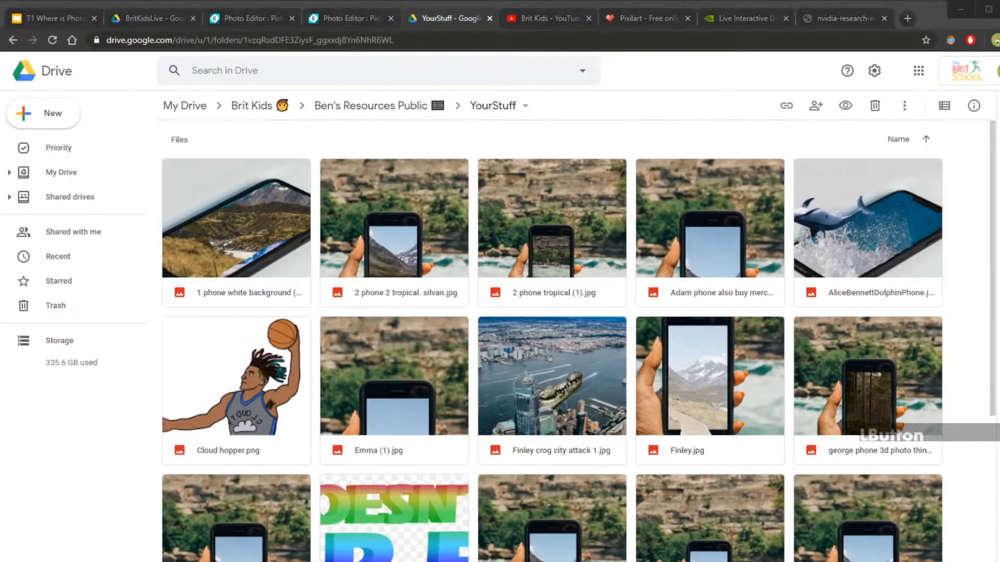